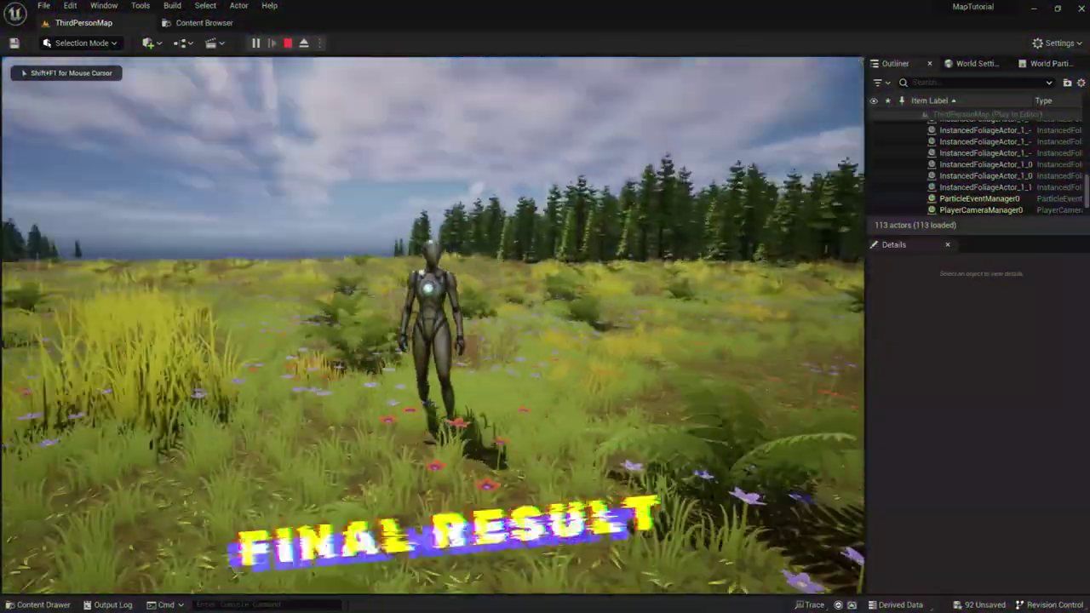
# Step: End the island play preview and return to the ThirdPersonMap editor viewport
pyautogui.press('w')
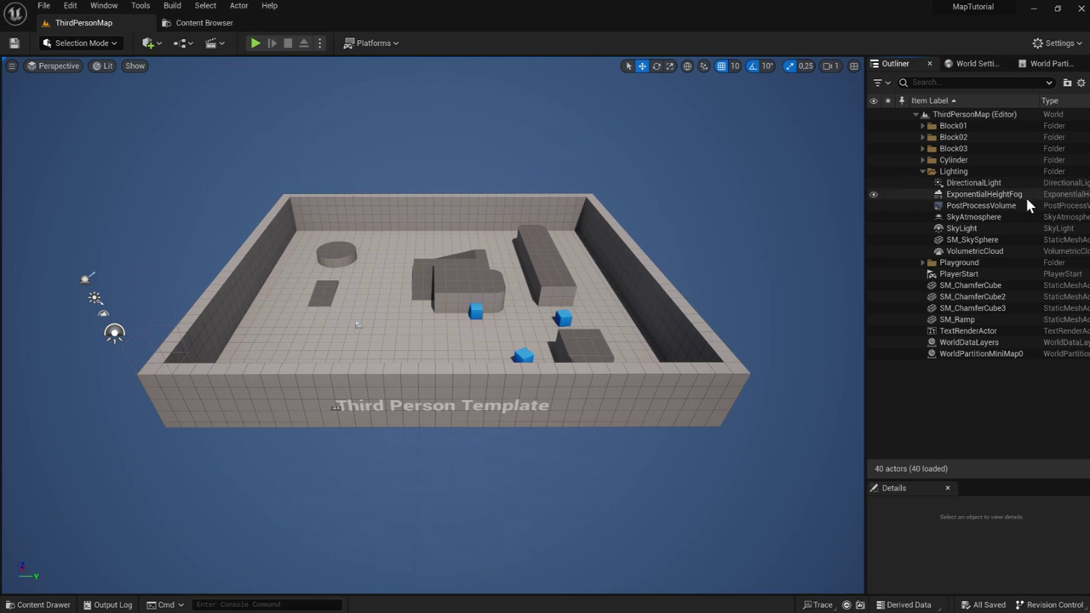
# Step: Delete the Block and Cylinder folders and all loose SM_ChamferCube block meshes from the Outliner
pyautogui.click(950, 130)
pyautogui.press('Delete')
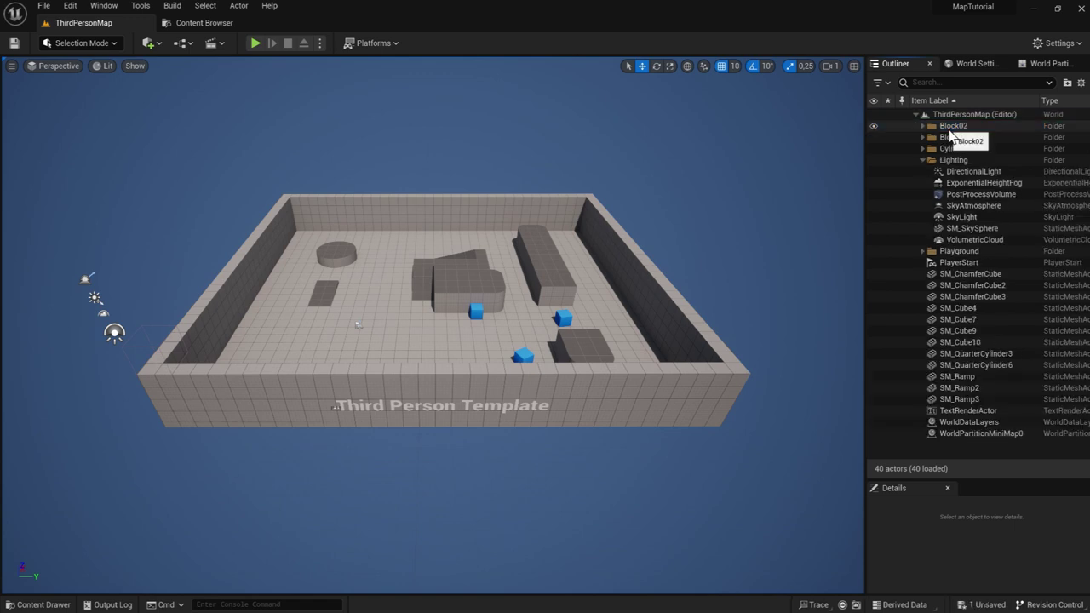
pyautogui.click(954, 128)
pyautogui.press('Delete')
pyautogui.click(957, 128)
pyautogui.press('Delete')
pyautogui.click(958, 241)
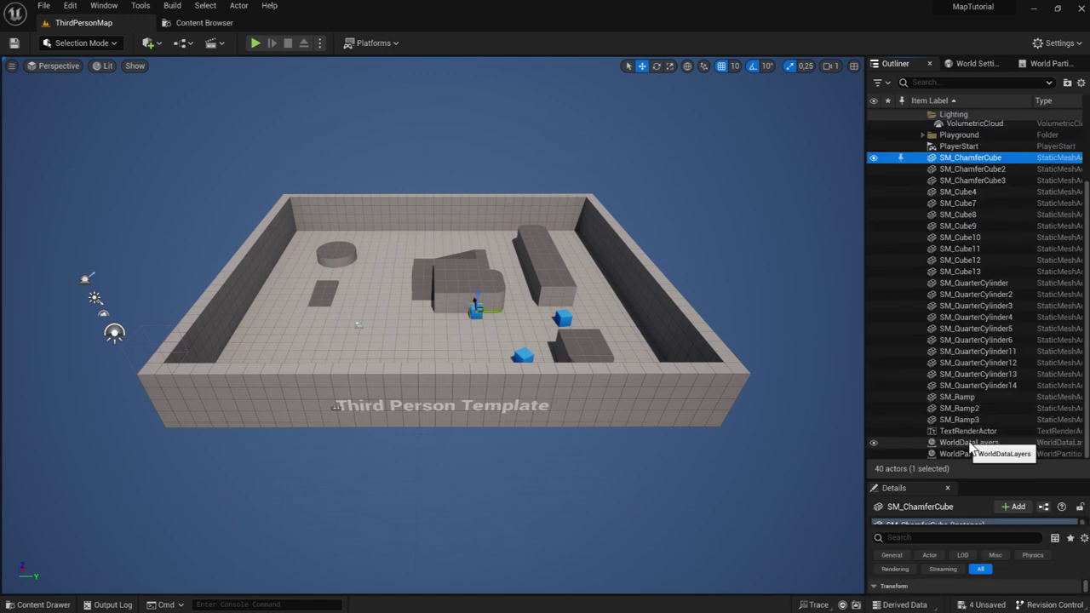
pyautogui.keyDown('shift'); pyautogui.click(948, 447); pyautogui.keyUp('shift')
pyautogui.press('Delete')
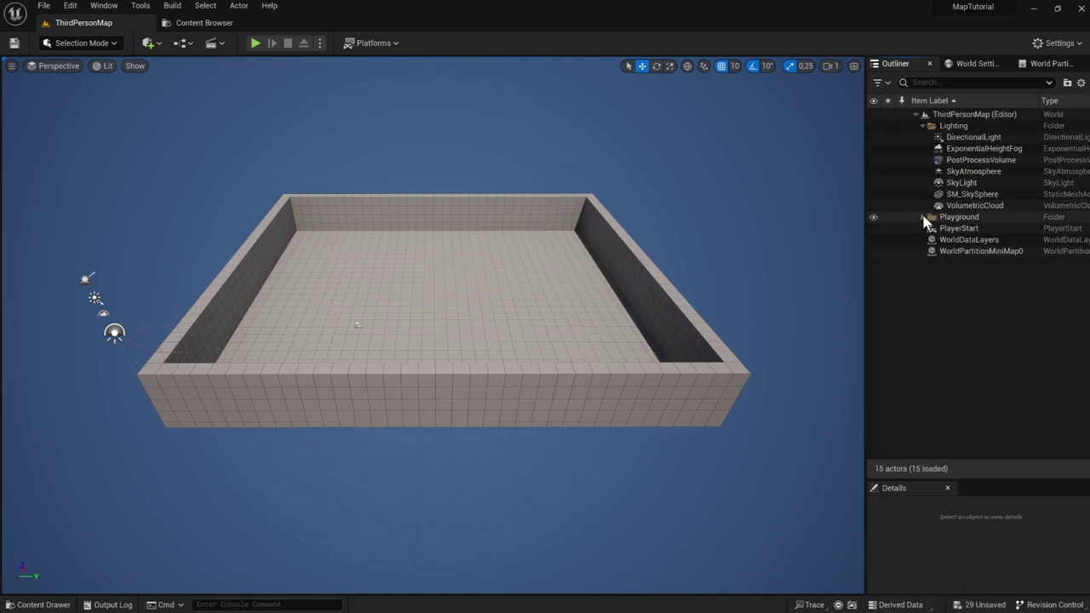
# Step: Delete the surrounding wall cubes SM_Cube2 through SM_Cube6 inside the Playground folder
pyautogui.click(922, 217)
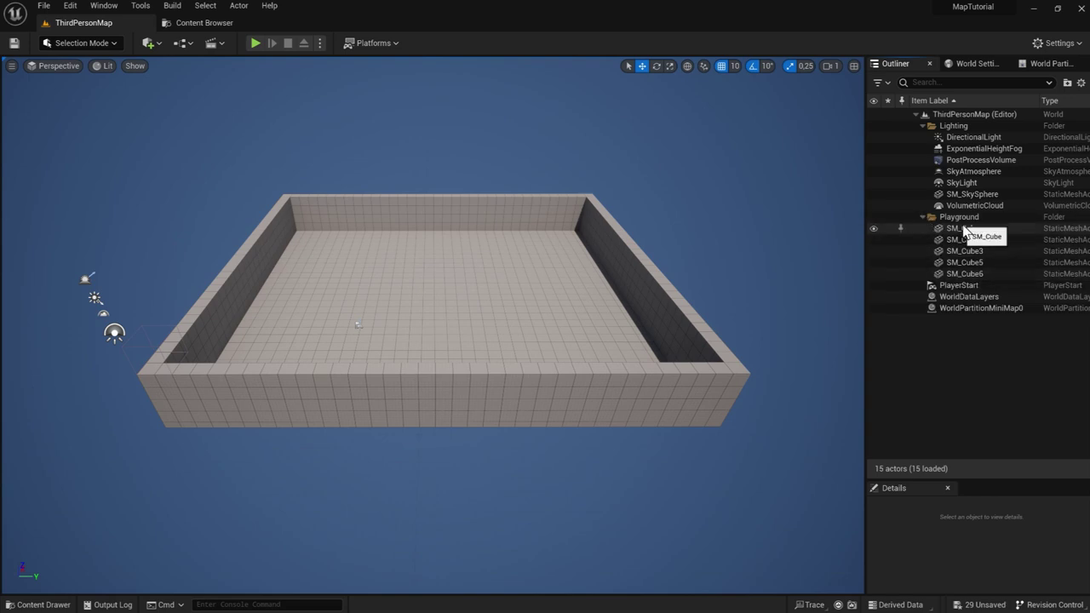
pyautogui.click(966, 228)
pyautogui.click(967, 241)
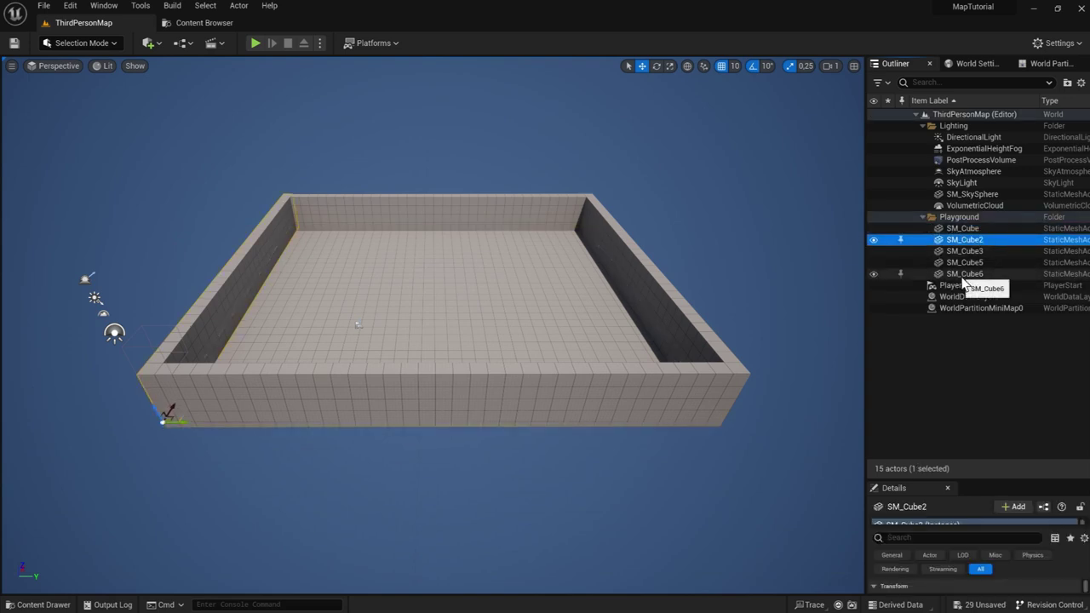
pyautogui.keyDown('shift'); pyautogui.click(963, 275); pyautogui.keyUp('shift')
pyautogui.press('Delete')
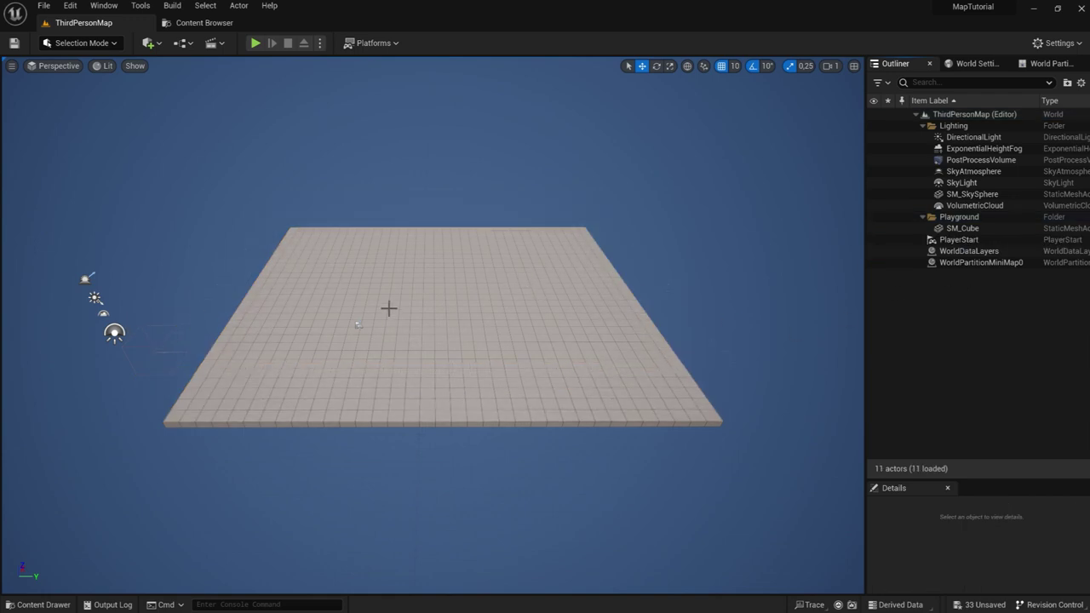
# Step: Select the PlayerStart and enter new X, Y and Z Location values in Details
pyautogui.click(357, 325)
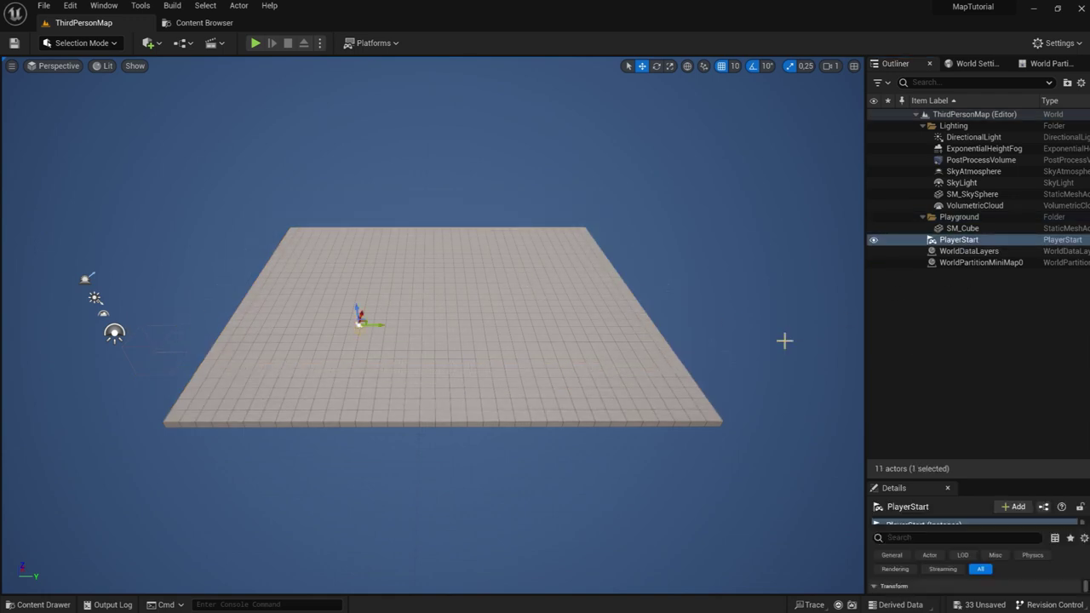
pyautogui.moveTo(943, 478); pyautogui.dragTo(945, 218)
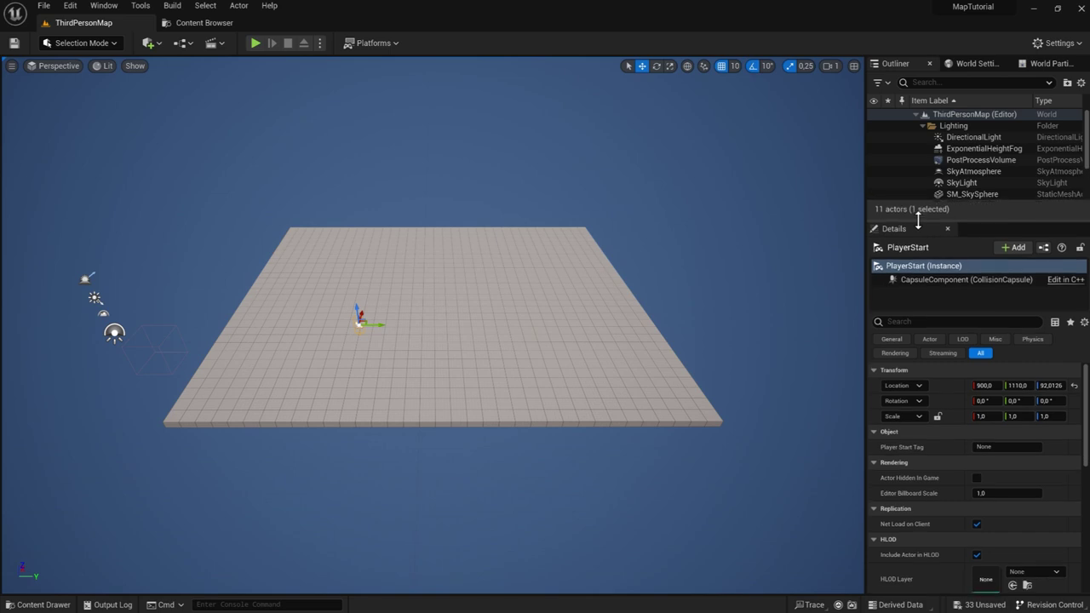
pyautogui.click(988, 385)
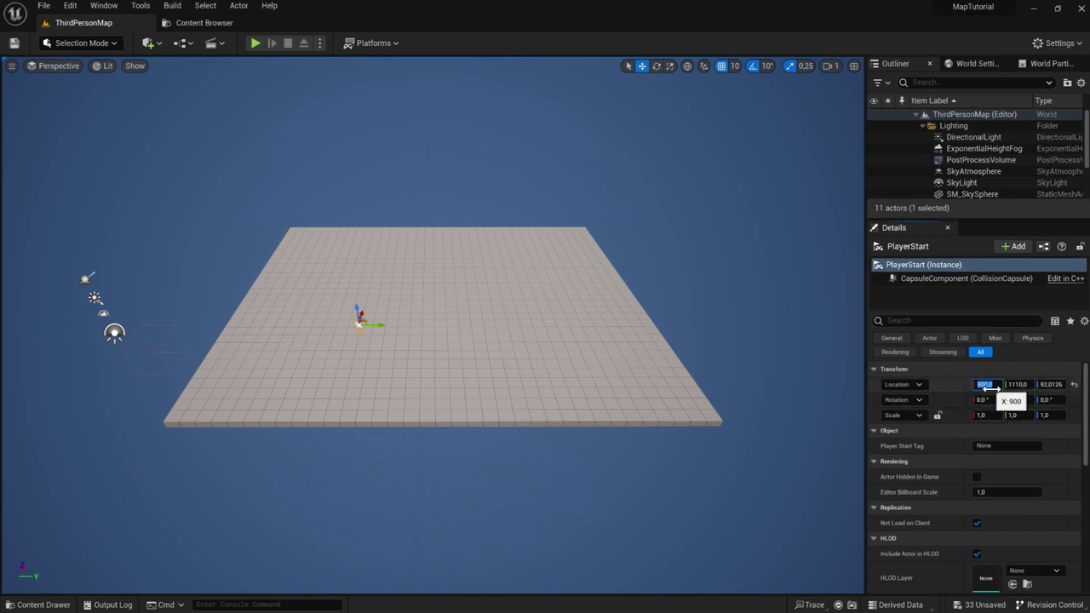
pyautogui.write('0')
pyautogui.press('Tab')
pyautogui.write('0')
pyautogui.press('Tab')
pyautogui.write('0')
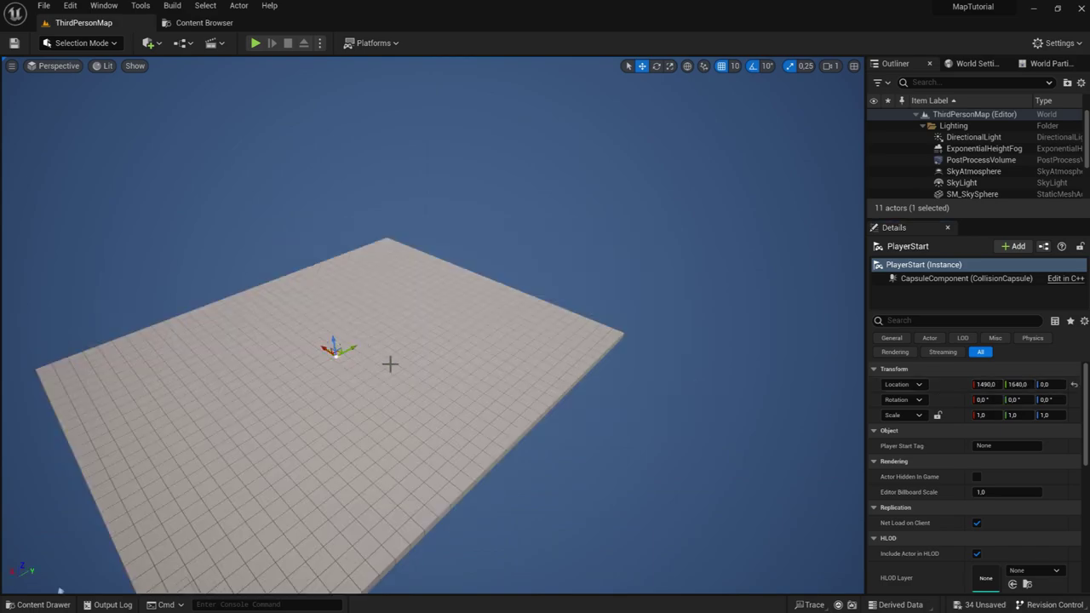
# Step: Raise the PlayerStart on its Z gizmo to 1490, 1640, 100, just above the floor
pyautogui.moveTo(389, 360); pyautogui.dragTo(389, 360, button='right')
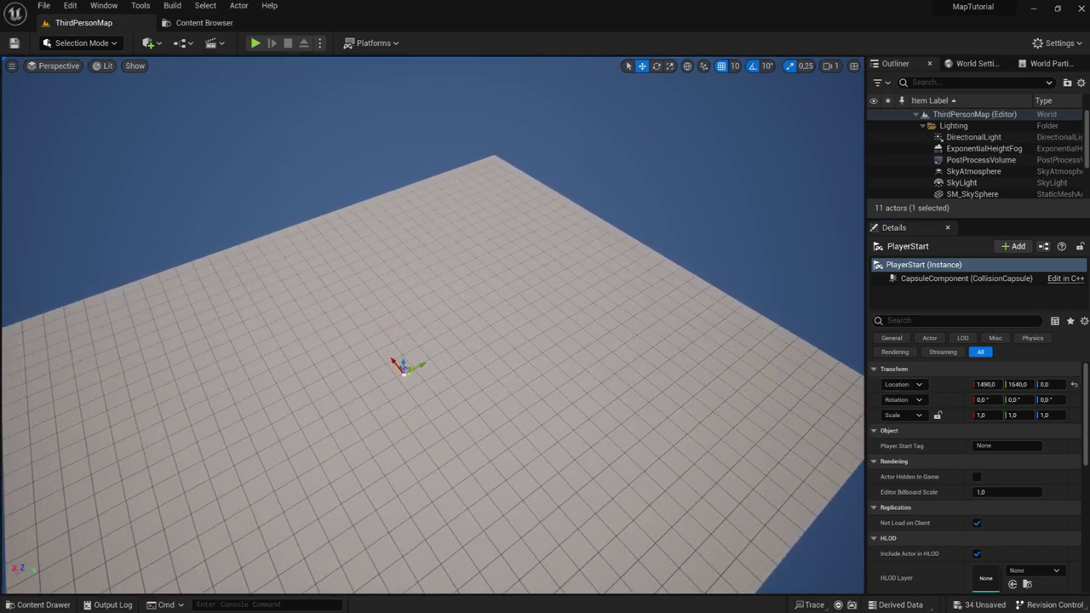
pyautogui.moveTo(434, 396); pyautogui.dragTo(433, 397, button='right')
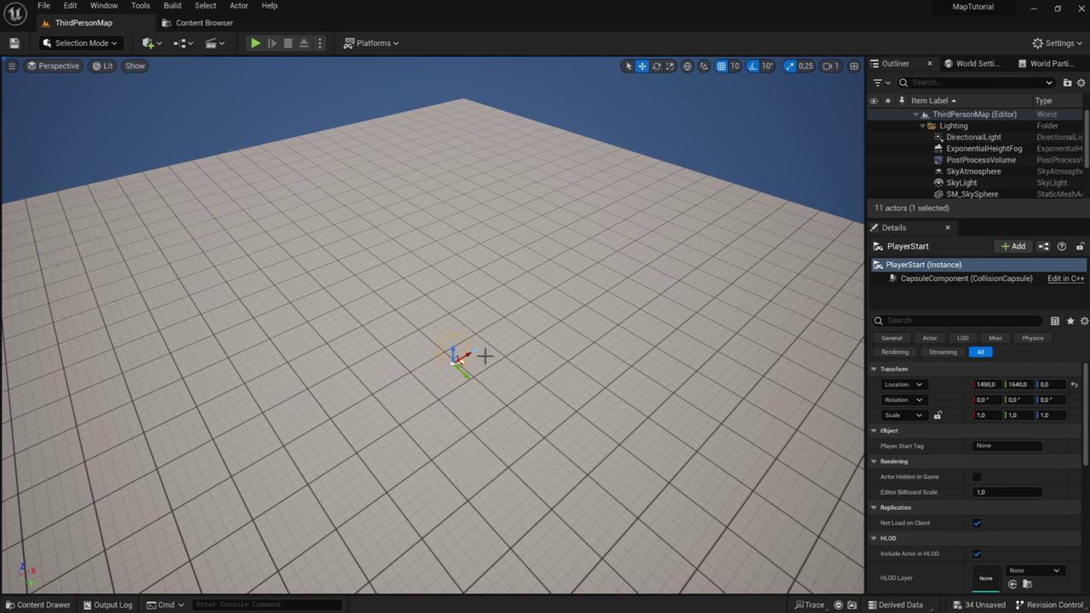
pyautogui.moveTo(452, 349)
pyautogui.mouseDown()
pyautogui.moveTo(449, 309)
pyautogui.moveTo(456, 319)
pyautogui.mouseUp()
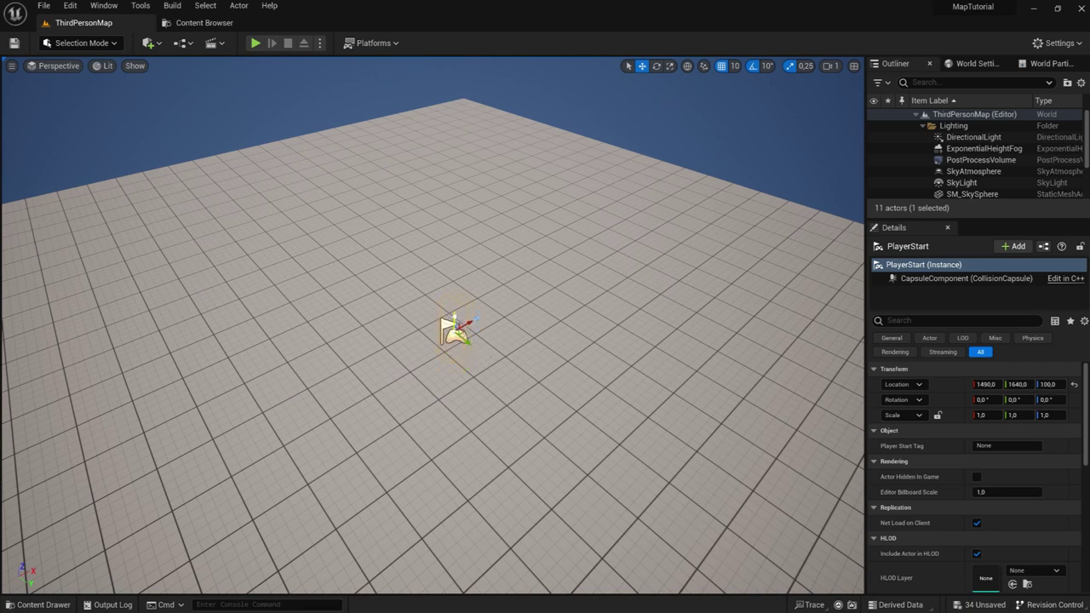
pyautogui.moveTo(456, 319); pyautogui.dragTo(456, 319, button='right')
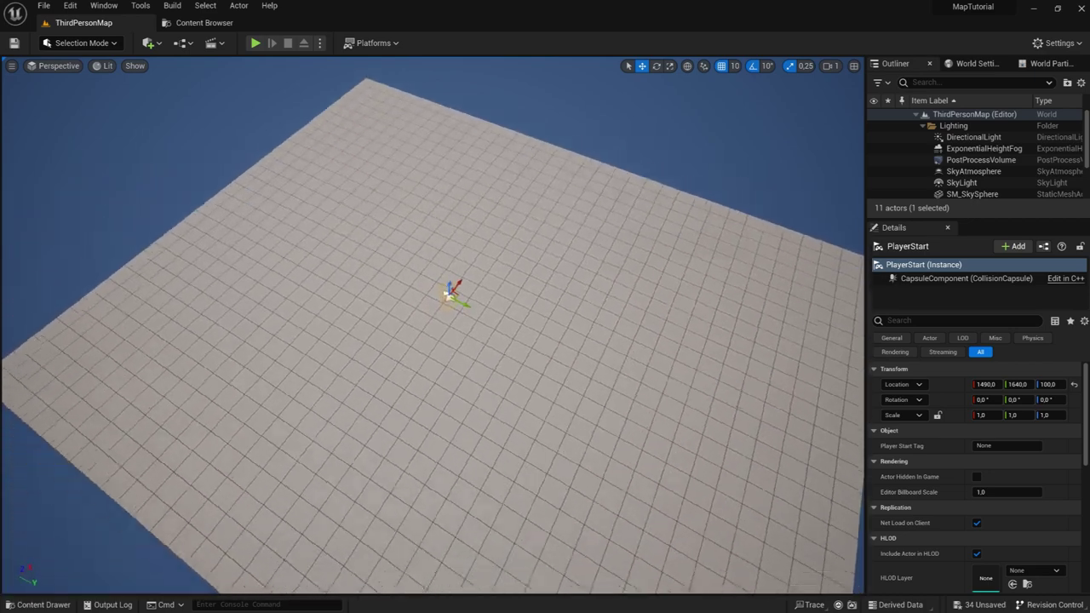
pyautogui.scroll(-10, 455, 318)
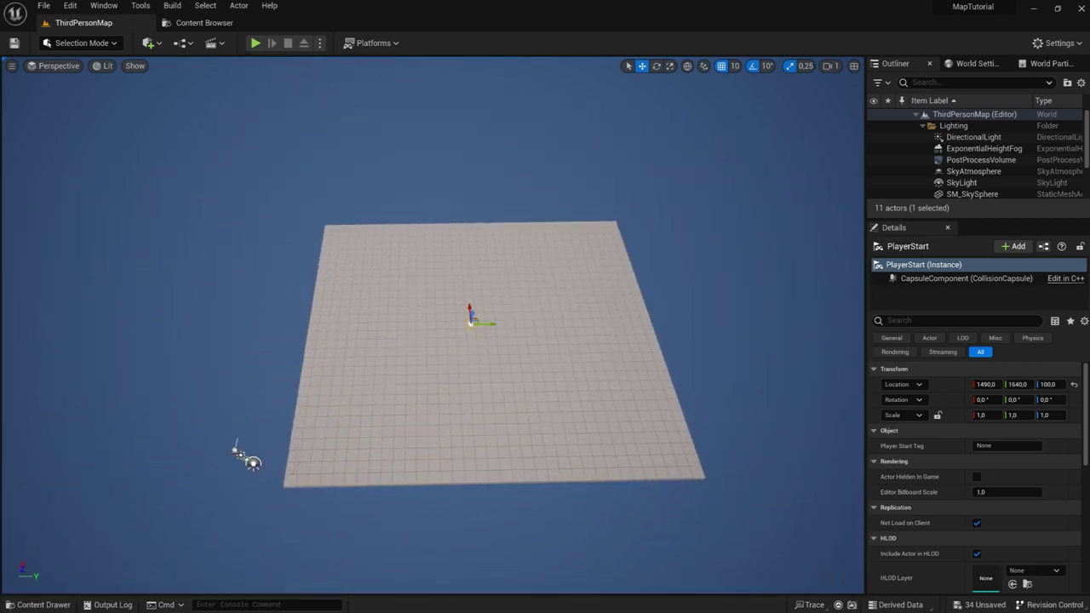
pyautogui.moveTo(456, 318); pyautogui.dragTo(455, 319, button='right')
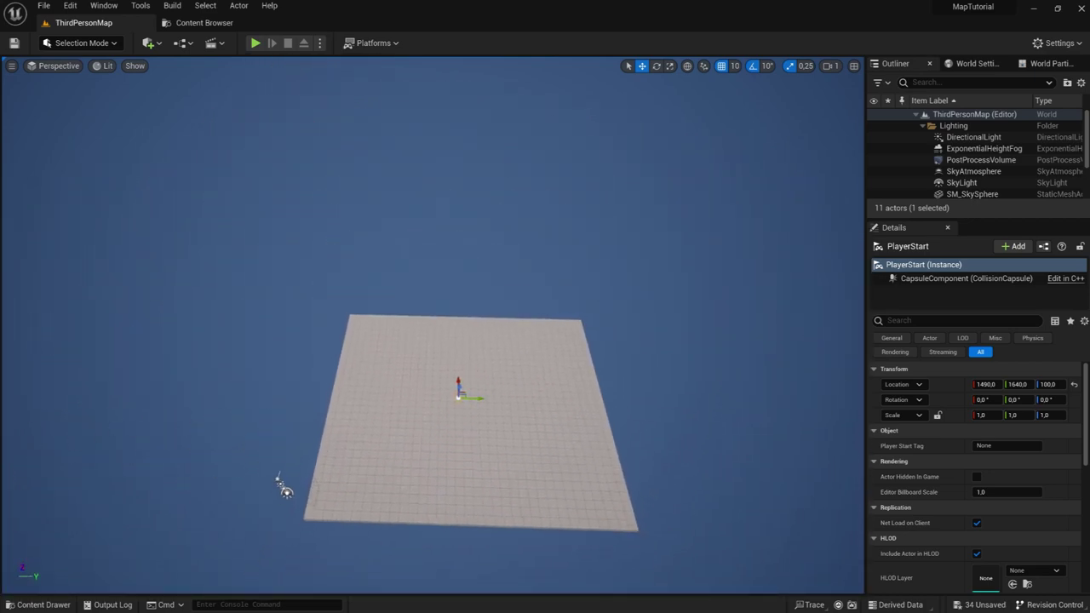
pyautogui.moveTo(411, 287); pyautogui.dragTo(411, 287, button='right')
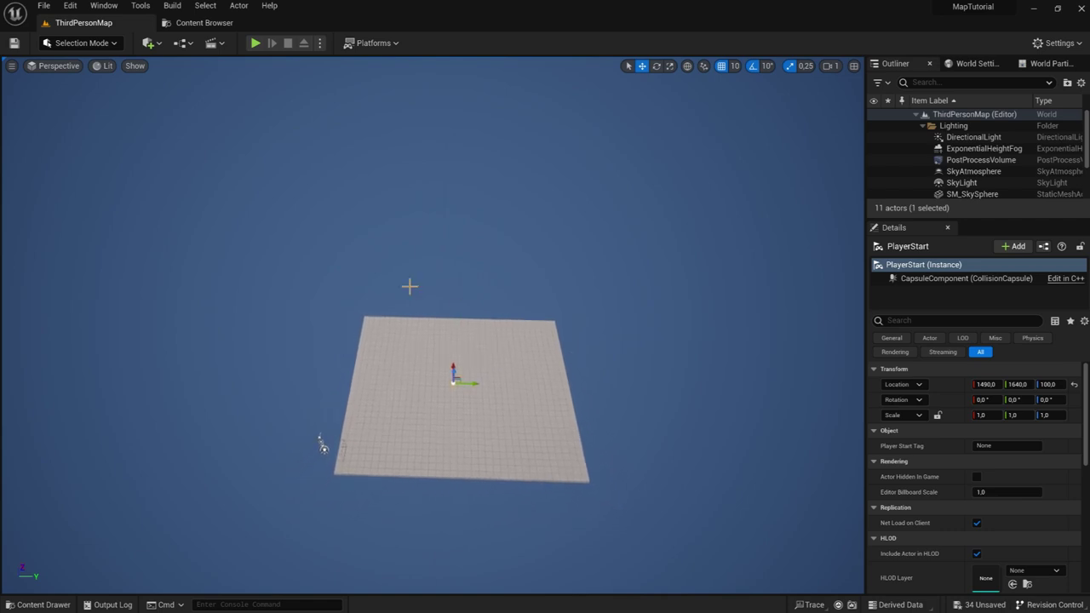
# Step: Switch to Landscape Mode to preview the new 8×8-component, 505×505 landscape
pyautogui.click(86, 44)
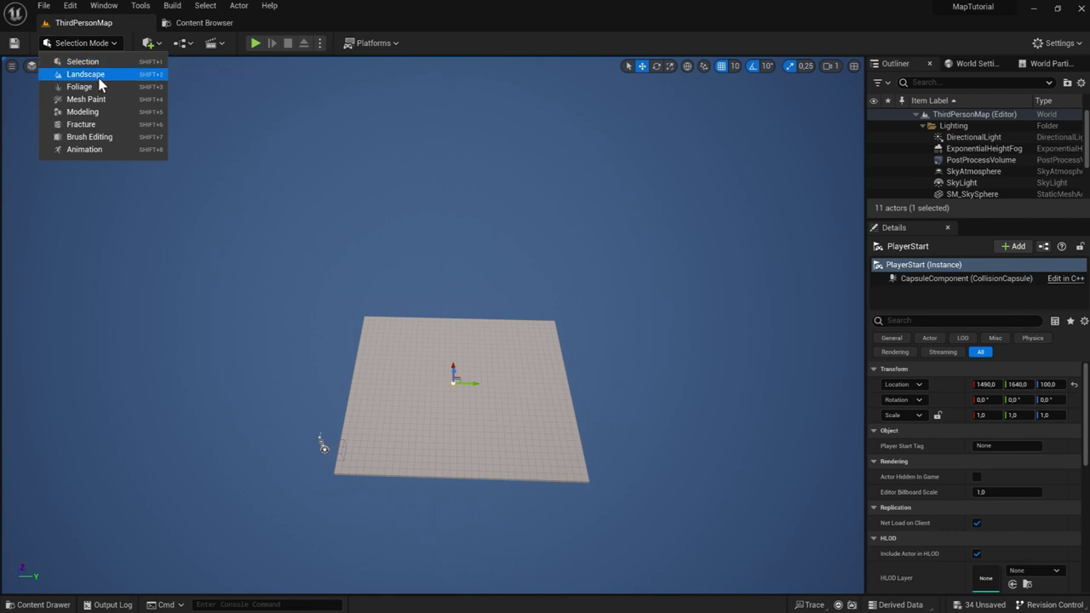
pyautogui.click(95, 75)
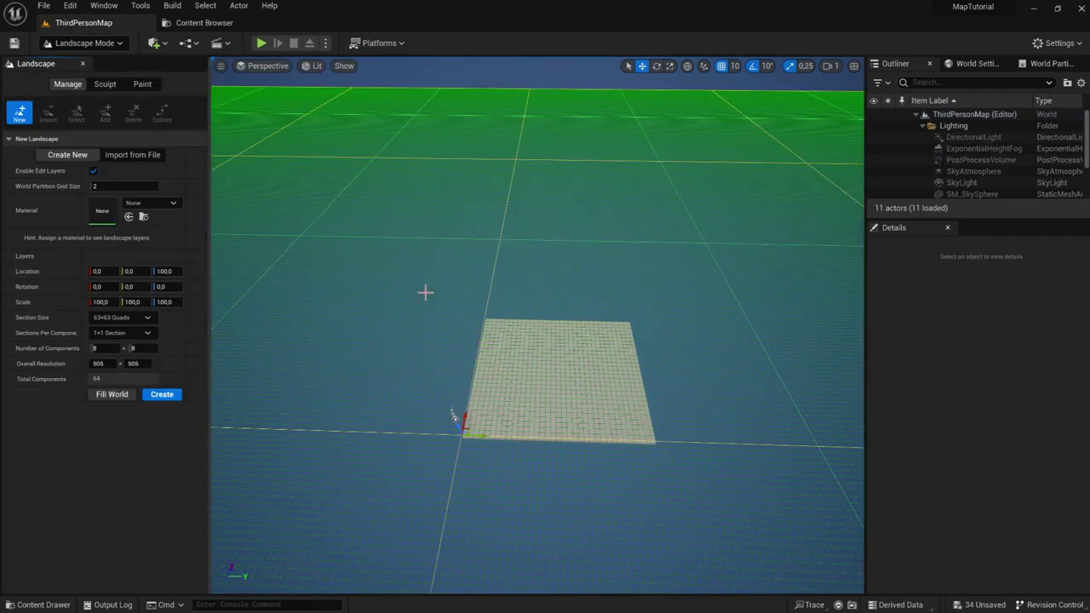
pyautogui.moveTo(426, 292); pyautogui.dragTo(426, 357, button='right')
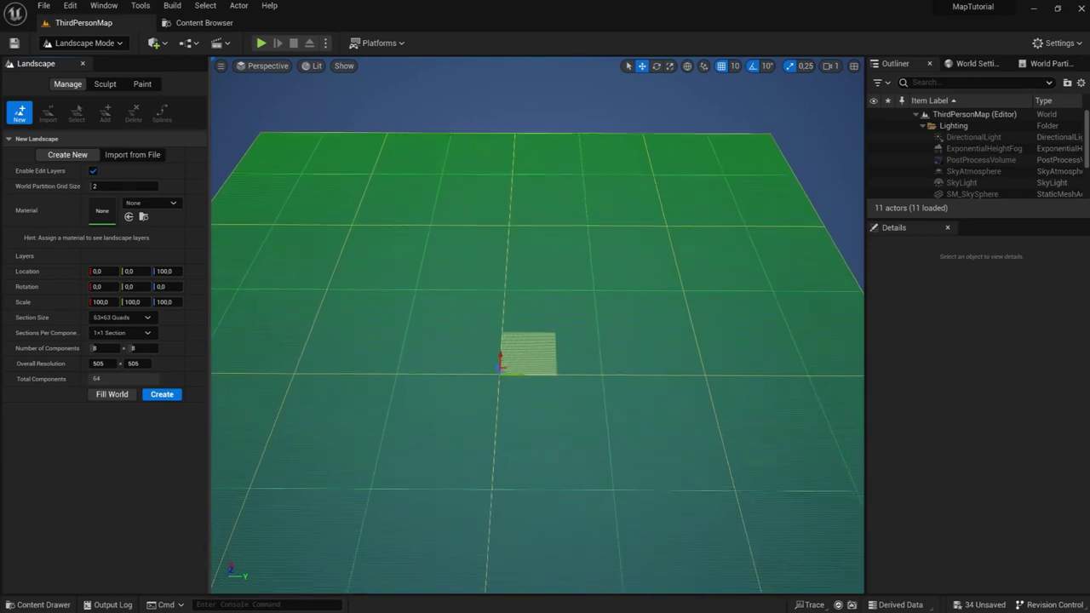
pyautogui.moveTo(493, 294); pyautogui.dragTo(492, 306, button='right')
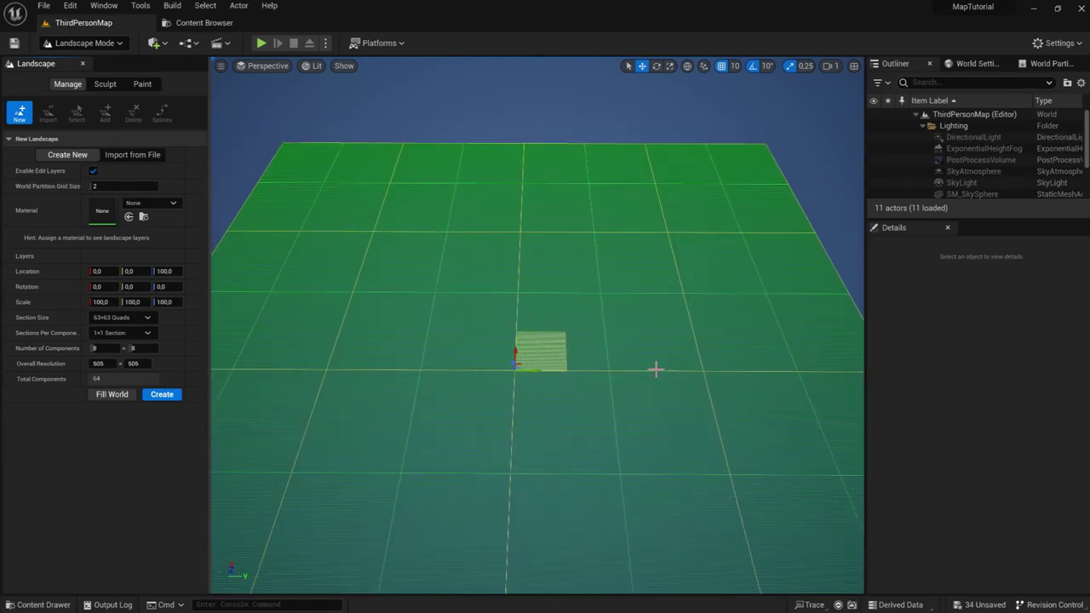
# Step: Raise the viewport camera speed to 8
pyautogui.click(832, 68)
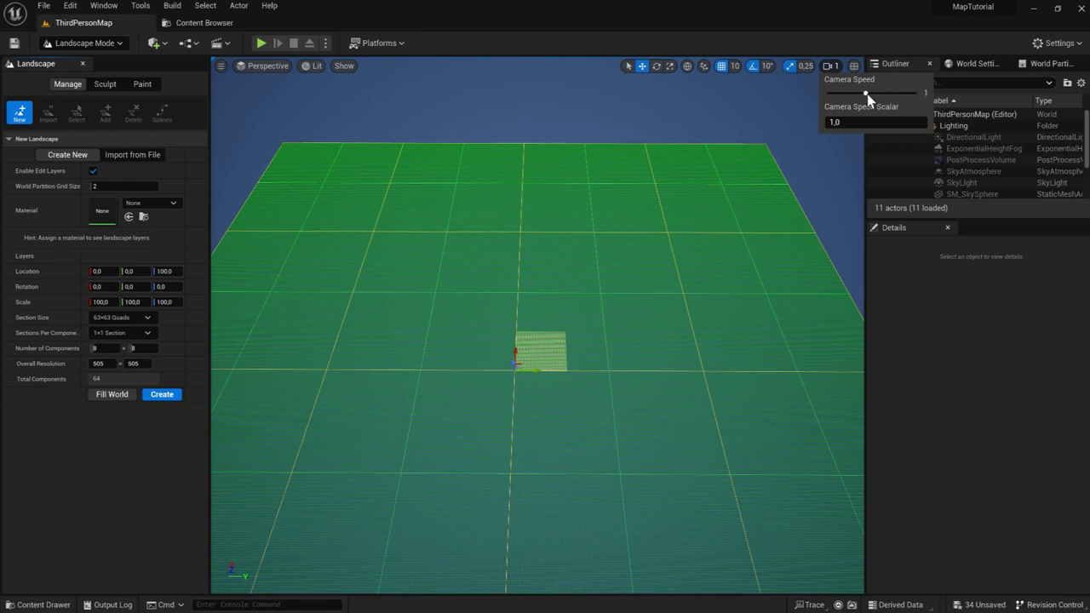
pyautogui.moveTo(866, 93); pyautogui.dragTo(898, 93)
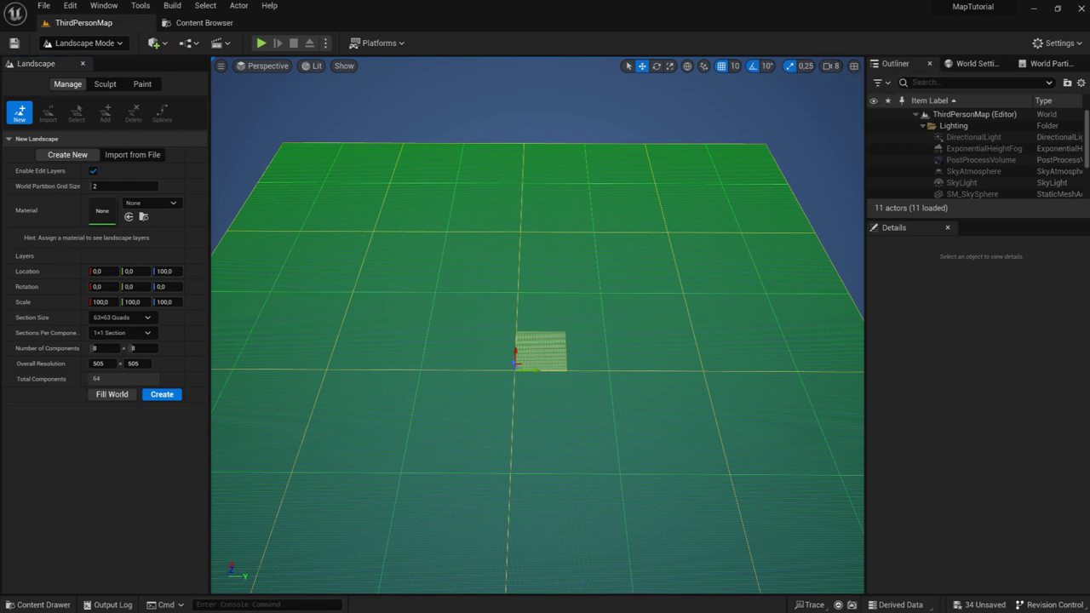
pyautogui.moveTo(545, 341)
pyautogui.mouseDown(button='right')
pyautogui.moveTo(562, 332)
pyautogui.moveTo(545, 324)
pyautogui.moveTo(557, 236)
pyautogui.mouseUp(button='right')
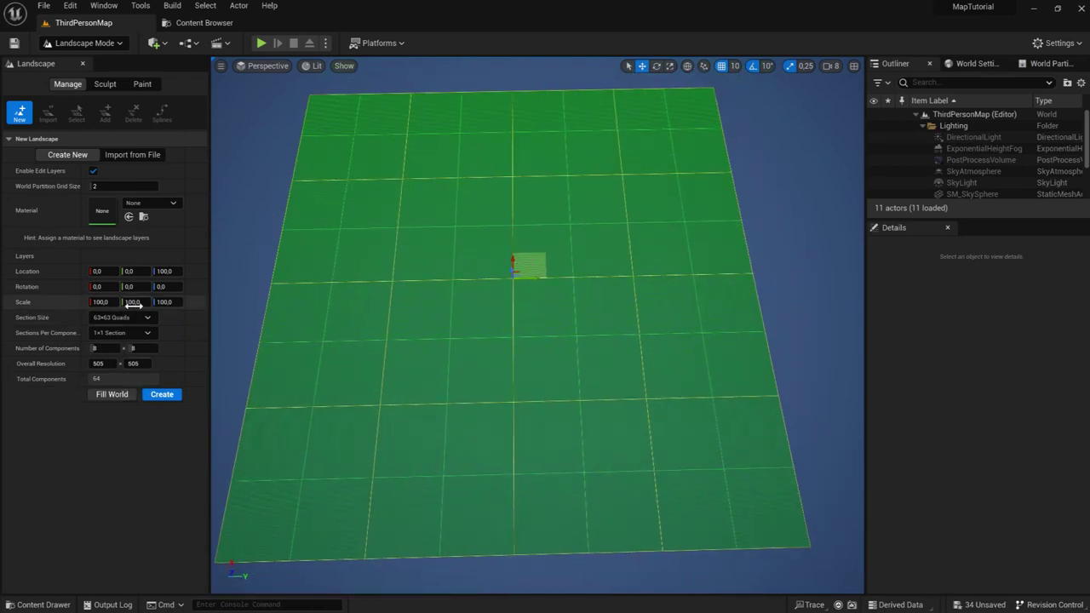
# Step: Set the new landscape's Location Z to -0.1, leaving it at 0, 0, -0.1
pyautogui.click(164, 273)
pyautogui.write('-1')
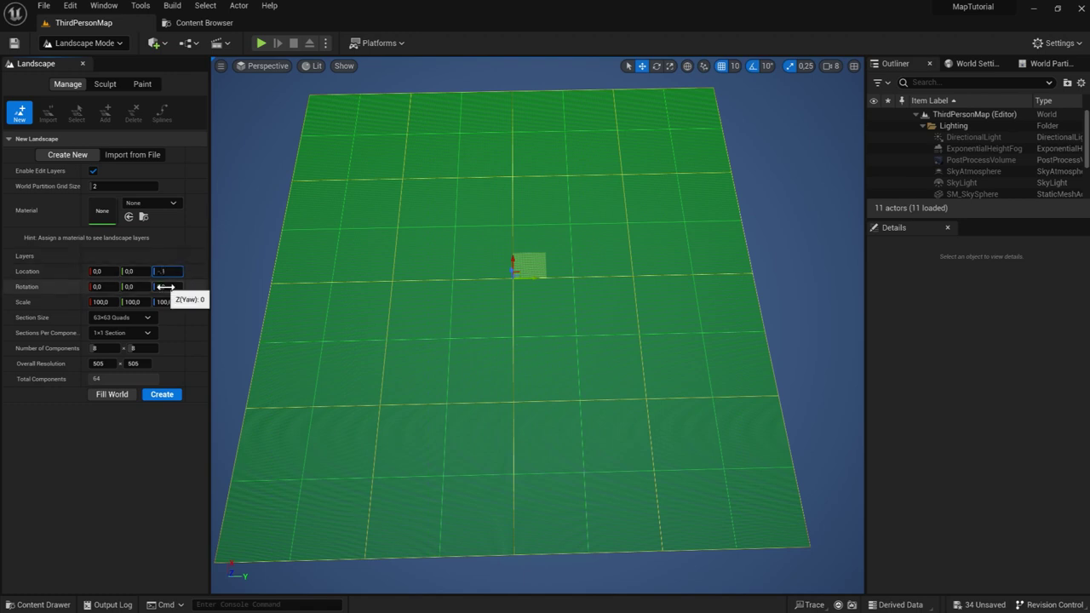
pyautogui.write('-0,1')
pyautogui.press('Return')
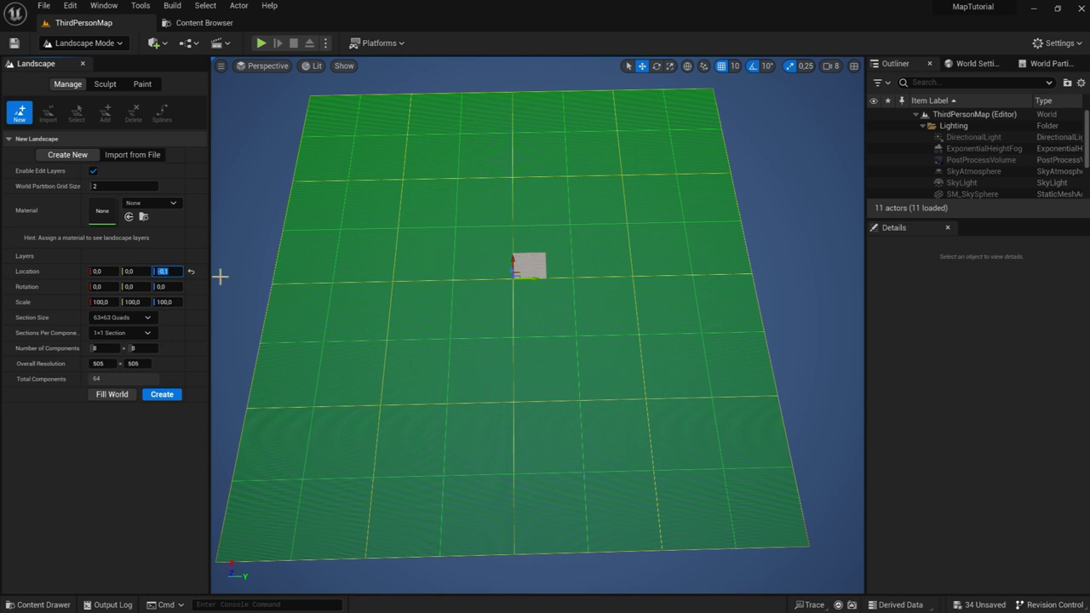
pyautogui.click(70, 275)
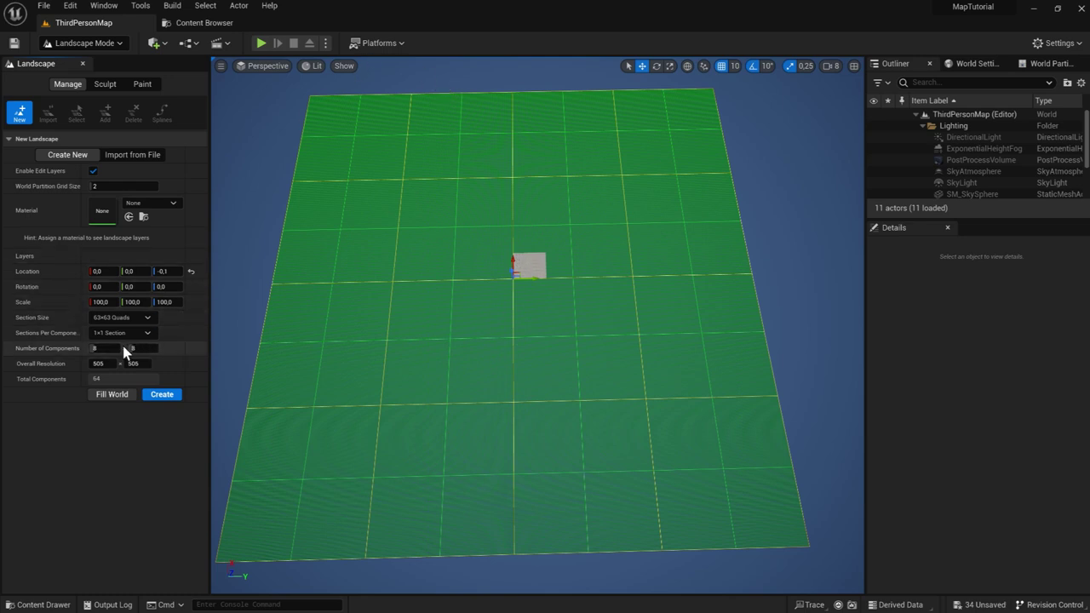
# Step: Set Number of Components to 16 × 16, giving 1009 × 1009 resolution and 256 components
pyautogui.scroll(-2, 492, 283)
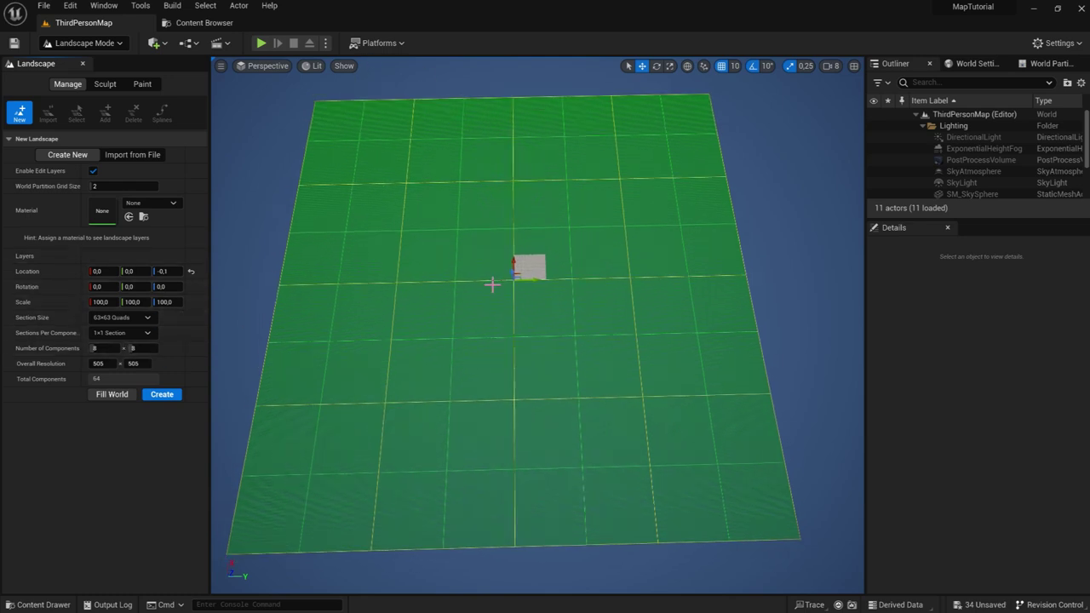
pyautogui.scroll(-2, 492, 284)
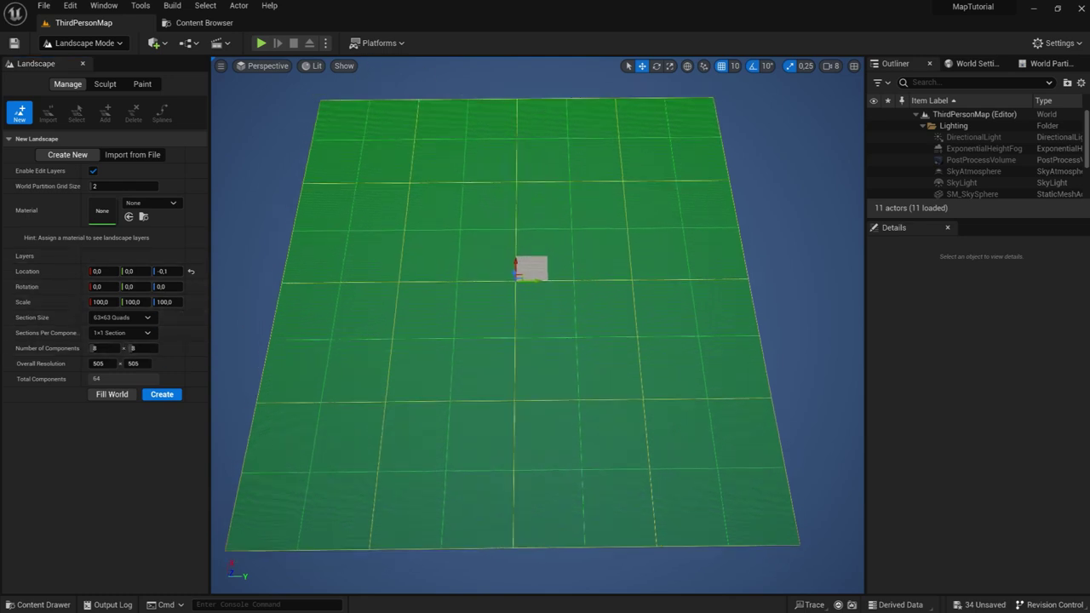
pyautogui.scroll(-2, 492, 284)
pyautogui.scroll(-2, 492, 283)
pyautogui.scroll(-2, 492, 283)
pyautogui.scroll(-2, 489, 269)
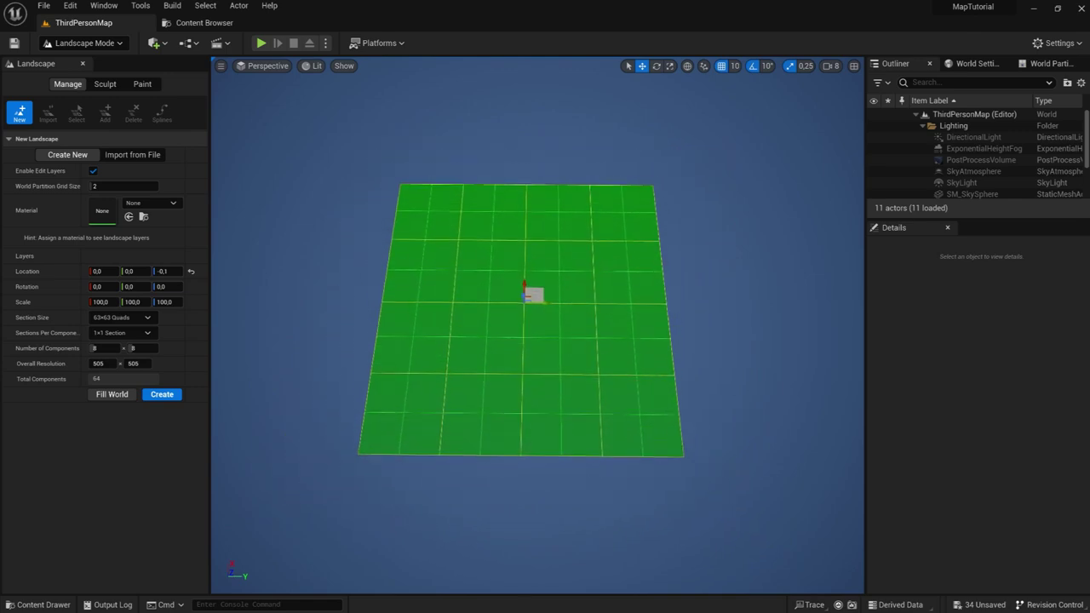
pyautogui.scroll(-2, 490, 269)
pyautogui.scroll(-2, 489, 269)
pyautogui.scroll(-1, 490, 269)
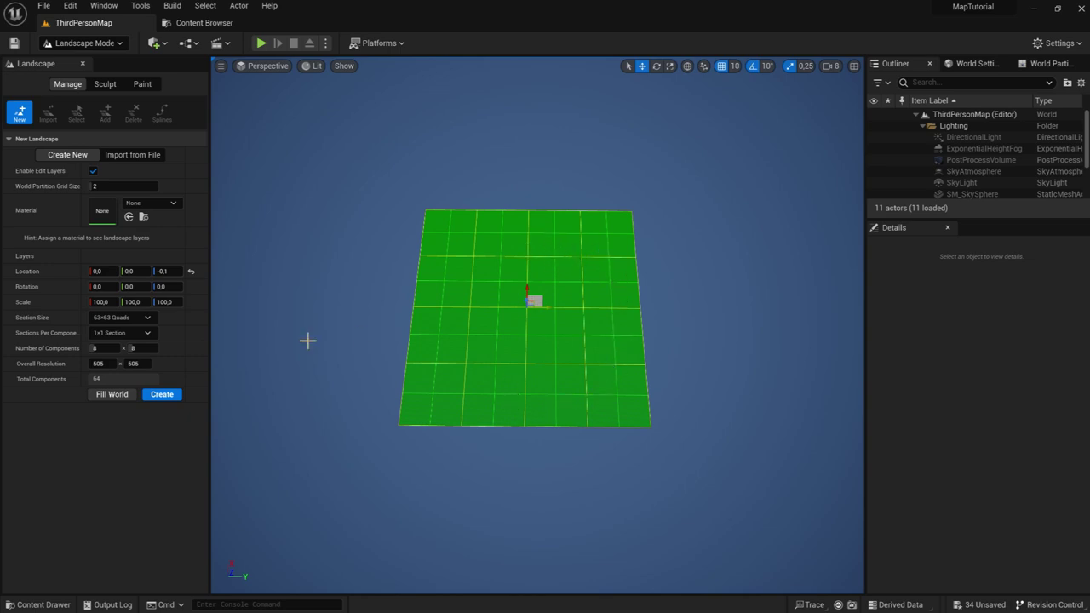
pyautogui.click(103, 347)
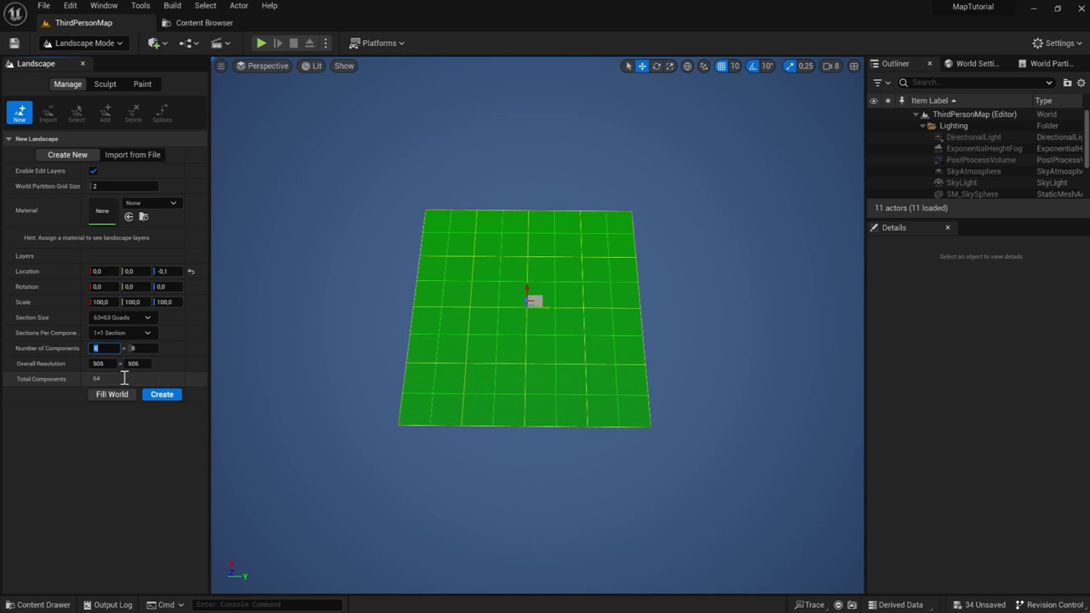
pyautogui.write('16')
pyautogui.press('Tab')
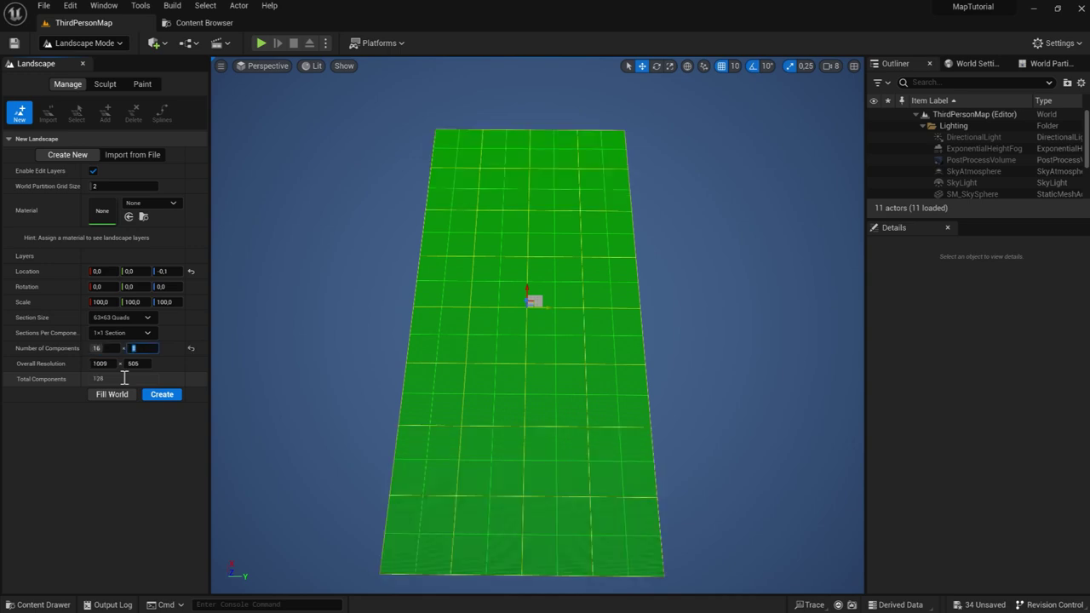
pyautogui.write('16')
pyautogui.press('Return')
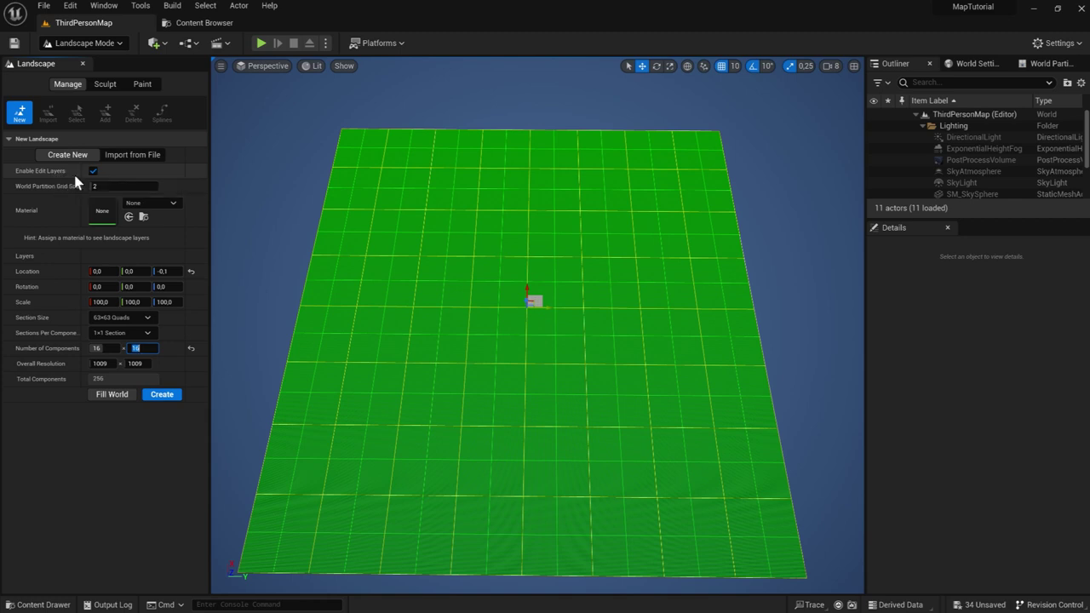
# Step: Create the 16×16 landscape, then delete the old SM_Cube floor in Selection Mode
pyautogui.click(163, 397)
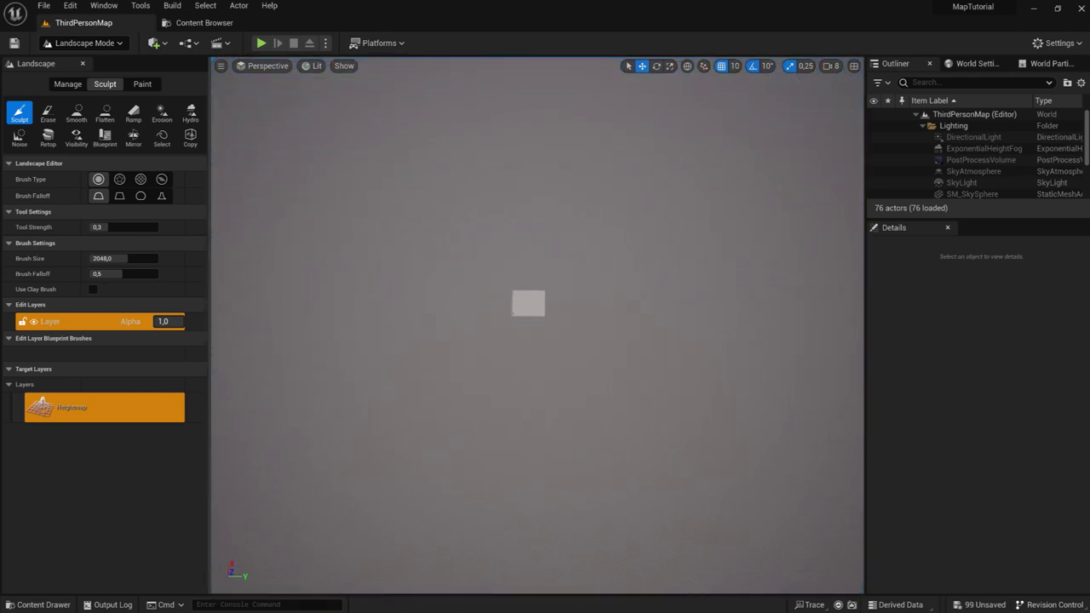
pyautogui.click(108, 44)
pyautogui.click(108, 67)
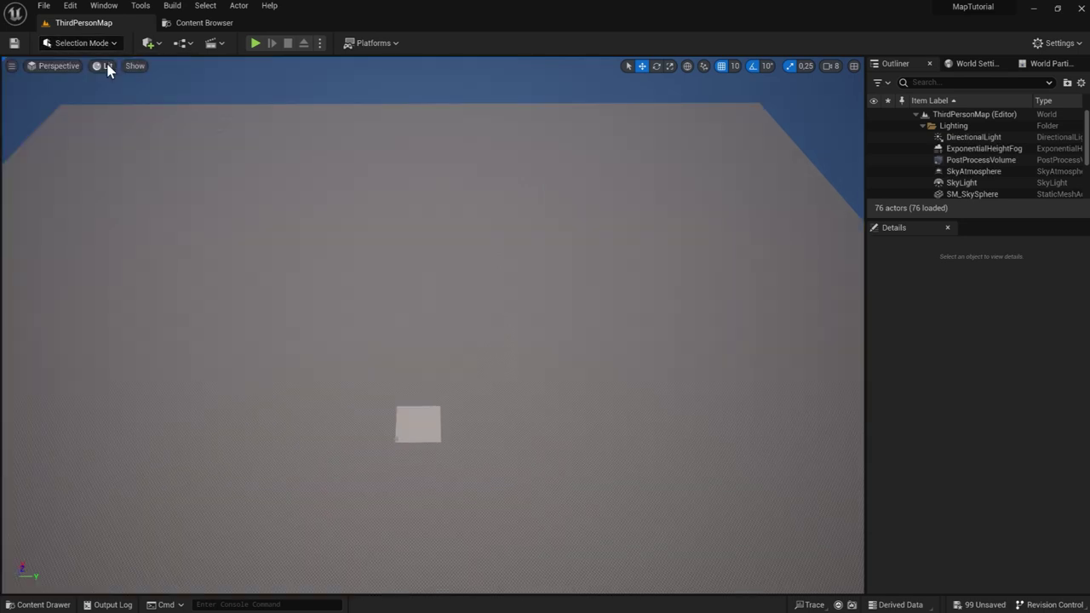
pyautogui.click(413, 431)
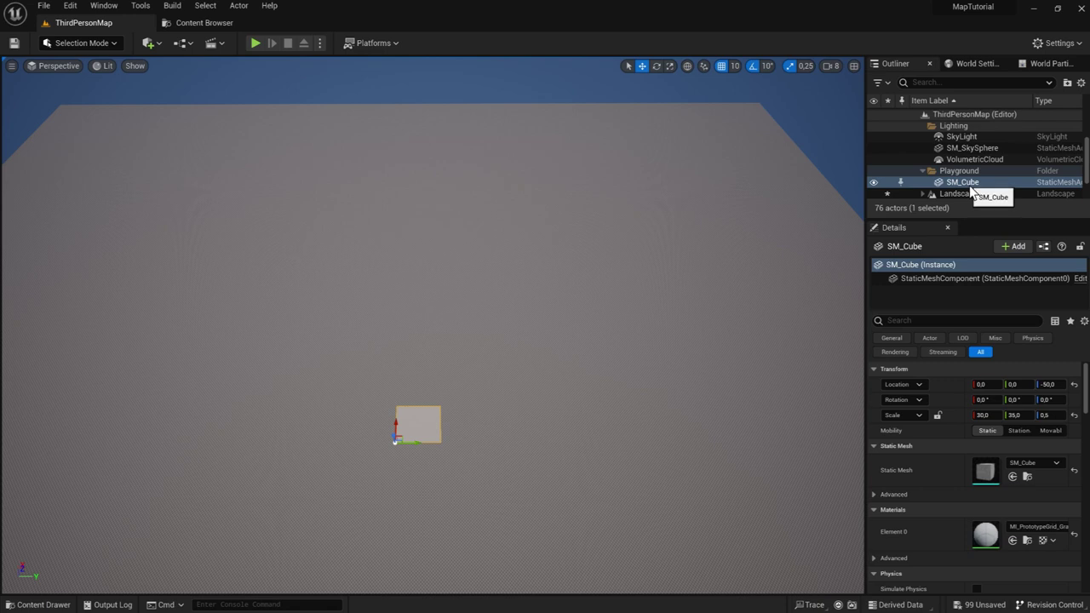
pyautogui.press('Delete')
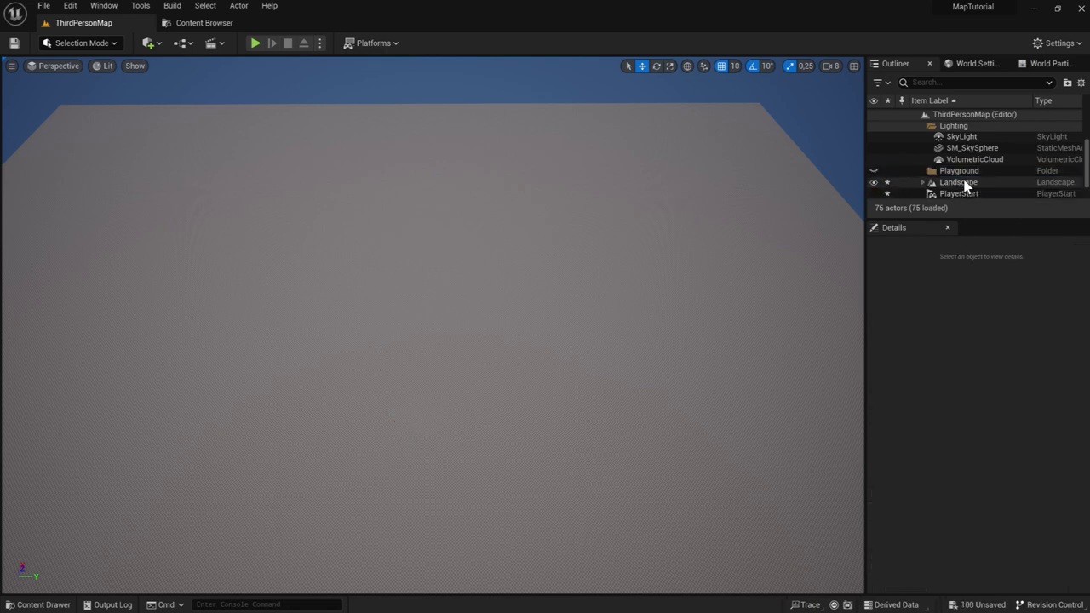
# Step: Delete the now-empty Playground folder from the Outliner
pyautogui.click(960, 172)
pyautogui.press('Delete')
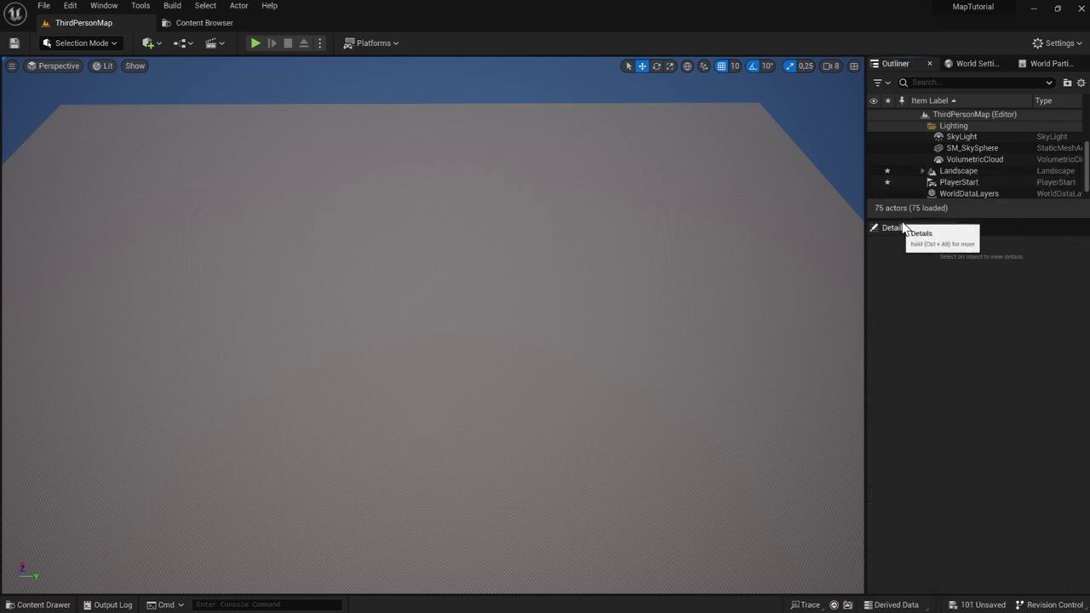
pyautogui.moveTo(903, 223); pyautogui.dragTo(891, 362)
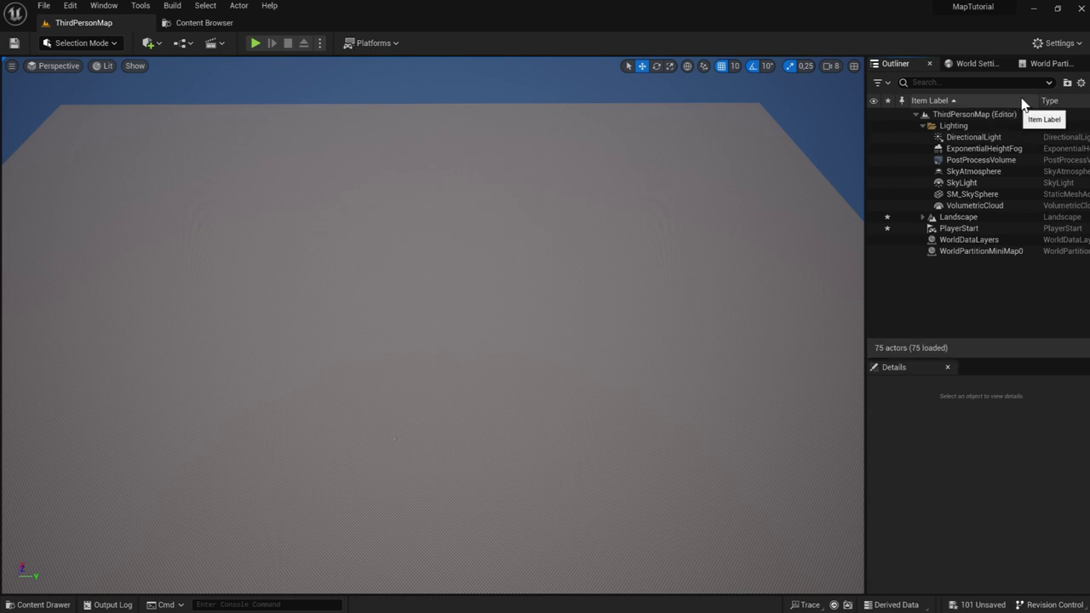
pyautogui.click(967, 118)
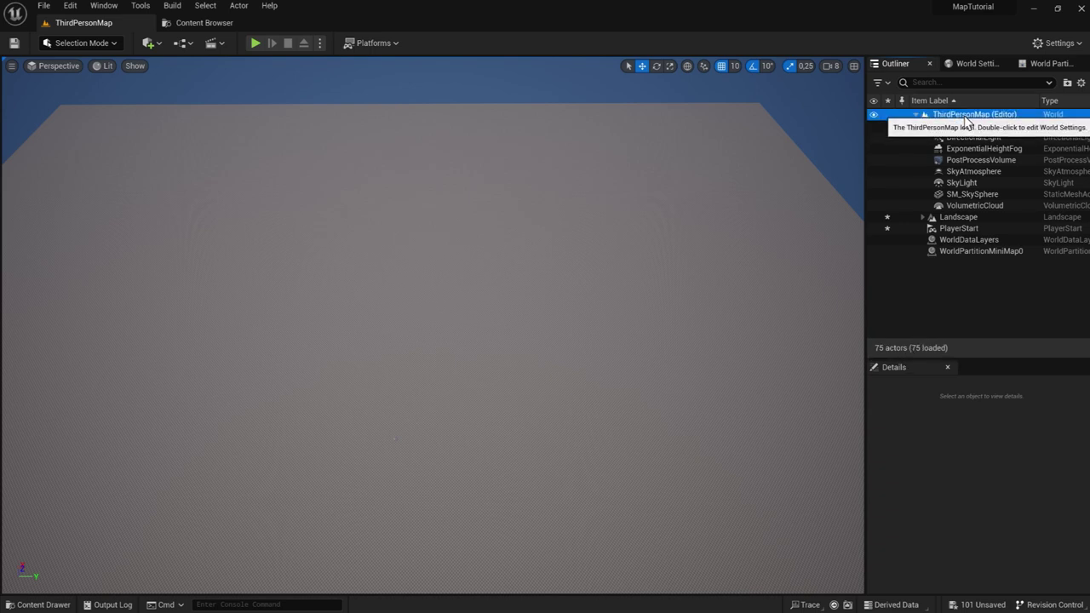
# Step: Create a Landscape folder in the Outliner, move the Landscape actor into it, and save
pyautogui.click(1064, 80)
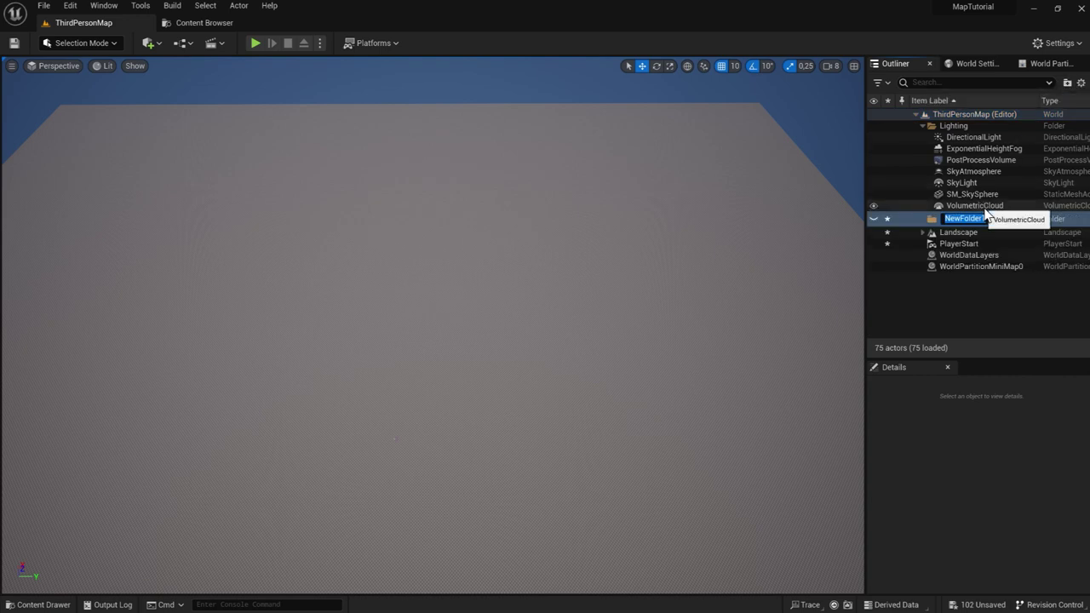
pyautogui.write('Landscape')
pyautogui.press('Return')
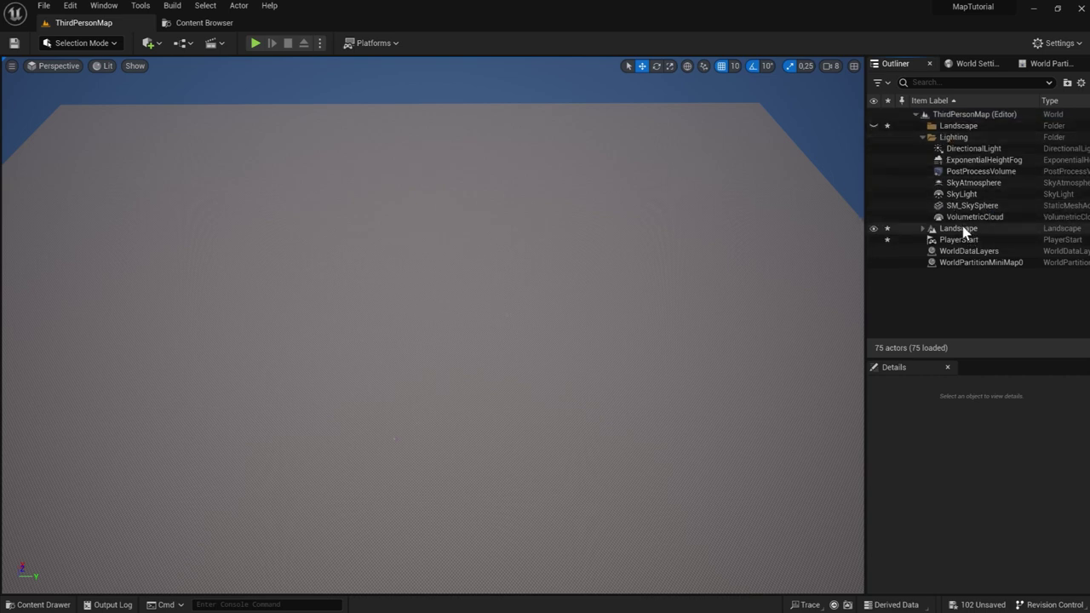
pyautogui.moveTo(962, 230); pyautogui.dragTo(970, 126)
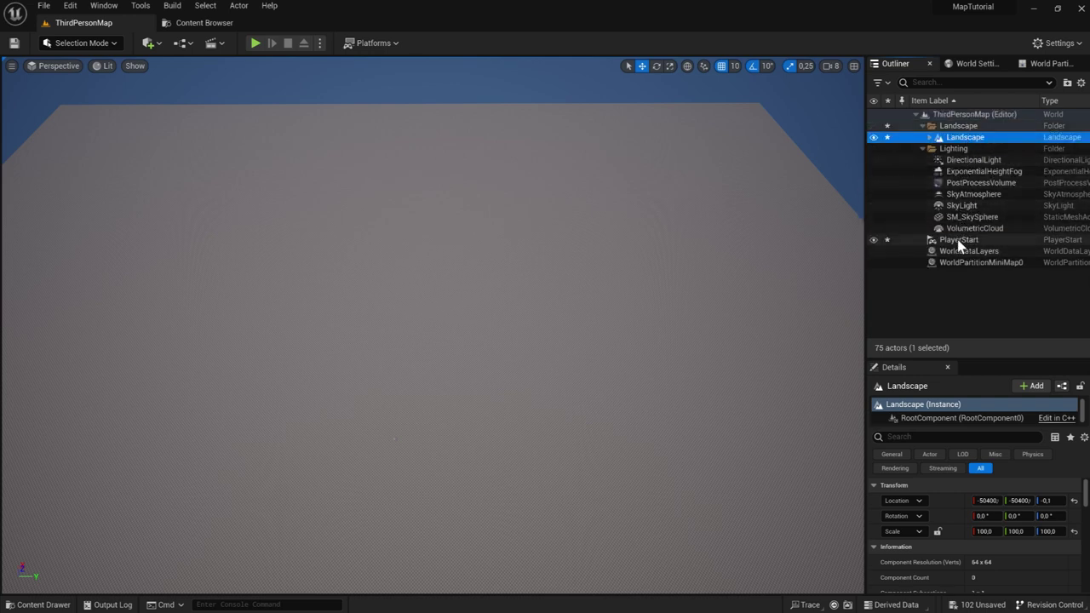
pyautogui.click(13, 43)
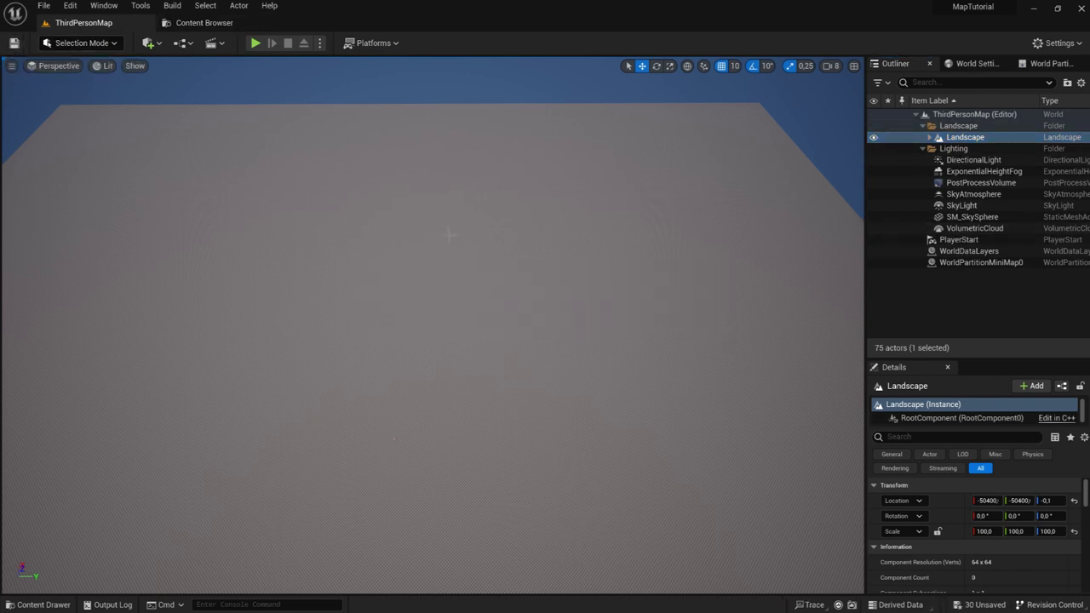
pyautogui.moveTo(449, 235); pyautogui.dragTo(448, 256, button='right')
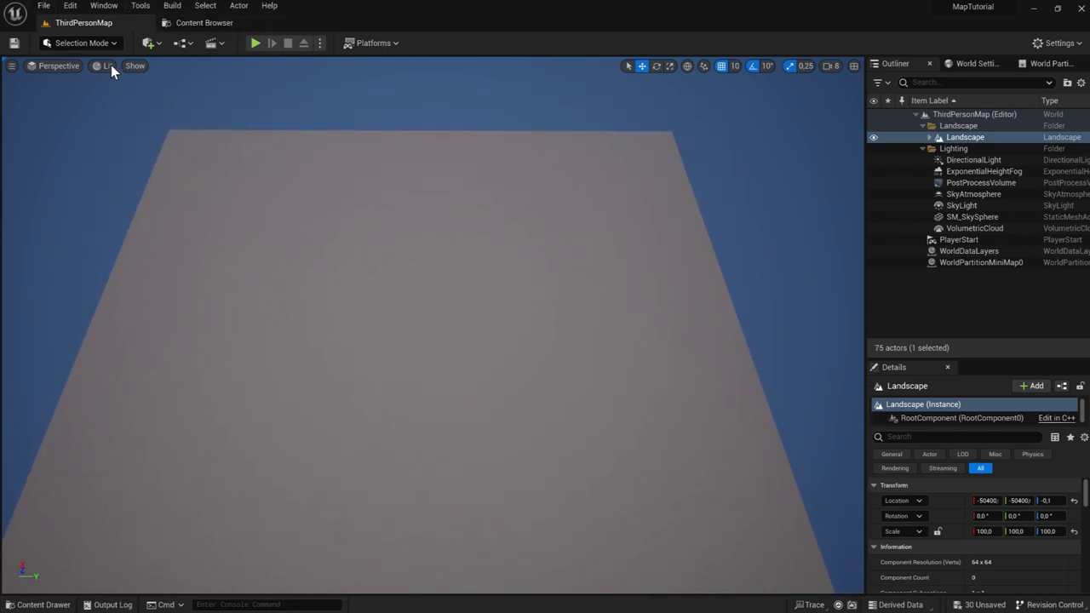
# Step: Enable the beta Landmass plugin in the Plugins browser
pyautogui.click(69, 7)
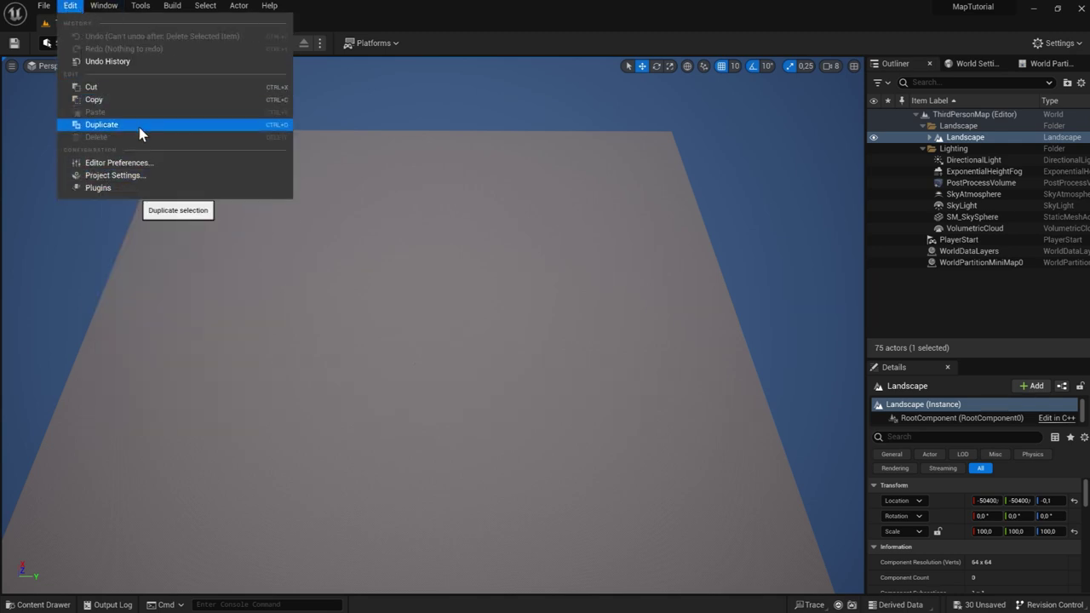
pyautogui.click(99, 192)
pyautogui.write('lan')
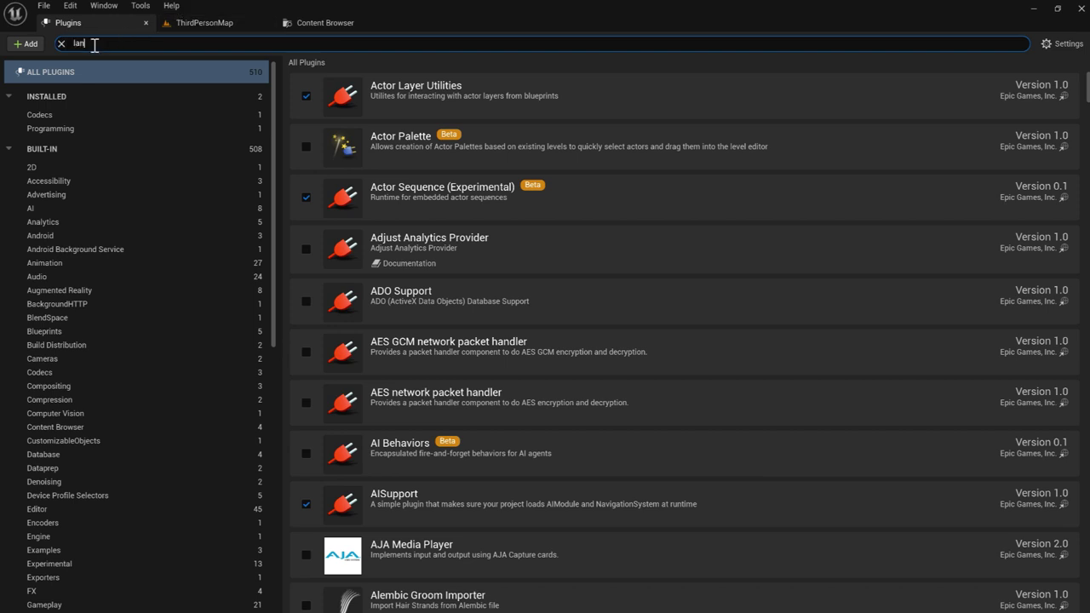
pyautogui.write('dmass')
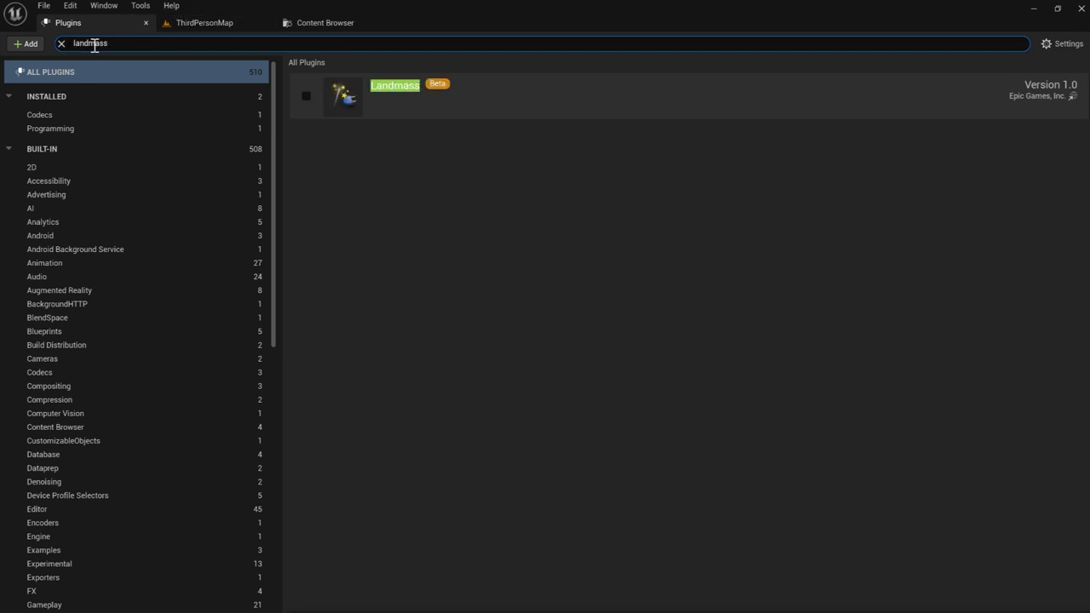
pyautogui.click(306, 95)
pyautogui.click(639, 347)
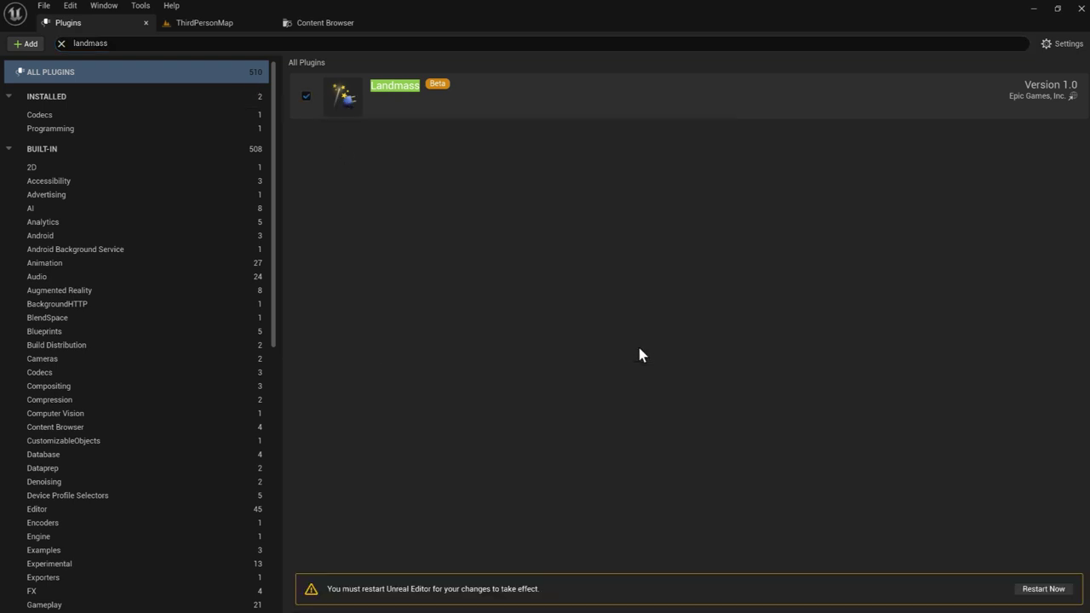
pyautogui.hotkey('ctrl', 'z')
pyautogui.write('wa')
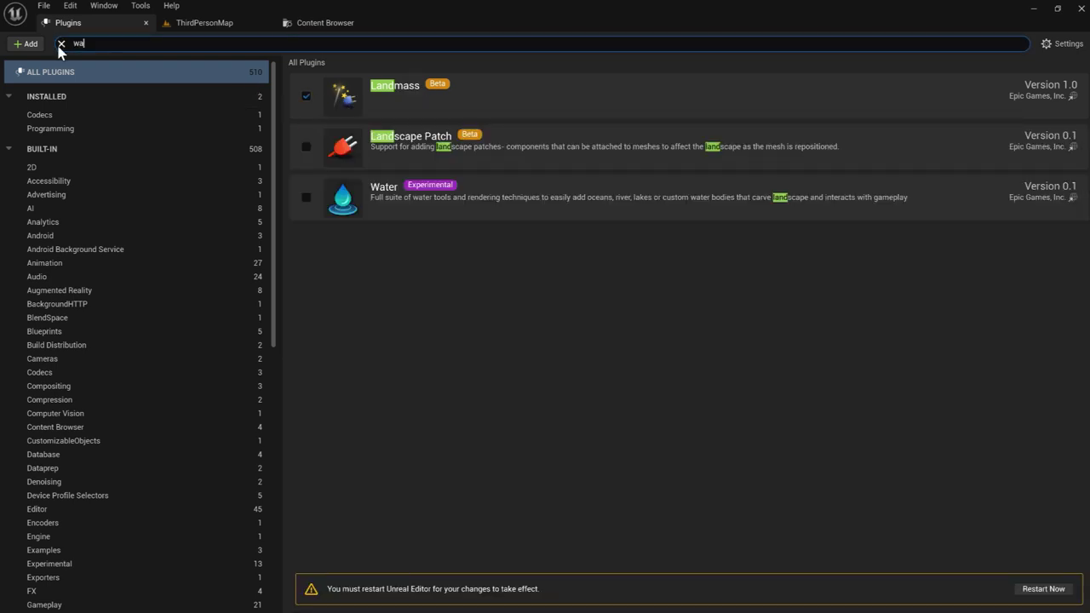
# Step: Enable the experimental Water and Water Extras plugins and close the Plugins tab
pyautogui.write('ter')
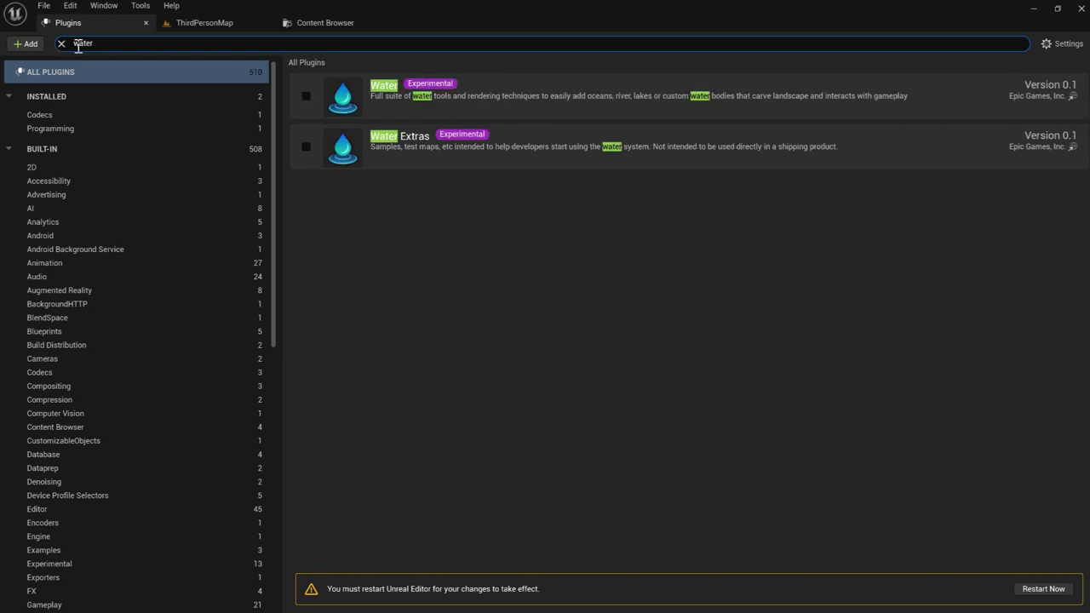
pyautogui.click(307, 96)
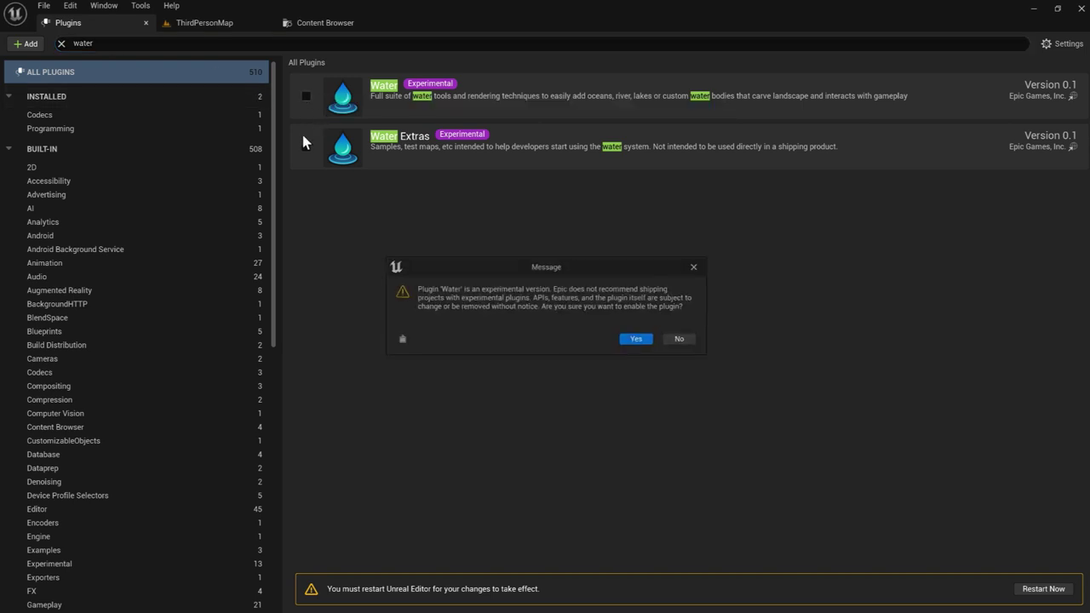
pyautogui.click(642, 343)
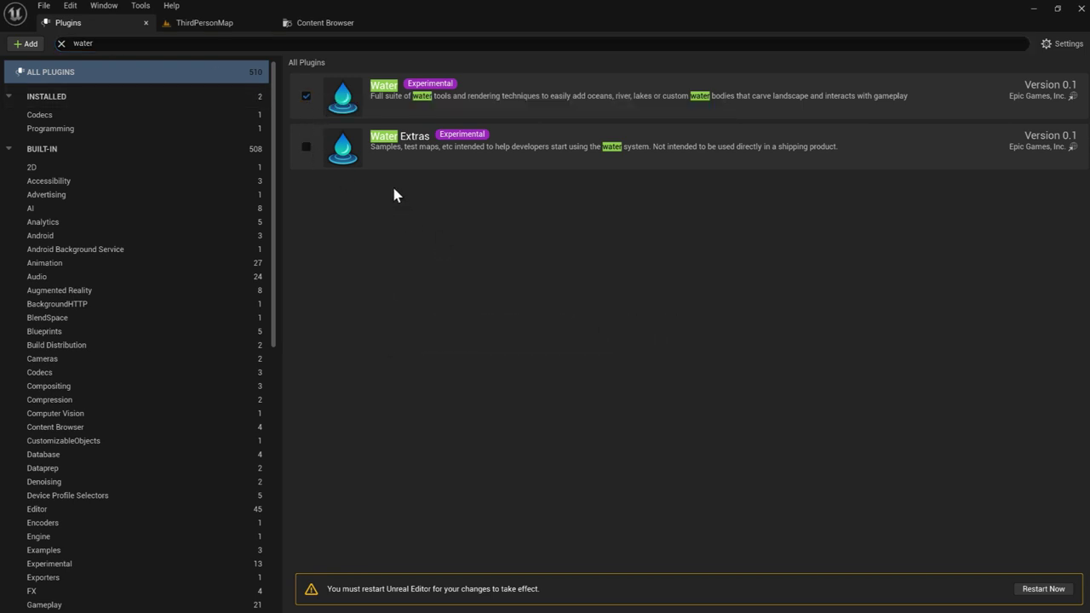
pyautogui.click(306, 147)
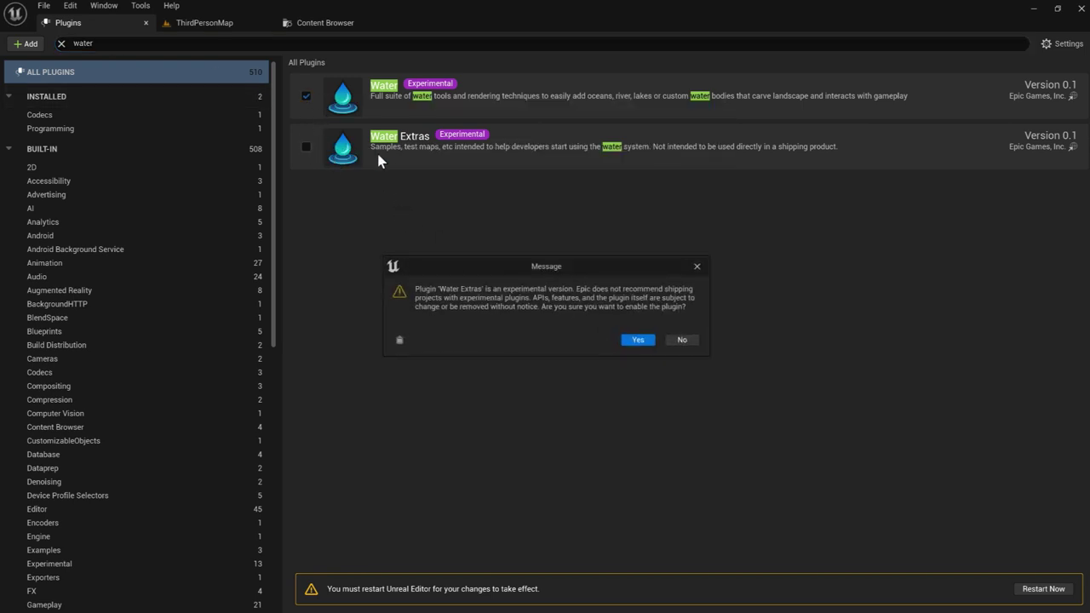
pyautogui.click(639, 341)
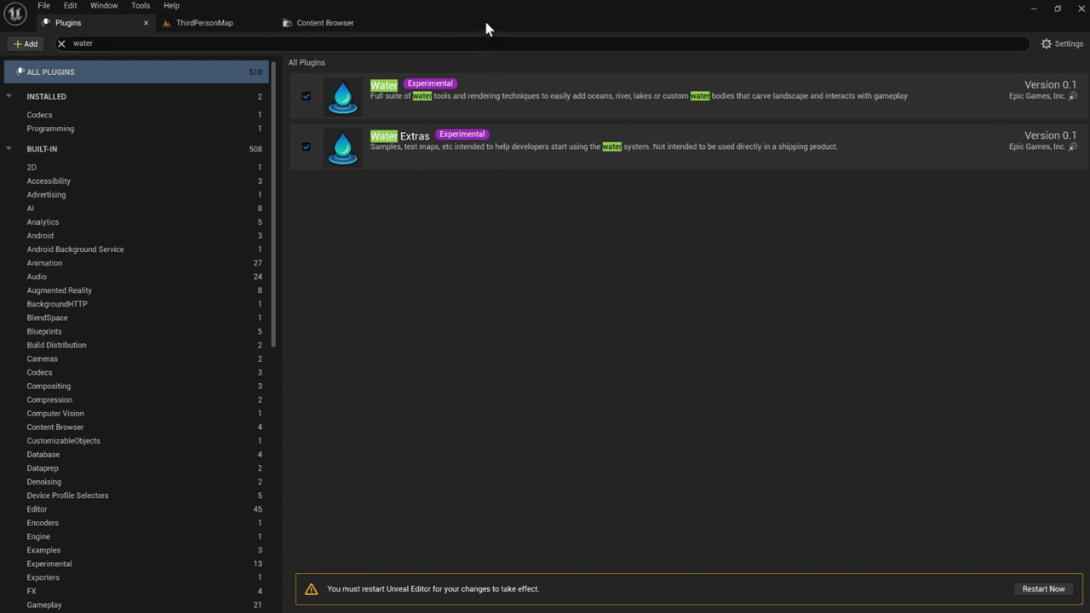
pyautogui.hotkey('ctrl', 'w')
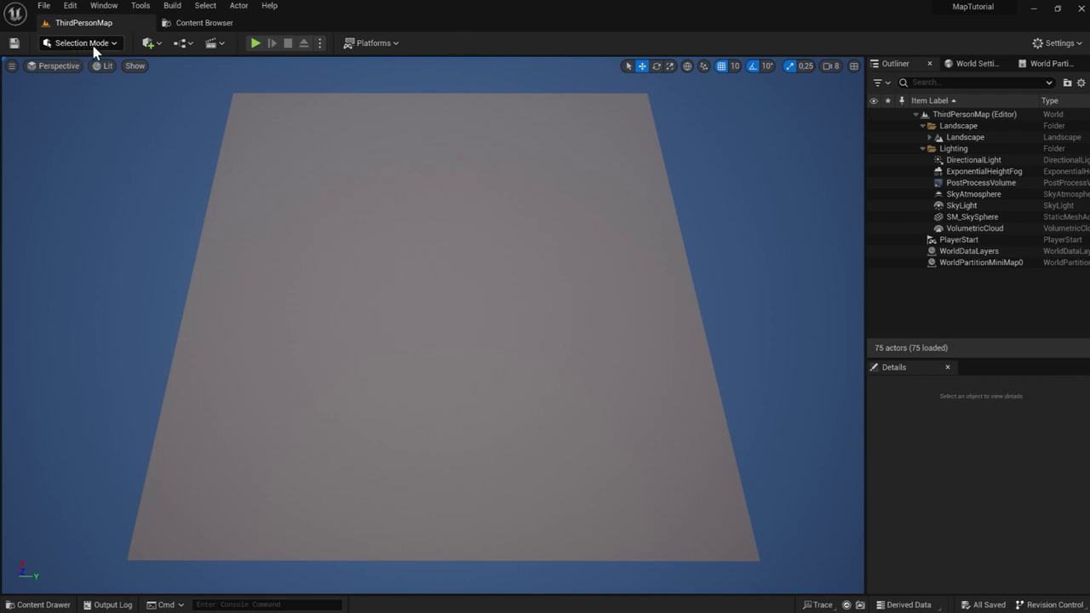
# Step: In Landscape Mode, choose the Blueprint tool with the landscape's edit layer selected
pyautogui.click(94, 49)
pyautogui.click(96, 79)
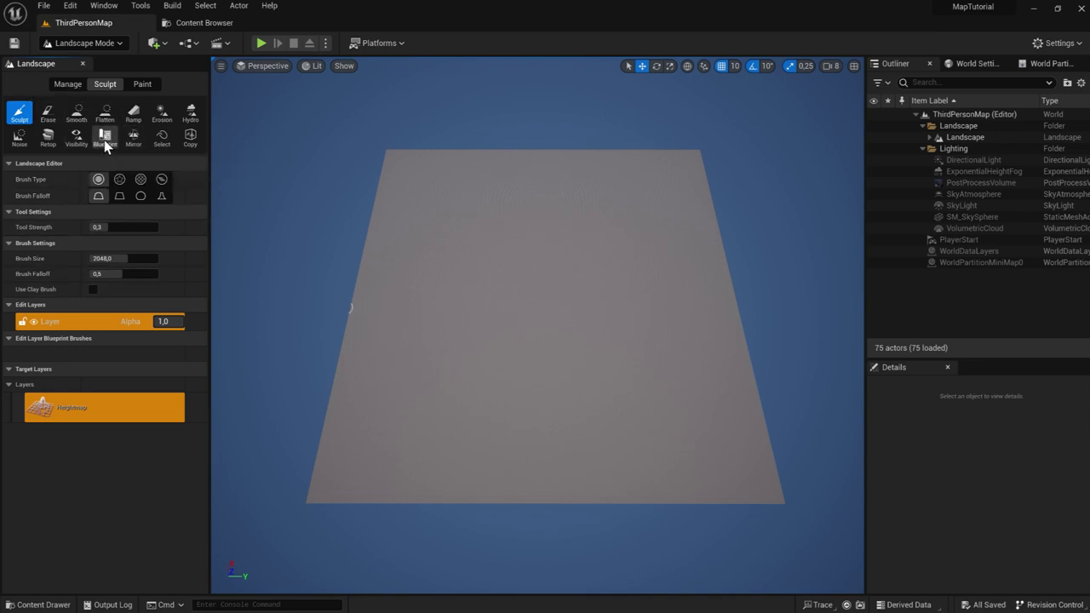
pyautogui.click(104, 140)
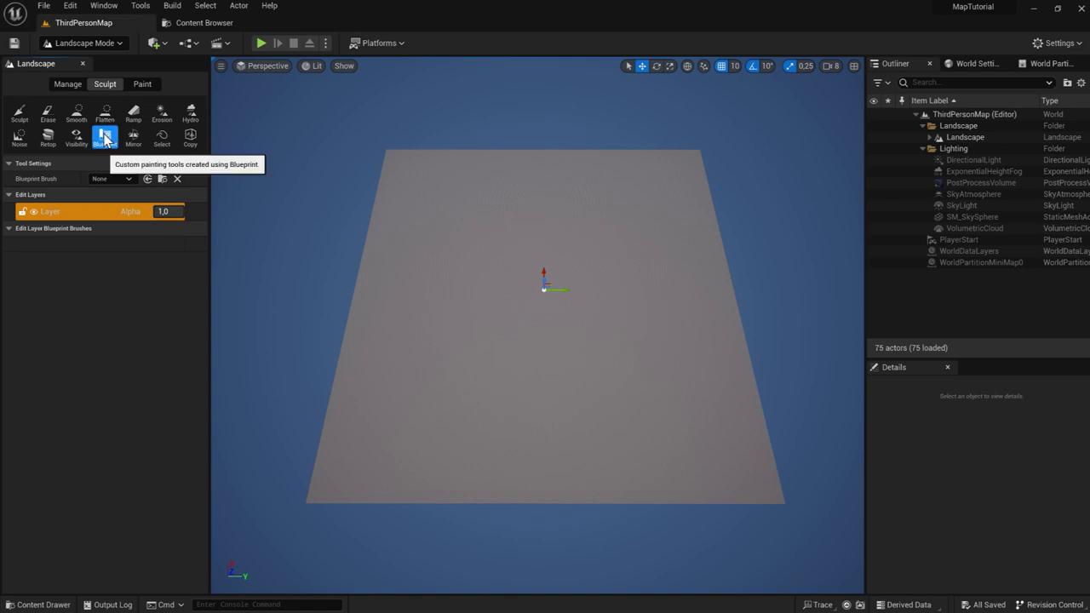
pyautogui.click(56, 212)
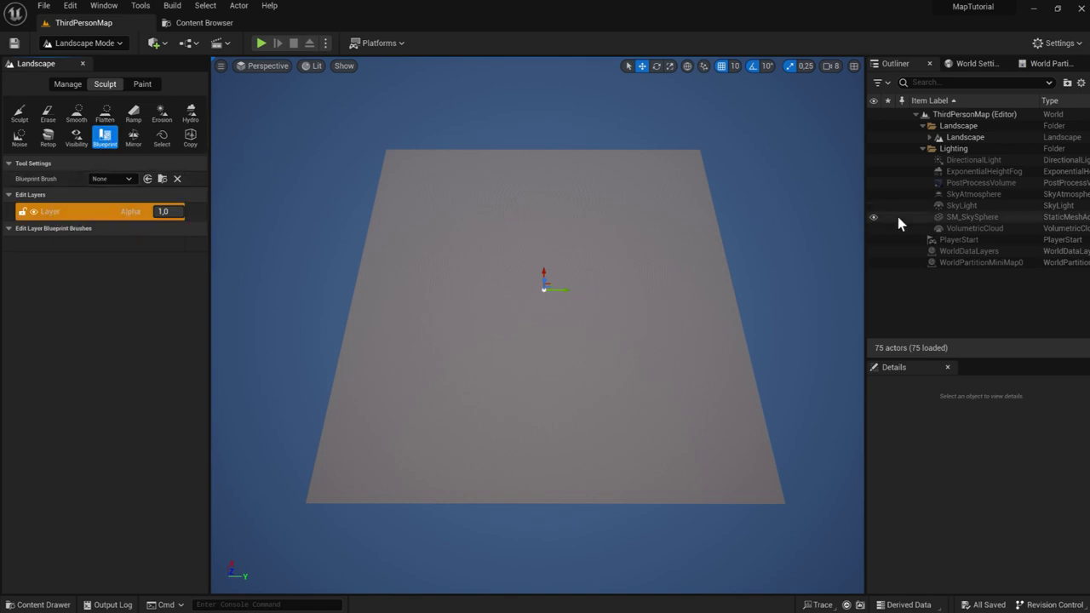
pyautogui.click(970, 138)
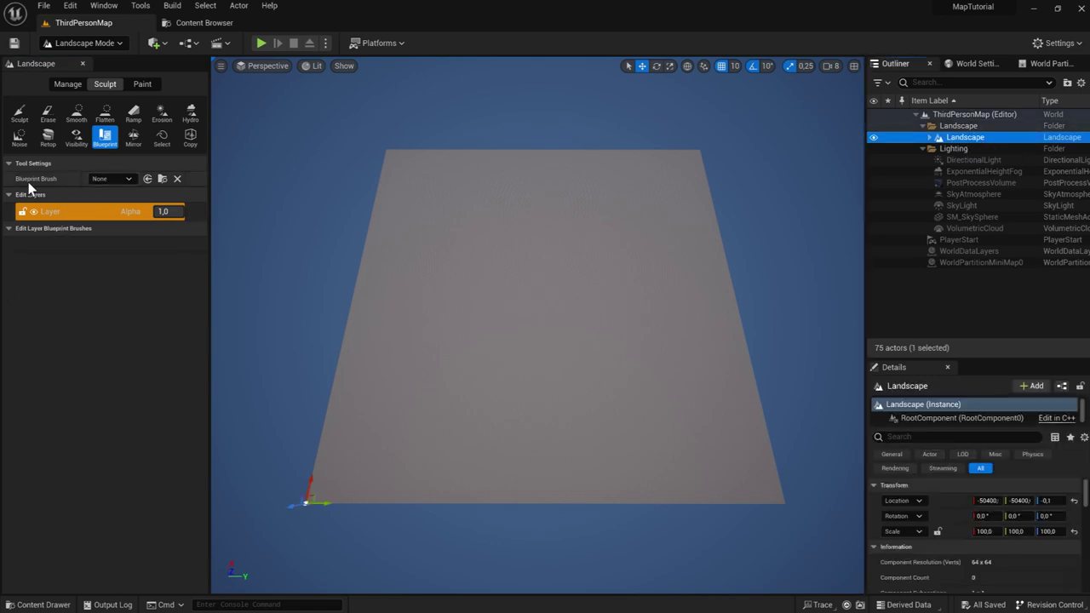
# Step: Choose CustomBrush_Landmass as the blueprint brush and place it at the landscape centre
pyautogui.click(130, 180)
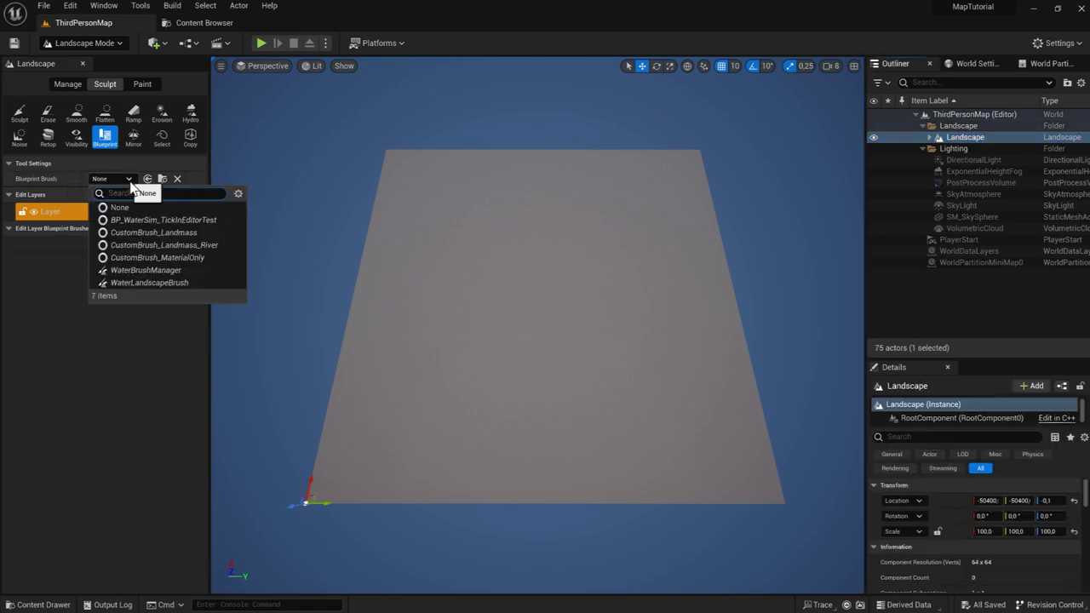
pyautogui.click(163, 236)
pyautogui.click(163, 235)
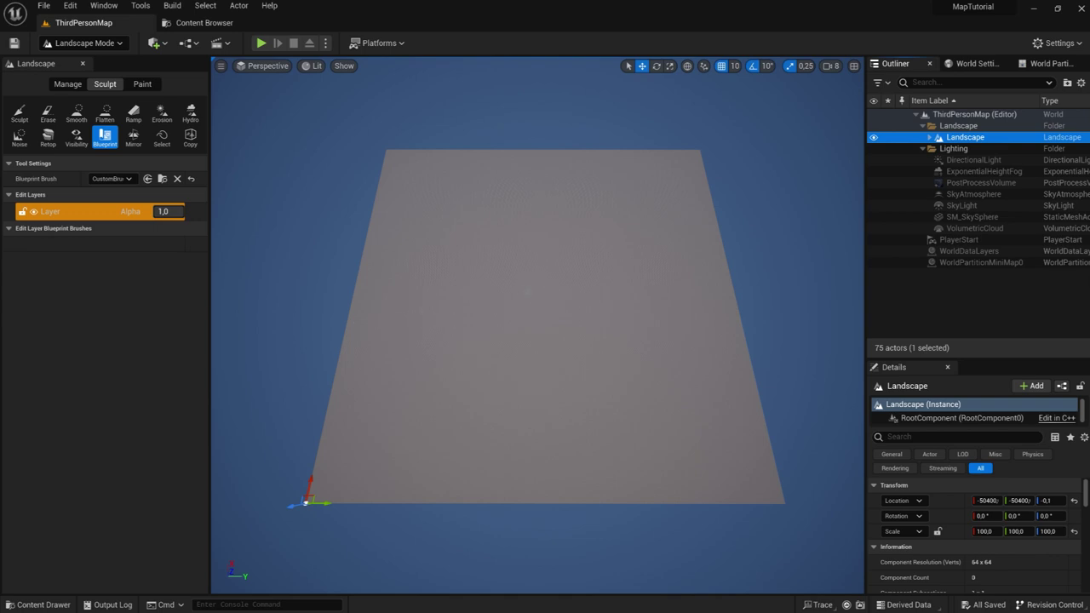
pyautogui.click(521, 294)
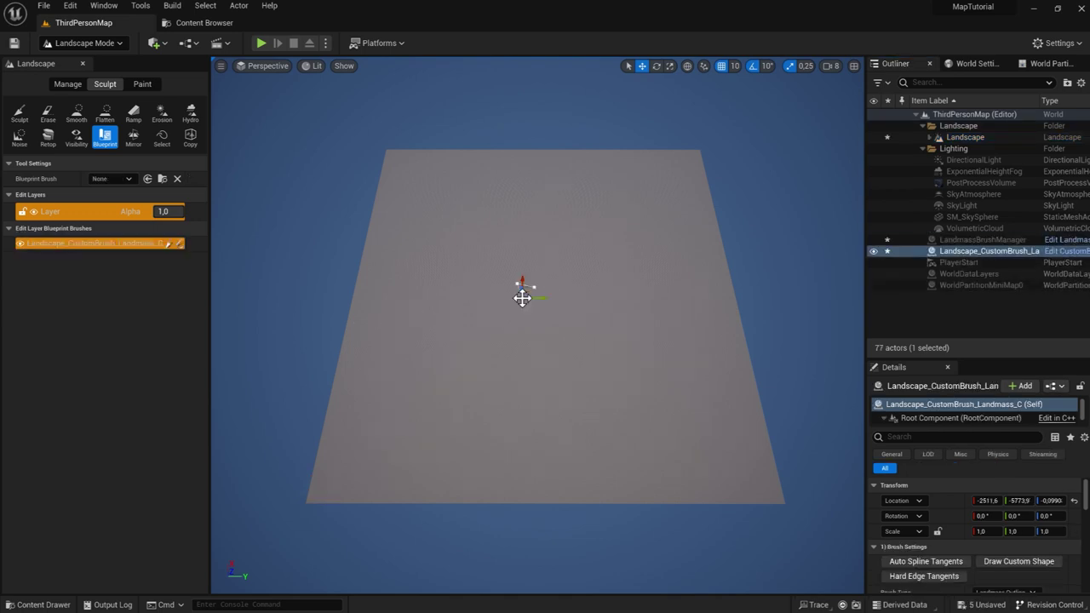
# Step: Focus on the landmass brush and pull its top spline point up and to the right
pyautogui.press('f')
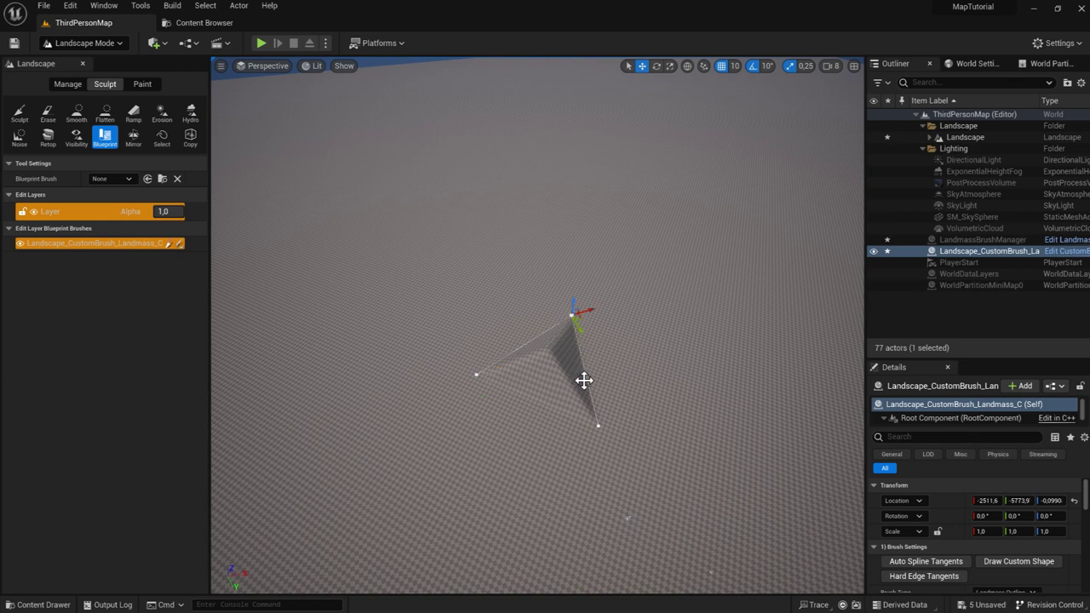
pyautogui.click(477, 375)
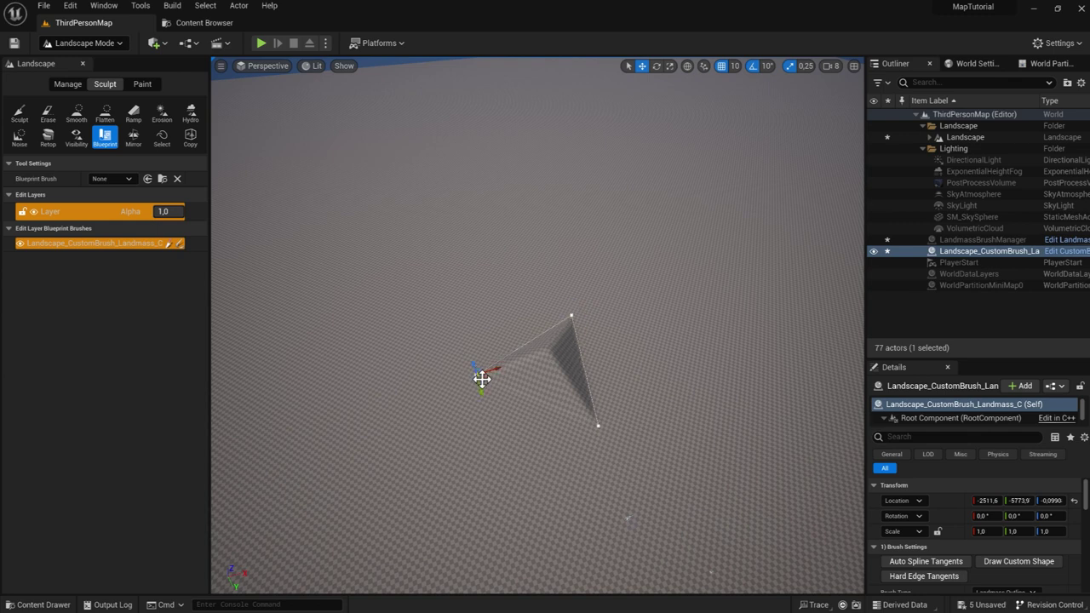
pyautogui.click(571, 315)
pyautogui.moveTo(571, 315); pyautogui.dragTo(669, 284)
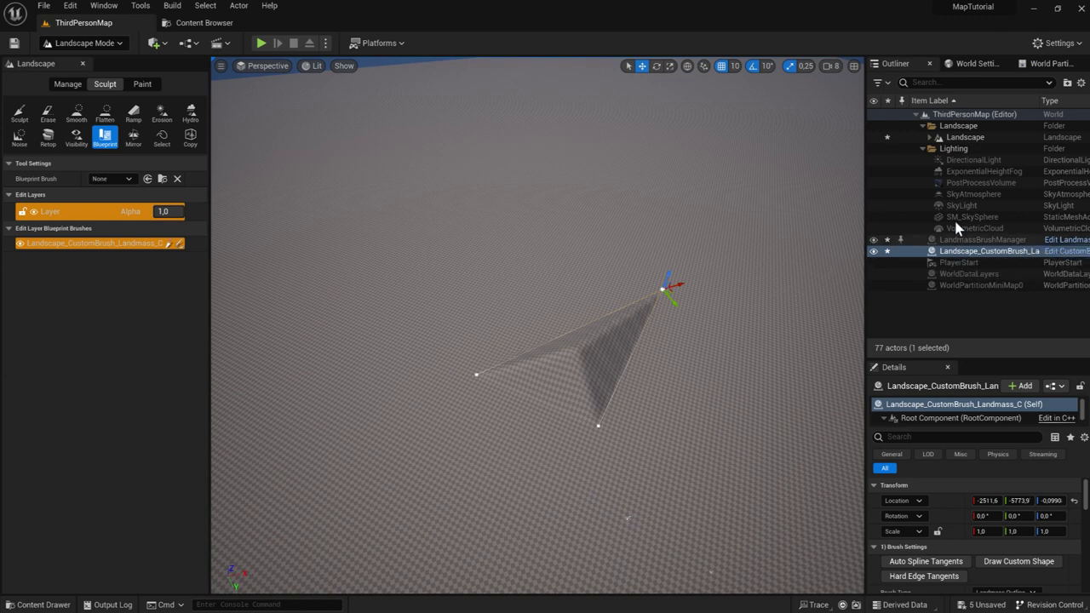
# Step: Select the landmass brush and move it along its Y axis to about -2511.6, -6513.9
pyautogui.click(964, 137)
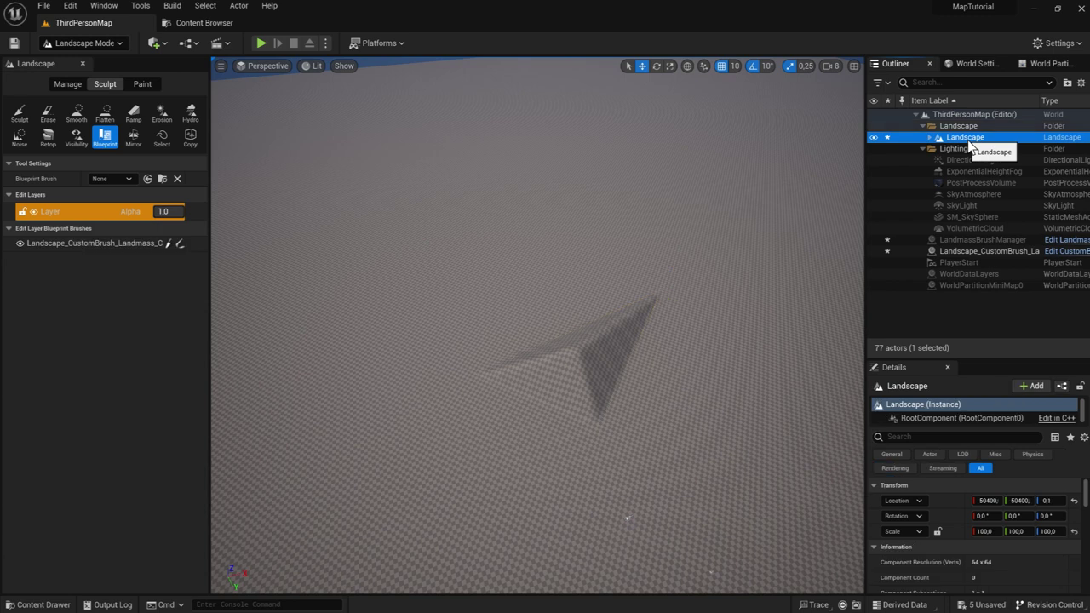
pyautogui.click(979, 252)
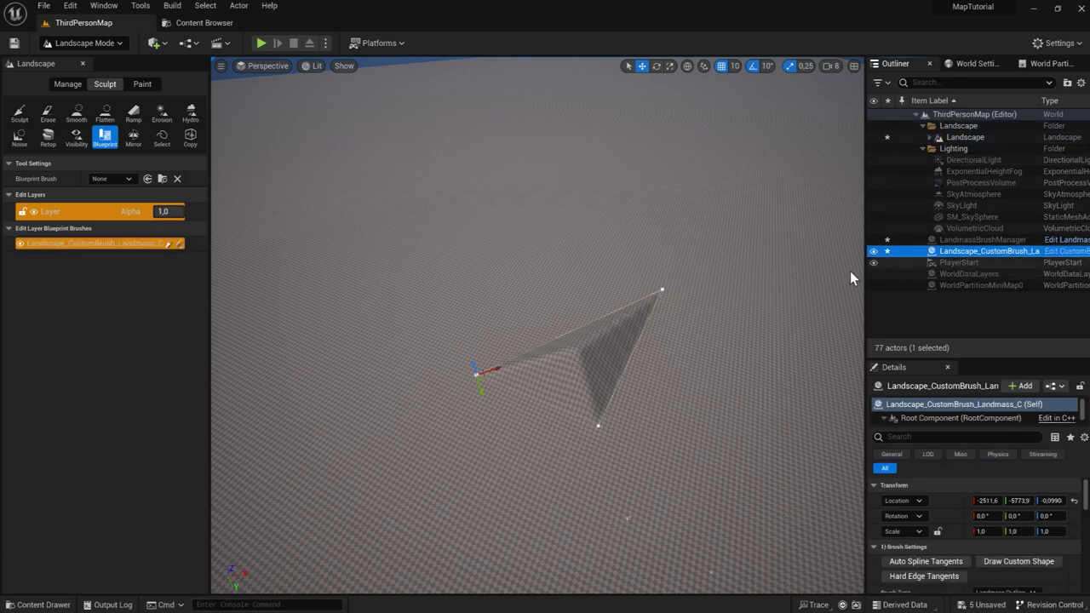
pyautogui.click(66, 247)
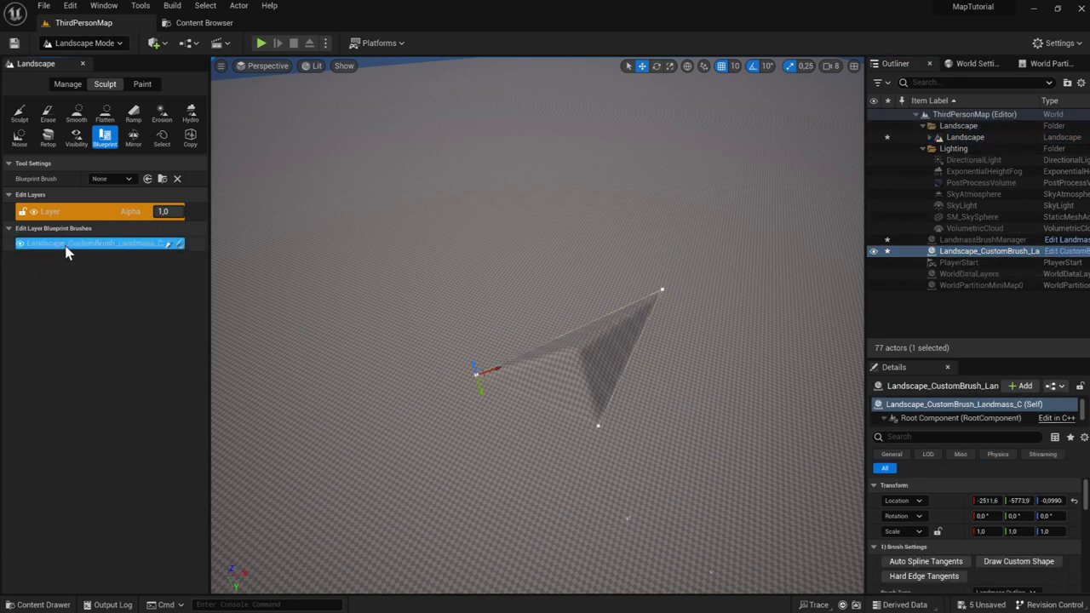
pyautogui.moveTo(482, 395)
pyautogui.mouseDown()
pyautogui.moveTo(464, 336)
pyautogui.moveTo(493, 364)
pyautogui.mouseUp()
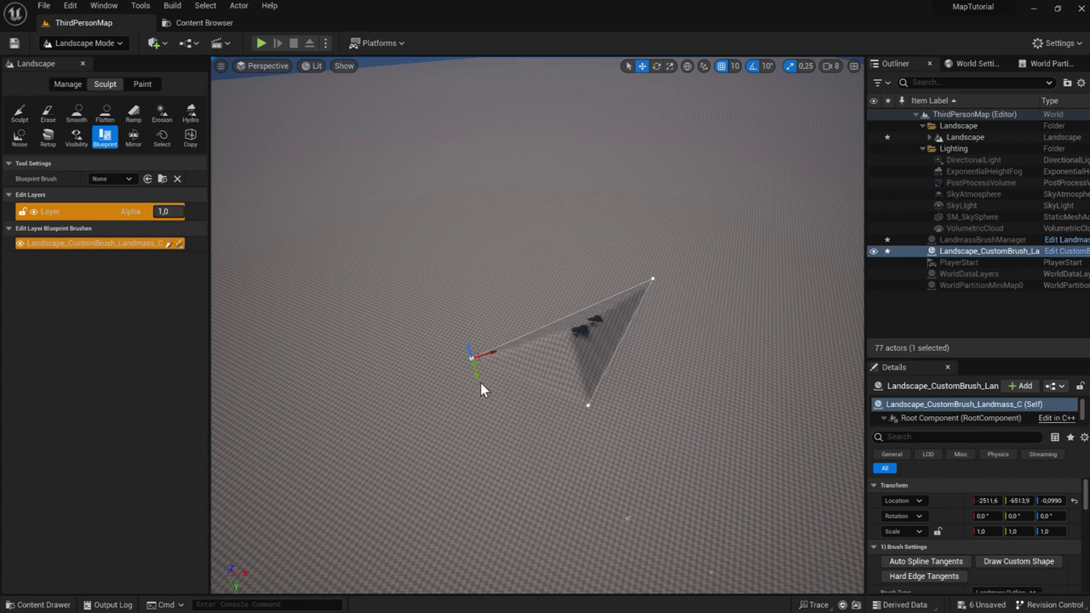
# Step: Stretch the triangular outline by dragging its points and adding a new point upward and left
pyautogui.click(588, 405)
pyautogui.keyDown('alt'); pyautogui.moveTo(589, 406); pyautogui.dragTo(545, 426); pyautogui.keyUp('alt')
pyautogui.moveTo(659, 498)
pyautogui.keyDown('alt'); pyautogui.mouseDown()
pyautogui.moveTo(596, 477)
pyautogui.moveTo(588, 442)
pyautogui.moveTo(600, 420)
pyautogui.mouseUp(); pyautogui.keyUp('alt')
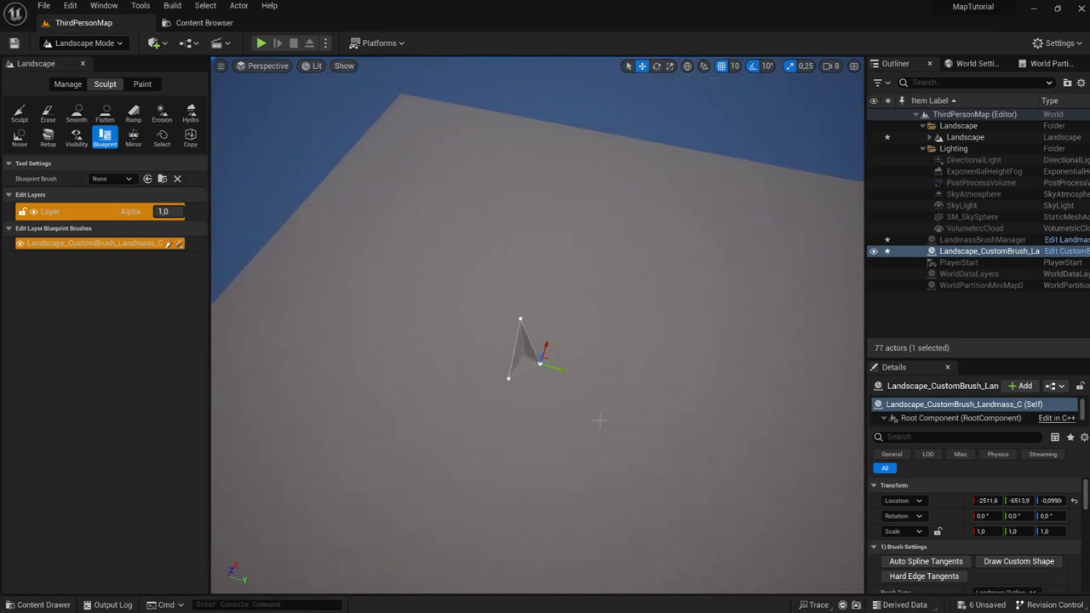
pyautogui.moveTo(561, 366); pyautogui.dragTo(736, 417)
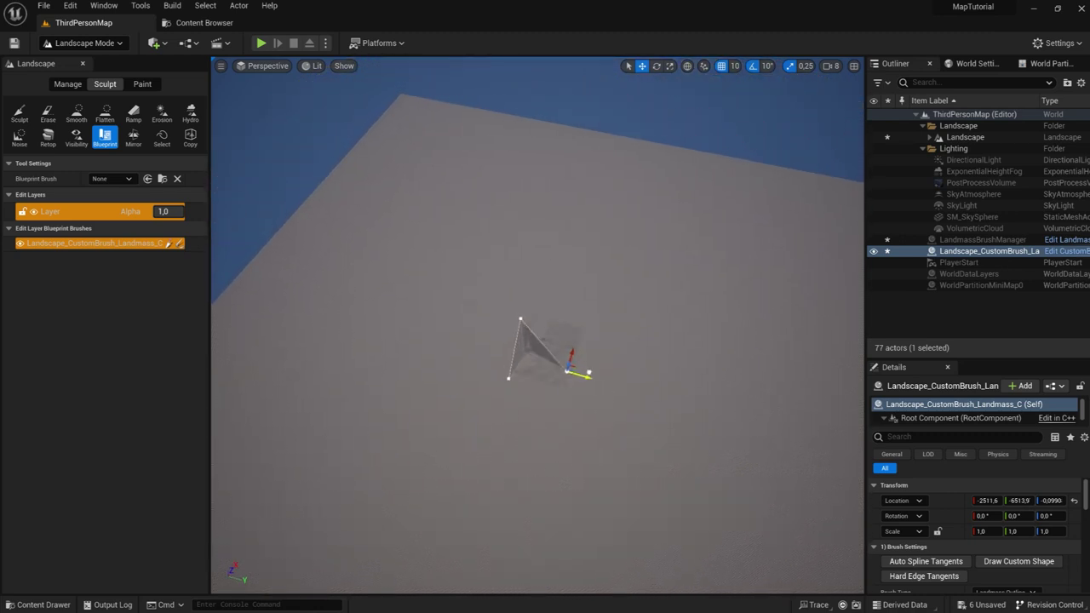
pyautogui.keyDown('alt'); pyautogui.moveTo(599, 420); pyautogui.dragTo(596, 424); pyautogui.keyUp('alt')
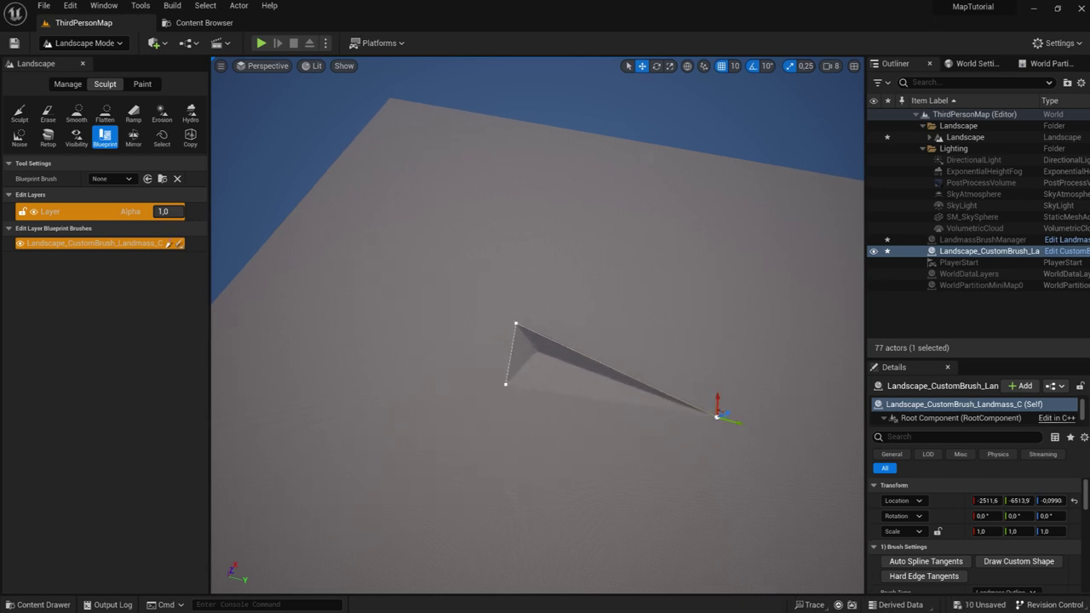
pyautogui.moveTo(719, 413); pyautogui.dragTo(724, 247)
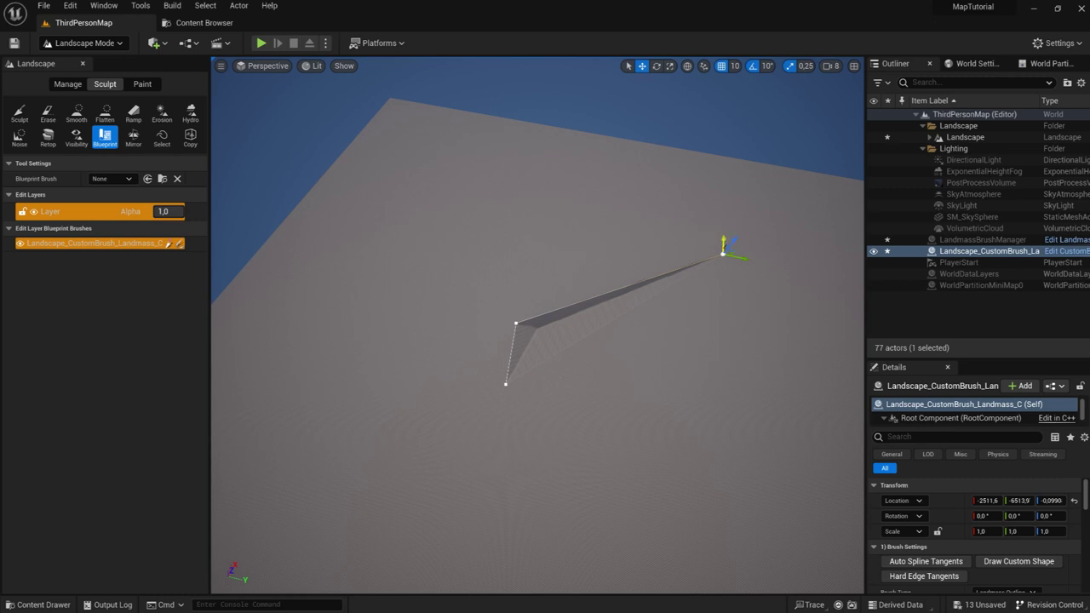
pyautogui.moveTo(723, 253)
pyautogui.keyDown('alt'); pyautogui.mouseDown()
pyautogui.moveTo(713, 457)
pyautogui.moveTo(723, 203)
pyautogui.mouseUp(); pyautogui.keyUp('alt')
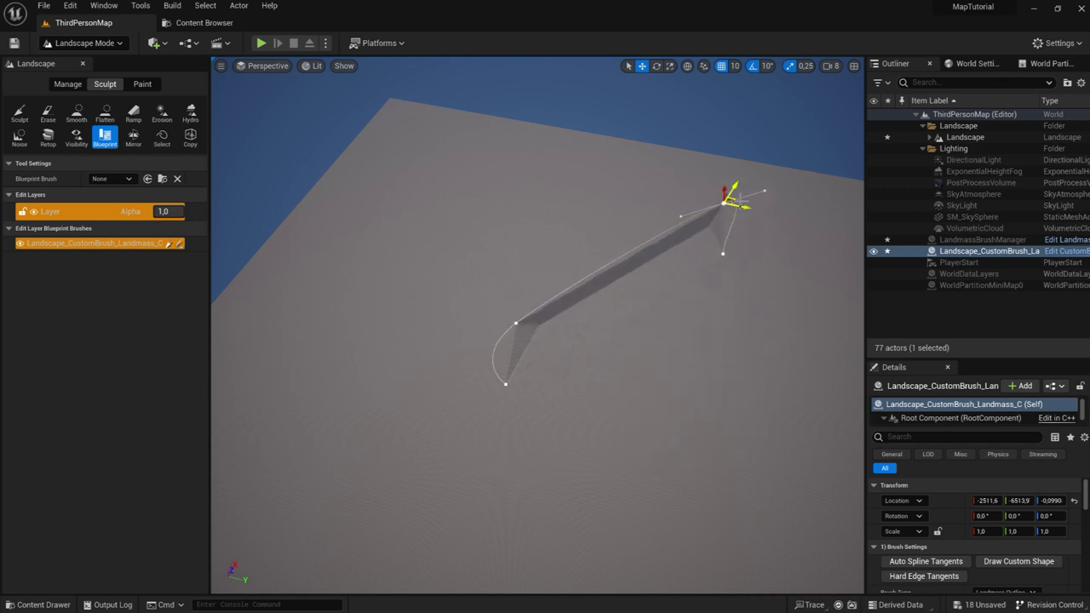
pyautogui.keyDown('alt'); pyautogui.moveTo(723, 202); pyautogui.dragTo(580, 174); pyautogui.keyUp('alt')
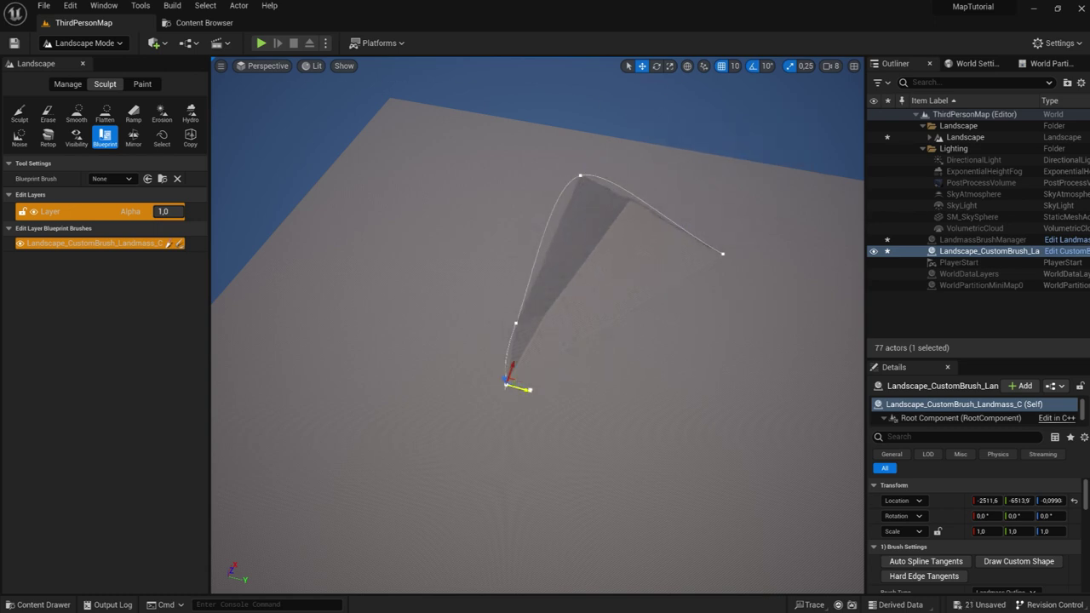
# Step: Add another outline segment and pull control points toward the landscape's lower-left, bottom and upper edges
pyautogui.moveTo(530, 389)
pyautogui.keyDown('alt'); pyautogui.mouseDown()
pyautogui.moveTo(735, 421)
pyautogui.moveTo(681, 421)
pyautogui.moveTo(647, 400)
pyautogui.moveTo(562, 383)
pyautogui.moveTo(751, 399)
pyautogui.mouseUp(); pyautogui.keyUp('alt')
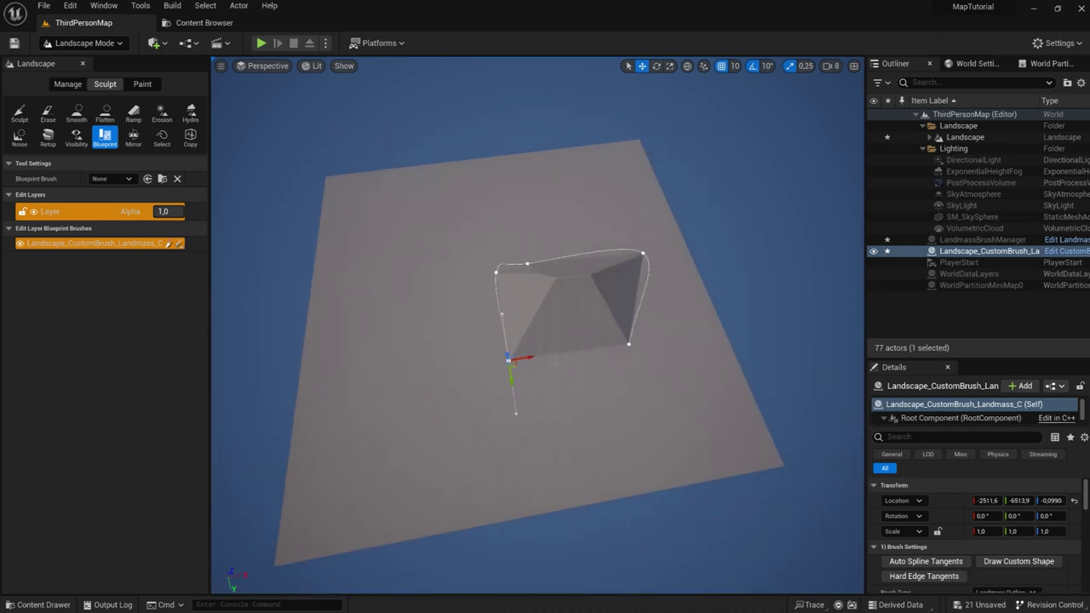
pyautogui.moveTo(530, 360); pyautogui.dragTo(340, 373)
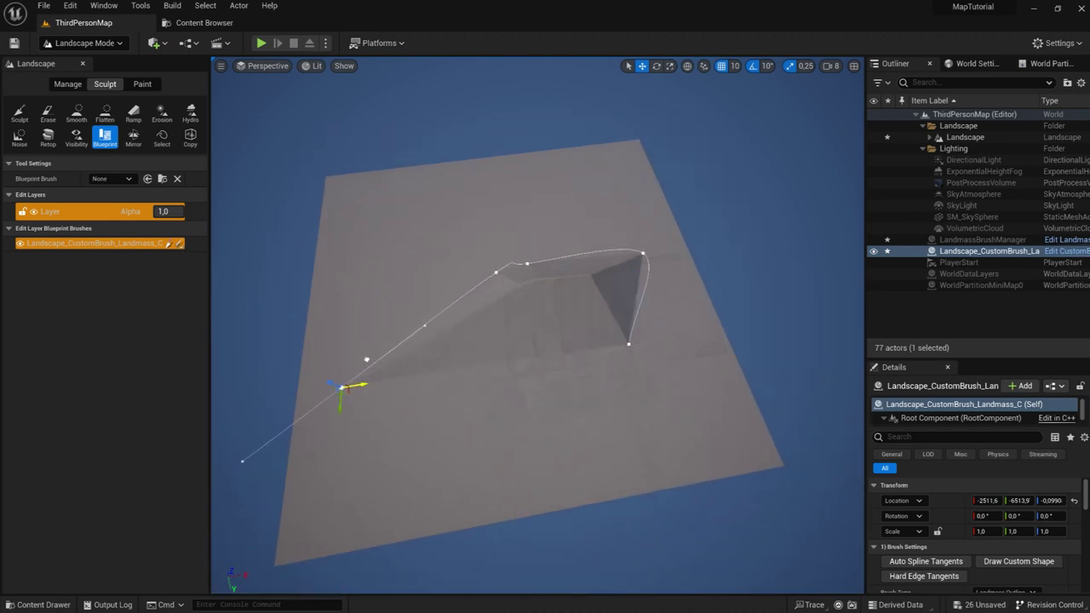
pyautogui.moveTo(316, 409); pyautogui.dragTo(302, 546)
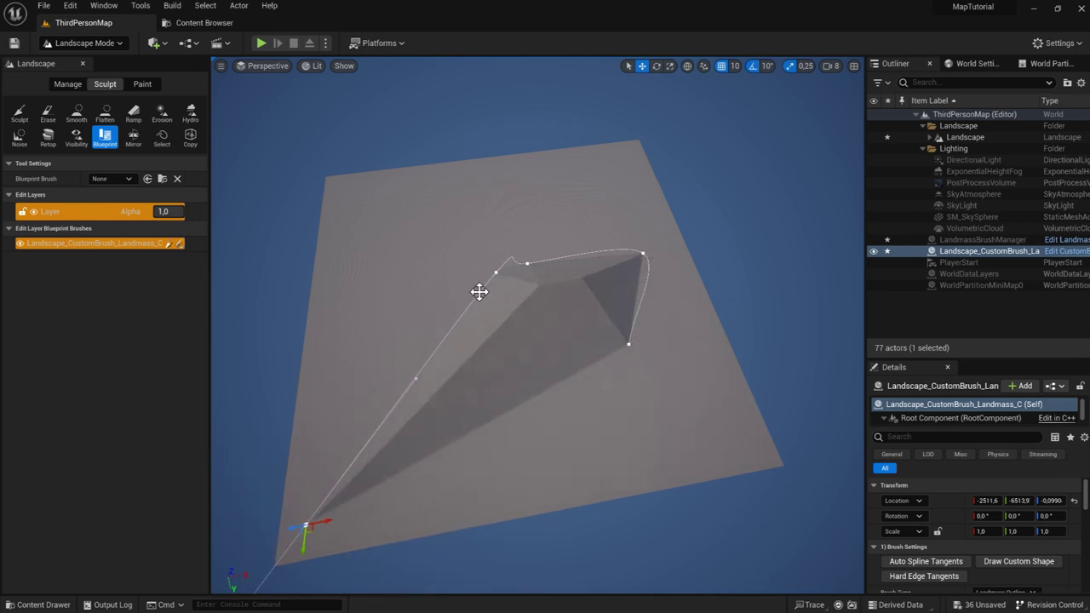
pyautogui.click(496, 272)
pyautogui.moveTo(509, 271)
pyautogui.mouseDown()
pyautogui.moveTo(356, 291)
pyautogui.moveTo(368, 184)
pyautogui.moveTo(354, 186)
pyautogui.mouseUp()
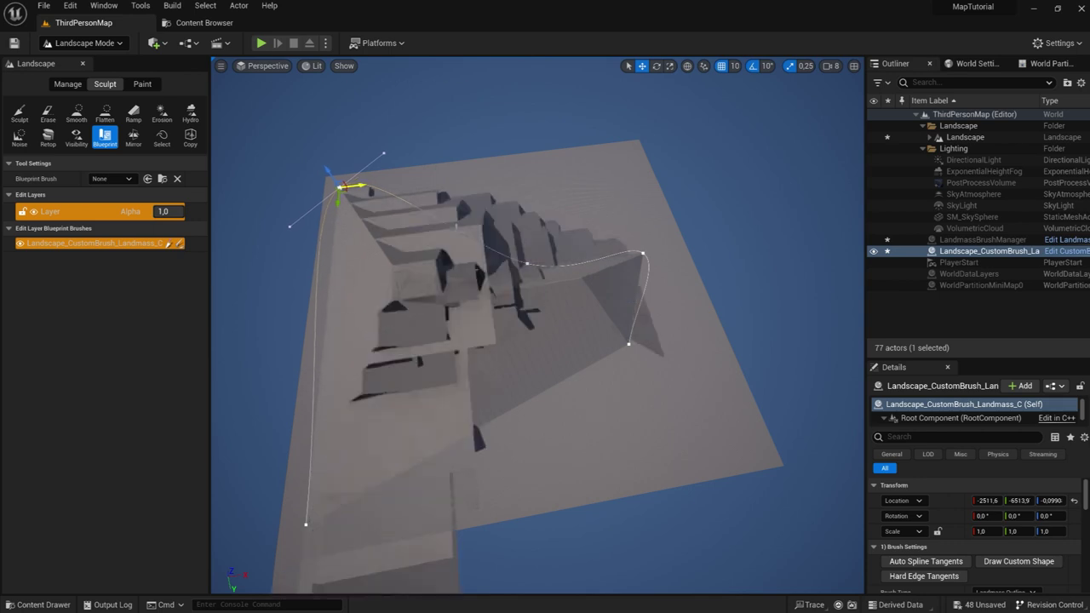
pyautogui.click(528, 262)
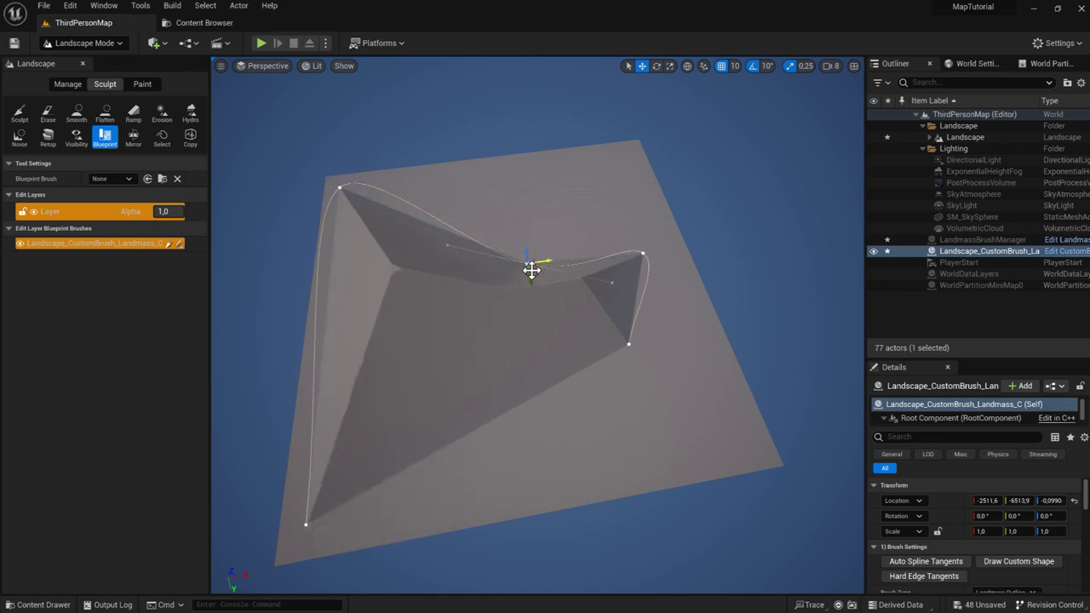
pyautogui.moveTo(530, 277)
pyautogui.mouseDown()
pyautogui.moveTo(510, 188)
pyautogui.moveTo(685, 244)
pyautogui.mouseUp()
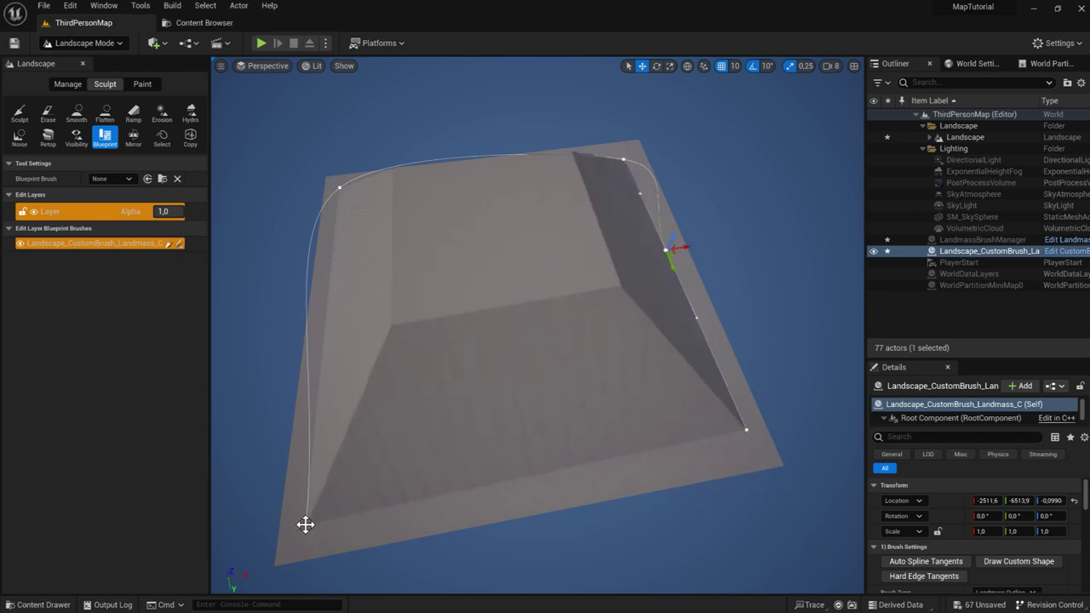
# Step: Insert extra spline points along the bottom and left edges, then reselect the whole landmass brush
pyautogui.click(554, 462)
pyautogui.click(340, 195)
pyautogui.click(346, 345)
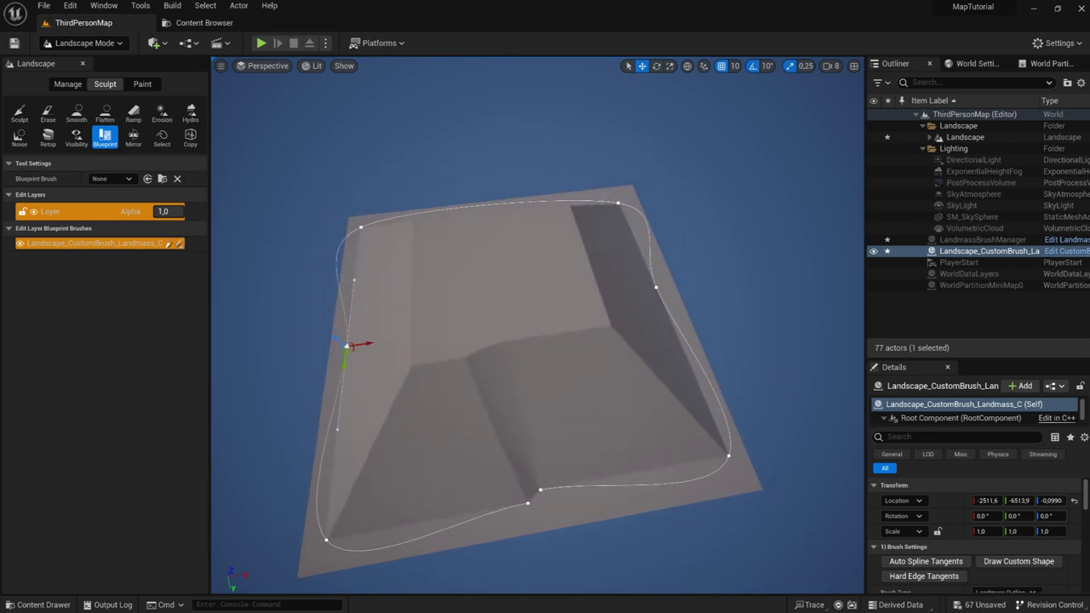
pyautogui.moveTo(536, 323); pyautogui.dragTo(519, 323, button='right')
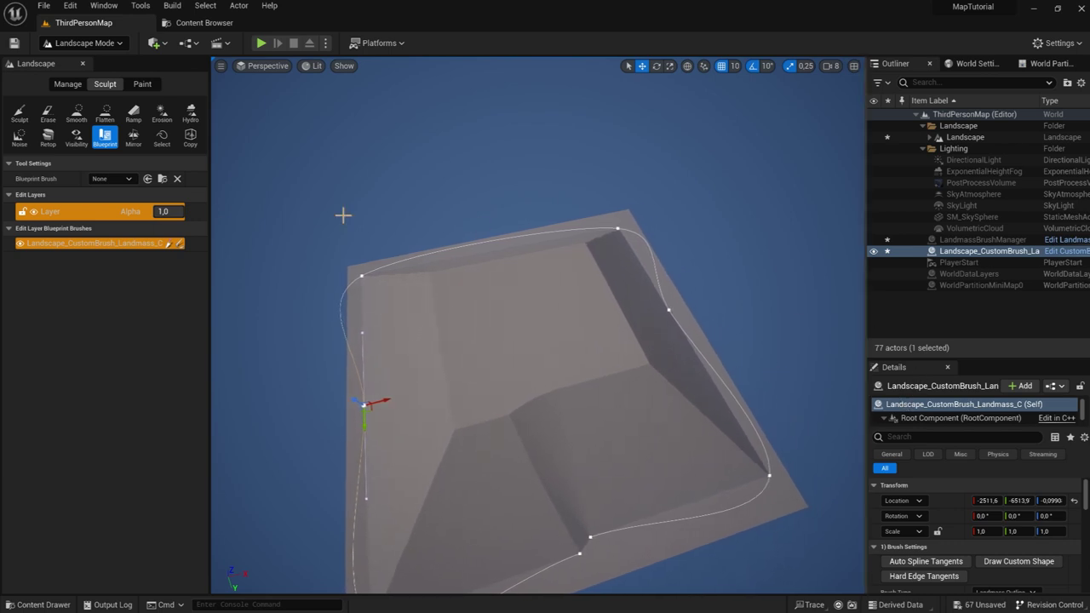
pyautogui.click(76, 246)
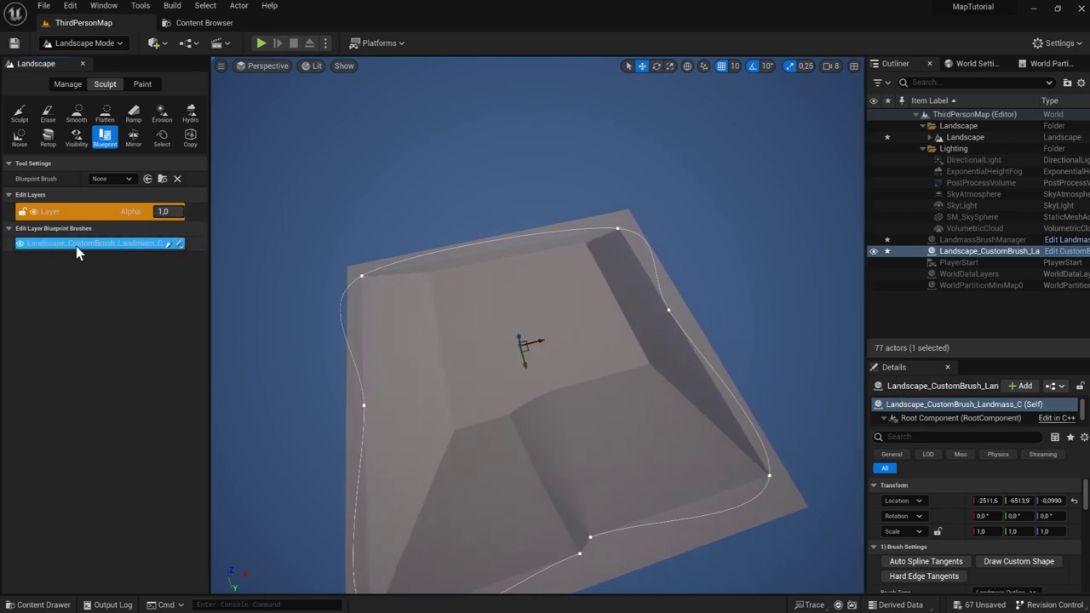
pyautogui.click(89, 212)
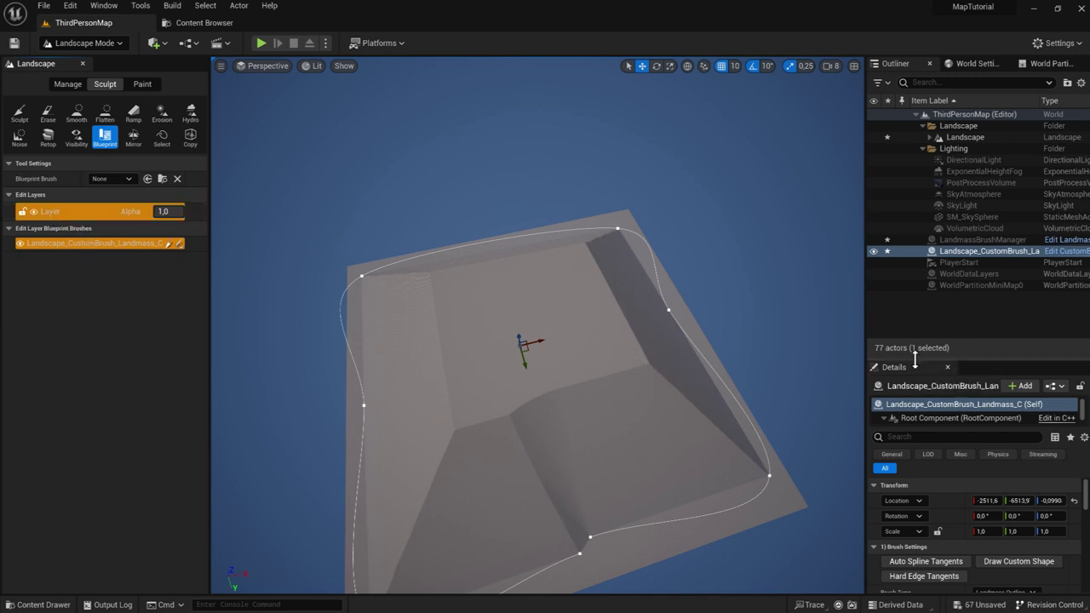
# Step: Expand the landmass brush's Falloff settings in Details and enable Cap Shape
pyautogui.moveTo(945, 360); pyautogui.dragTo(943, 172)
pyautogui.scroll(-1, 935, 468)
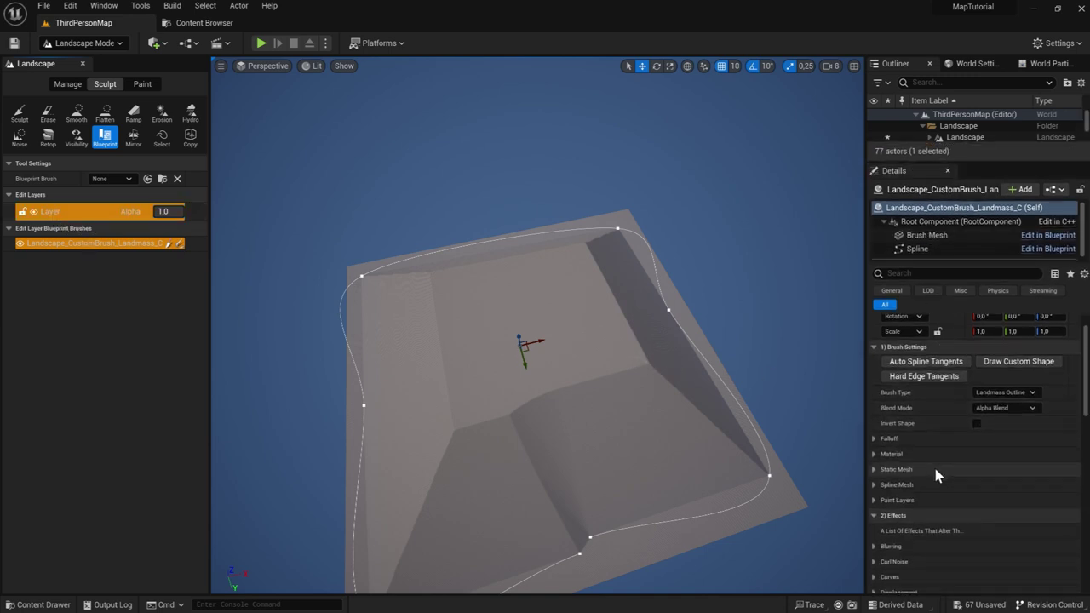
pyautogui.scroll(-2, 934, 473)
pyautogui.scroll(-1, 933, 467)
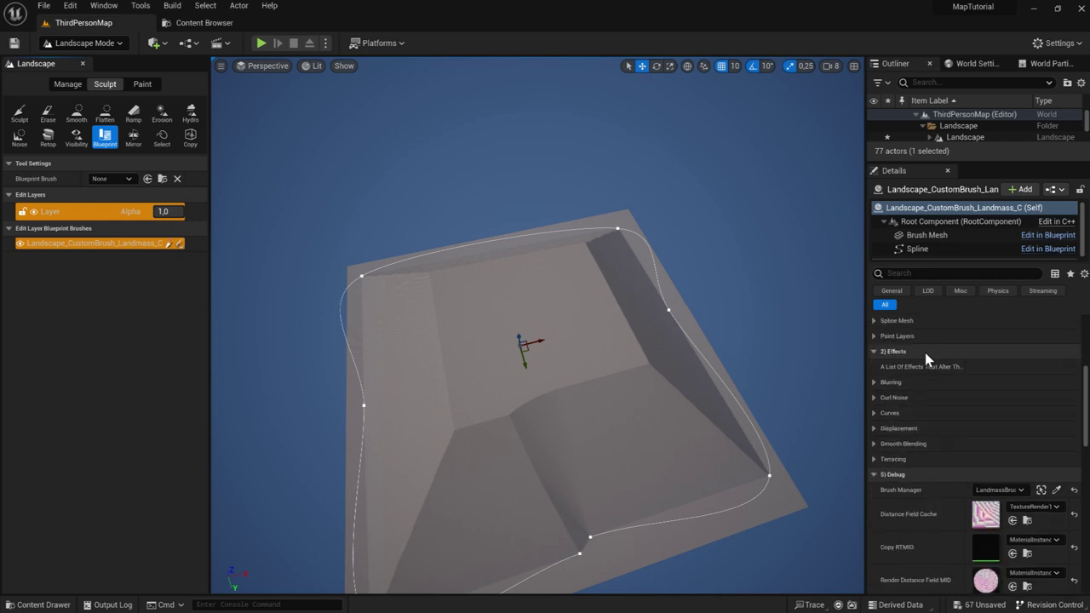
pyautogui.scroll(2, 936, 419)
pyautogui.scroll(1, 952, 397)
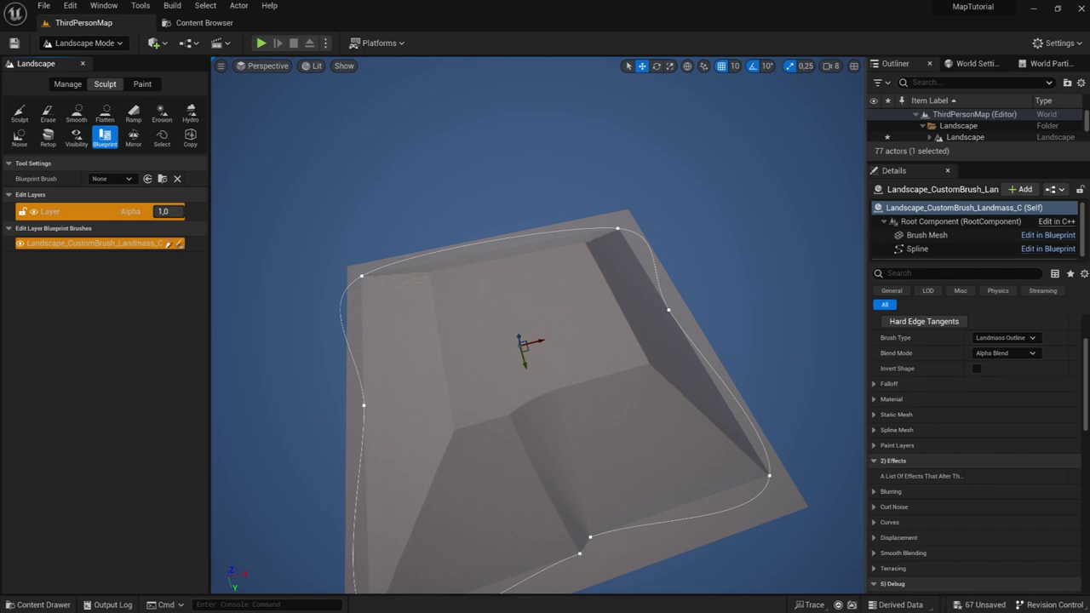
pyautogui.click(872, 383)
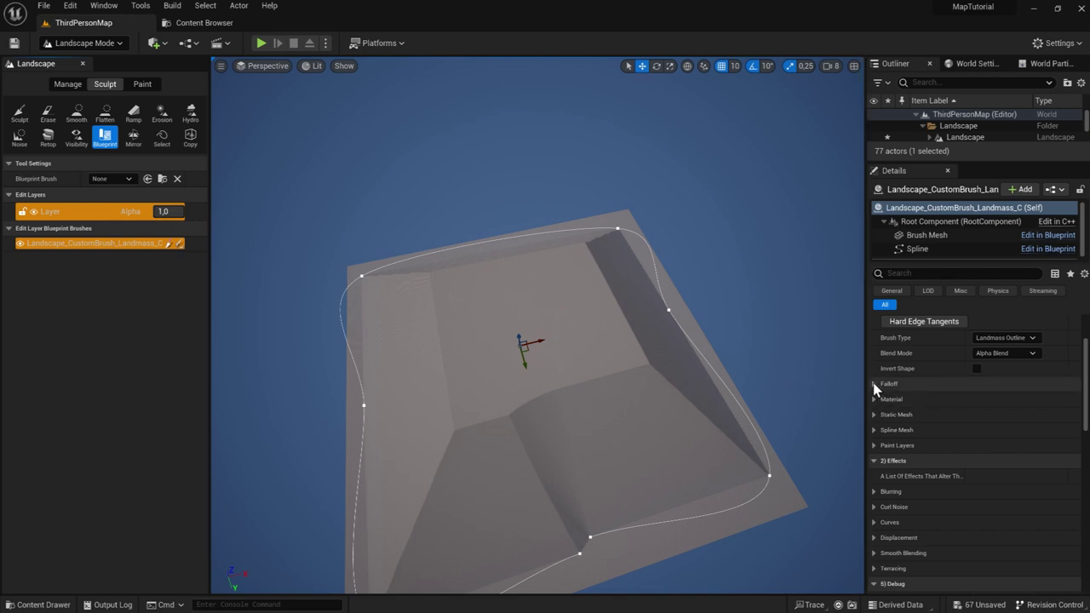
pyautogui.scroll(-2, 877, 388)
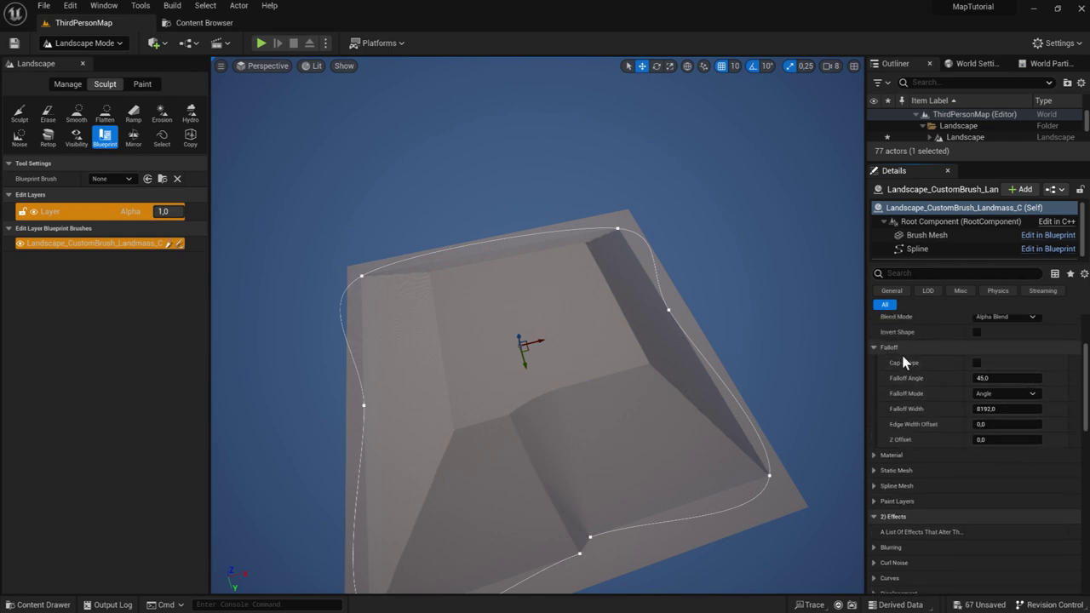
pyautogui.click(975, 365)
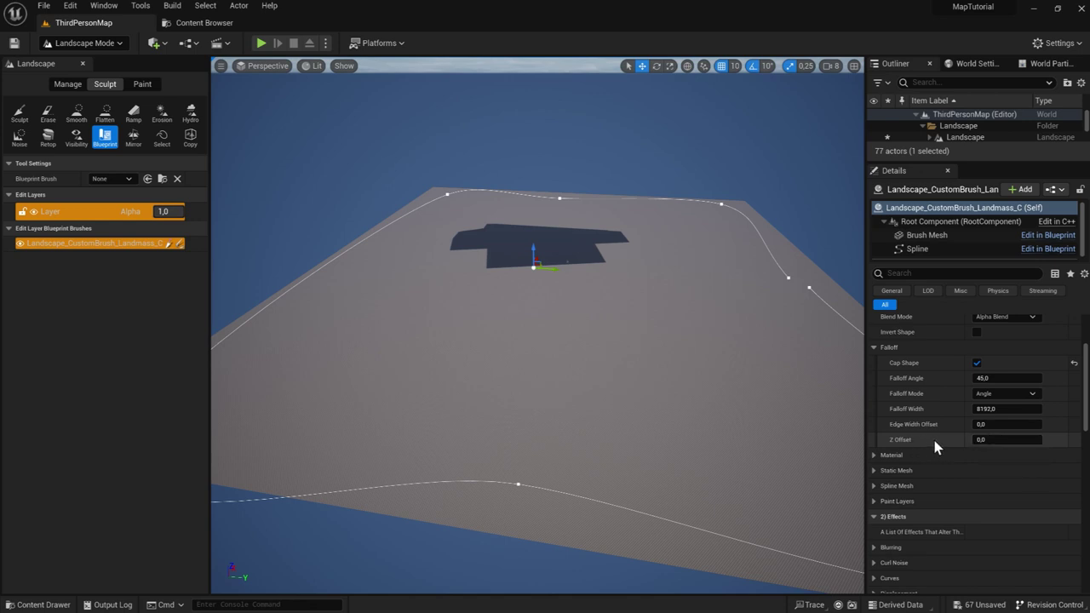
# Step: Set the brush's Falloff Z Offset to 2000, then raise it to 4000
pyautogui.click(1014, 439)
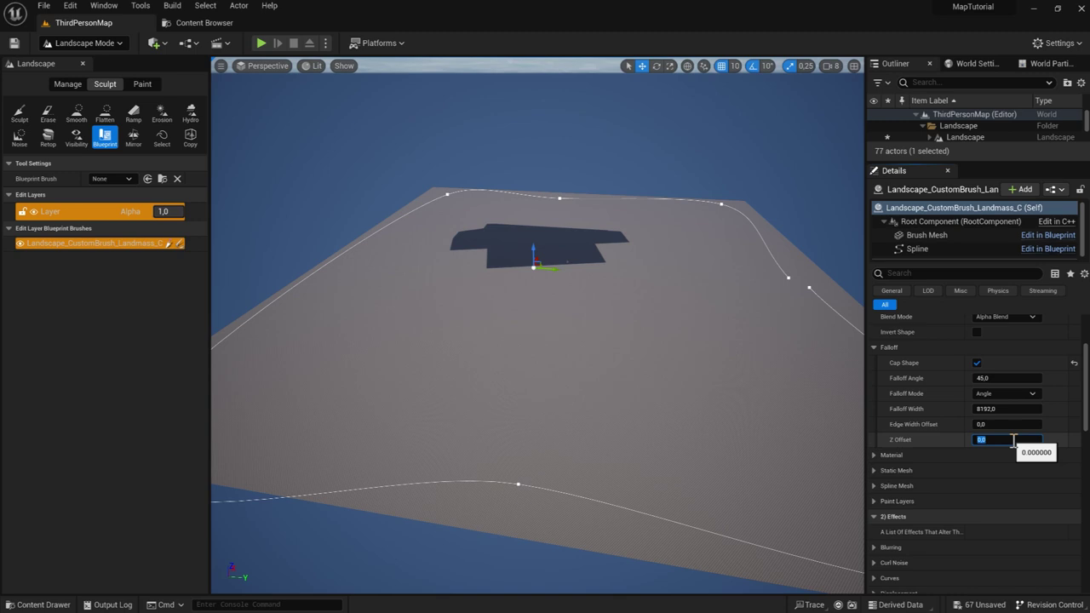
pyautogui.write('2000')
pyautogui.press('Return')
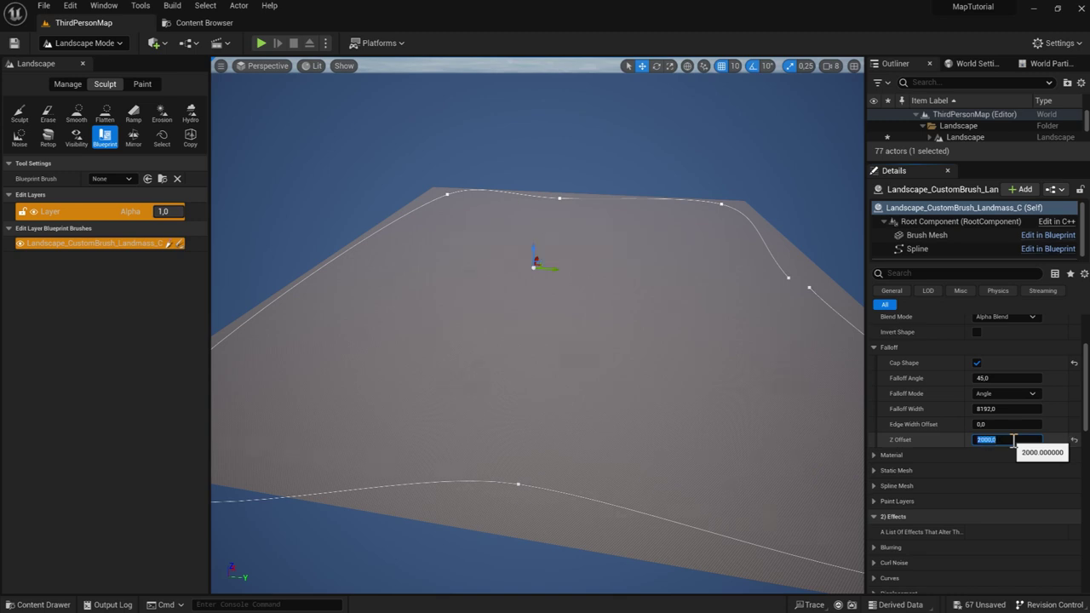
pyautogui.moveTo(737, 401); pyautogui.dragTo(647, 408, button='right')
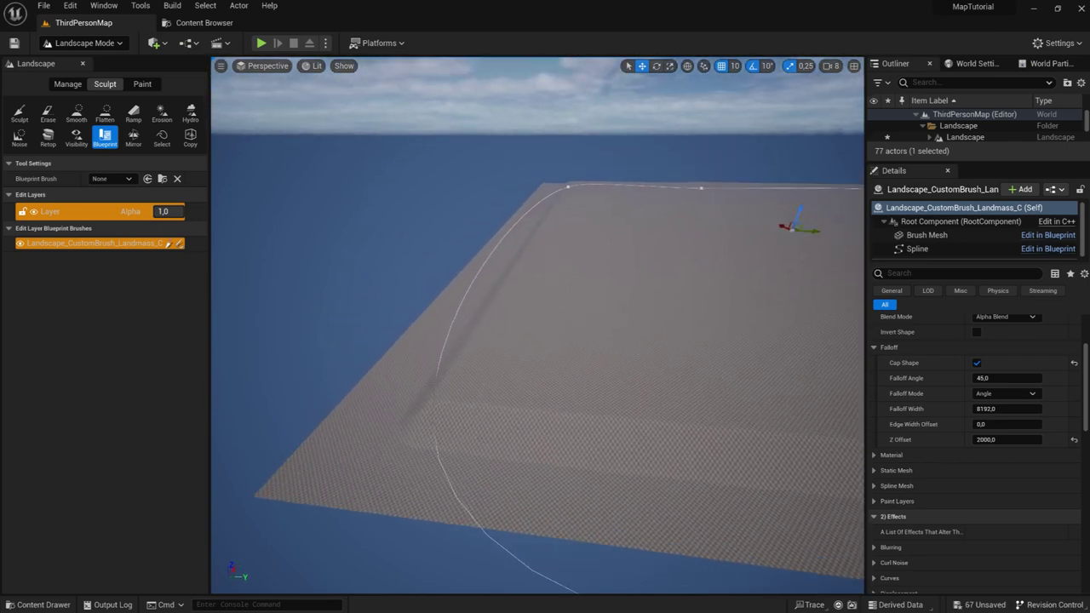
pyautogui.moveTo(647, 409)
pyautogui.mouseDown(button='right')
pyautogui.moveTo(613, 341)
pyautogui.moveTo(554, 340)
pyautogui.mouseUp(button='right')
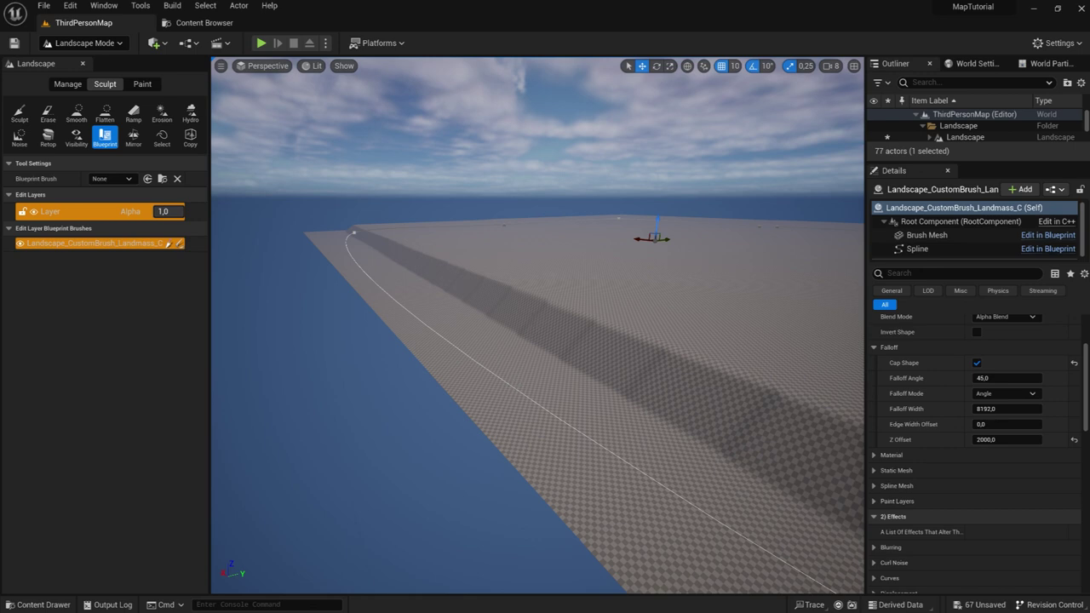
pyautogui.click(992, 439)
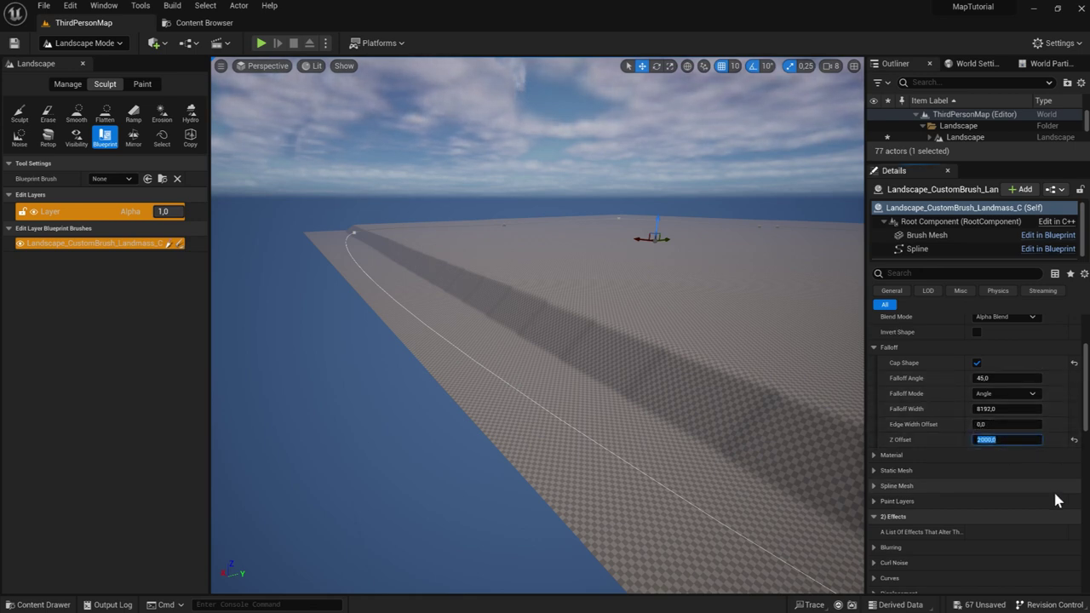
pyautogui.write('4000')
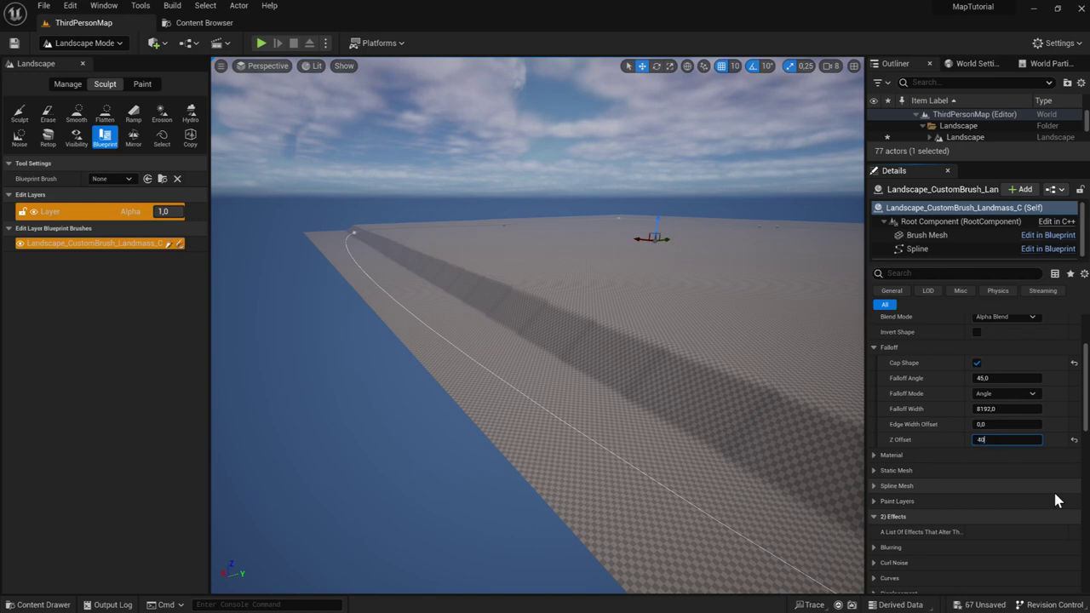
pyautogui.press('Return')
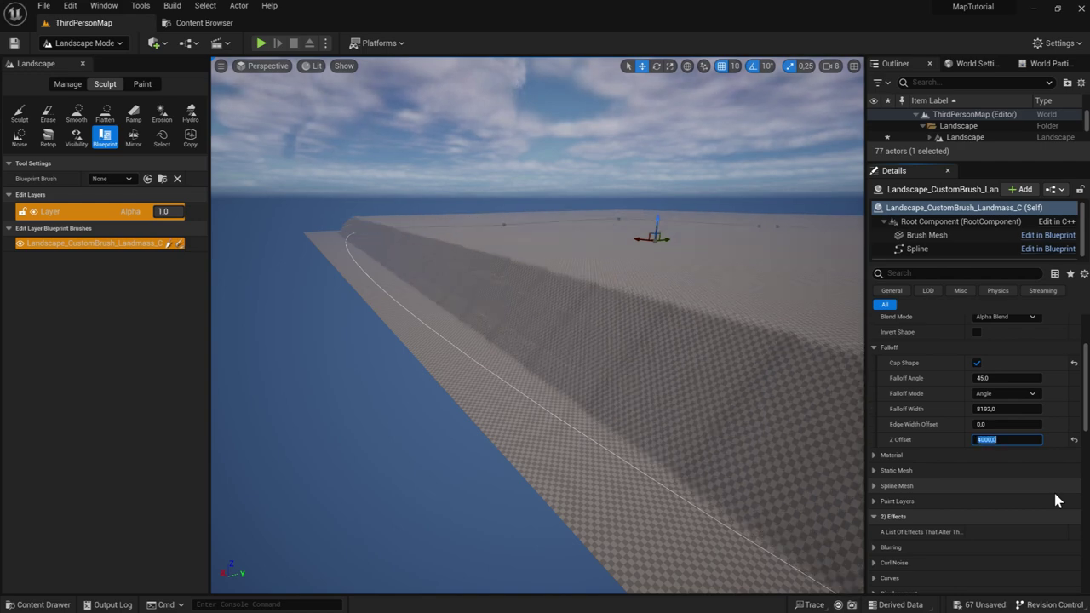
pyautogui.moveTo(615, 330)
pyautogui.mouseDown(button='right')
pyautogui.moveTo(596, 332)
pyautogui.moveTo(622, 219)
pyautogui.mouseUp(button='right')
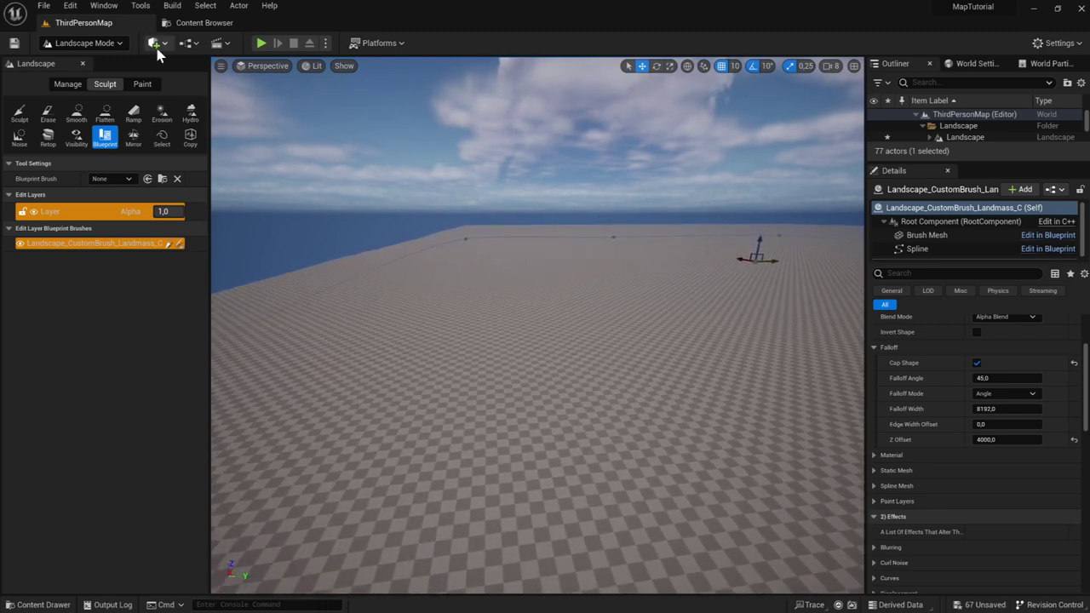
# Step: Switch to Selection Mode and save all changes
pyautogui.click(113, 44)
pyautogui.click(115, 62)
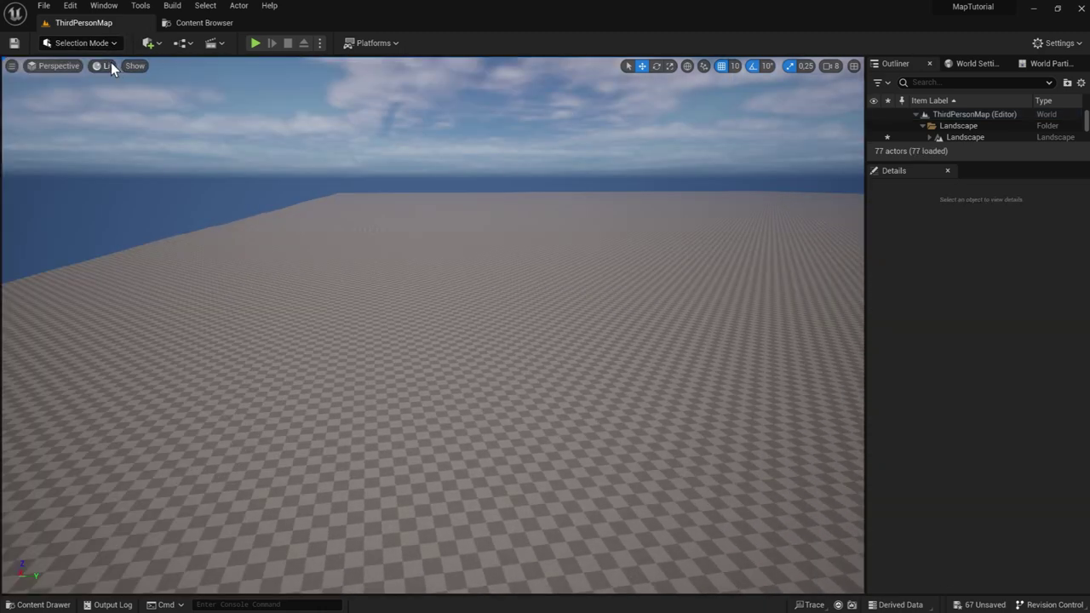
pyautogui.click(14, 42)
# Step: Select PlayerStart in the Outliner and lower it onto the raised plateau's surface
pyautogui.moveTo(680, 232); pyautogui.dragTo(672, 204, button='right')
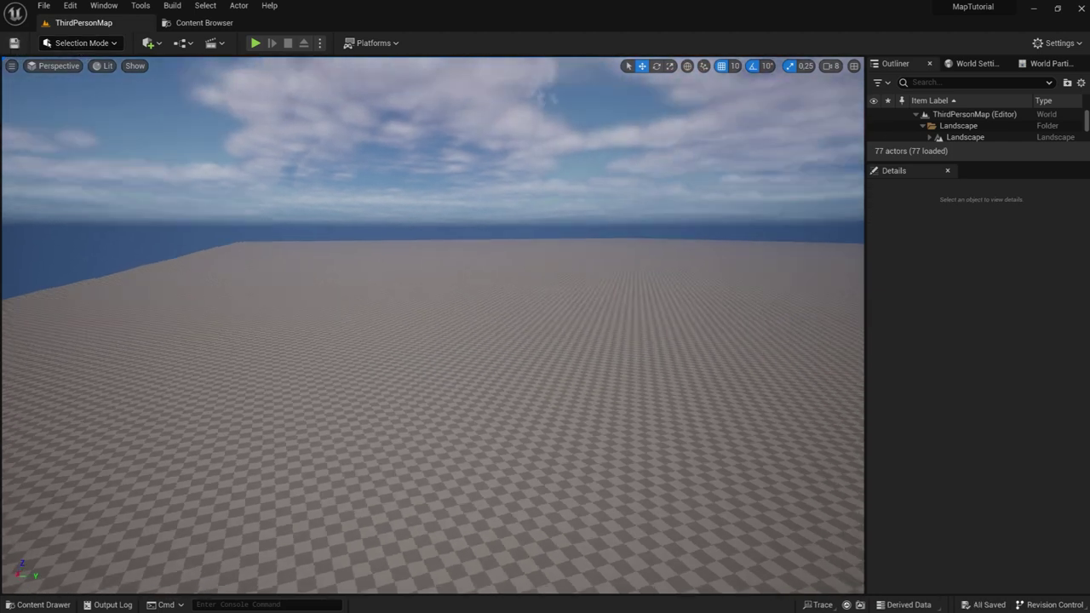
pyautogui.moveTo(901, 160); pyautogui.dragTo(919, 383)
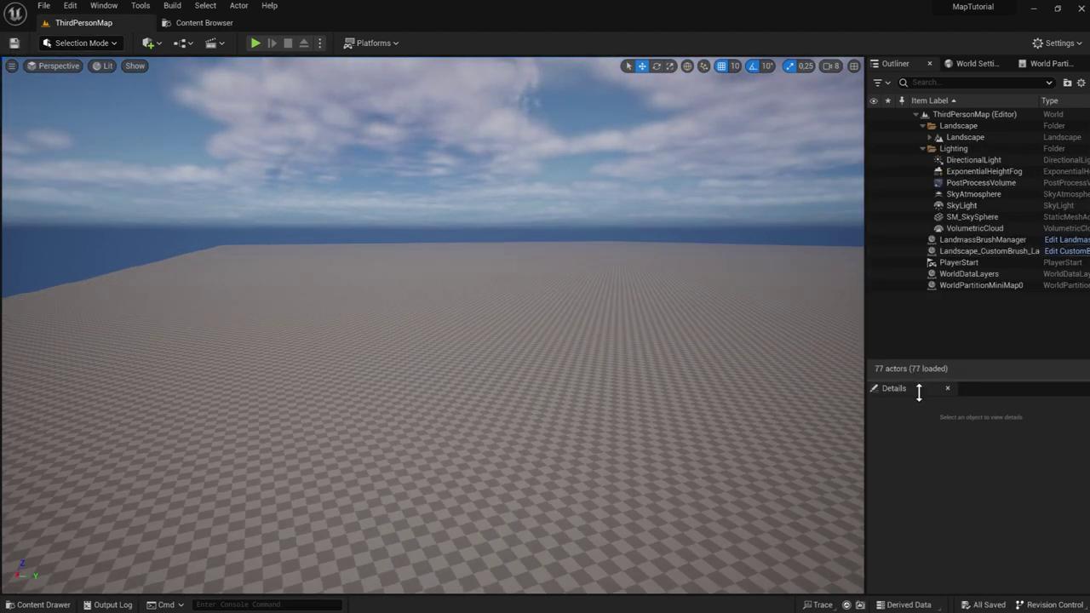
pyautogui.click(957, 264)
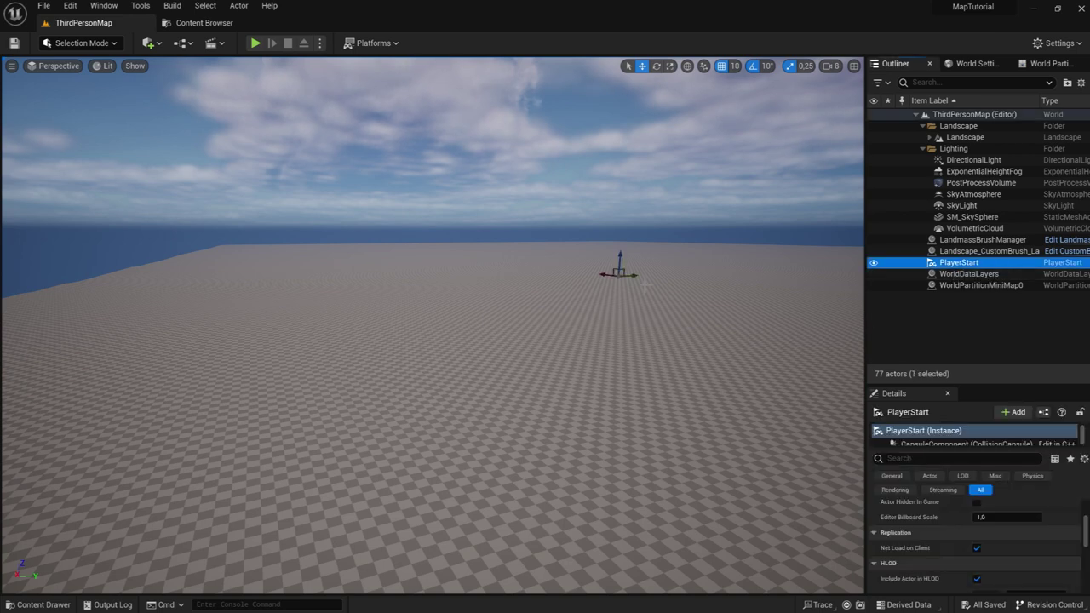
pyautogui.moveTo(619, 260); pyautogui.dragTo(621, 236)
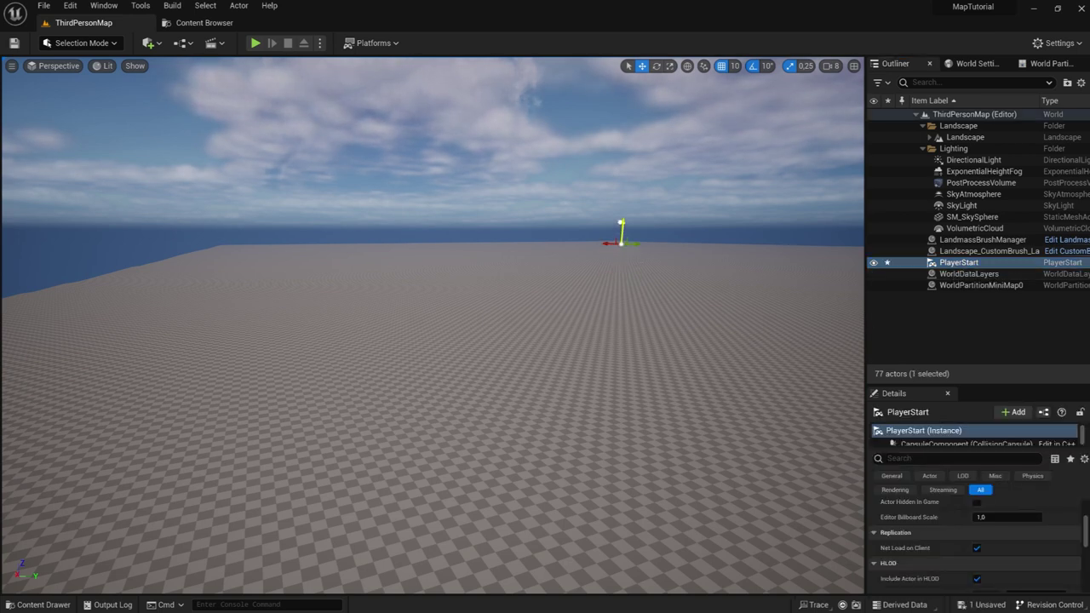
pyautogui.doubleClick(963, 264)
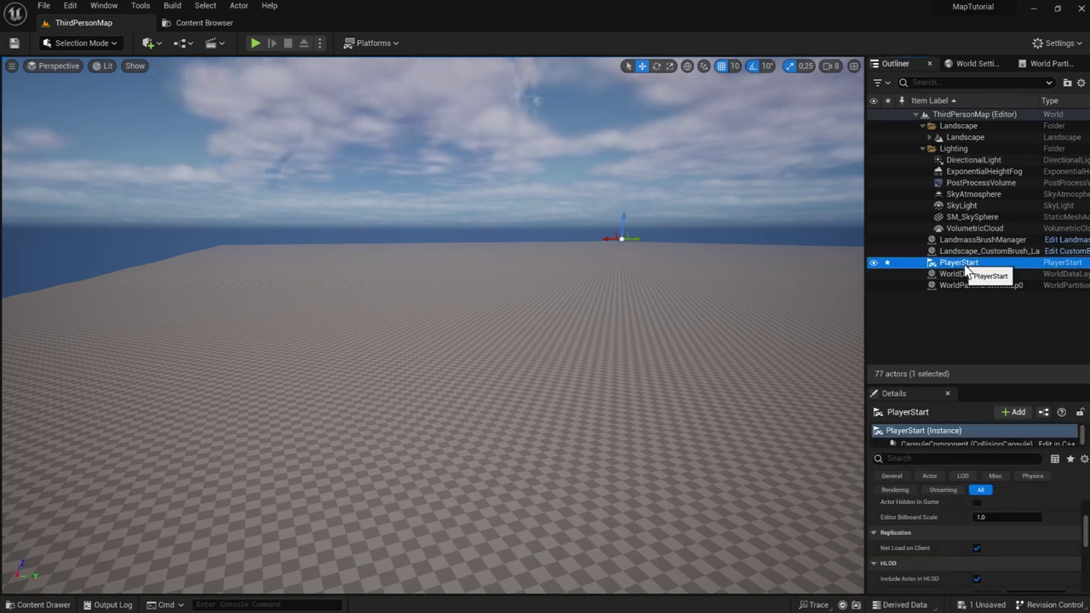
pyautogui.moveTo(511, 340); pyautogui.dragTo(511, 136, button='right')
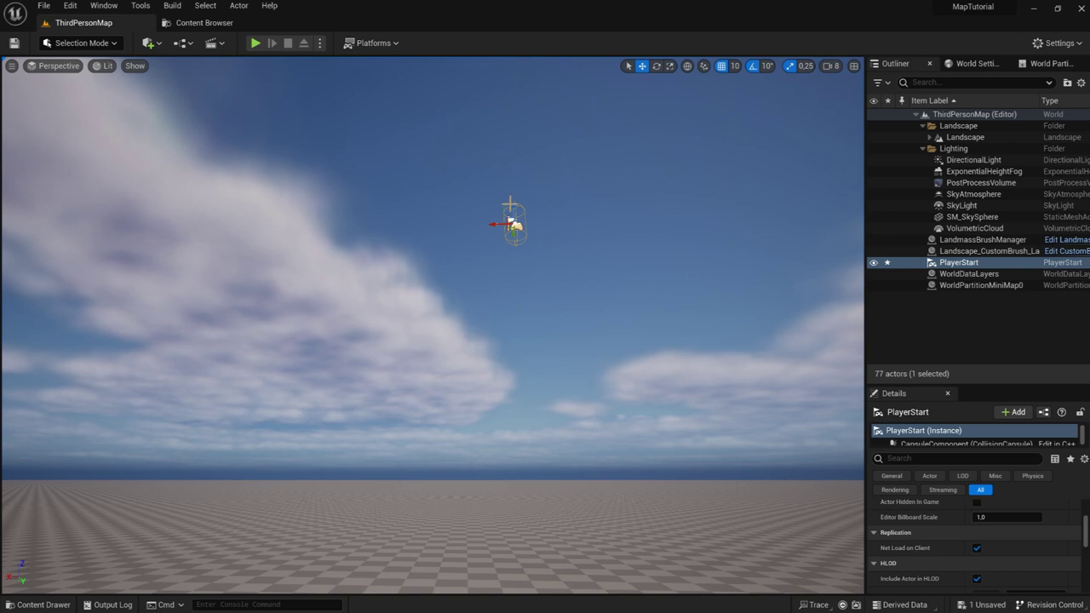
pyautogui.moveTo(511, 223); pyautogui.dragTo(535, 544)
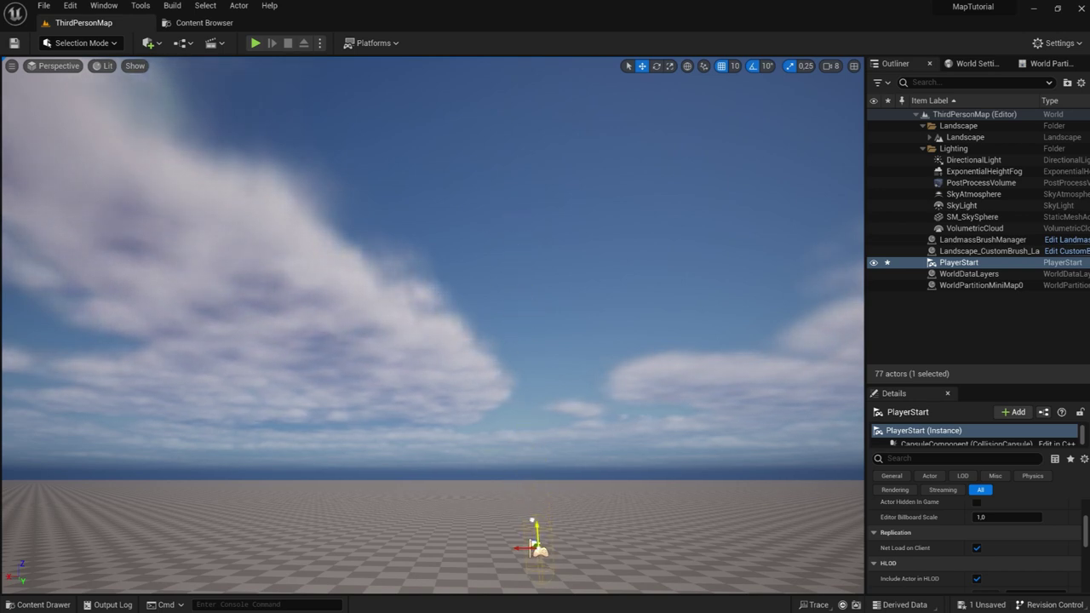
pyautogui.moveTo(534, 477); pyautogui.dragTo(535, 566, button='right')
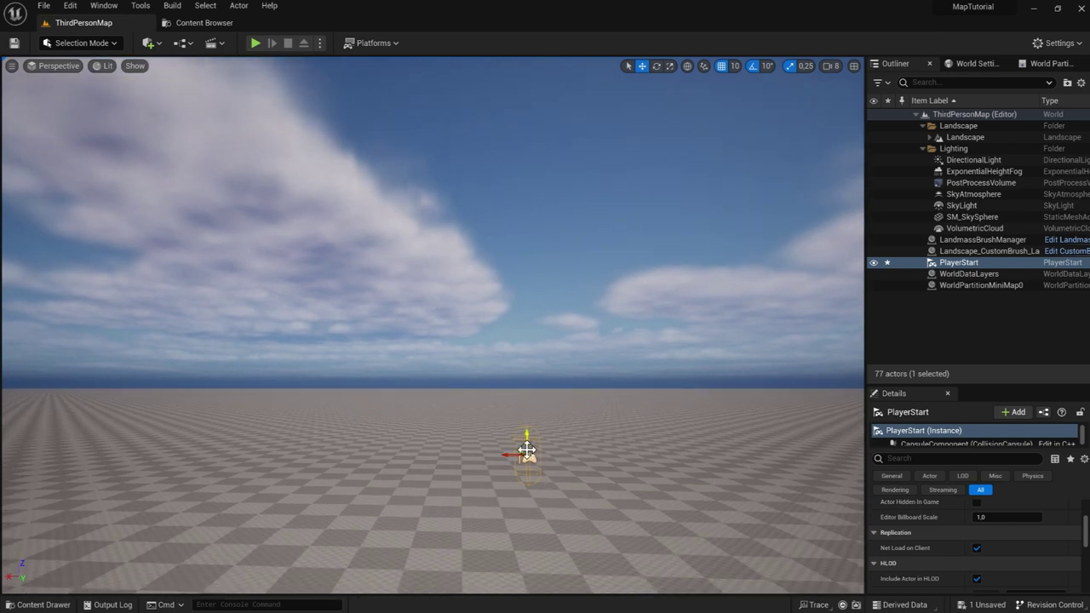
pyautogui.moveTo(525, 452); pyautogui.dragTo(523, 460)
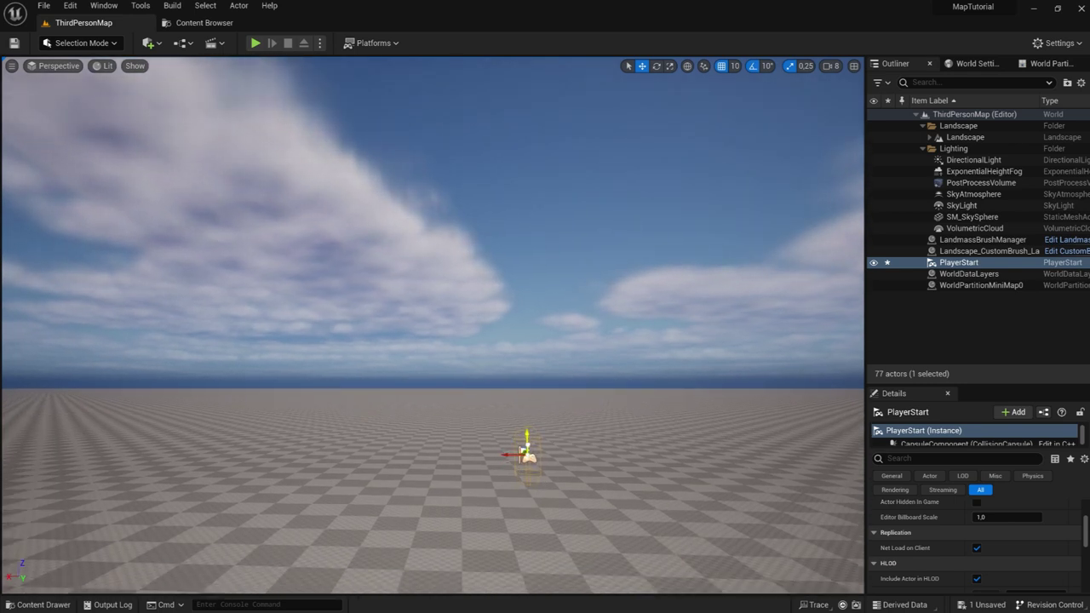
pyautogui.moveTo(524, 456)
pyautogui.mouseDown(button='right')
pyautogui.moveTo(528, 579)
pyautogui.moveTo(710, 434)
pyautogui.mouseUp(button='right')
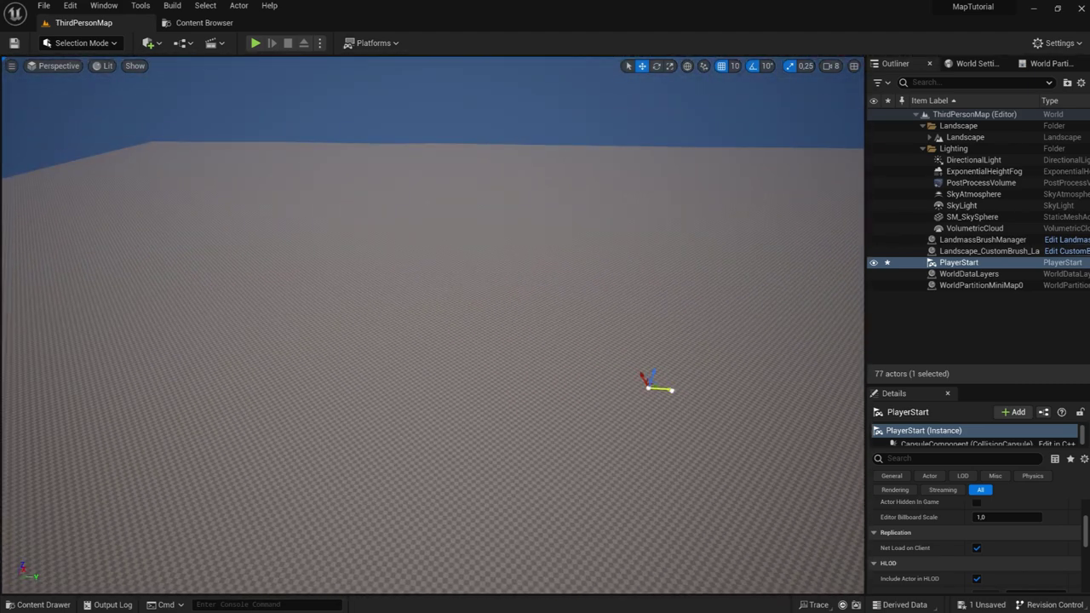
# Step: Look across the plateau toward the raised wall and start a Play session
pyautogui.moveTo(142, 400); pyautogui.dragTo(257, 372, button='right')
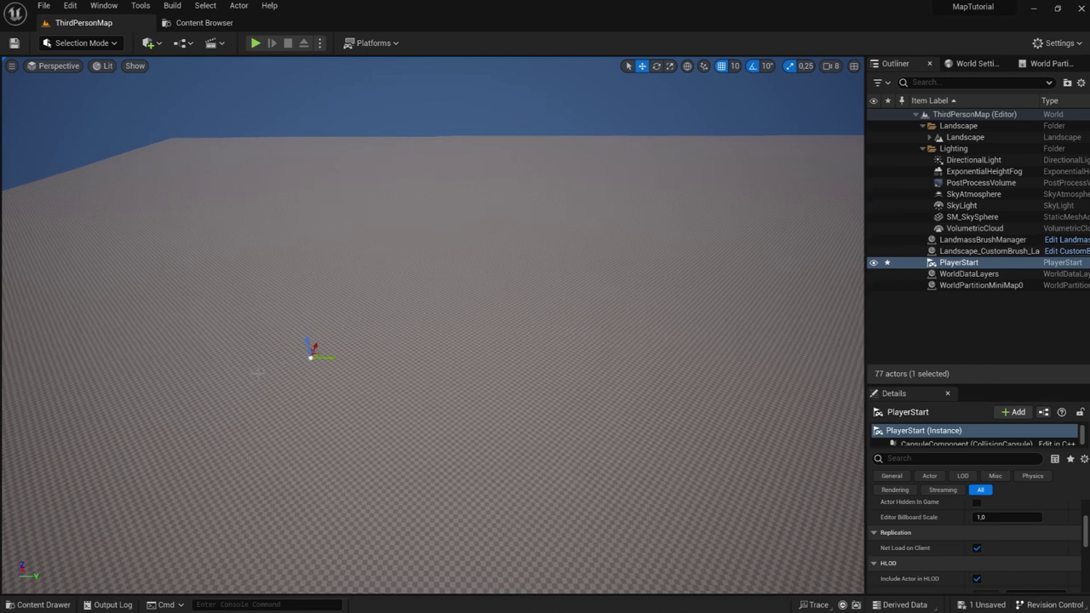
pyautogui.moveTo(257, 372); pyautogui.dragTo(47, 372, button='right')
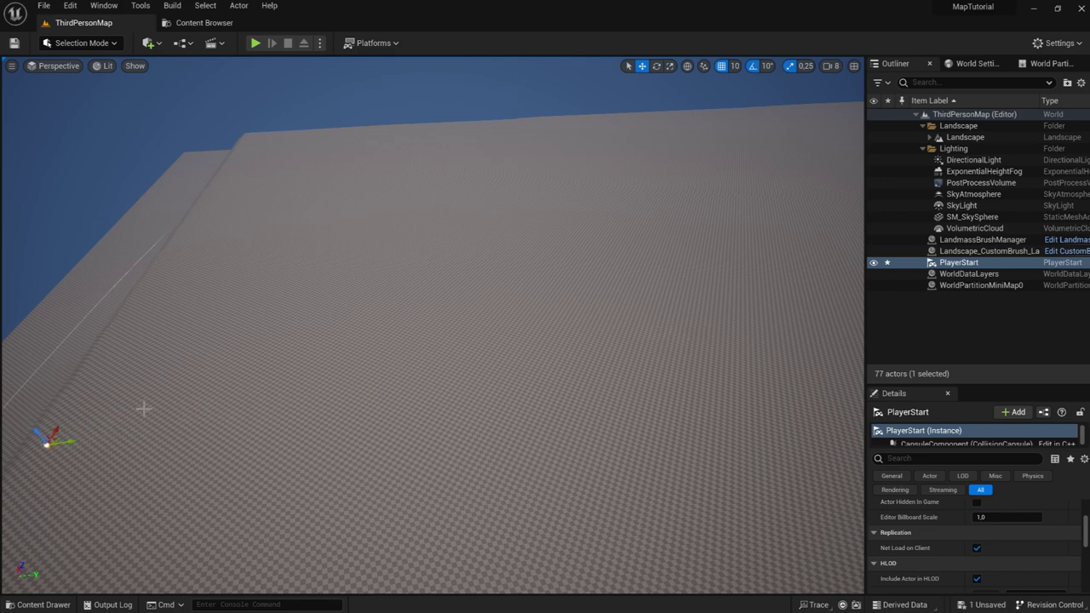
pyautogui.moveTo(143, 410); pyautogui.dragTo(347, 93, button='right')
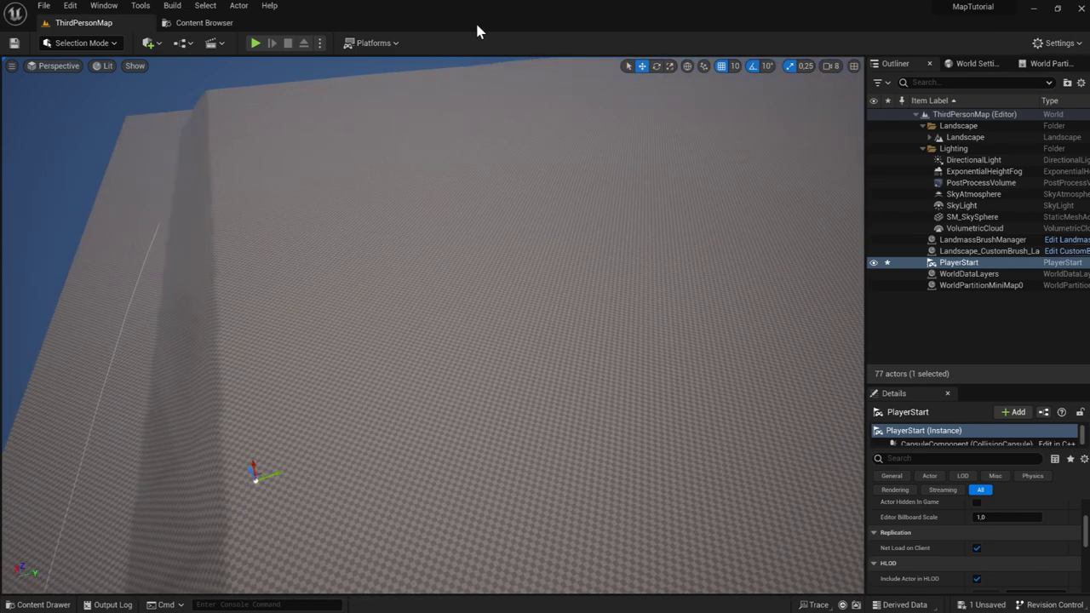
pyautogui.click(257, 42)
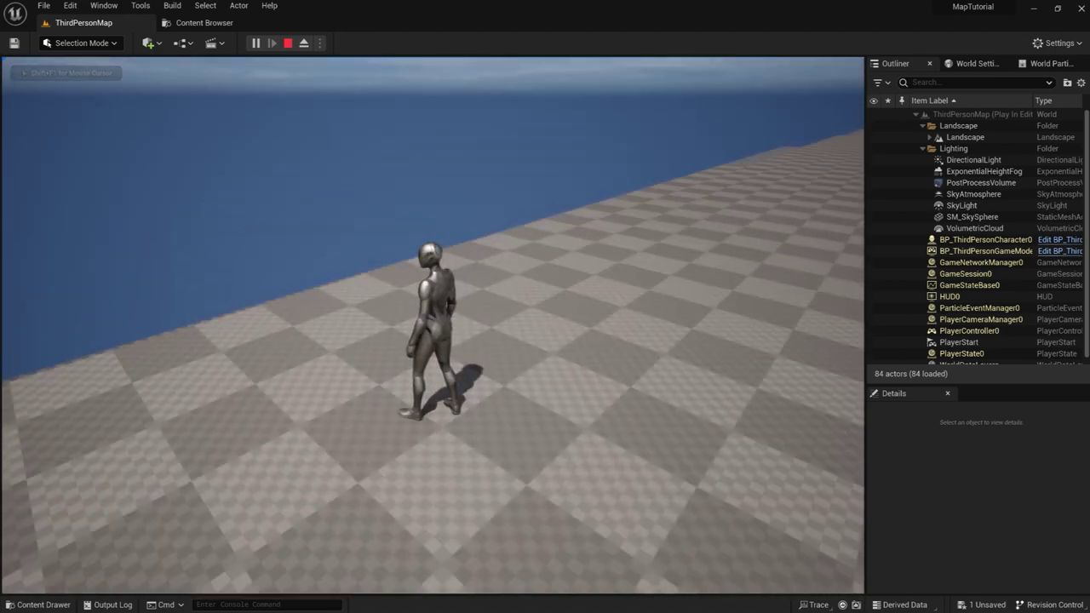
# Step: Walk and jump the character up the slopes, then exit play and return to Landscape Mode
pyautogui.press('w')
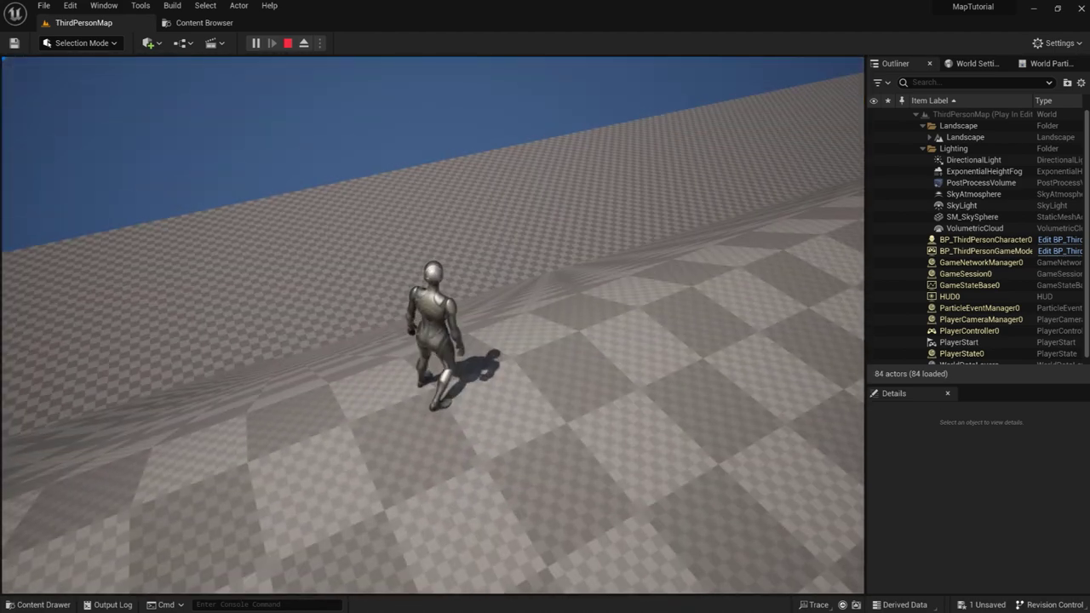
pyautogui.press('space')
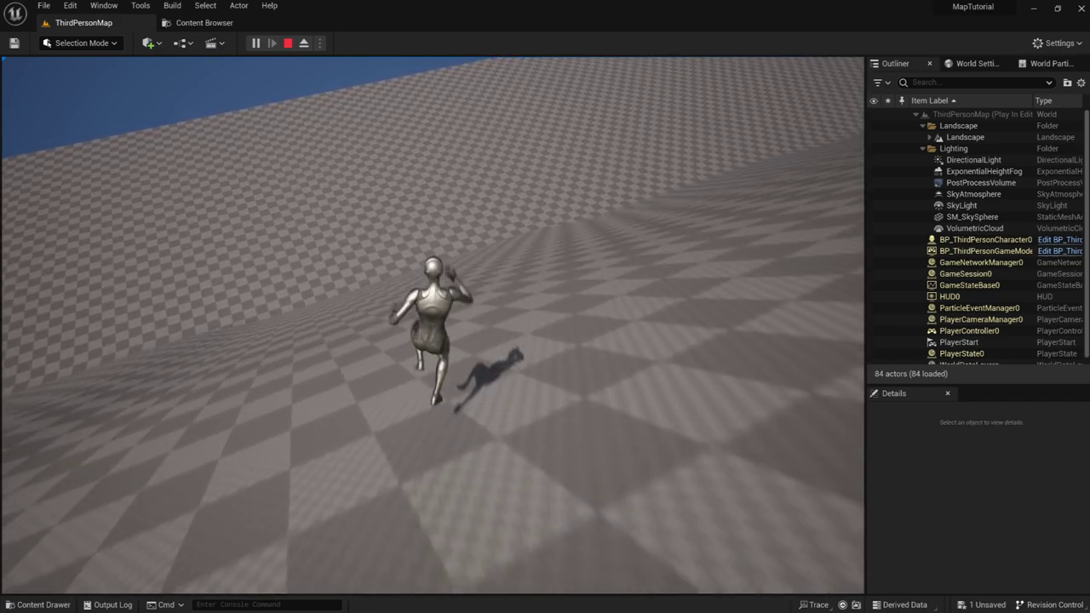
pyautogui.press('space')
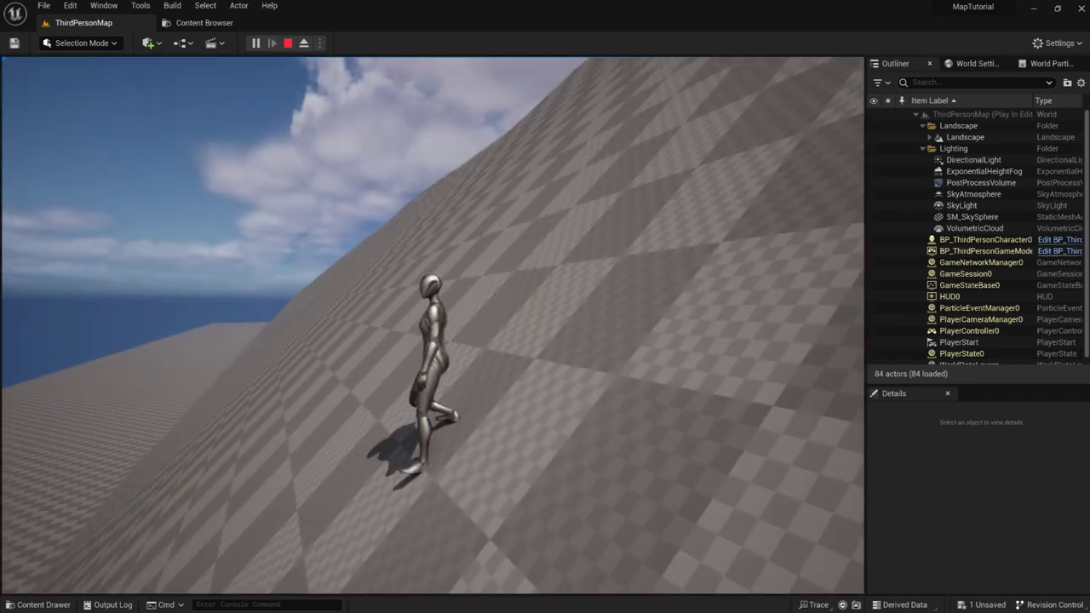
pyautogui.press('w')
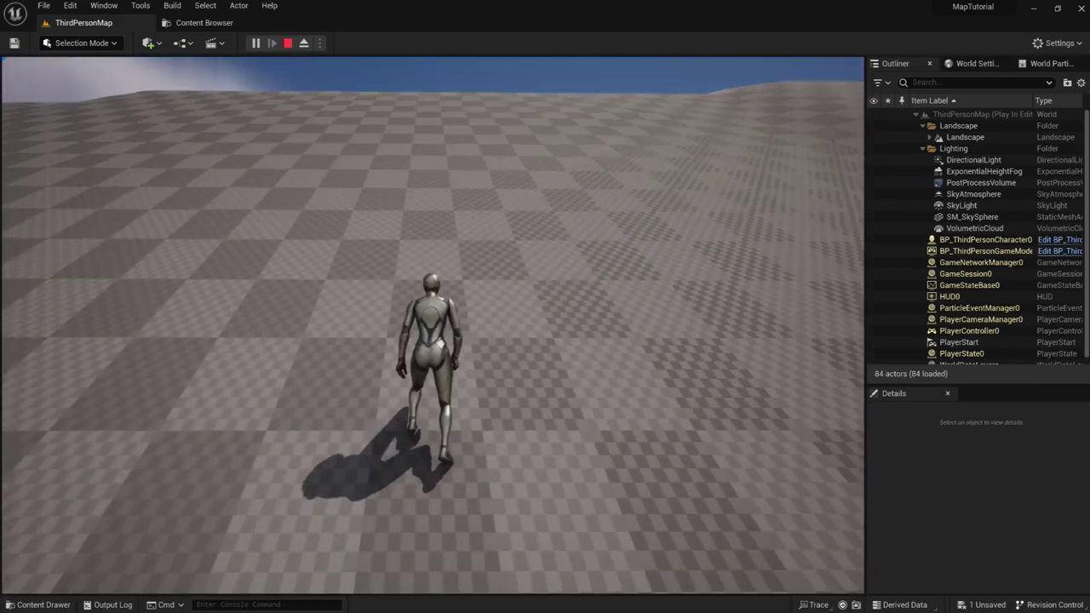
pyautogui.press('space')
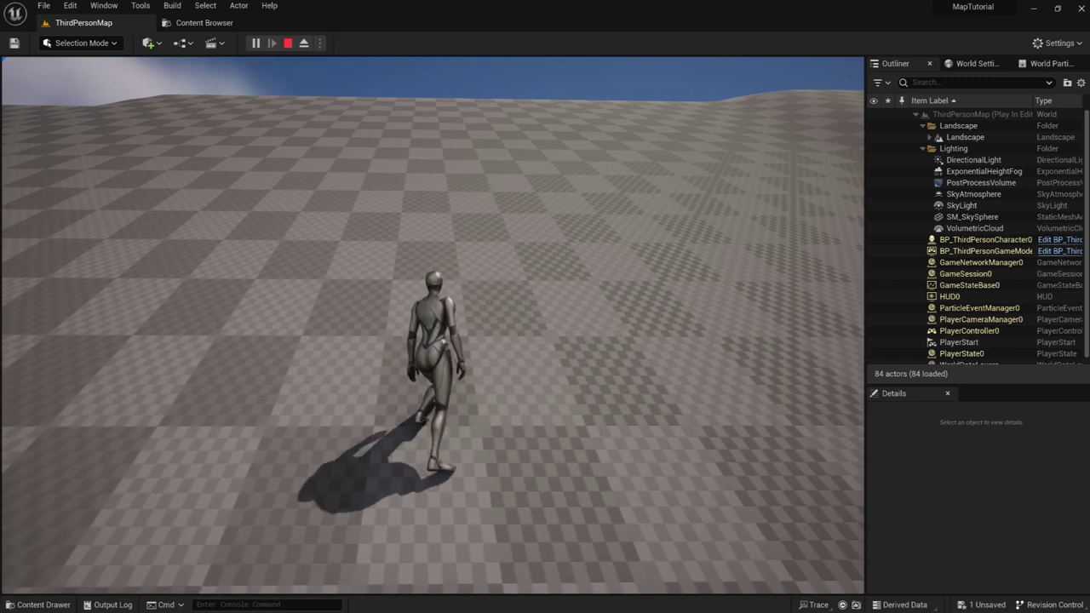
pyautogui.press('Escape')
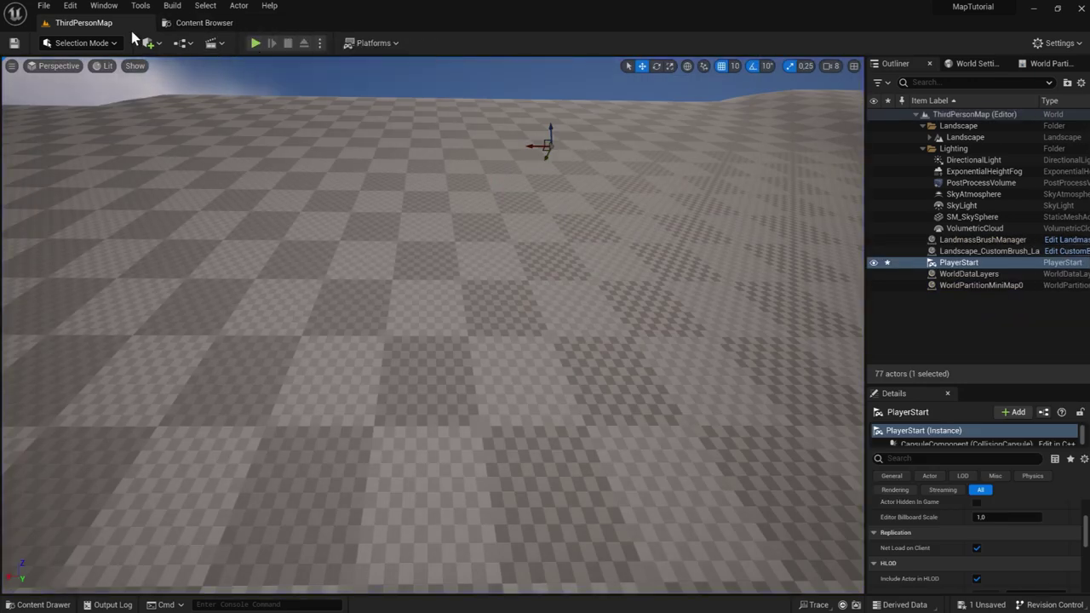
pyautogui.click(84, 45)
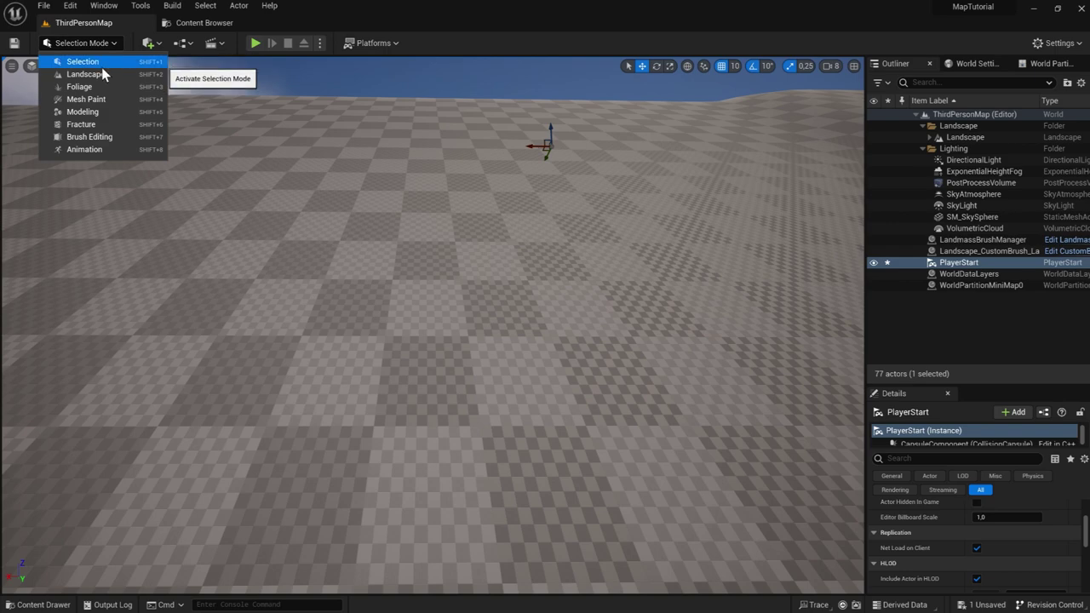
pyautogui.click(100, 74)
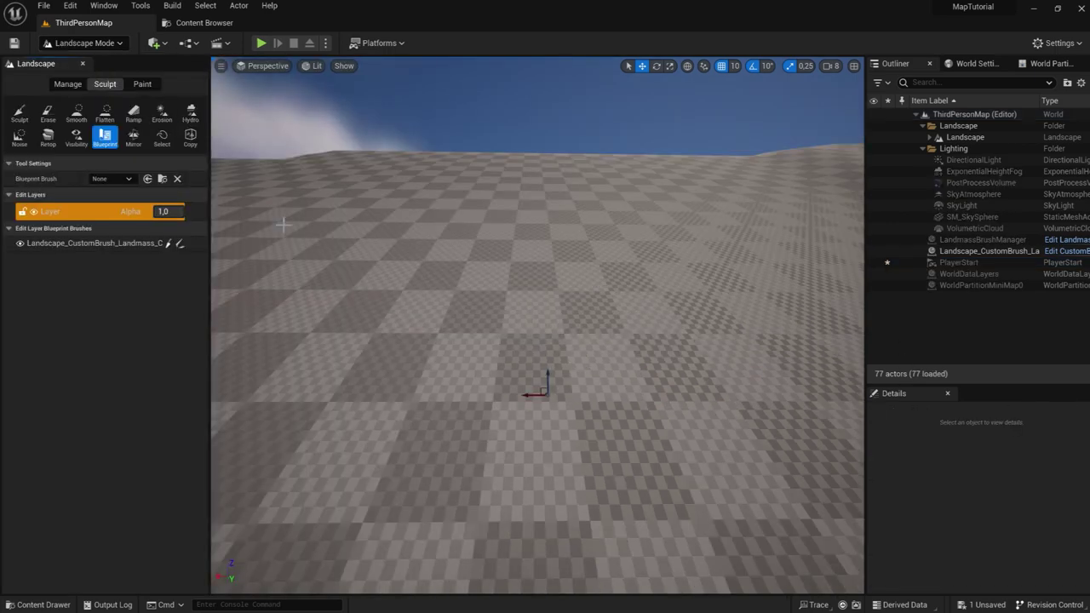
# Step: Select the landmass brush and set its Z Offset to 2500
pyautogui.click(59, 245)
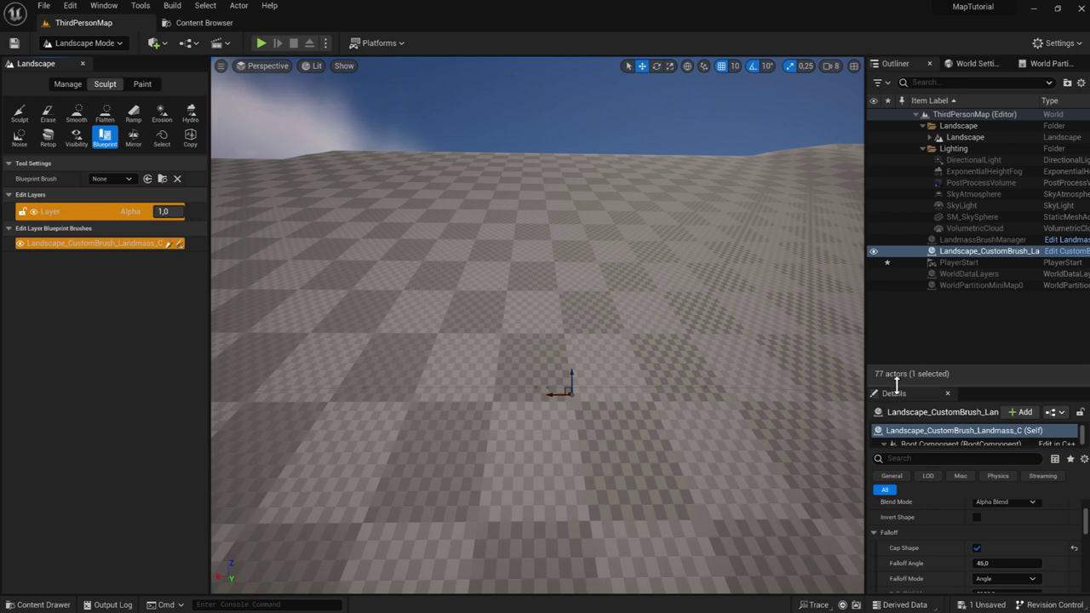
pyautogui.moveTo(896, 387); pyautogui.dragTo(896, 173)
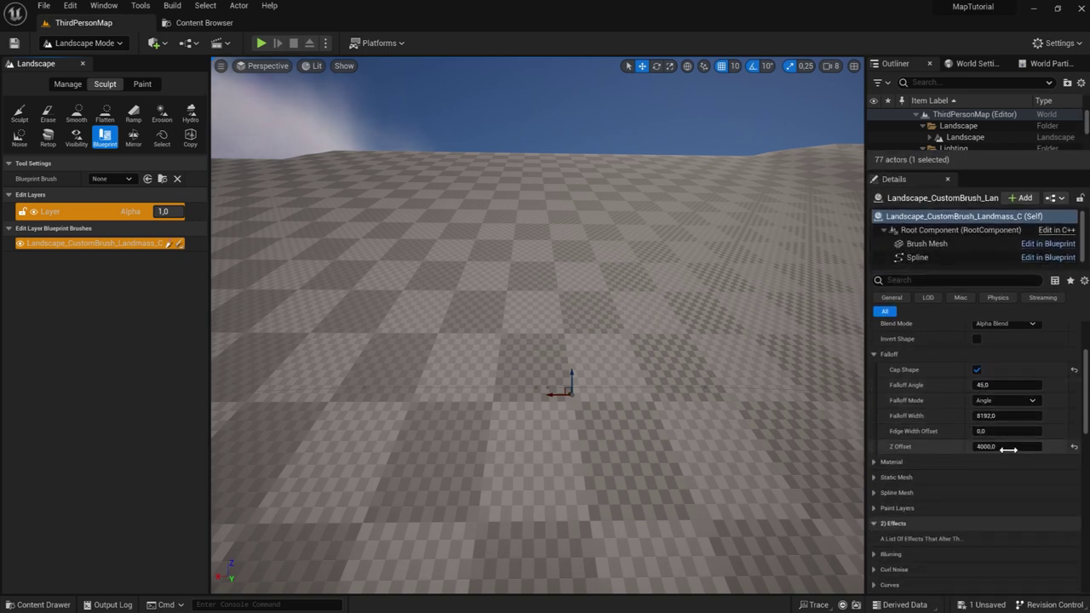
pyautogui.click(1008, 448)
pyautogui.write('2500')
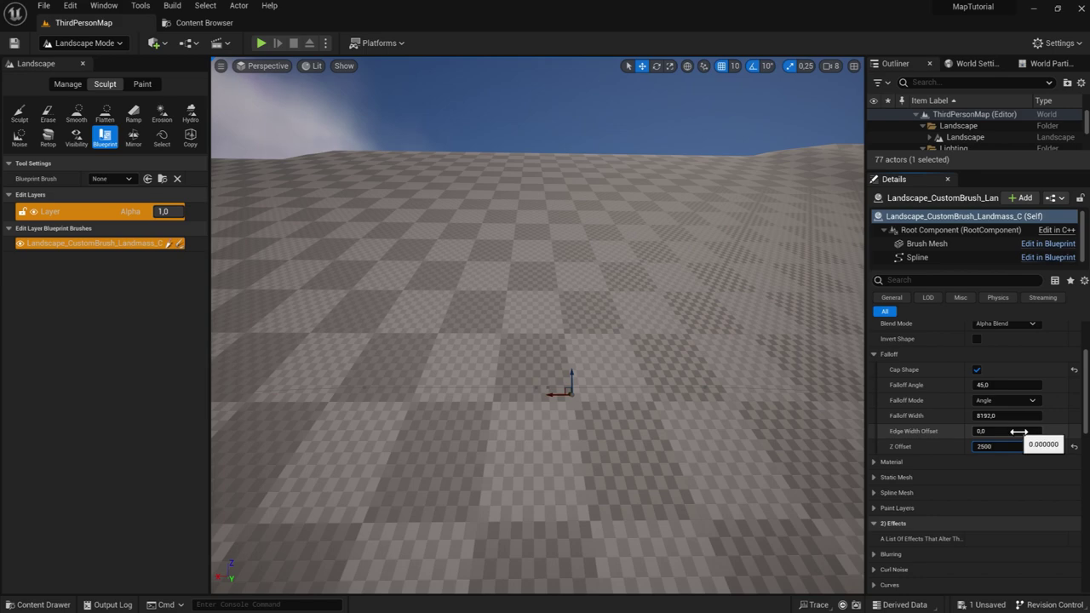
pyautogui.press('Return')
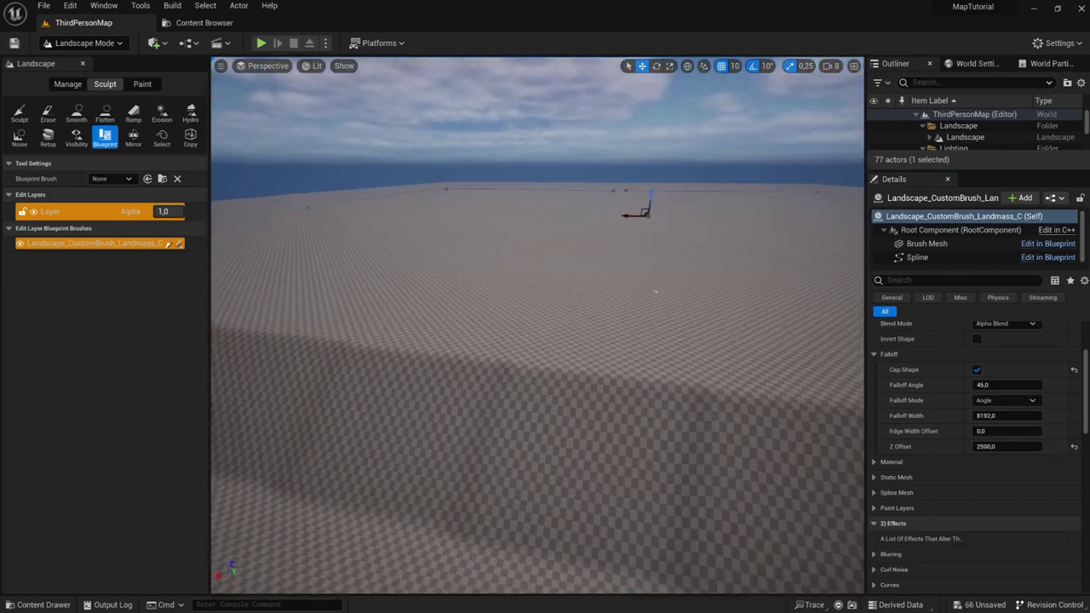
pyautogui.moveTo(656, 292); pyautogui.dragTo(523, 284, button='right')
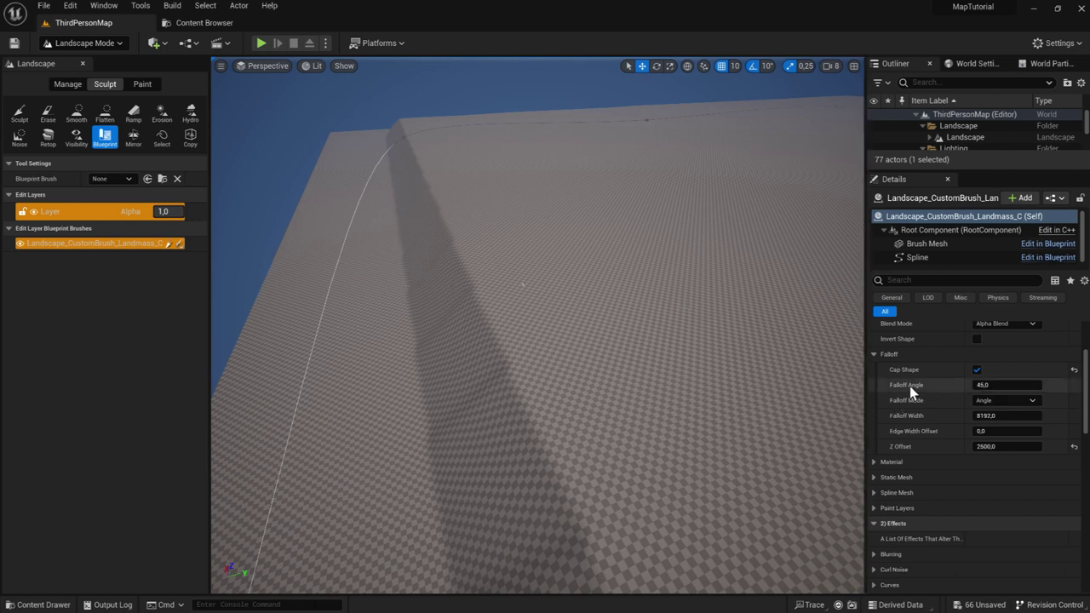
# Step: Set the brush's Falloff Angle to 30, then to 25
pyautogui.click(999, 384)
pyautogui.write('30')
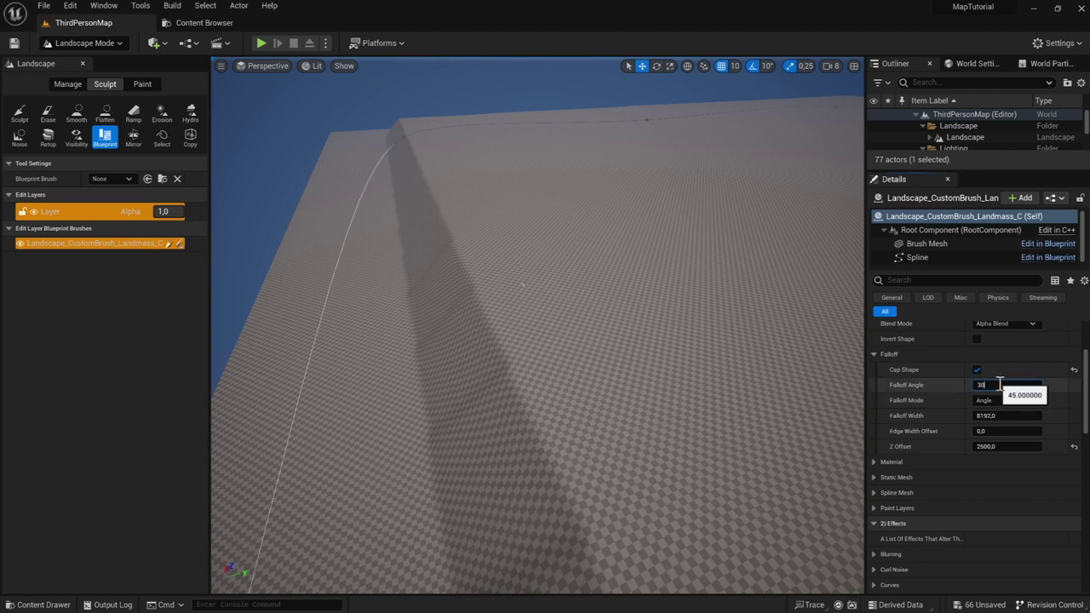
pyautogui.press('Return')
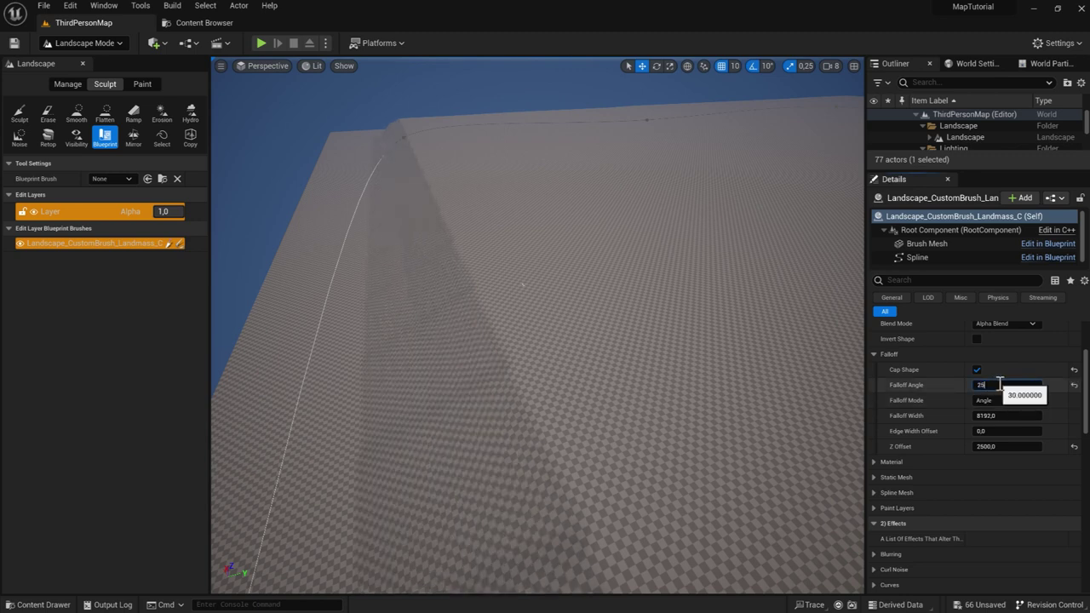
pyautogui.press('Return')
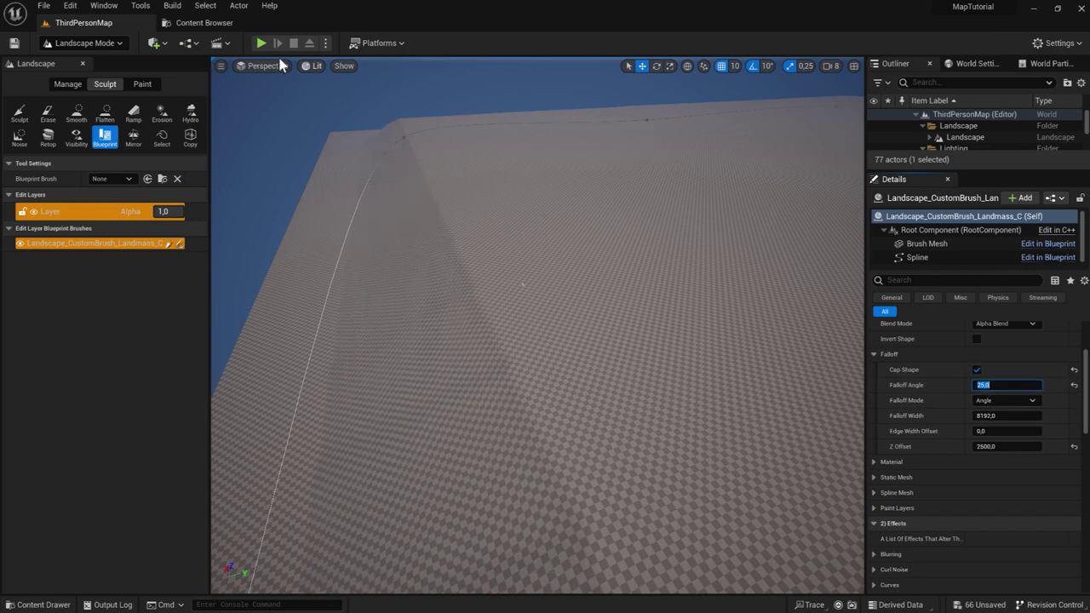
pyautogui.click(261, 44)
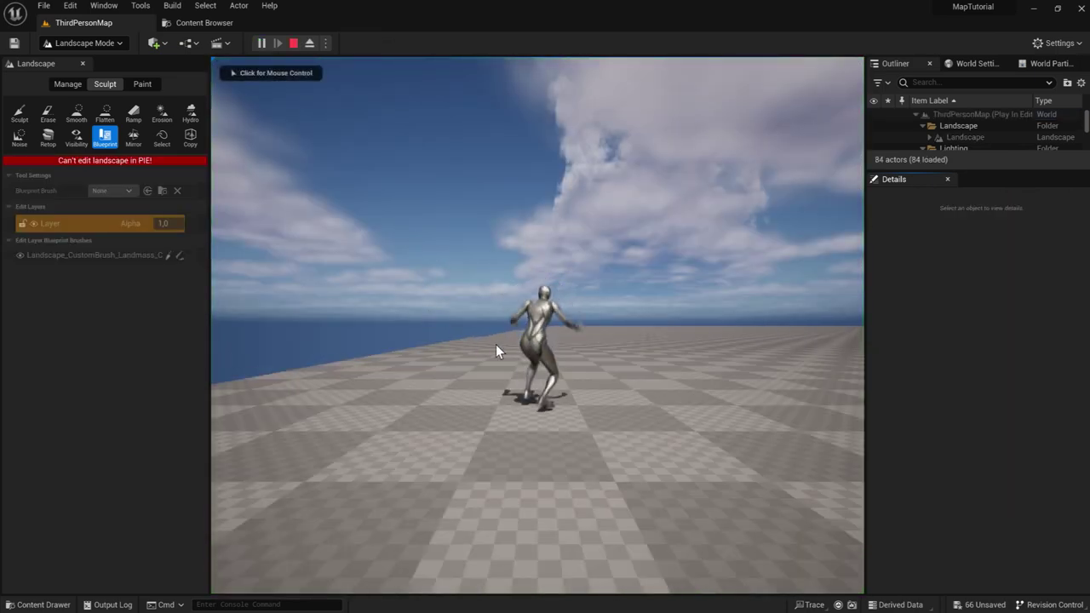
pyautogui.click(498, 344)
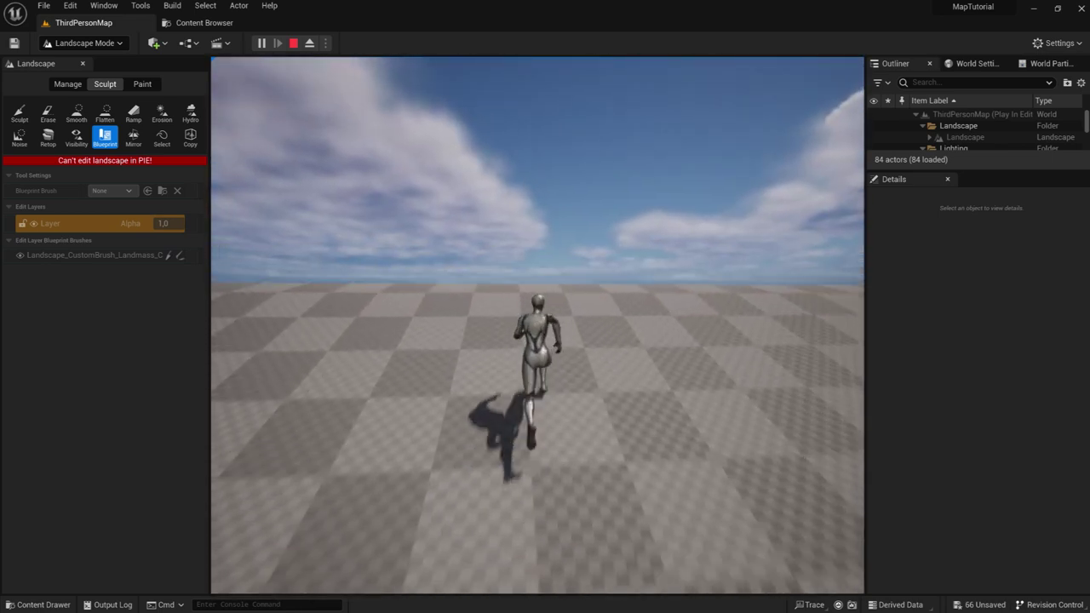
pyautogui.press('Escape')
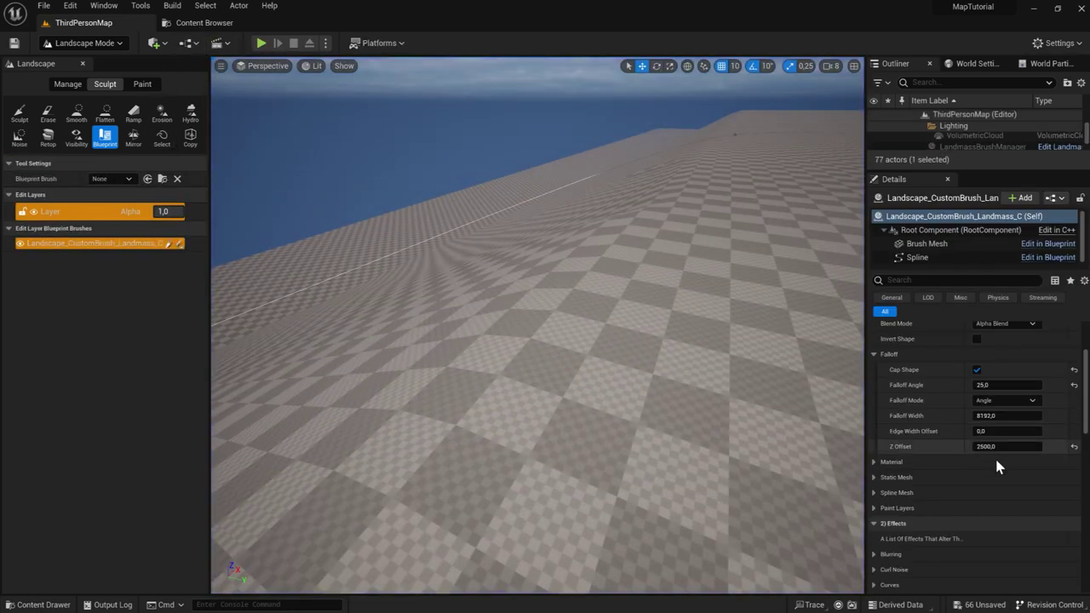
# Step: Set the landmass brush's Falloff Angle to 70 for a steep cliff edge
pyautogui.click(1020, 388)
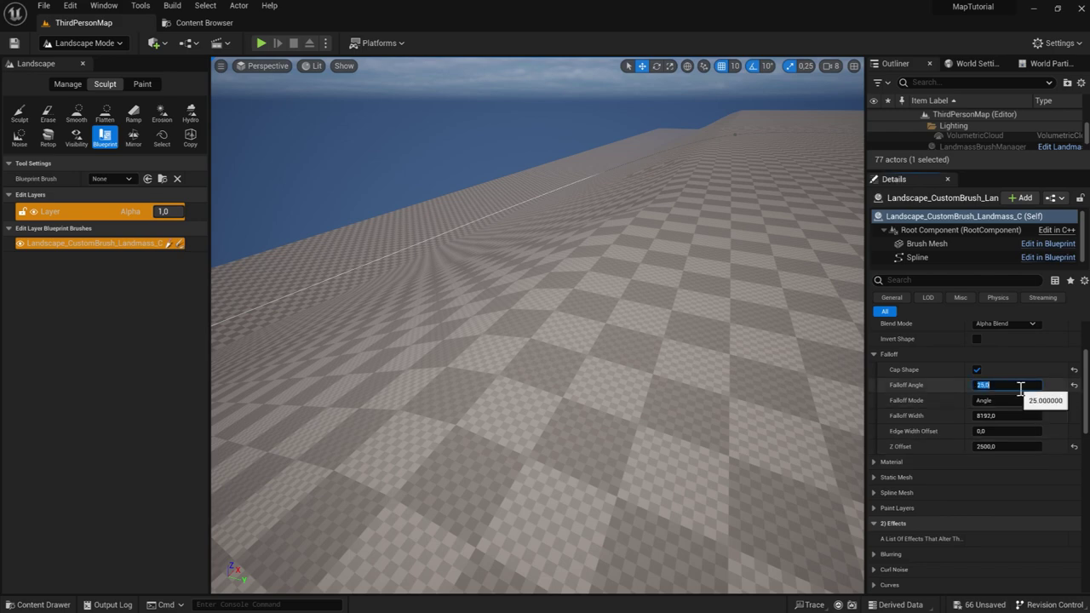
pyautogui.write('70')
pyautogui.press('Return')
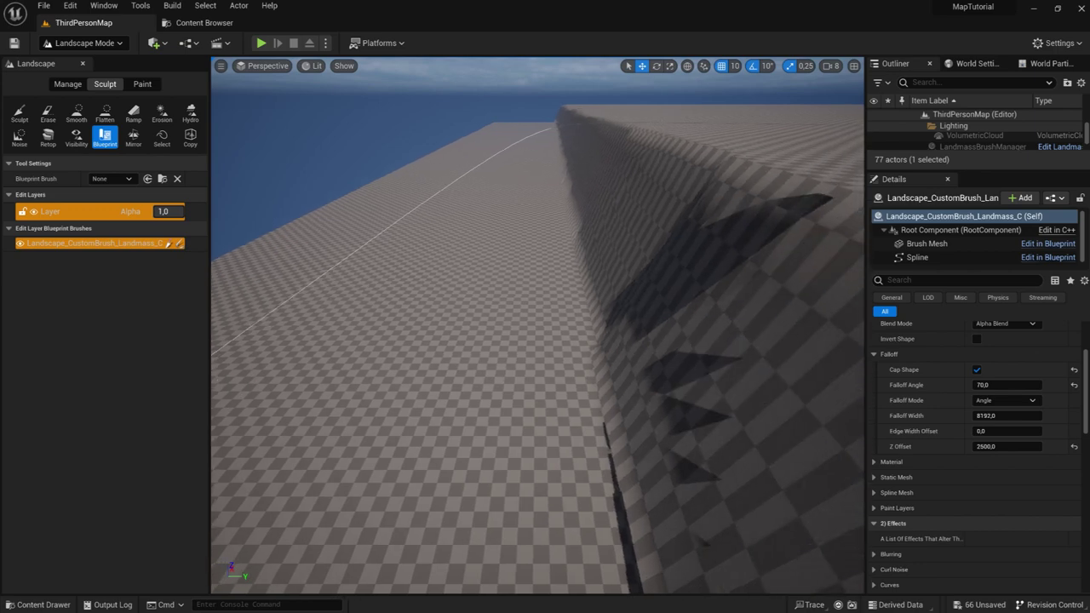
pyautogui.click(261, 43)
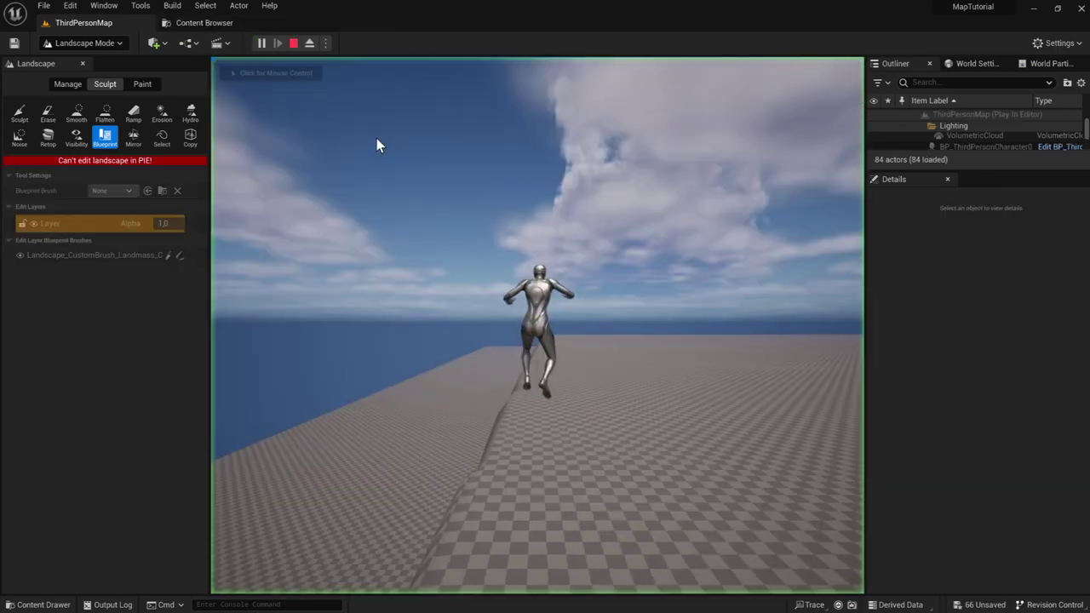
pyautogui.click(419, 379)
pyautogui.press('w')
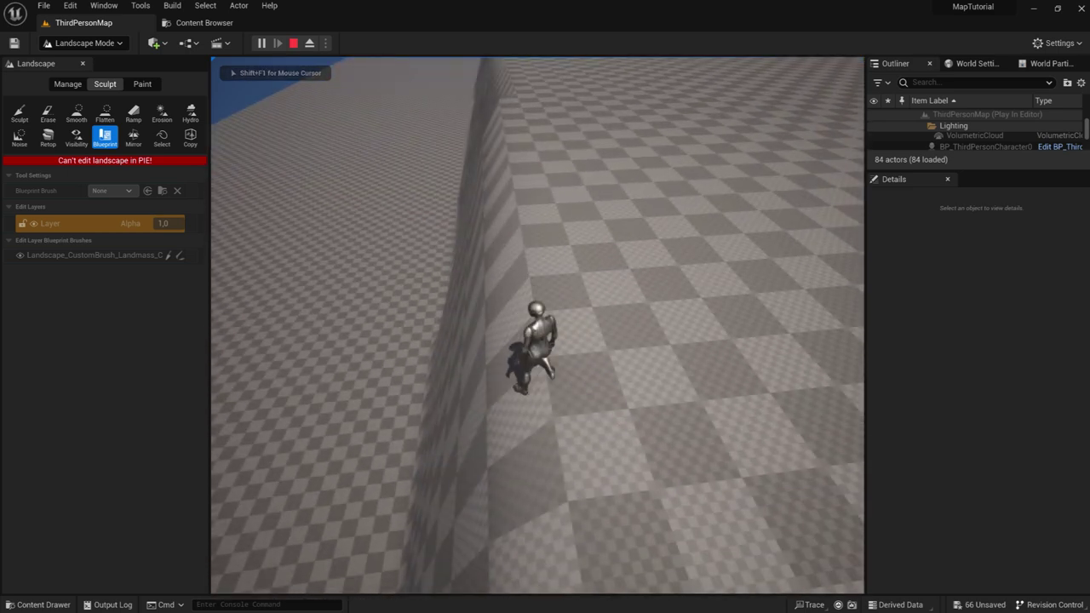
pyautogui.press('Escape')
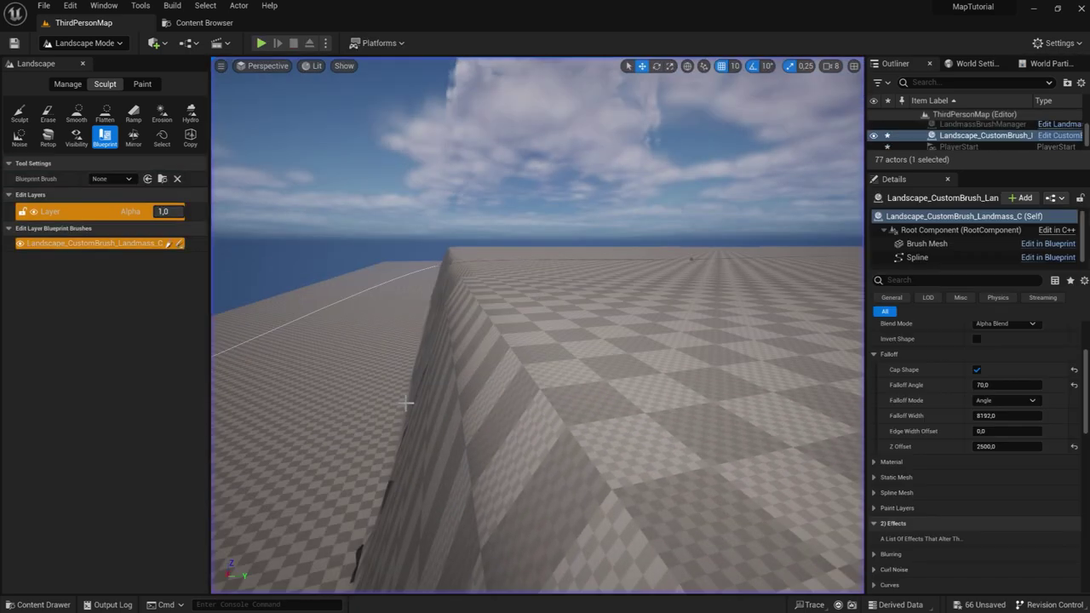
# Step: Set the landmass Falloff Angle to 50 and view the plateau obliquely from above
pyautogui.click(995, 390)
pyautogui.write('50')
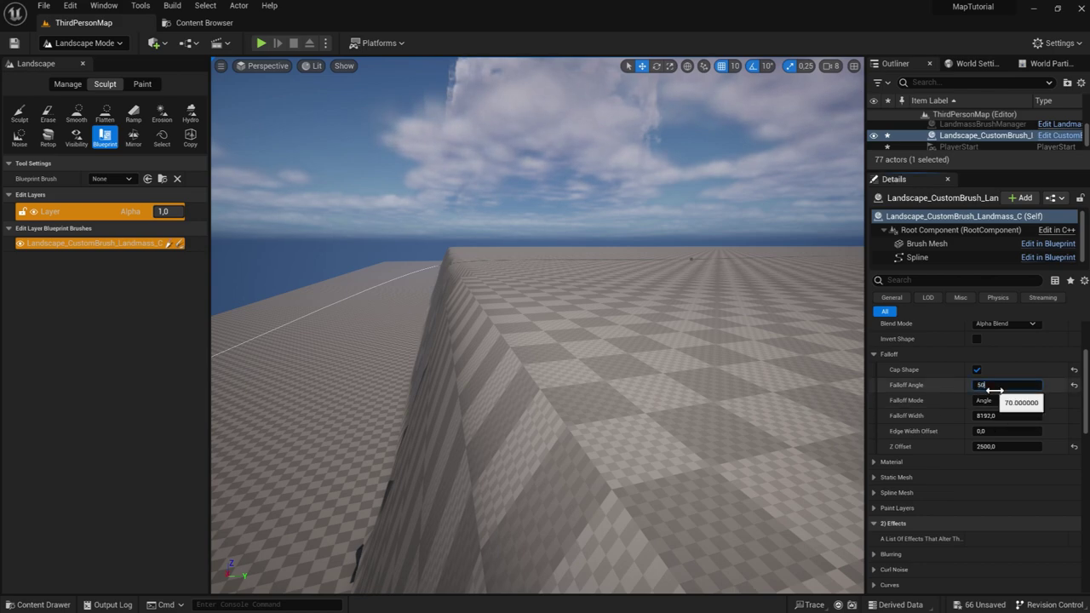
pyautogui.press('Return')
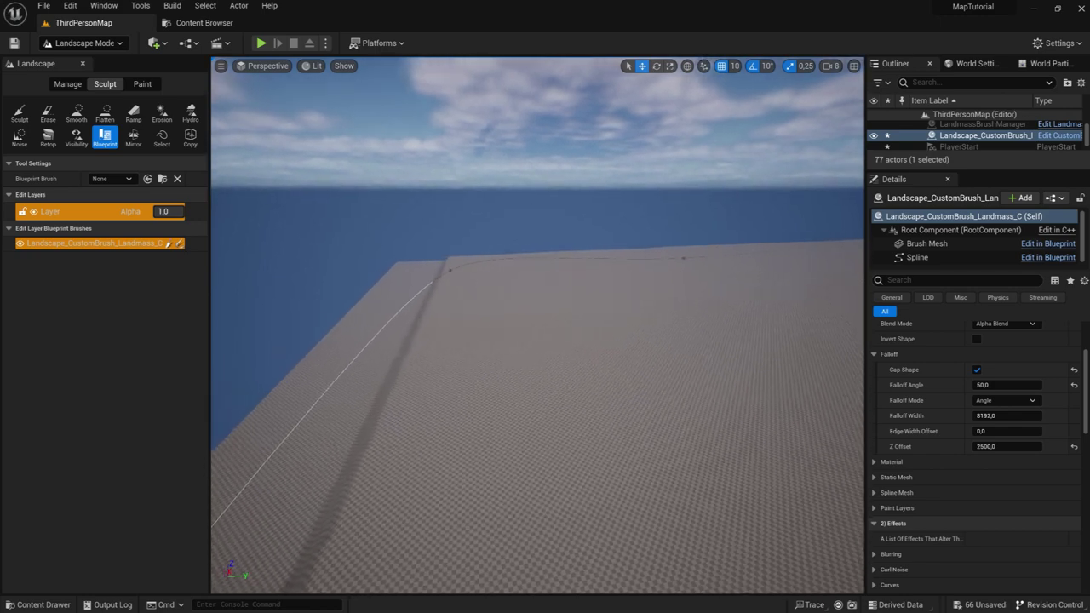
pyautogui.moveTo(537, 341)
pyautogui.mouseDown(button='right')
pyautogui.moveTo(510, 324)
pyautogui.moveTo(545, 324)
pyautogui.mouseUp(button='right')
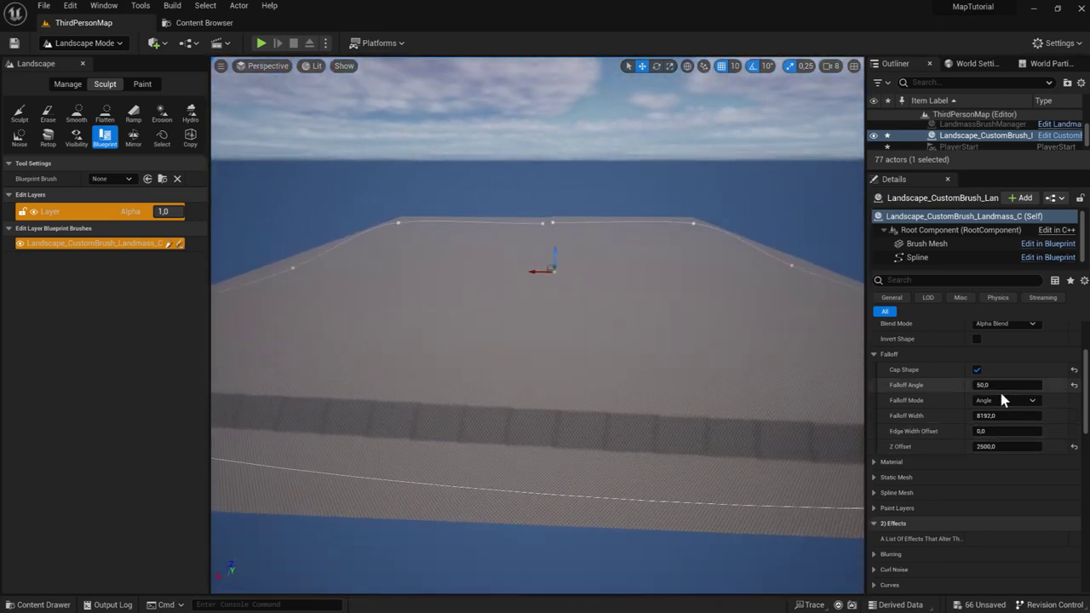
pyautogui.moveTo(600, 396); pyautogui.dragTo(600, 396, button='right')
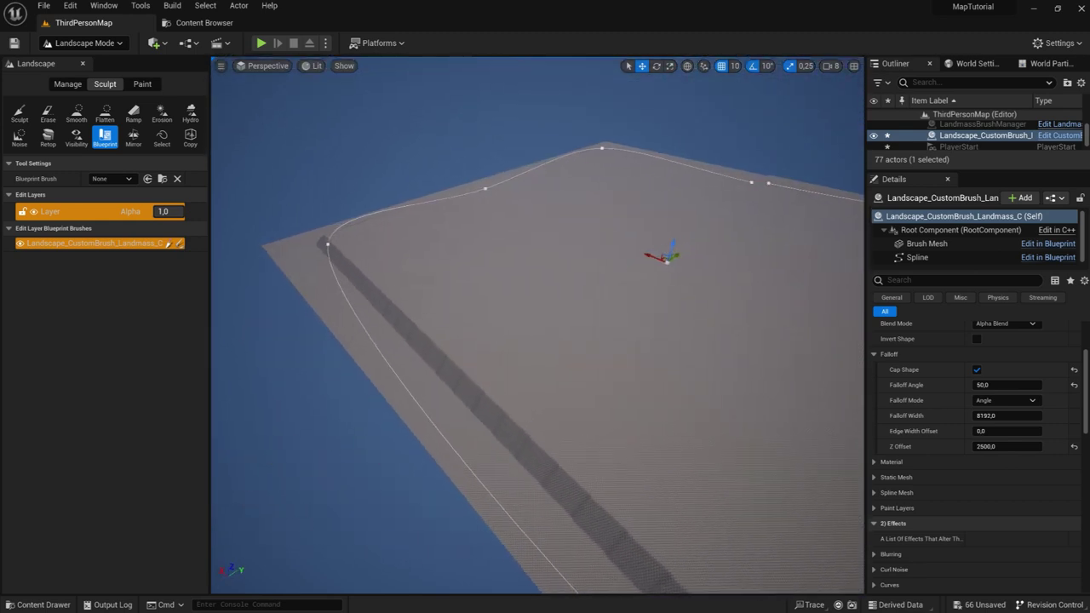
pyautogui.click(94, 45)
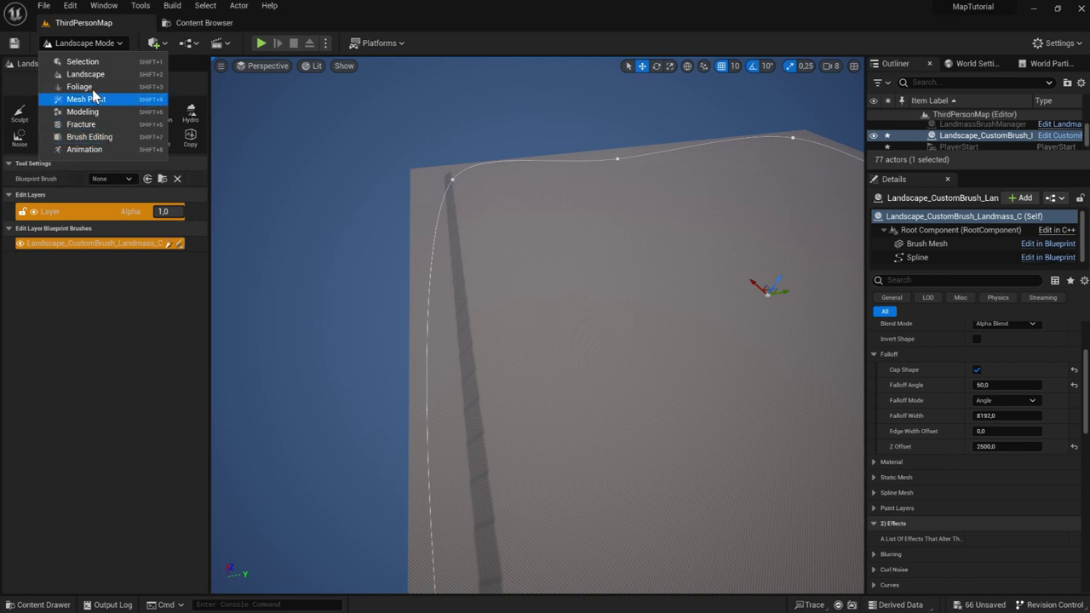
# Step: Switch to Selection mode and drag a Water Body Ocean, found by searching 'water', into the level
pyautogui.click(91, 63)
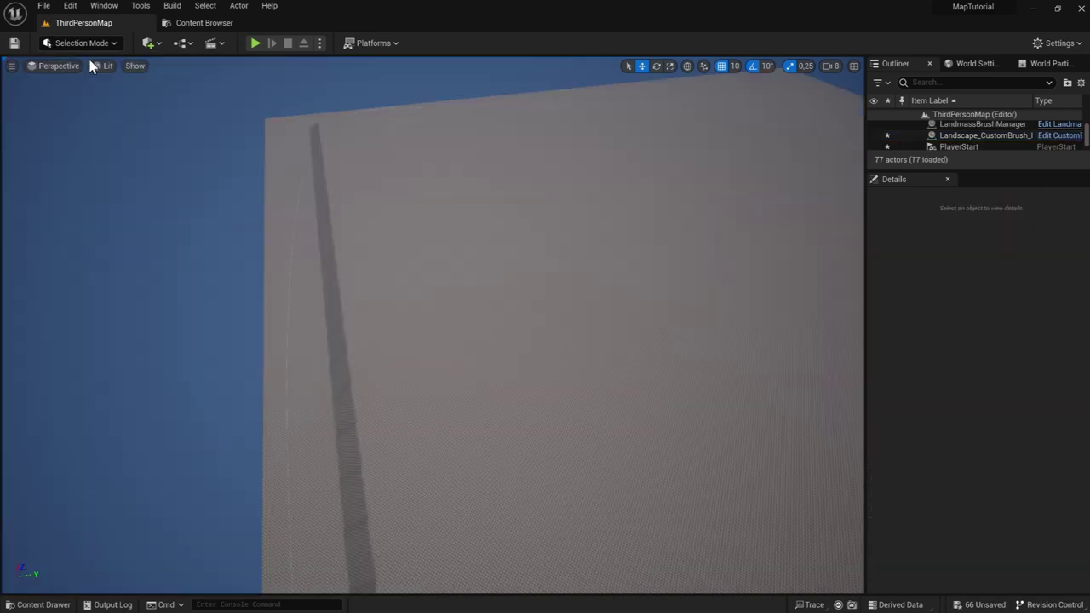
pyautogui.click(151, 44)
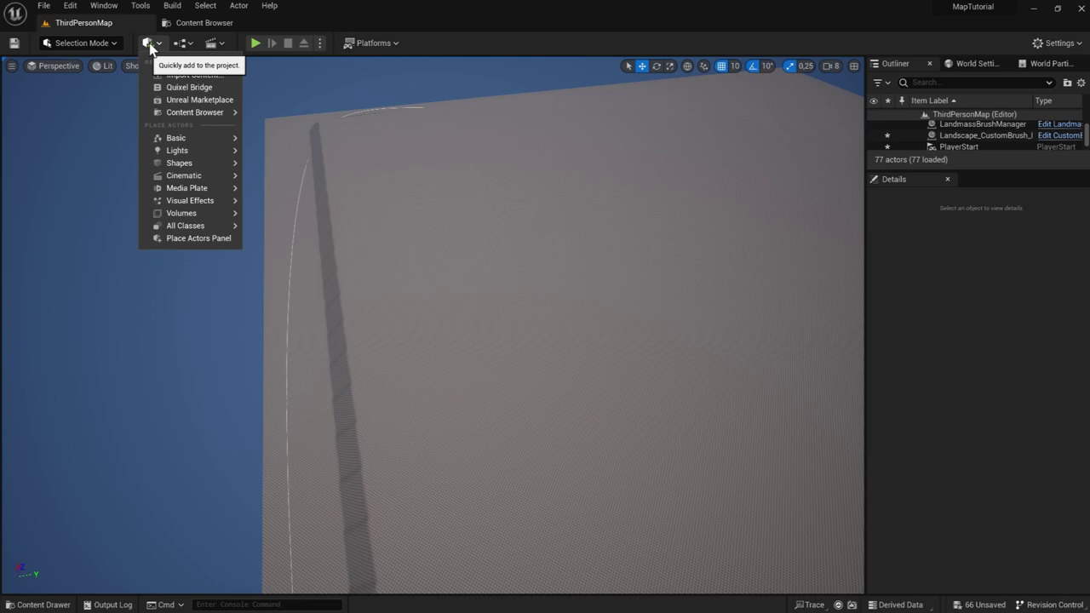
pyautogui.moveTo(191, 213)
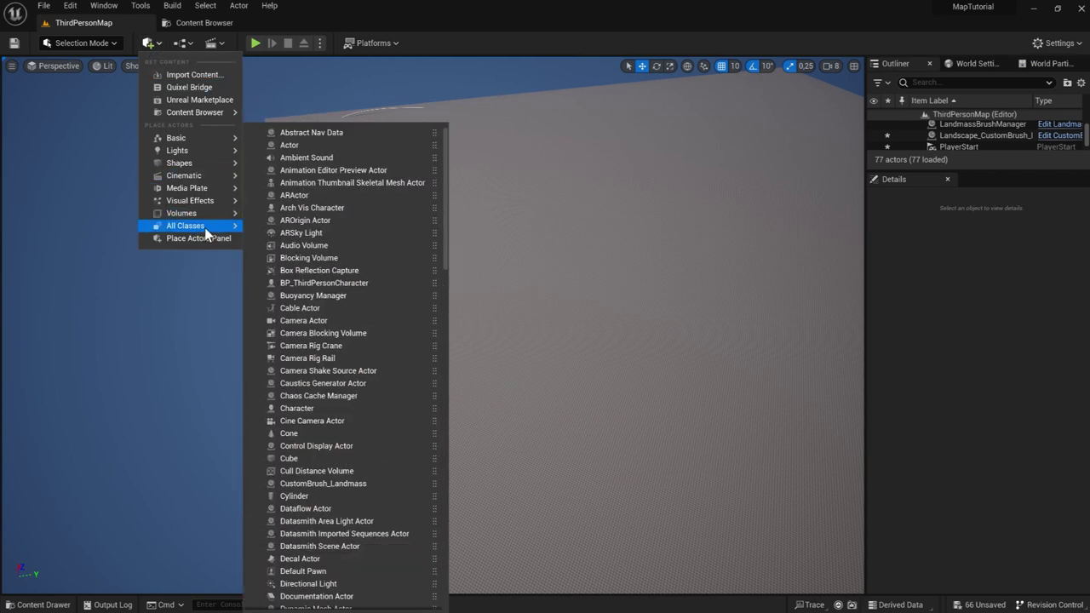
pyautogui.write('water')
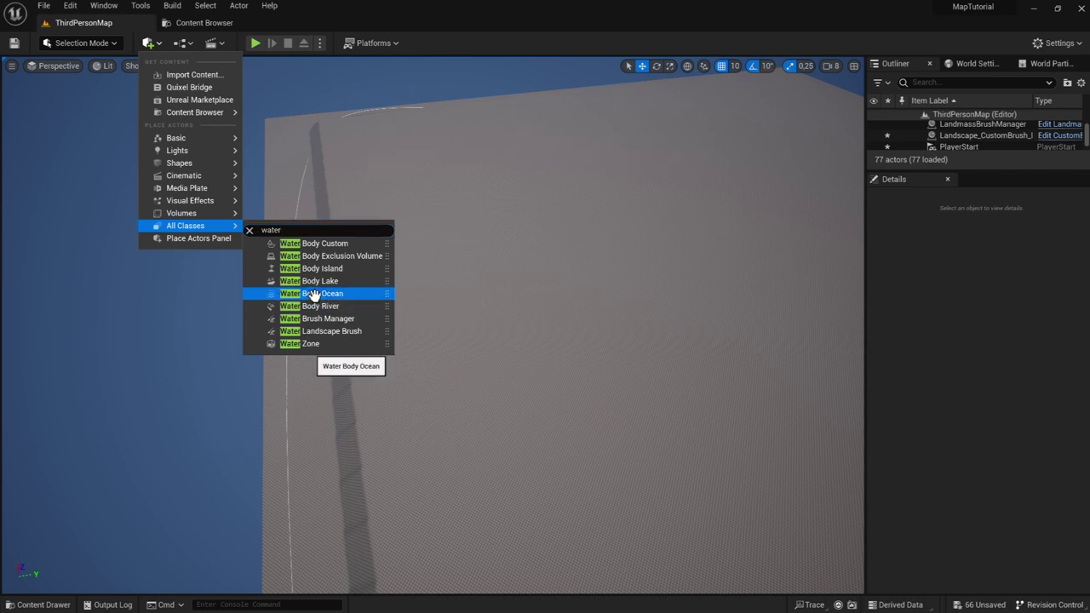
pyautogui.moveTo(311, 295); pyautogui.dragTo(682, 255)
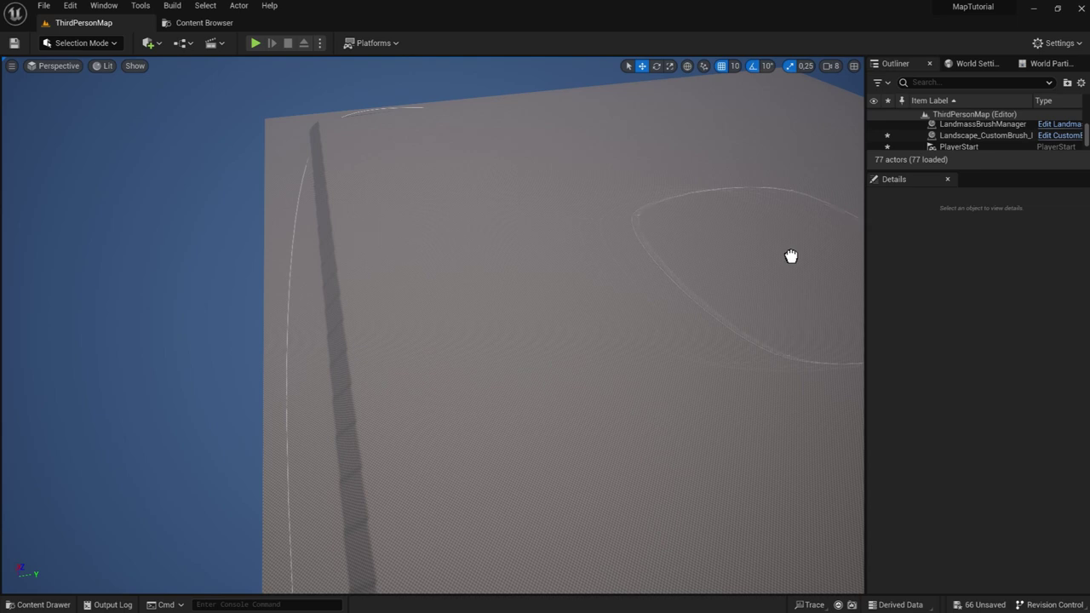
pyautogui.moveTo(790, 262); pyautogui.dragTo(789, 264)
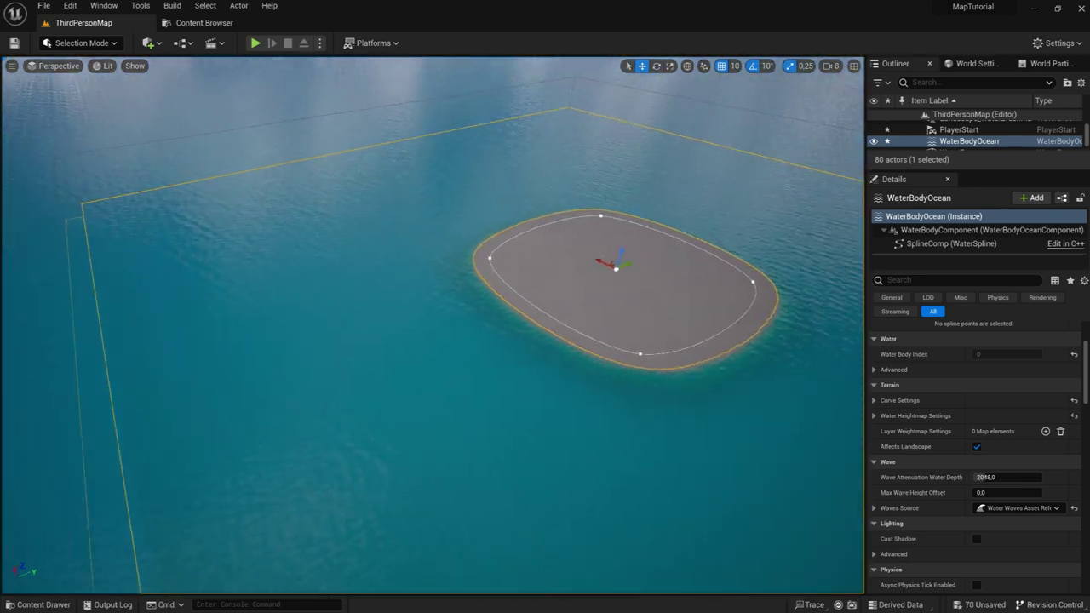
# Step: Frame the water-ringed island and enlarge the Outliner to show WaterZone, WaterBodyOcean and the brush managers
pyautogui.moveTo(561, 273); pyautogui.dragTo(561, 272, button='right')
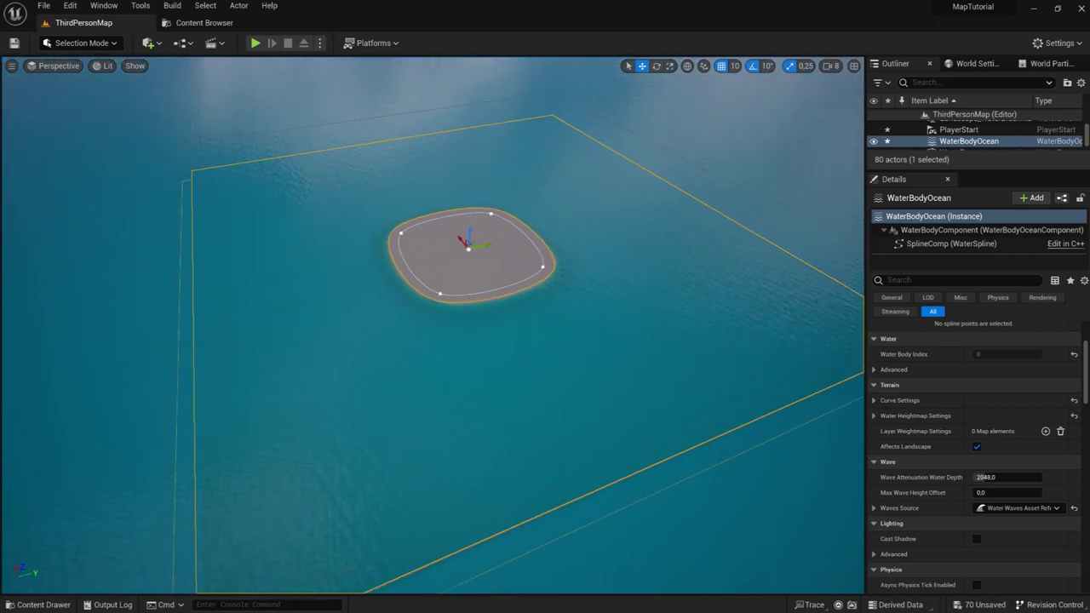
pyautogui.moveTo(556, 271); pyautogui.dragTo(556, 270, button='right')
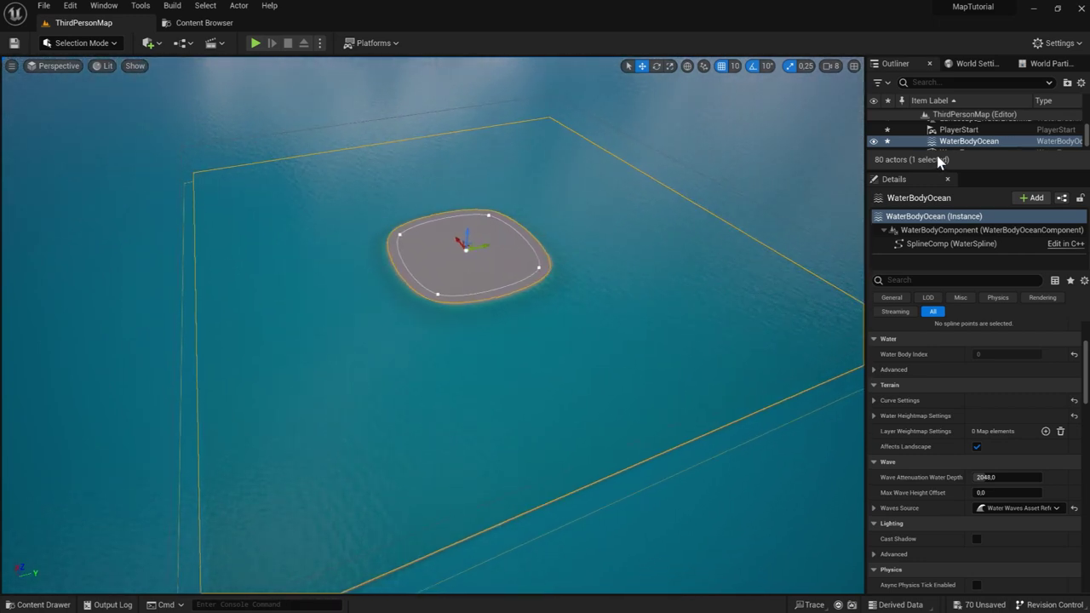
pyautogui.moveTo(891, 185); pyautogui.dragTo(899, 368)
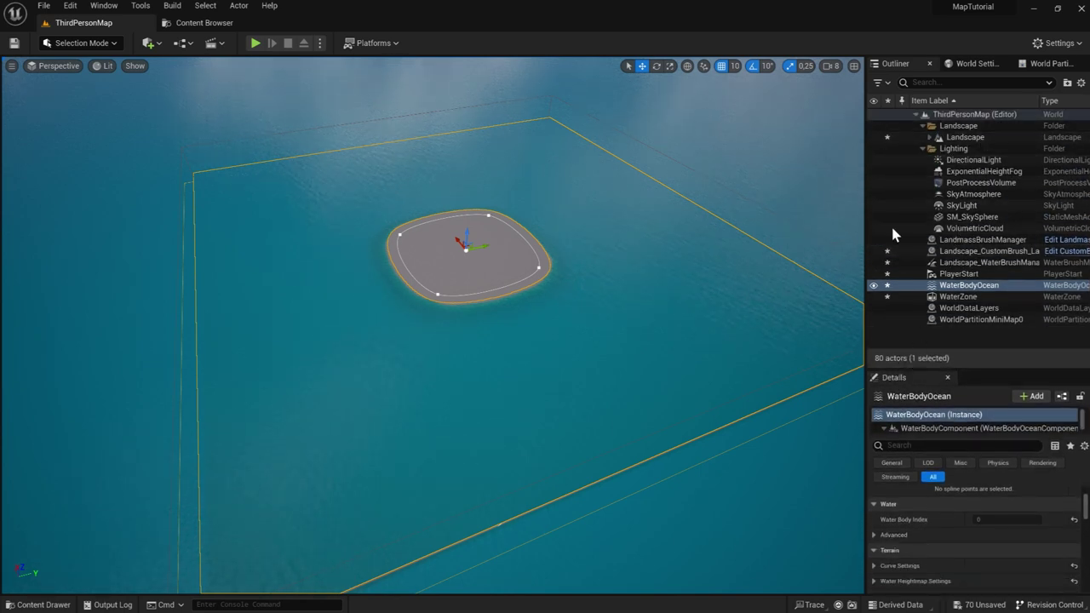
# Step: Save the level, then move WaterZone, WaterBodyOcean, both brush managers and CustomBrush into the Landscape folder
pyautogui.click(14, 42)
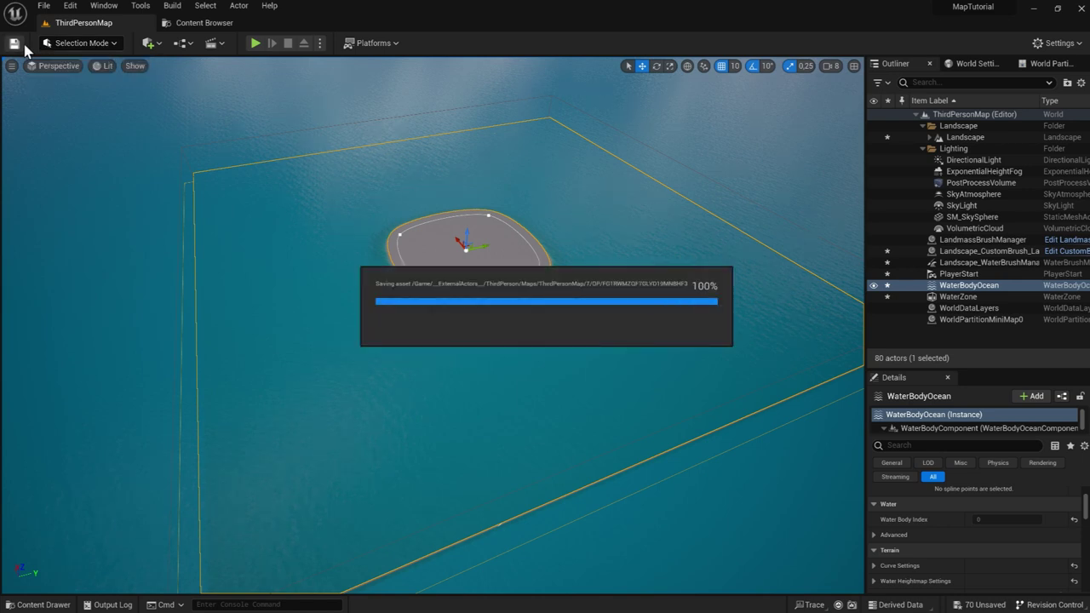
pyautogui.click(975, 298)
pyautogui.keyDown('ctrl'); pyautogui.click(969, 285); pyautogui.keyUp('ctrl')
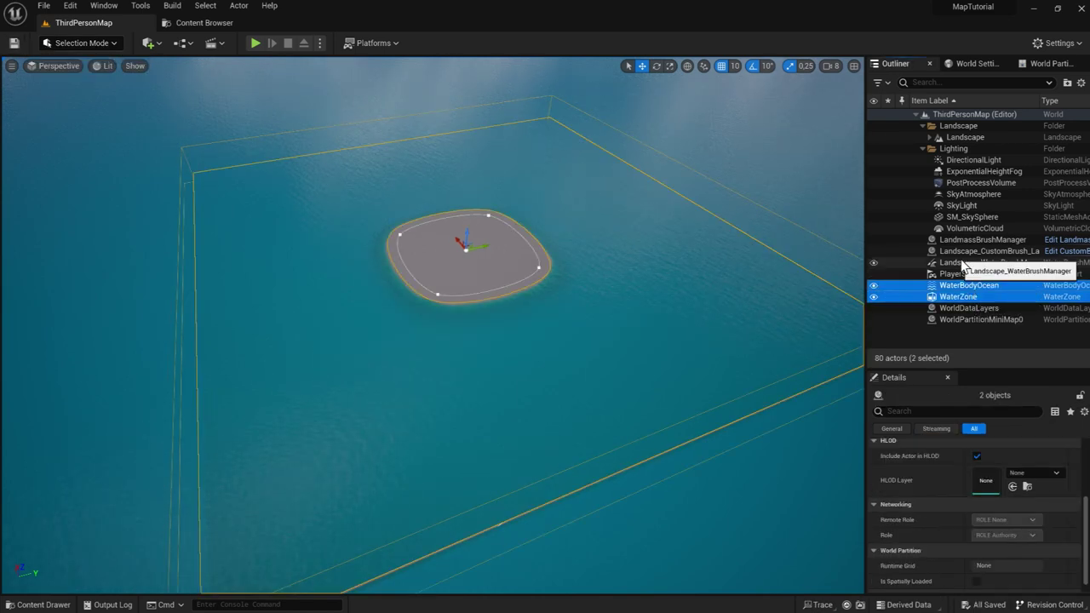
pyautogui.keyDown('ctrl'); pyautogui.click(966, 262); pyautogui.keyUp('ctrl')
pyautogui.keyDown('ctrl'); pyautogui.click(958, 251); pyautogui.keyUp('ctrl')
pyautogui.keyDown('ctrl'); pyautogui.click(957, 241); pyautogui.keyUp('ctrl')
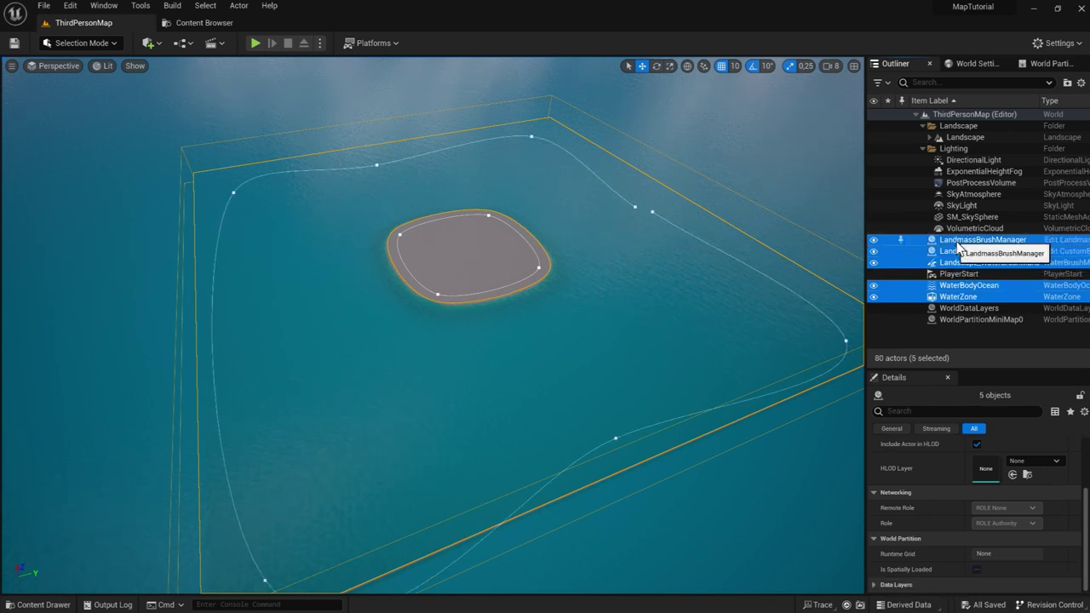
pyautogui.moveTo(958, 245); pyautogui.dragTo(958, 128)
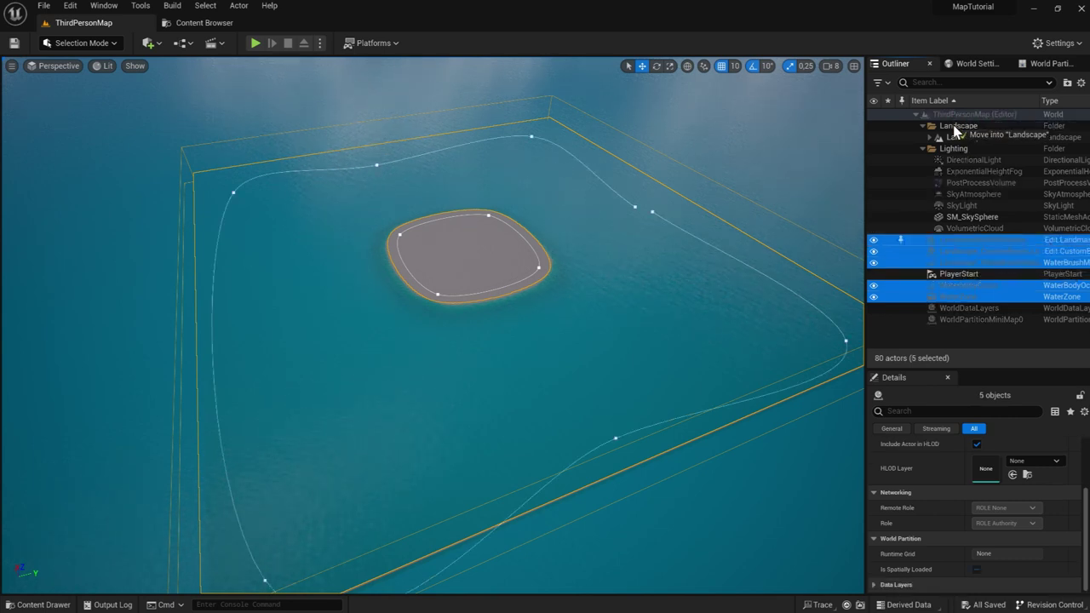
pyautogui.click(962, 171)
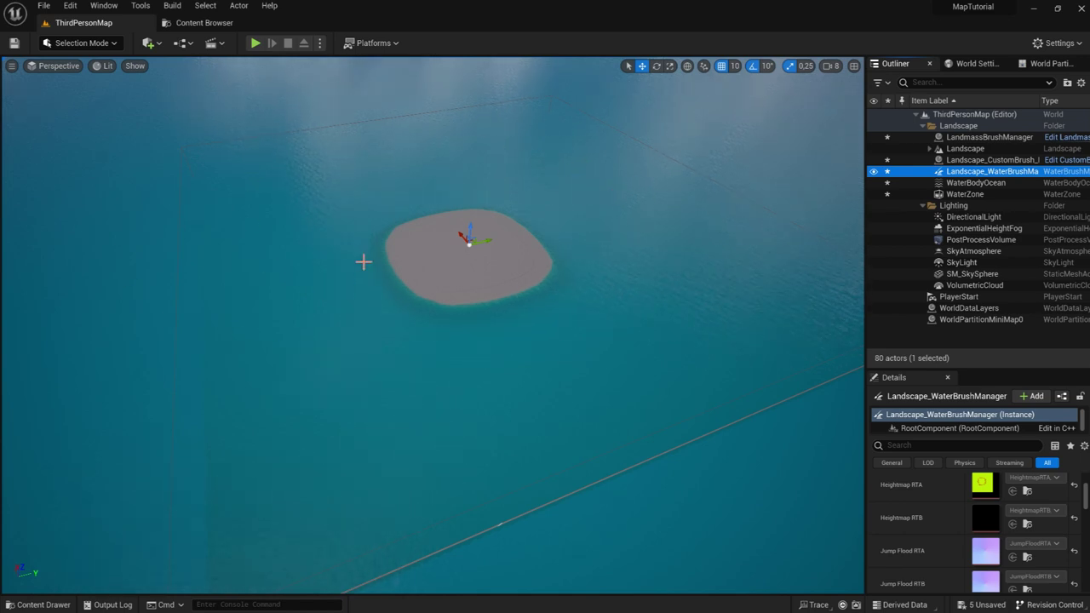
# Step: Select Landscape_WaterBrushManager, enlarge its Details panel and collapse the Render Targets section
pyautogui.click(966, 194)
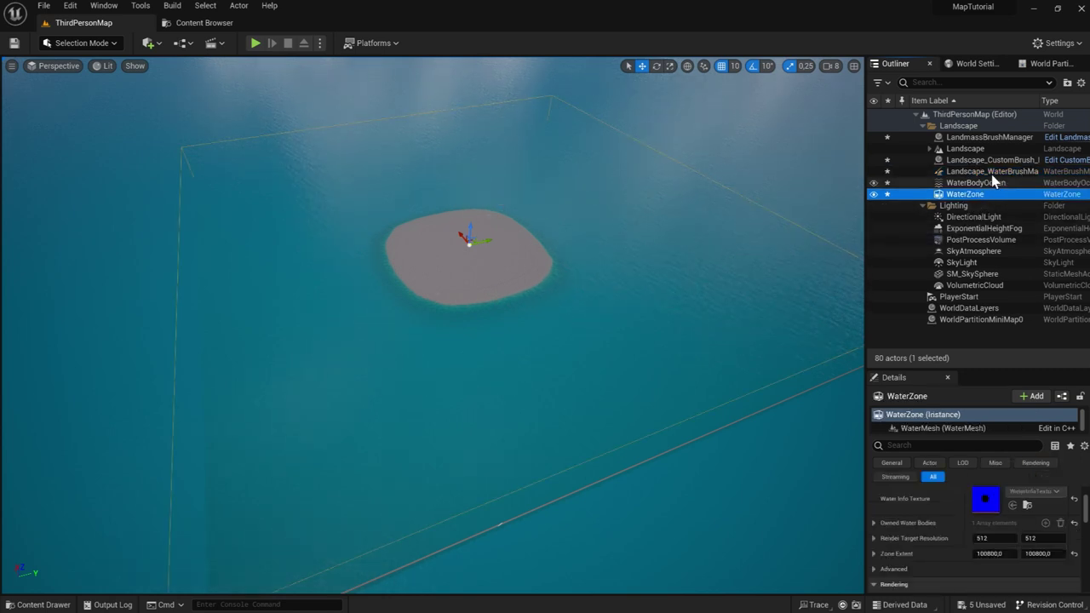
pyautogui.click(992, 173)
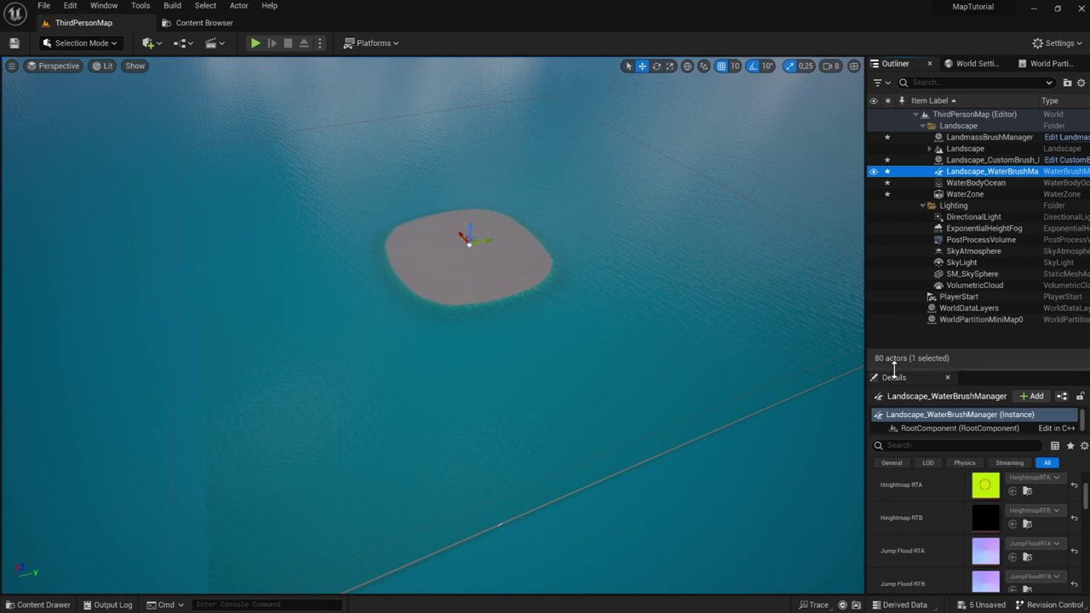
pyautogui.moveTo(893, 368); pyautogui.dragTo(893, 206)
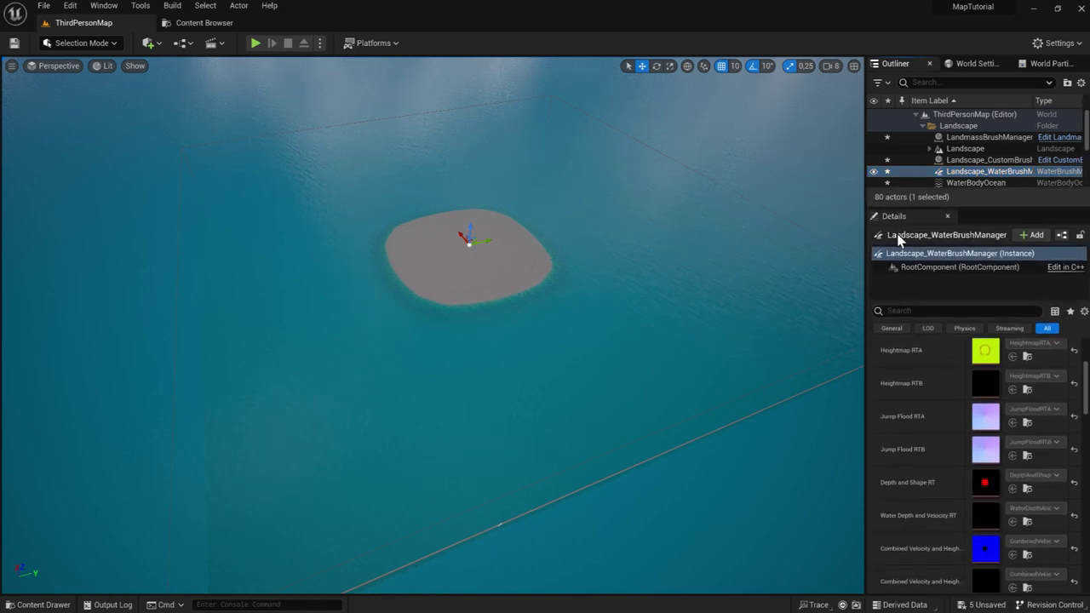
pyautogui.scroll(-1, 912, 425)
pyautogui.scroll(2, 912, 426)
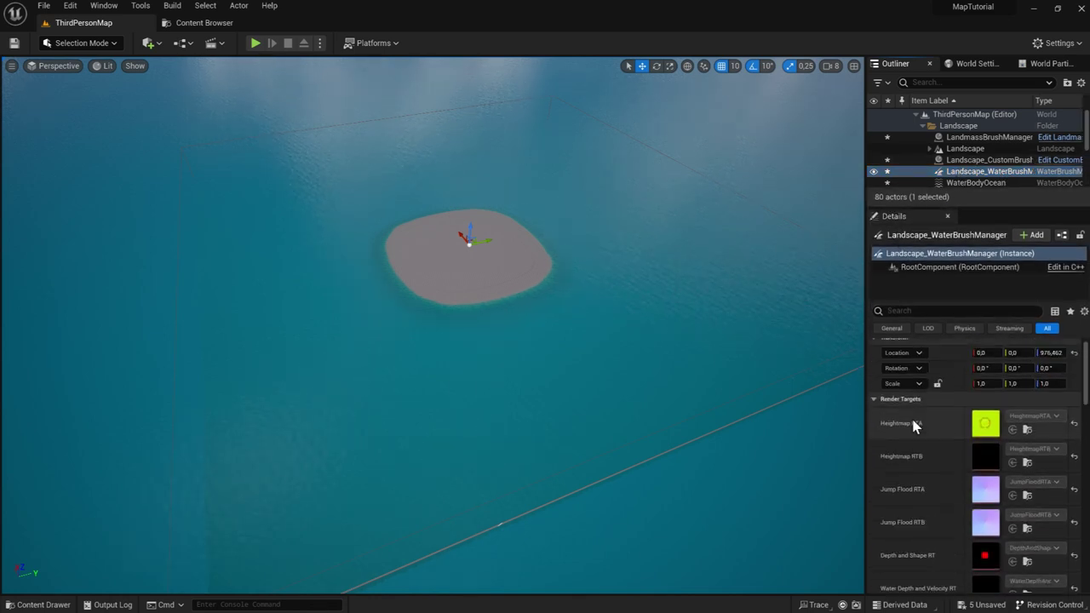
pyautogui.scroll(-3, 916, 427)
pyautogui.scroll(2, 916, 427)
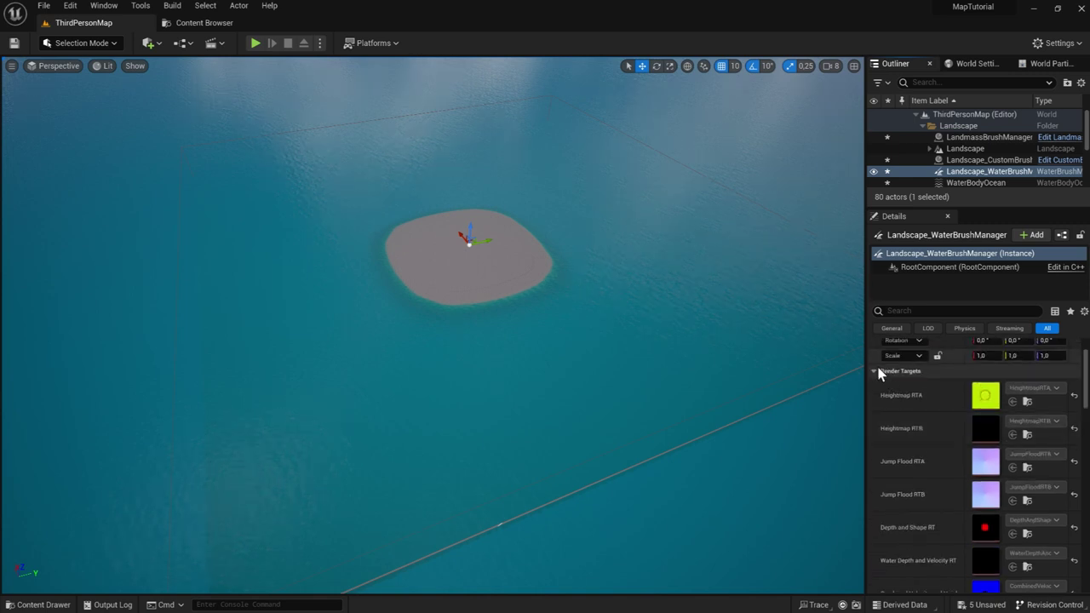
pyautogui.click(874, 372)
# Step: Turn off Affect Heightmap in the water brush manager's Settings so the ocean stops carving terrain
pyautogui.scroll(-2, 899, 420)
pyautogui.scroll(-1, 898, 419)
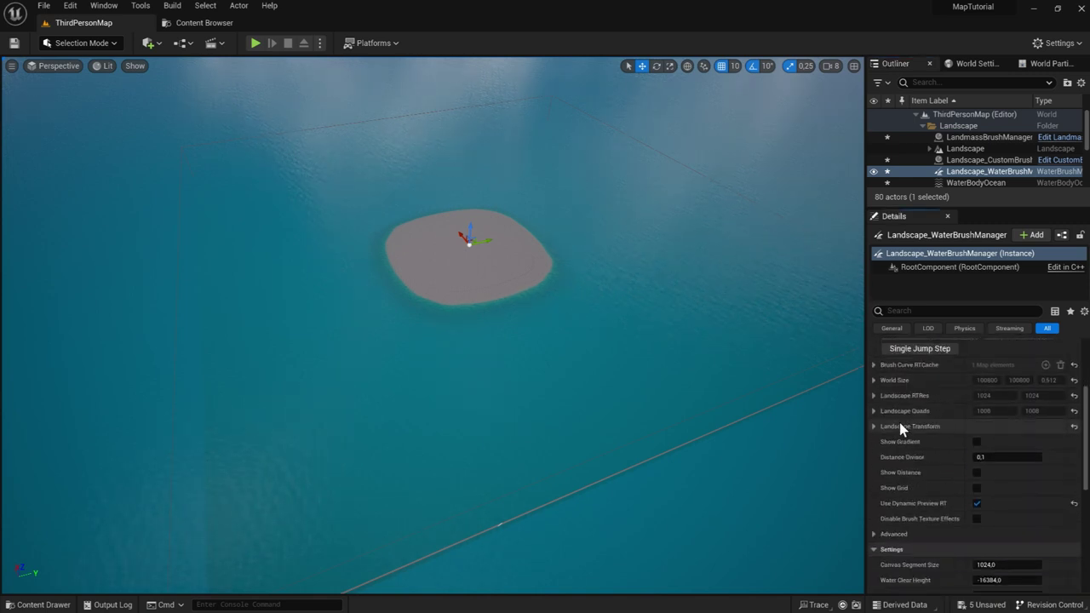
pyautogui.scroll(-2, 988, 428)
pyautogui.scroll(-1, 988, 428)
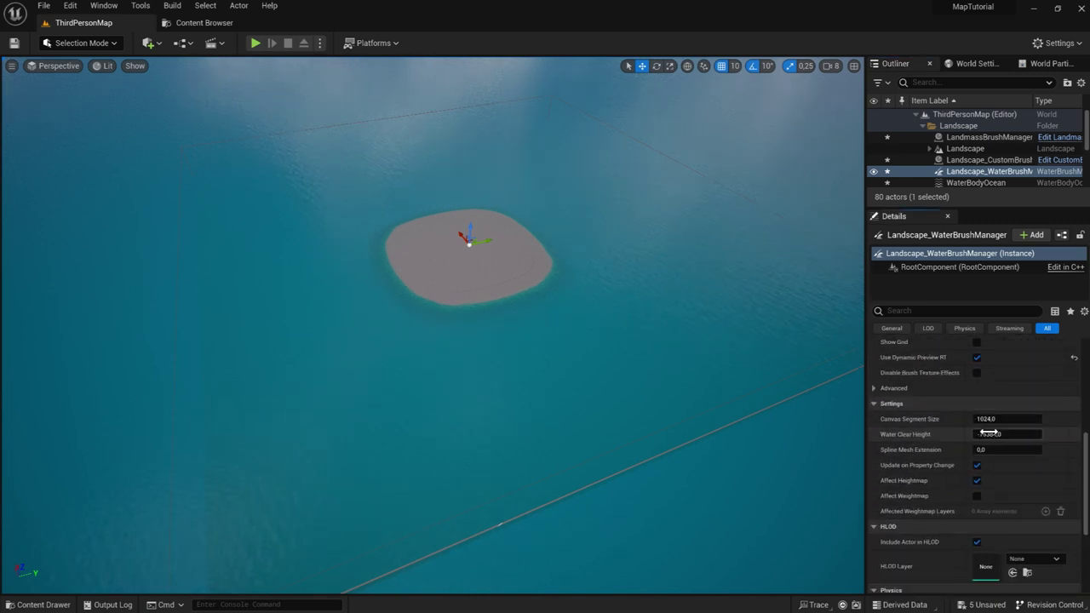
pyautogui.scroll(-2, 990, 435)
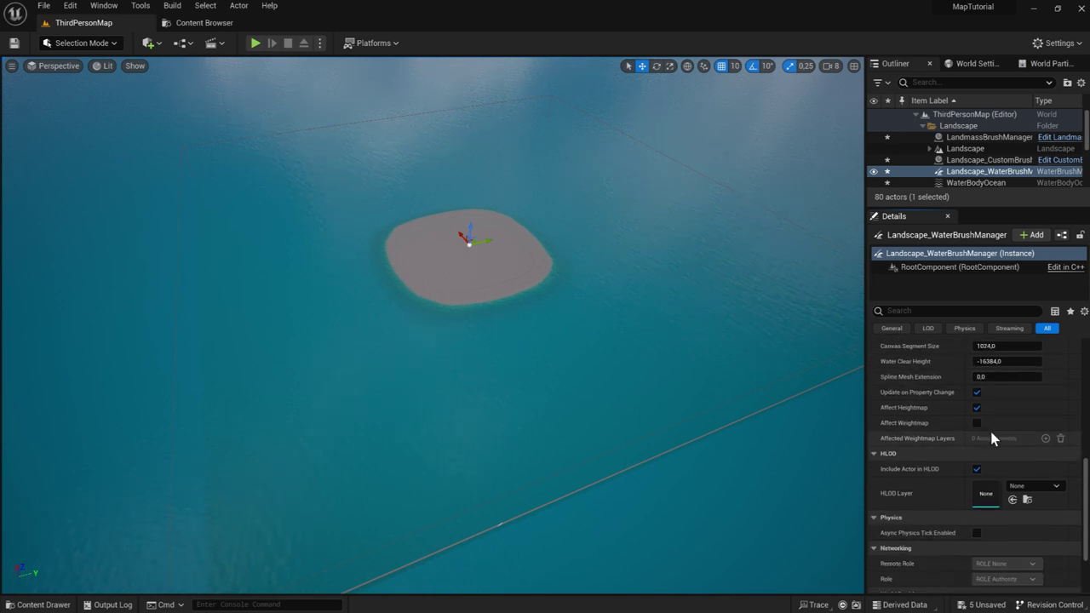
pyautogui.scroll(2, 904, 405)
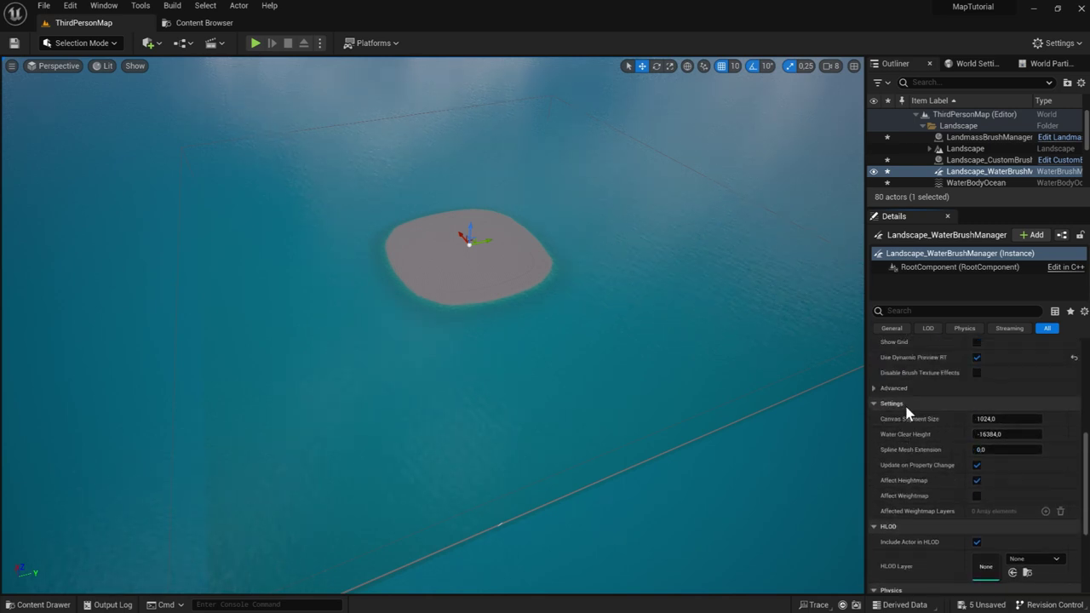
pyautogui.scroll(-1, 901, 422)
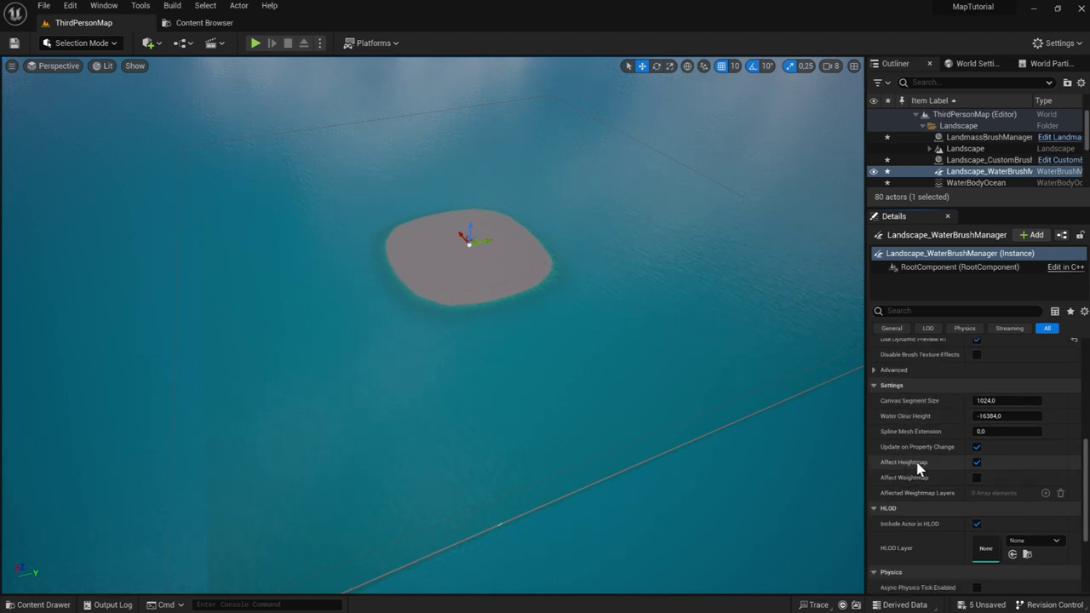
pyautogui.click(977, 462)
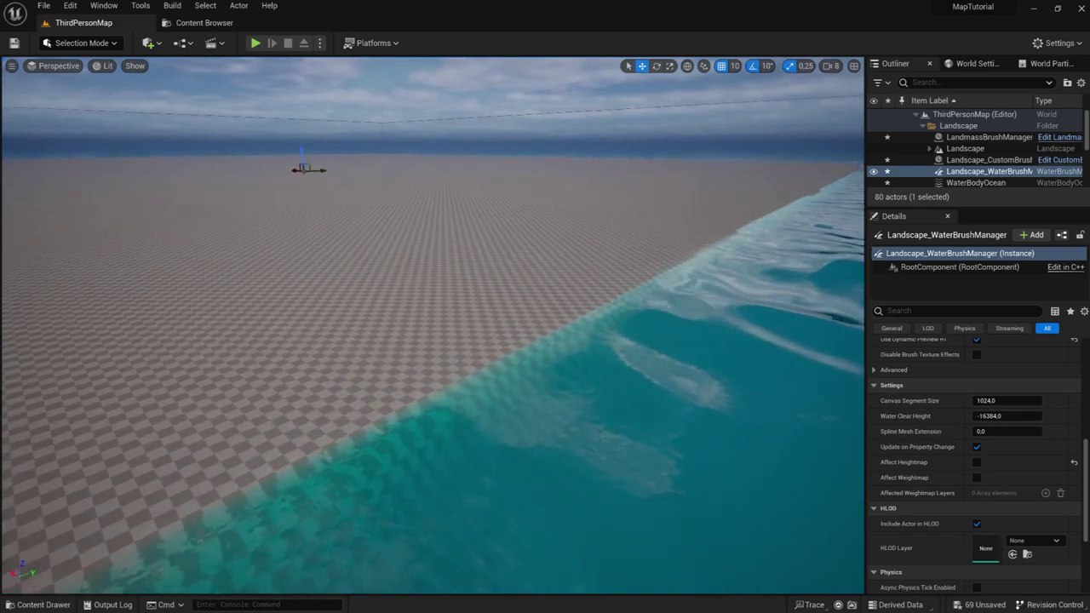
# Step: Select WaterBodyOcean, fly out to view the whole flat landscape tile, and show the editor modes list
pyautogui.moveTo(936, 207); pyautogui.dragTo(937, 229)
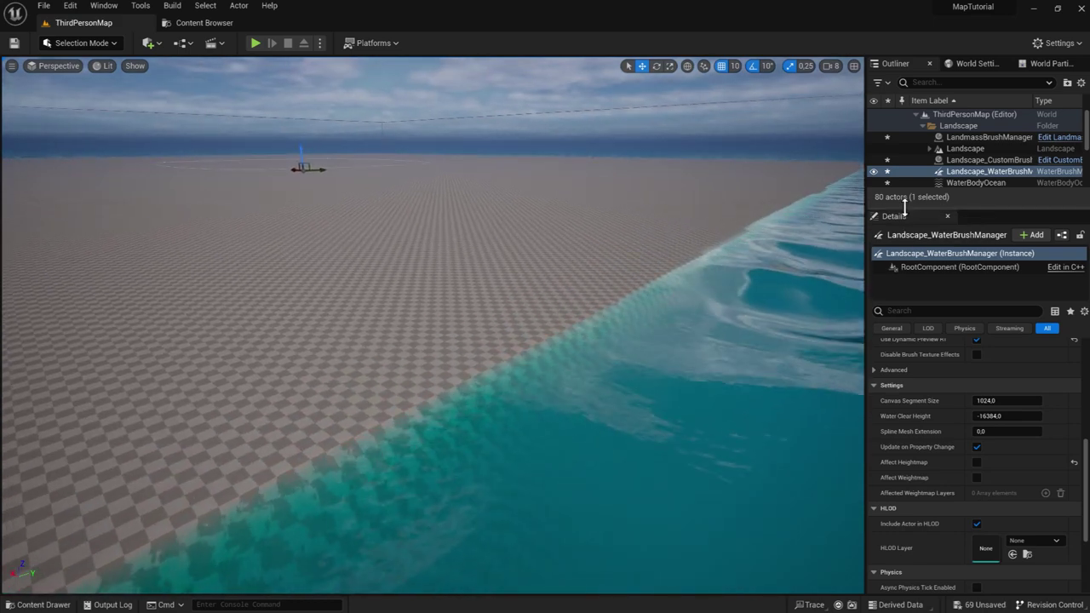
pyautogui.moveTo(895, 263); pyautogui.dragTo(898, 311)
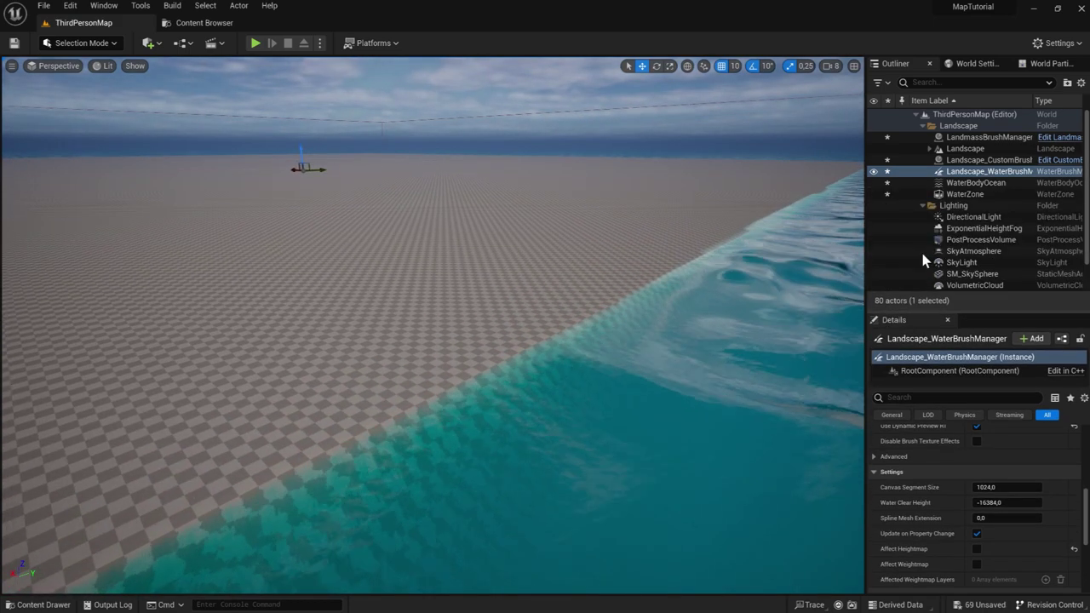
pyautogui.click(976, 185)
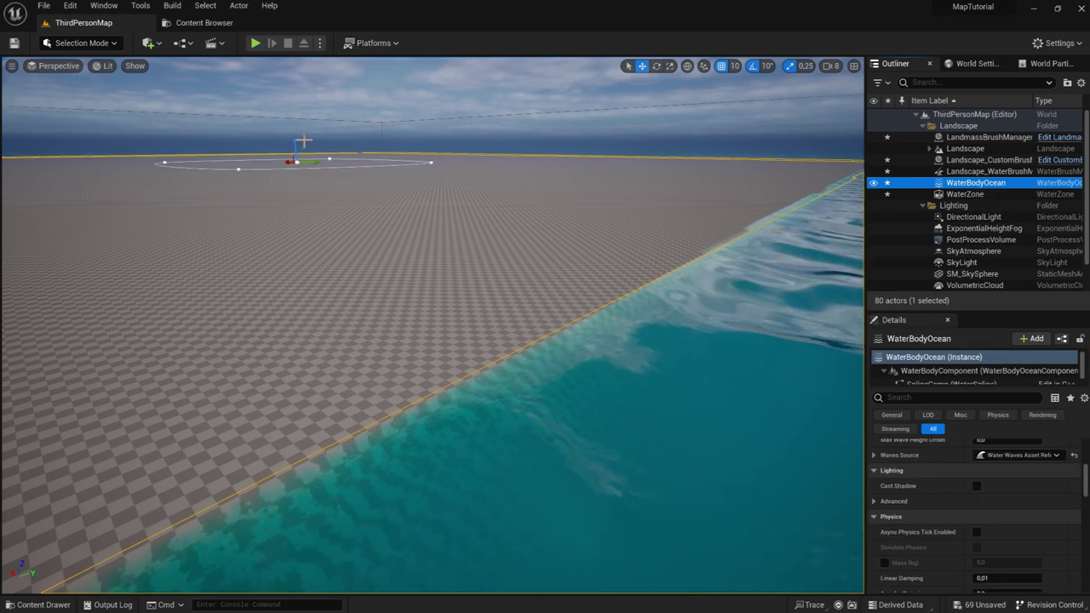
pyautogui.moveTo(294, 140); pyautogui.dragTo(295, 170, button='middle')
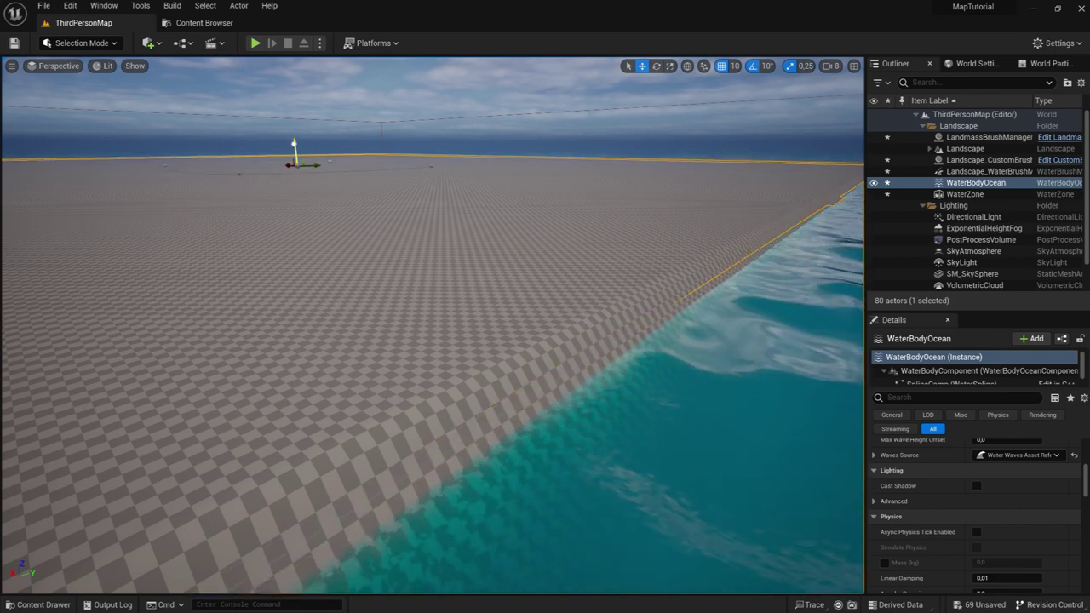
pyautogui.moveTo(293, 170); pyautogui.dragTo(294, 170, button='right')
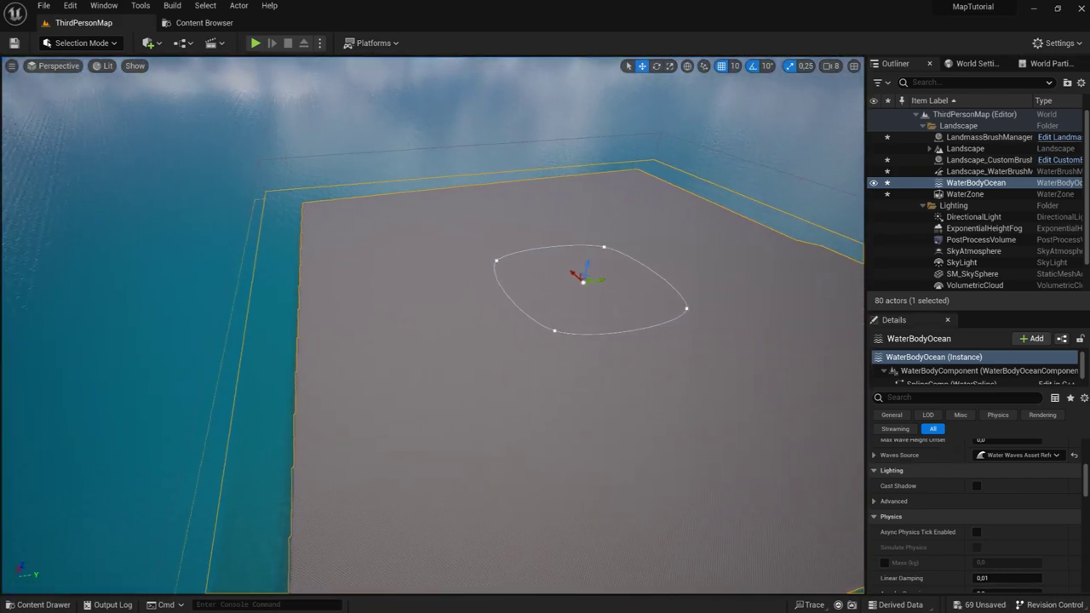
pyautogui.moveTo(267, 131); pyautogui.dragTo(267, 132, button='right')
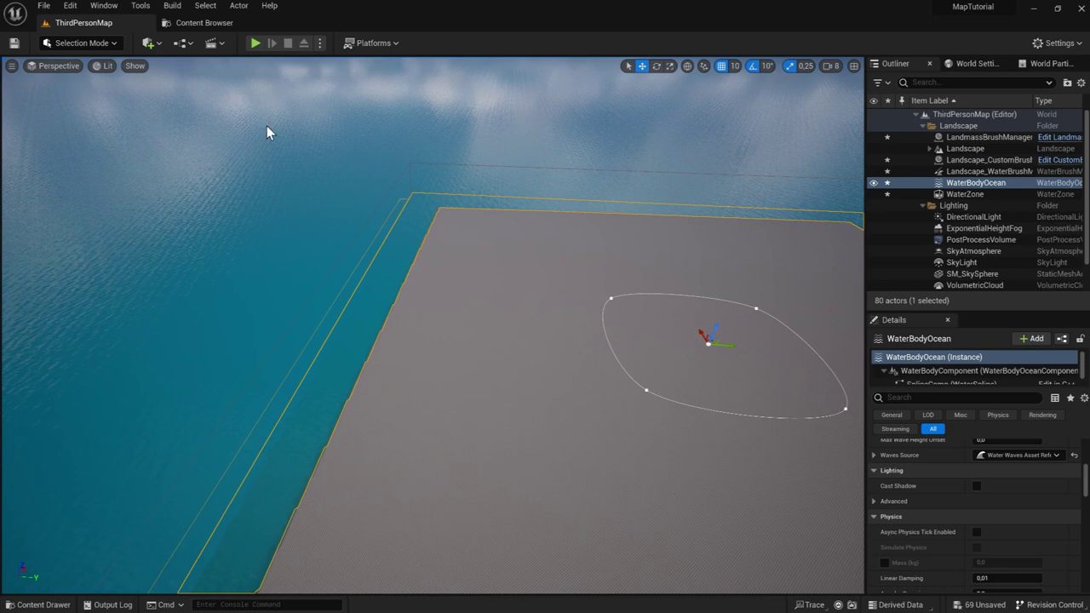
pyautogui.click(67, 71)
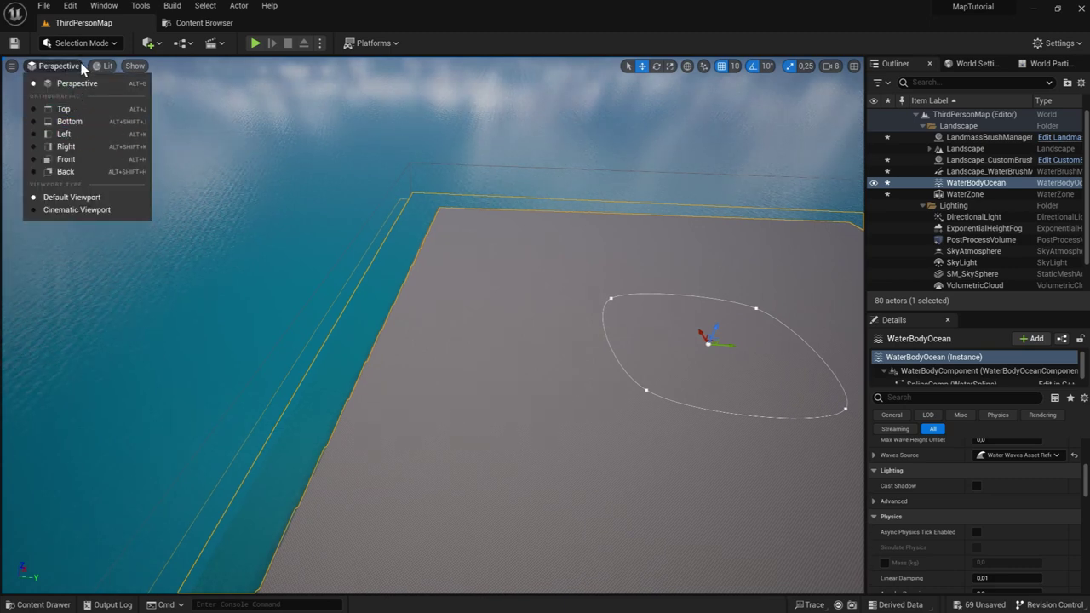
pyautogui.click(79, 44)
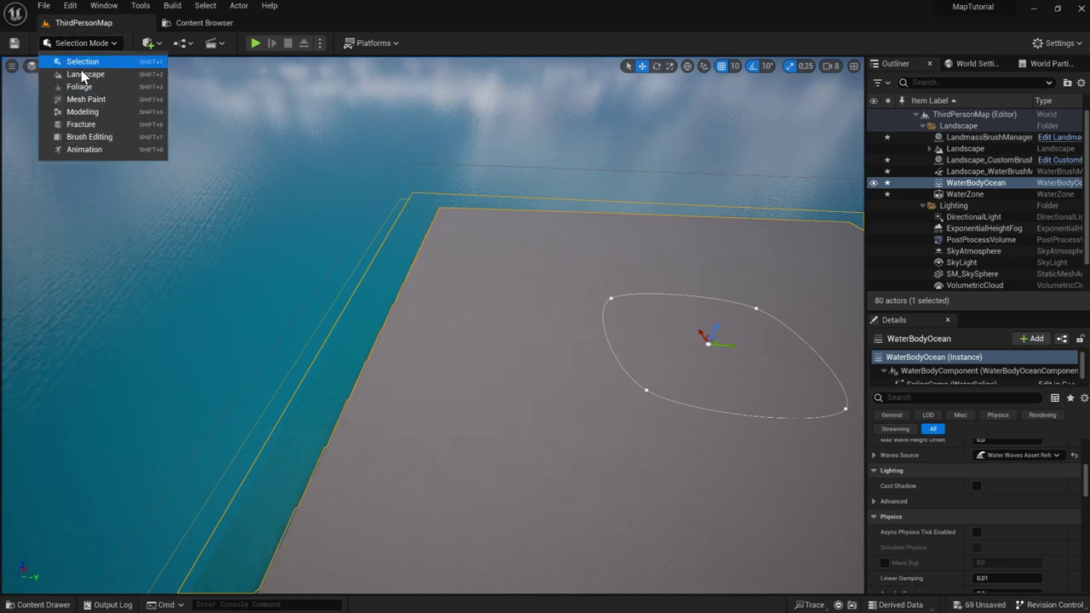
pyautogui.click(85, 75)
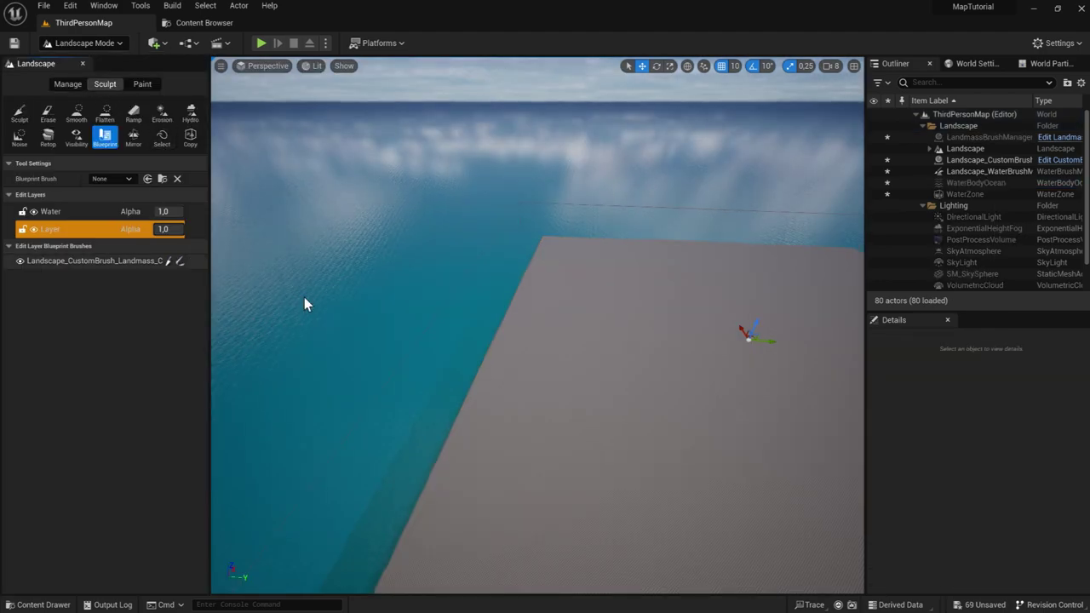
pyautogui.click(68, 262)
pyautogui.press('f')
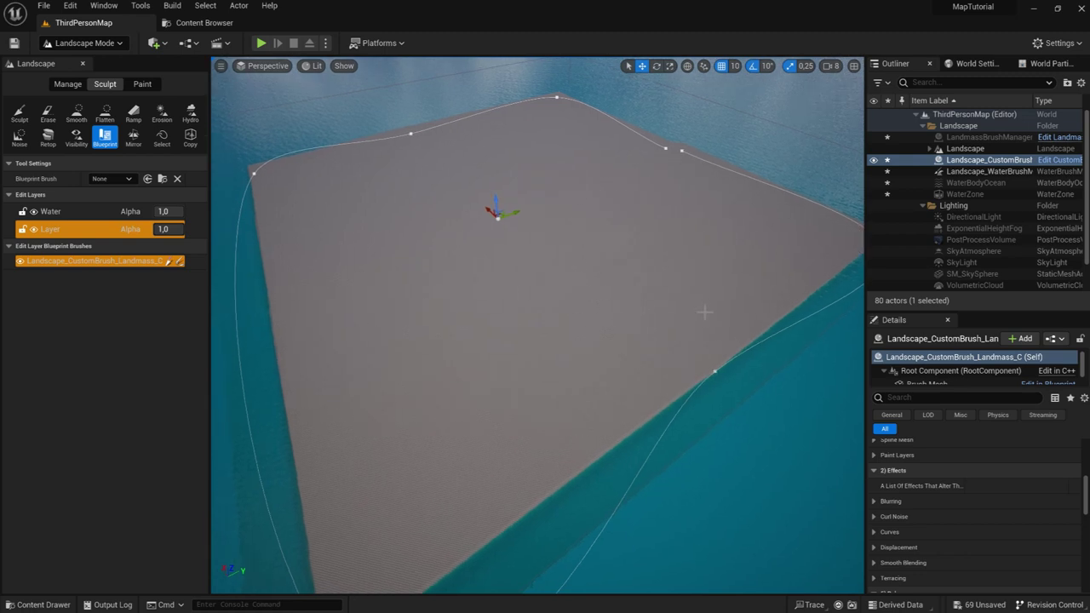
pyautogui.scroll(-5, 940, 461)
pyautogui.scroll(-2, 940, 461)
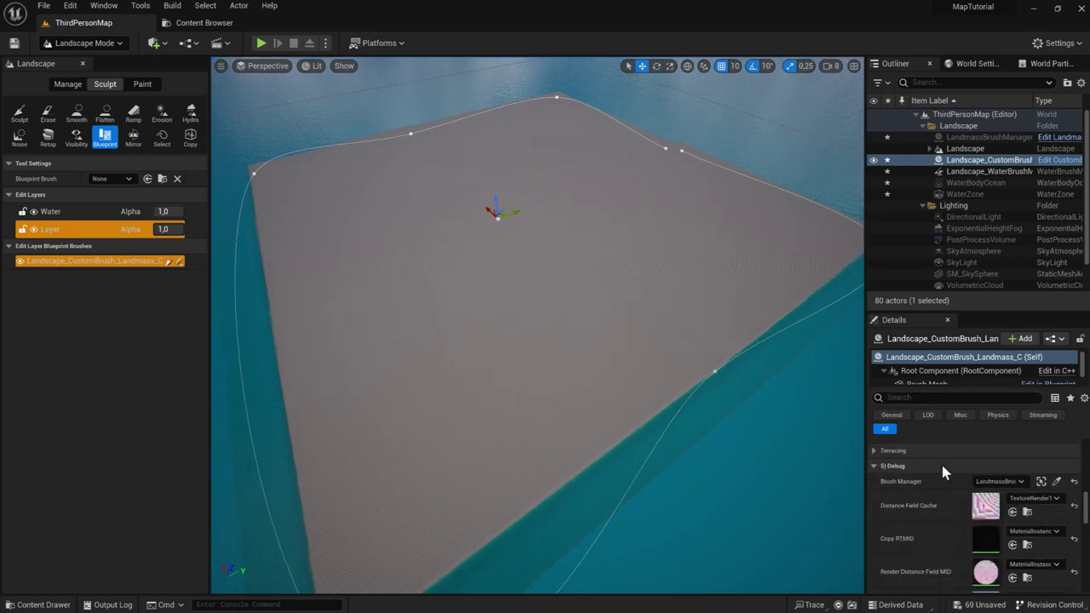
pyautogui.moveTo(897, 306); pyautogui.dragTo(905, 184)
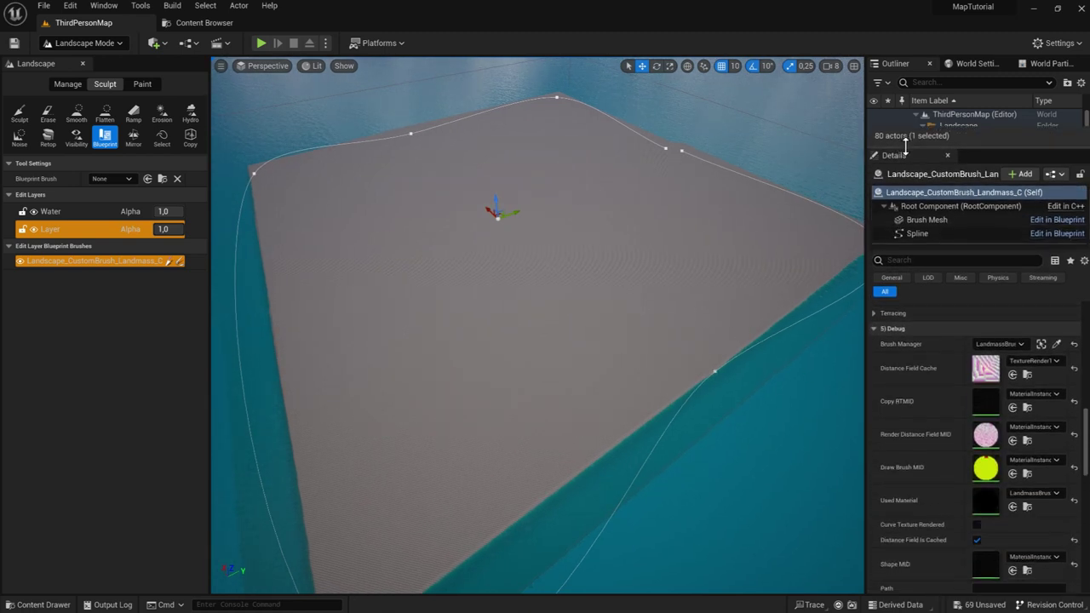
pyautogui.scroll(3, 956, 444)
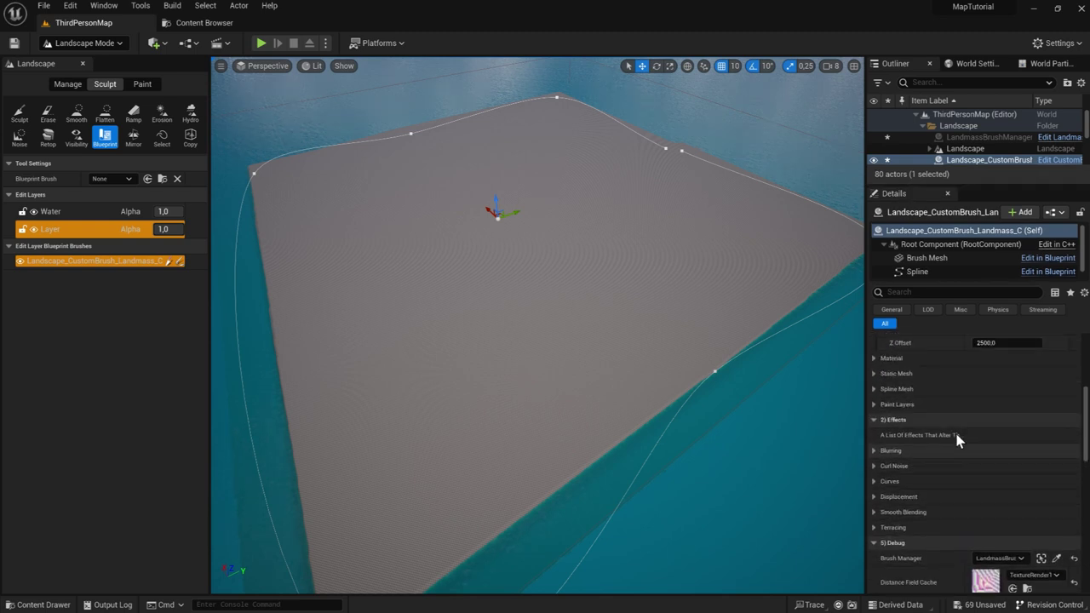
pyautogui.scroll(2, 957, 436)
pyautogui.scroll(2, 958, 436)
pyautogui.scroll(2, 959, 438)
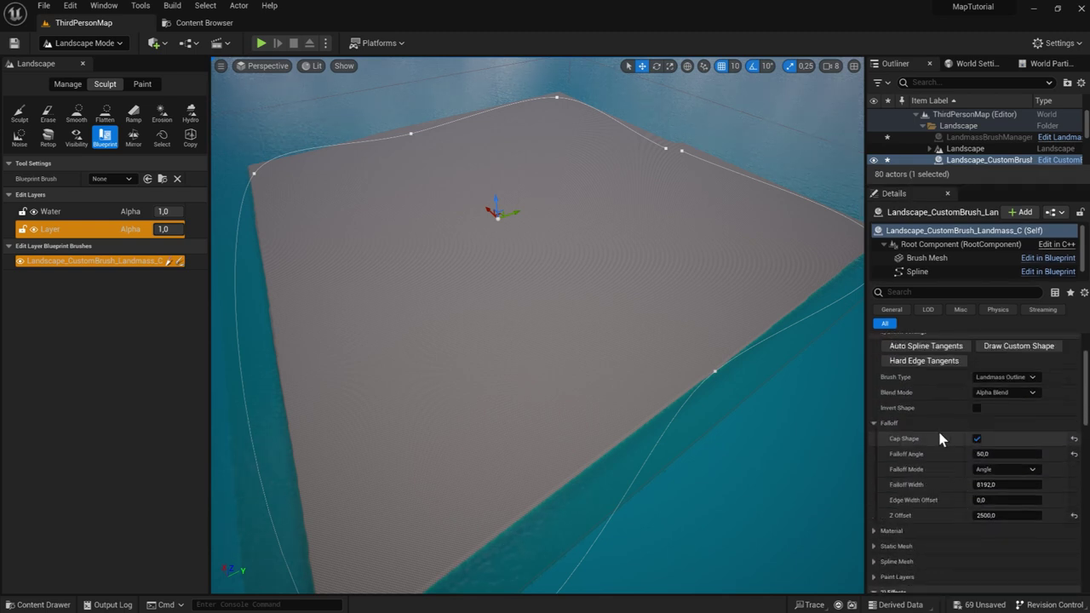
pyautogui.scroll(-3, 938, 428)
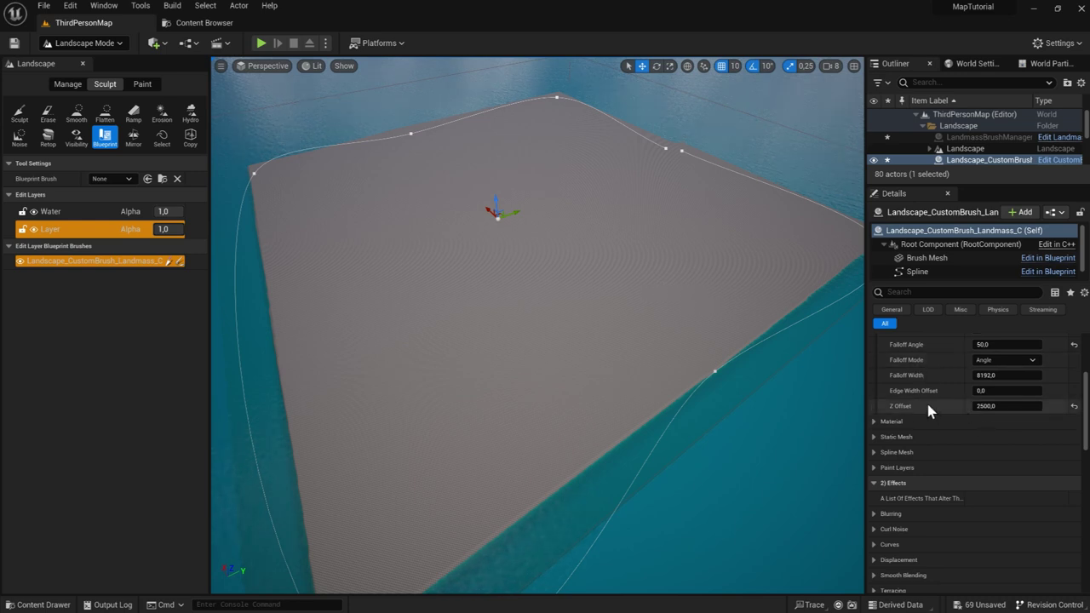
pyautogui.scroll(-1, 928, 410)
pyautogui.scroll(-1, 927, 404)
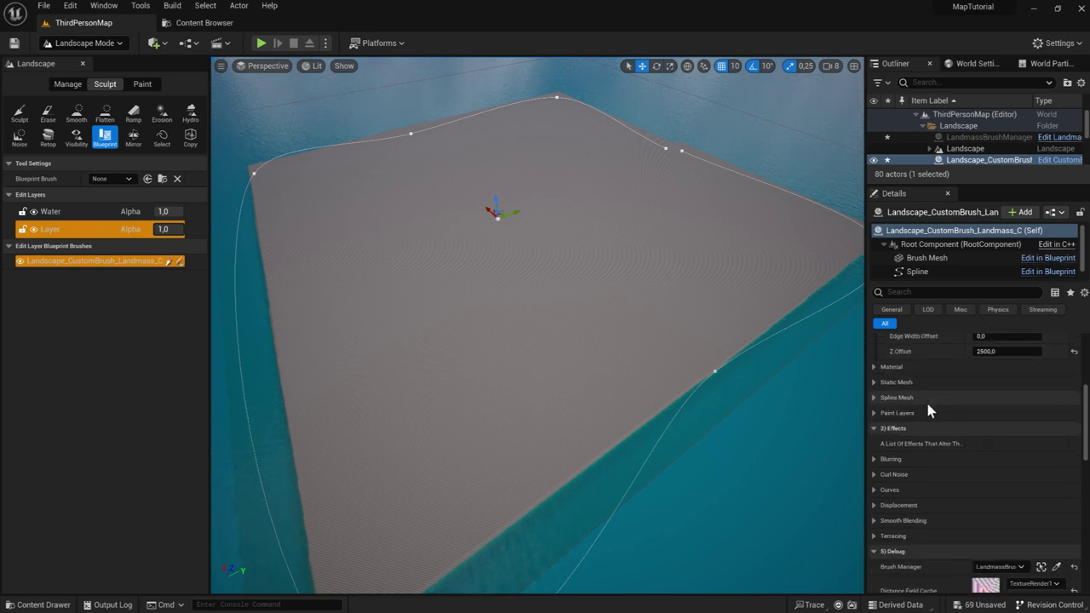
pyautogui.scroll(-1, 926, 399)
pyautogui.scroll(1, 927, 404)
pyautogui.scroll(1, 926, 400)
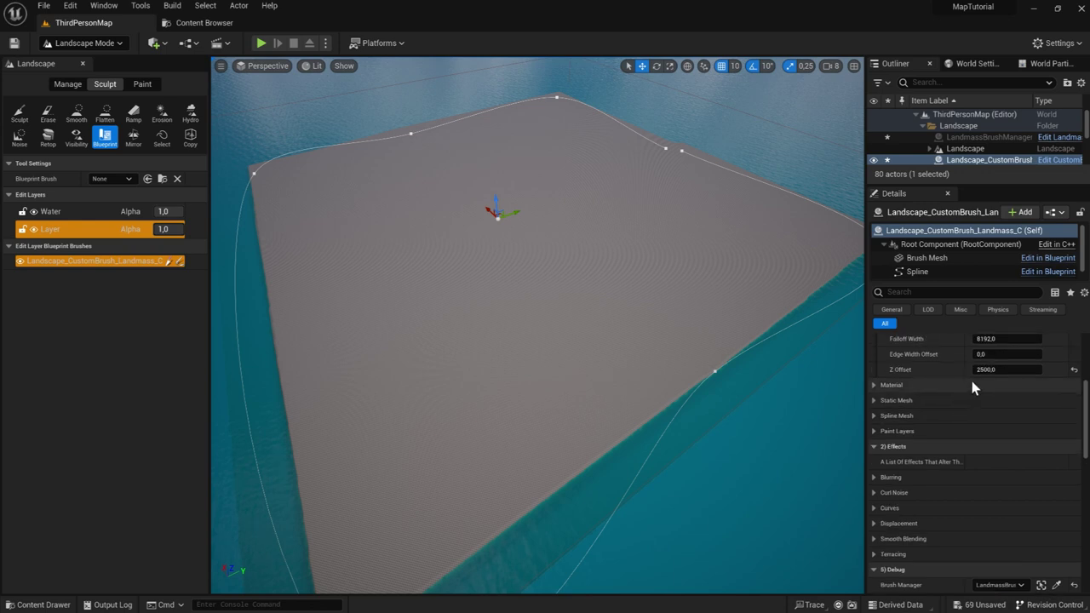
pyautogui.scroll(1, 936, 384)
pyautogui.scroll(1, 902, 389)
pyautogui.scroll(1, 914, 354)
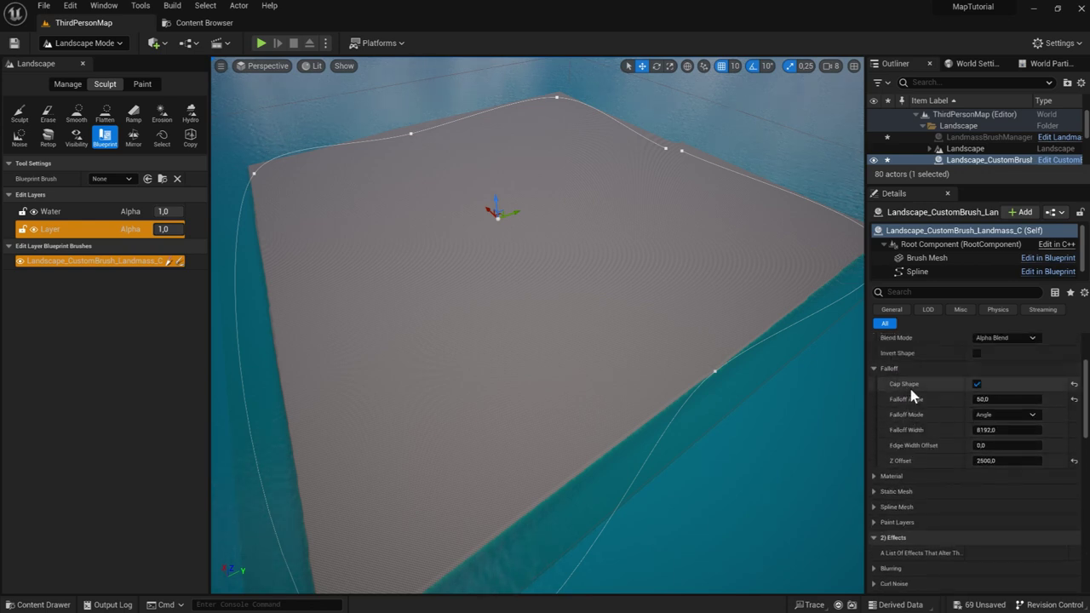
pyautogui.scroll(-1, 909, 385)
pyautogui.scroll(-2, 909, 386)
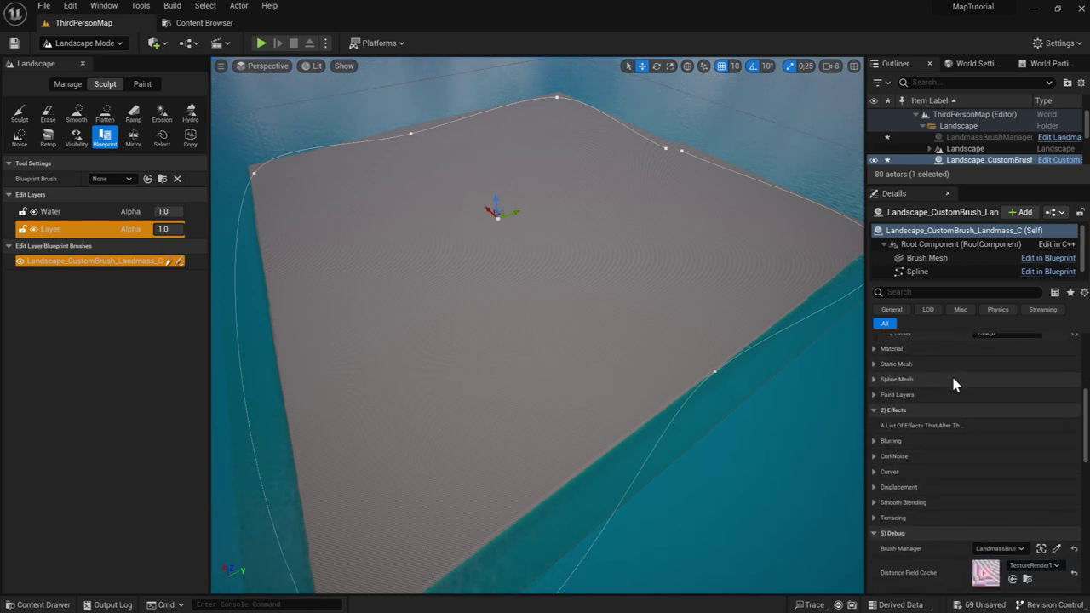
pyautogui.scroll(-1, 951, 353)
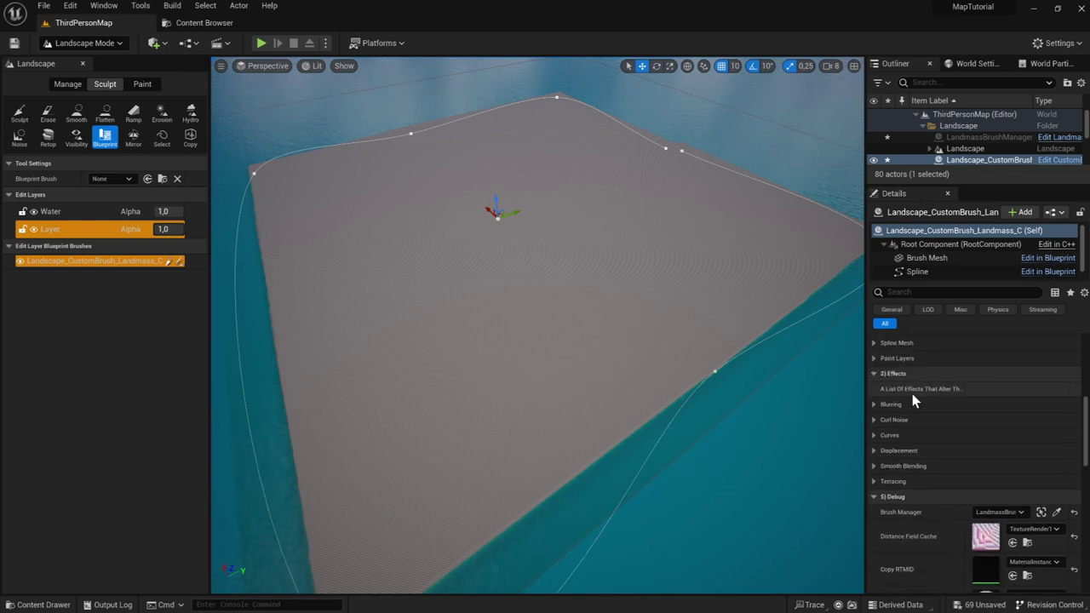
# Step: Show the landmass brush's Blurring settings (Blur Shape on, Blur Size 20) and view the island edge closer
pyautogui.click(879, 406)
pyautogui.scroll(-2, 879, 408)
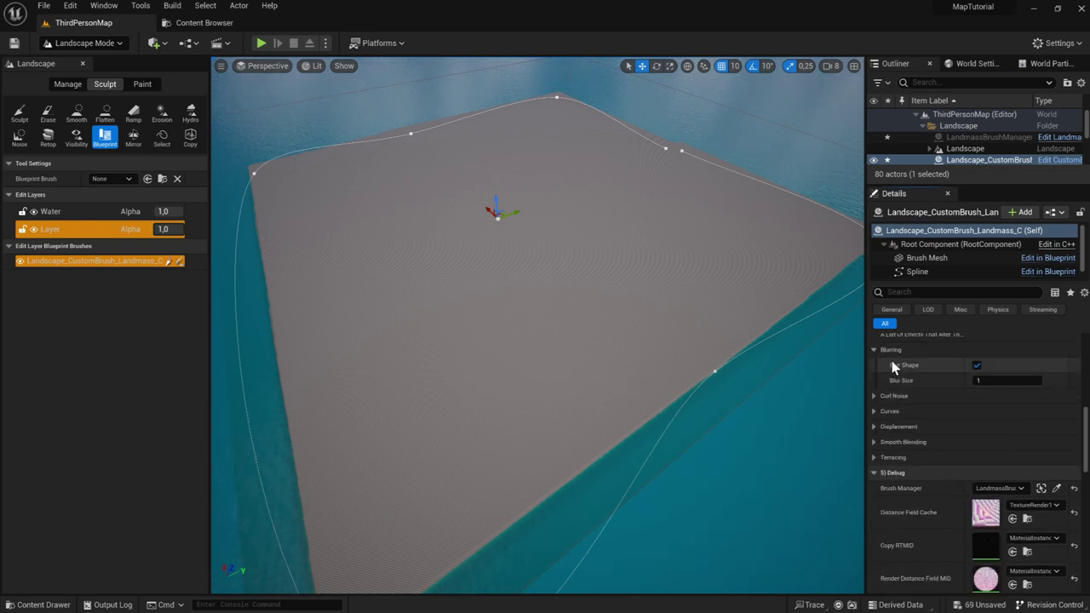
pyautogui.moveTo(744, 443); pyautogui.dragTo(532, 450, button='right')
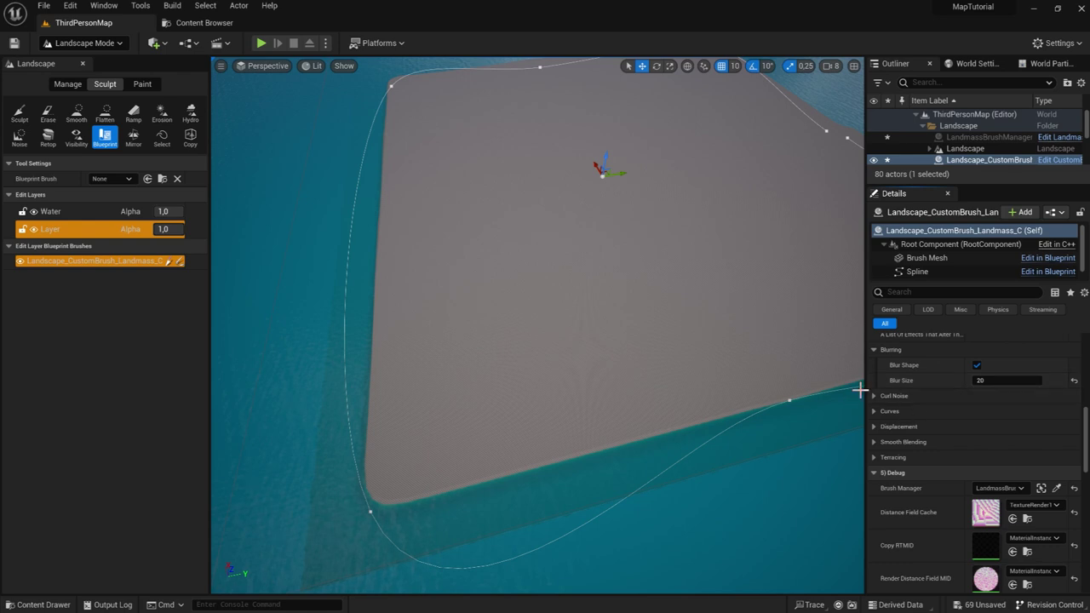
pyautogui.scroll(-1, 882, 416)
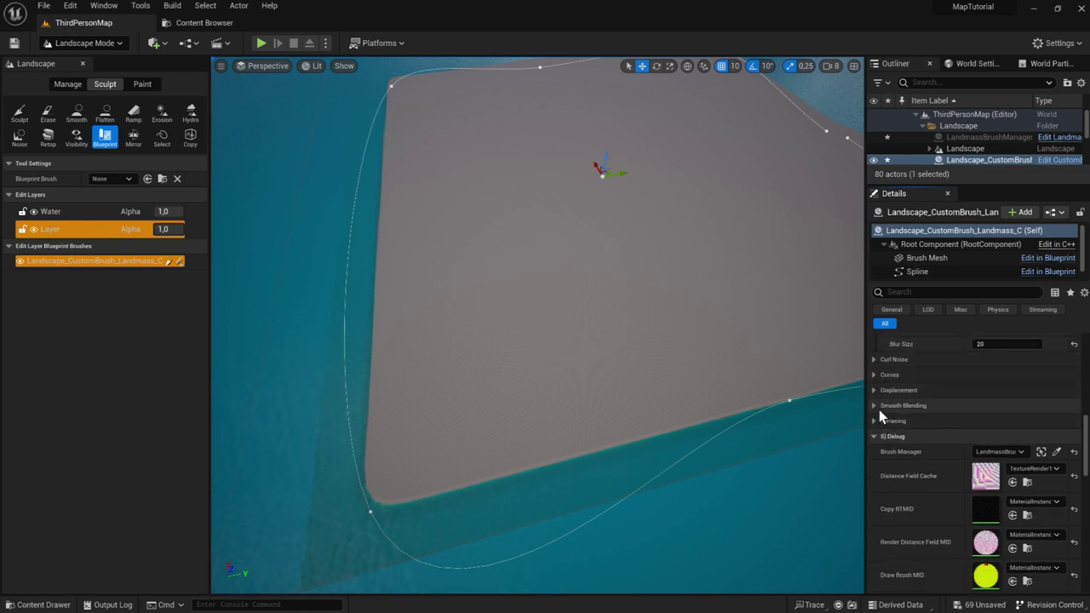
# Step: Expand the brush's Displacement settings (height 0, tiling 2, TilingNoise05) and fly down across the island surface
pyautogui.click(874, 391)
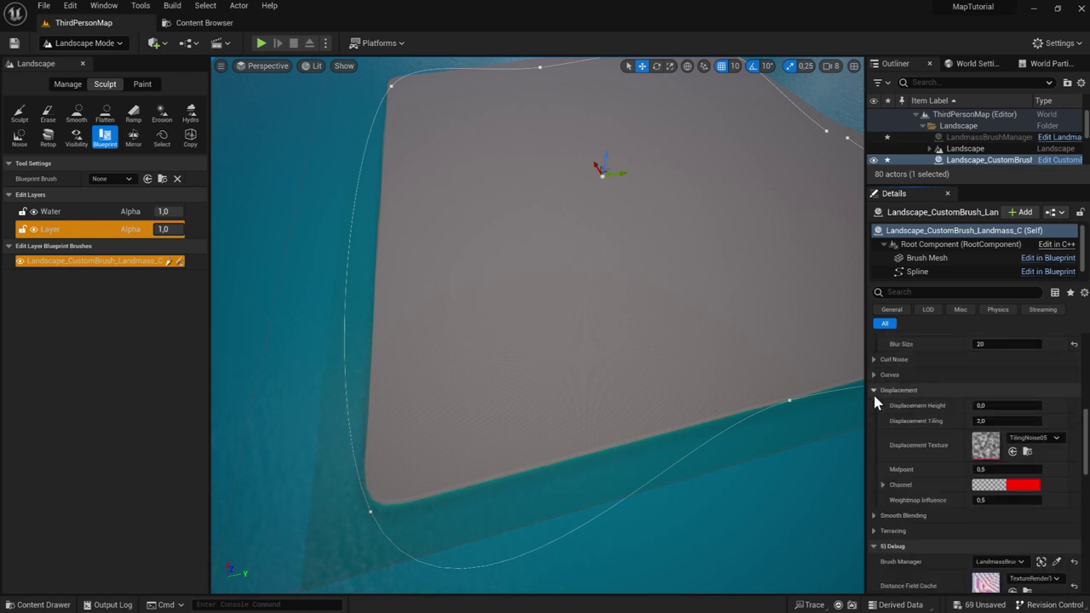
pyautogui.scroll(-1, 874, 399)
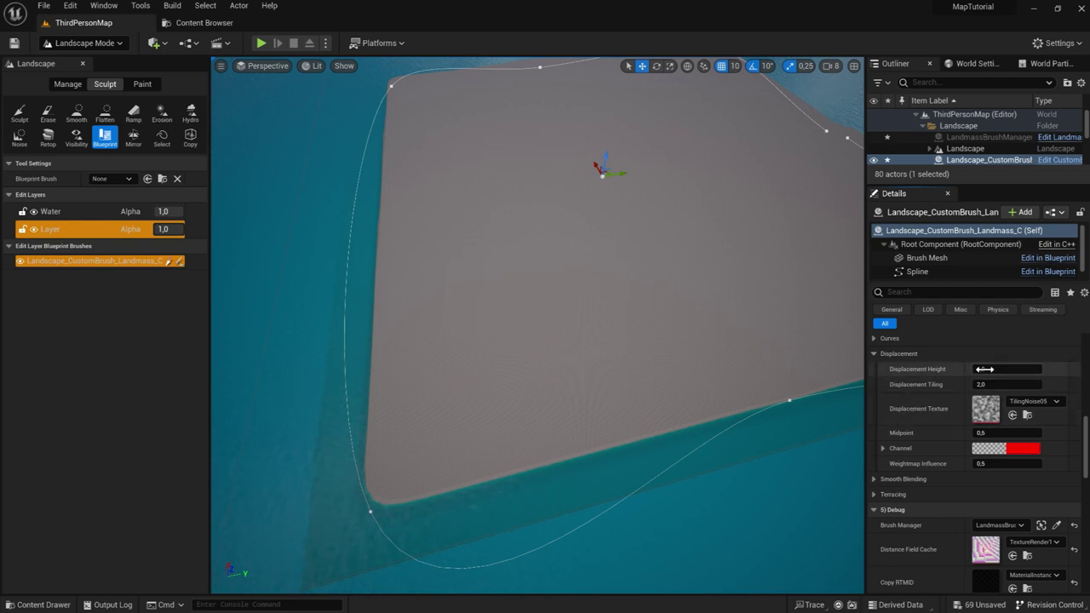
pyautogui.moveTo(545, 341); pyautogui.dragTo(562, 256)
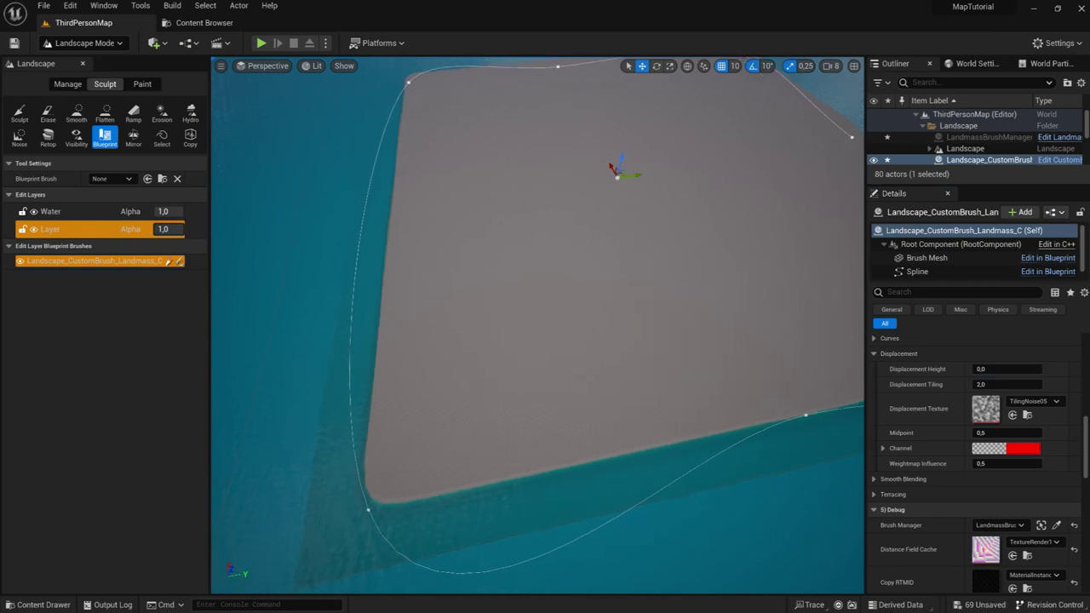
pyautogui.moveTo(545, 341); pyautogui.dragTo(545, 222, button='right')
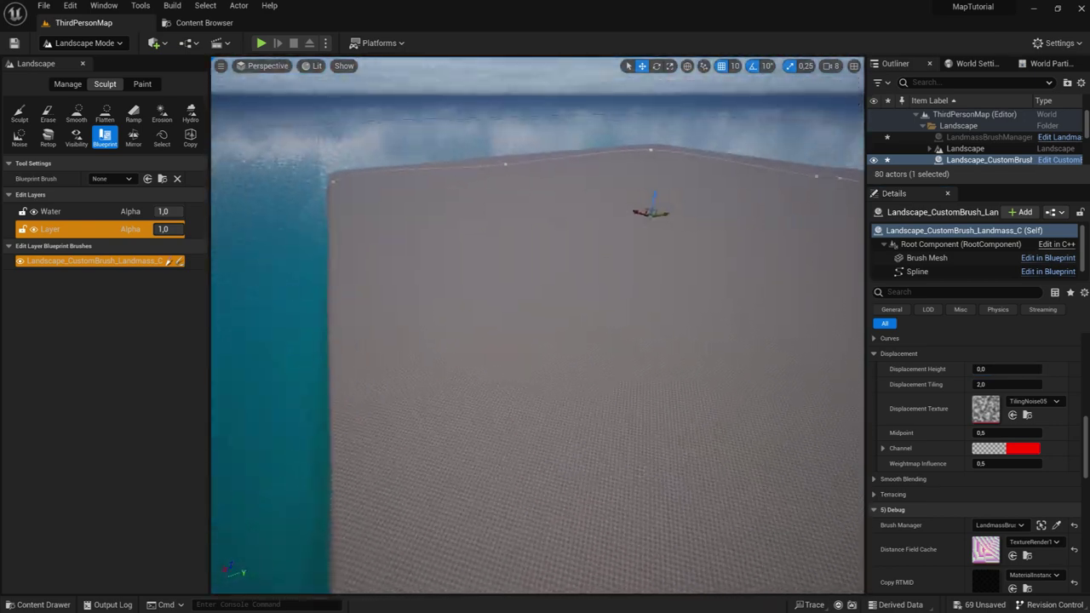
pyautogui.moveTo(544, 340); pyautogui.dragTo(519, 306, button='right')
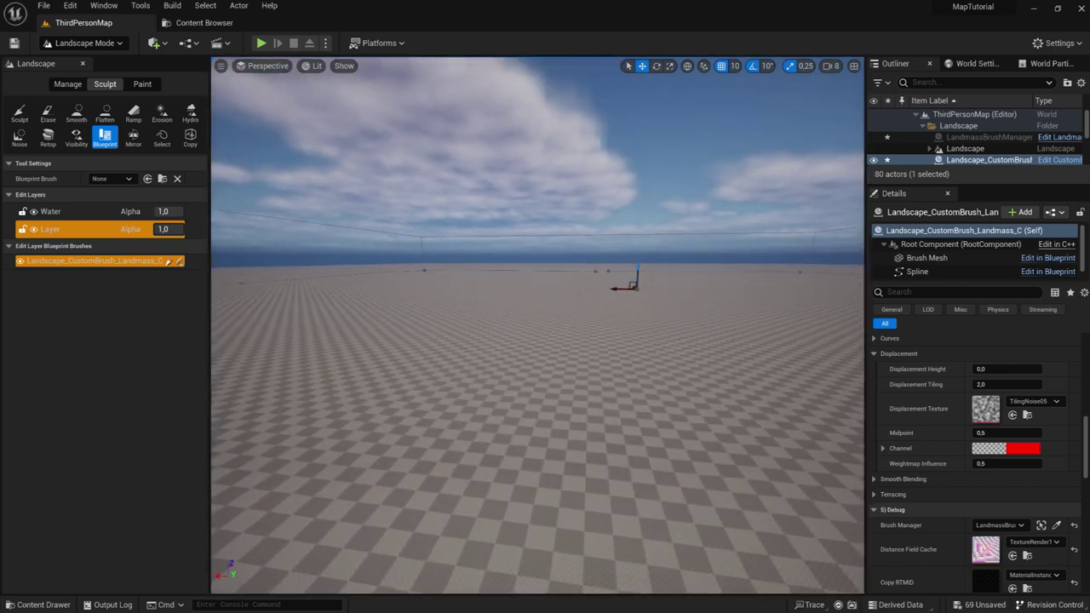
pyautogui.moveTo(545, 341)
pyautogui.mouseDown(button='right')
pyautogui.moveTo(596, 340)
pyautogui.moveTo(544, 328)
pyautogui.mouseUp(button='right')
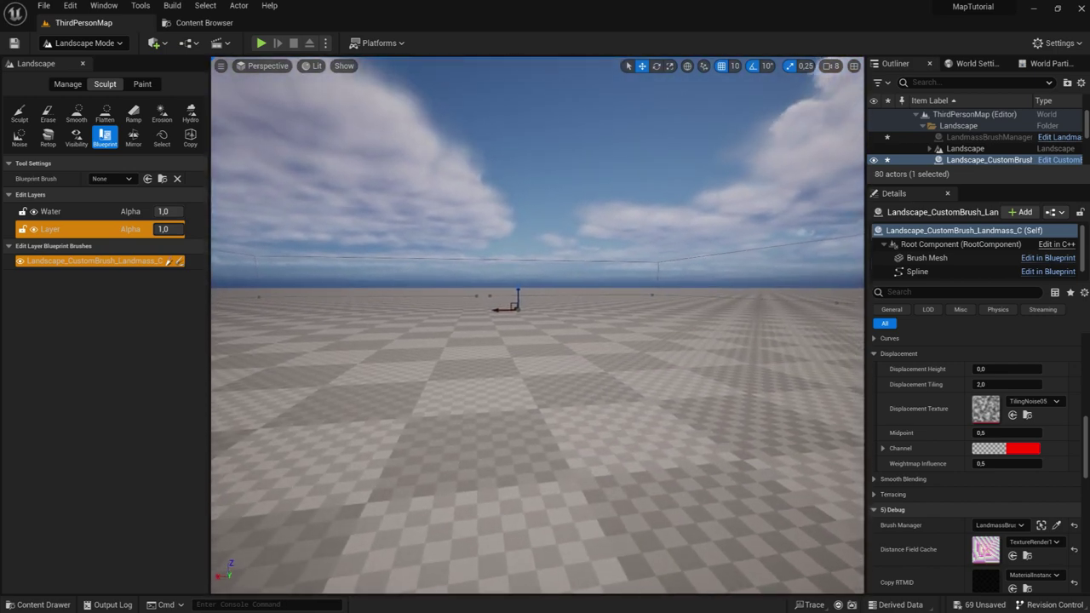
# Step: Set the landmass brush's Displacement Height to 500, then lower it to 300
pyautogui.click(1009, 368)
pyautogui.write('500')
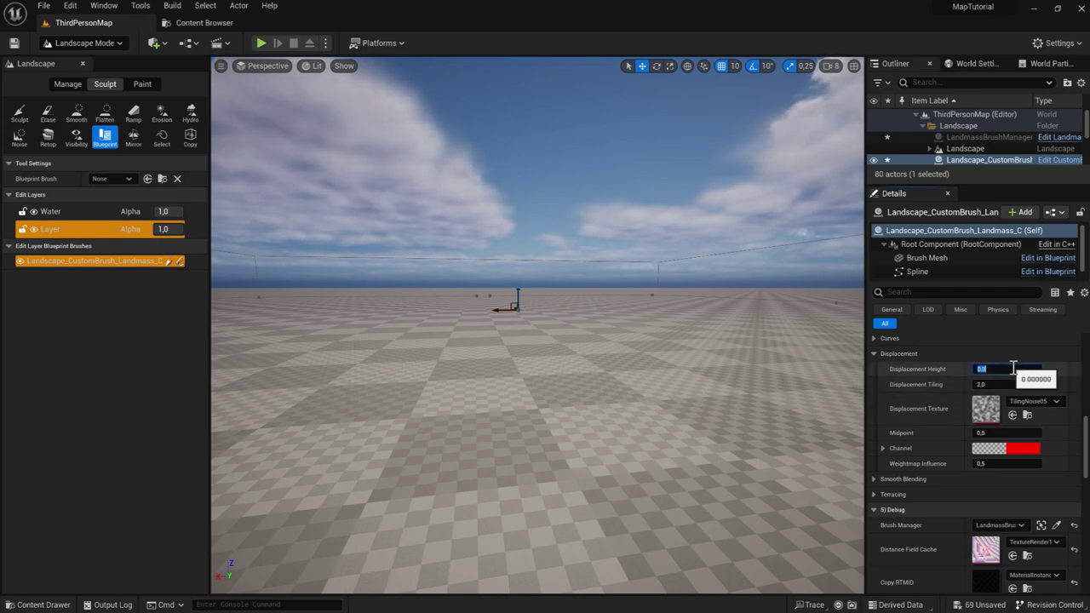
pyautogui.press('Return')
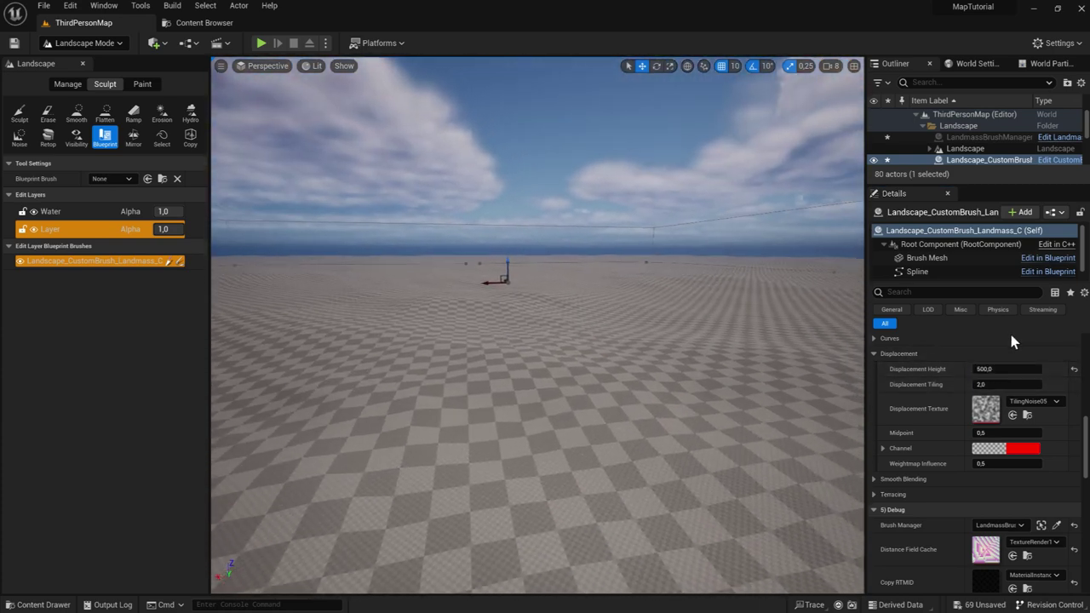
pyautogui.click(1013, 369)
pyautogui.write('300')
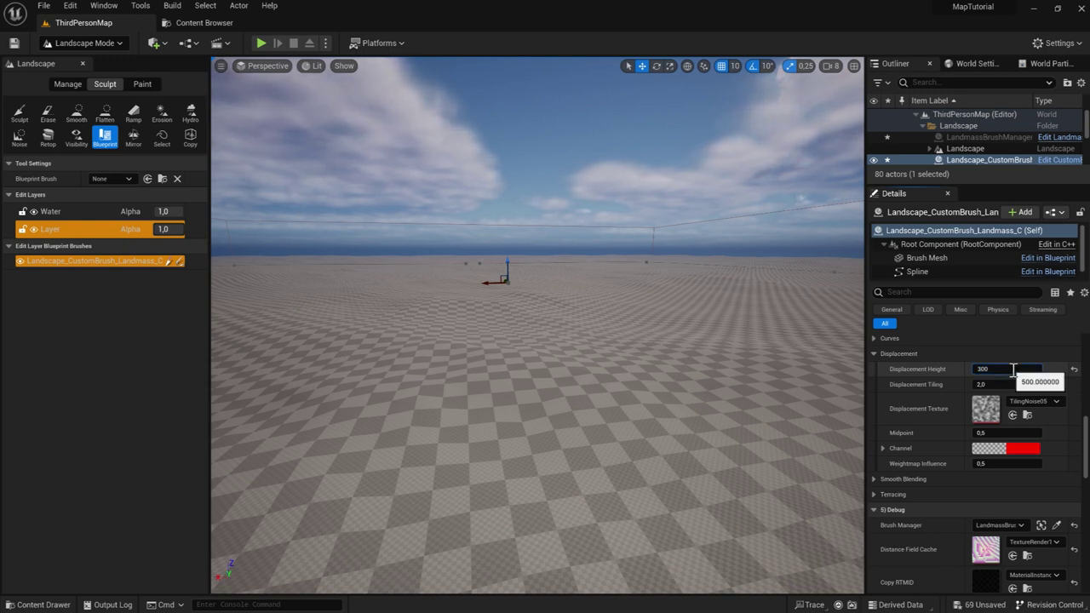
pyautogui.press('Return')
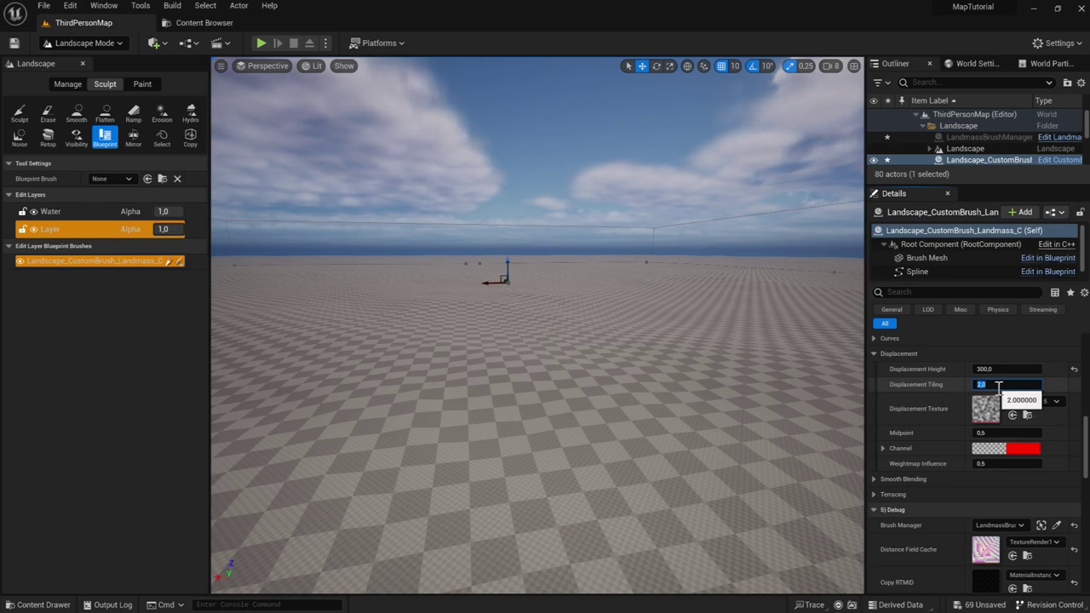
# Step: Try Displacement Tiling 3, 5 and 0.5, settle on 3, and inspect the bumpy terrain
pyautogui.write('3')
pyautogui.press('Return')
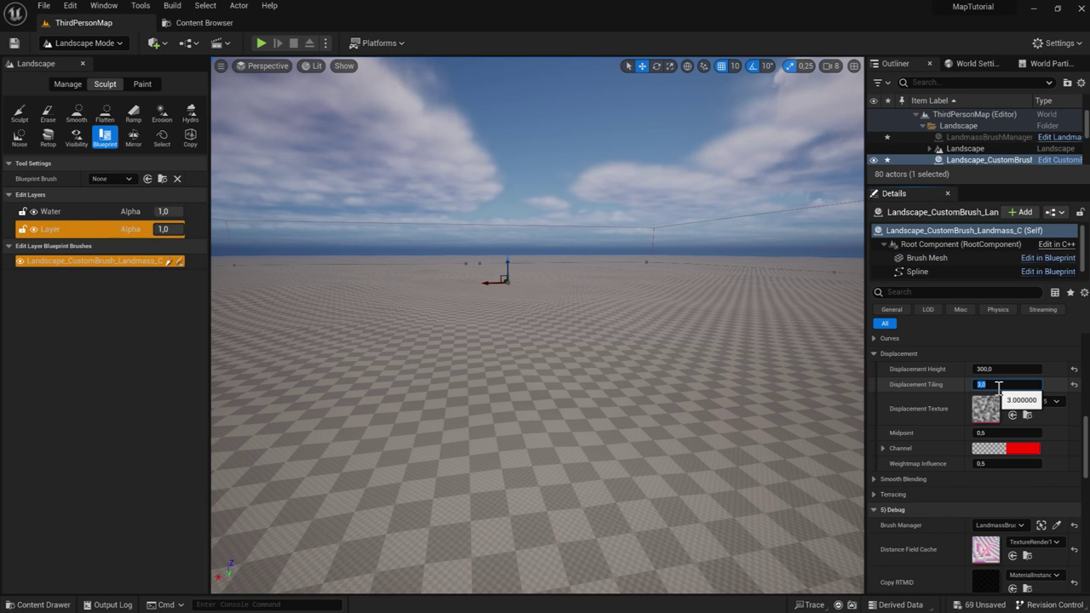
pyautogui.write('5')
pyautogui.press('Return')
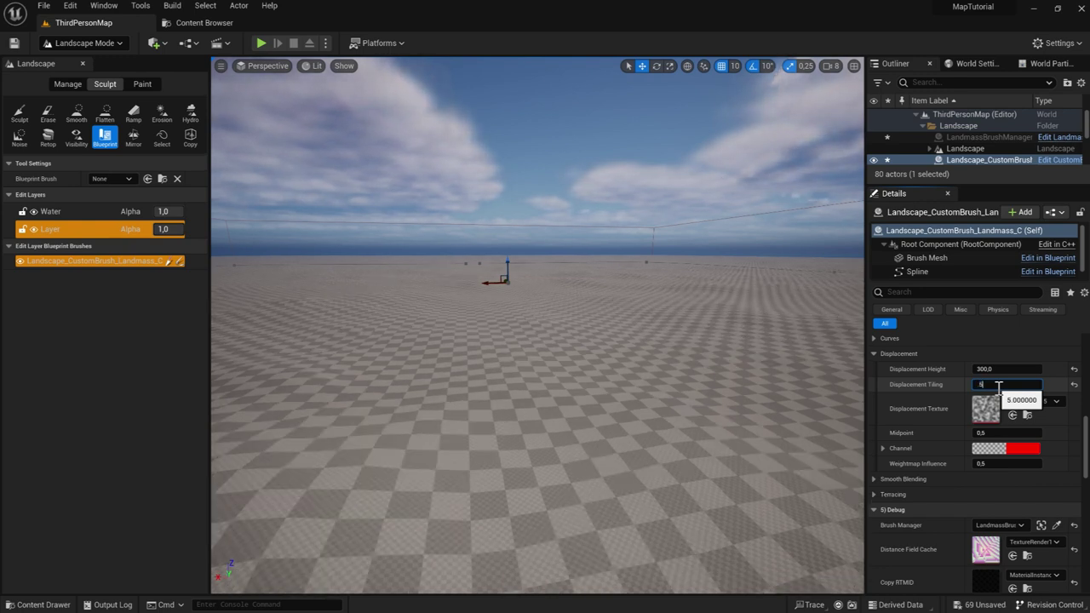
pyautogui.write('0.5')
pyautogui.press('Return')
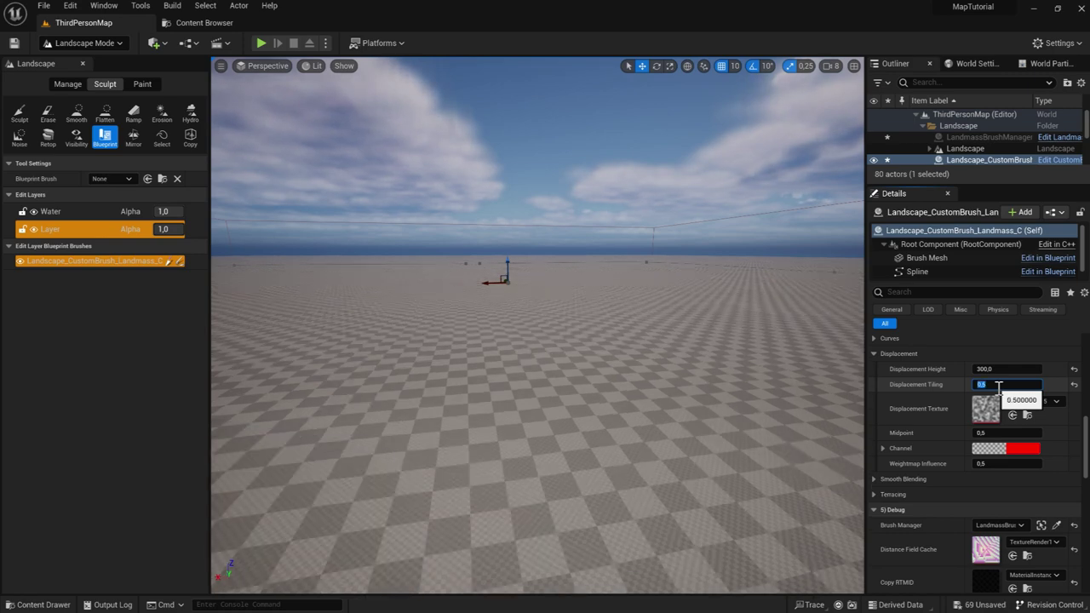
pyautogui.press('Return')
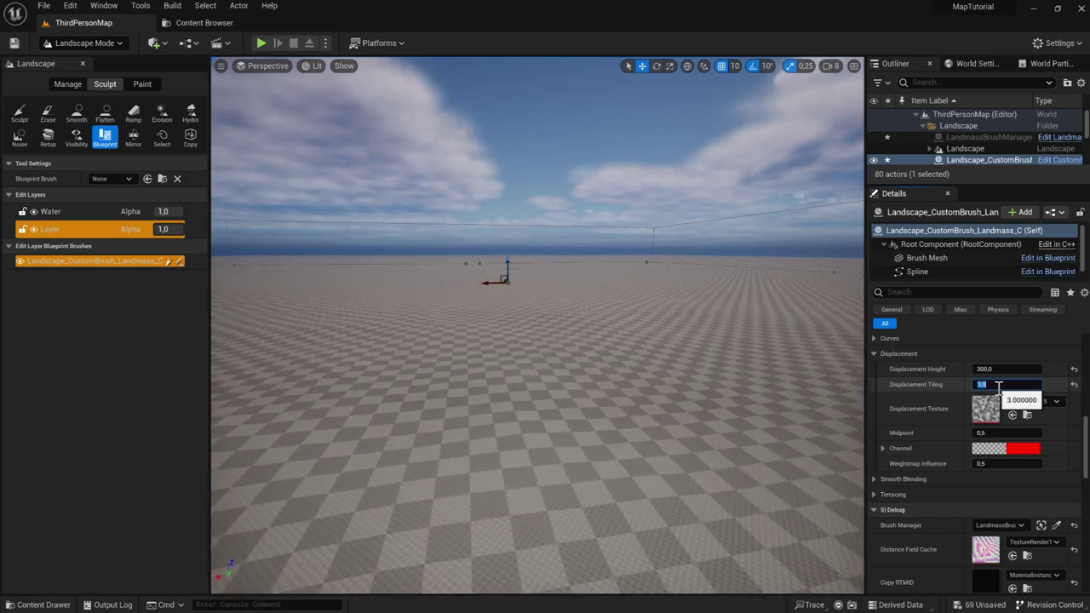
pyautogui.moveTo(816, 409); pyautogui.dragTo(815, 409, button='right')
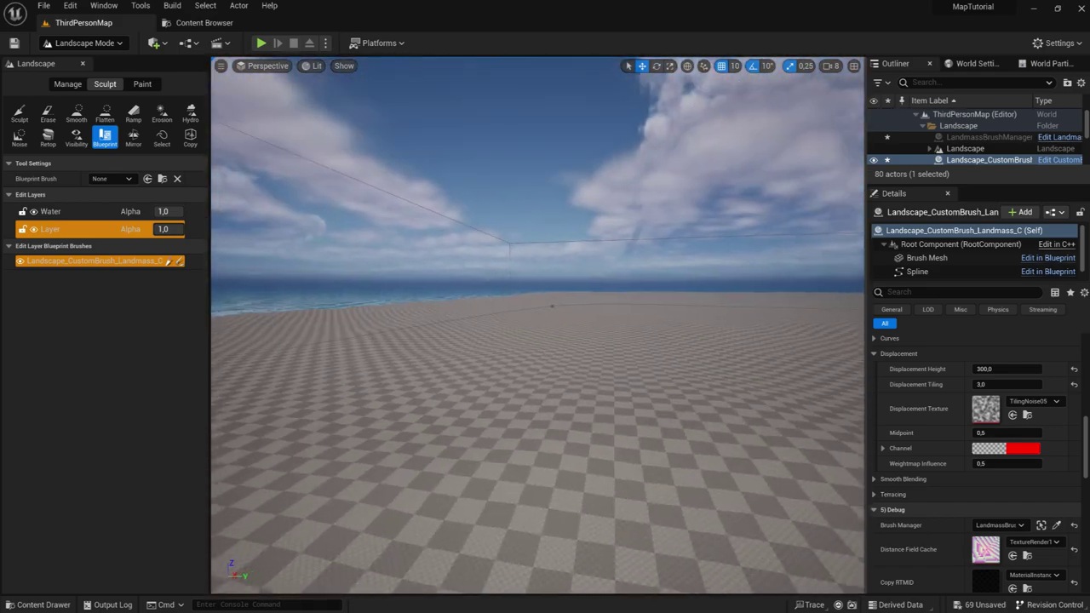
pyautogui.moveTo(816, 408); pyautogui.dragTo(431, 47, button='right')
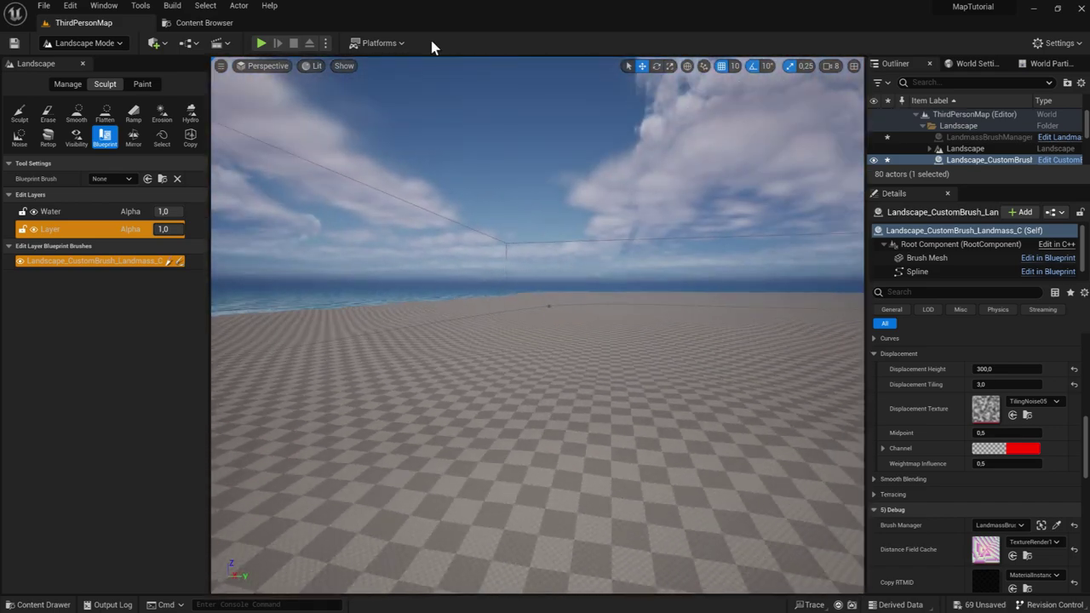
pyautogui.click(86, 45)
# Step: Switch to Selection Mode and focus the viewport on the PlayerStart near the shoreline
pyautogui.click(98, 65)
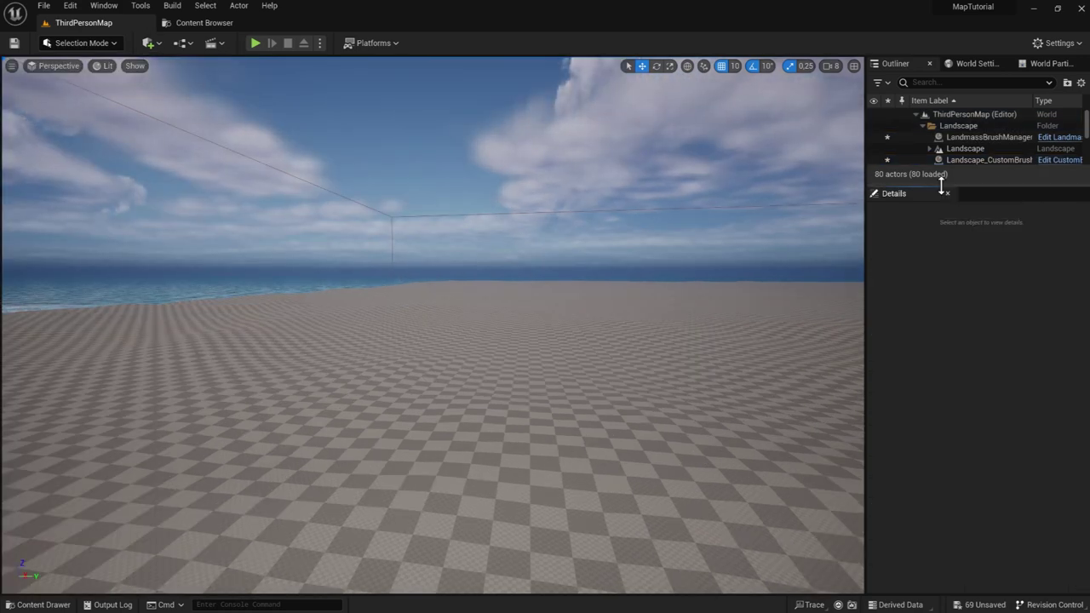
pyautogui.moveTo(942, 182); pyautogui.dragTo(950, 390)
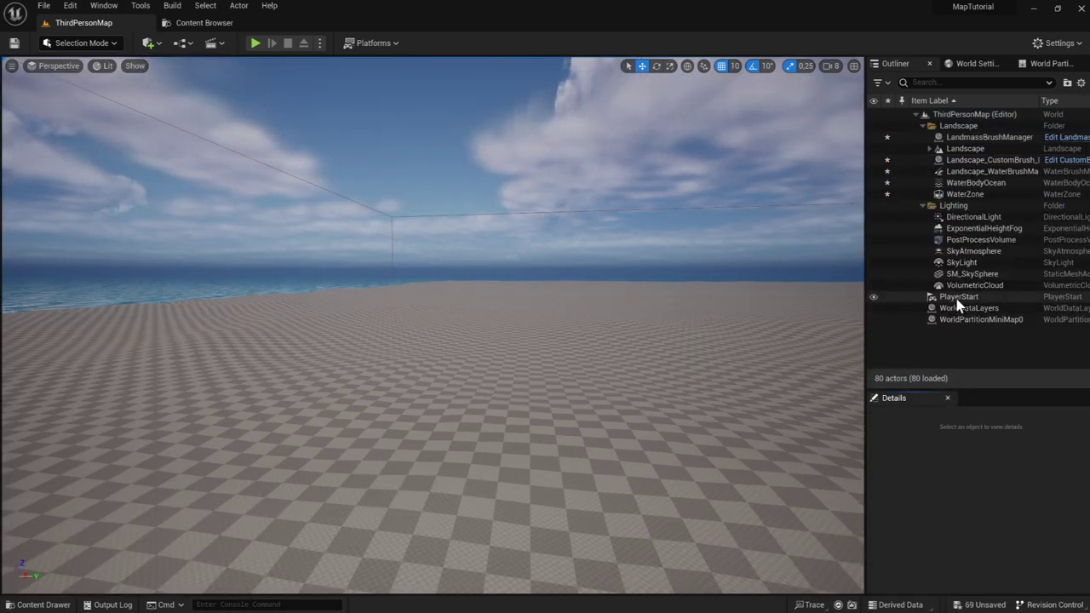
pyautogui.click(957, 297)
pyautogui.moveTo(704, 305); pyautogui.dragTo(721, 212, button='right')
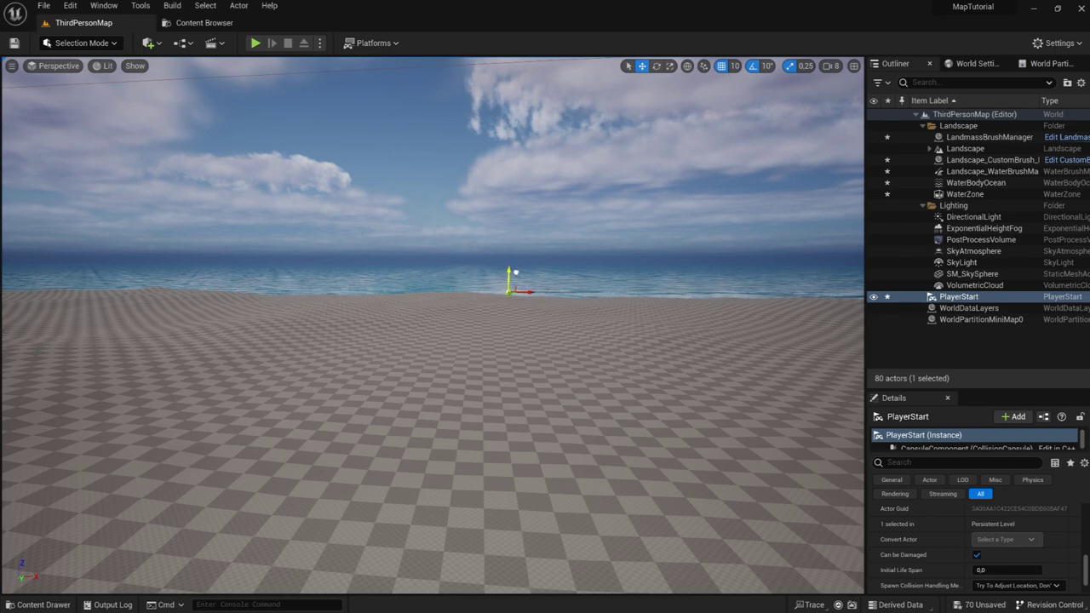
pyautogui.doubleClick(945, 298)
pyautogui.moveTo(681, 318); pyautogui.dragTo(661, 318, button='right')
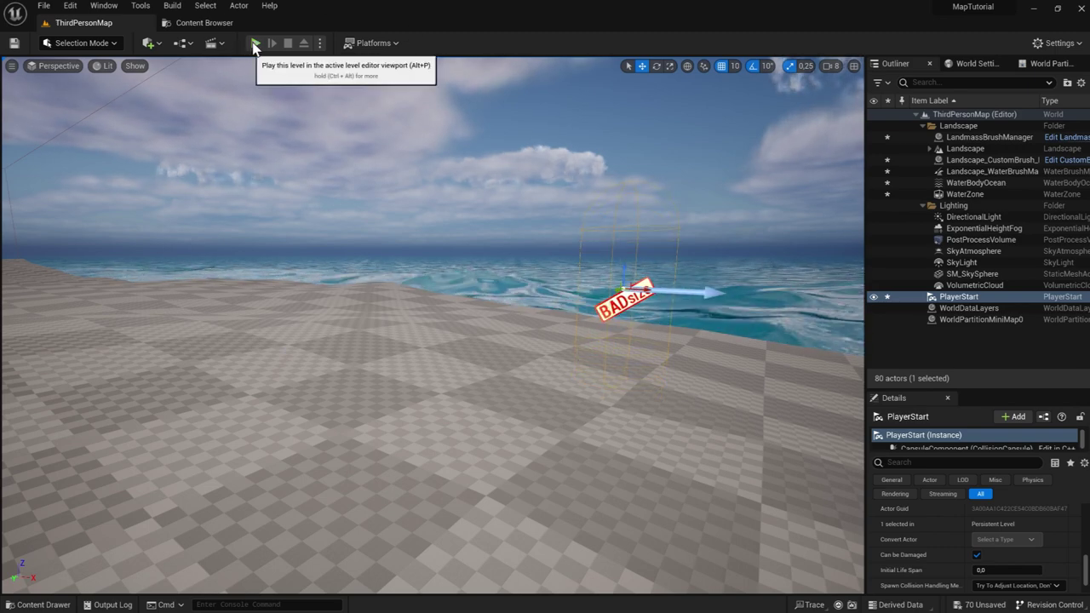
# Step: Play-test the character running through the ocean and jumping onto the checkered slope, then stop playing
pyautogui.click(255, 43)
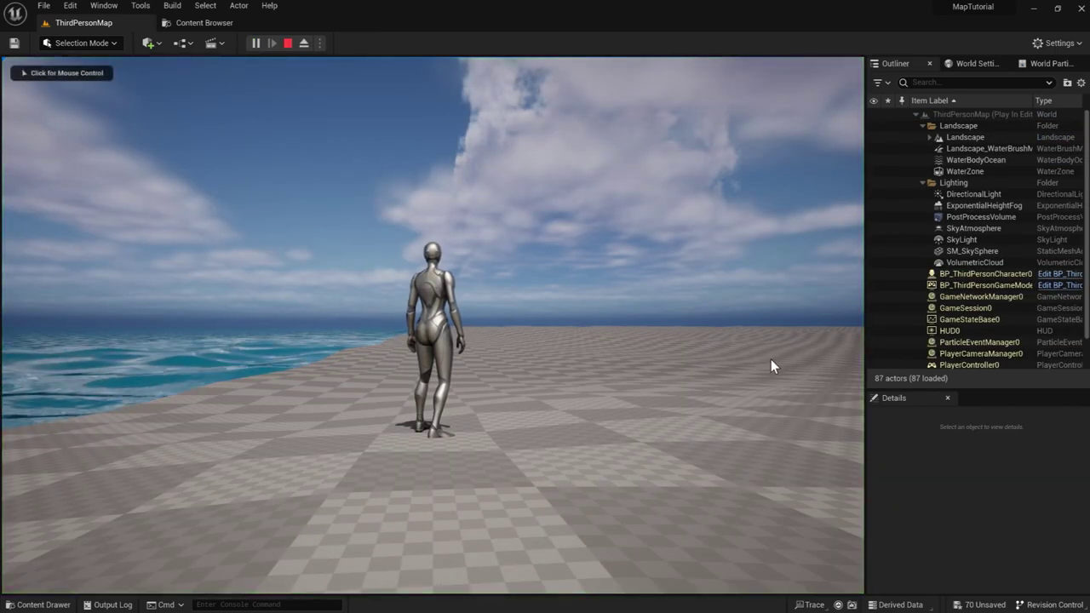
pyautogui.press('w')
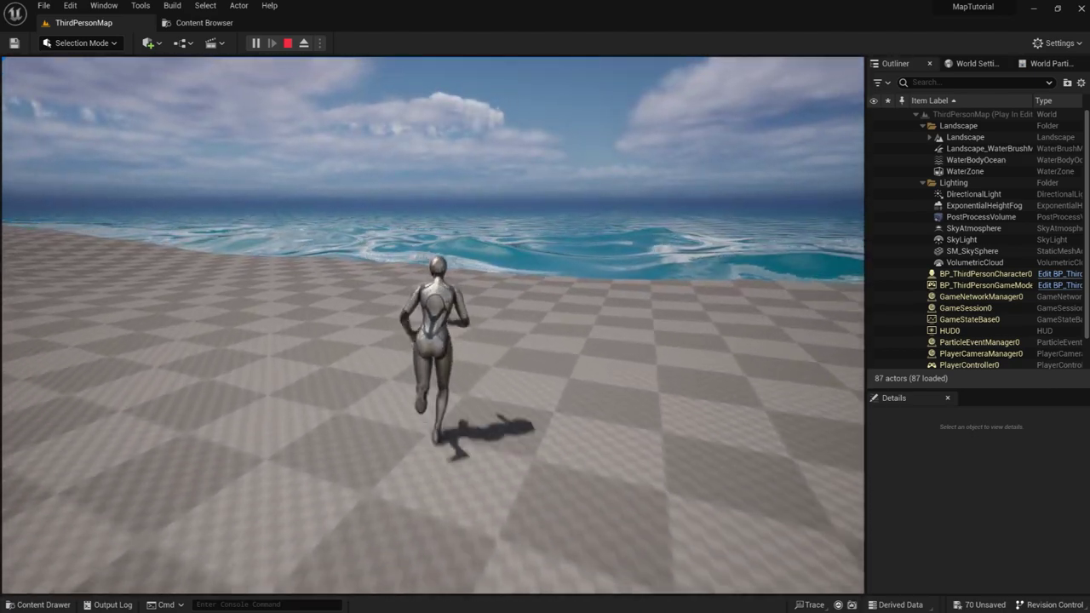
pyautogui.press('w')
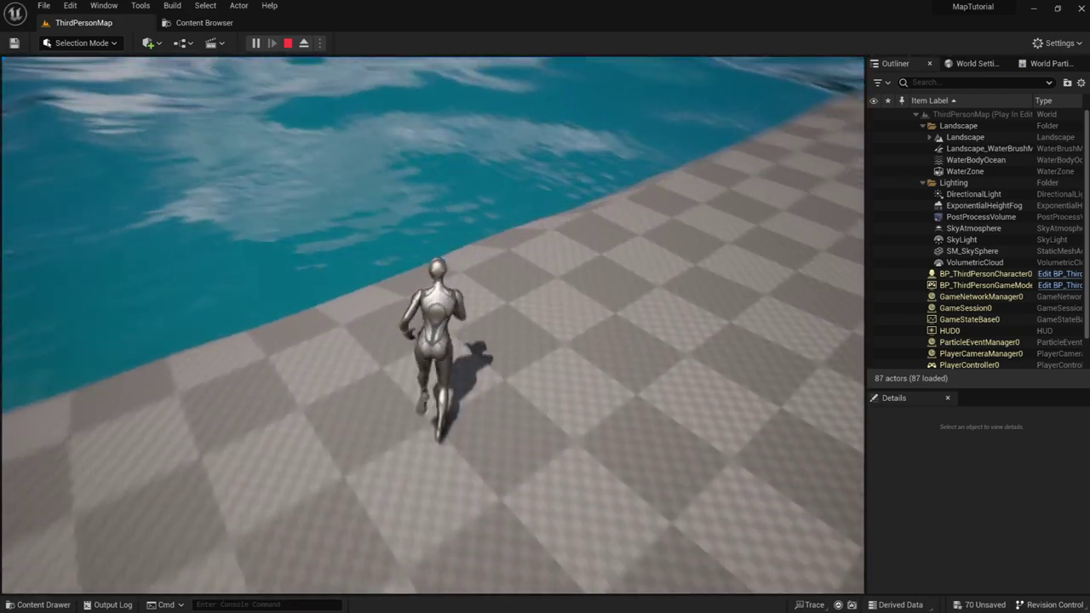
pyautogui.press('w')
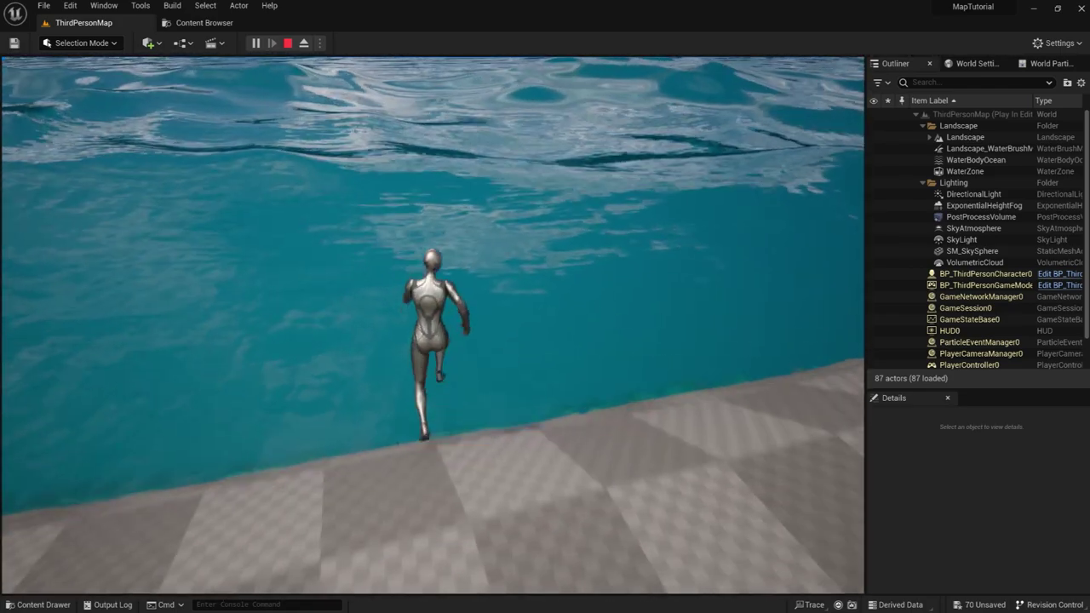
pyautogui.press('w')
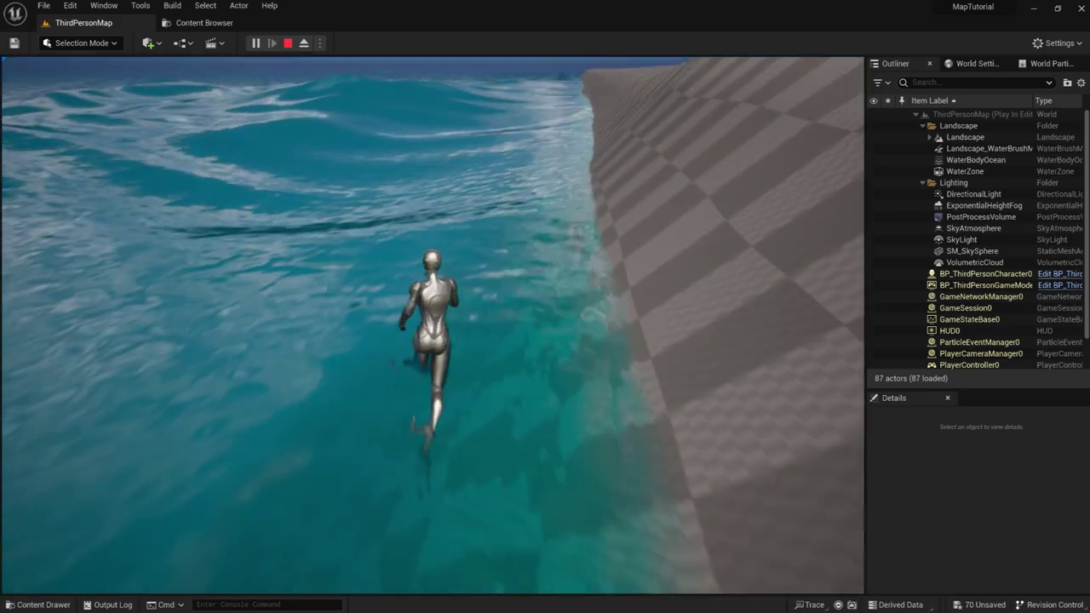
pyautogui.press('w')
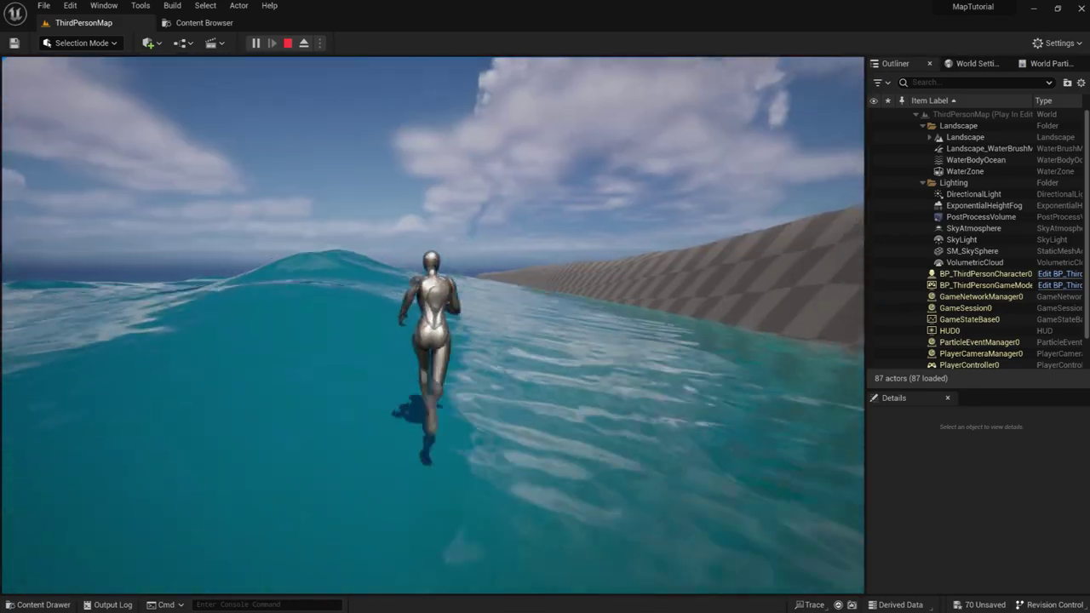
pyautogui.press('w')
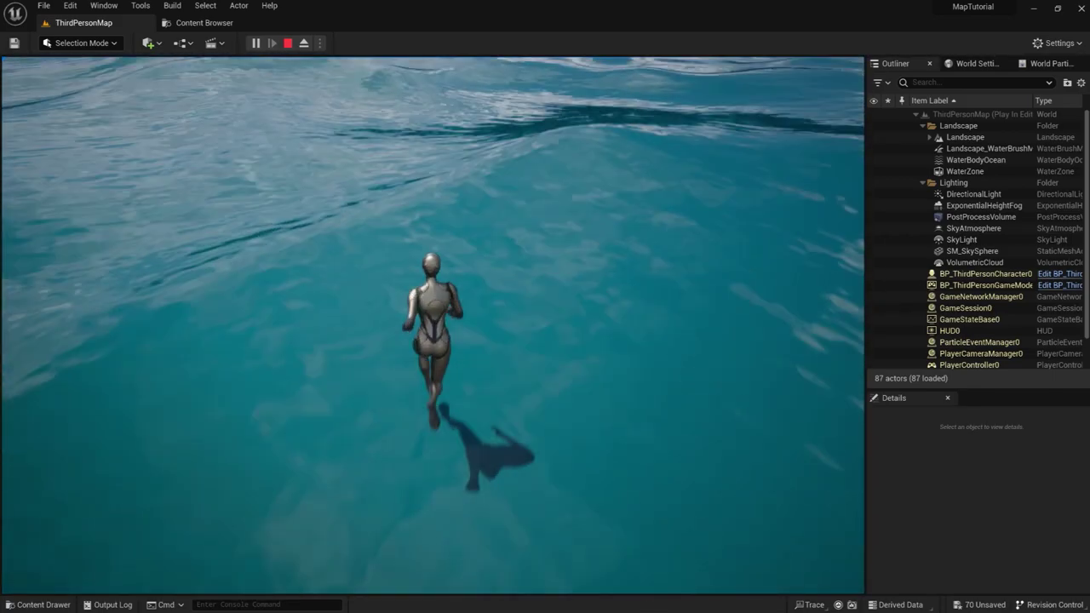
pyautogui.press('w')
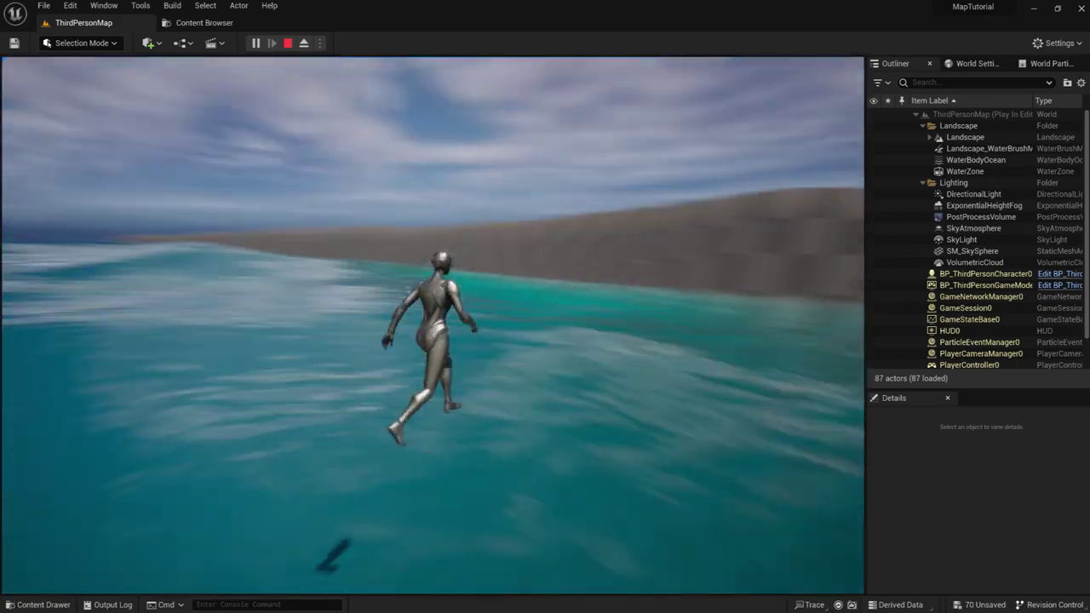
pyautogui.press('w')
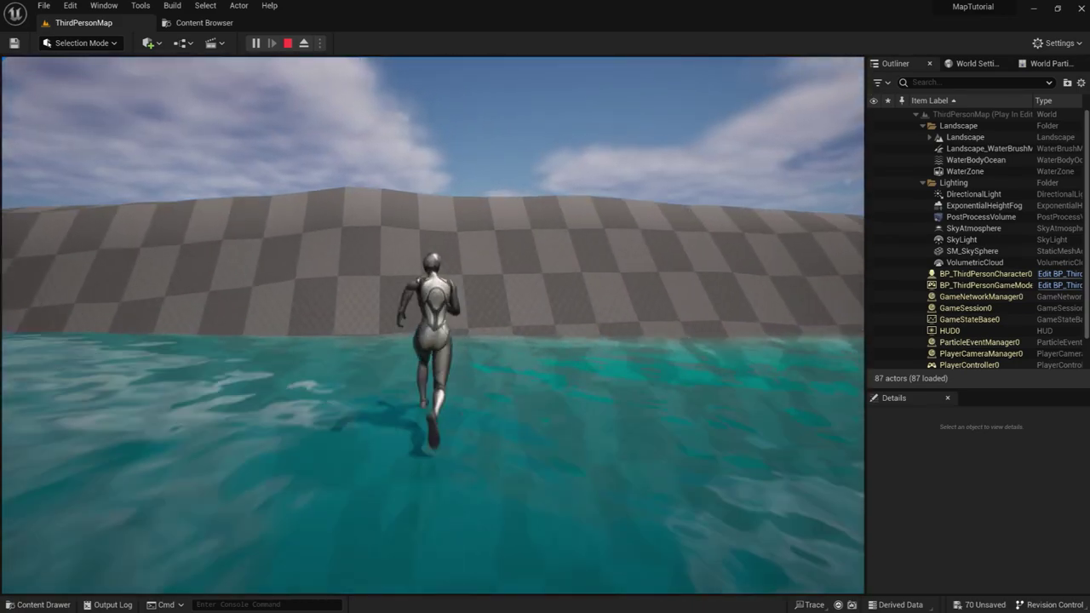
pyautogui.press('space')
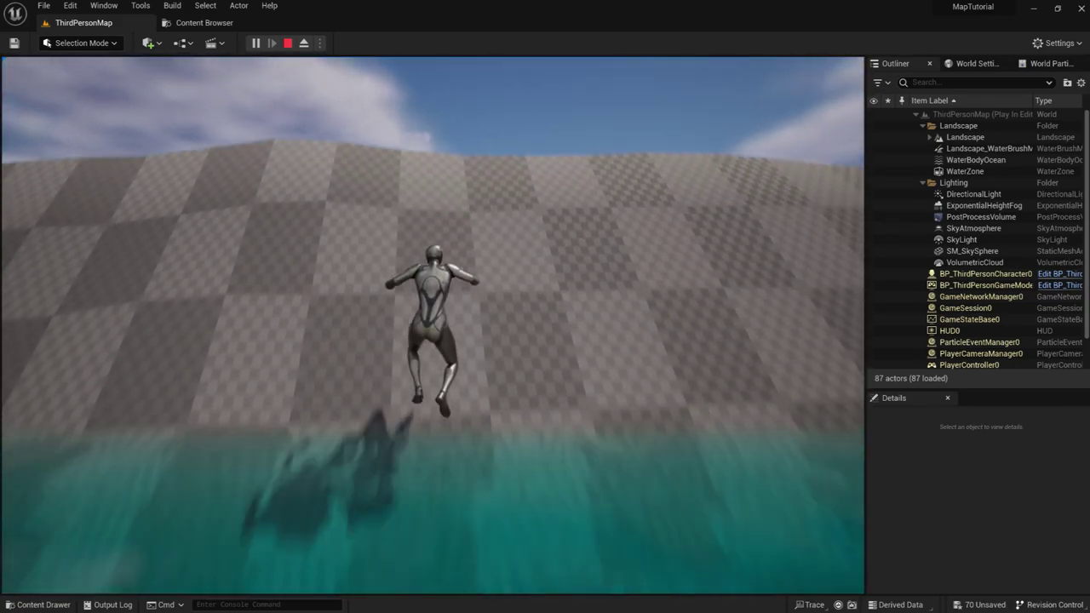
pyautogui.press('Escape')
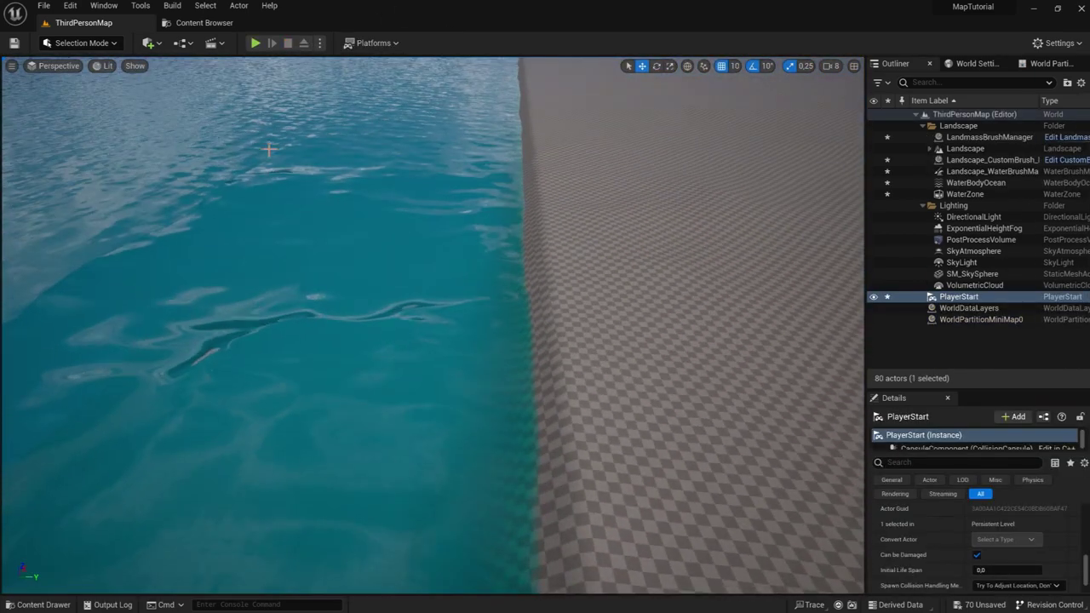
# Step: Deselect the player start, select WaterBodyOcean and enlarge its Details panel
pyautogui.press('Escape')
pyautogui.moveTo(260, 157); pyautogui.dragTo(260, 128, button='right')
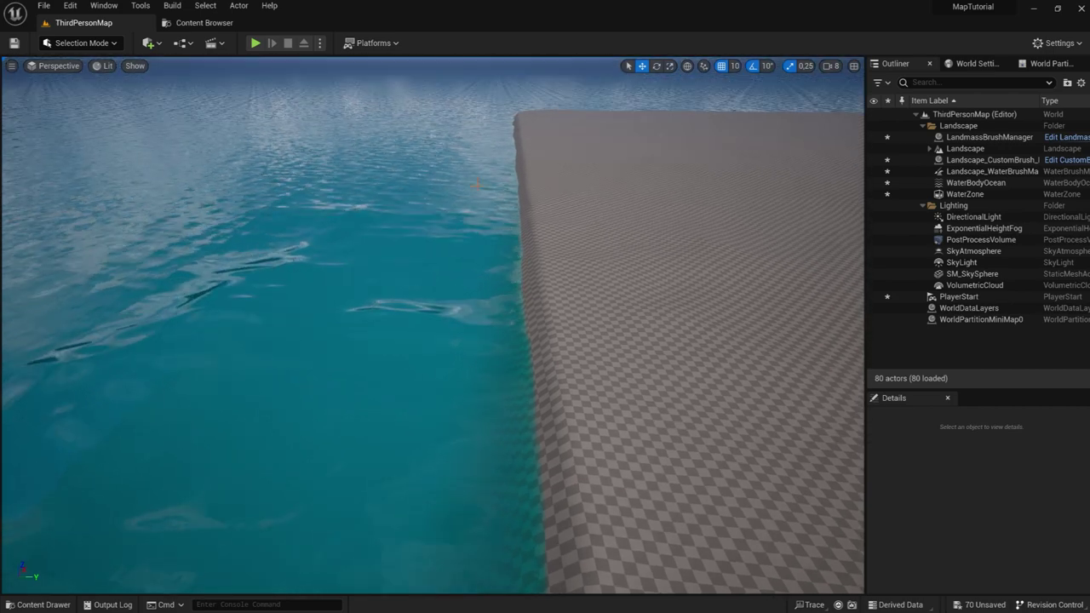
pyautogui.click(979, 182)
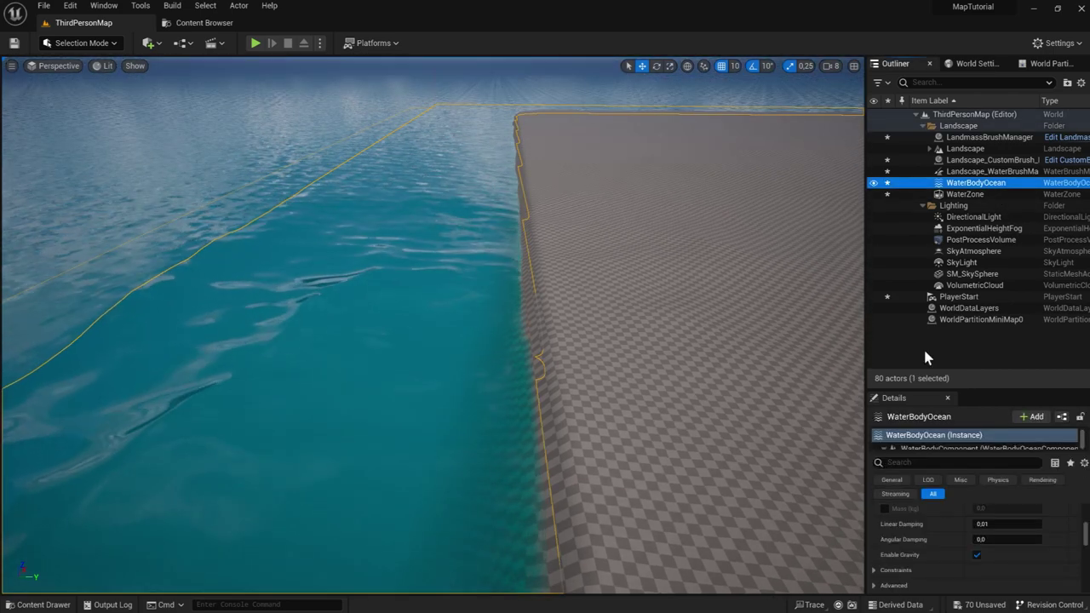
pyautogui.moveTo(909, 389); pyautogui.dragTo(909, 207)
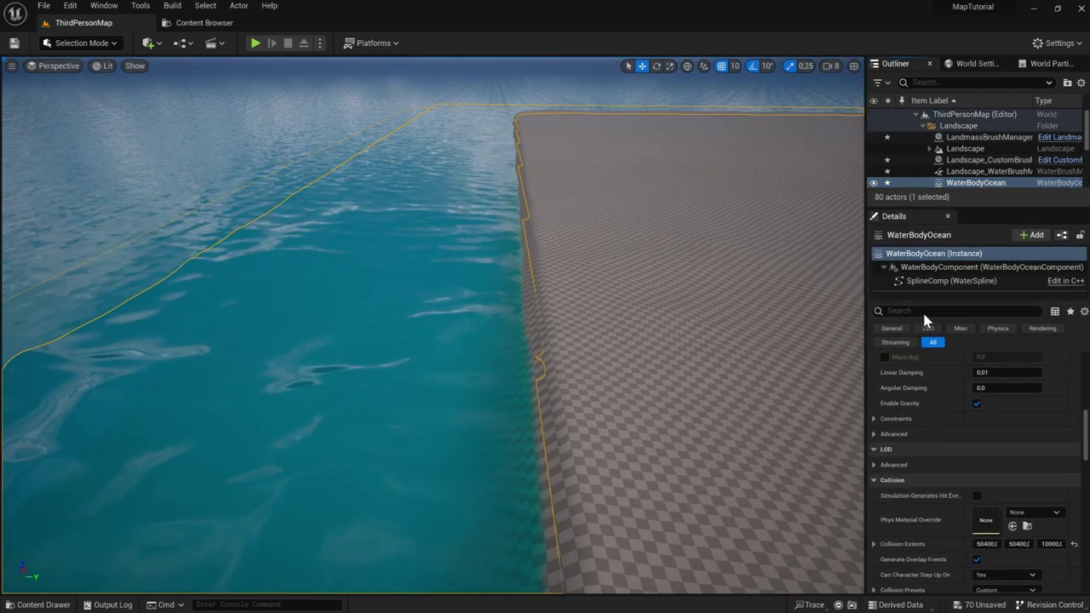
# Step: Scroll the ocean's Details to the Wave section (attenuation depth 2048, max wave offset 0)
pyautogui.scroll(-1, 931, 442)
pyautogui.scroll(-1, 931, 441)
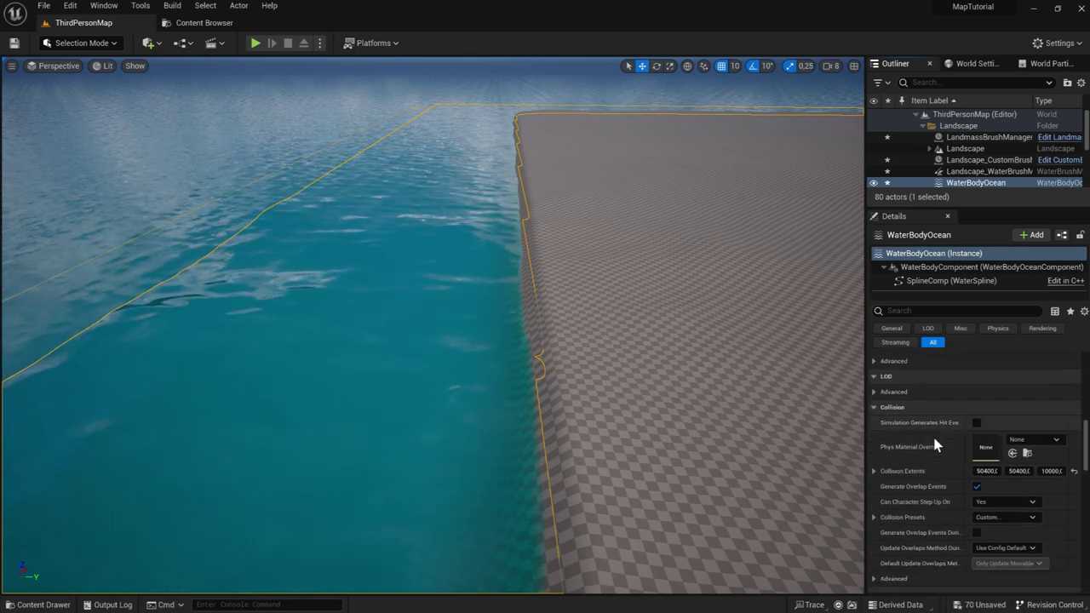
pyautogui.scroll(-1, 932, 442)
pyautogui.scroll(-1, 934, 443)
pyautogui.scroll(-2, 933, 439)
pyautogui.scroll(-2, 933, 440)
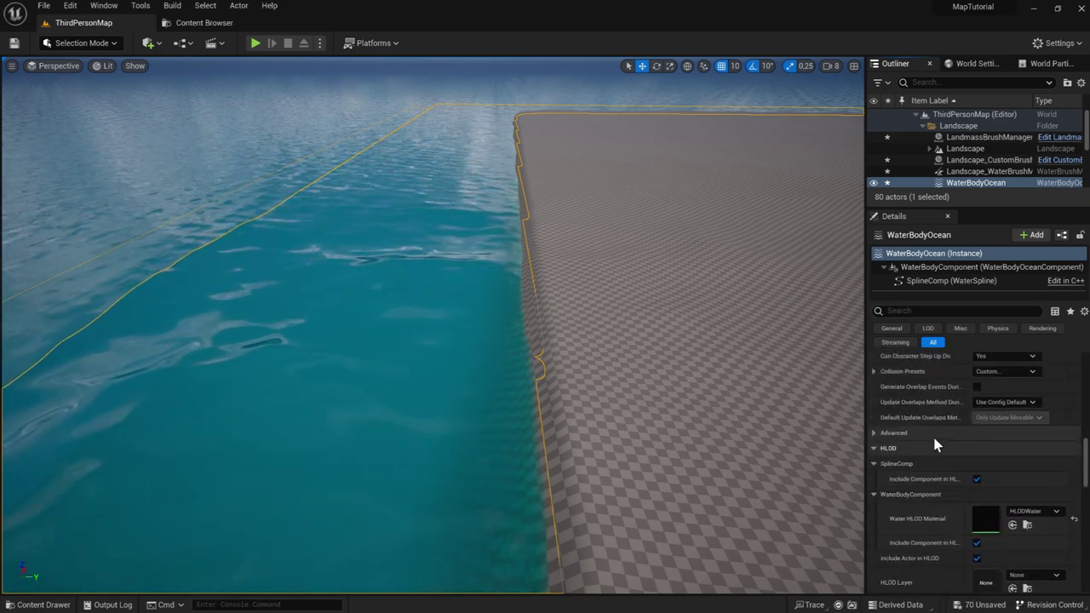
pyautogui.scroll(-2, 933, 438)
pyautogui.scroll(-2, 933, 438)
pyautogui.scroll(2, 933, 440)
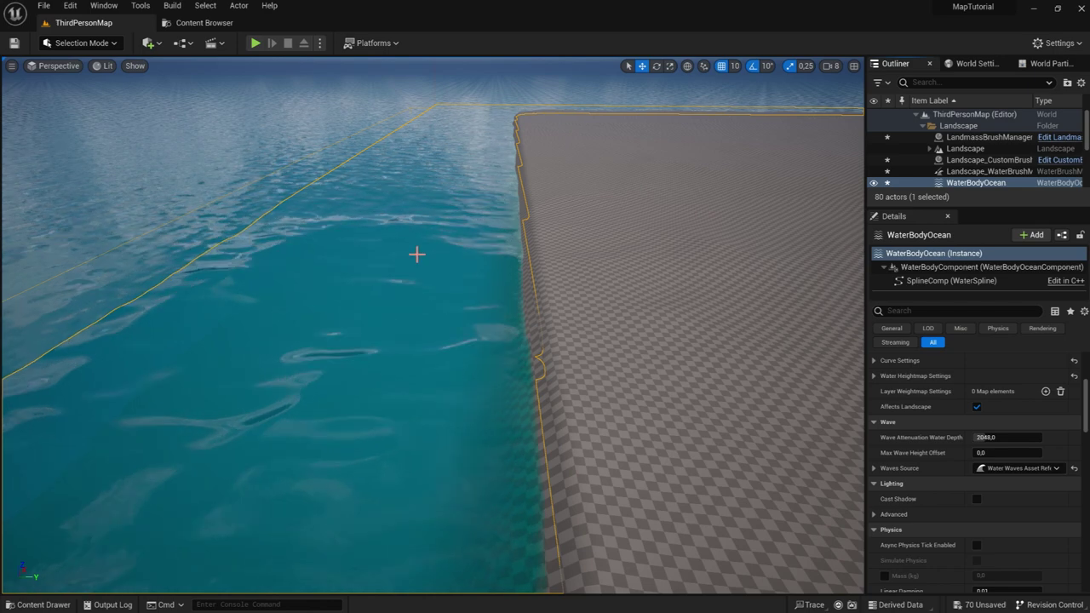
pyautogui.moveTo(417, 253)
pyautogui.mouseDown(button='right')
pyautogui.moveTo(366, 238)
pyautogui.moveTo(290, 249)
pyautogui.mouseUp(button='right')
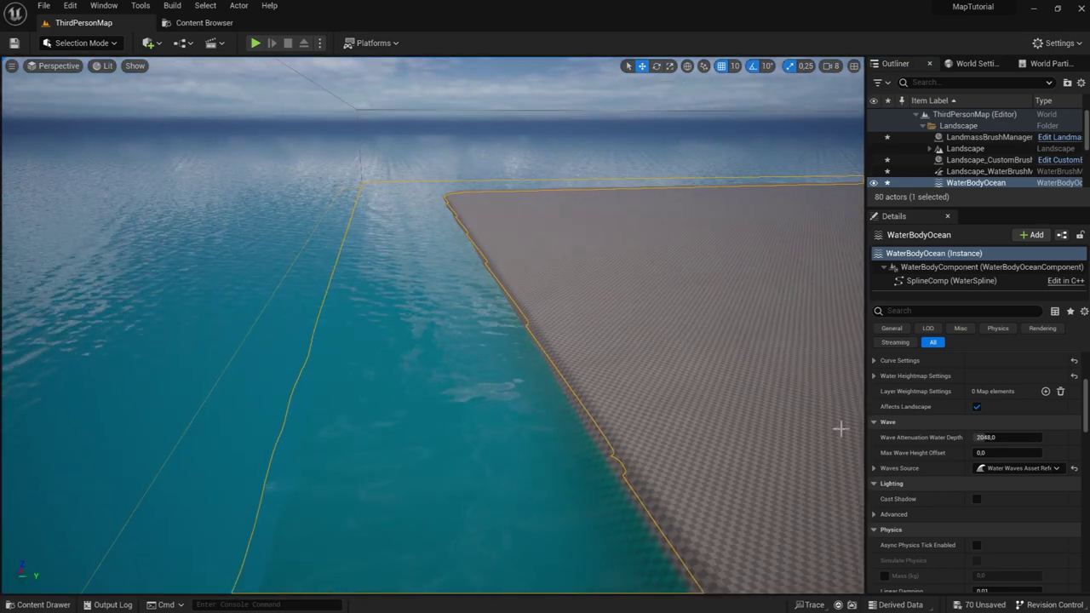
# Step: Try Gerstner Water Waves as the ocean's Waves Source, then revert to Water Waves Asset Reference
pyautogui.click(1001, 468)
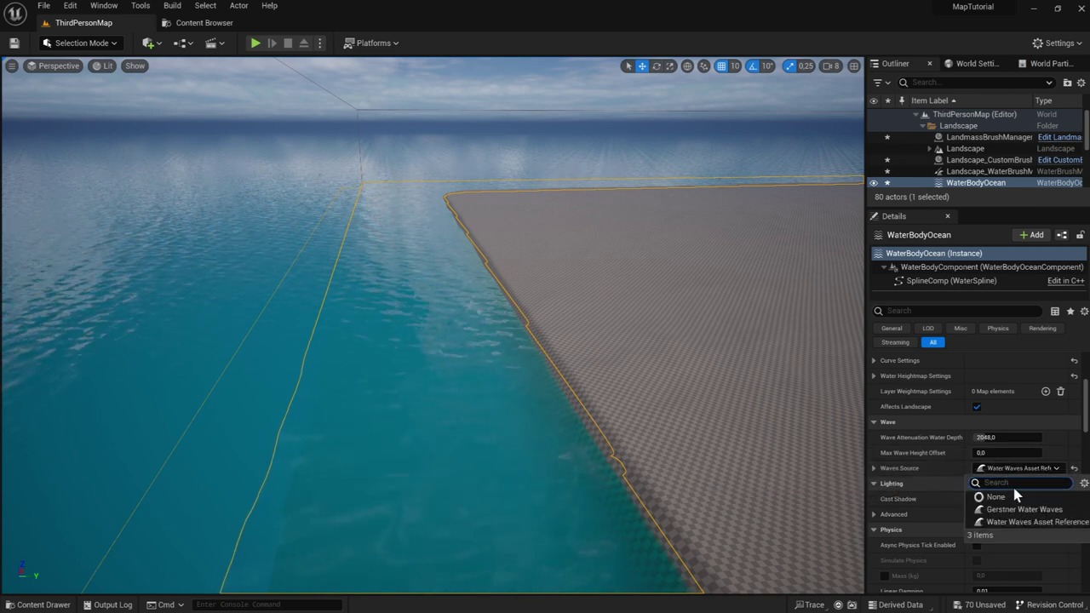
pyautogui.click(1014, 508)
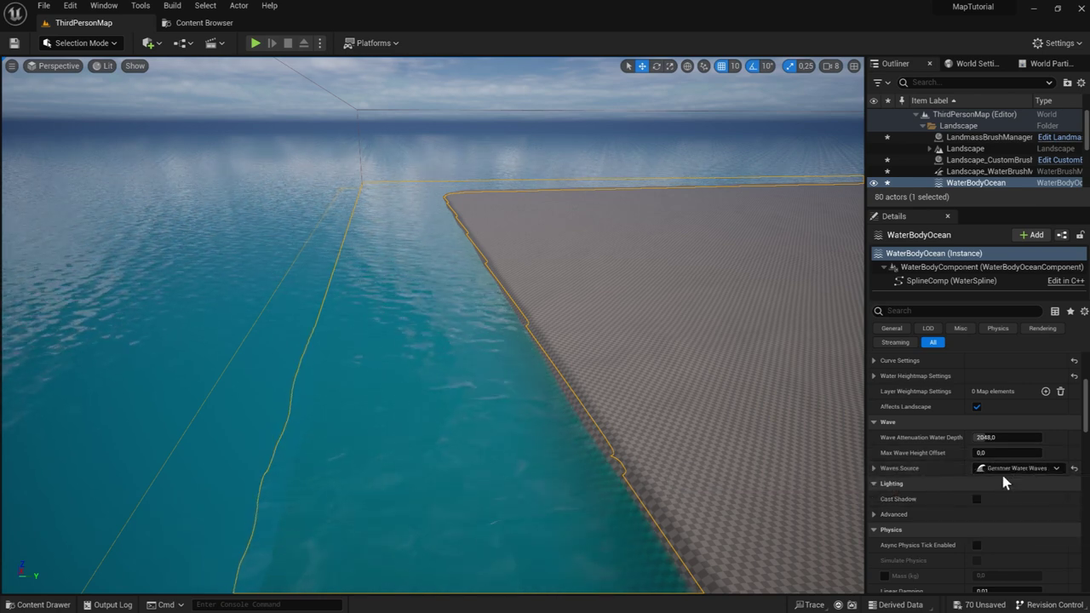
pyautogui.click(1002, 470)
pyautogui.click(1013, 521)
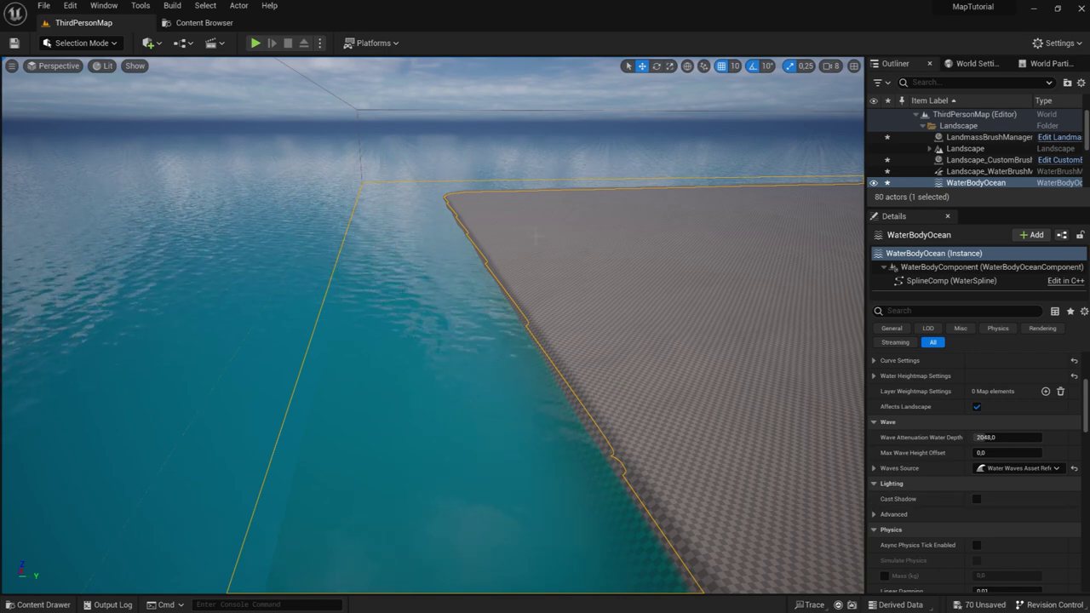
# Step: View the island from above and select the bottom point of the WaterBodyOcean spline
pyautogui.moveTo(426, 341); pyautogui.dragTo(510, 383, button='right')
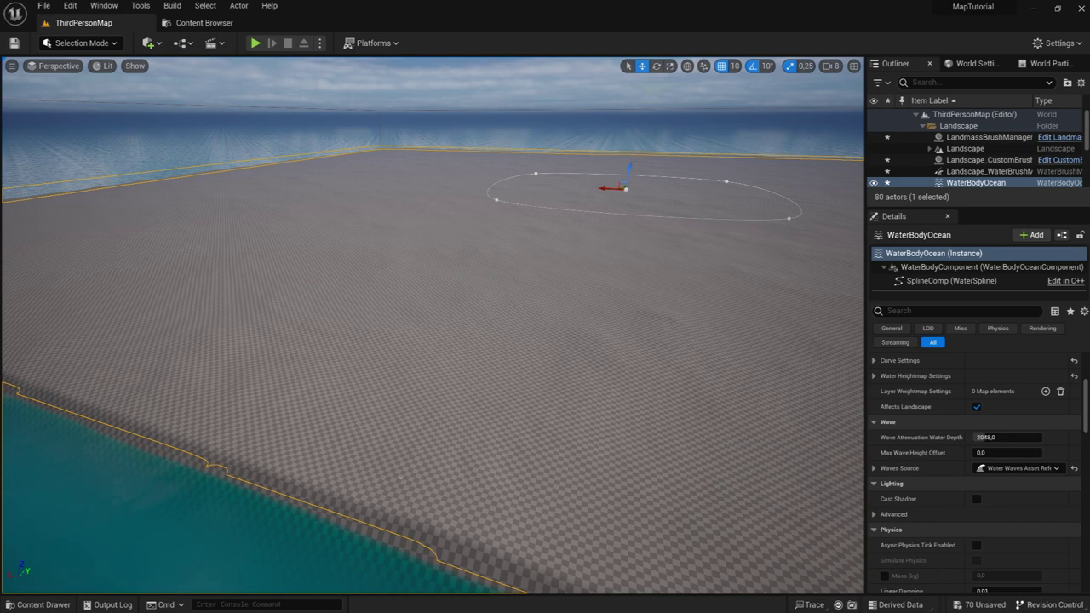
pyautogui.moveTo(426, 340); pyautogui.dragTo(400, 443, button='right')
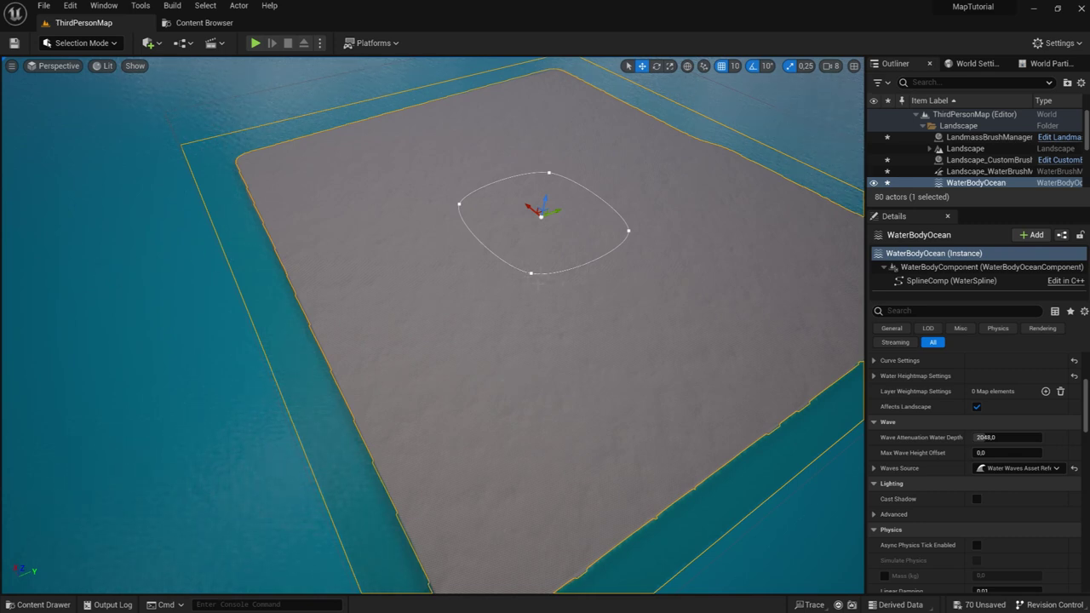
pyautogui.click(530, 273)
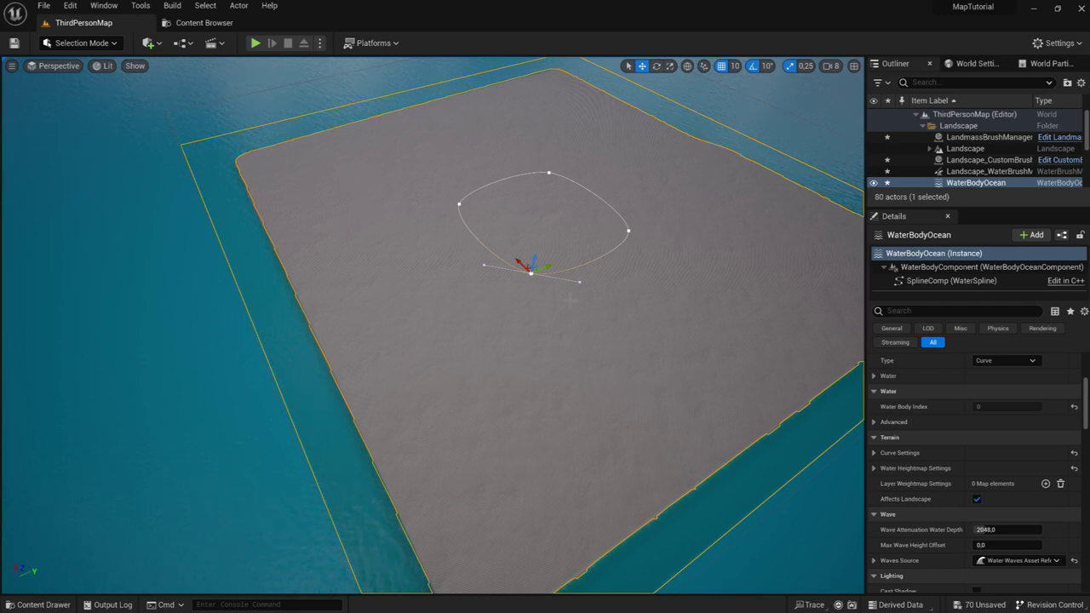
pyautogui.moveTo(571, 298); pyautogui.dragTo(647, 294, button='right')
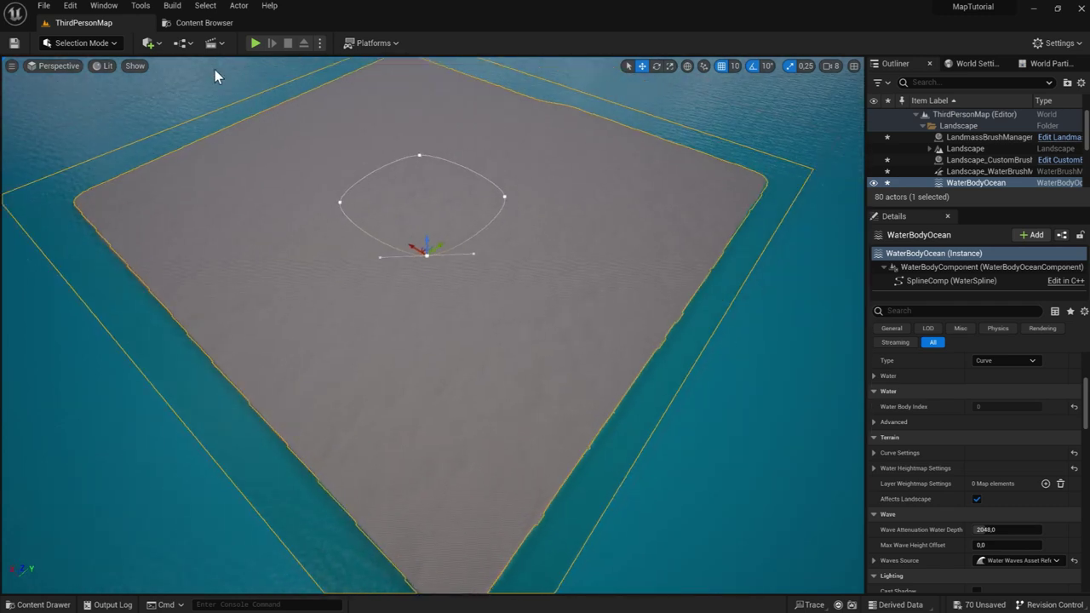
# Step: Switch the editor to Landscape mode from the Selection Mode dropdown
pyautogui.click(187, 23)
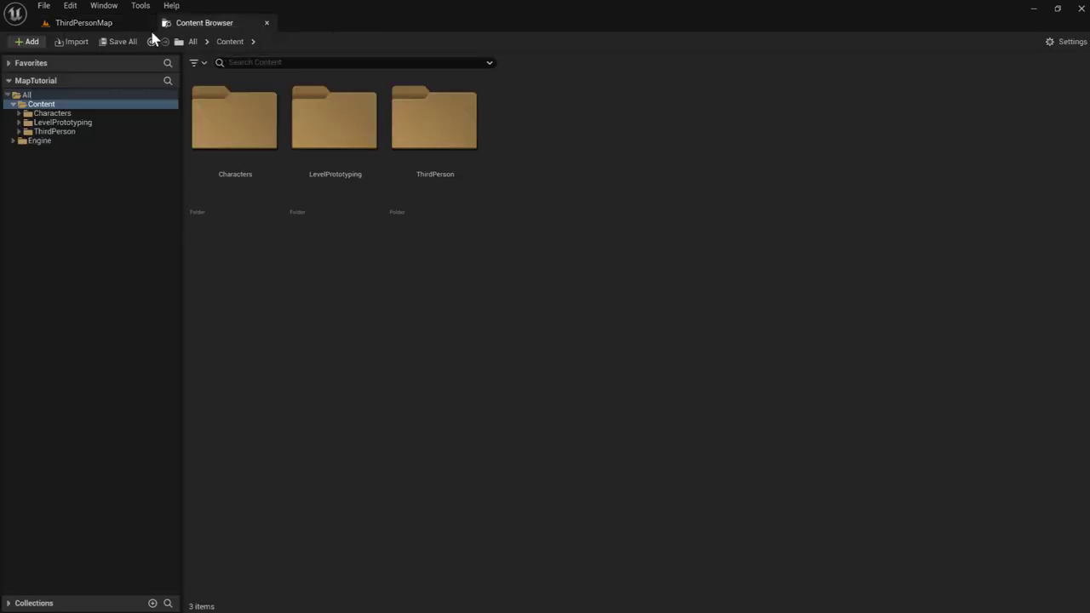
pyautogui.click(128, 23)
pyautogui.click(81, 43)
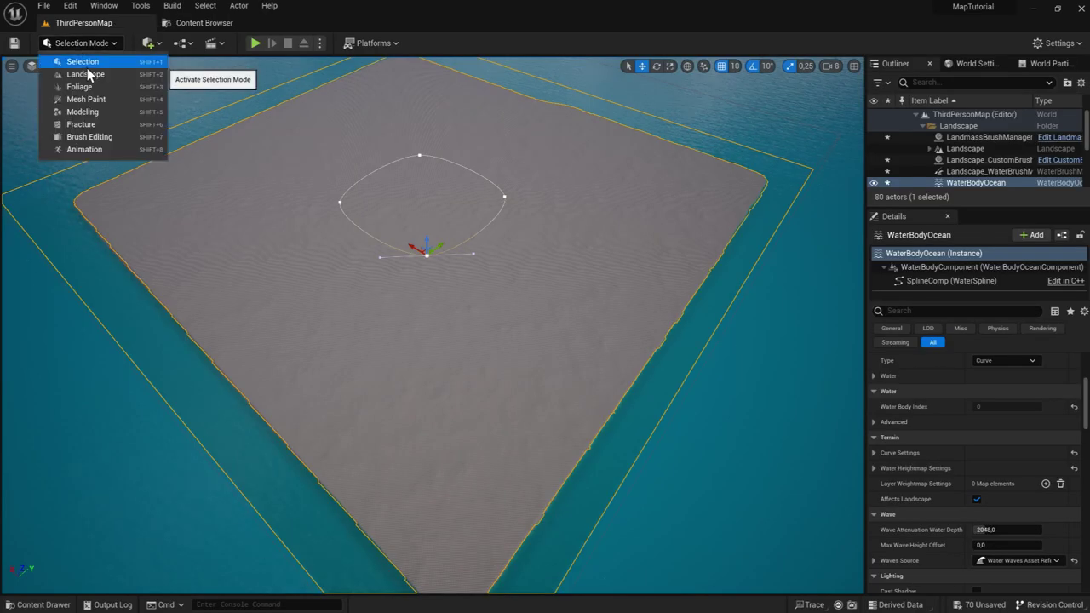
pyautogui.click(86, 74)
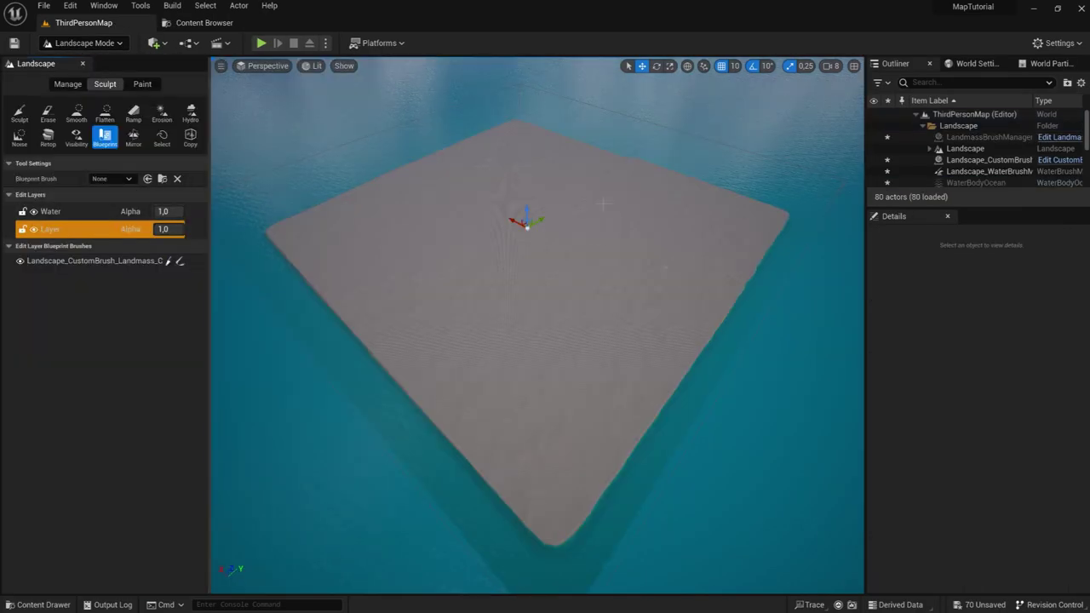
# Step: Select Landscape_CustomBrush_Landmass and expand its Terracing settings (Terrace Alpha 0,0, Spacing 4096,0)
pyautogui.click(85, 261)
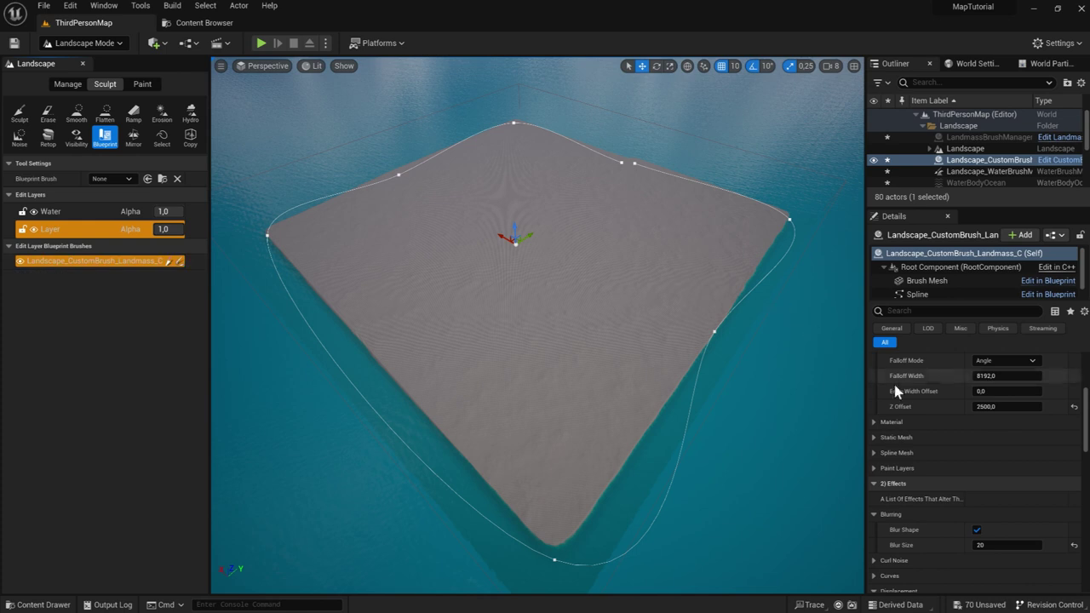
pyautogui.scroll(-5, 968, 420)
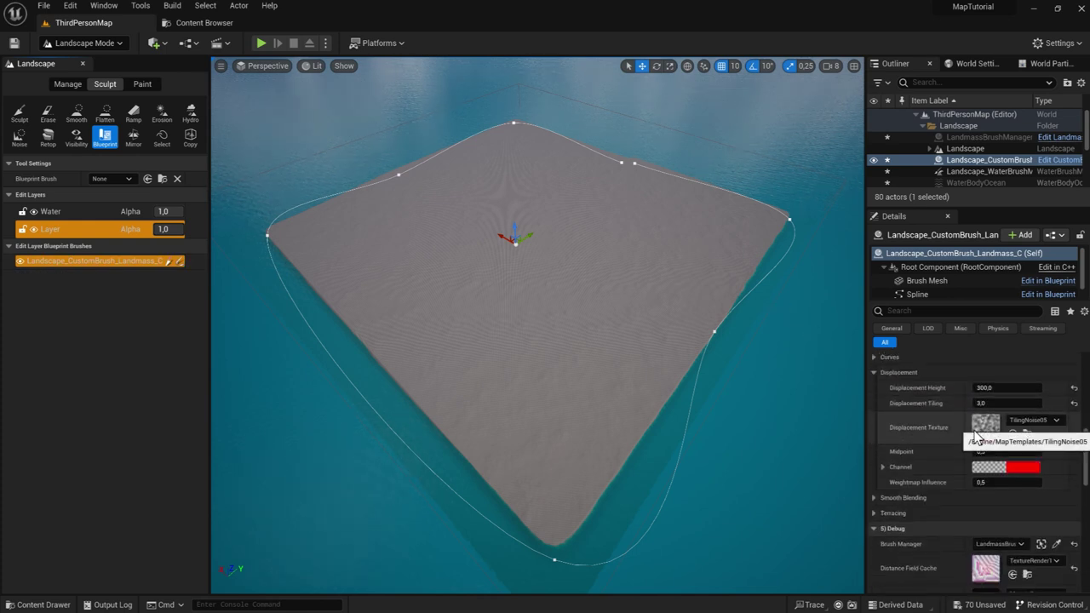
pyautogui.scroll(-2, 971, 455)
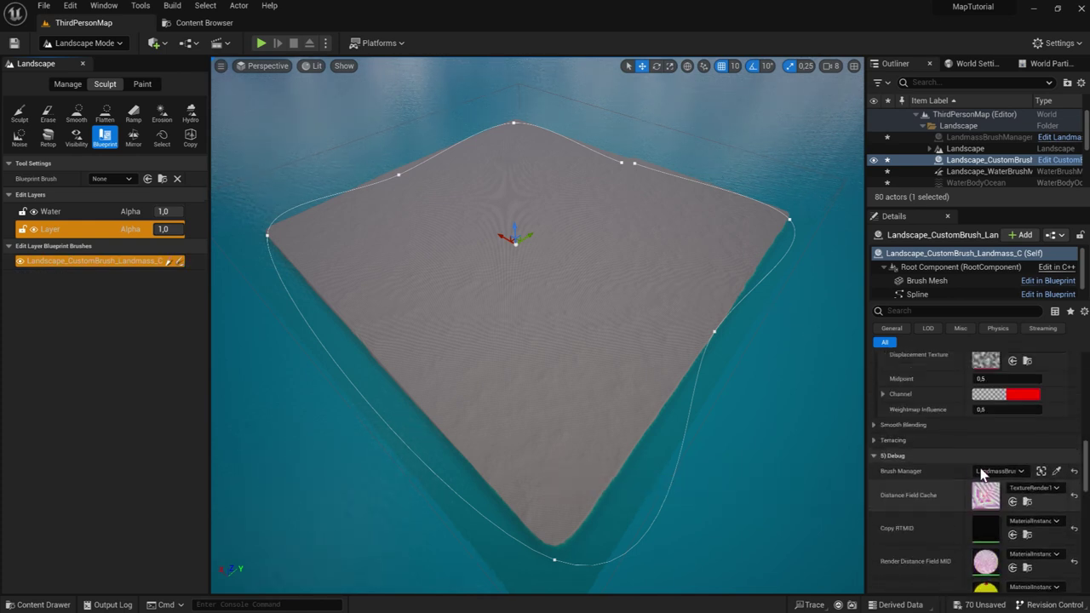
pyautogui.click(873, 476)
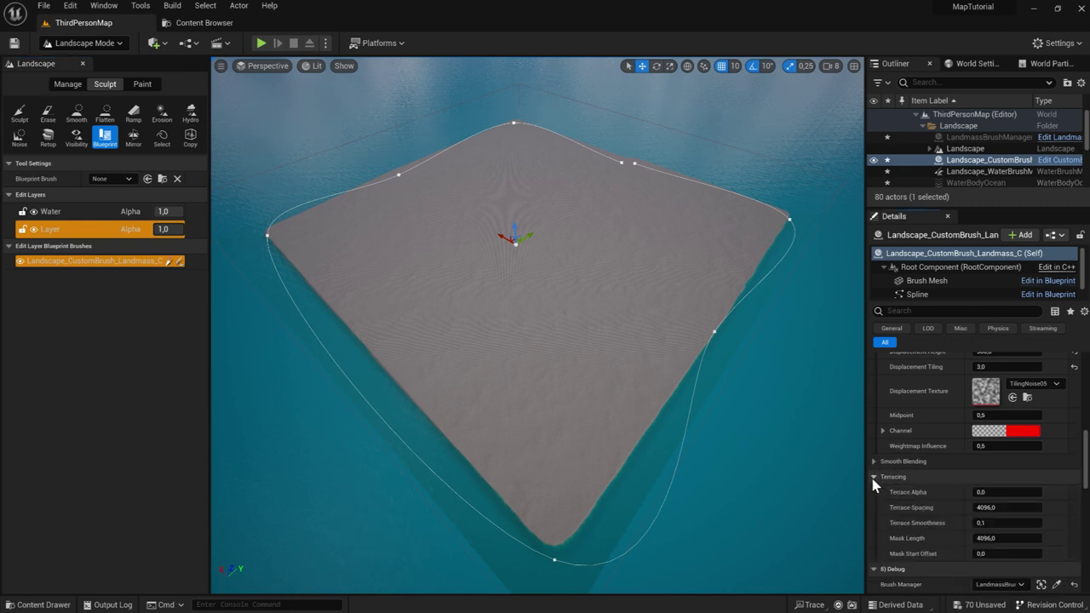
pyautogui.scroll(-3, 895, 478)
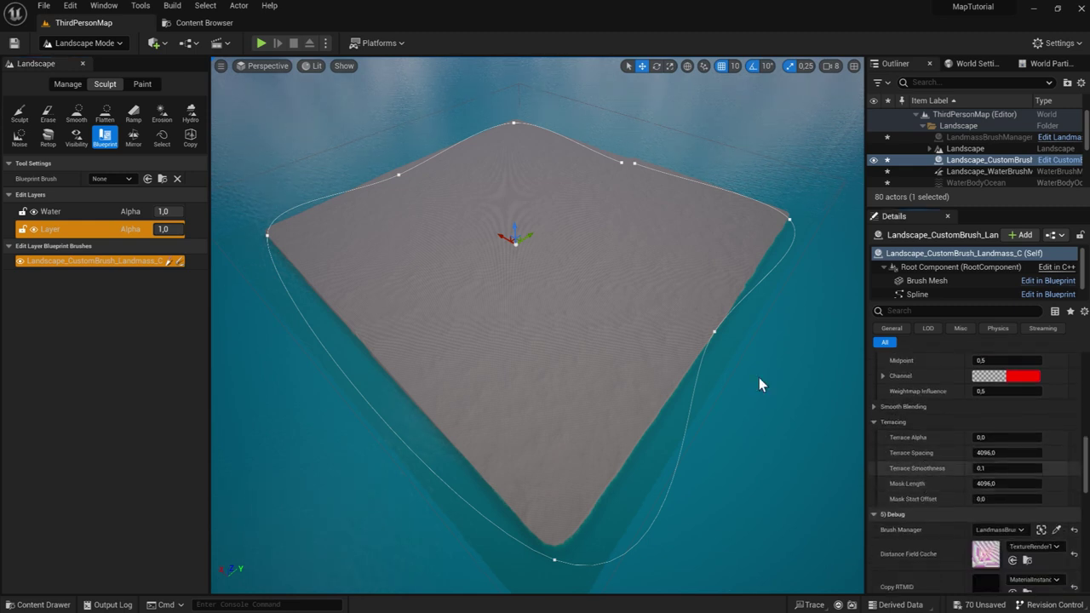
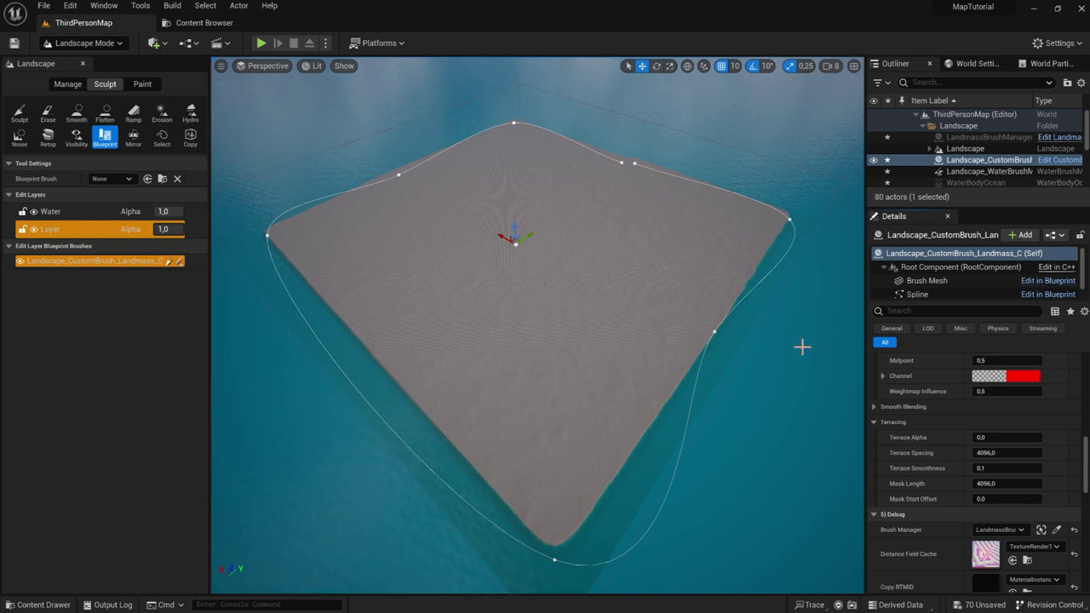
# Step: Expand the landmass brush's Curl Noise settings and select the Curl 1 Strength field
pyautogui.scroll(1, 946, 462)
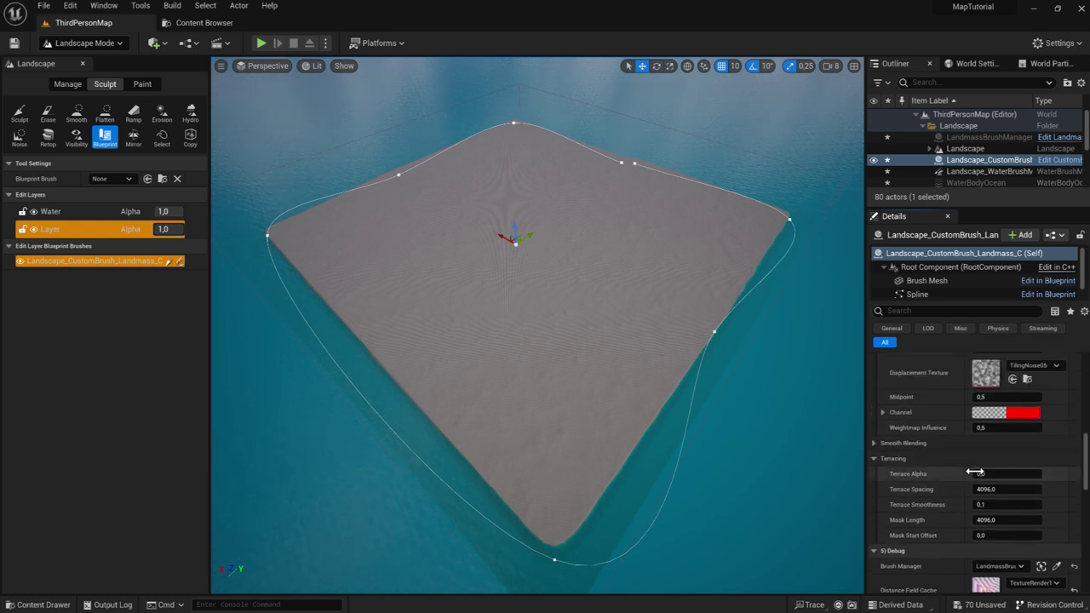
pyautogui.scroll(-1, 974, 470)
pyautogui.scroll(2, 974, 470)
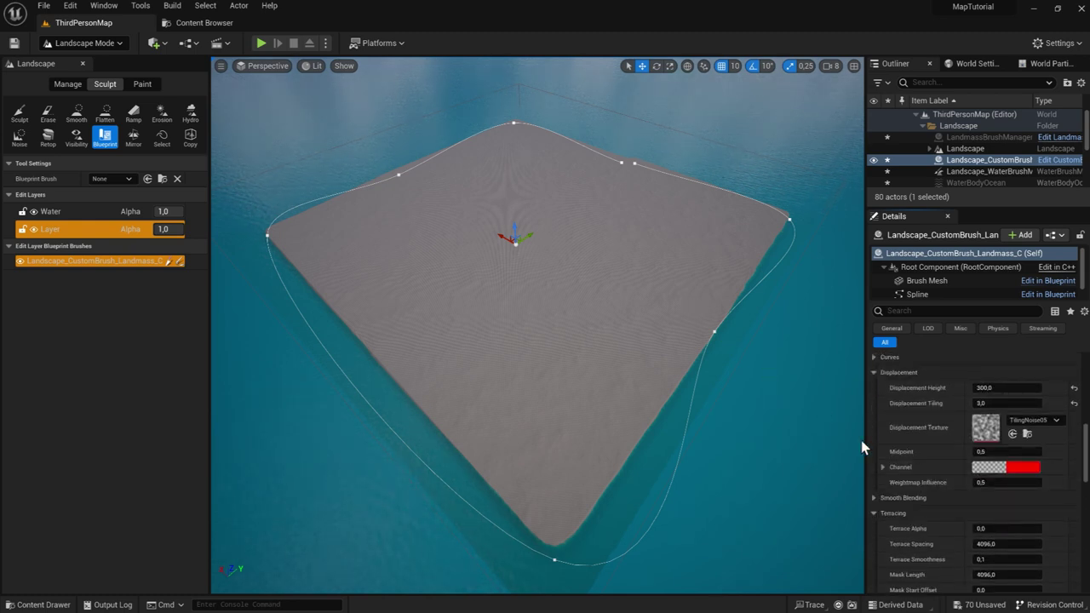
pyautogui.scroll(1, 947, 457)
pyautogui.scroll(2, 955, 487)
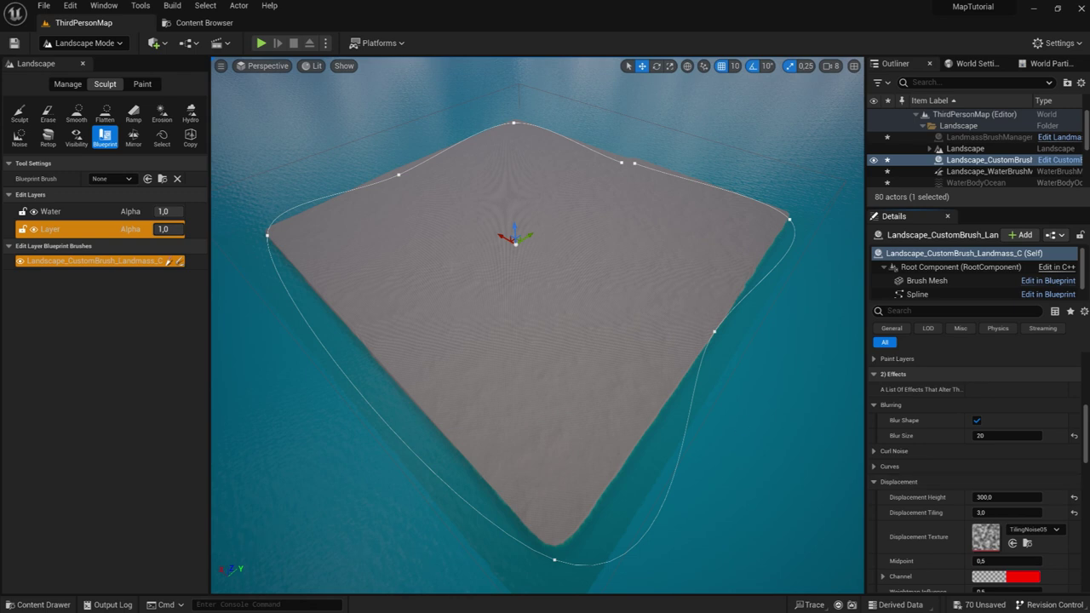
pyautogui.scroll(-2, 938, 469)
pyautogui.scroll(-3, 939, 469)
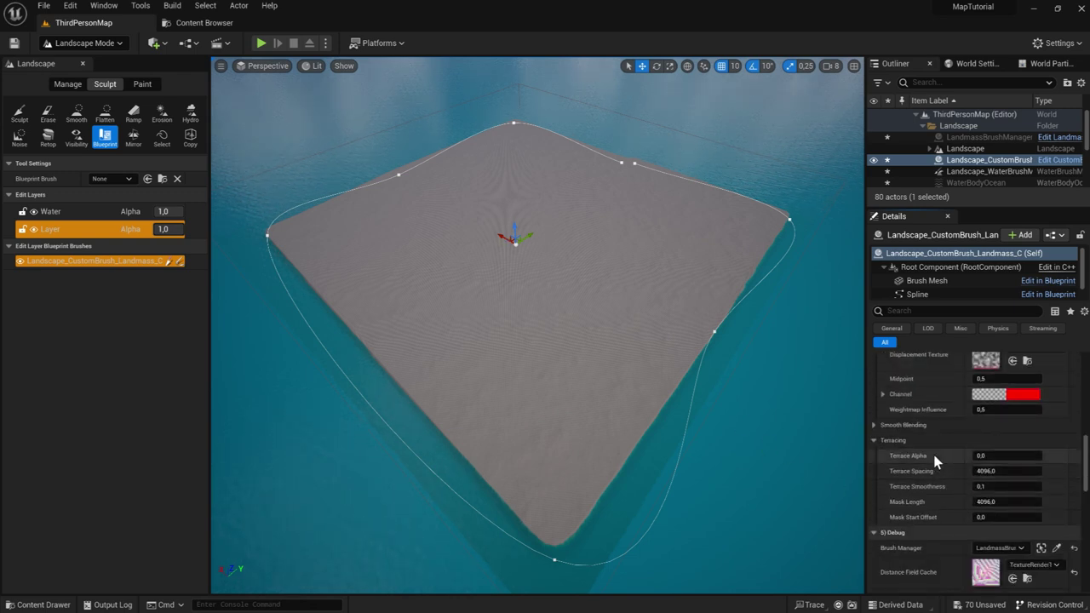
pyautogui.scroll(2, 952, 452)
pyautogui.scroll(2, 953, 453)
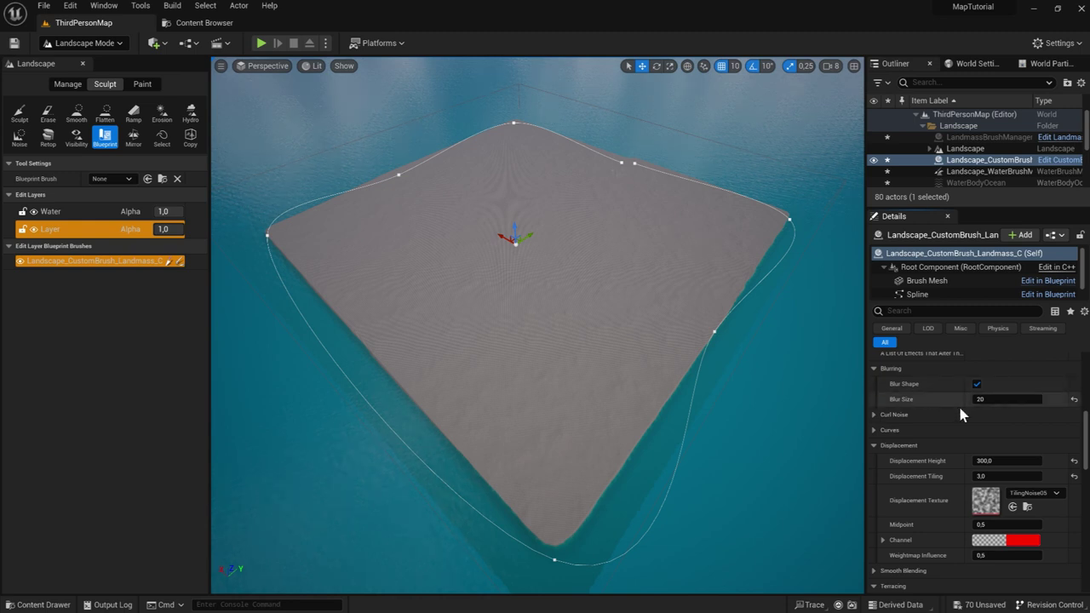
pyautogui.click(874, 415)
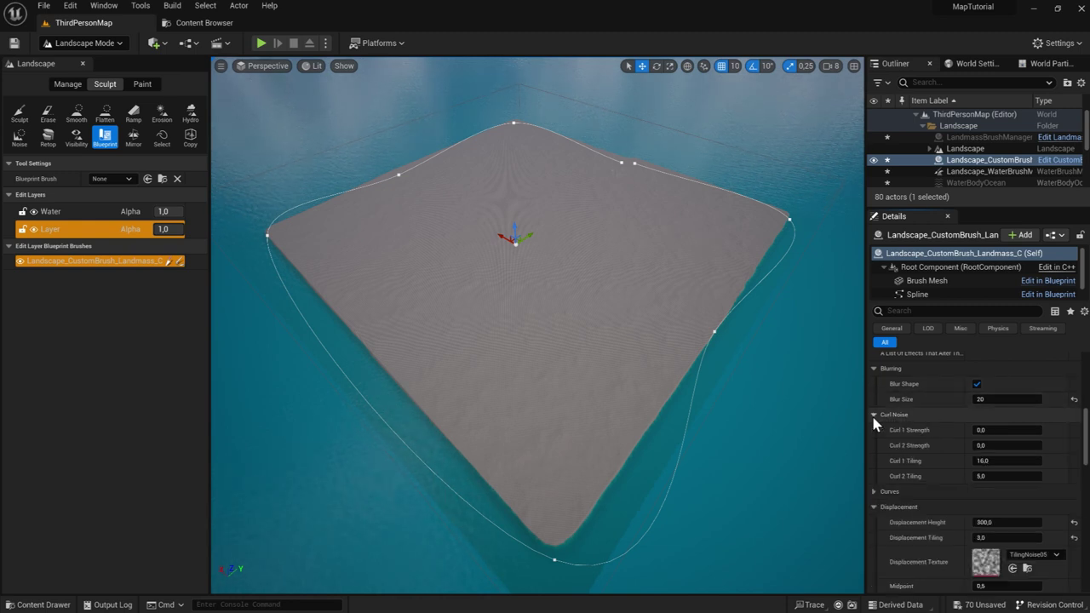
pyautogui.click(997, 429)
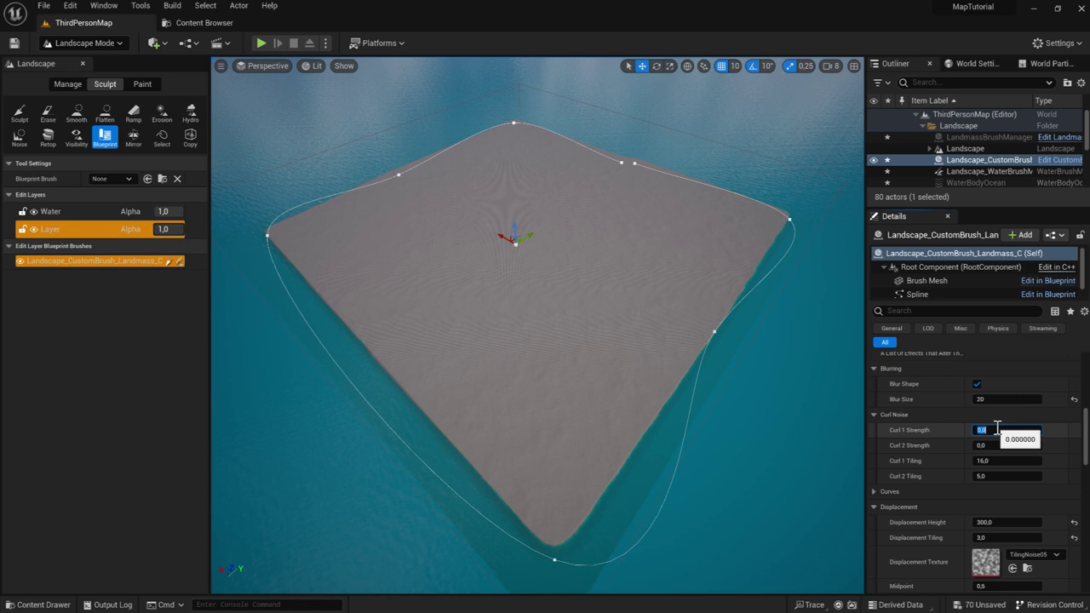
pyautogui.write('1')
# Step: Try Curl 1 Strength values 1, 5 and 12, settle on 2.0, and inspect the coast
pyautogui.press('Return')
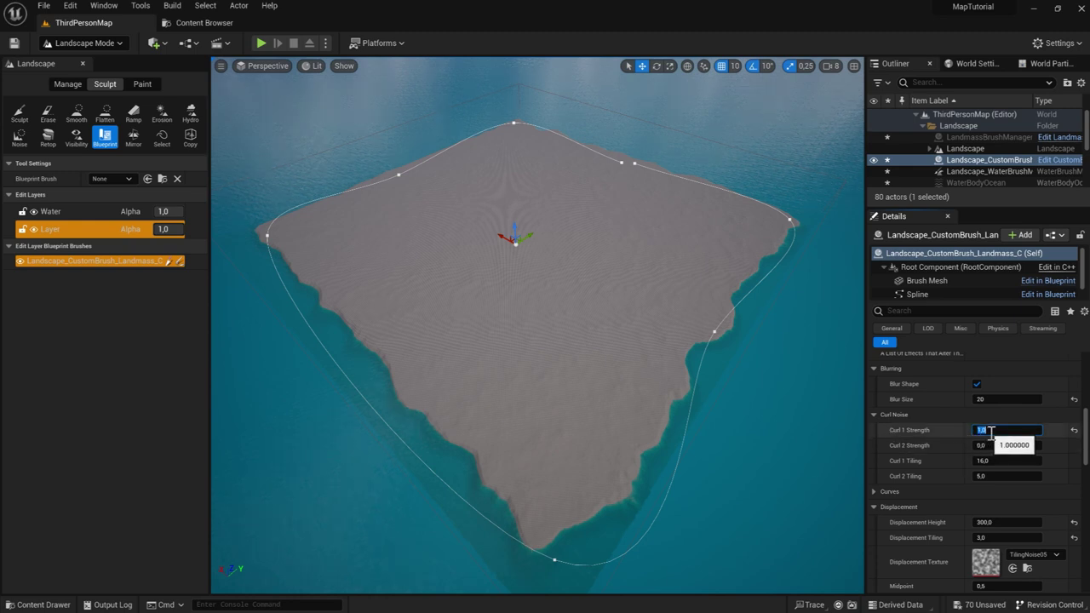
pyautogui.press('Return')
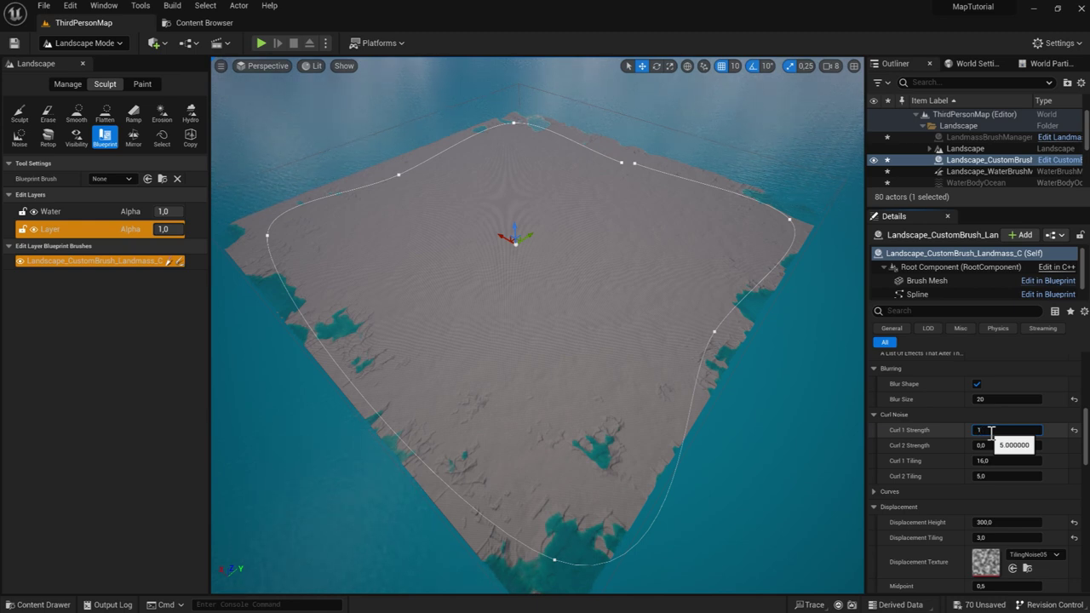
pyautogui.write('2')
pyautogui.press('Return')
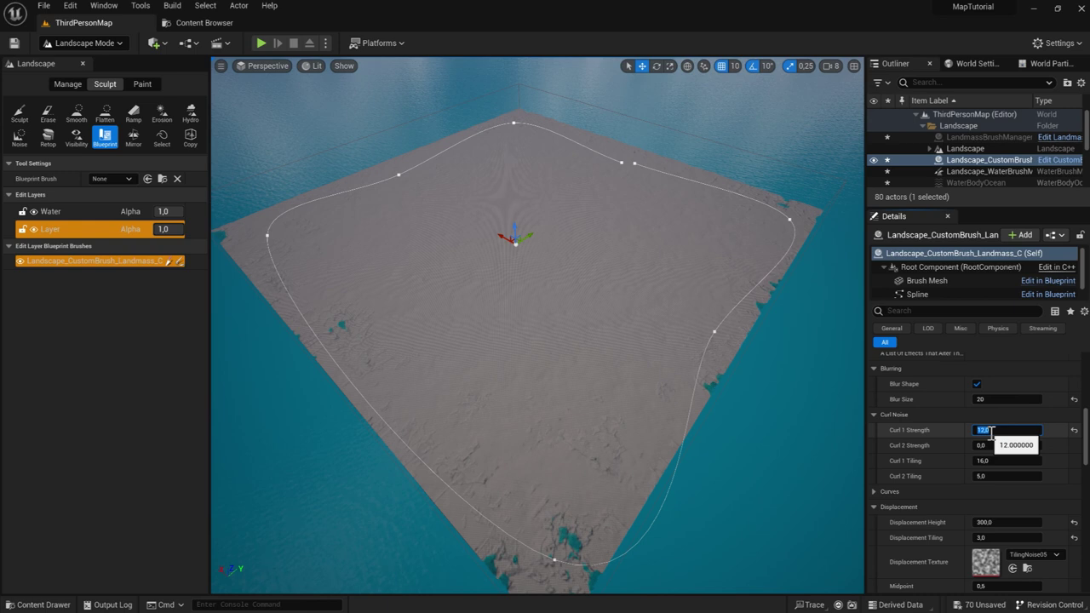
pyautogui.press('Return')
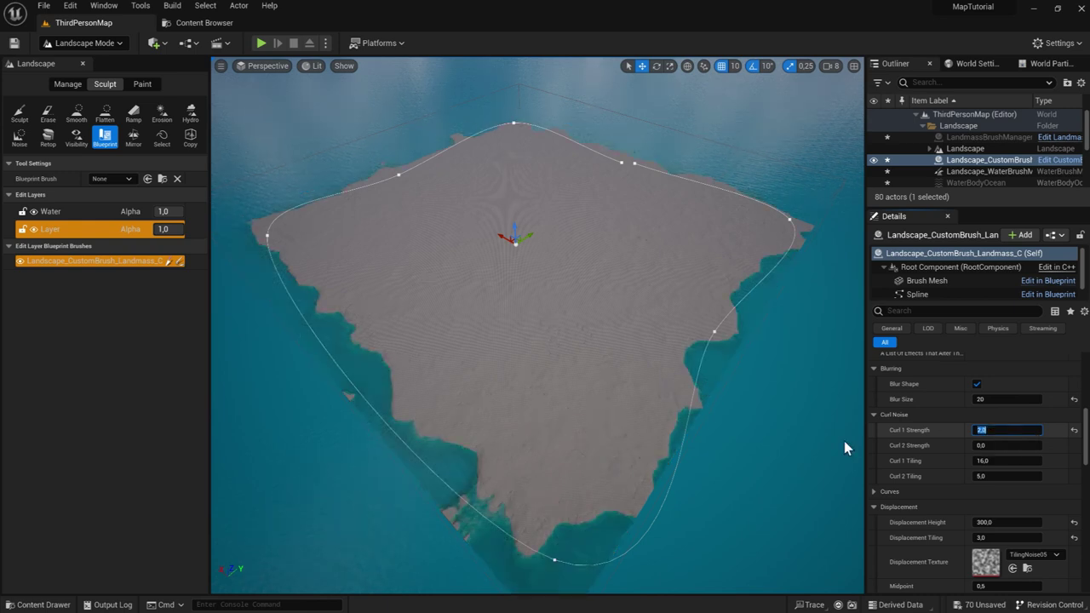
pyautogui.scroll(10, 537, 325)
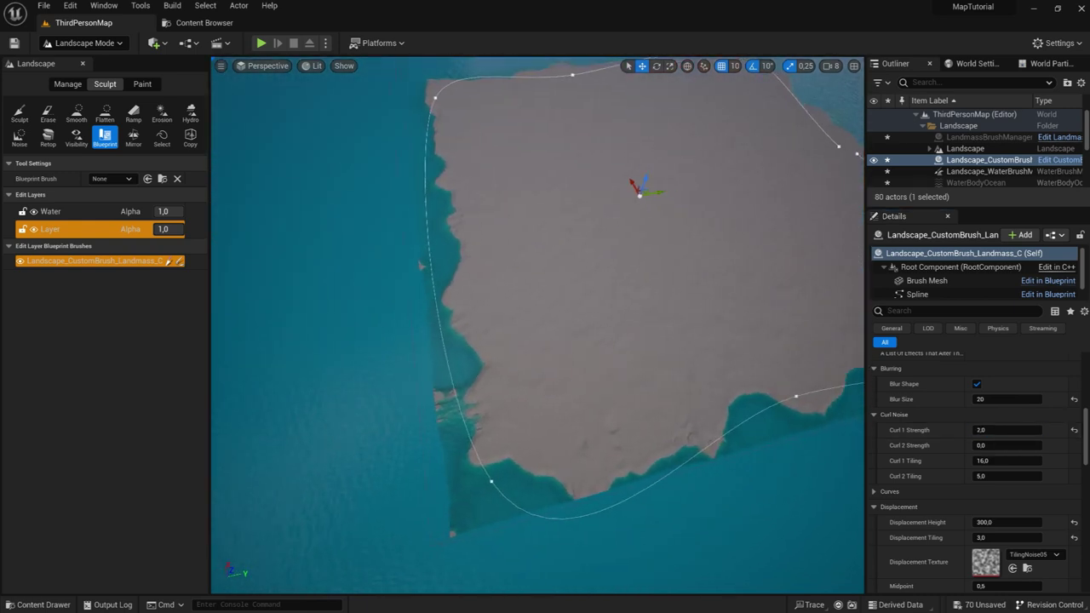
pyautogui.moveTo(537, 325); pyautogui.dragTo(538, 256, button='right')
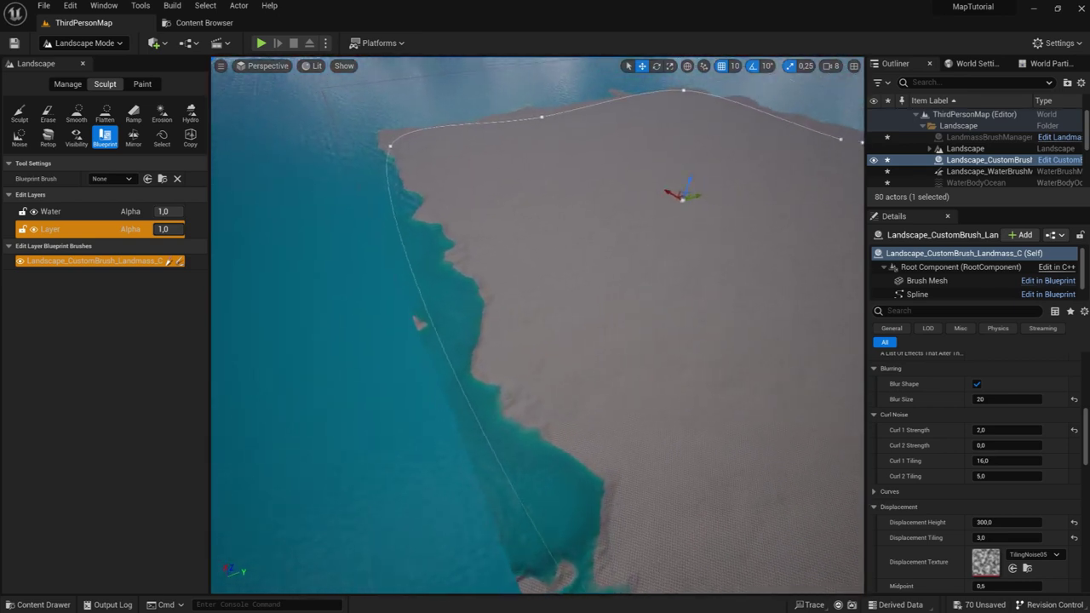
pyautogui.scroll(-10, 537, 325)
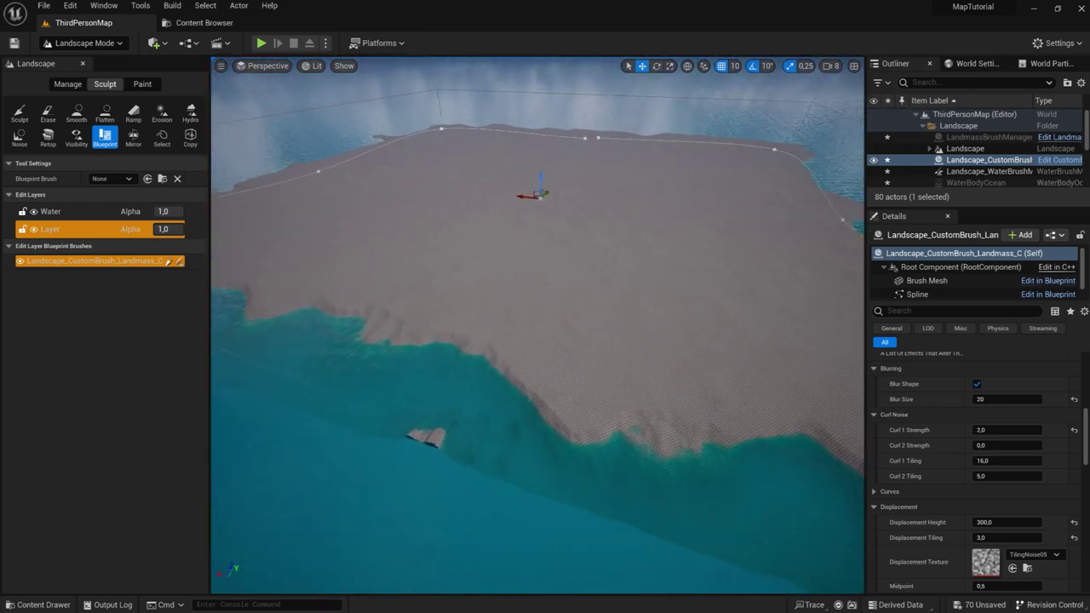
pyautogui.moveTo(630, 493); pyautogui.dragTo(630, 490, button='right')
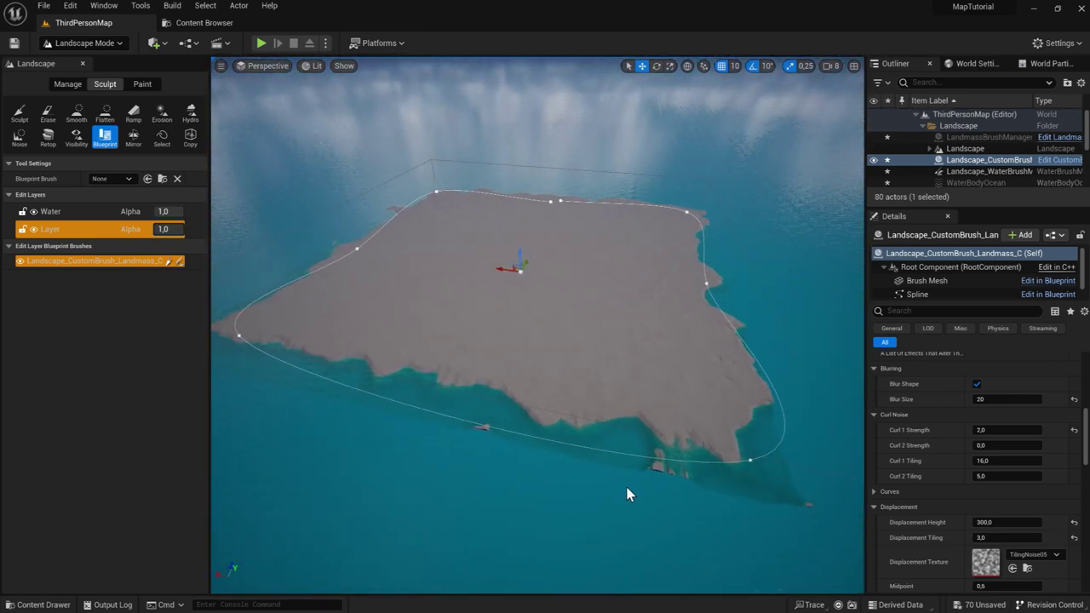
# Step: Raise Curl 2 Strength through 1 and 2 to 3.0
pyautogui.click(1005, 446)
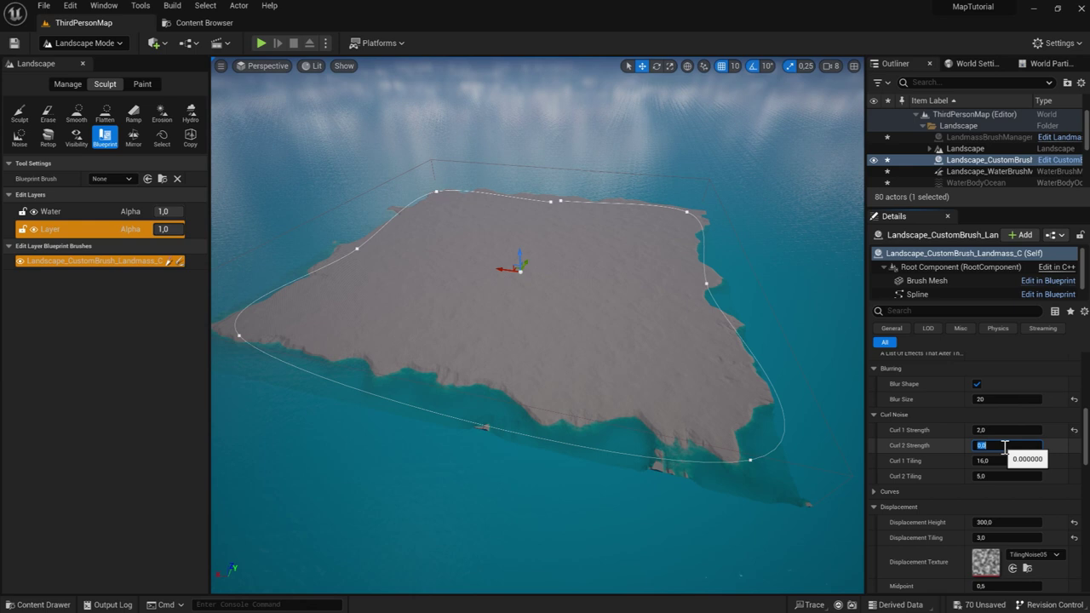
pyautogui.write('1')
pyautogui.press('Return')
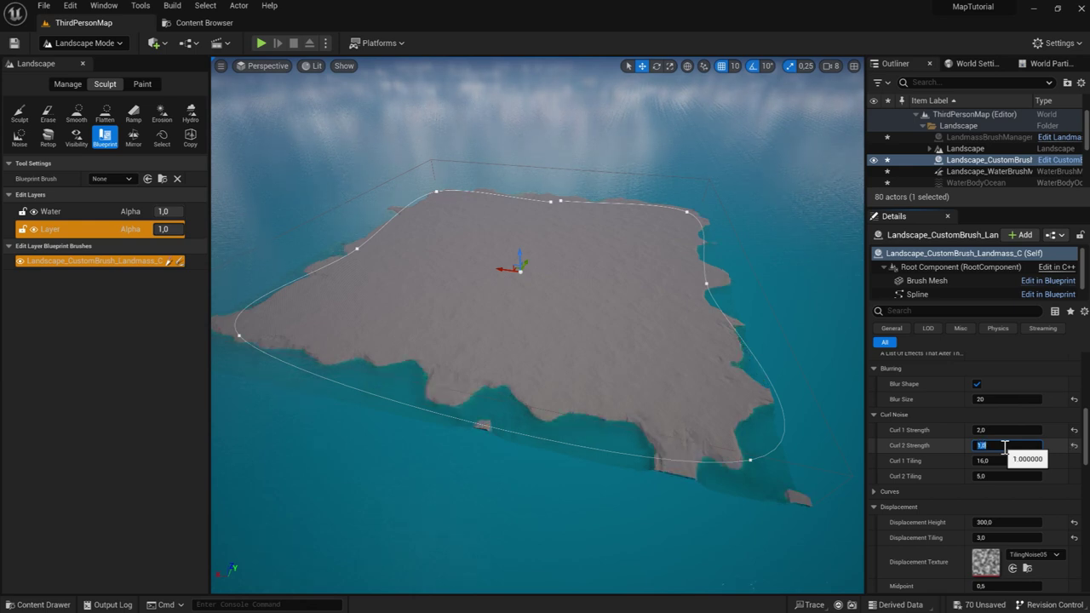
pyautogui.write('2')
pyautogui.press('Return')
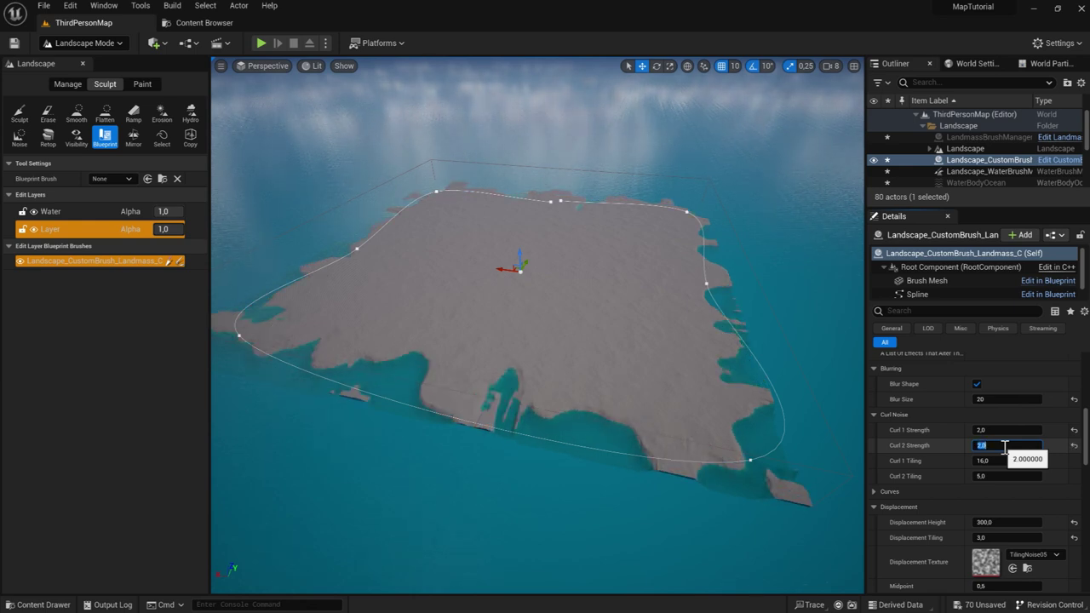
pyautogui.write('3')
pyautogui.press('Return')
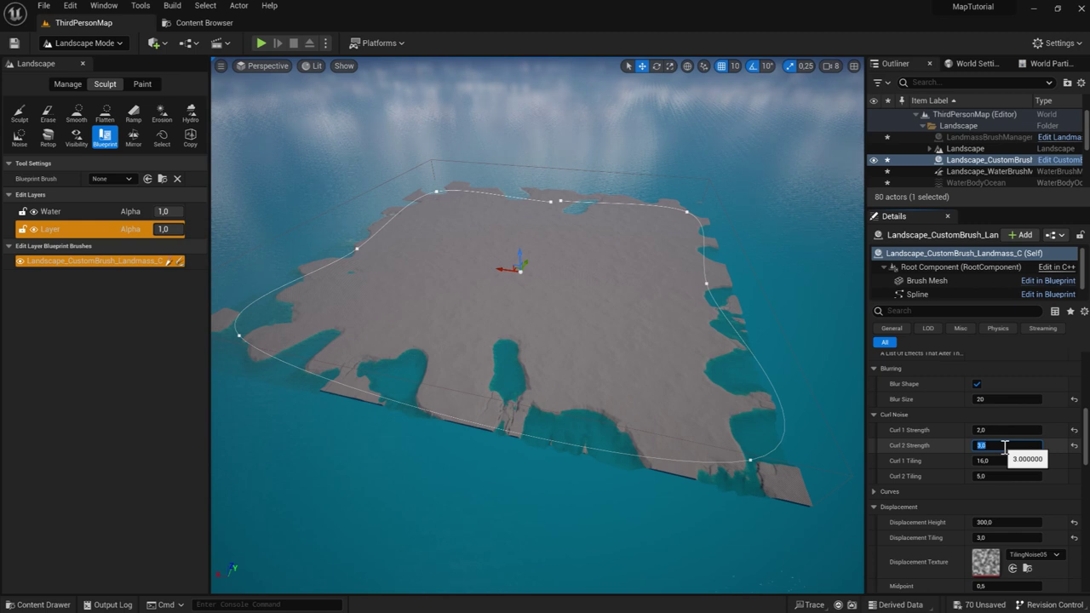
# Step: Set Curl 1 Tiling to 20.0, after trying 10, and zoom toward the island
pyautogui.click(981, 460)
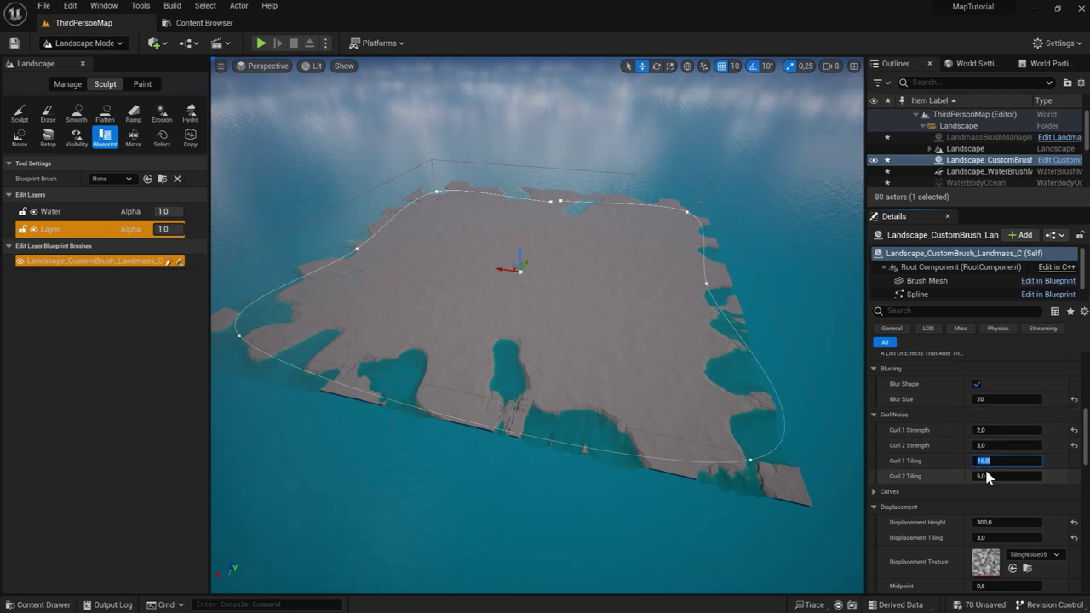
pyautogui.write('10')
pyautogui.press('Return')
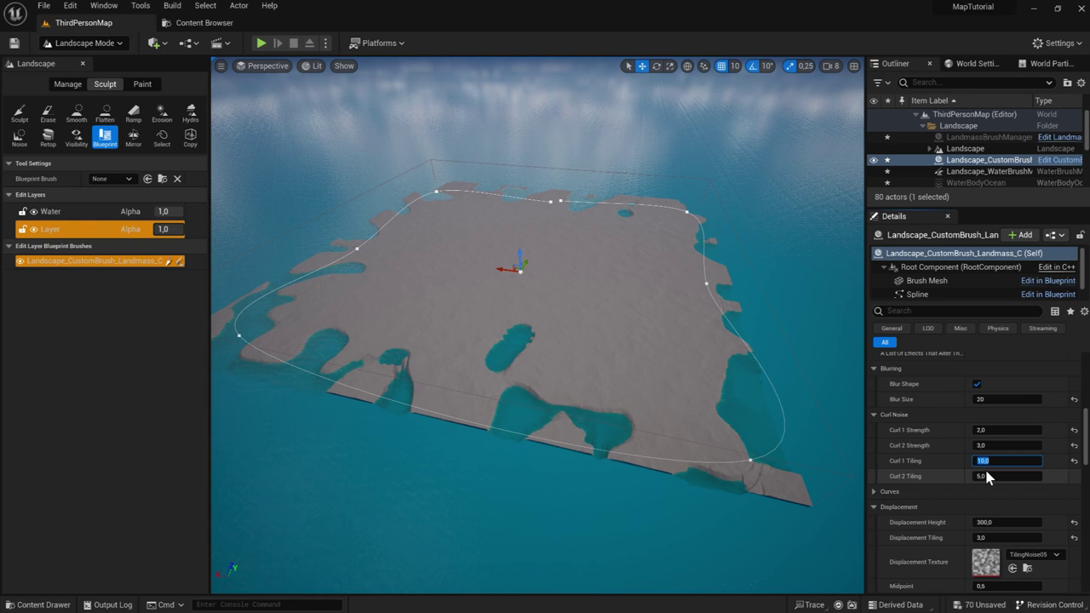
pyautogui.press('Return')
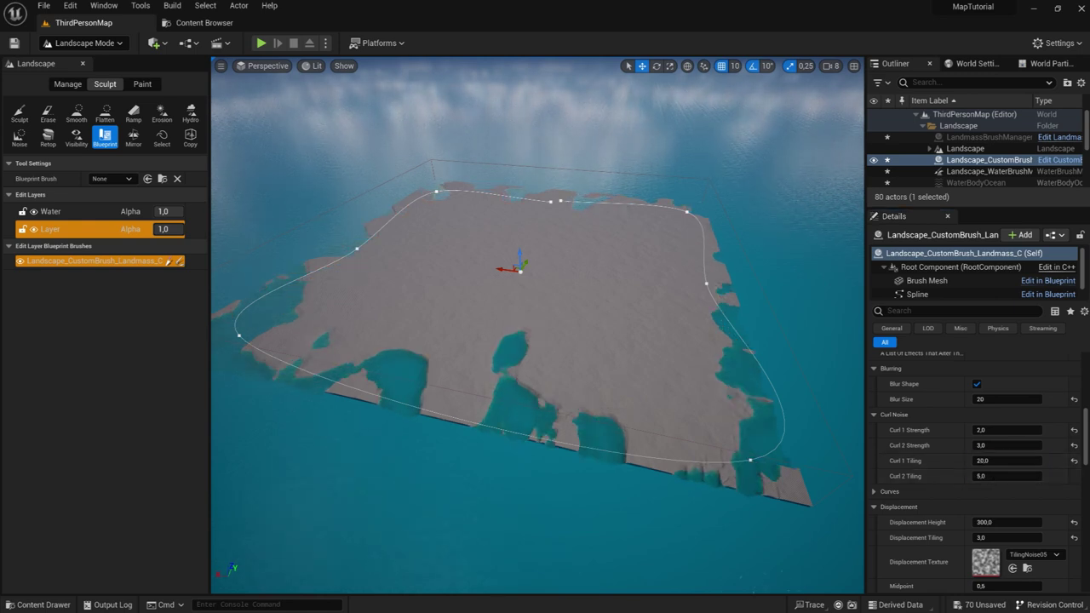
pyautogui.moveTo(512, 383); pyautogui.dragTo(737, 250, button='right')
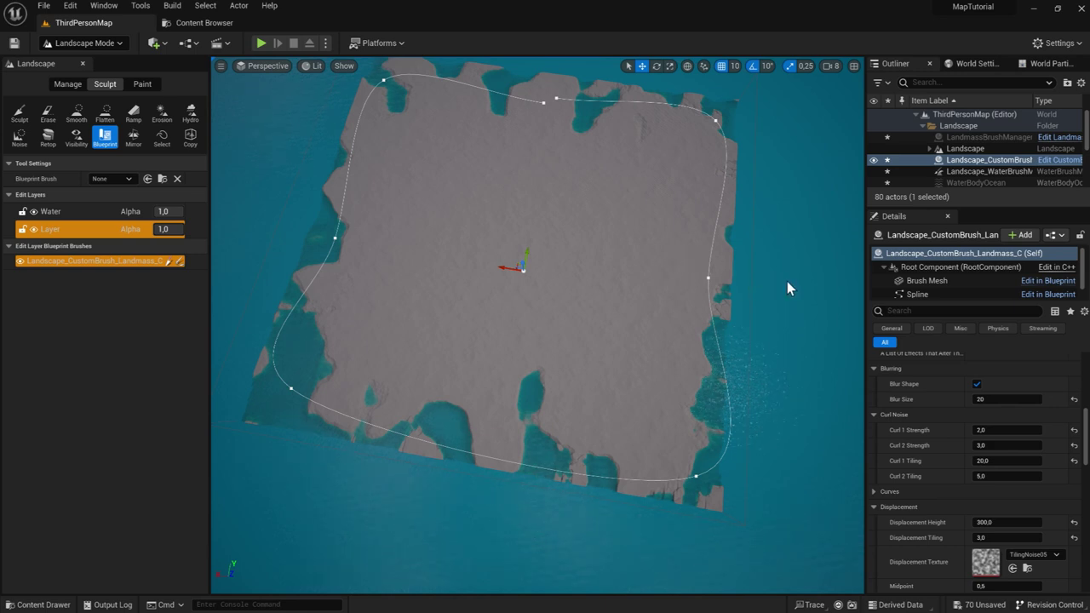
# Step: Reselect the landmass brush and pull its right-edge and top-right spline points inward
pyautogui.click(707, 279)
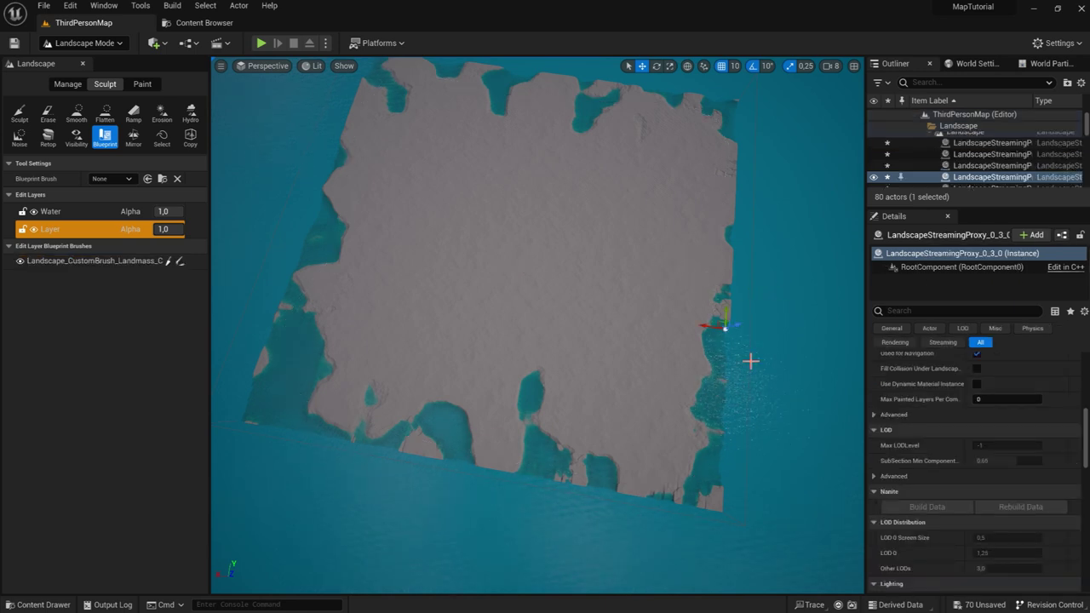
pyautogui.click(116, 260)
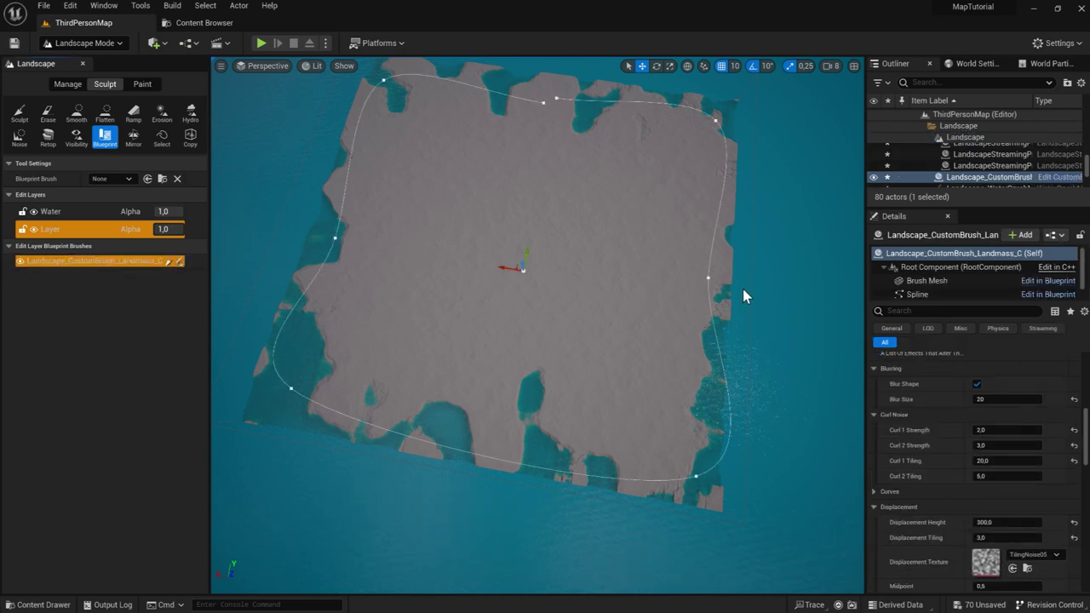
pyautogui.click(707, 277)
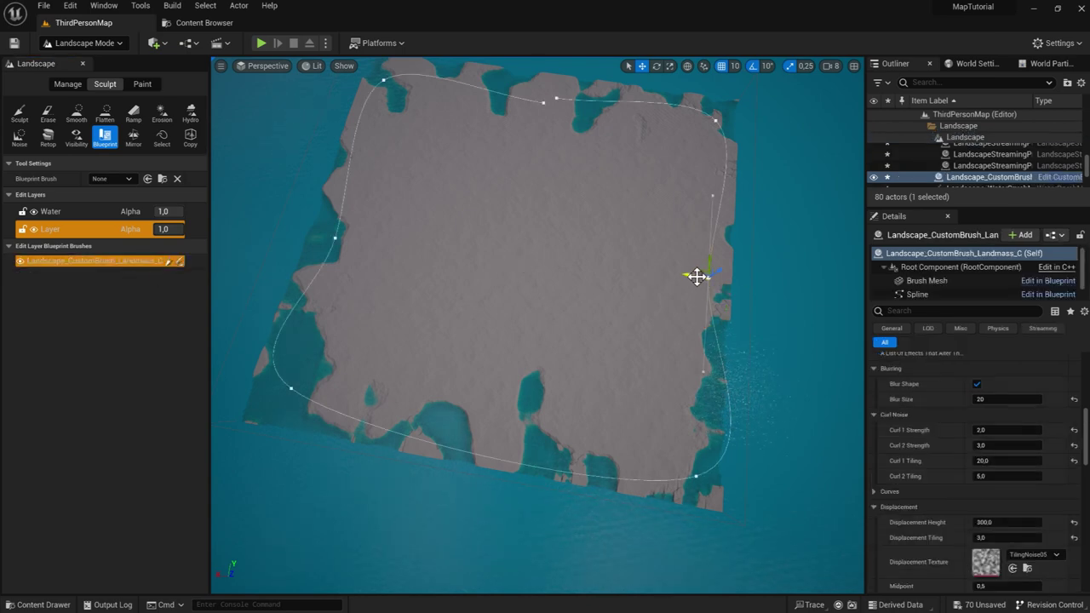
pyautogui.moveTo(707, 275); pyautogui.dragTo(647, 267)
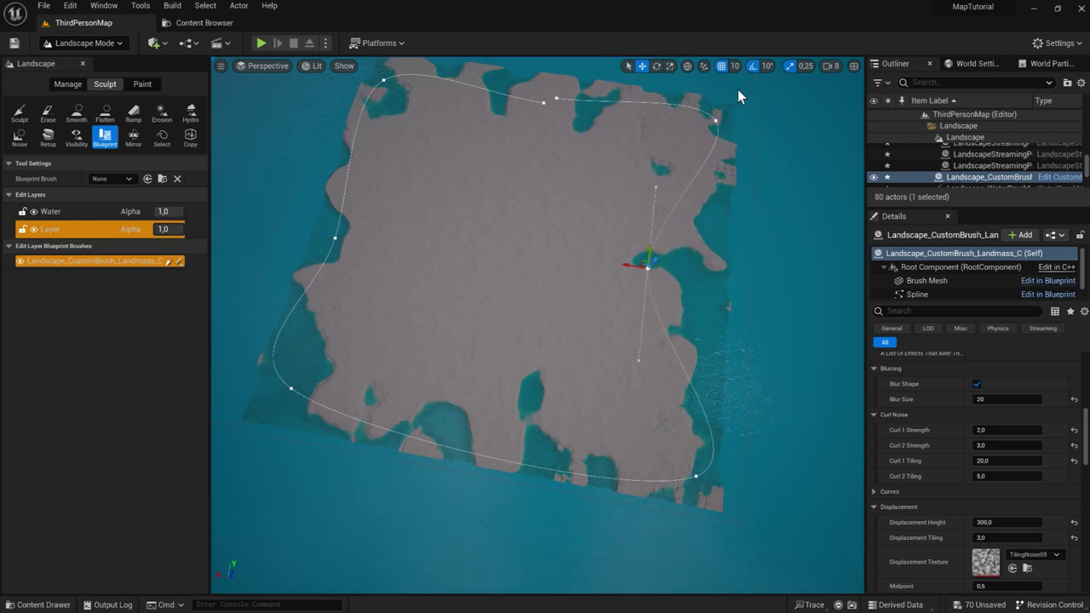
pyautogui.click(715, 121)
pyautogui.moveTo(715, 103); pyautogui.dragTo(694, 174)
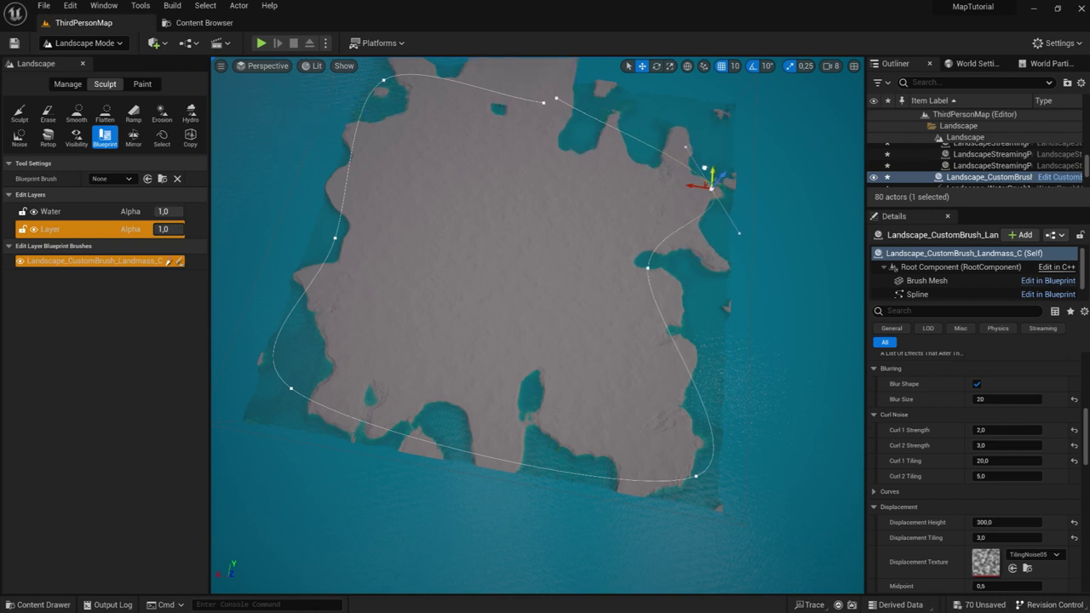
pyautogui.moveTo(690, 187); pyautogui.dragTo(653, 180)
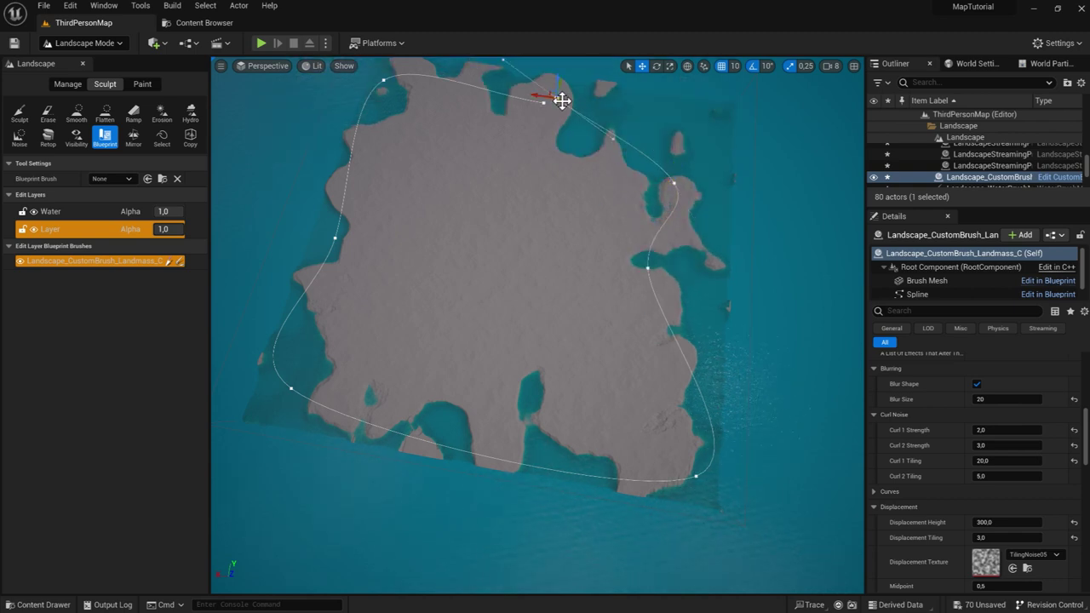
pyautogui.moveTo(545, 97)
pyautogui.mouseDown(button='right')
pyautogui.moveTo(681, 145)
pyautogui.moveTo(372, 250)
pyautogui.moveTo(397, 288)
pyautogui.moveTo(586, 352)
pyautogui.mouseUp(button='right')
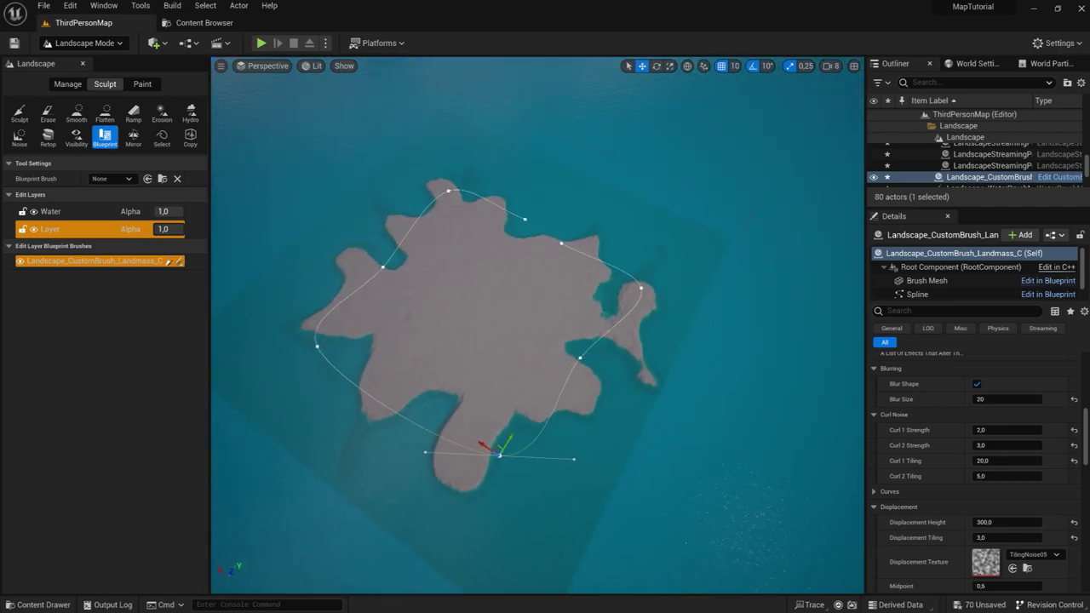
pyautogui.moveTo(586, 352)
pyautogui.mouseDown(button='right')
pyautogui.moveTo(596, 374)
pyautogui.moveTo(647, 400)
pyautogui.mouseUp(button='right')
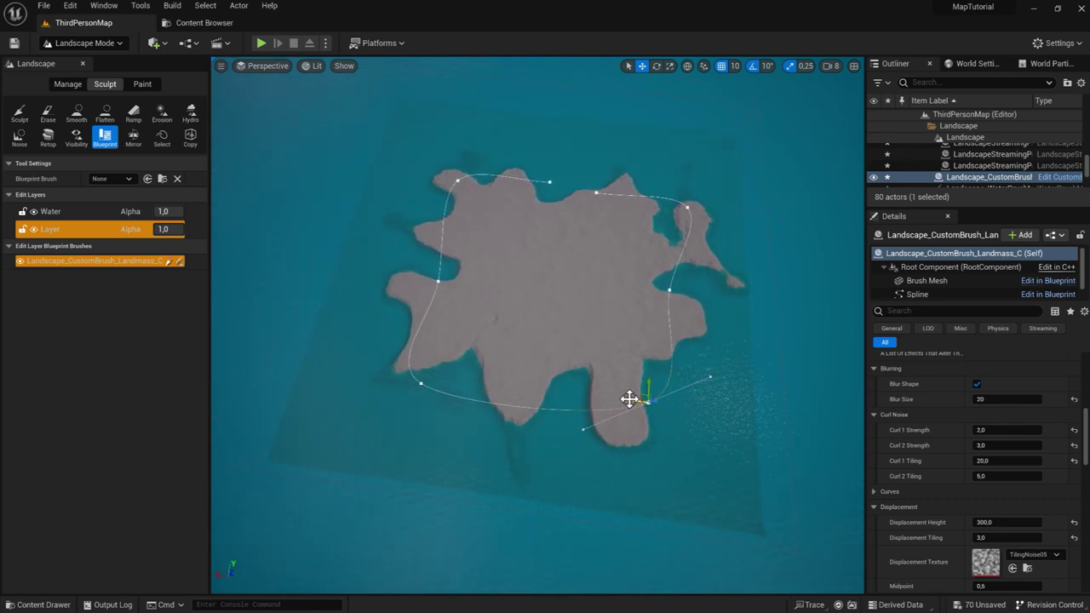
# Step: Drag the bottom and left spline points outward to widen the island
pyautogui.moveTo(628, 398); pyautogui.dragTo(538, 384)
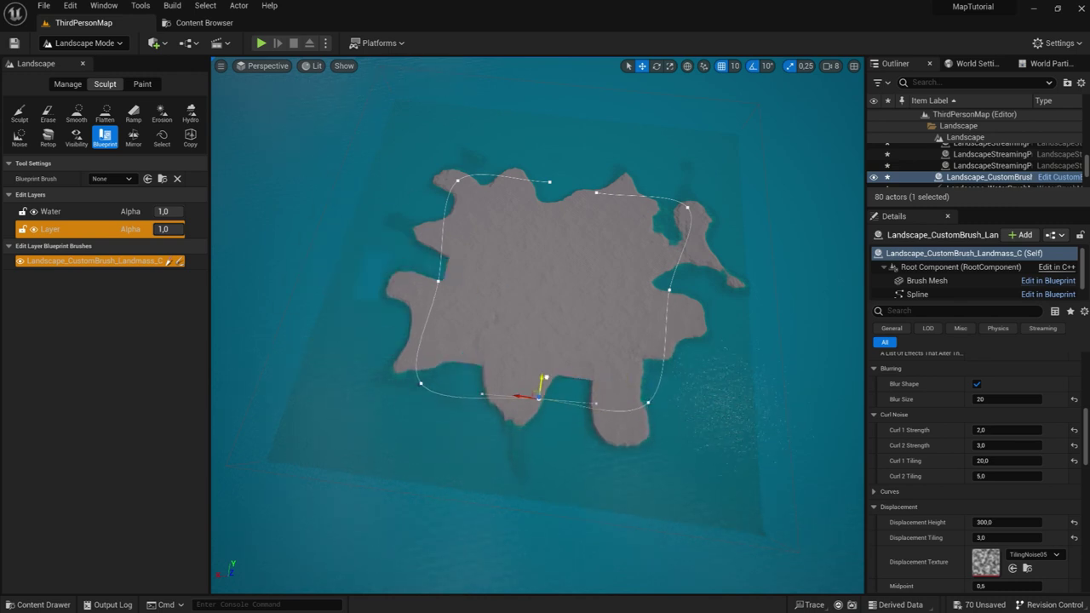
pyautogui.moveTo(538, 384)
pyautogui.mouseDown()
pyautogui.moveTo(538, 406)
pyautogui.moveTo(584, 410)
pyautogui.moveTo(488, 401)
pyautogui.mouseUp()
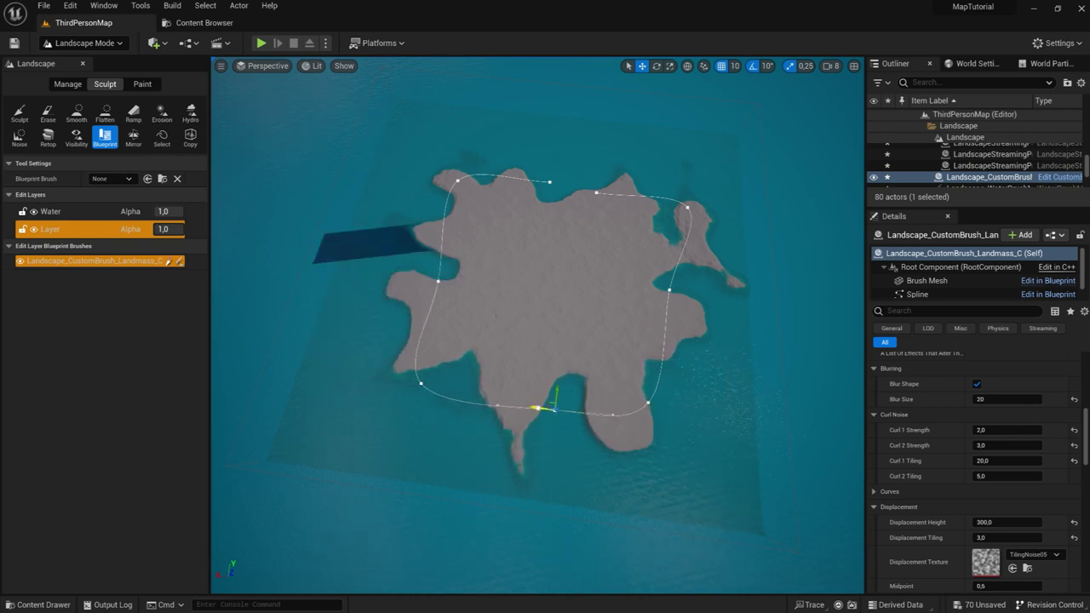
pyautogui.click(438, 279)
pyautogui.moveTo(423, 280); pyautogui.dragTo(380, 272)
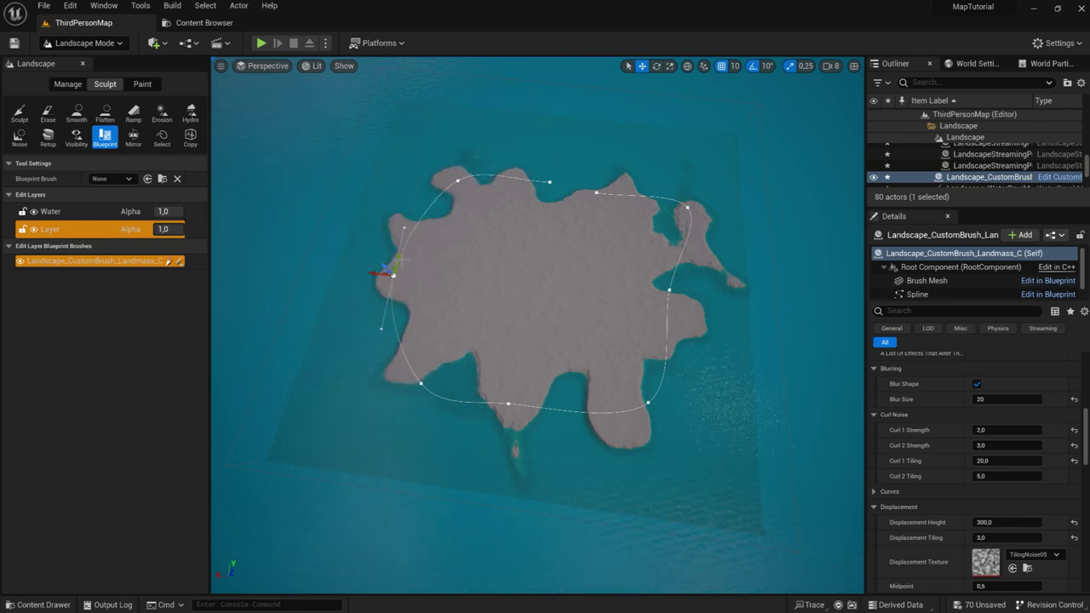
pyautogui.moveTo(393, 272); pyautogui.dragTo(400, 246)
pyautogui.click(549, 180)
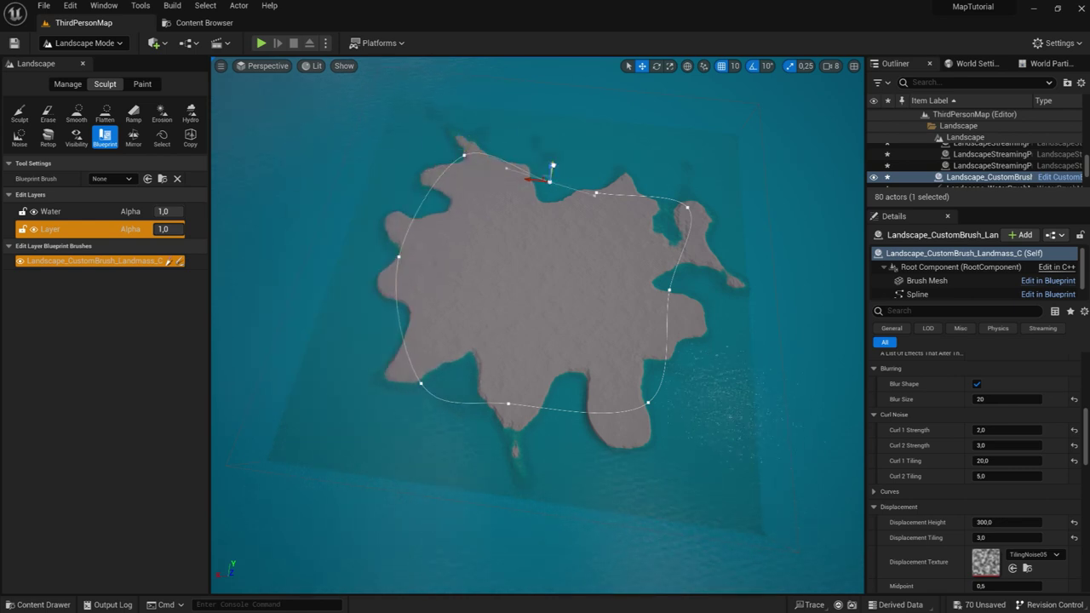
pyautogui.moveTo(536, 341)
pyautogui.mouseDown(button='right')
pyautogui.moveTo(596, 341)
pyautogui.moveTo(839, 438)
pyautogui.mouseUp(button='right')
# Step: Lower Curl 1 Strength through 1.0 and 0.5 to 0.3
pyautogui.scroll(-2, 979, 433)
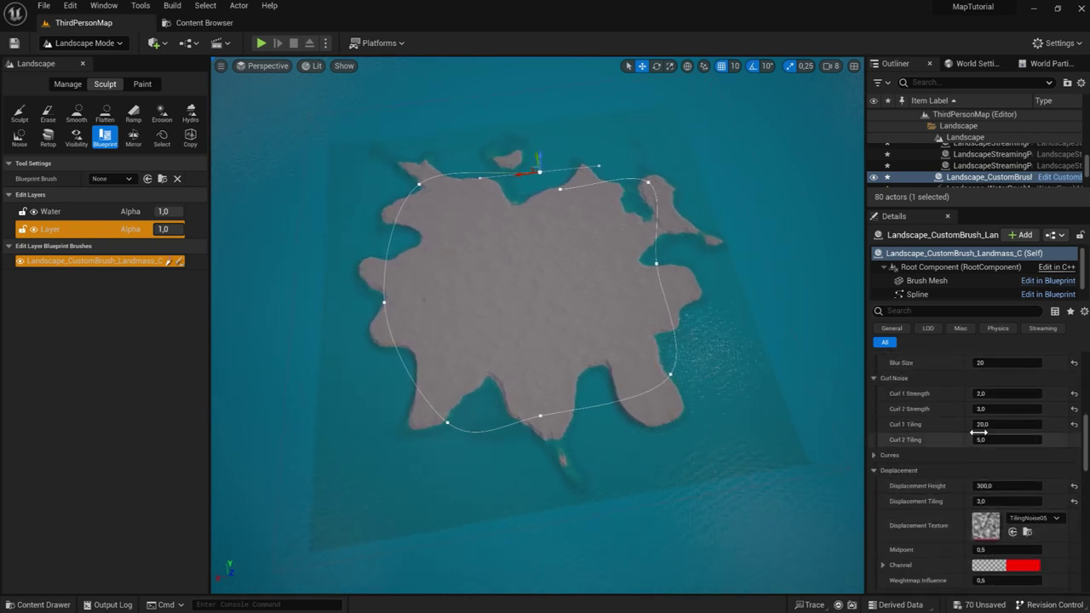
pyautogui.click(988, 393)
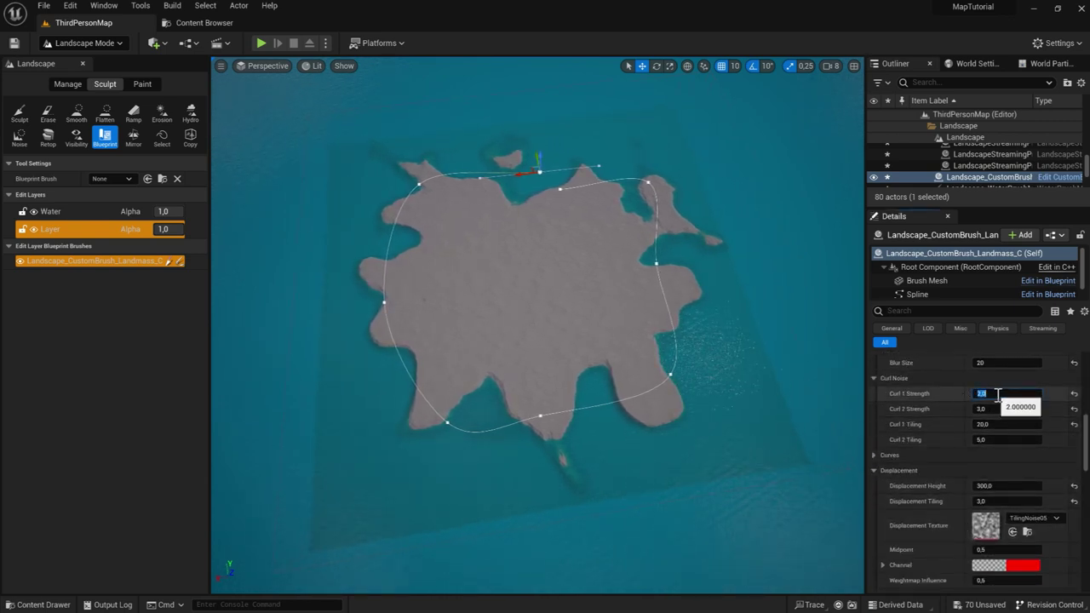
pyautogui.write('1')
pyautogui.press('Return')
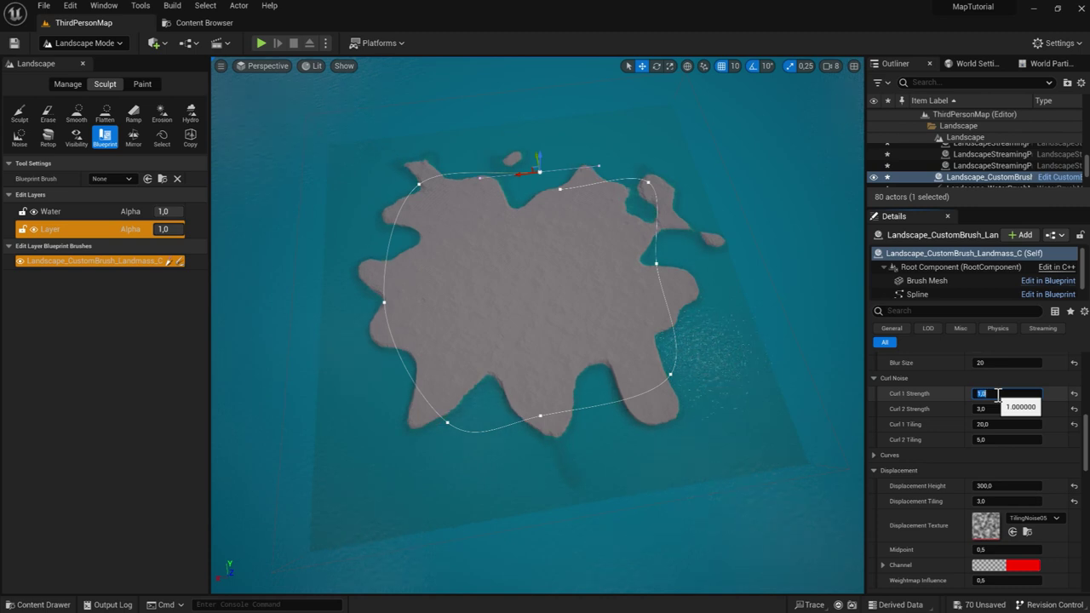
pyautogui.write('0,5')
pyautogui.press('Return')
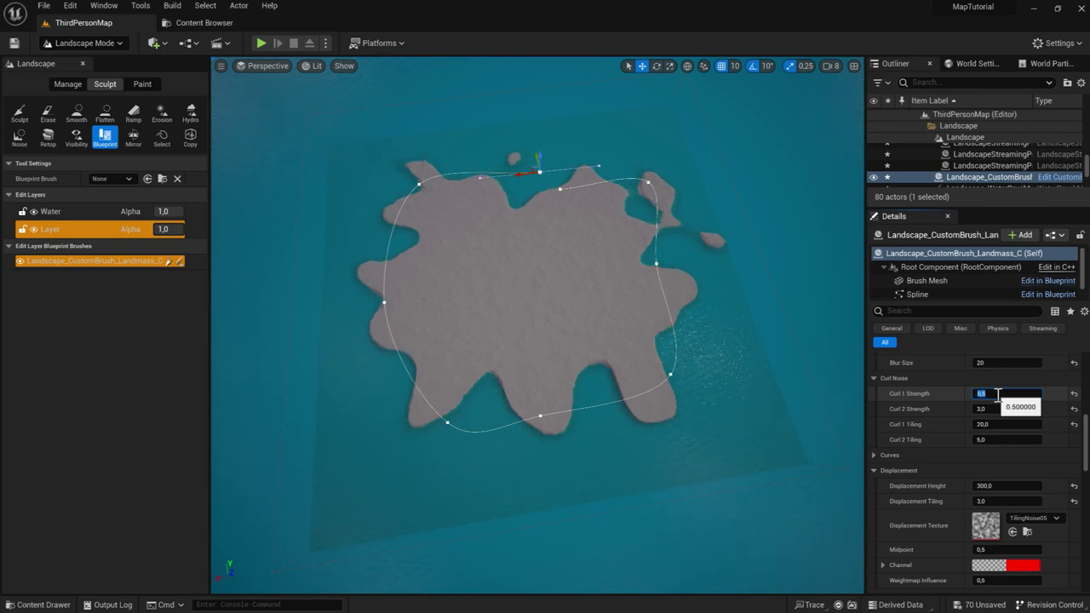
pyautogui.write('0,3')
pyautogui.press('Return')
# Step: Set Curl 2 Strength to 3.0 after trying 1.0 and 2.0
pyautogui.click(981, 409)
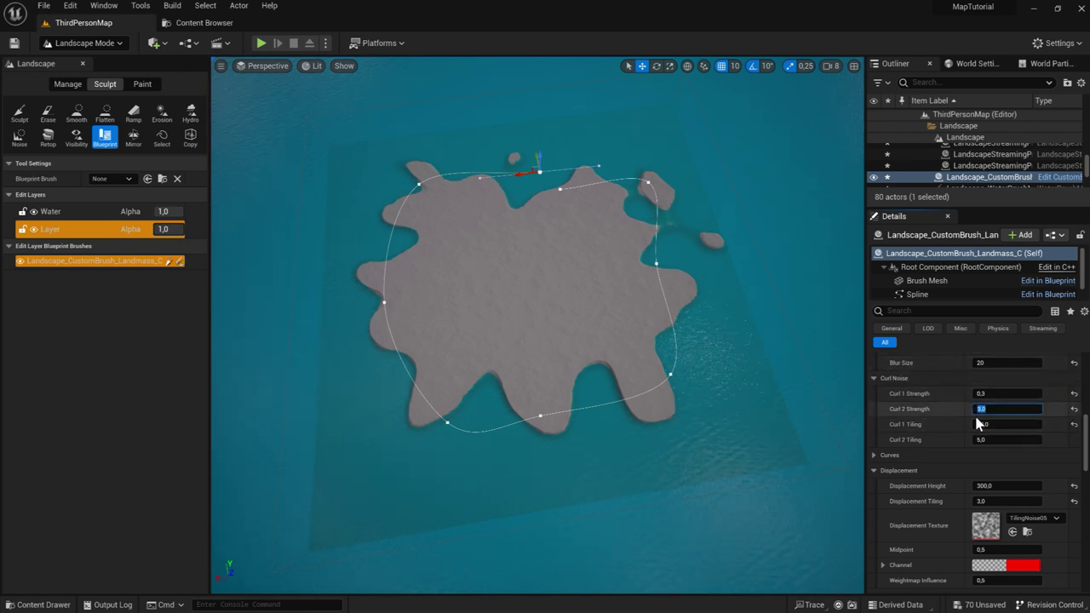
pyautogui.write('1')
pyautogui.press('Return')
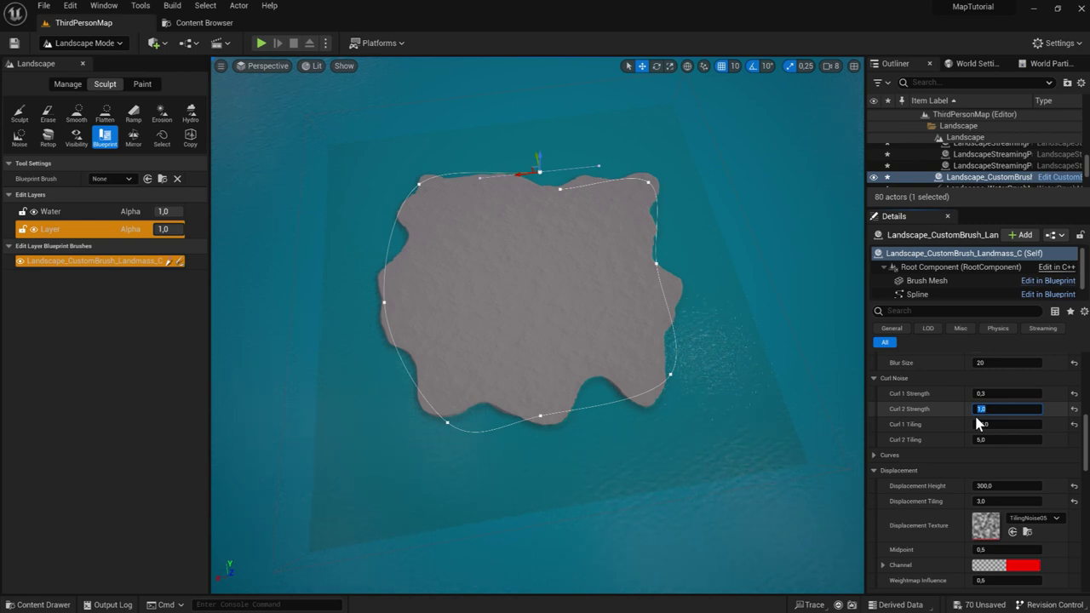
pyautogui.press('Return')
pyautogui.write('3')
pyautogui.press('Return')
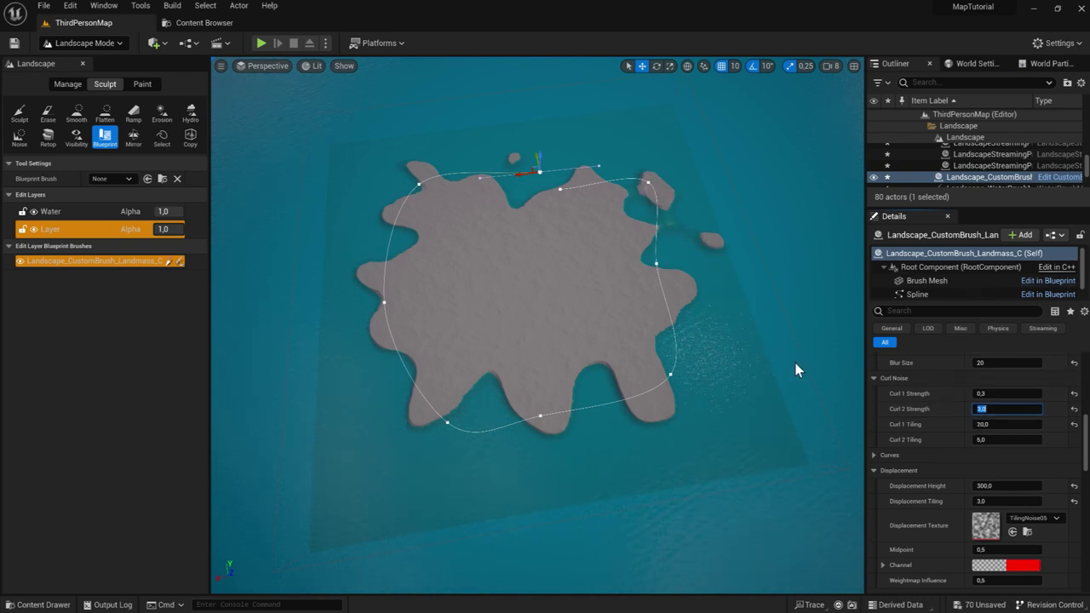
# Step: Set Curl 1 Tiling to 15 after trying 10 and 30
pyautogui.click(983, 423)
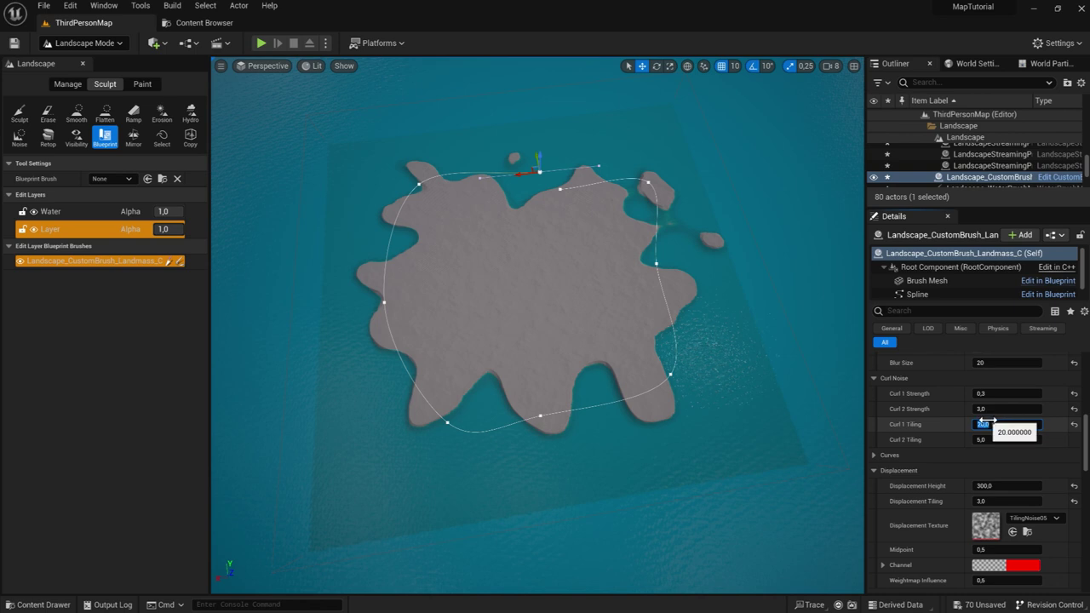
pyautogui.write('10')
pyautogui.press('Return')
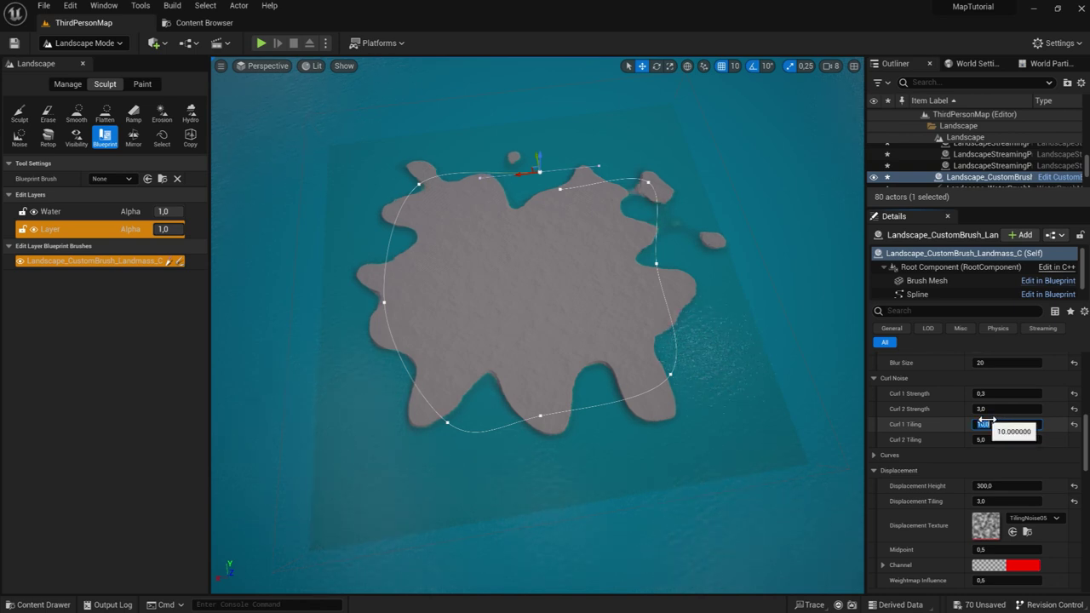
pyautogui.write('30')
pyautogui.press('Return')
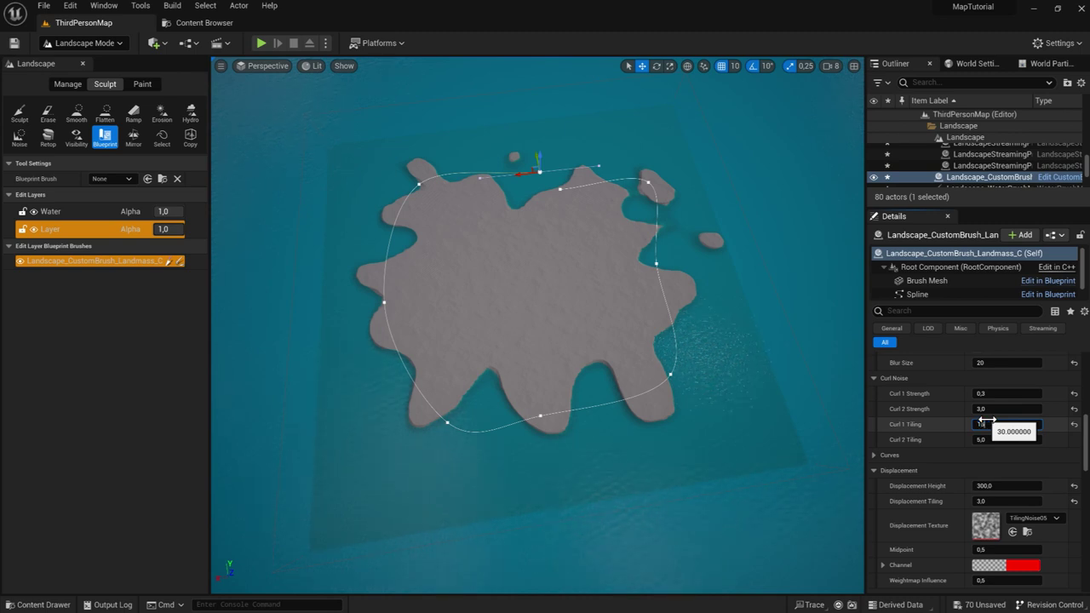
pyautogui.write('15')
pyautogui.press('Return')
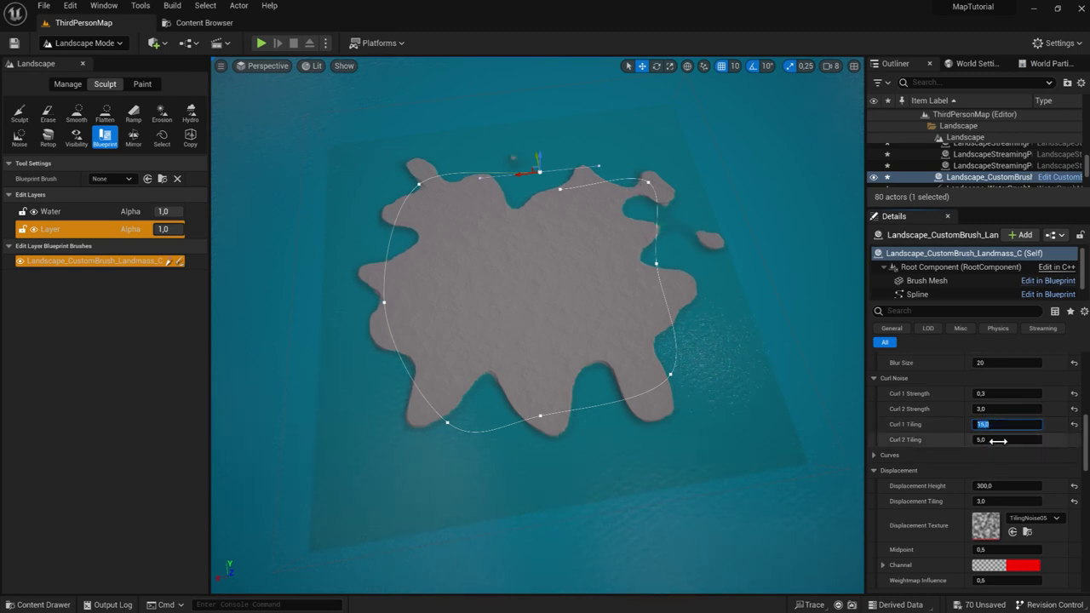
# Step: Set Curl 2 Tiling to 15 after trying 10 and 13
pyautogui.click(1000, 441)
pyautogui.press('Return')
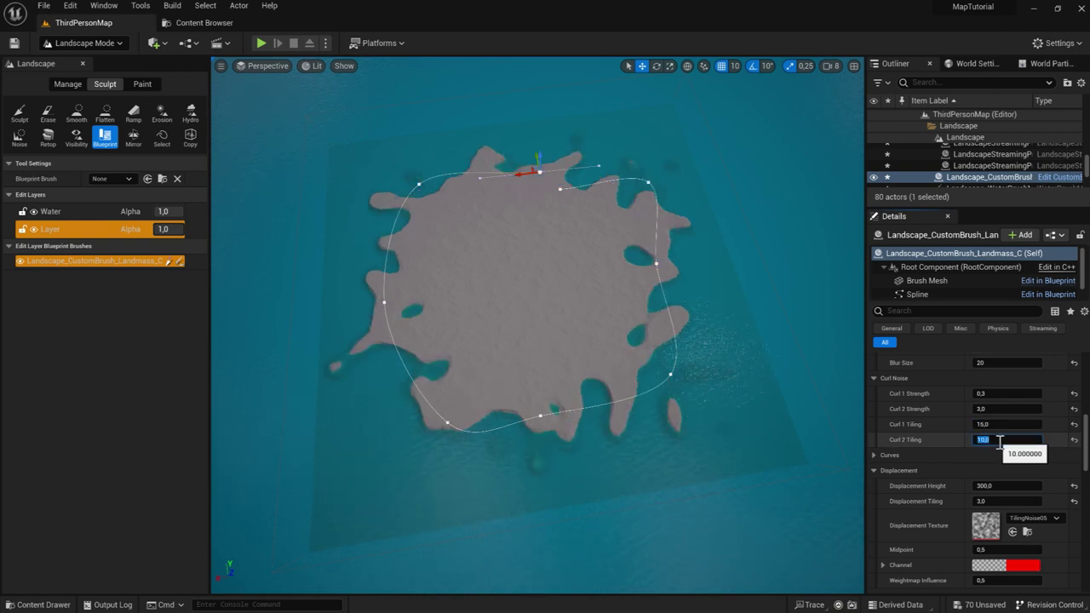
pyautogui.press('Return')
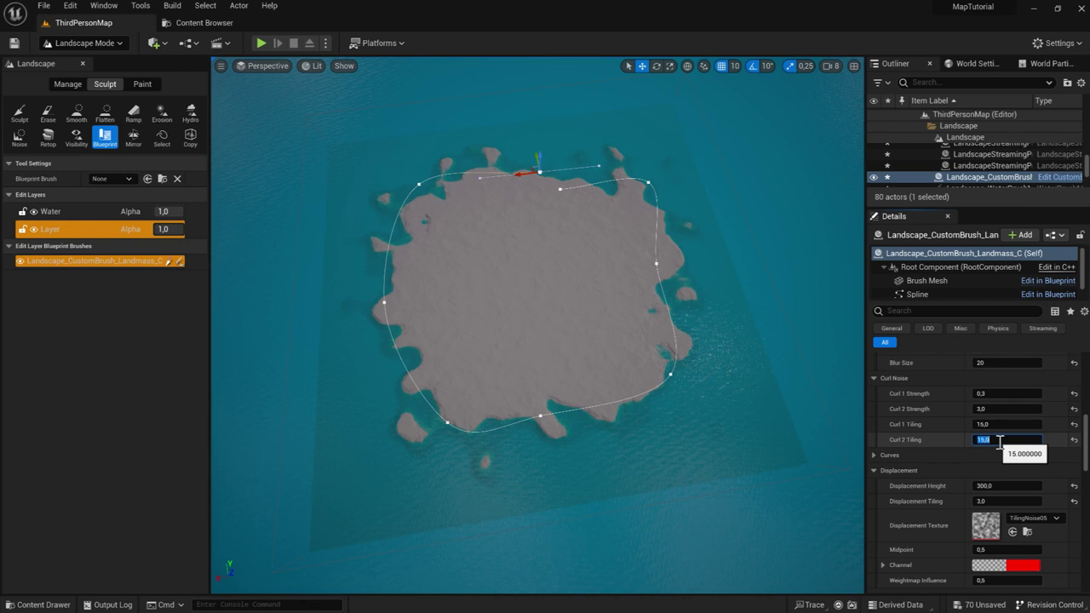
pyautogui.write('3')
pyautogui.press('Return')
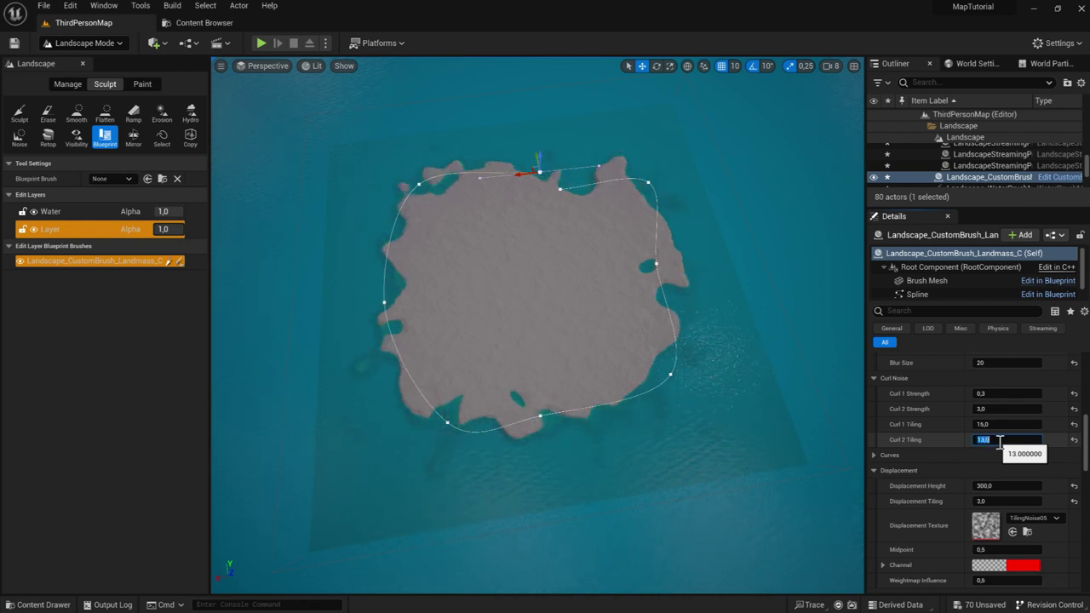
pyautogui.write('15')
pyautogui.press('Return')
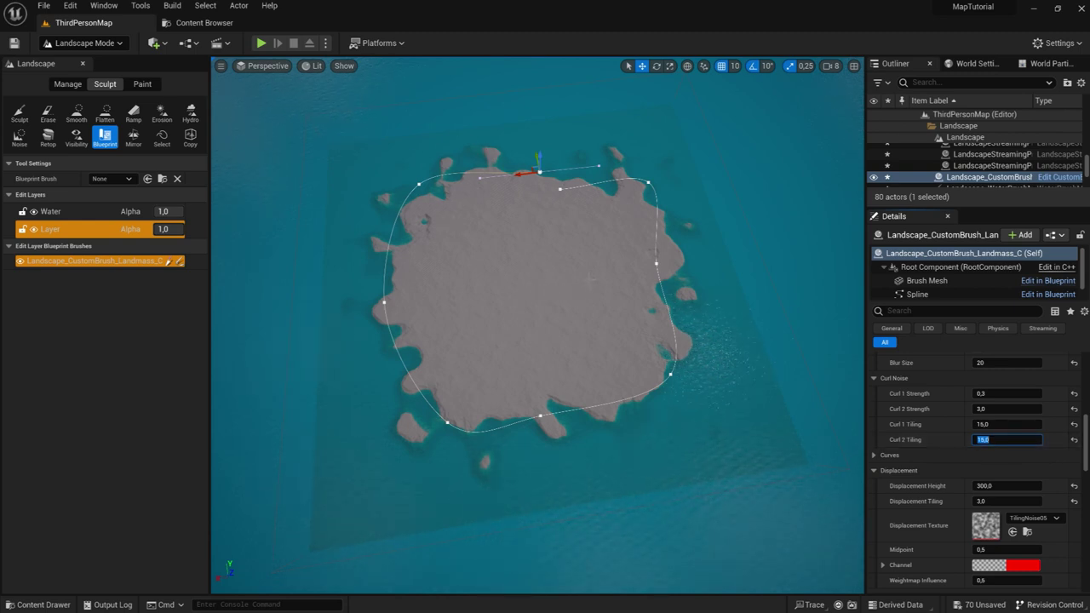
# Step: Select the Layer edit layer for new brushes
pyautogui.scroll(-2, 938, 446)
pyautogui.scroll(-2, 938, 446)
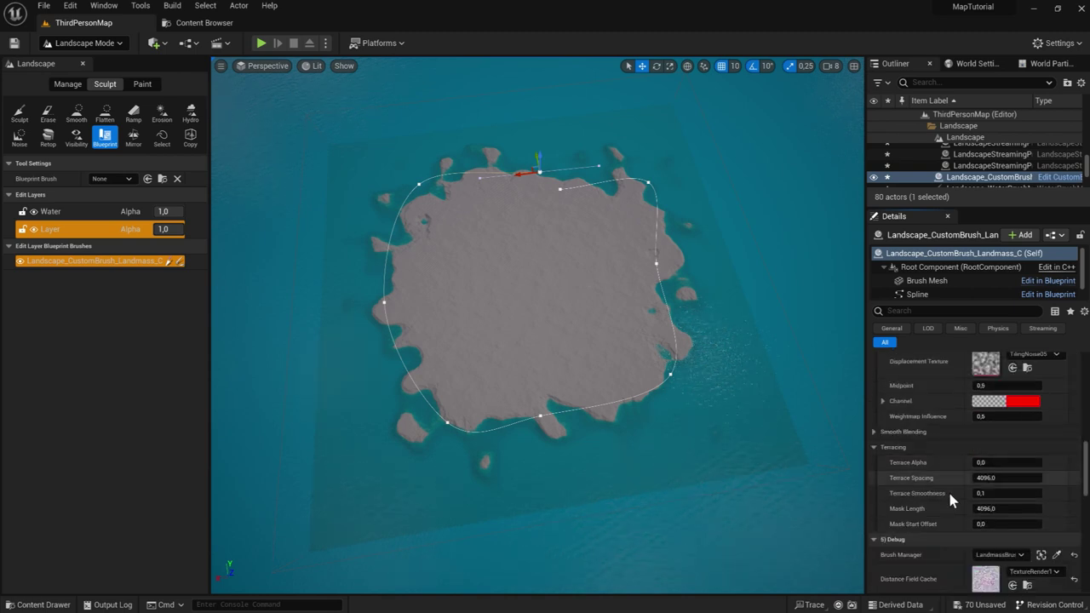
pyautogui.scroll(-2, 948, 489)
pyautogui.scroll(2, 955, 518)
pyautogui.scroll(2, 951, 492)
pyautogui.scroll(2, 952, 479)
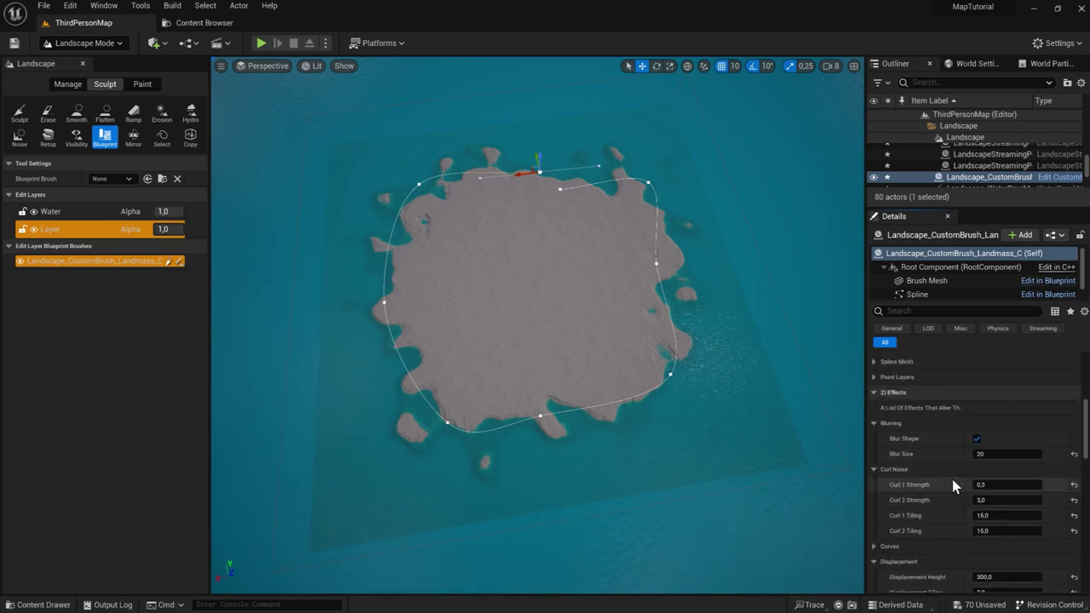
pyautogui.scroll(2, 952, 477)
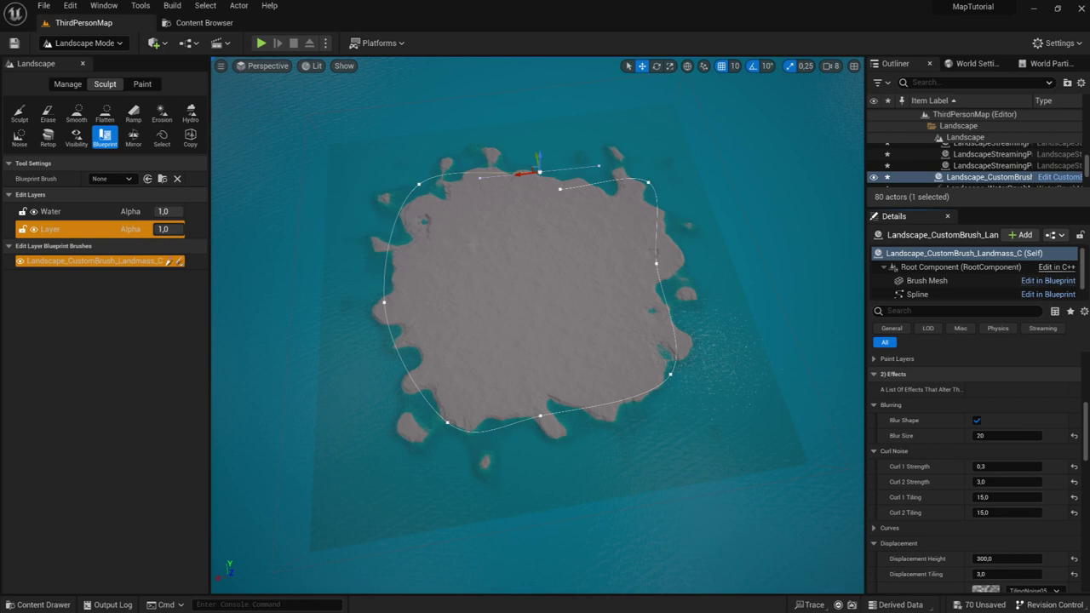
pyautogui.scroll(2, 536, 323)
pyautogui.scroll(2, 536, 323)
pyautogui.scroll(2, 536, 323)
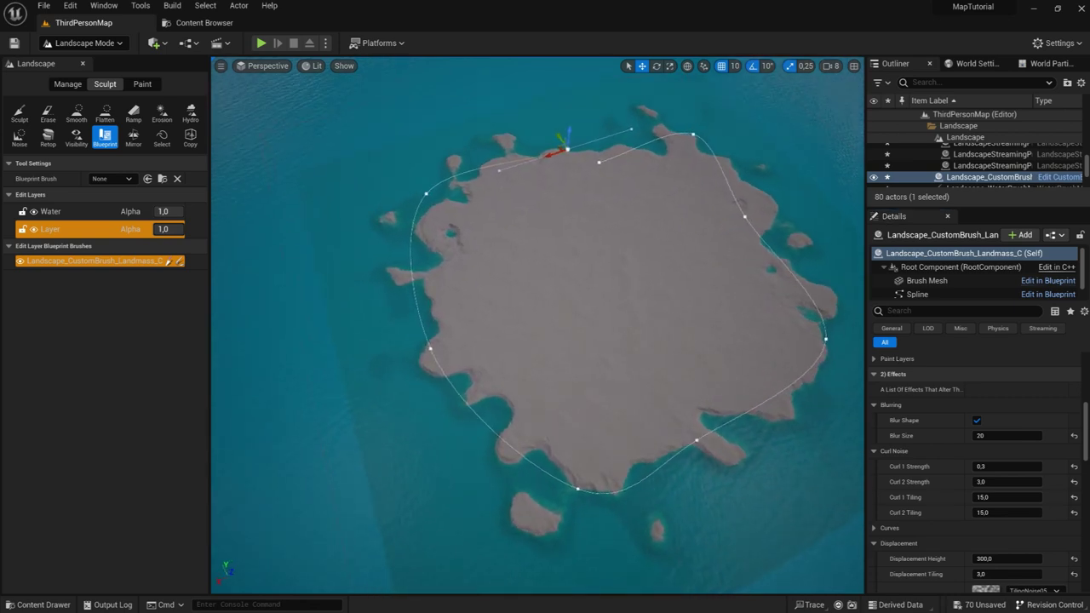
pyautogui.scroll(2, 537, 324)
pyautogui.scroll(2, 536, 323)
pyautogui.scroll(2, 537, 324)
pyautogui.scroll(1, 537, 324)
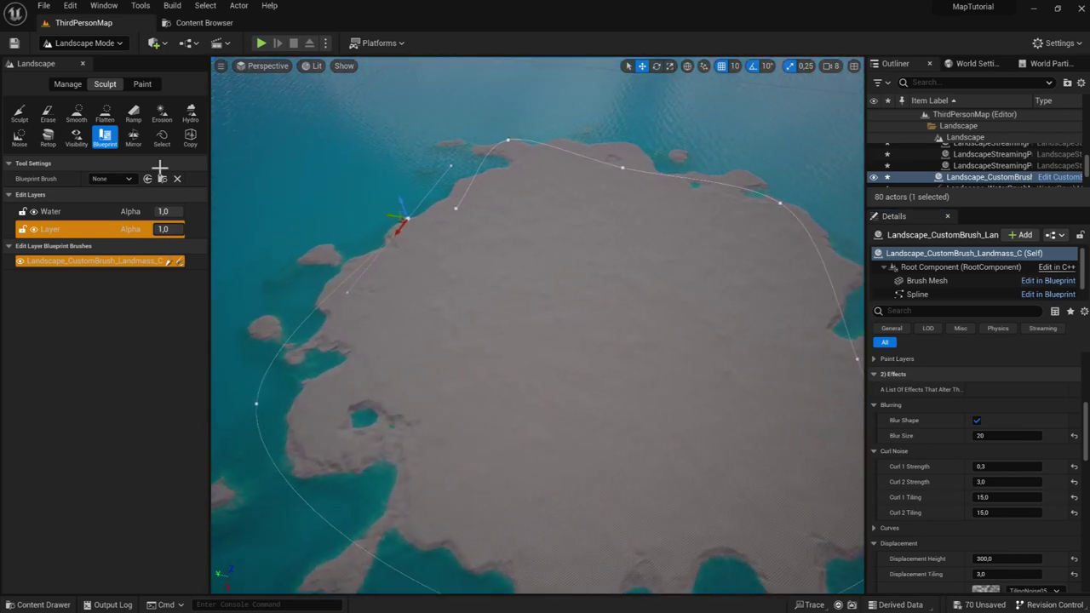
pyautogui.click(65, 232)
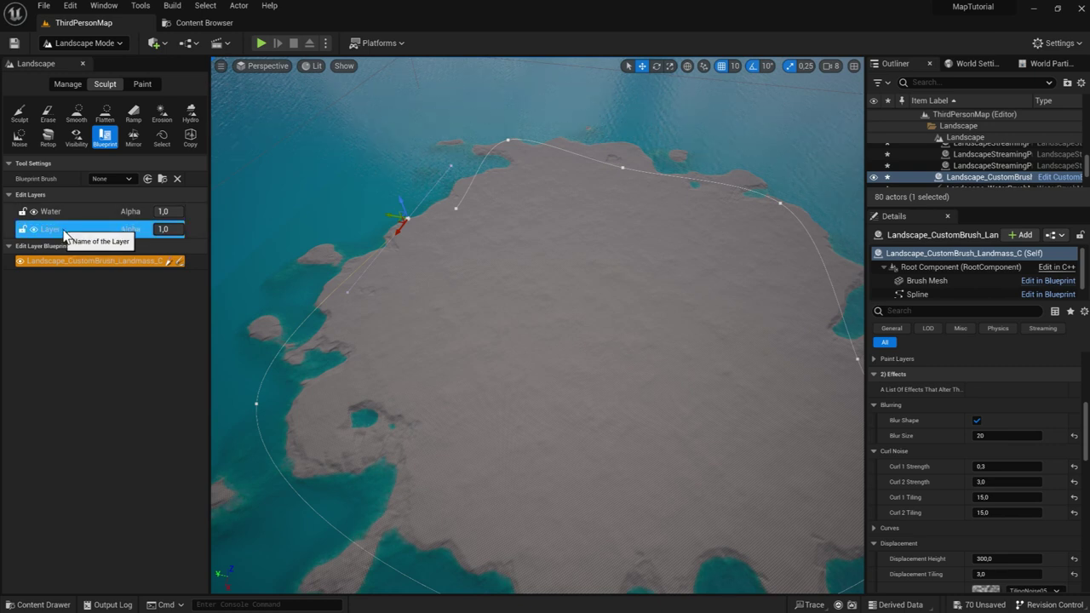
# Step: Place a CustomBrush_Landmass blueprint brush on the island and stretch its left corner outward
pyautogui.click(129, 179)
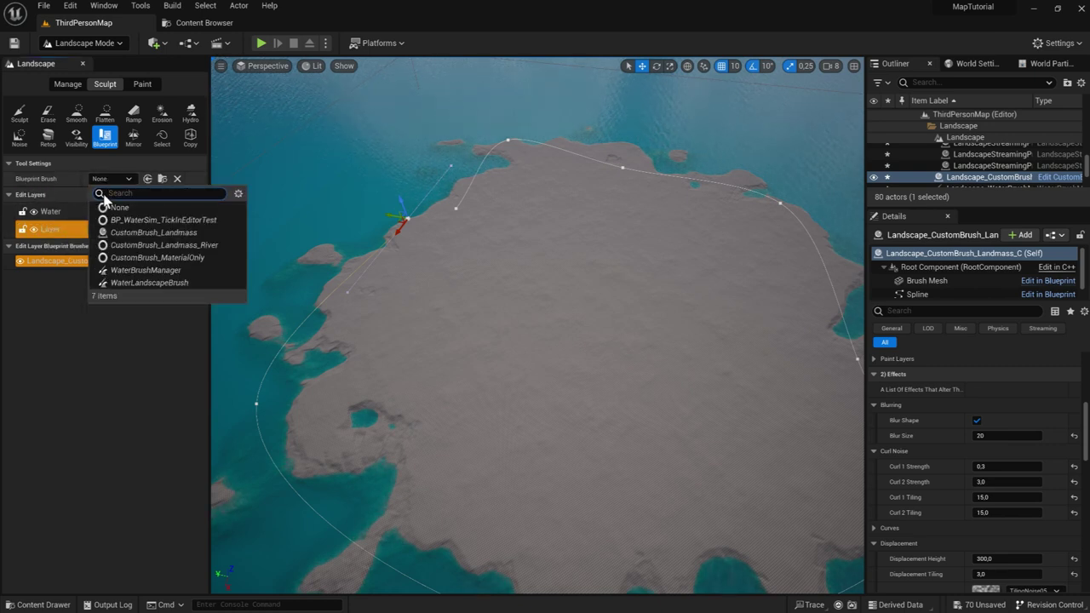
pyautogui.click(149, 232)
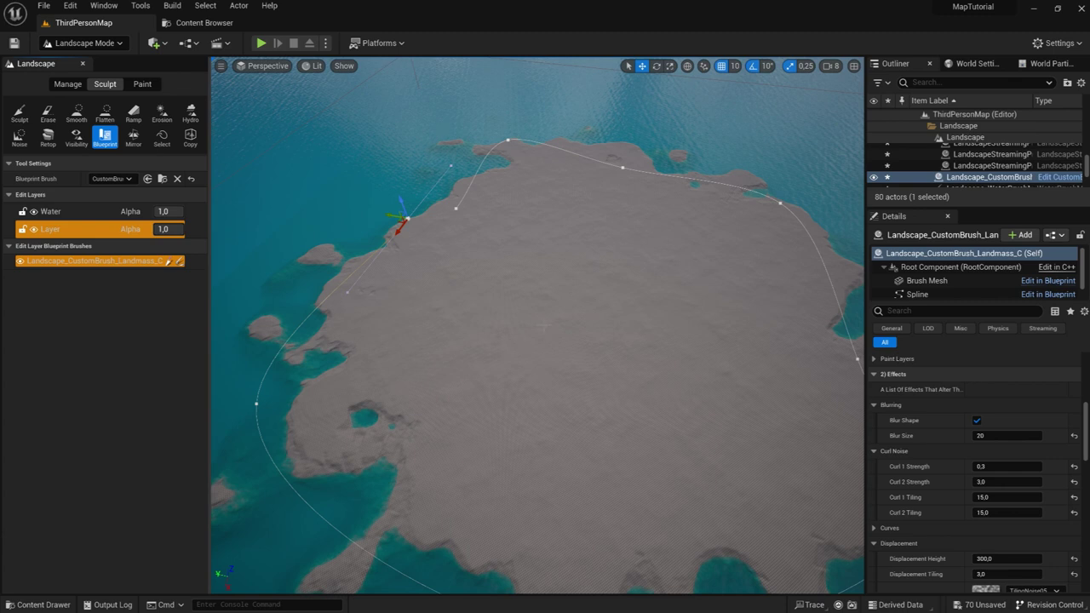
pyautogui.click(475, 300)
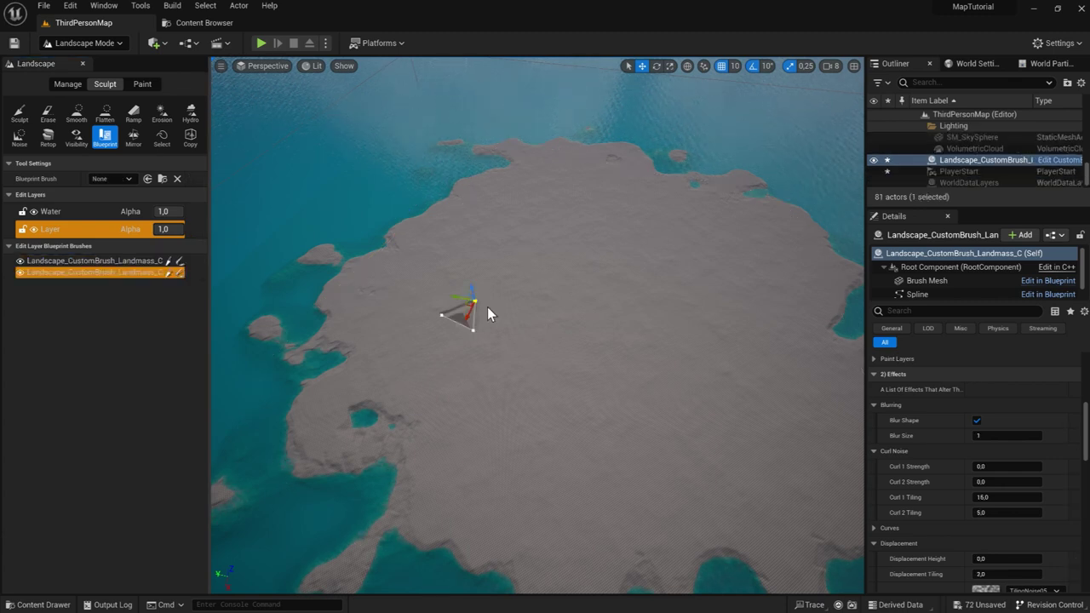
pyautogui.click(68, 274)
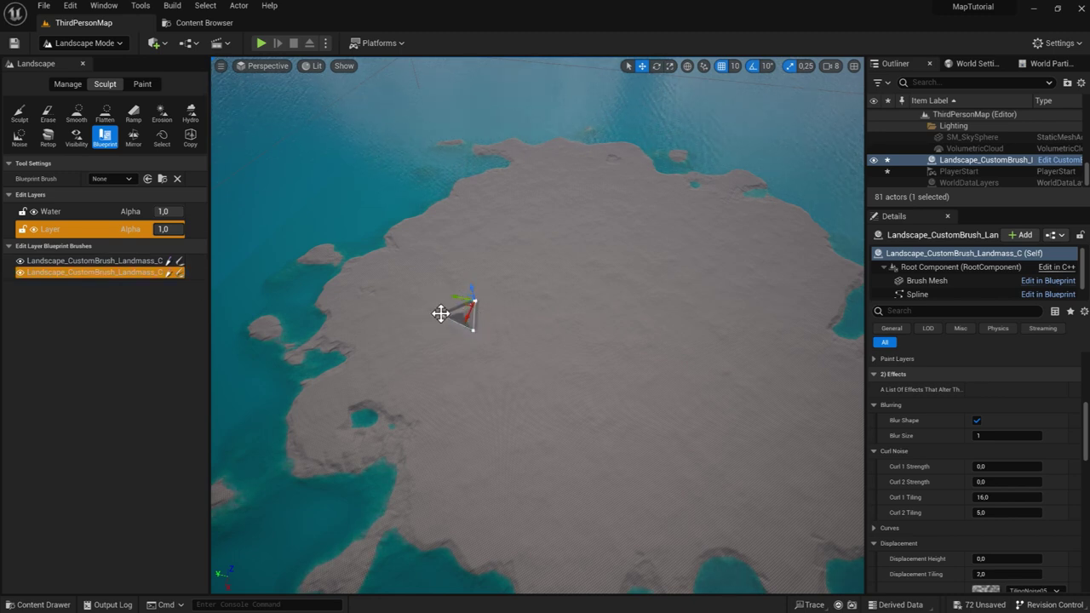
pyautogui.moveTo(441, 315); pyautogui.dragTo(421, 352)
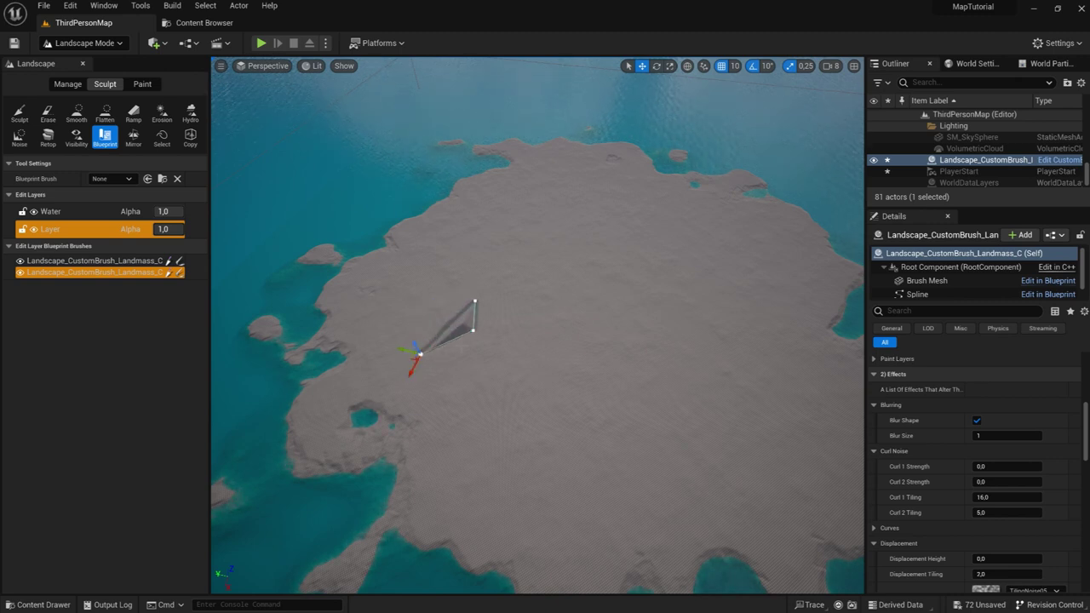
# Step: Move the new brush's right and top corners outward to widen the triangle
pyautogui.click(472, 330)
pyautogui.moveTo(472, 330)
pyautogui.mouseDown()
pyautogui.moveTo(517, 347)
pyautogui.moveTo(510, 407)
pyautogui.mouseUp()
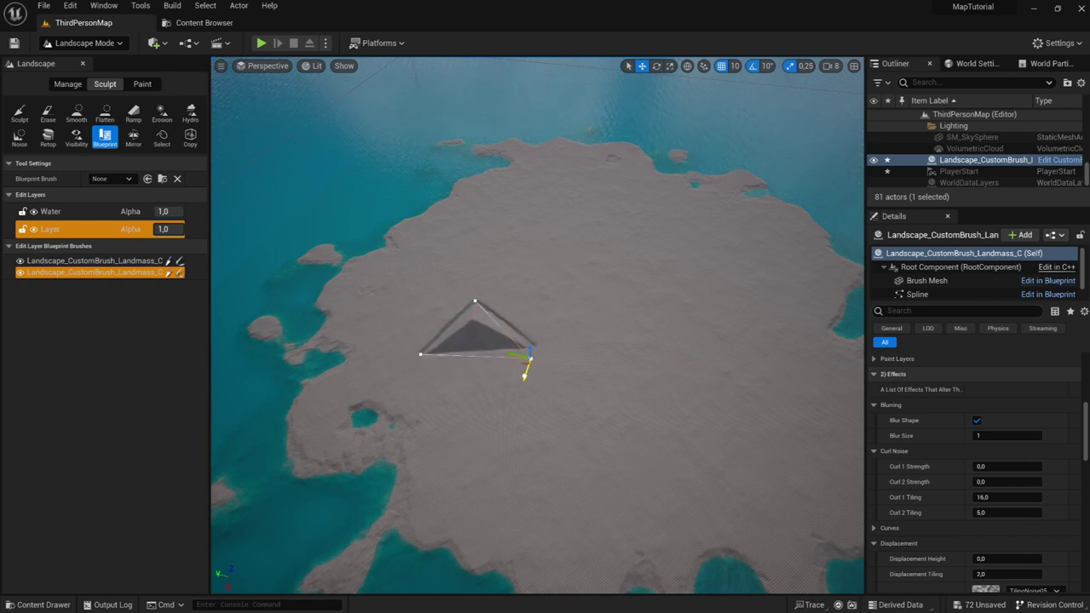
pyautogui.click(474, 303)
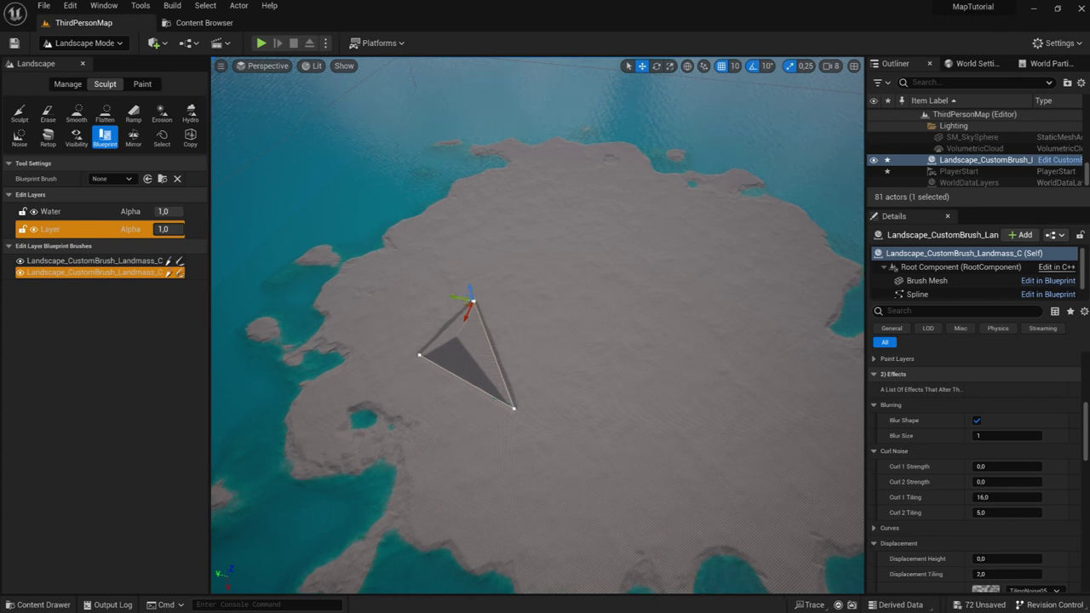
pyautogui.moveTo(473, 300); pyautogui.dragTo(521, 313)
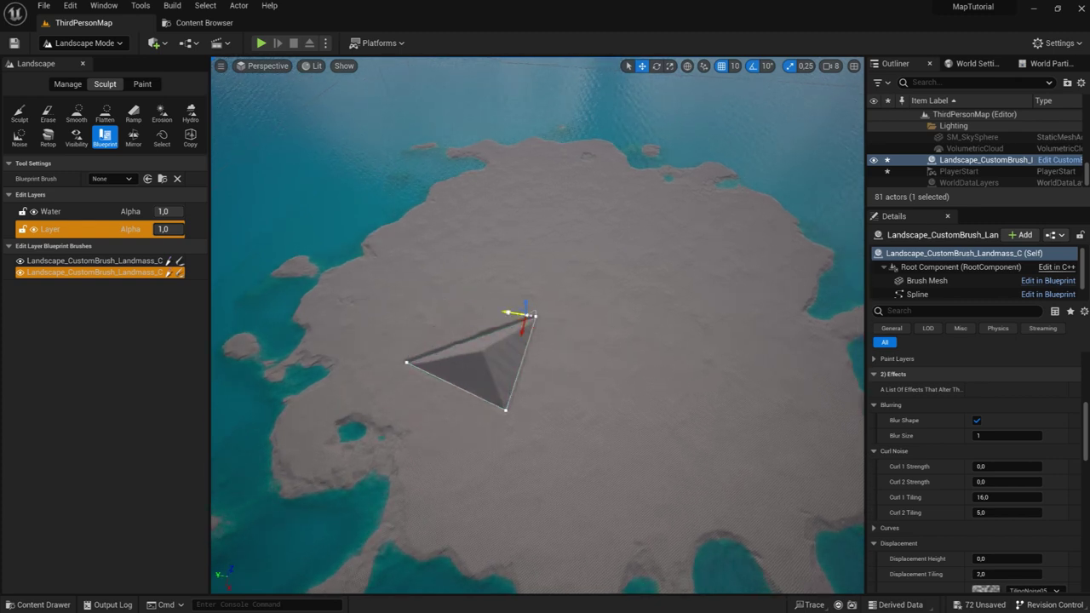
# Step: Duplicate spline points around the outline to round the brush into a larger loop
pyautogui.moveTo(517, 313)
pyautogui.keyDown('alt'); pyautogui.mouseDown()
pyautogui.moveTo(426, 303)
pyautogui.moveTo(417, 328)
pyautogui.mouseUp(); pyautogui.keyUp('alt')
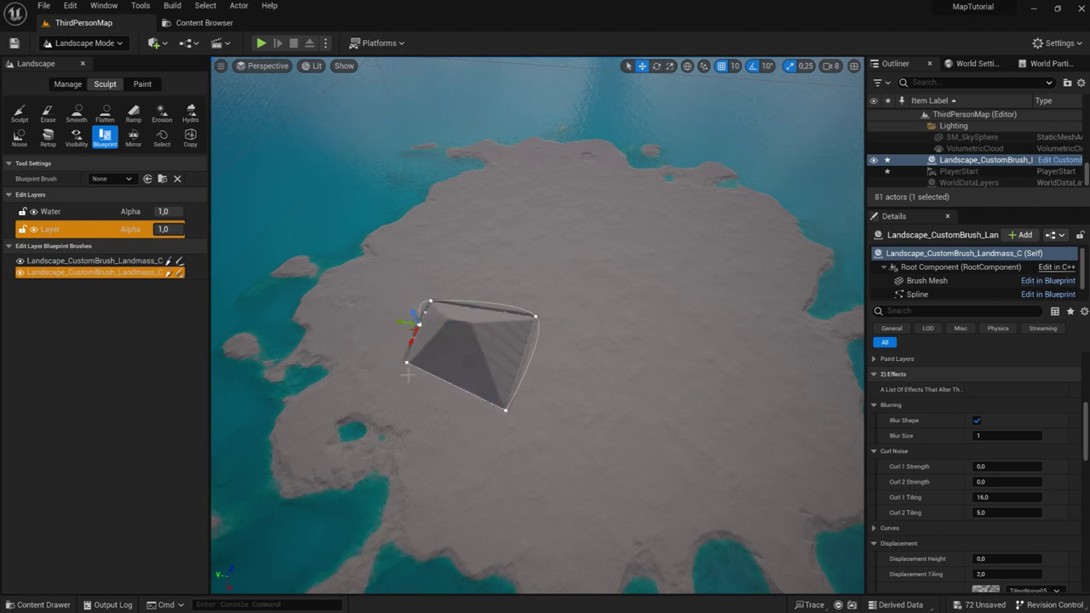
pyautogui.click(534, 315)
pyautogui.click(505, 411)
pyautogui.moveTo(505, 411)
pyautogui.keyDown('alt'); pyautogui.mouseDown()
pyautogui.moveTo(435, 397)
pyautogui.moveTo(539, 358)
pyautogui.mouseUp(); pyautogui.keyUp('alt')
pyautogui.click(504, 412)
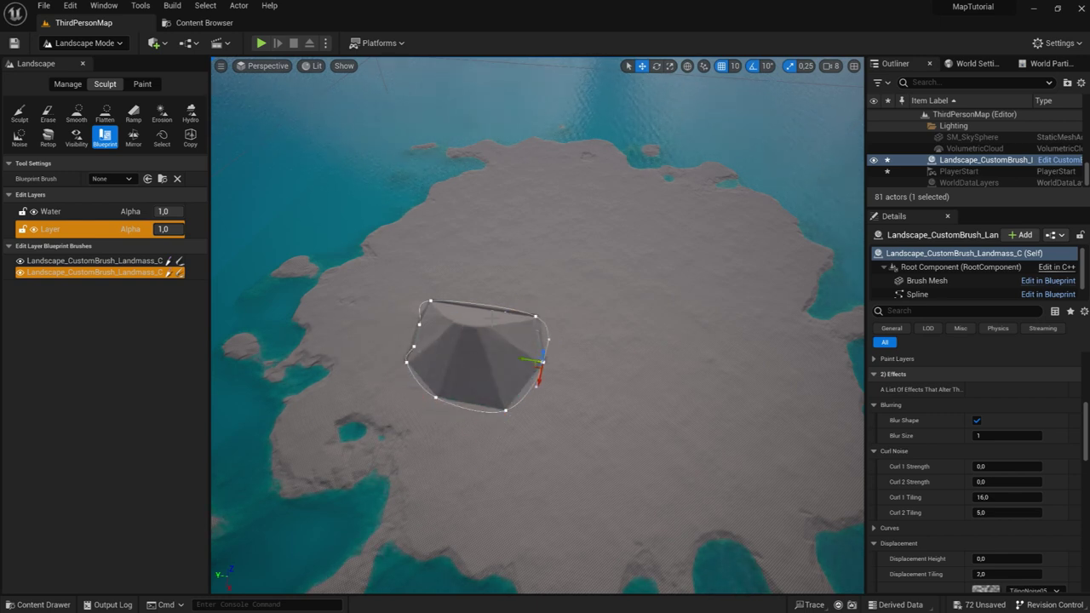
pyautogui.click(430, 300)
pyautogui.moveTo(430, 300)
pyautogui.keyDown('alt'); pyautogui.mouseDown()
pyautogui.moveTo(487, 332)
pyautogui.moveTo(492, 314)
pyautogui.mouseUp(); pyautogui.keyUp('alt')
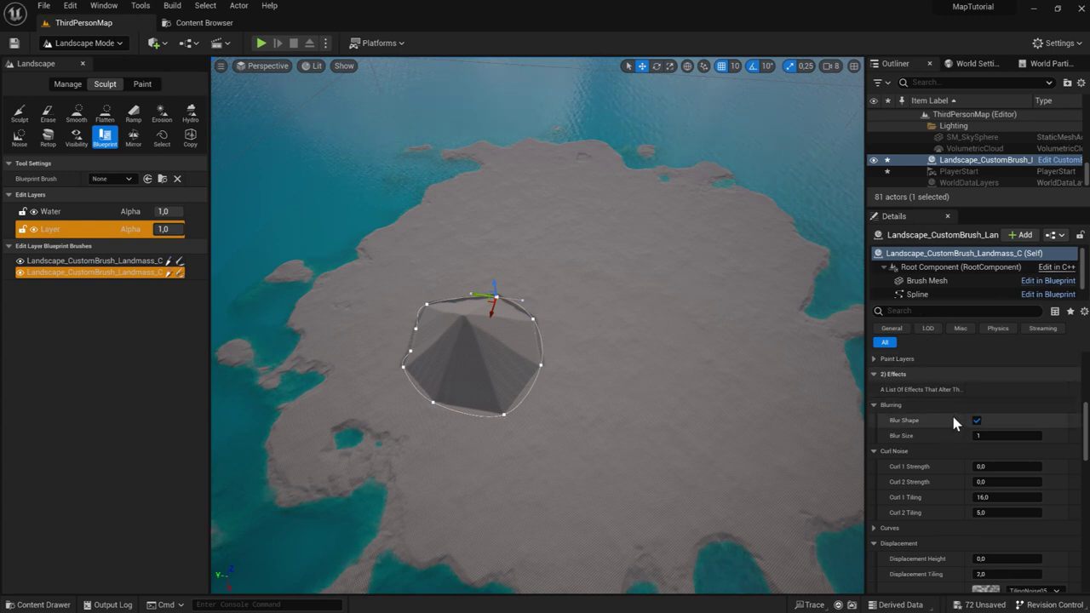
# Step: In Falloff, enable Cap Shape, set Z Offset to 1000 and Falloff Angle to 30
pyautogui.scroll(2, 955, 418)
pyautogui.scroll(2, 962, 410)
pyautogui.scroll(2, 968, 415)
pyautogui.scroll(-1, 1002, 419)
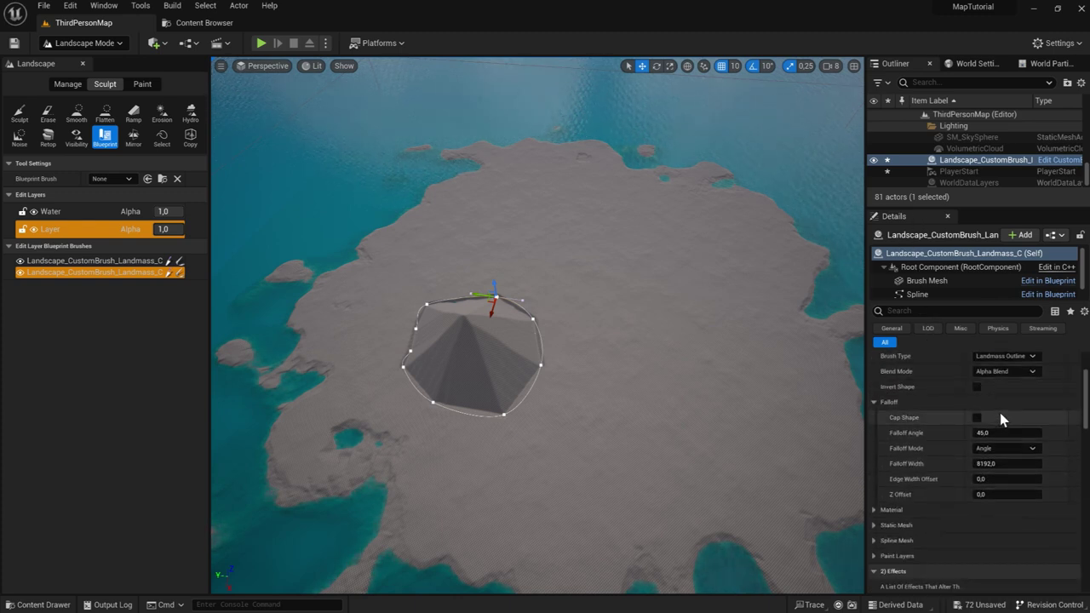
pyautogui.click(976, 419)
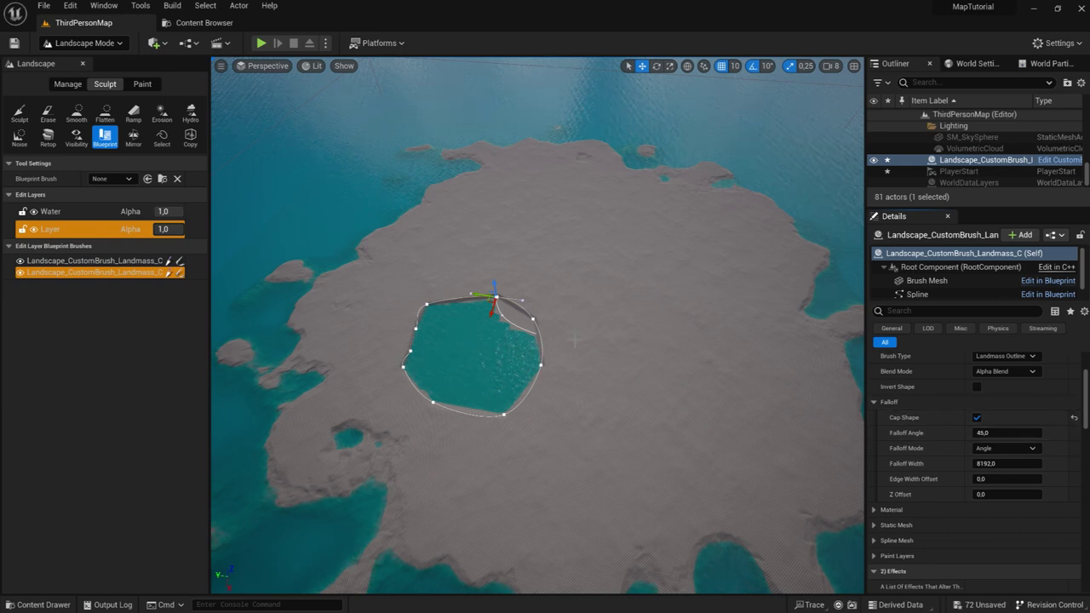
pyautogui.click(994, 493)
pyautogui.write('1000')
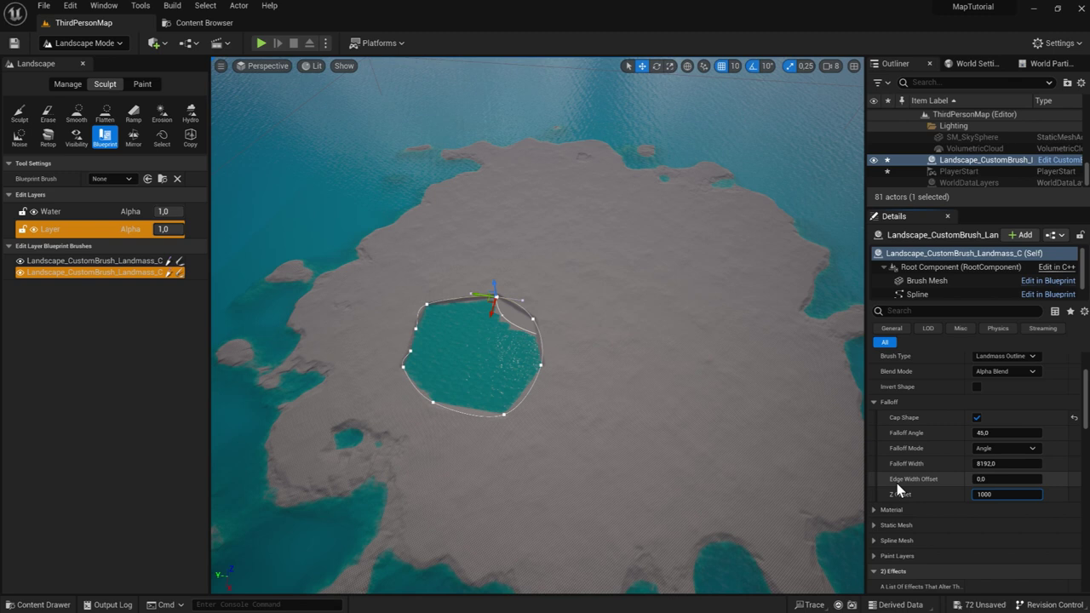
pyautogui.press('Return')
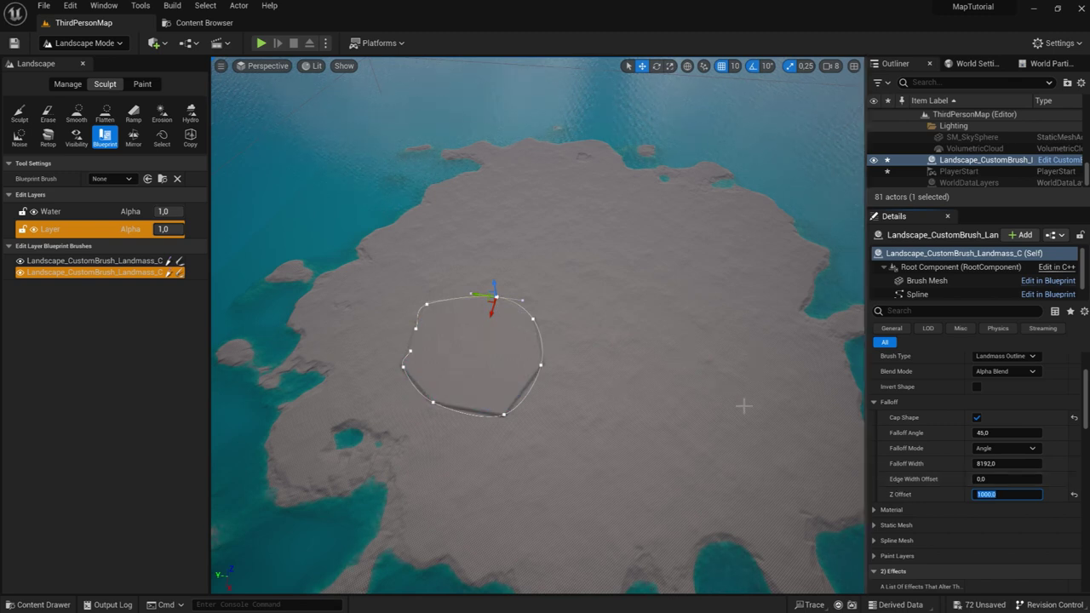
pyautogui.click(1013, 436)
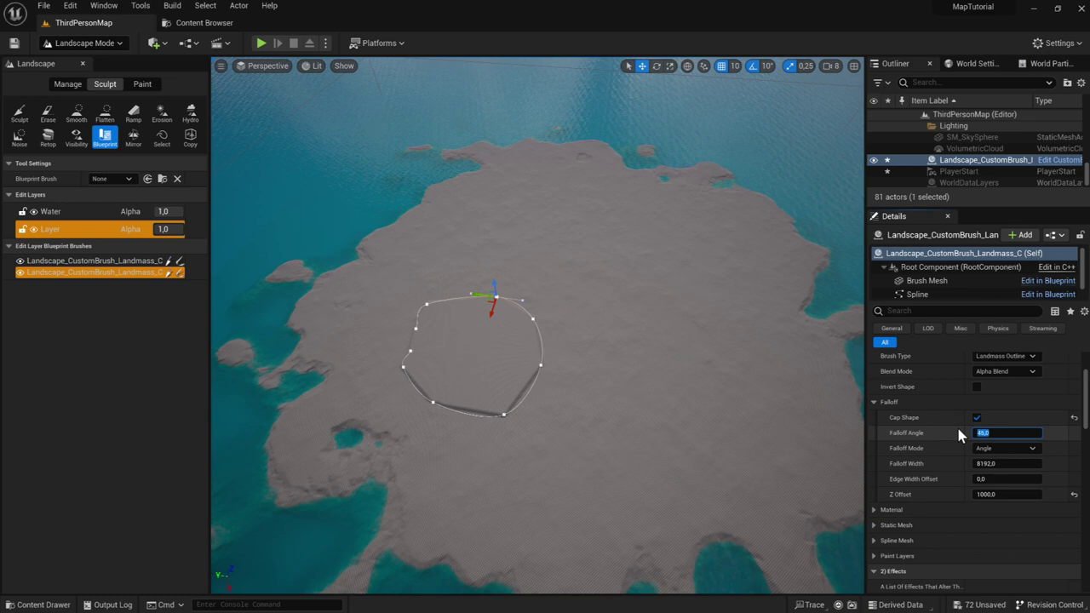
pyautogui.write('30')
pyautogui.write('80')
pyautogui.press('Return')
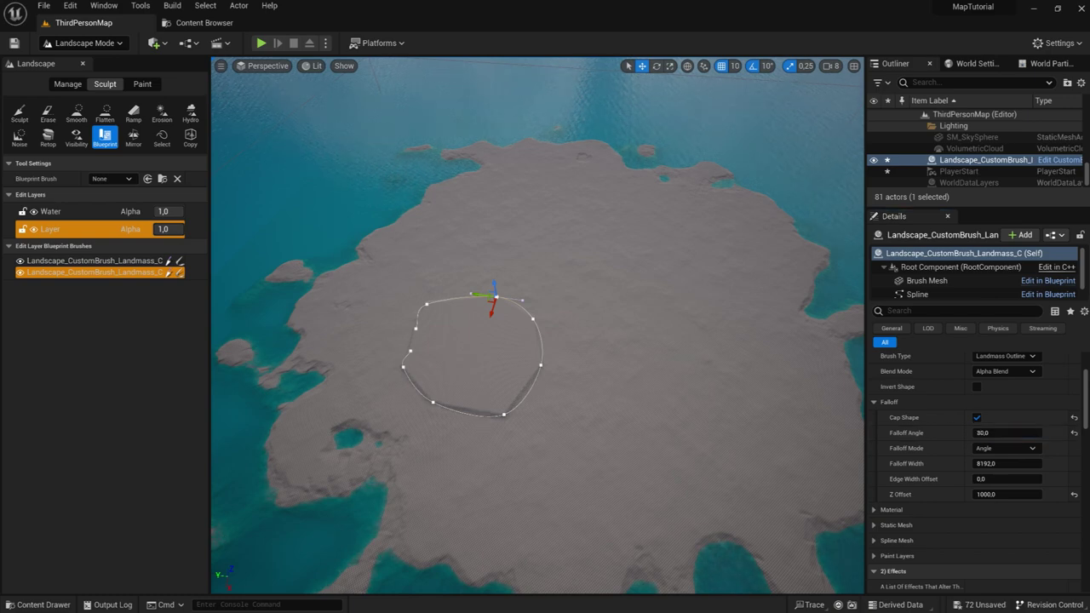
# Step: Set the second brush's Displacement Height to 1
pyautogui.moveTo(537, 341); pyautogui.dragTo(537, 255, button='right')
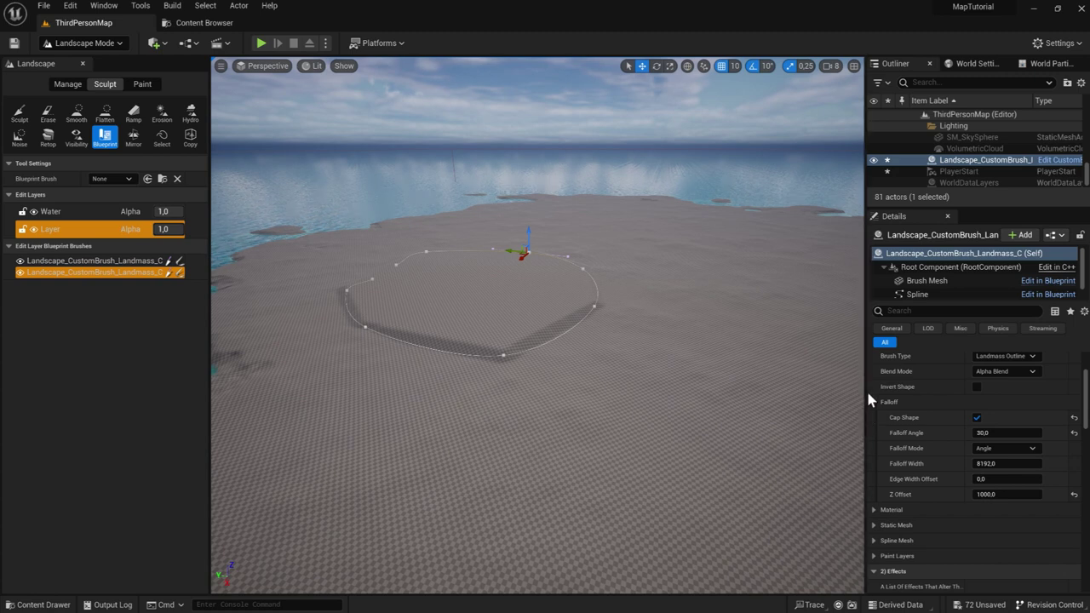
pyautogui.scroll(-2, 940, 453)
pyautogui.scroll(-2, 940, 453)
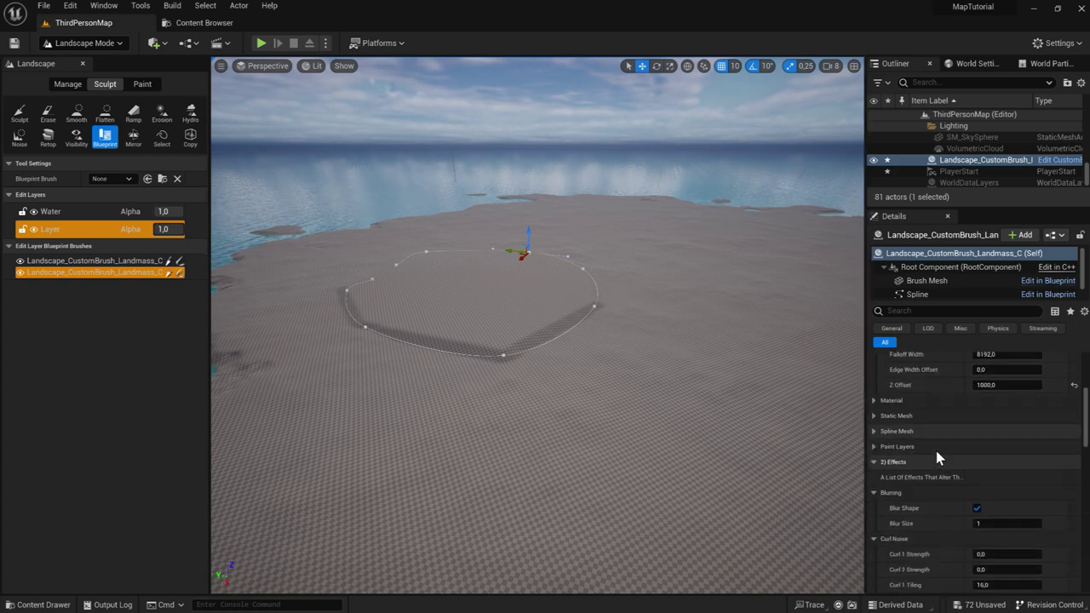
pyautogui.scroll(-2, 936, 448)
pyautogui.scroll(-2, 937, 447)
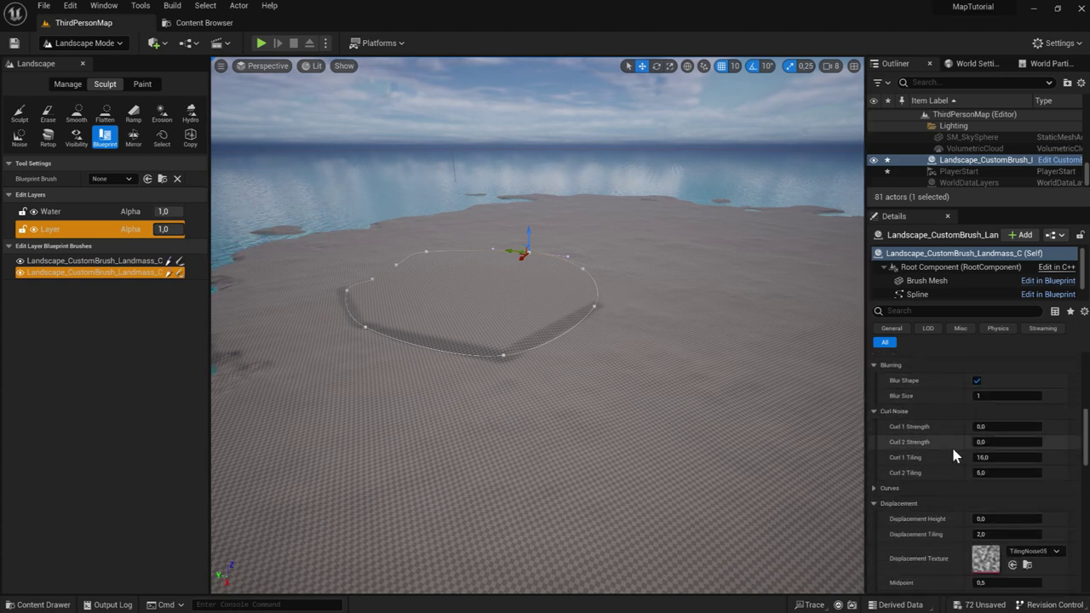
pyautogui.scroll(-1, 1000, 509)
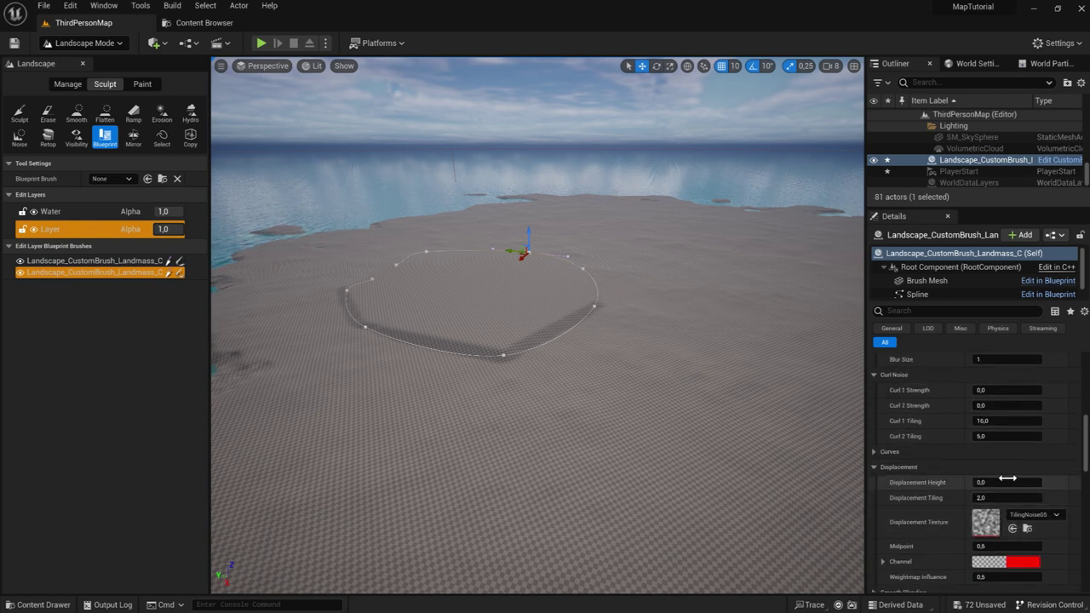
pyautogui.click(1007, 478)
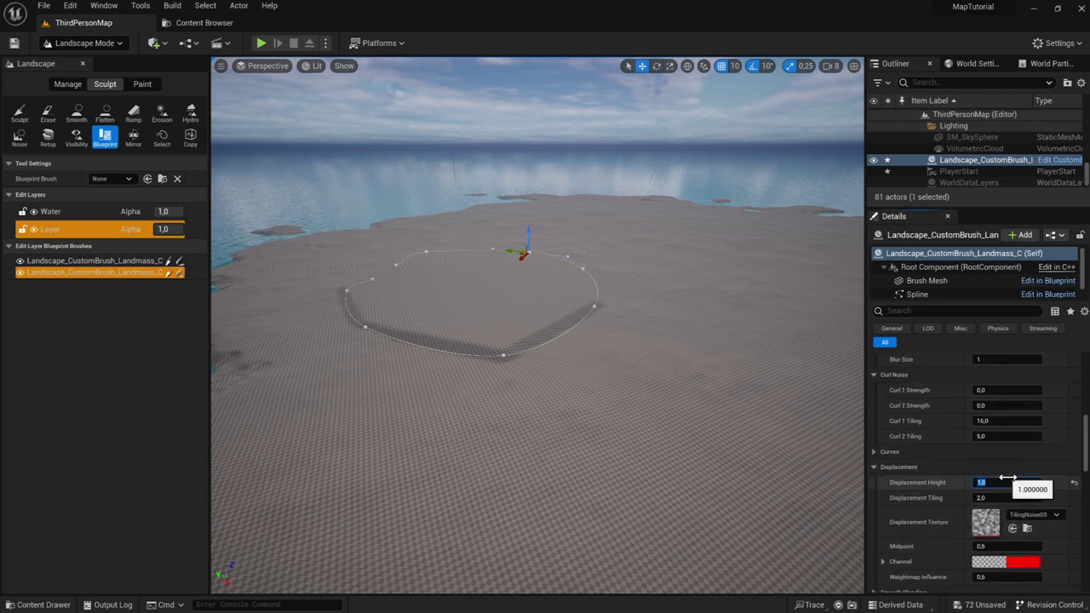
pyautogui.write('3,0')
pyautogui.write('1,0')
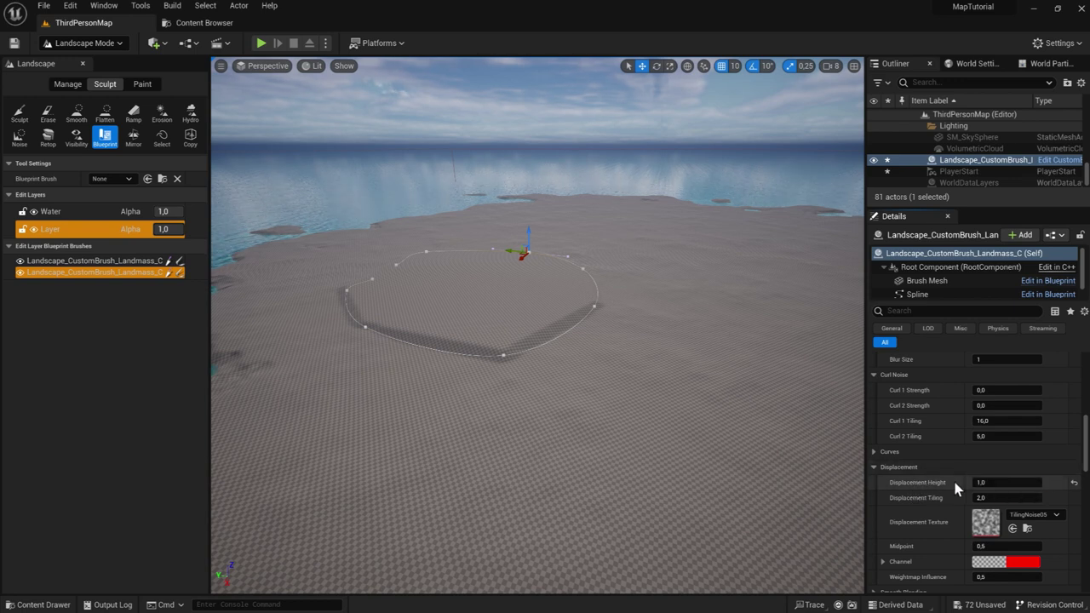
# Step: Set Blur Size to 20 after trying 10
pyautogui.scroll(2, 954, 481)
pyautogui.scroll(1, 994, 475)
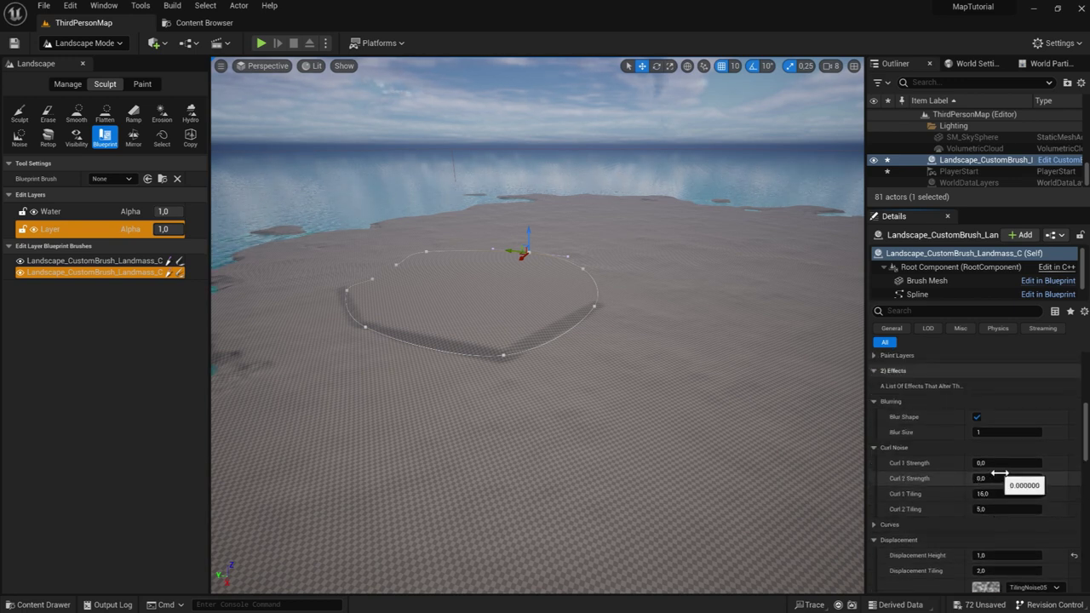
pyautogui.click(1005, 434)
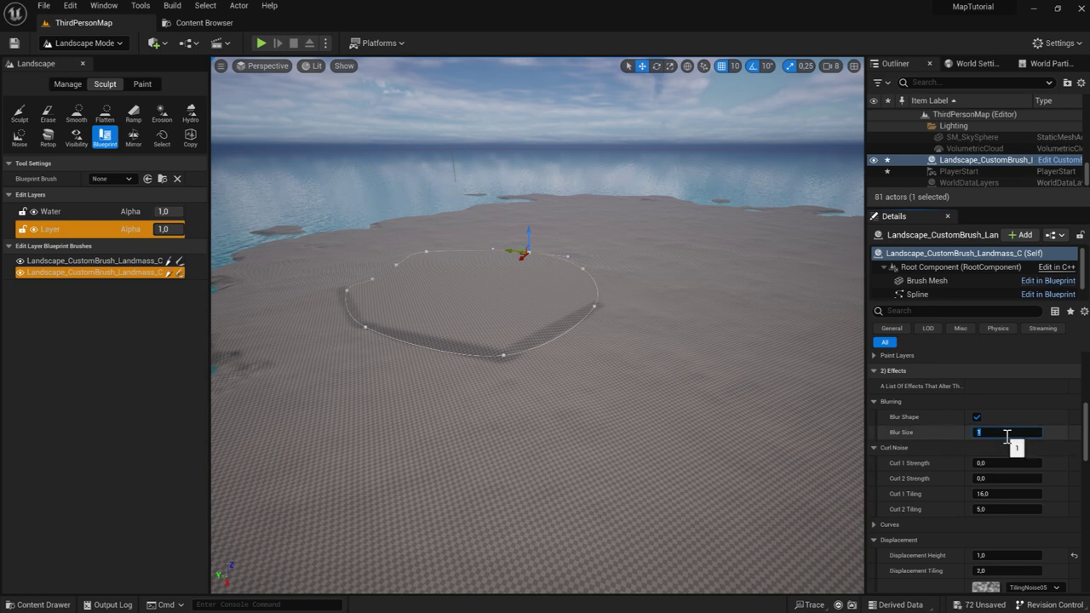
pyautogui.press('Return')
pyautogui.write('20')
pyautogui.press('Return')
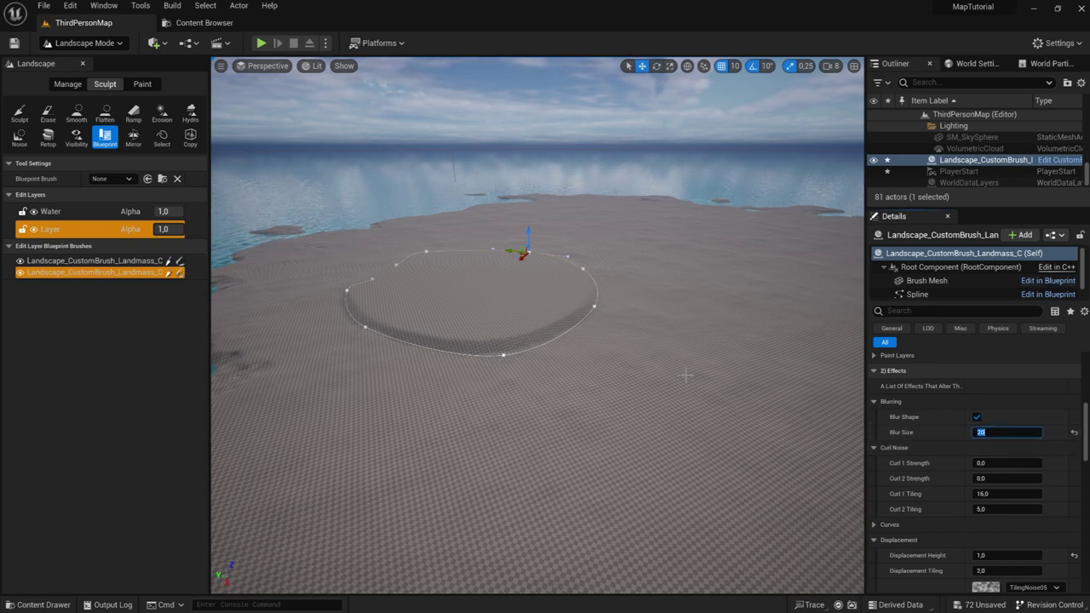
# Step: Set Curl 1 Strength and Curl 2 Strength both to 1.0
pyautogui.scroll(-1, 983, 468)
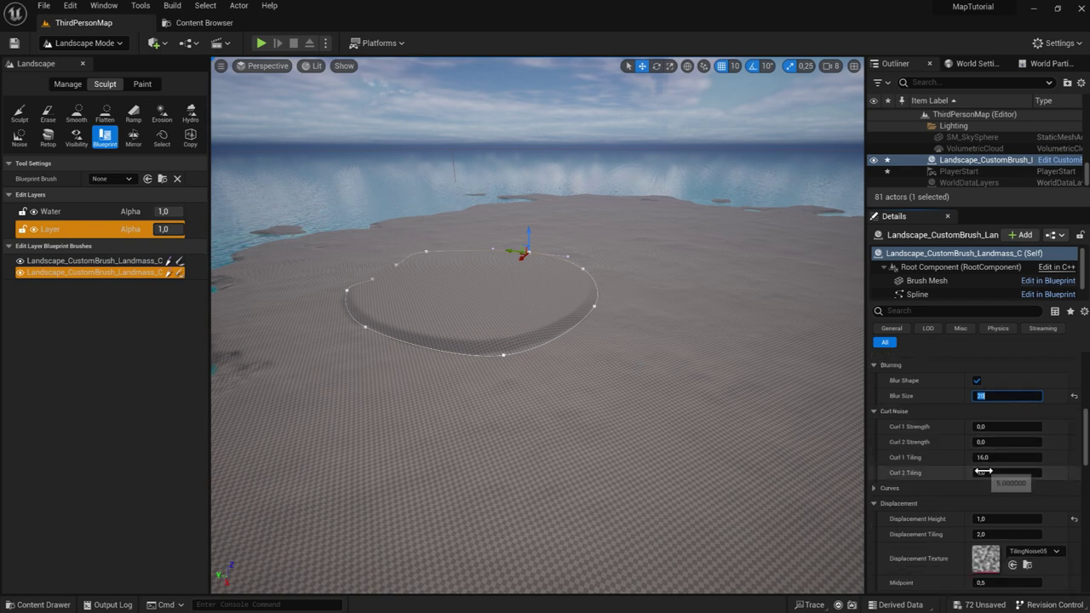
pyautogui.click(995, 426)
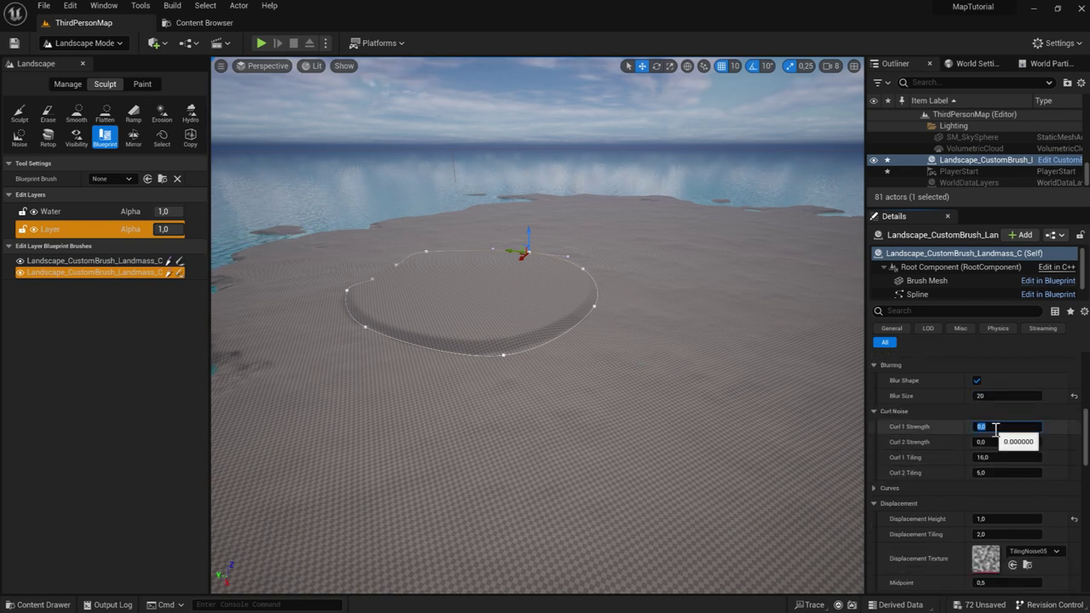
pyautogui.write('1')
pyautogui.press('Return')
pyautogui.click(995, 441)
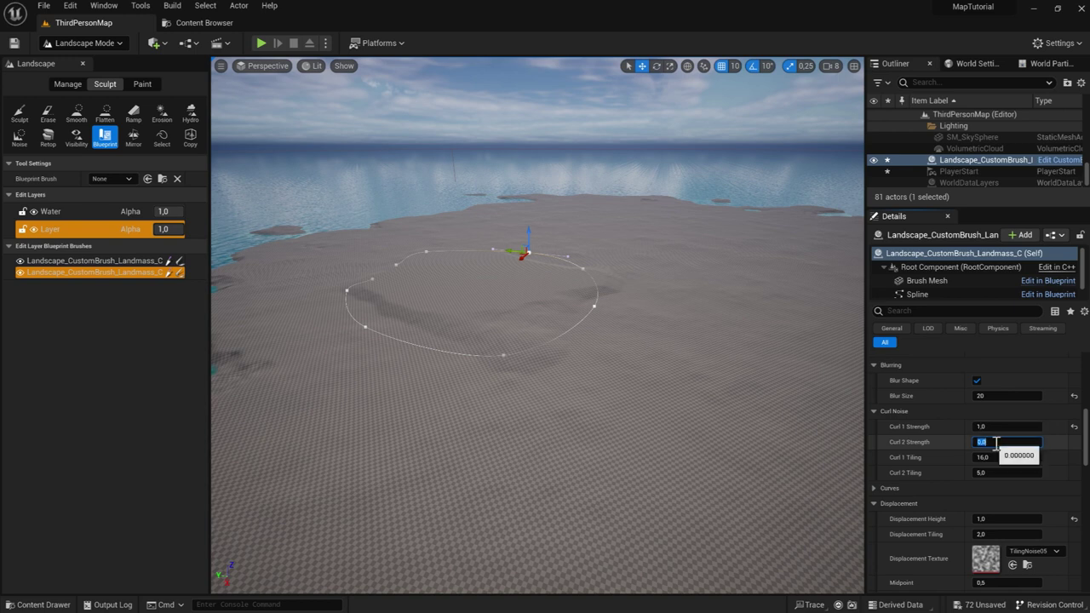
pyautogui.write('2')
pyautogui.press('Return')
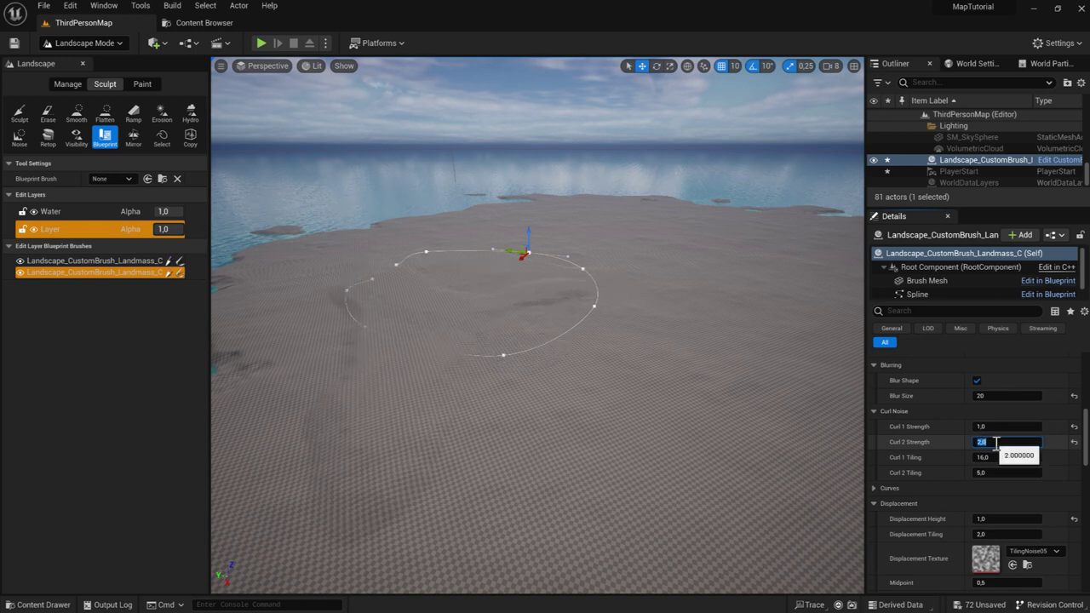
pyautogui.press('Return')
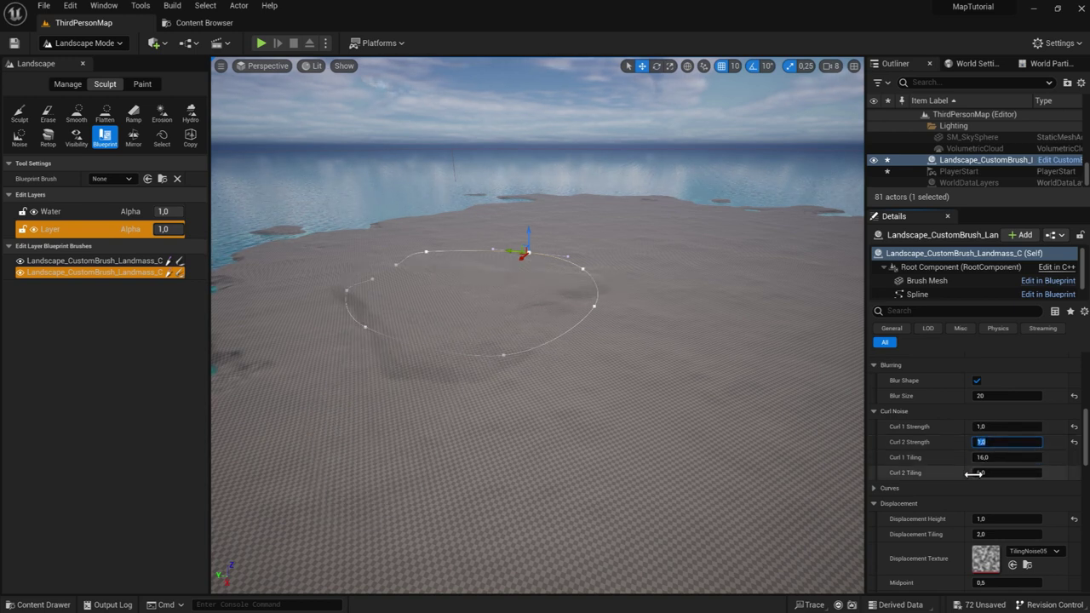
# Step: Set Curl 2 Tiling to 10 and move closer to inspect the brush
pyautogui.scroll(-1, 976, 469)
pyautogui.click(996, 435)
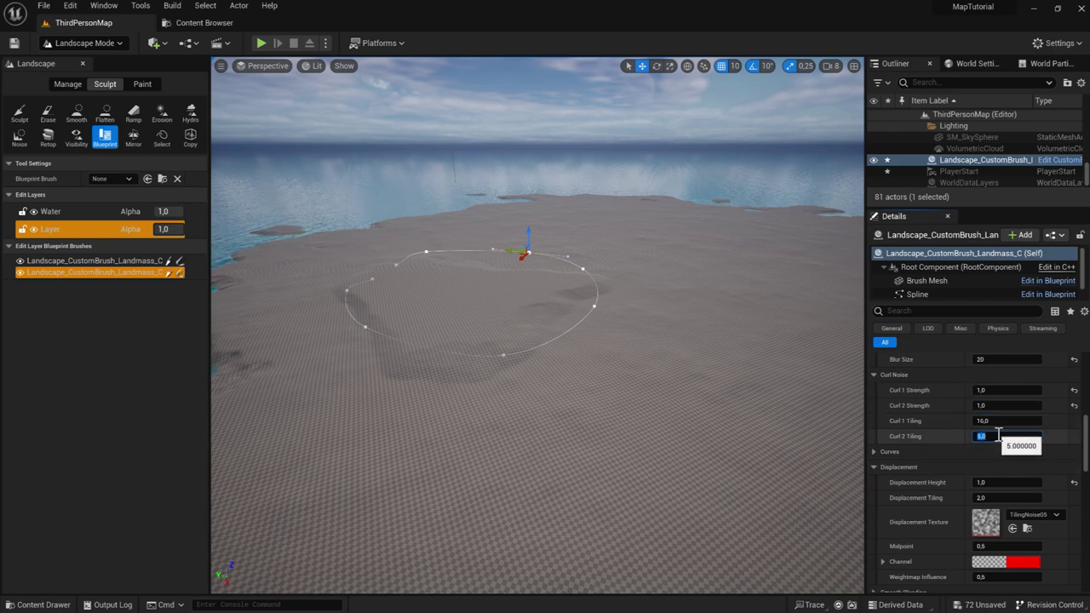
pyautogui.write('10')
pyautogui.press('Return')
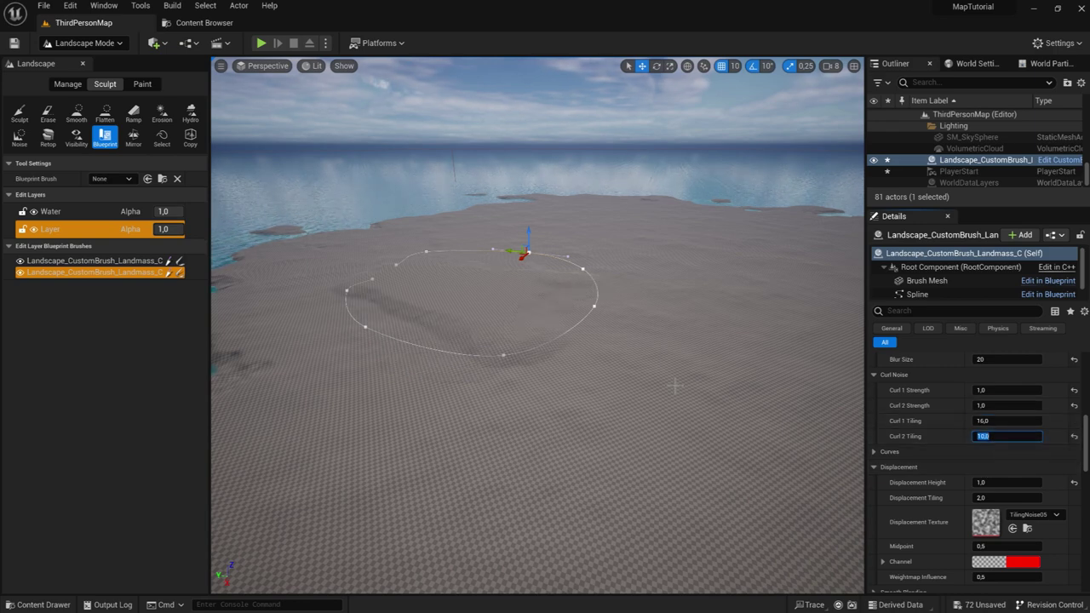
pyautogui.moveTo(545, 340); pyautogui.dragTo(510, 374, button='right')
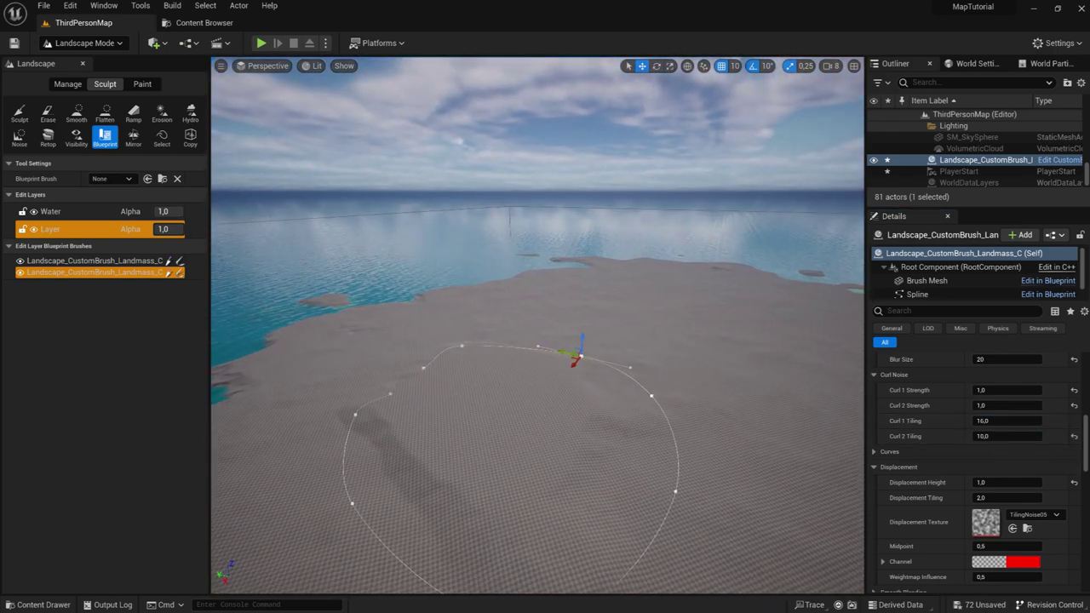
# Step: Push the brush outline's right side outward and move the second landmass brush toward the upper-right coastline
pyautogui.moveTo(536, 324)
pyautogui.mouseDown(button='right')
pyautogui.moveTo(537, 409)
pyautogui.moveTo(562, 391)
pyautogui.mouseUp(button='right')
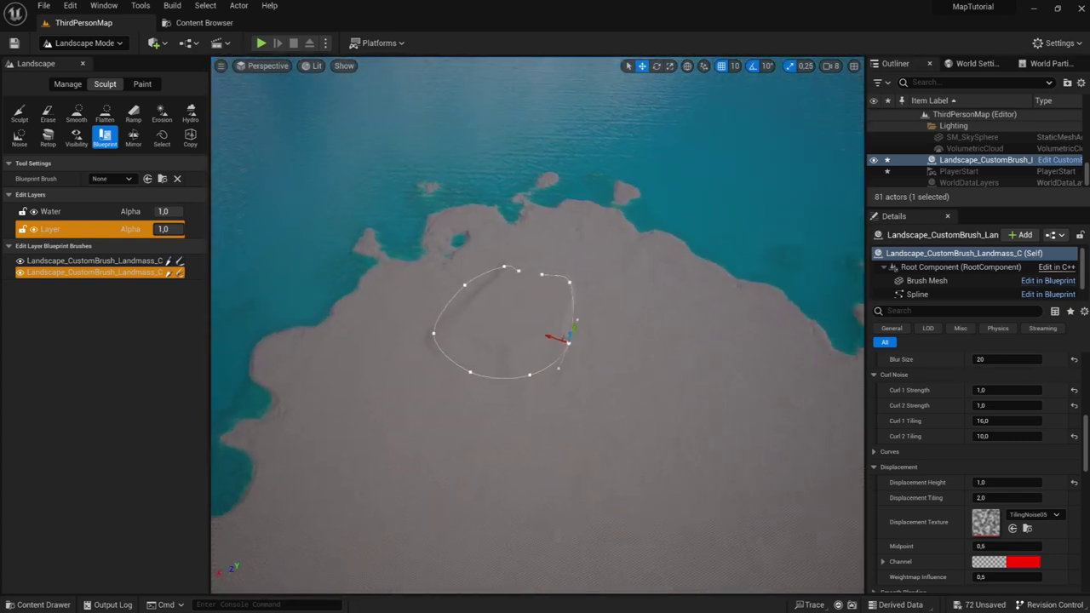
pyautogui.moveTo(540, 343); pyautogui.dragTo(559, 347)
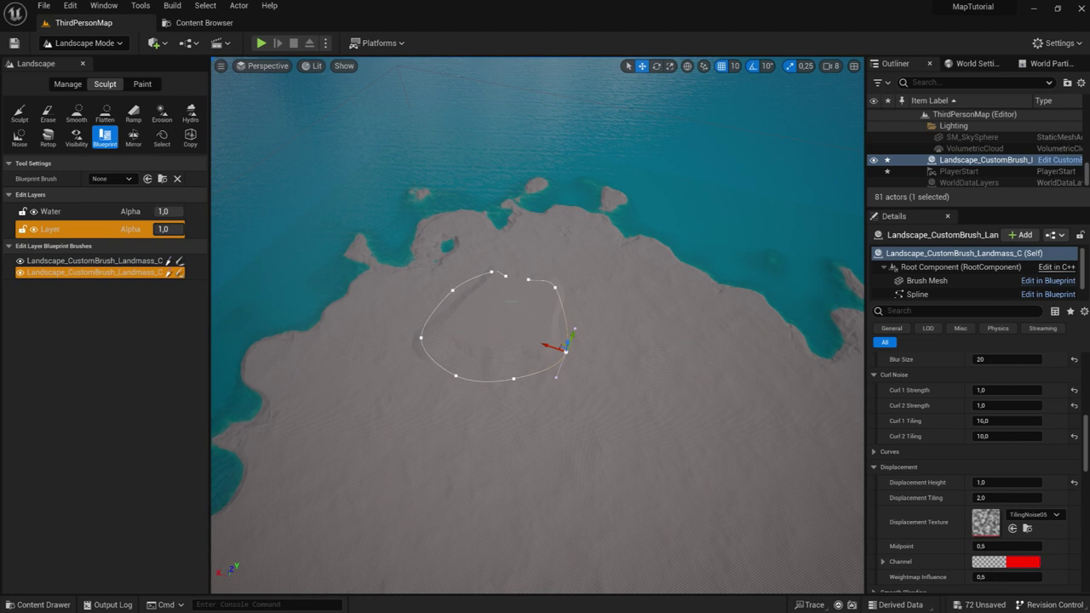
pyautogui.click(75, 275)
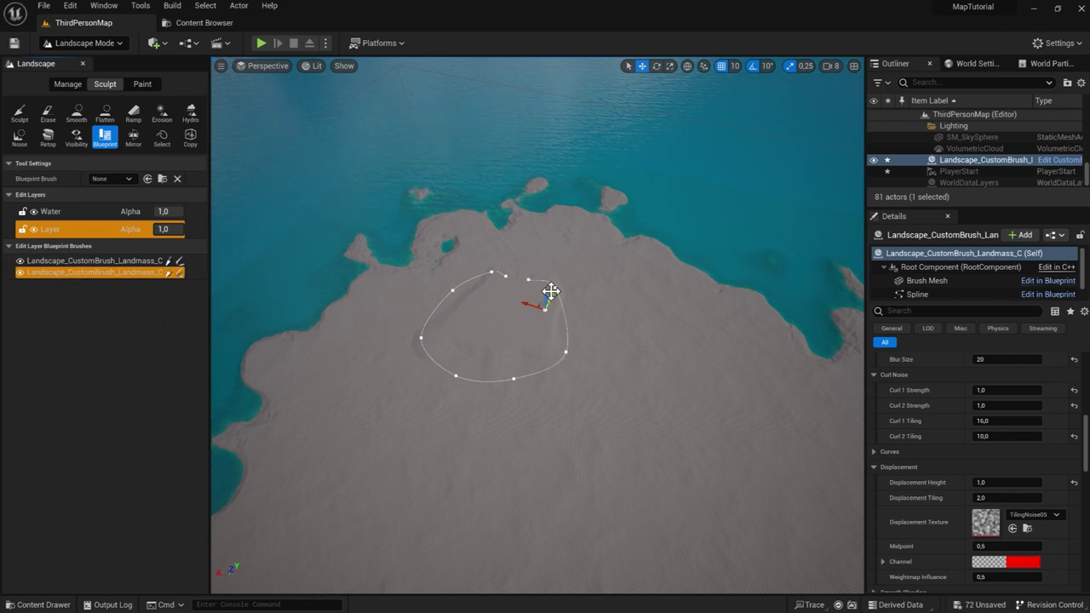
pyautogui.moveTo(551, 291)
pyautogui.mouseDown()
pyautogui.moveTo(579, 232)
pyautogui.moveTo(732, 291)
pyautogui.moveTo(707, 286)
pyautogui.mouseUp()
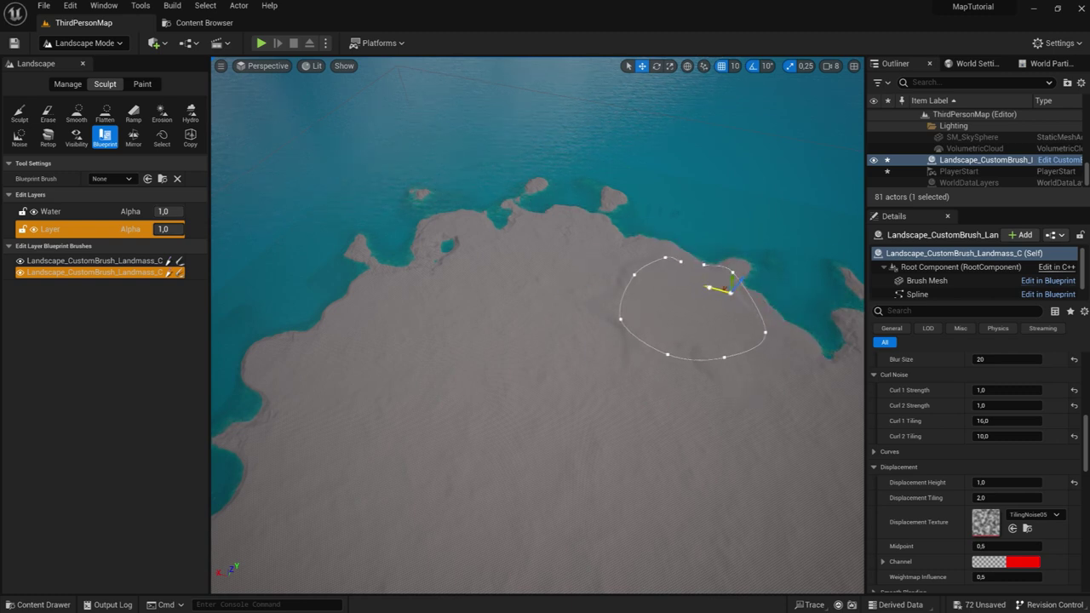
# Step: Switch to Selection Mode and focus the viewport on the PlayerStart
pyautogui.click(114, 43)
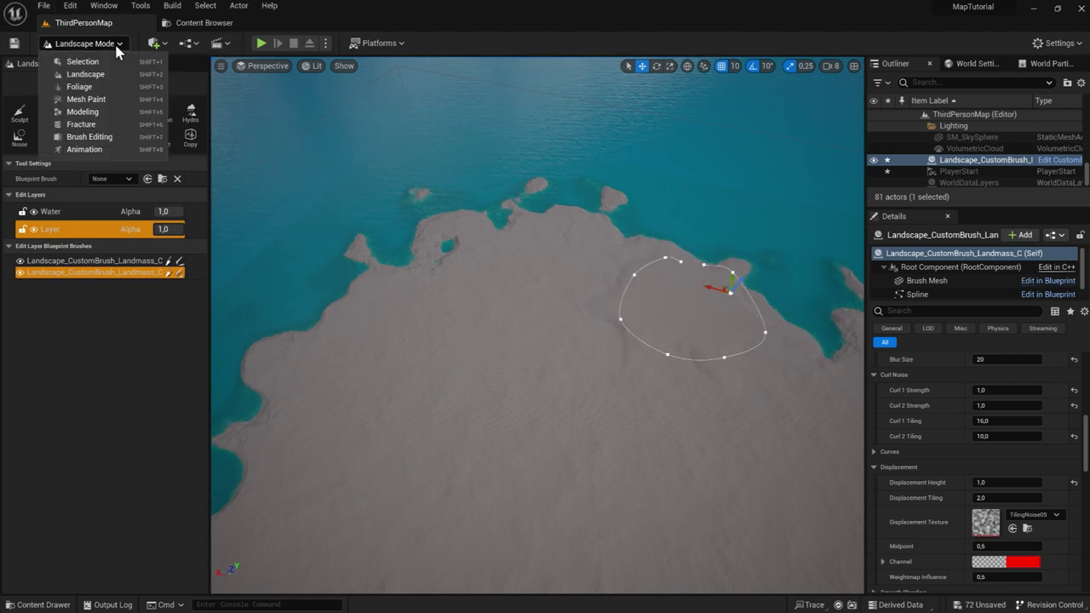
pyautogui.click(113, 61)
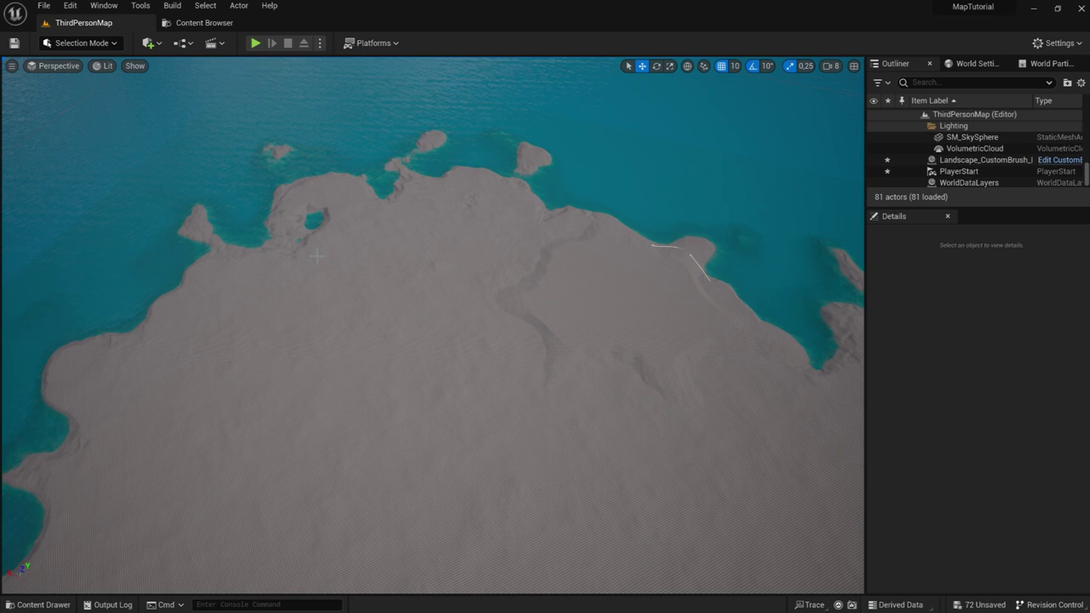
pyautogui.moveTo(847, 181); pyautogui.dragTo(847, 181, button='right')
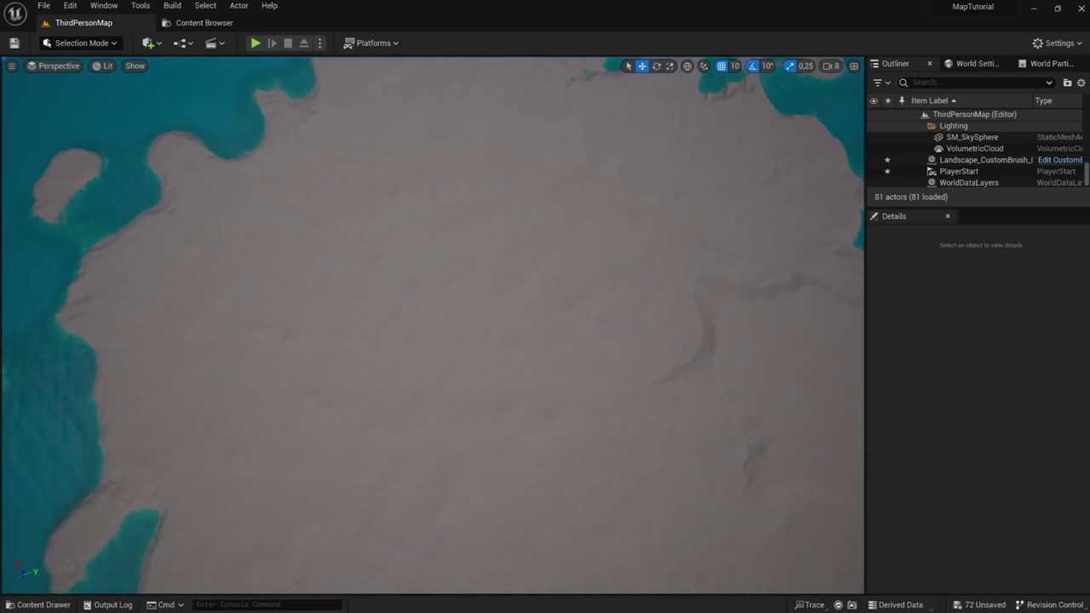
pyautogui.click(955, 172)
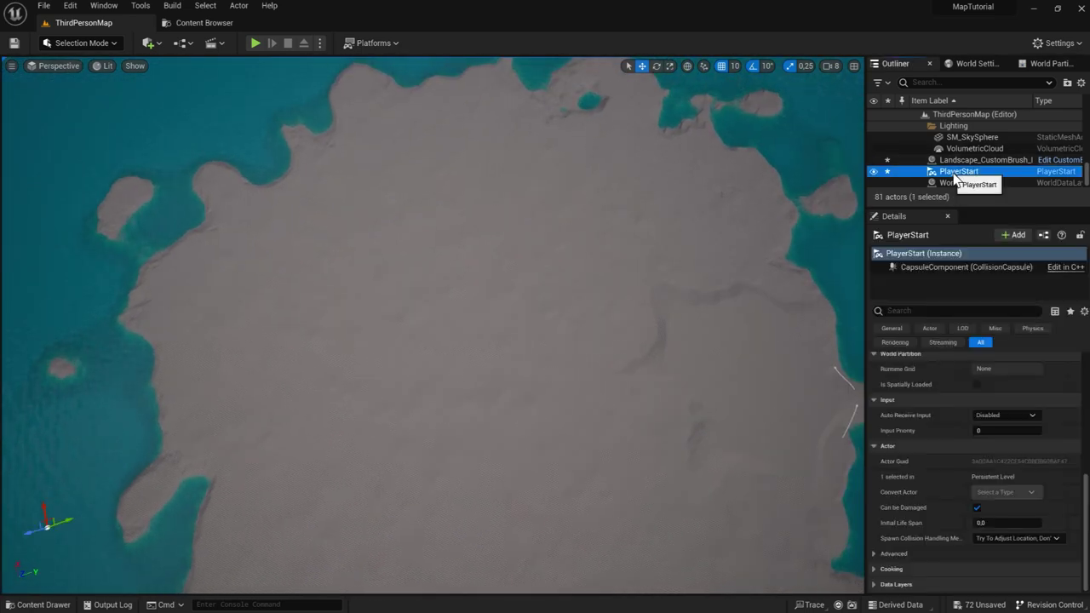
pyautogui.click(66, 522)
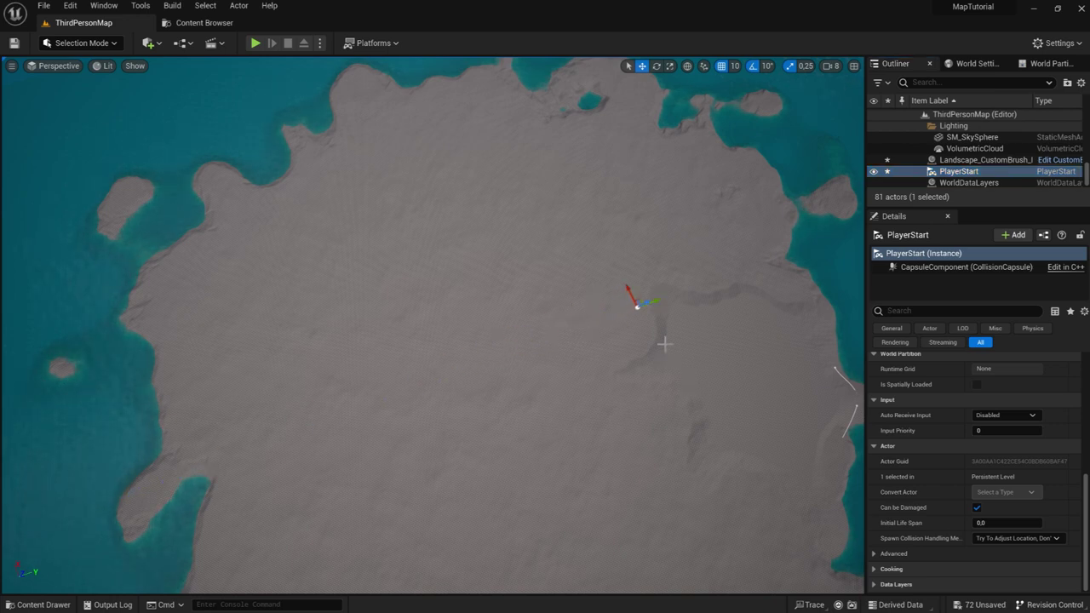
pyautogui.doubleClick(965, 173)
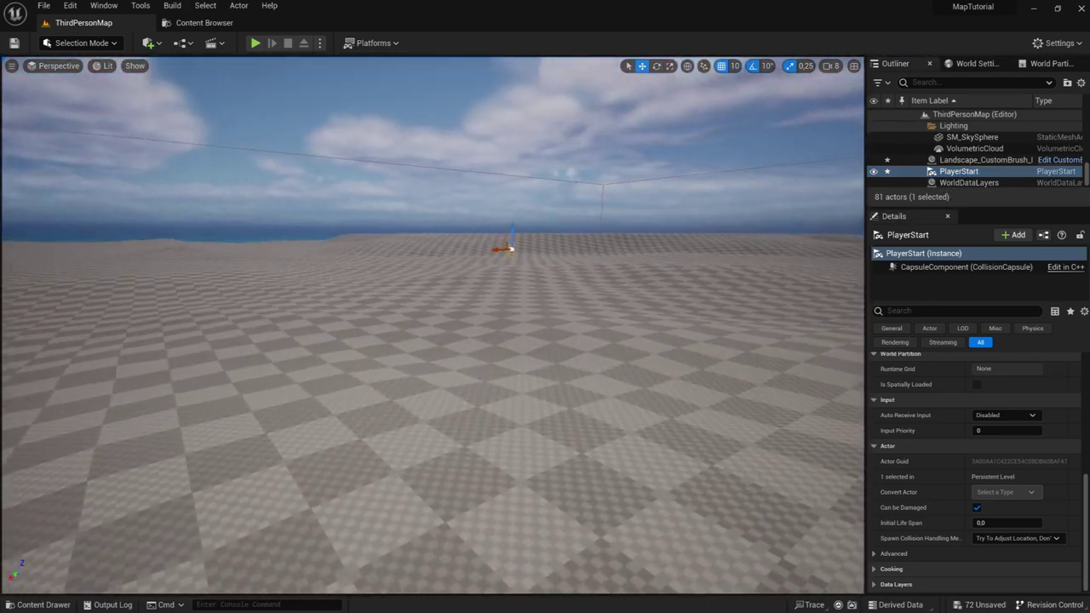
pyautogui.moveTo(528, 230); pyautogui.dragTo(432, 241, button='right')
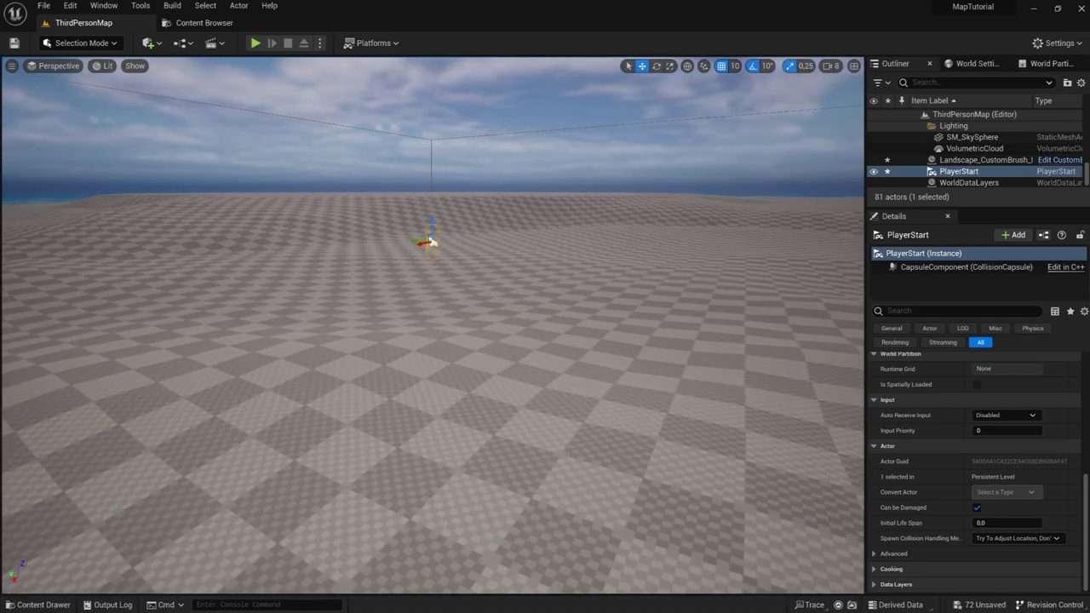
# Step: Play-test the level, walking the character forward across the ground, then stop
pyautogui.click(255, 43)
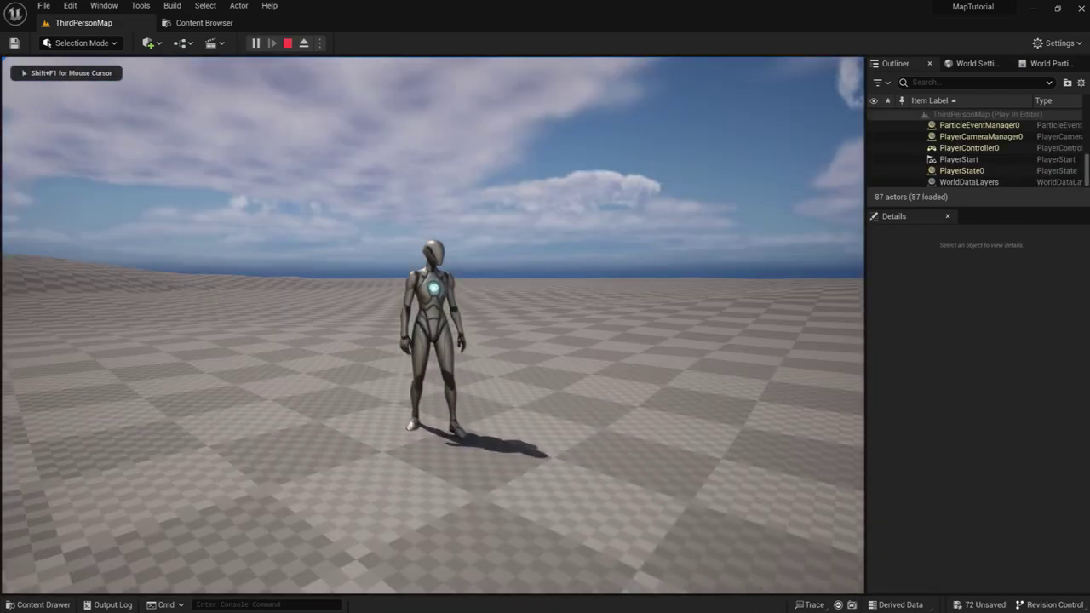
pyautogui.press('w')
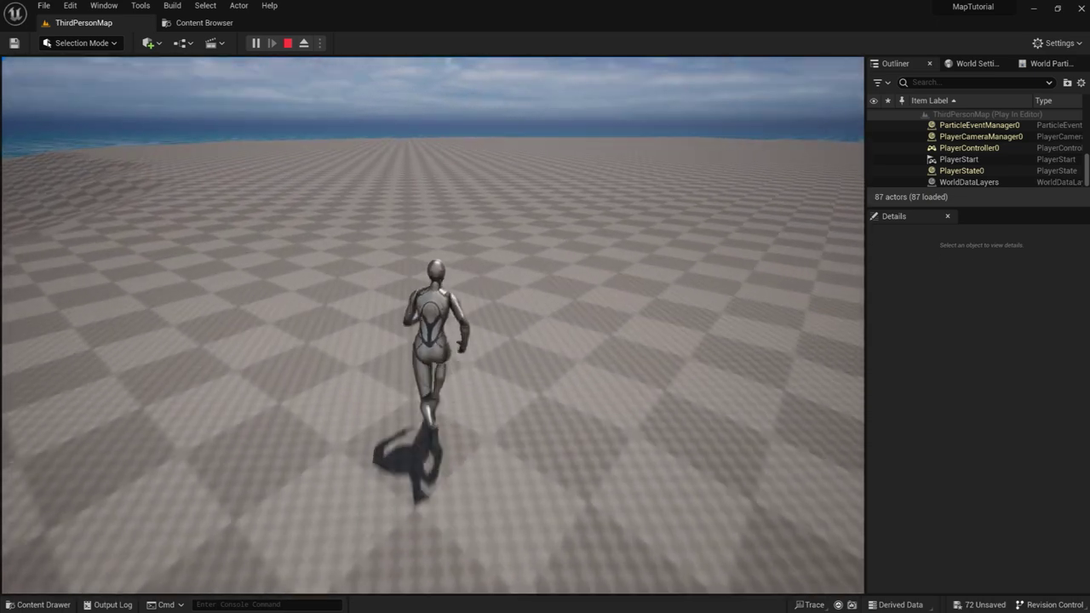
pyautogui.press('Escape')
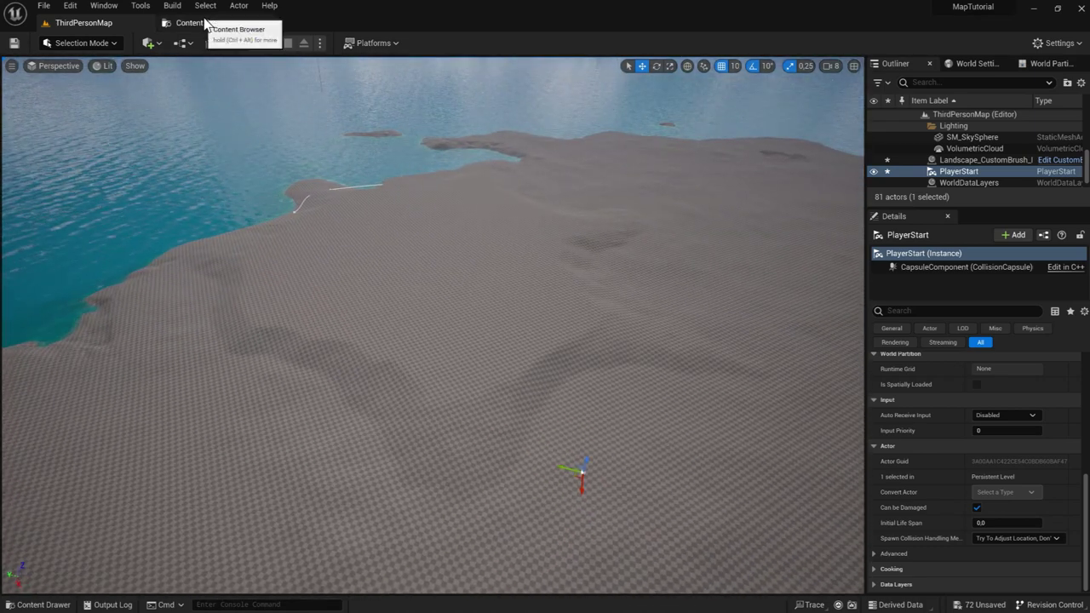
# Step: Return to Landscape Mode and set the second Landscape_CustomBrush's Falloff Z Offset to 1500
pyautogui.click(81, 42)
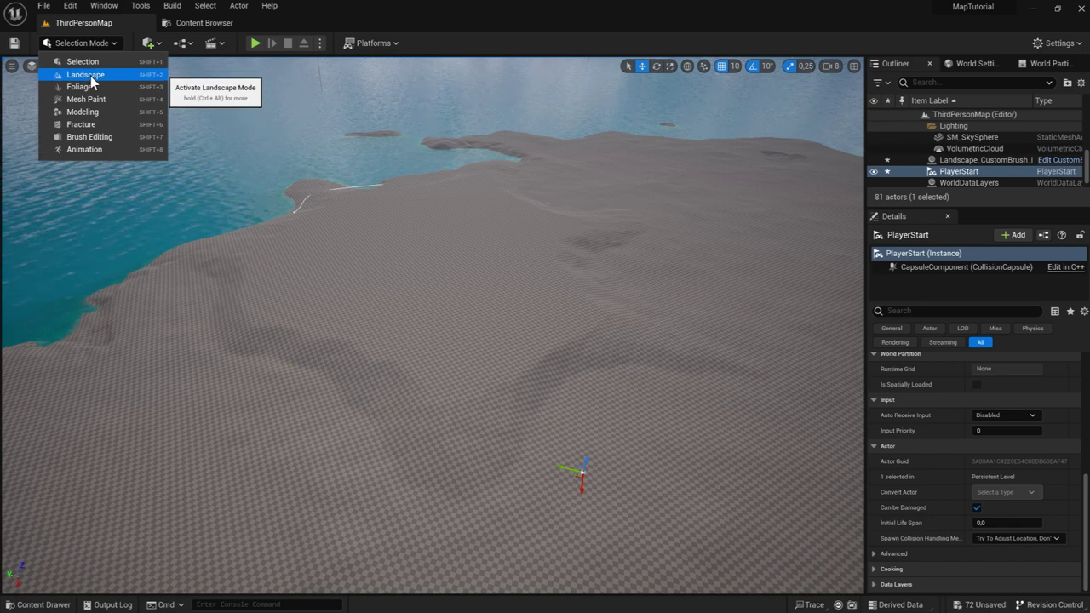
pyautogui.click(90, 76)
pyautogui.click(94, 271)
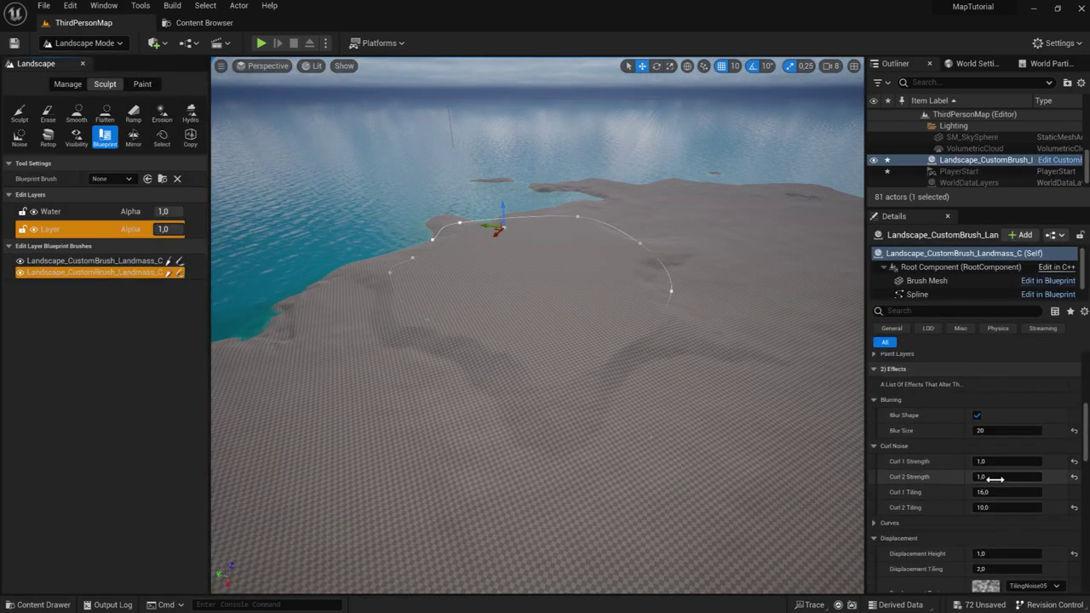
pyautogui.scroll(3, 993, 476)
pyautogui.click(996, 439)
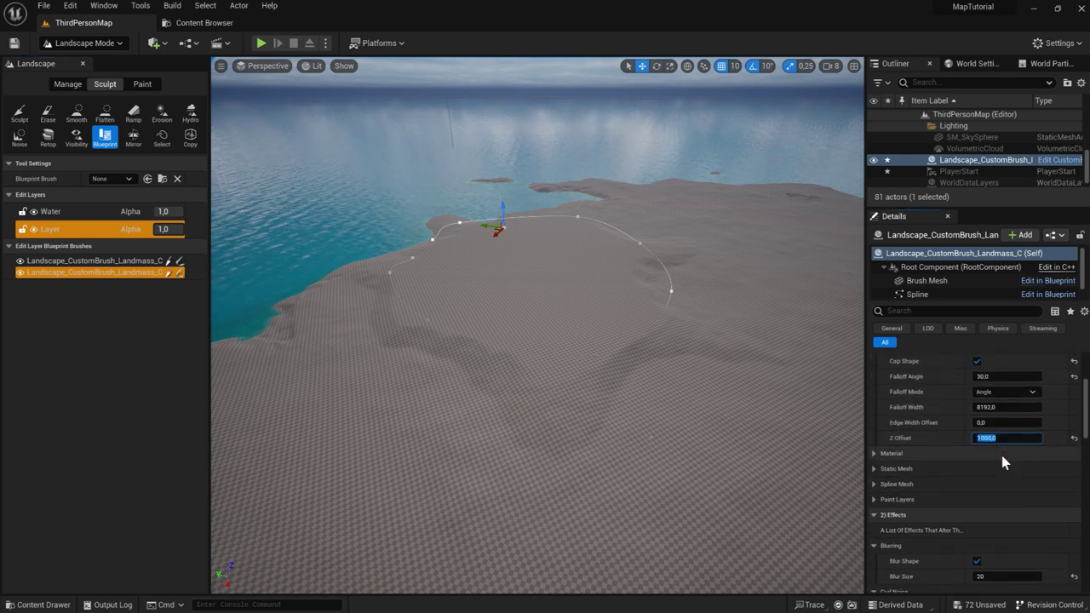
pyautogui.write('00')
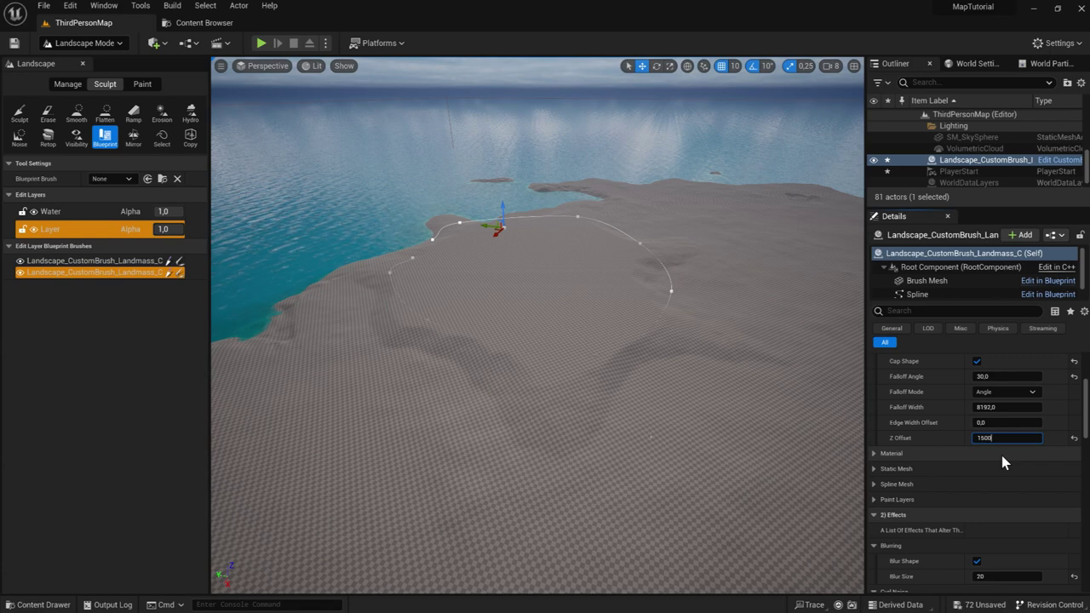
pyautogui.press('Return')
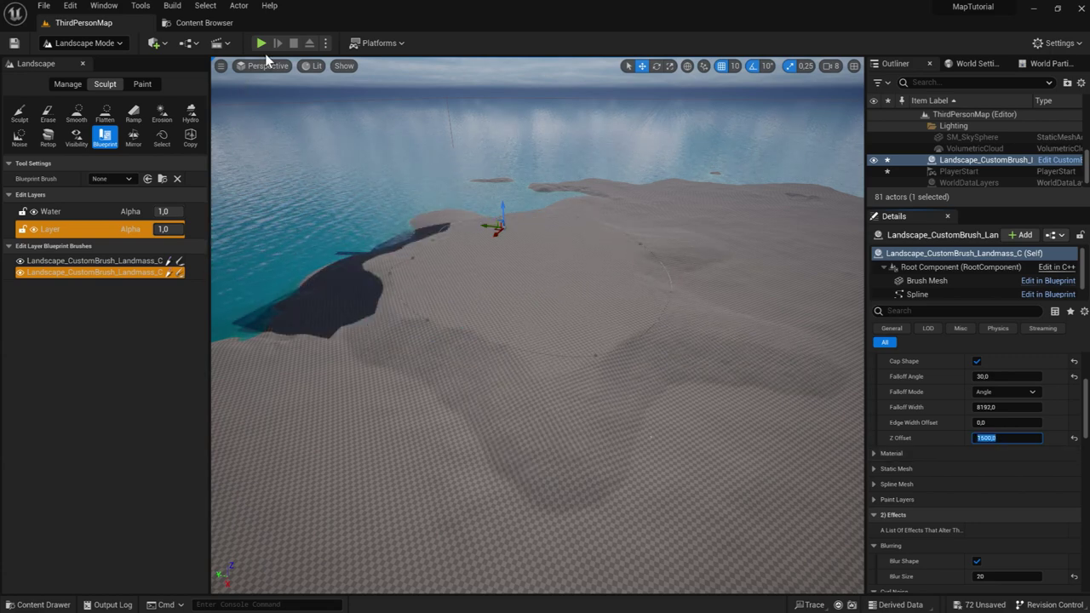
pyautogui.click(260, 43)
pyautogui.click(296, 141)
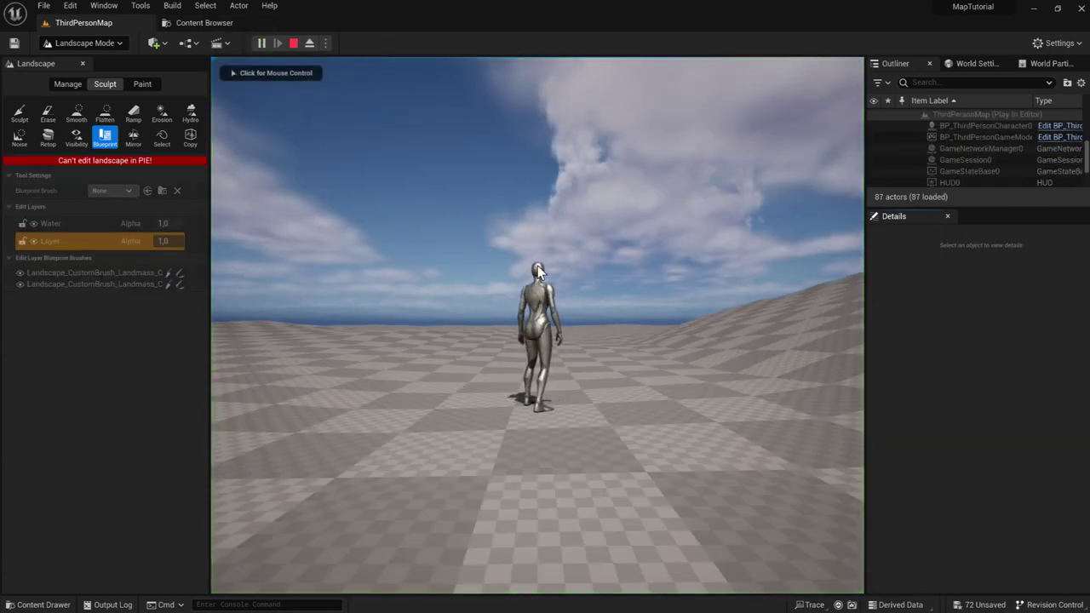
pyautogui.press('w')
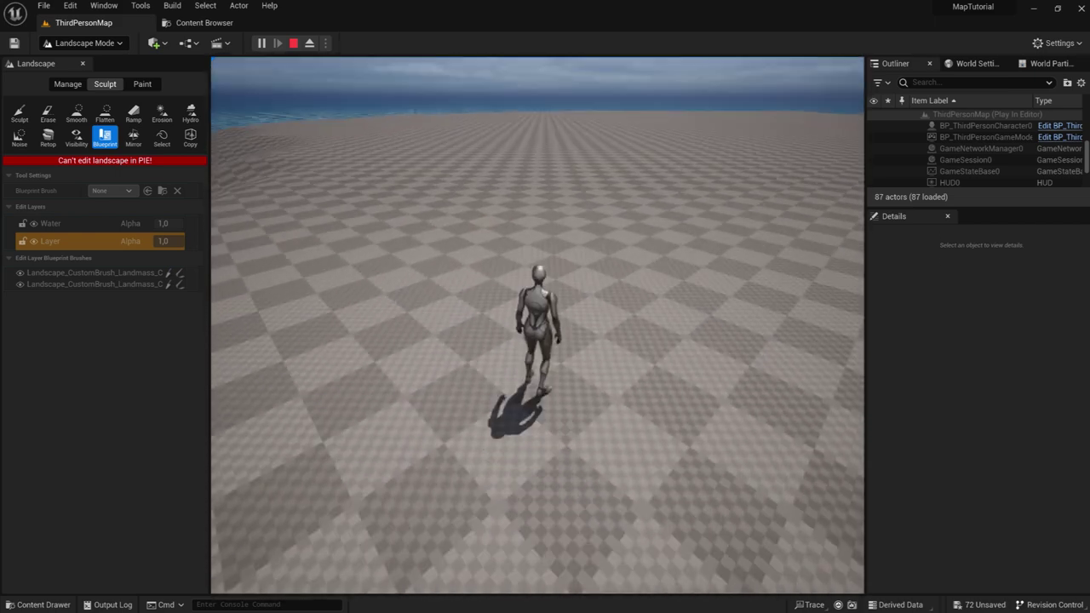
pyautogui.press('Escape')
# Step: Set the brush's Displacement Height to 200 and change its Displacement Tiling
pyautogui.scroll(-2, 983, 460)
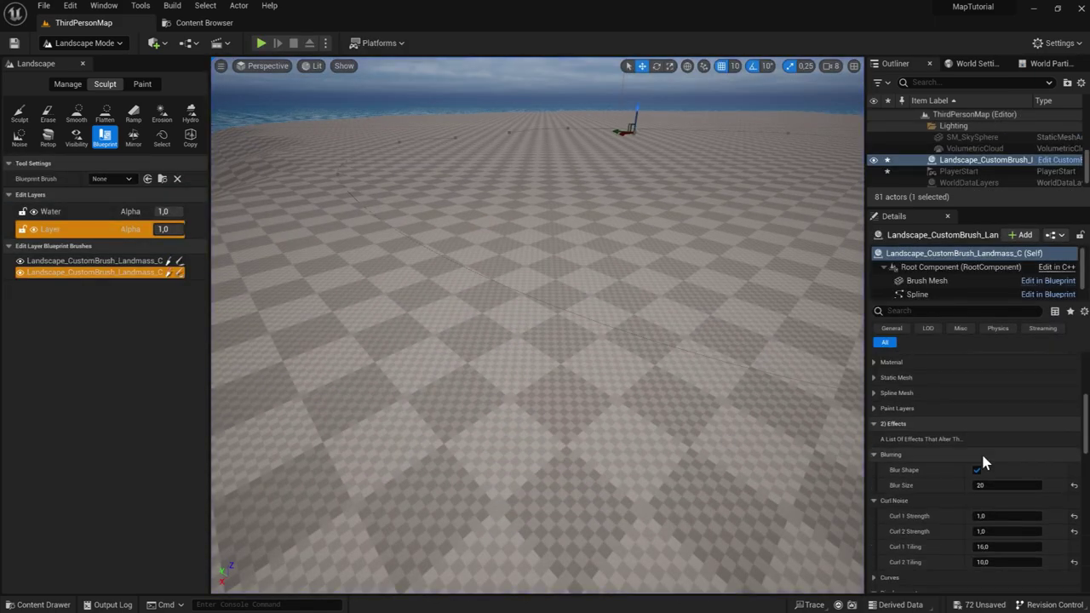
pyautogui.scroll(-2, 983, 458)
pyautogui.scroll(-2, 983, 457)
pyautogui.scroll(-2, 983, 453)
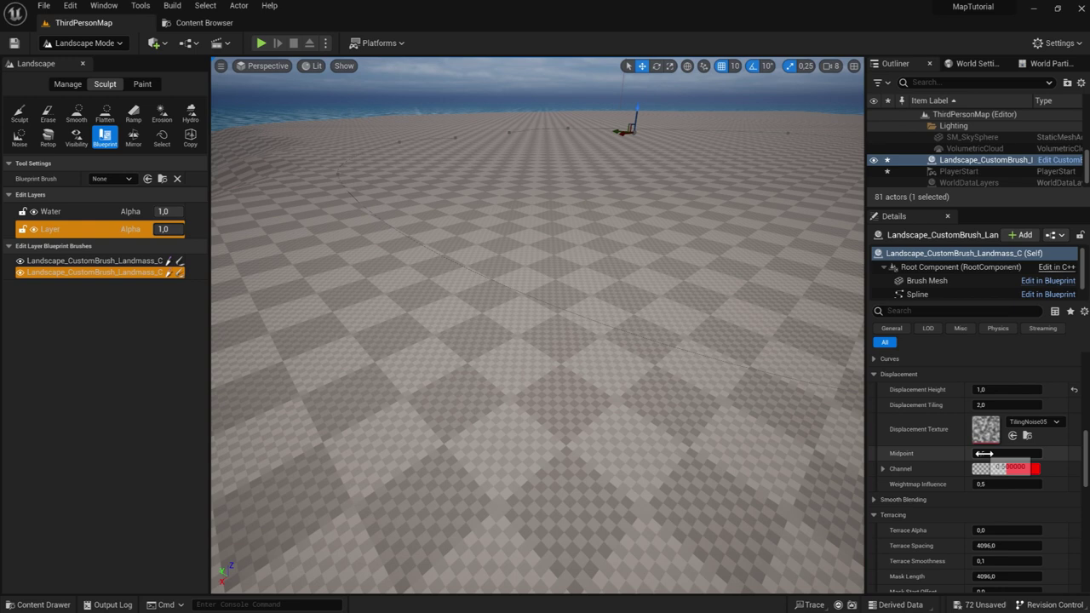
pyautogui.click(1000, 389)
pyautogui.write('200')
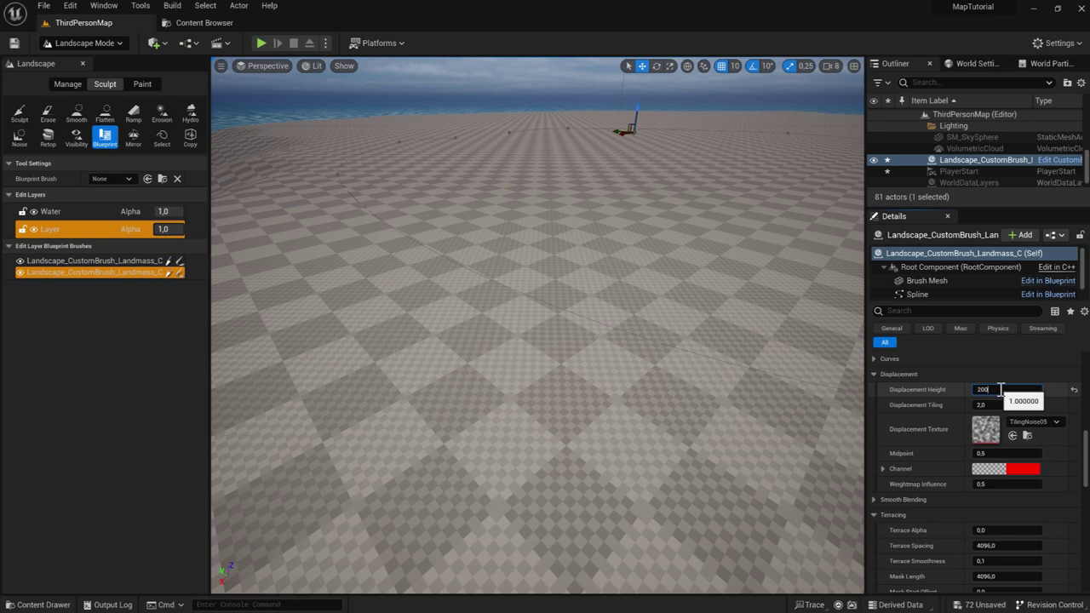
pyautogui.press('Return')
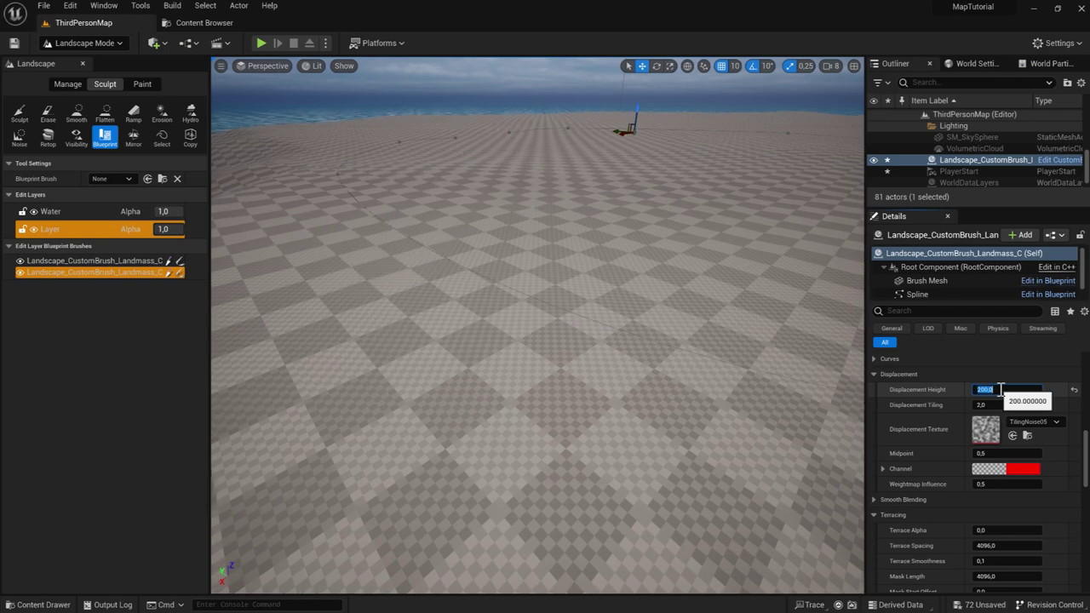
pyautogui.click(1000, 405)
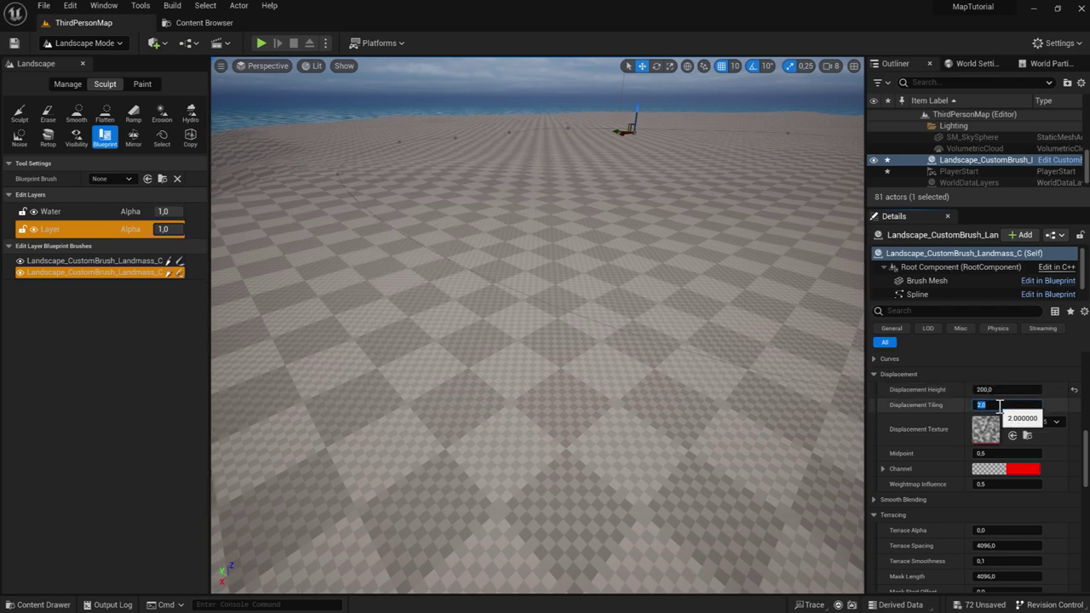
pyautogui.write('3')
pyautogui.press('Return')
# Step: Raise the Terracing Terrace Alpha so the plateau's slopes become terraced
pyautogui.scroll(-1, 924, 476)
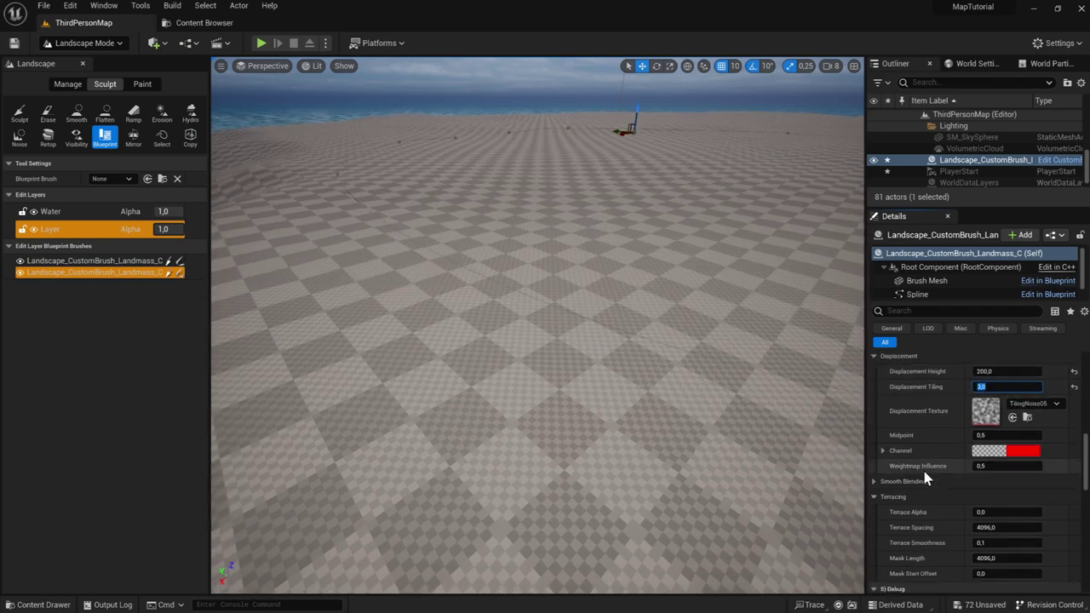
pyautogui.scroll(-4, 927, 476)
pyautogui.scroll(-1, 927, 477)
pyautogui.click(1005, 403)
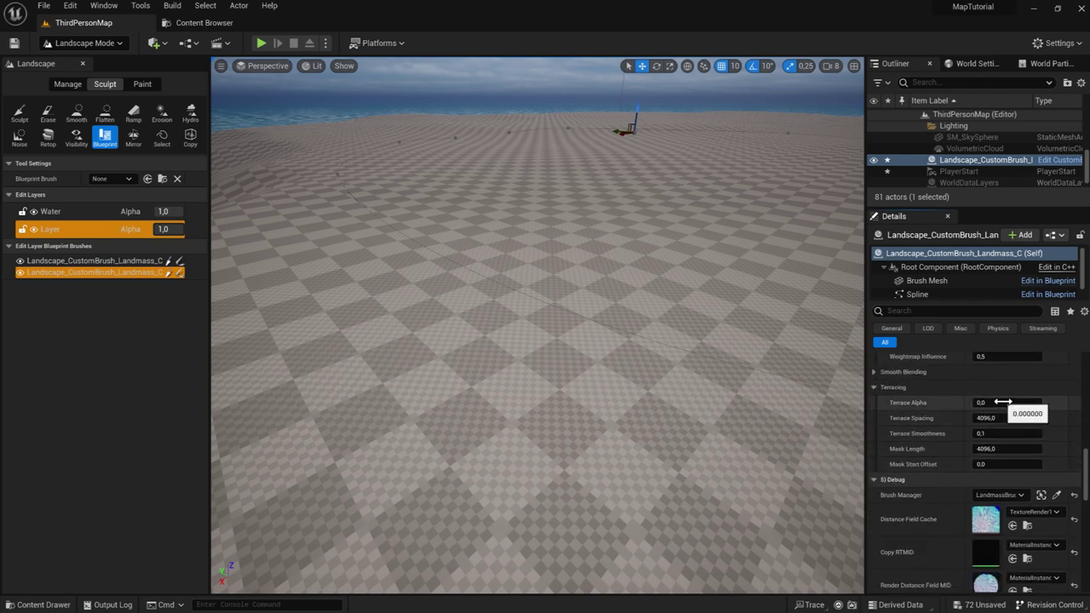
pyautogui.write('1')
pyautogui.press('Return')
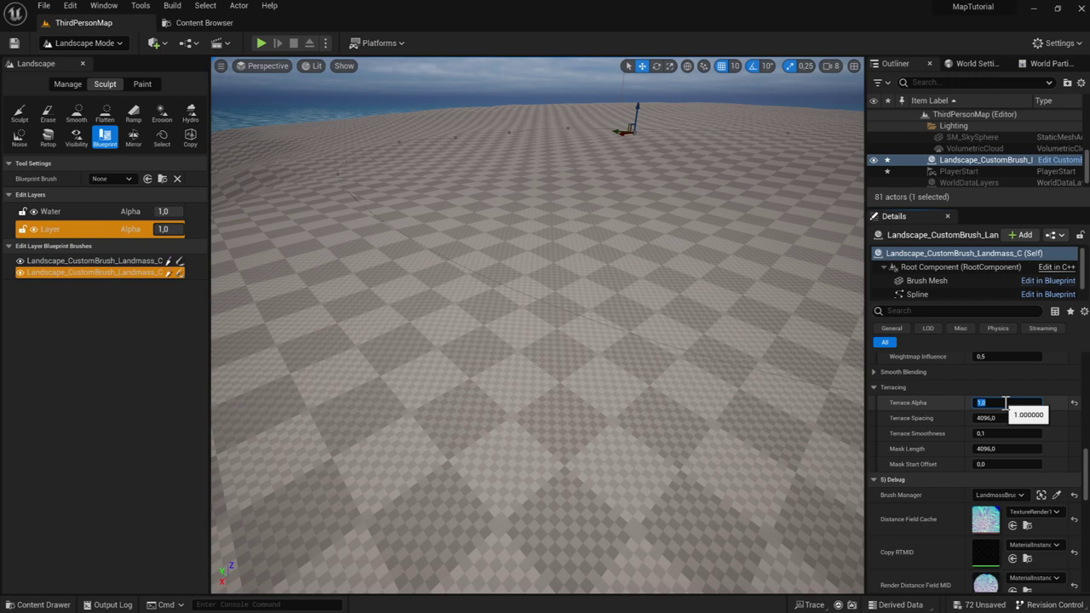
pyautogui.write('4,0')
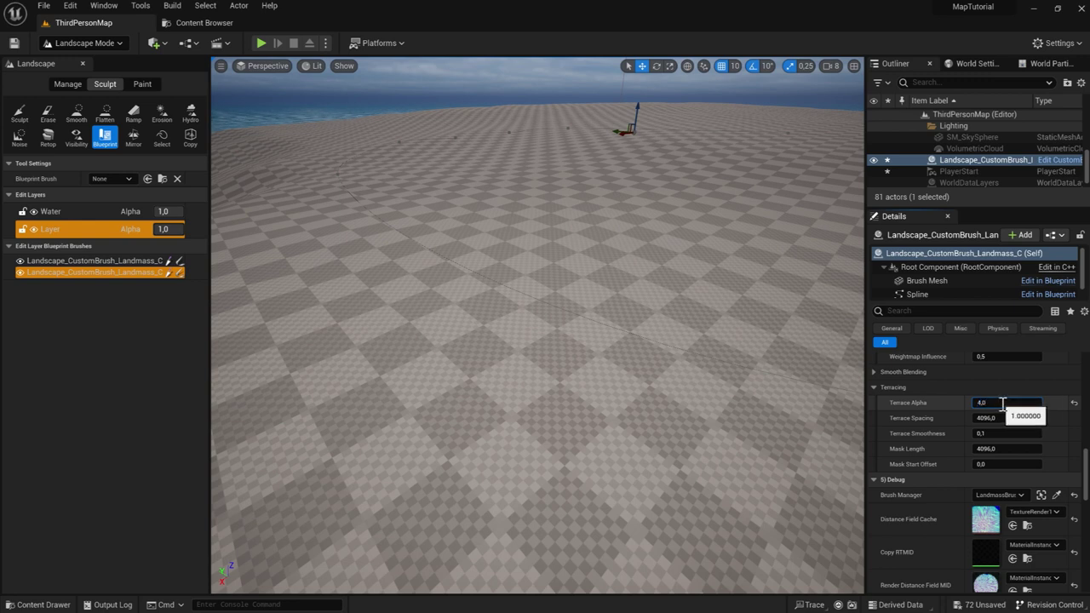
pyautogui.moveTo(1082, 462); pyautogui.dragTo(1082, 389)
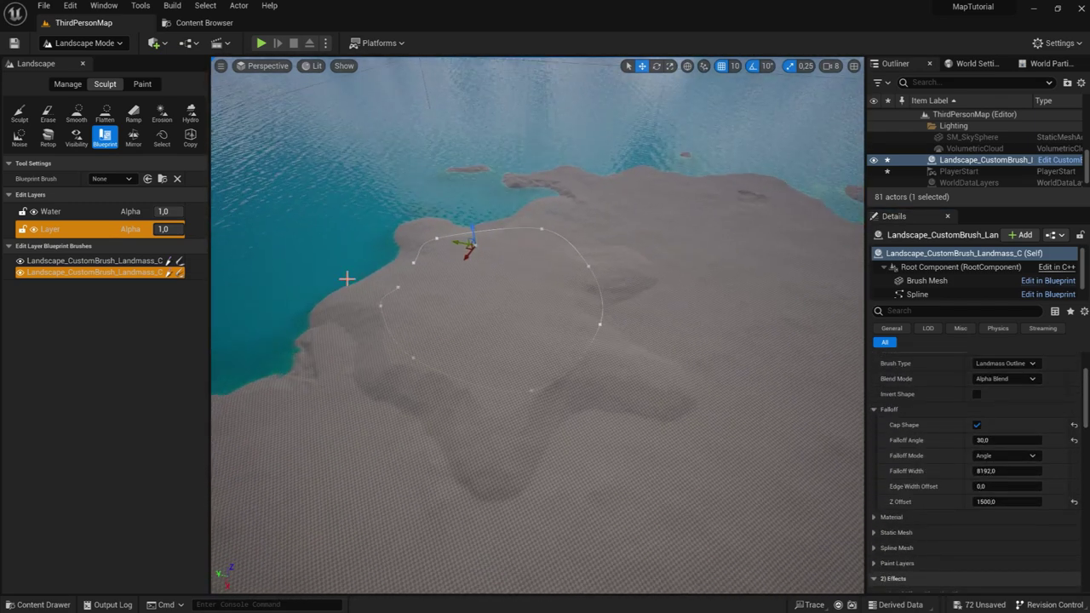
# Step: Duplicate the second landmass brush and drag the copy from the shore inland onto the island
pyautogui.click(34, 275)
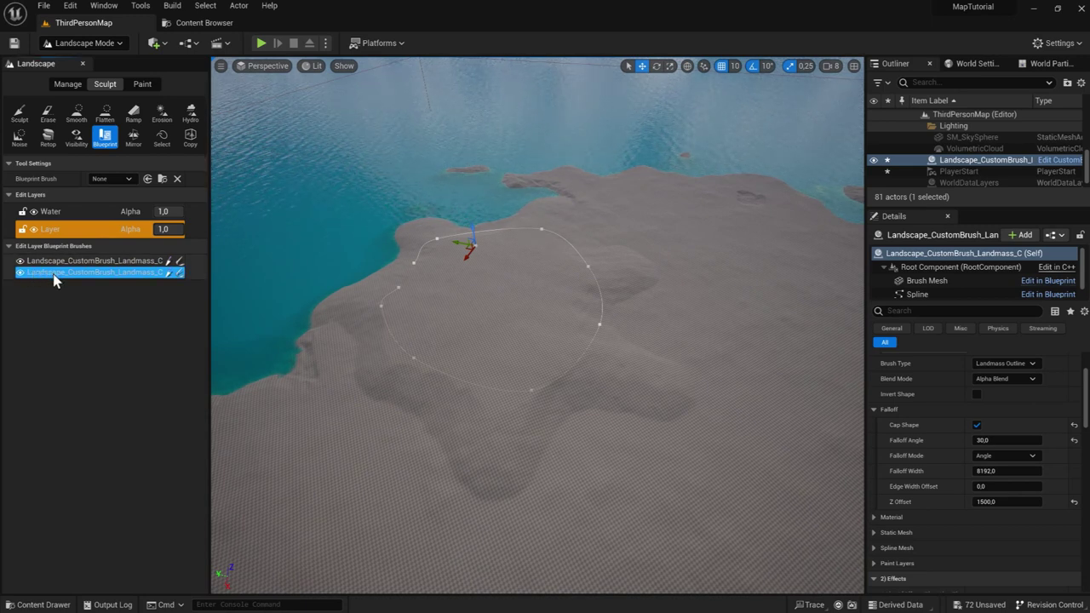
pyautogui.hotkey('ctrl', 'd')
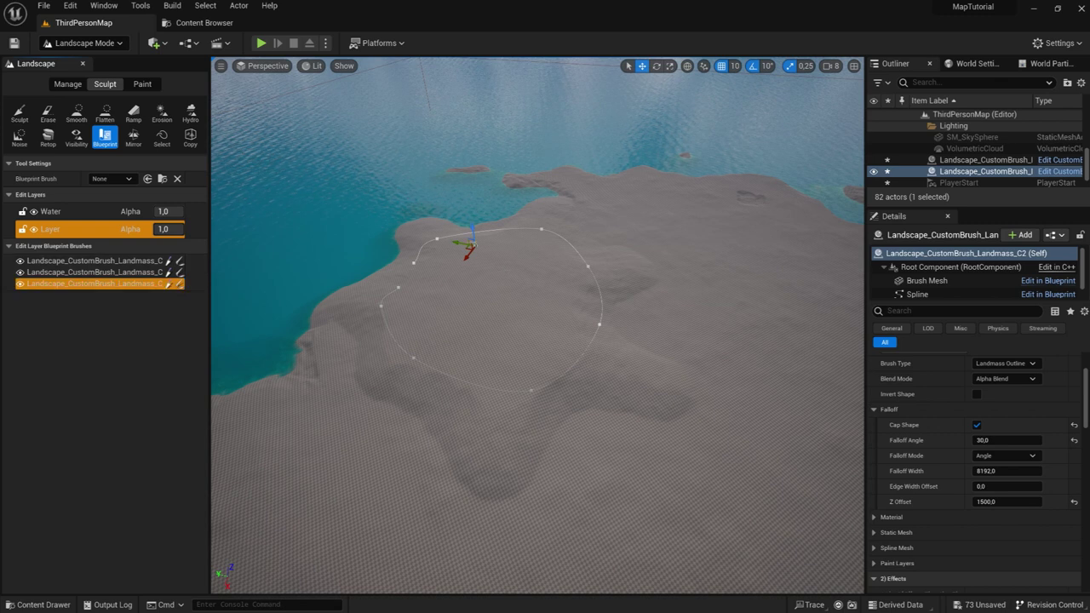
pyautogui.moveTo(459, 241); pyautogui.dragTo(683, 360)
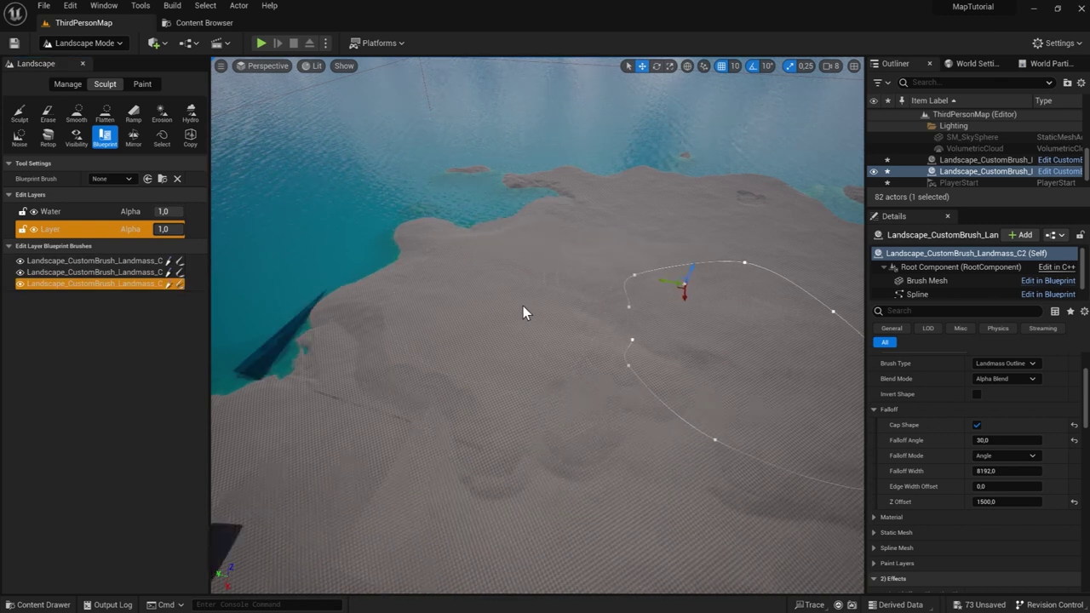
pyautogui.moveTo(403, 251); pyautogui.dragTo(617, 130)
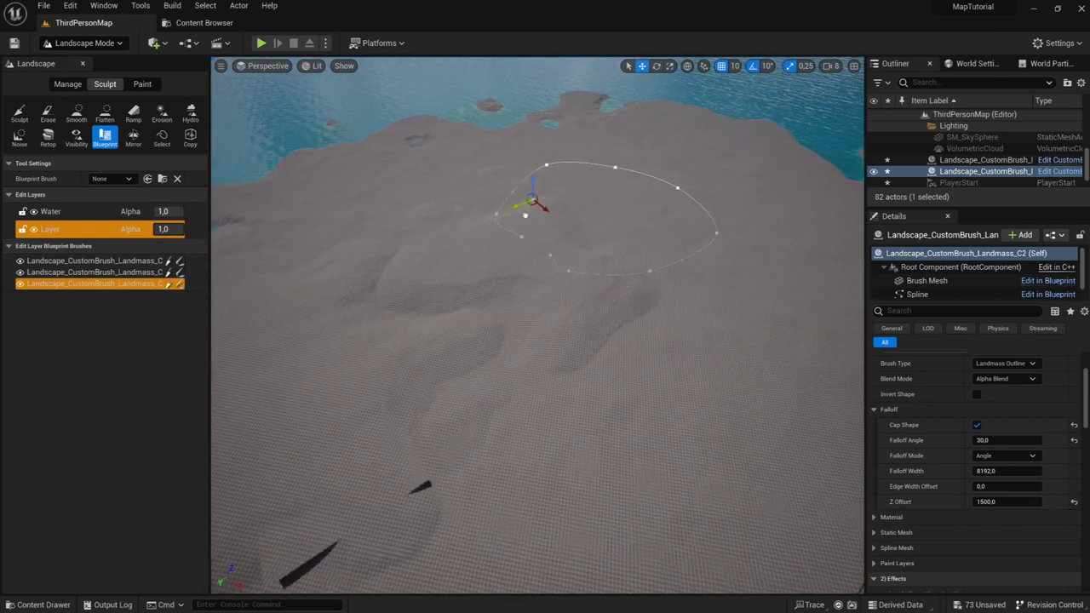
pyautogui.moveTo(536, 323); pyautogui.dragTo(681, 323, button='right')
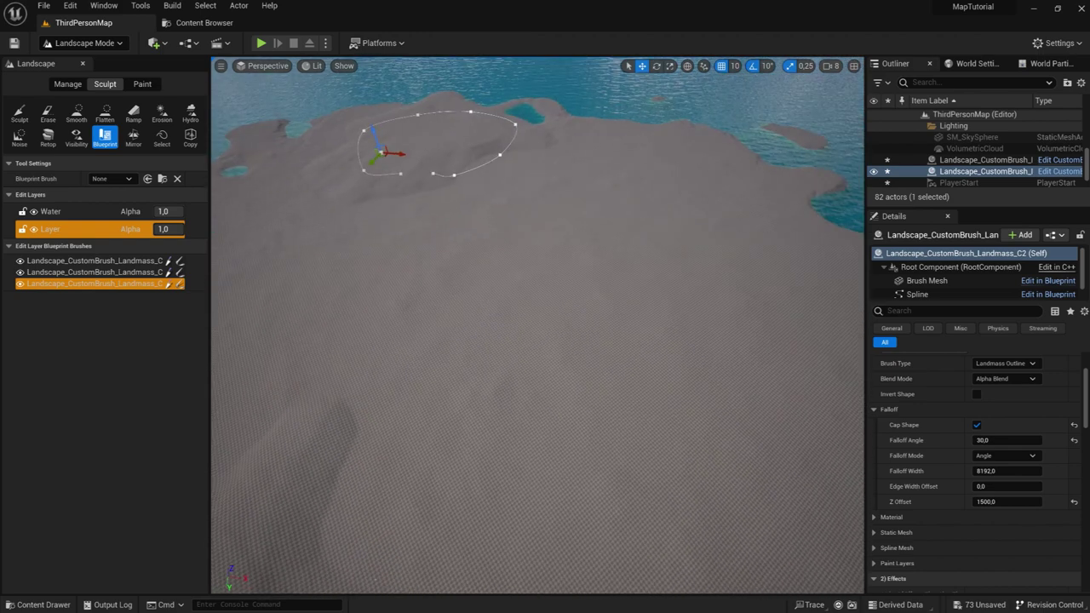
pyautogui.moveTo(385, 152)
pyautogui.mouseDown()
pyautogui.moveTo(458, 156)
pyautogui.moveTo(404, 155)
pyautogui.mouseUp()
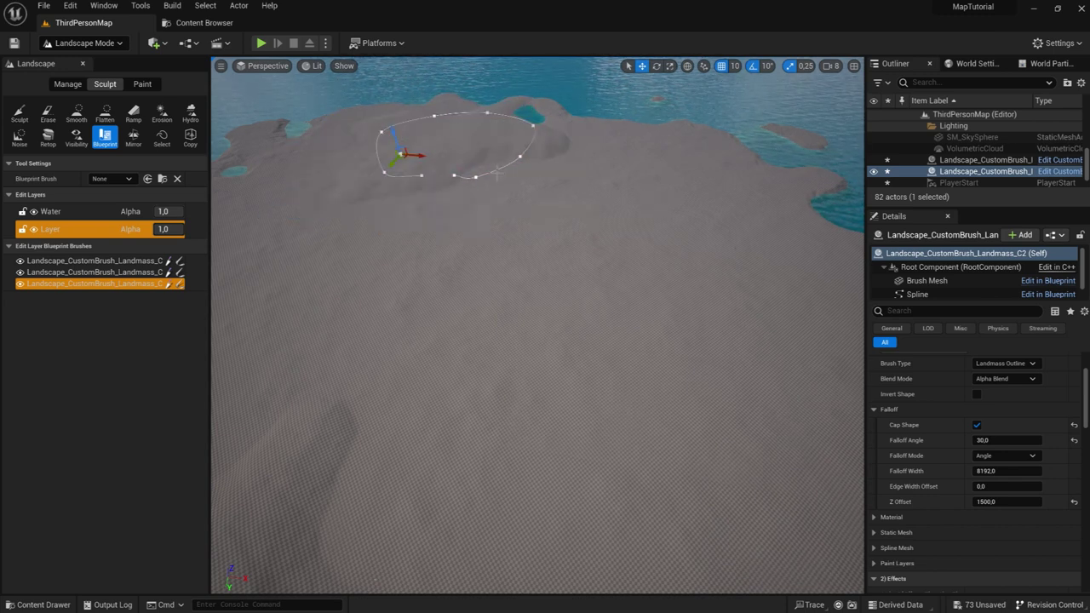
pyautogui.moveTo(497, 173); pyautogui.dragTo(496, 172, button='right')
pyautogui.click(985, 501)
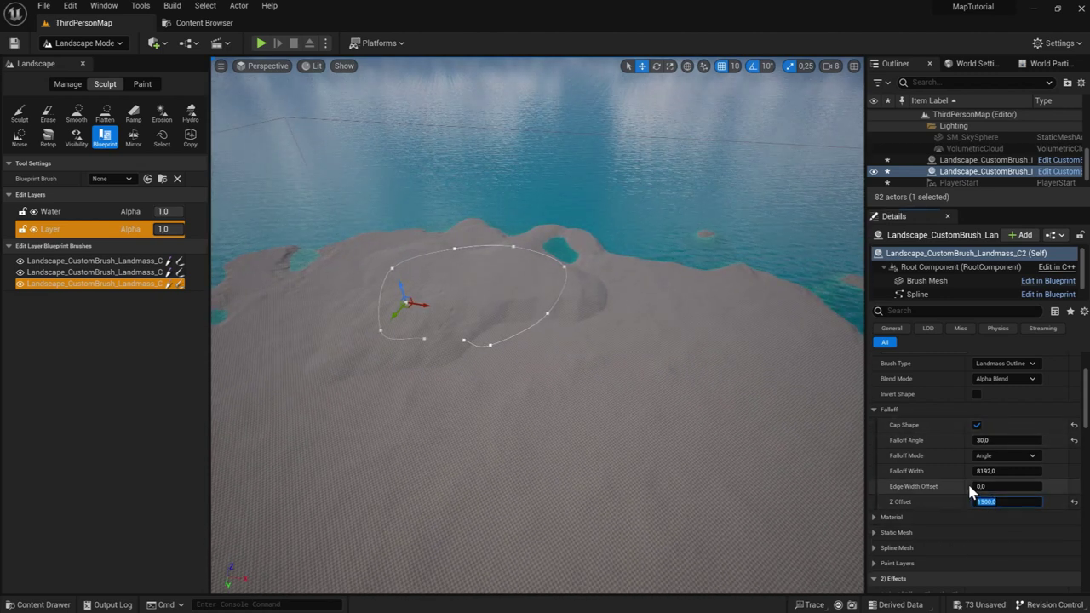
pyautogui.write('3000')
# Step: Give the duplicated brush a Z Offset of 3000 and a Falloff Angle of 50
pyautogui.press('Return')
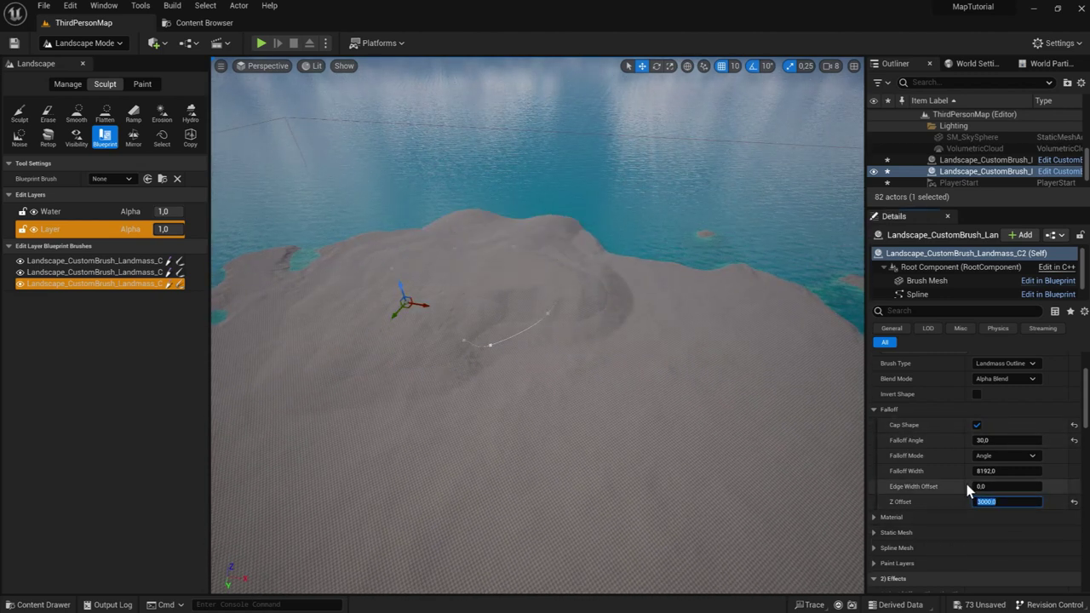
pyautogui.click(988, 440)
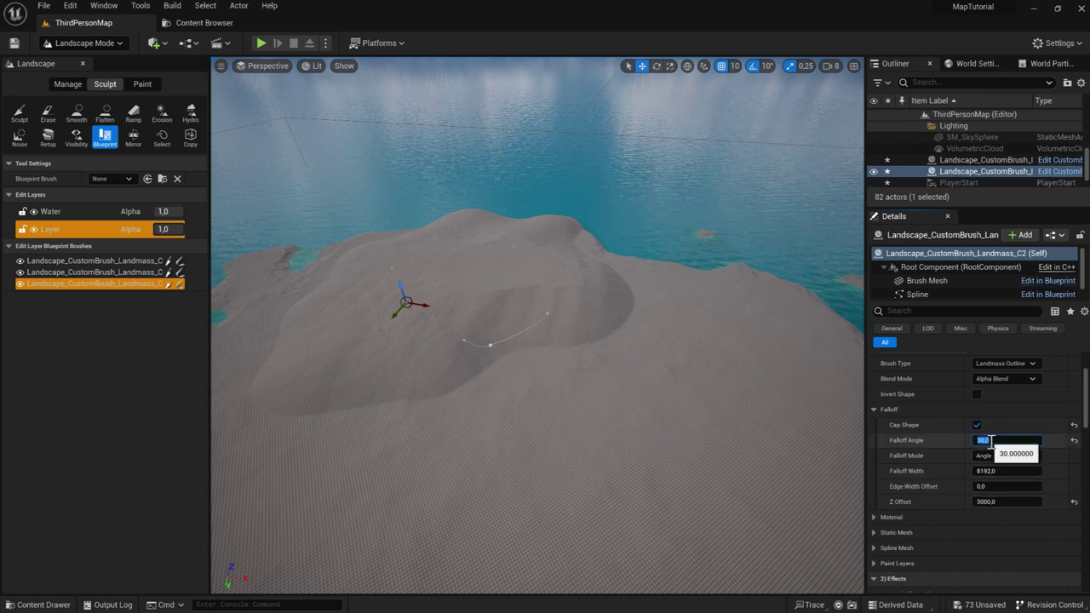
pyautogui.write('40')
pyautogui.press('Return')
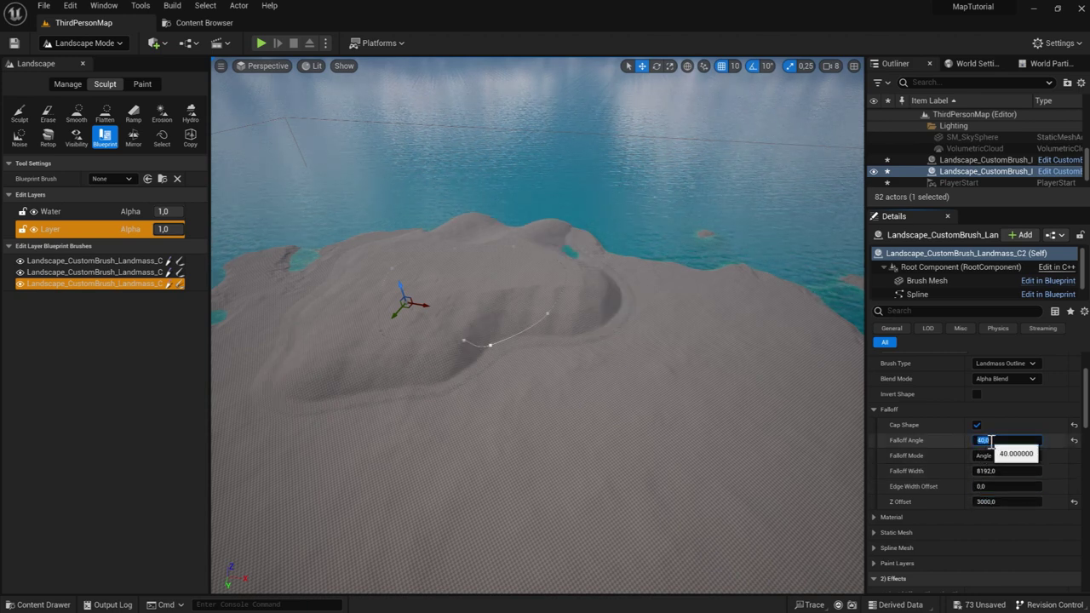
pyautogui.write('50')
pyautogui.press('Return')
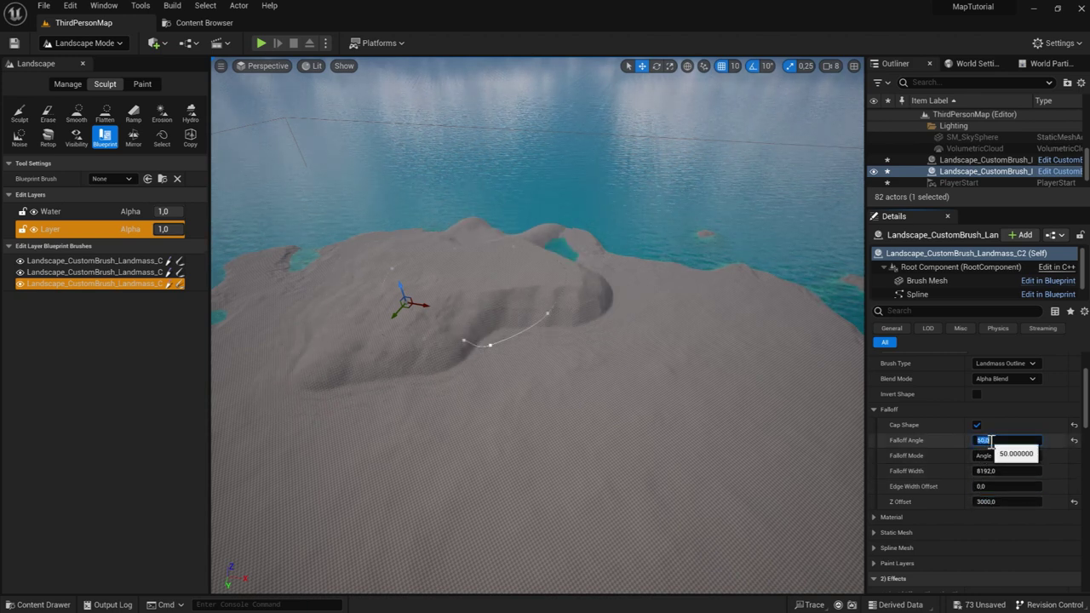
pyautogui.moveTo(477, 366)
pyautogui.mouseDown(button='right')
pyautogui.moveTo(528, 341)
pyautogui.moveTo(537, 324)
pyautogui.mouseUp(button='right')
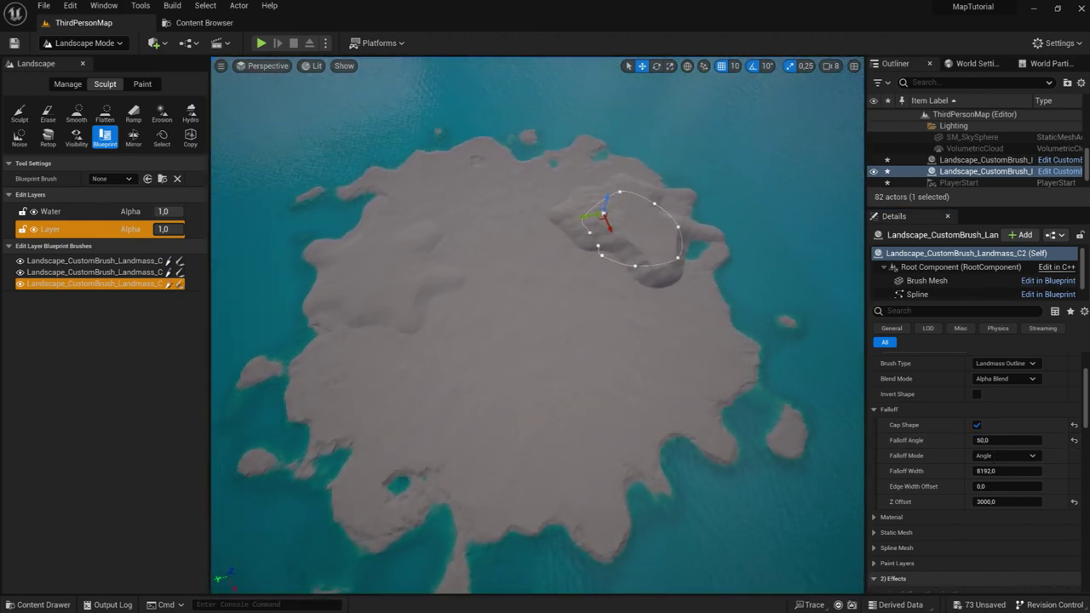
# Step: Duplicate the brush again and move the copy toward the island's southern shore
pyautogui.hotkey('ctrl', 'd')
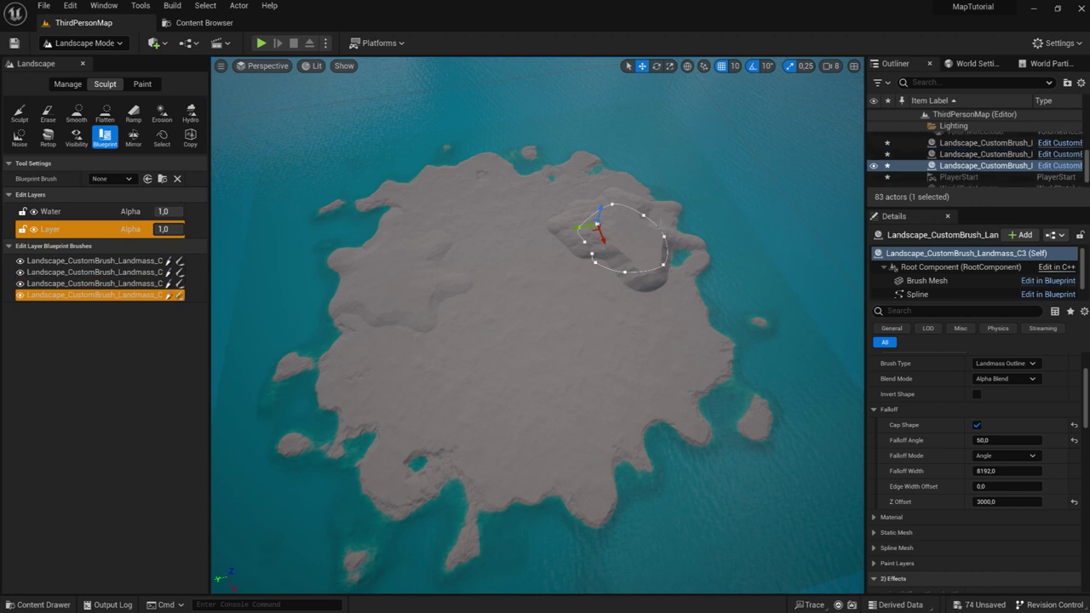
pyautogui.moveTo(597, 226); pyautogui.dragTo(643, 339)
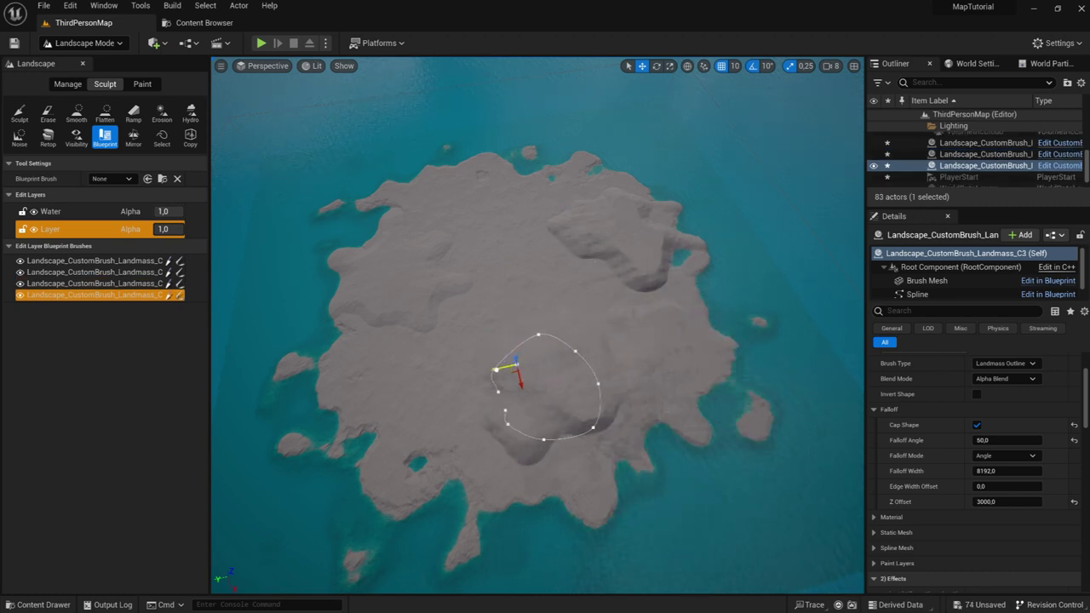
pyautogui.moveTo(624, 340)
pyautogui.mouseDown()
pyautogui.moveTo(481, 373)
pyautogui.moveTo(515, 425)
pyautogui.mouseUp()
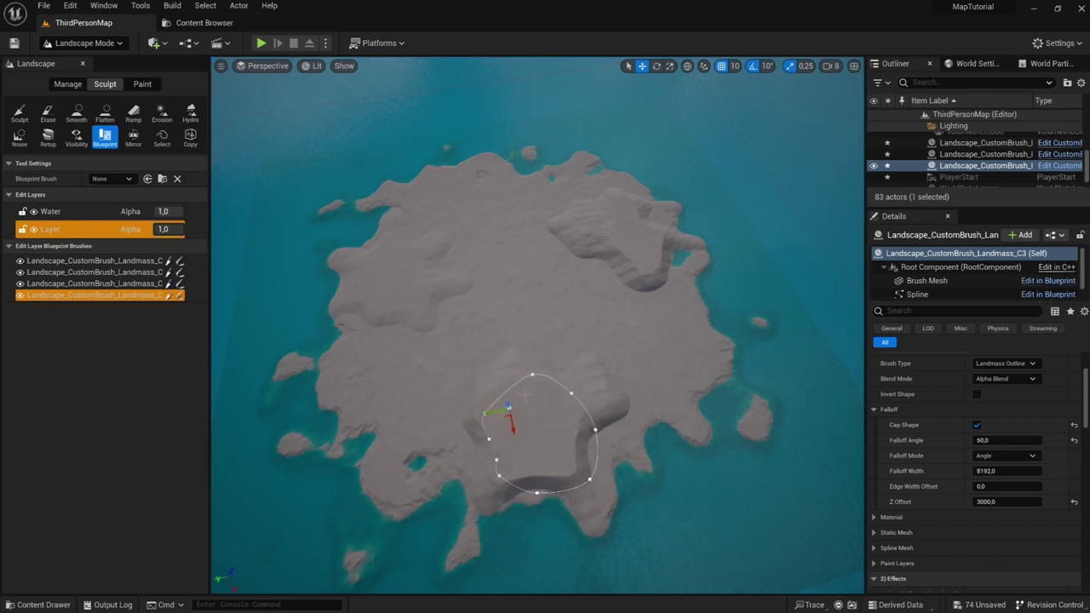
# Step: Pull the copy's top and right spline points inward to form a narrower hill outline
pyautogui.click(532, 374)
pyautogui.moveTo(536, 393); pyautogui.dragTo(541, 409)
pyautogui.click(557, 398)
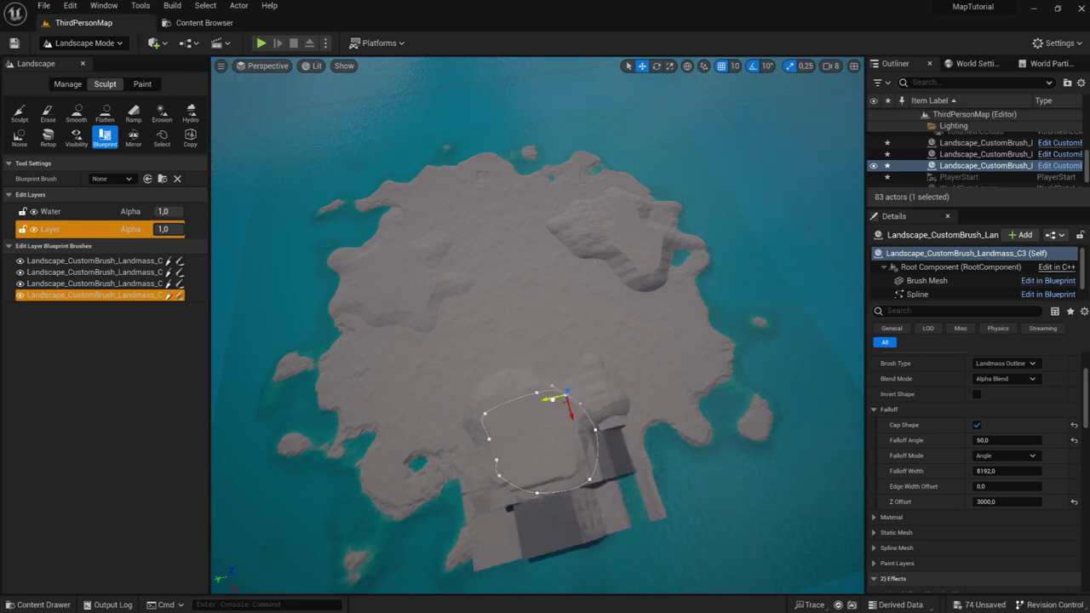
pyautogui.click(594, 430)
pyautogui.moveTo(580, 433); pyautogui.dragTo(541, 442)
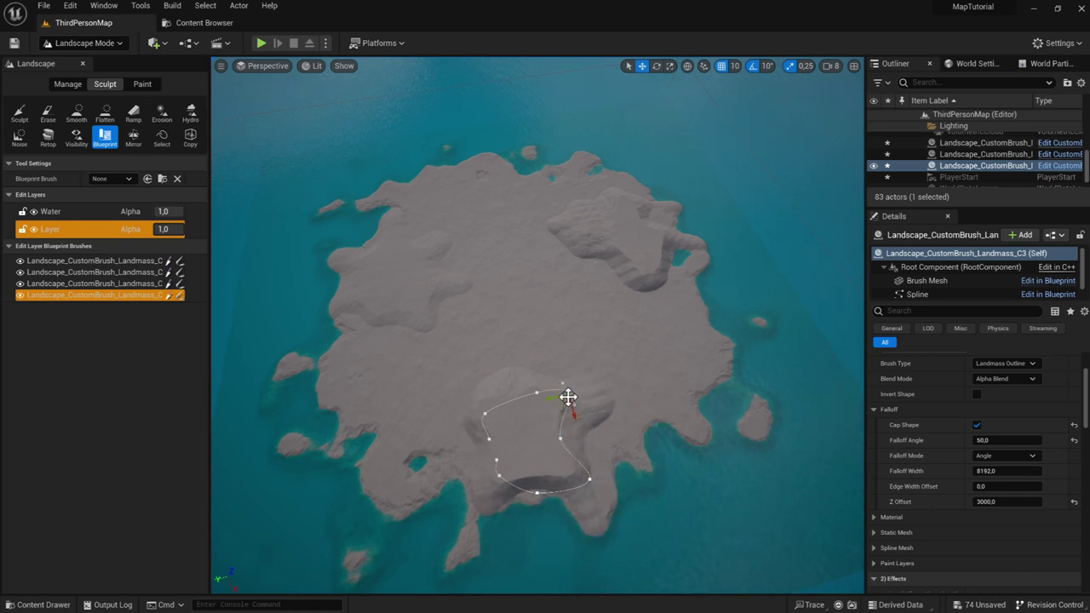
pyautogui.moveTo(568, 397); pyautogui.dragTo(533, 401)
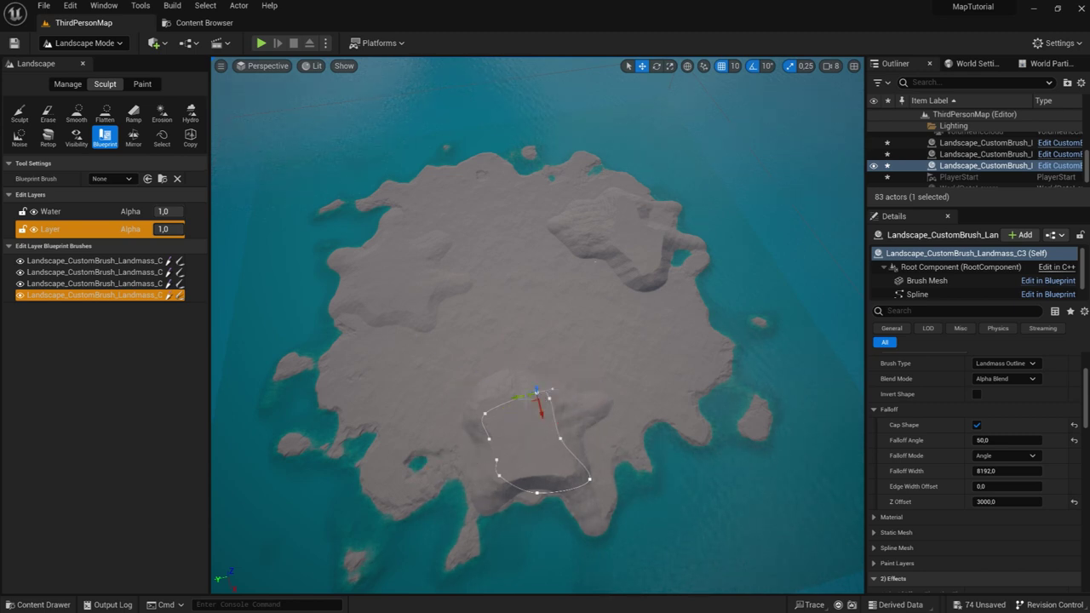
pyautogui.moveTo(530, 394); pyautogui.dragTo(521, 397)
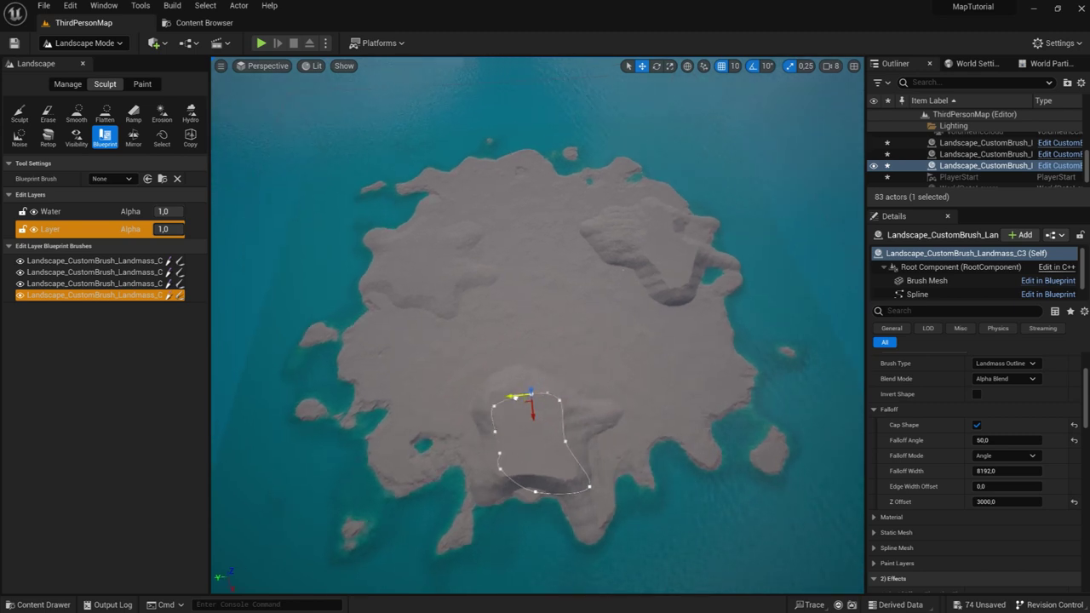
# Step: Set the southern brush's Falloff Angle to 30 and Z Offset to 800
pyautogui.moveTo(983, 441); pyautogui.dragTo(997, 443)
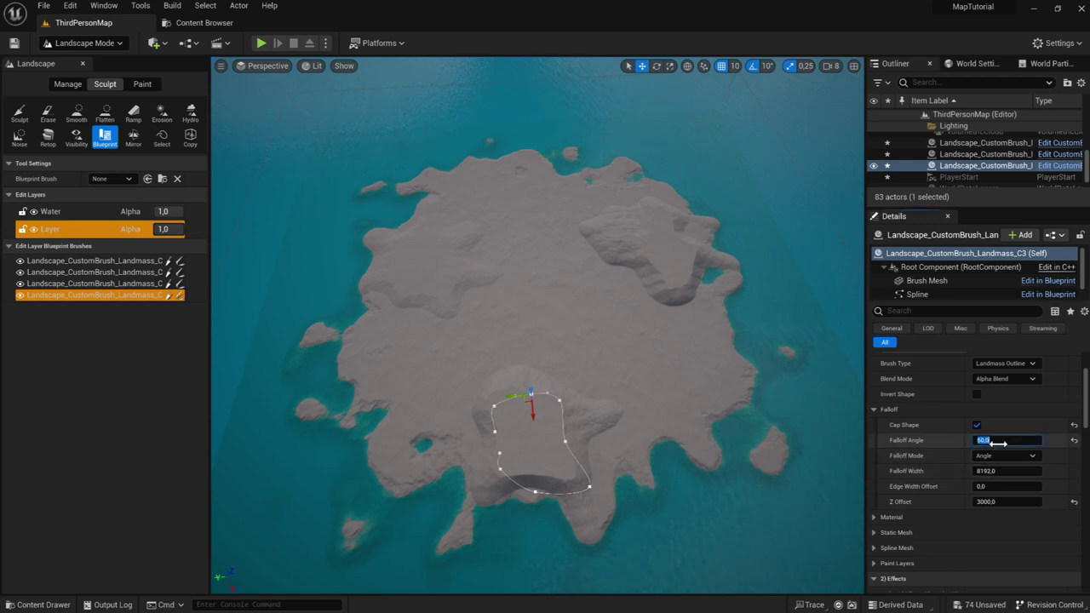
pyautogui.write('20')
pyautogui.press('Return')
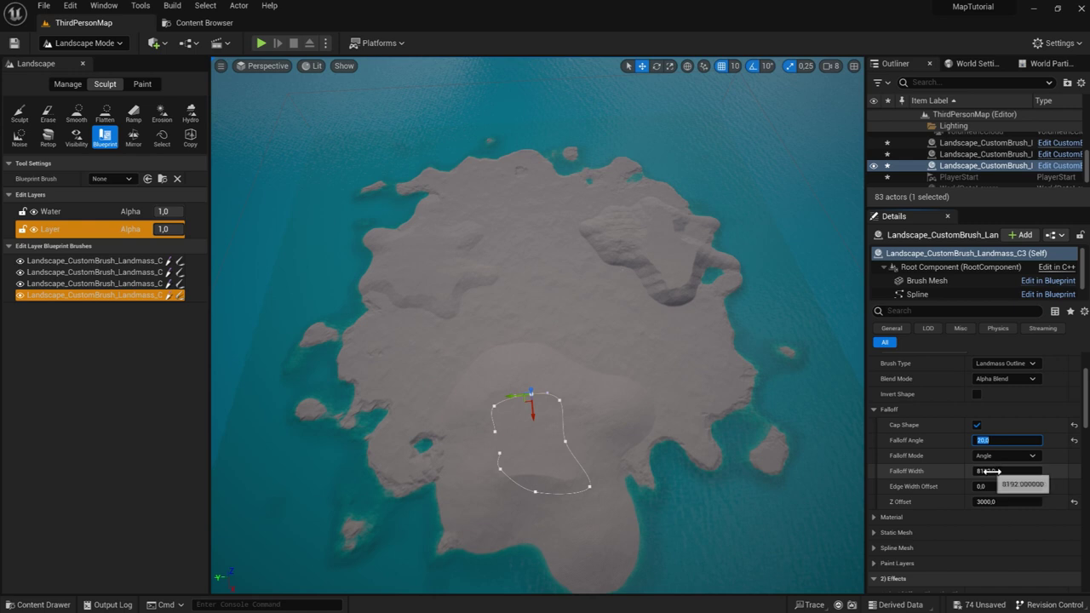
pyautogui.write('30')
pyautogui.press('Return')
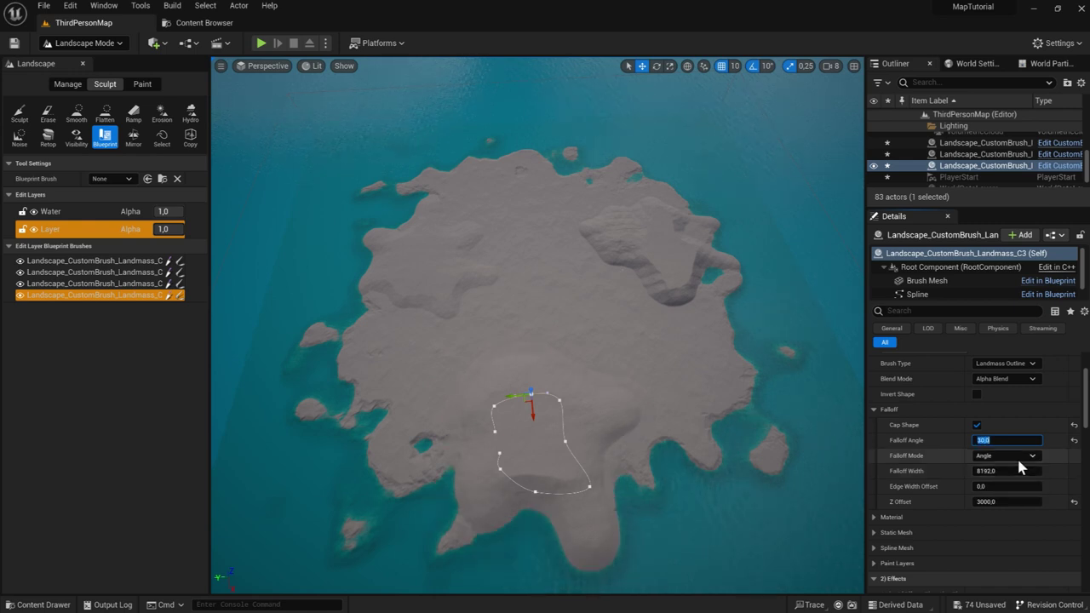
pyautogui.click(1006, 503)
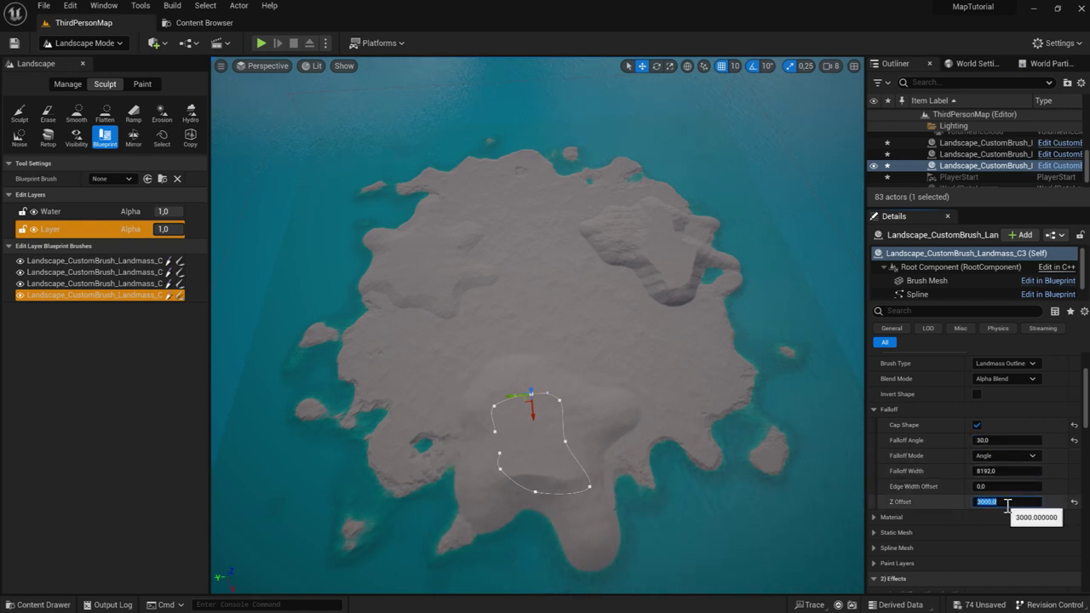
pyautogui.write('50')
pyautogui.press('Return')
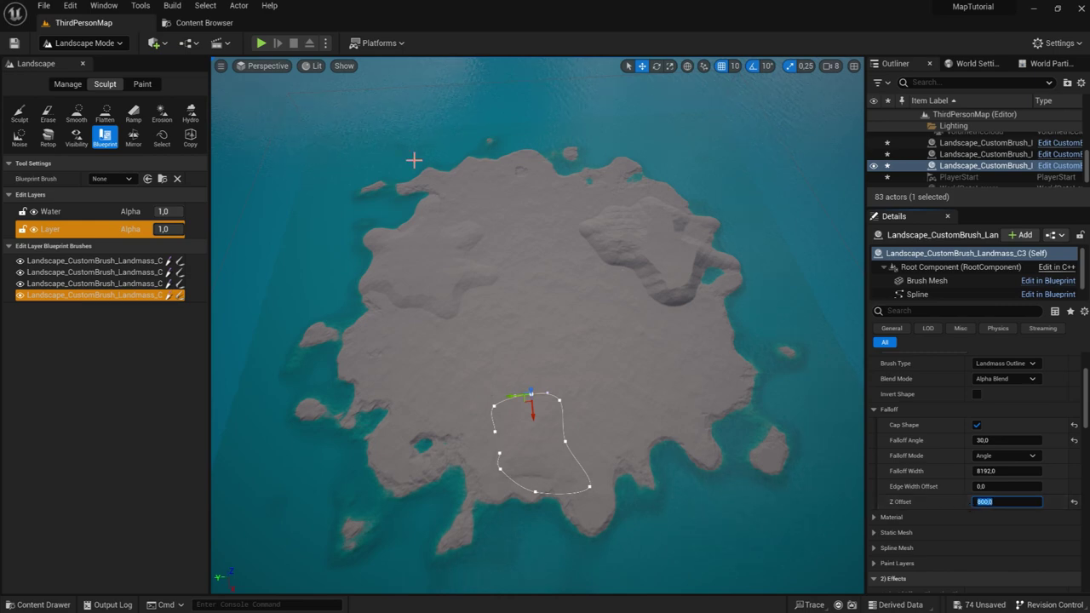
# Step: Play-test the level, running the character forward, left, back and right toward the distant hills
pyautogui.click(261, 42)
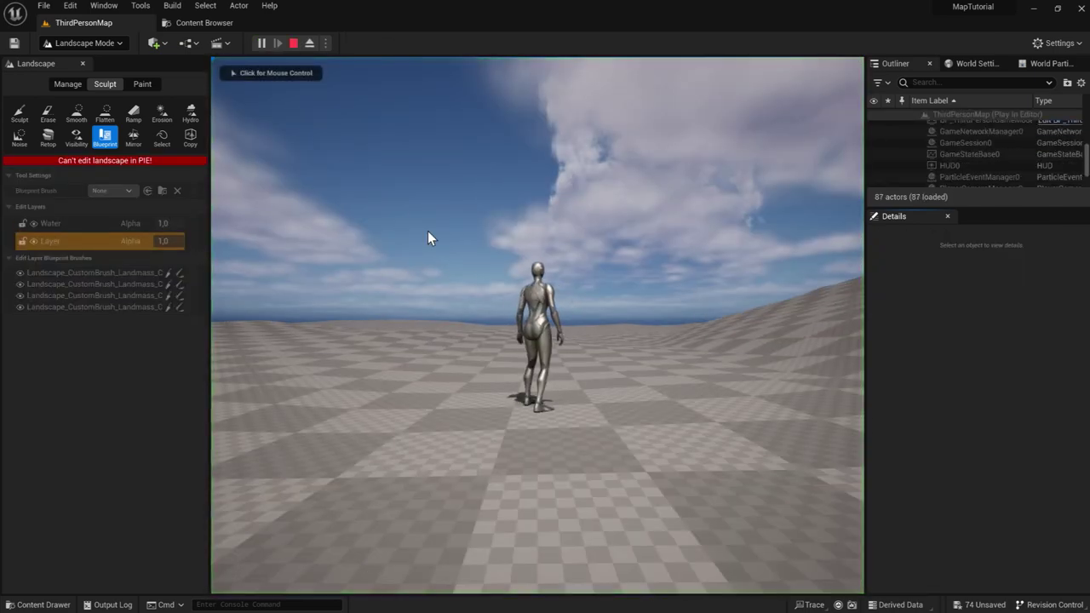
pyautogui.press('w')
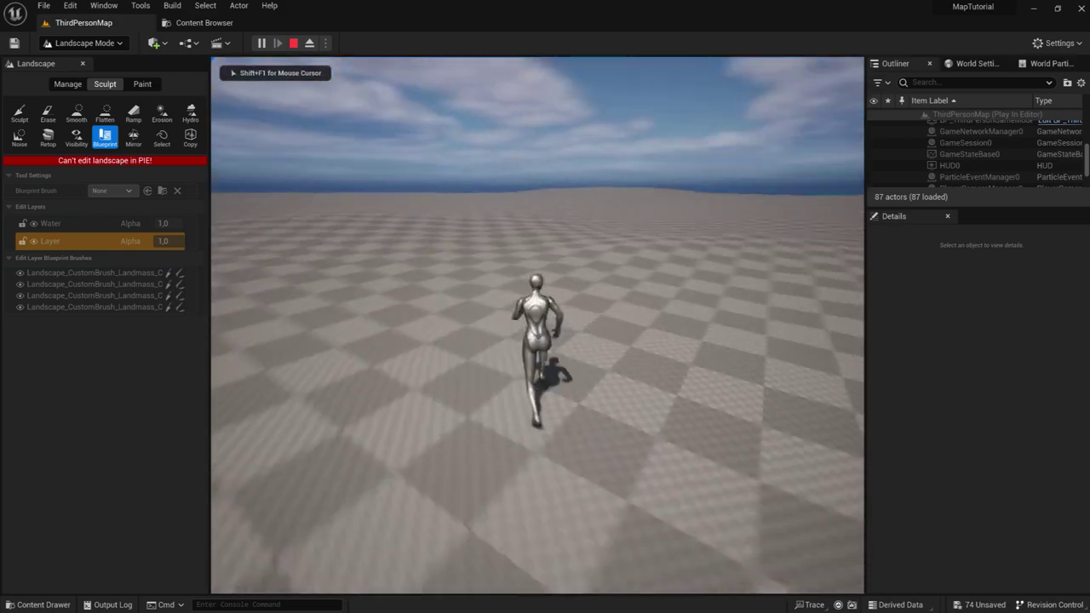
pyautogui.press('a')
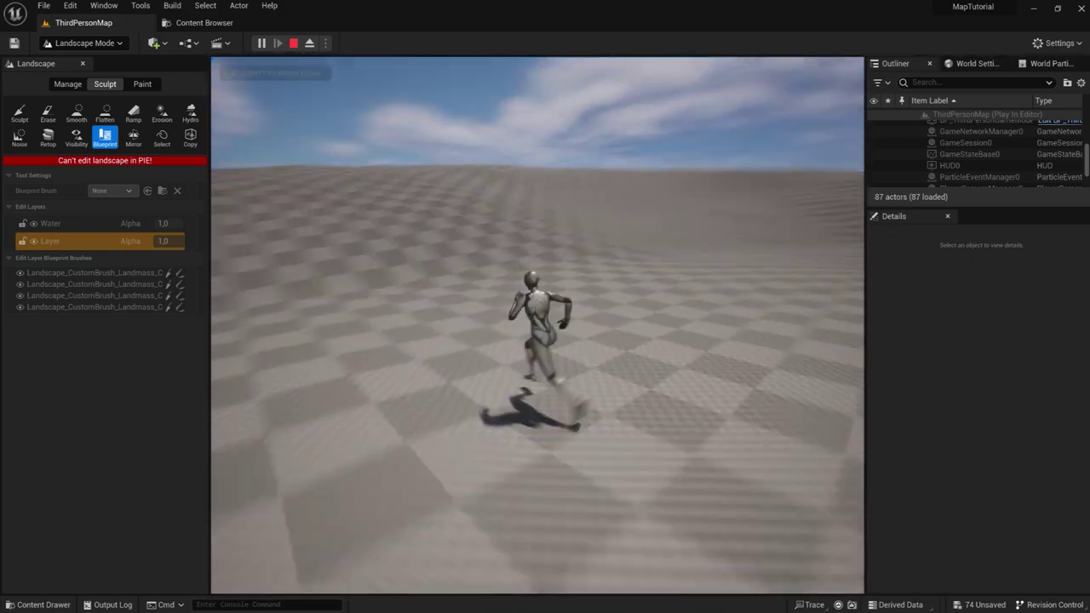
pyautogui.press('s')
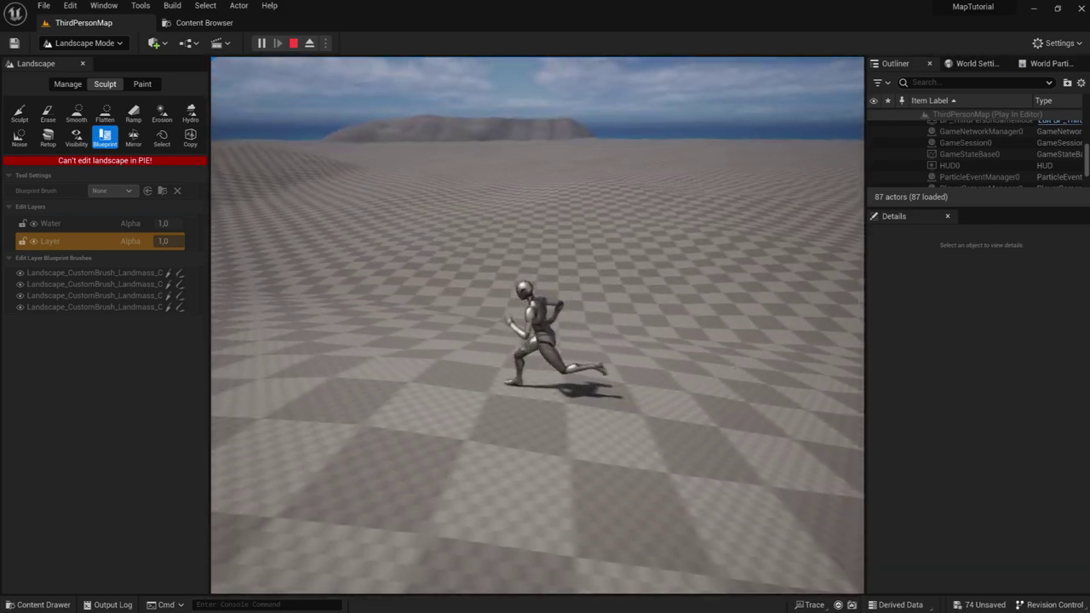
pyautogui.press('d')
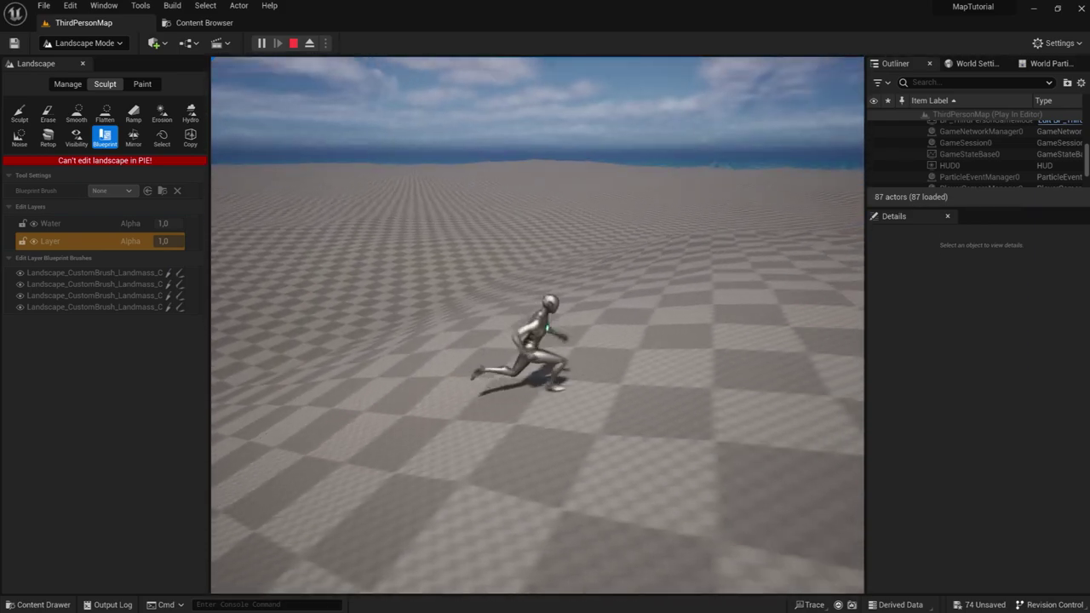
pyautogui.press('w')
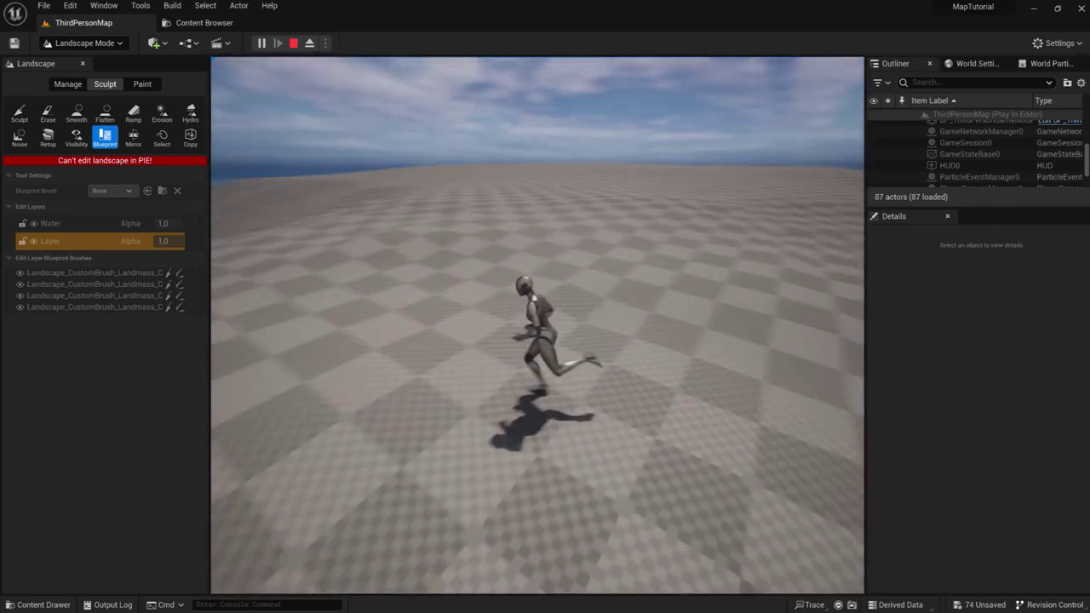
pyautogui.press('s')
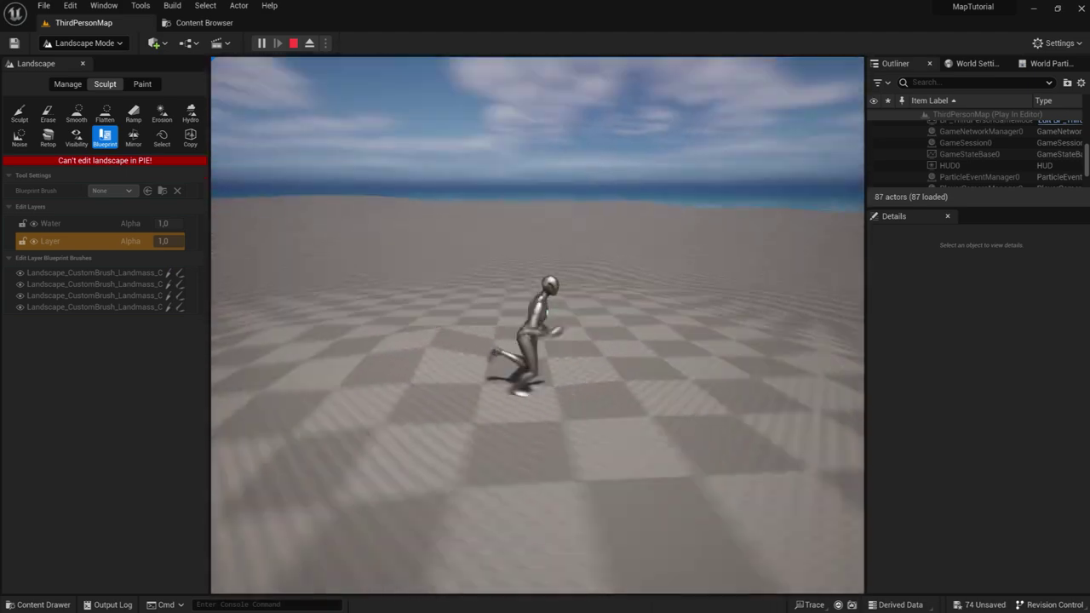
pyautogui.press('w')
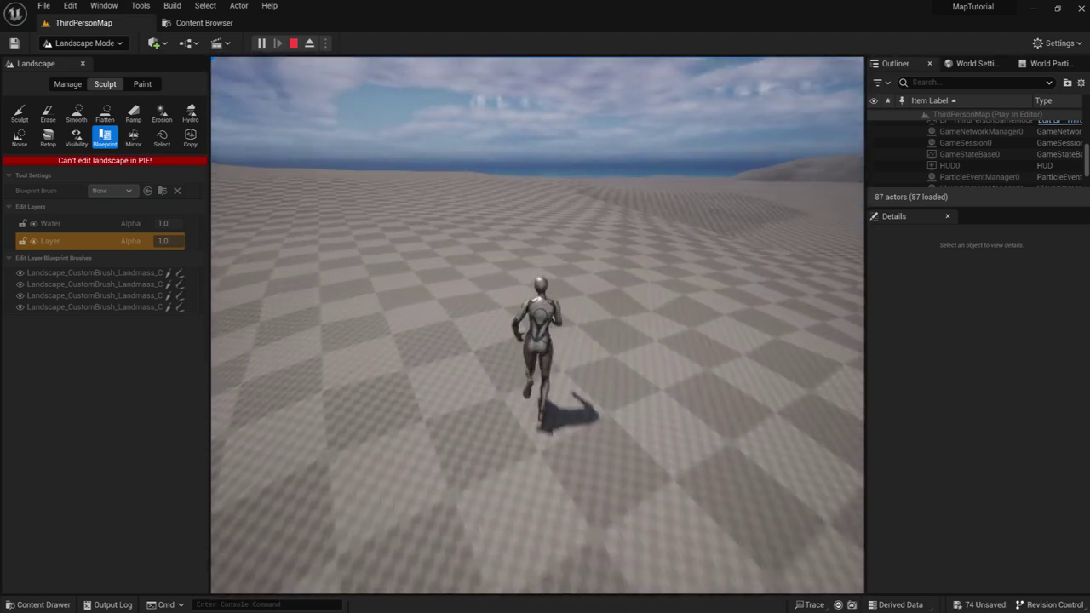
pyautogui.press('d')
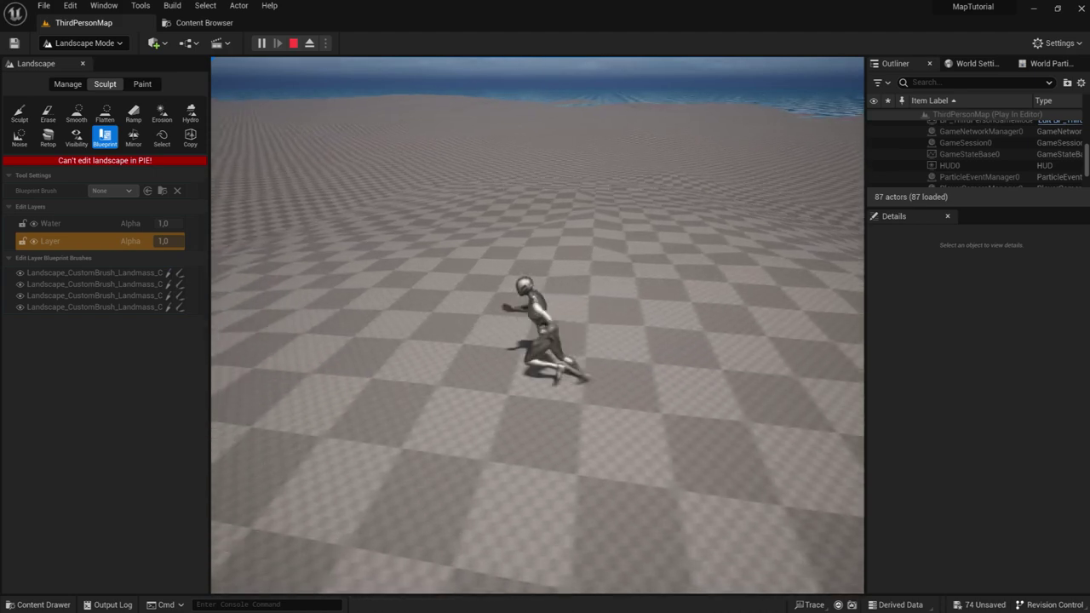
pyautogui.press('w')
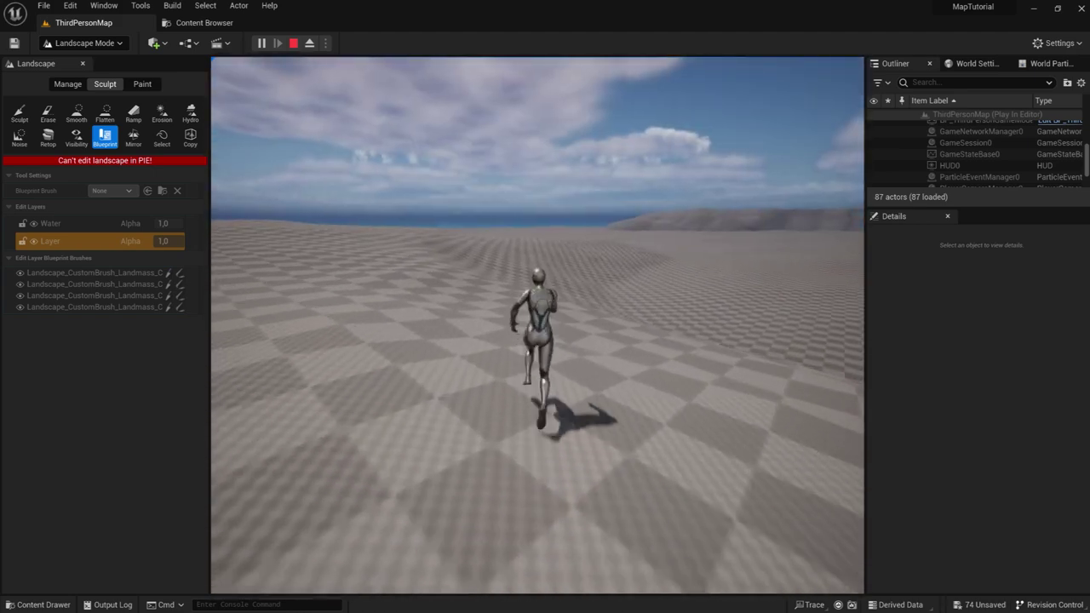
pyautogui.press('Escape')
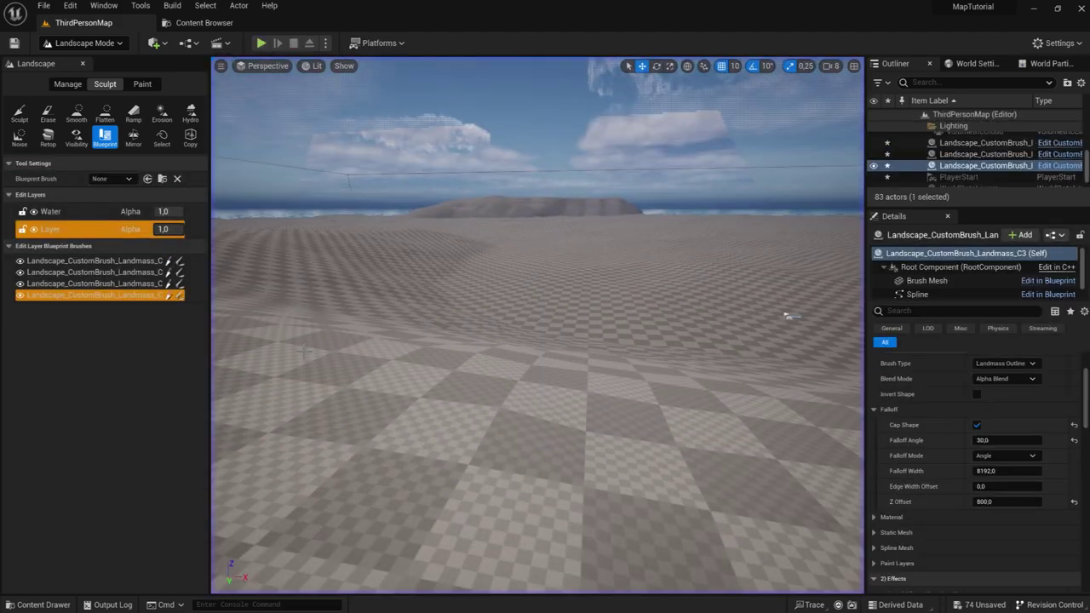
pyautogui.scroll(-3, 980, 513)
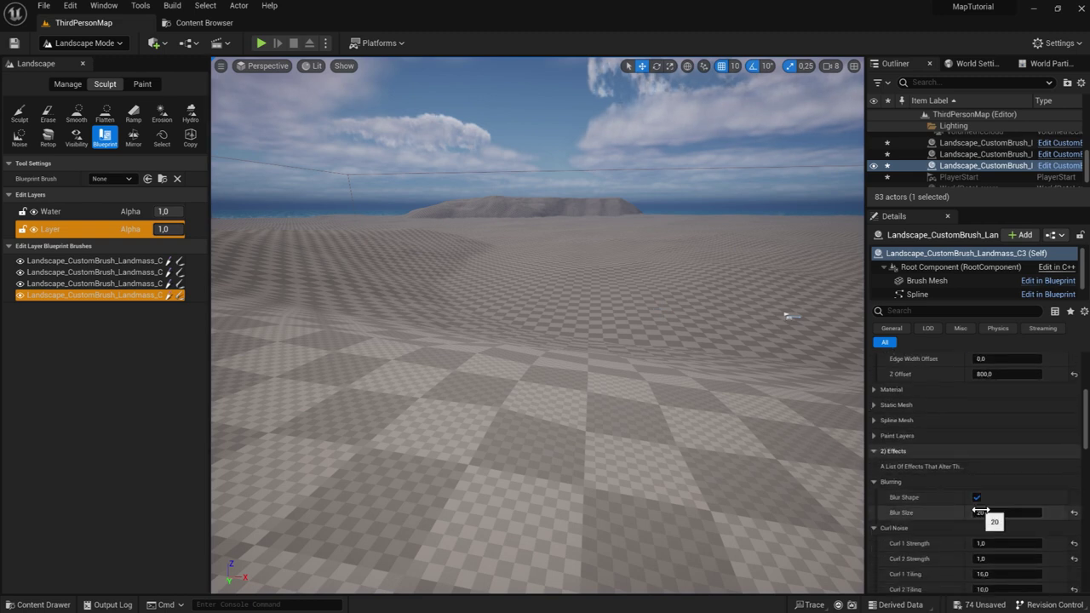
pyautogui.scroll(-3, 980, 514)
pyautogui.scroll(-3, 982, 514)
pyautogui.scroll(-3, 982, 515)
pyautogui.scroll(-3, 985, 516)
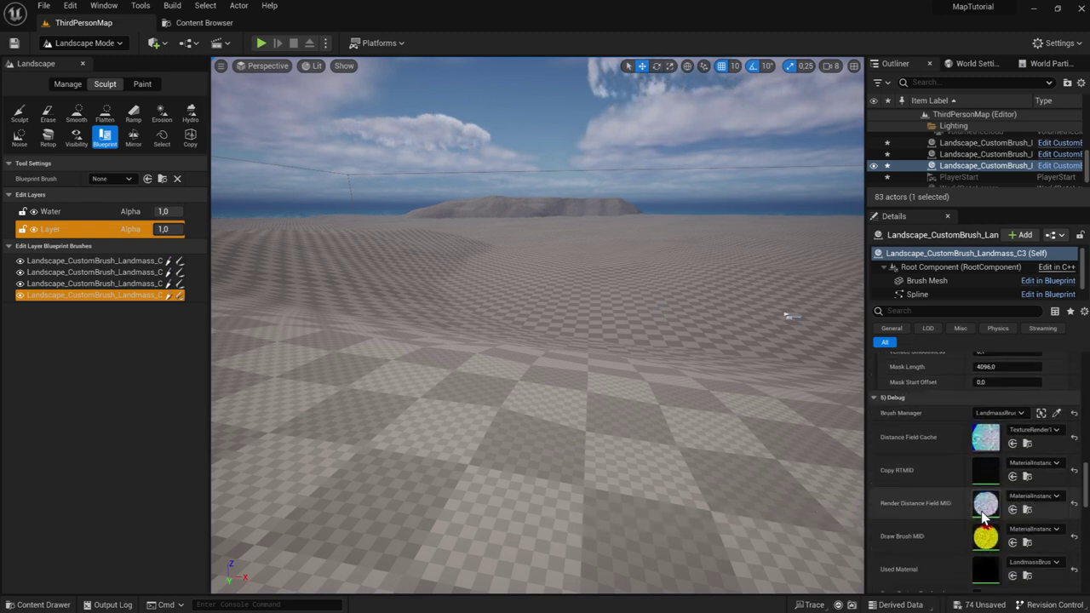
pyautogui.scroll(-3, 982, 515)
pyautogui.scroll(-3, 982, 515)
pyautogui.scroll(-3, 981, 515)
pyautogui.scroll(-3, 981, 516)
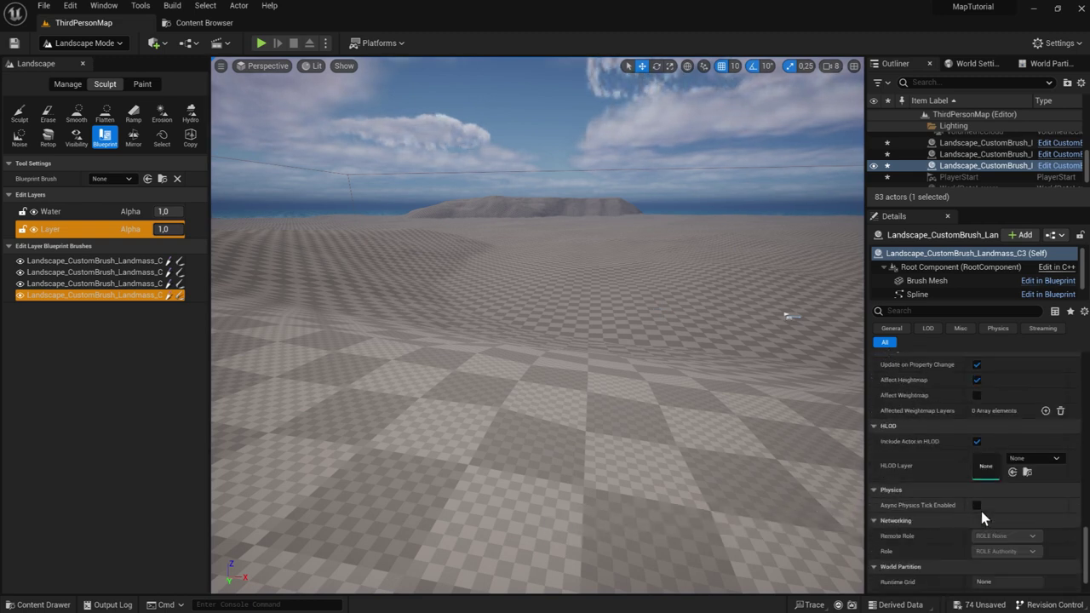
pyautogui.scroll(2, 981, 516)
pyautogui.scroll(2, 982, 516)
pyautogui.scroll(2, 983, 517)
pyautogui.scroll(2, 983, 517)
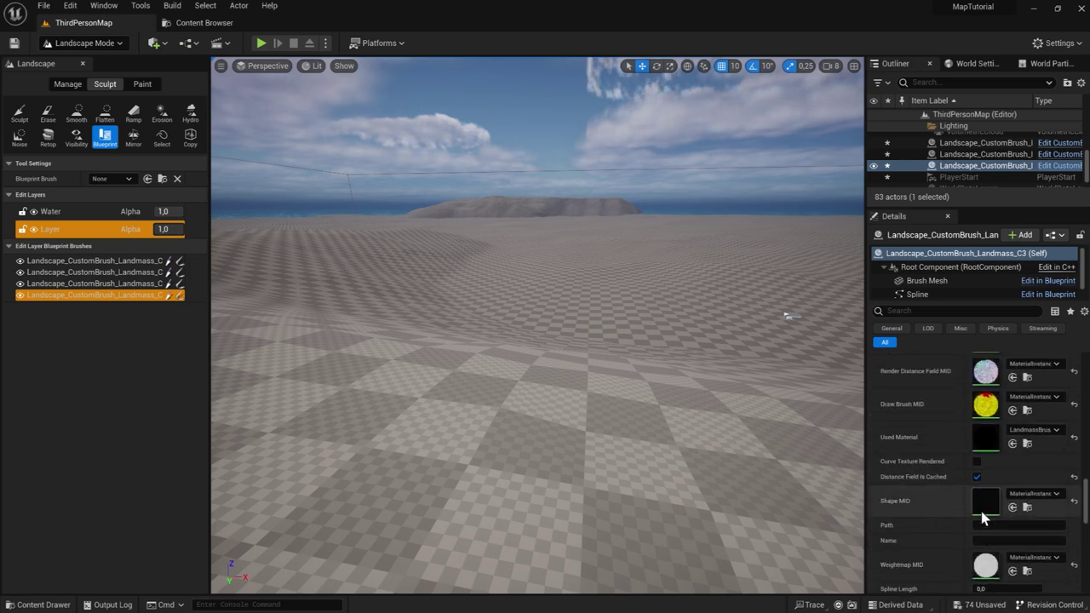
pyautogui.scroll(2, 982, 518)
pyautogui.scroll(2, 982, 517)
pyautogui.scroll(2, 981, 517)
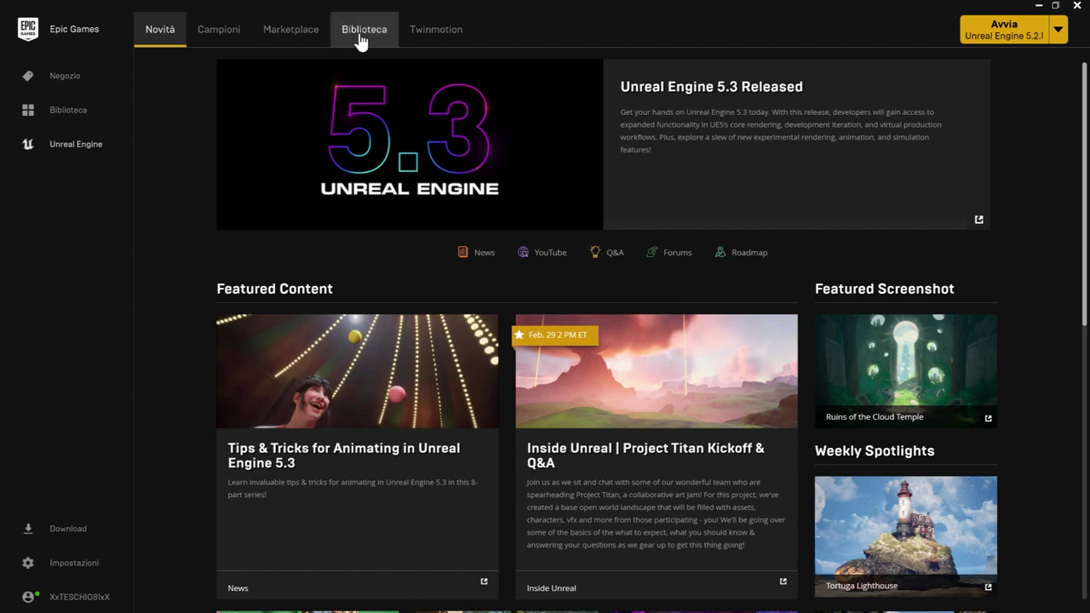
# Step: Switch the launcher to the Marketplace tab to show its Showcase and Free For The Month listings
pyautogui.click(301, 40)
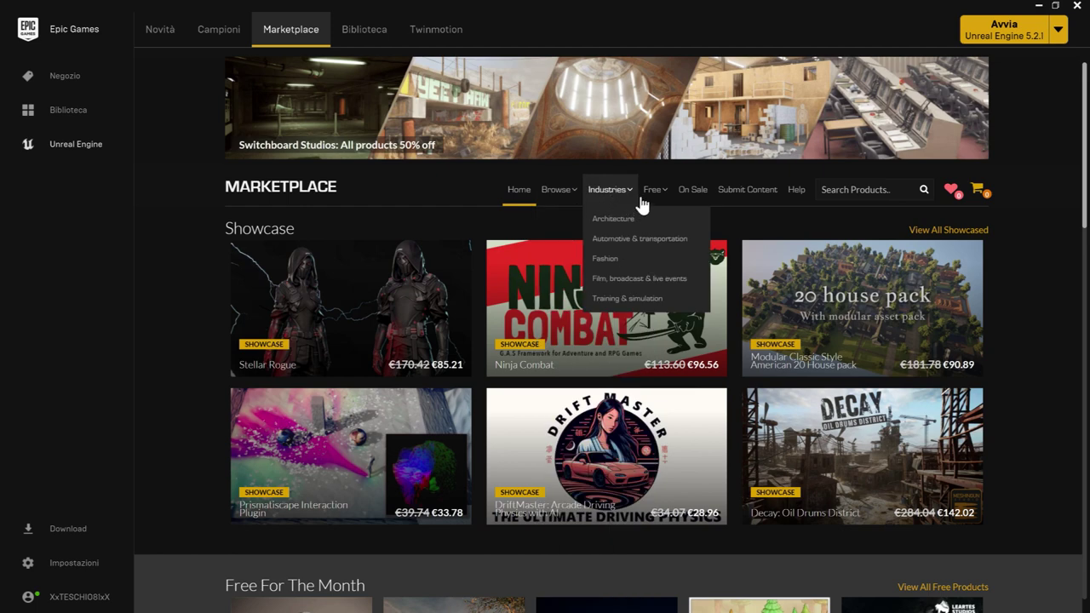
pyautogui.moveTo(645, 195)
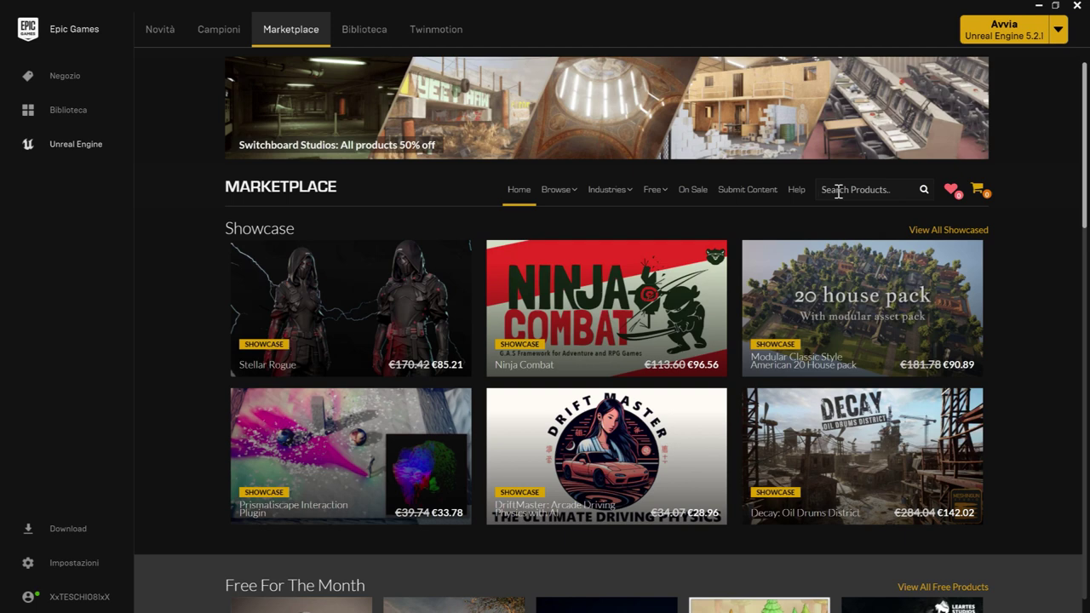
# Step: Search 'ea' in the Marketplace and open the Easy Building System v10 page
pyautogui.write('easy building')
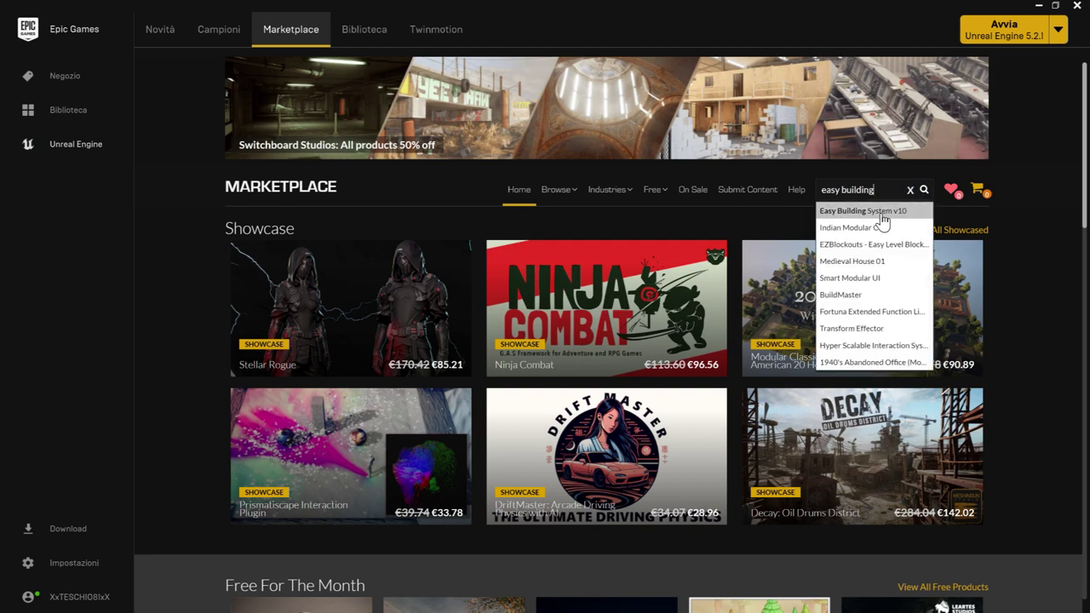
pyautogui.click(879, 210)
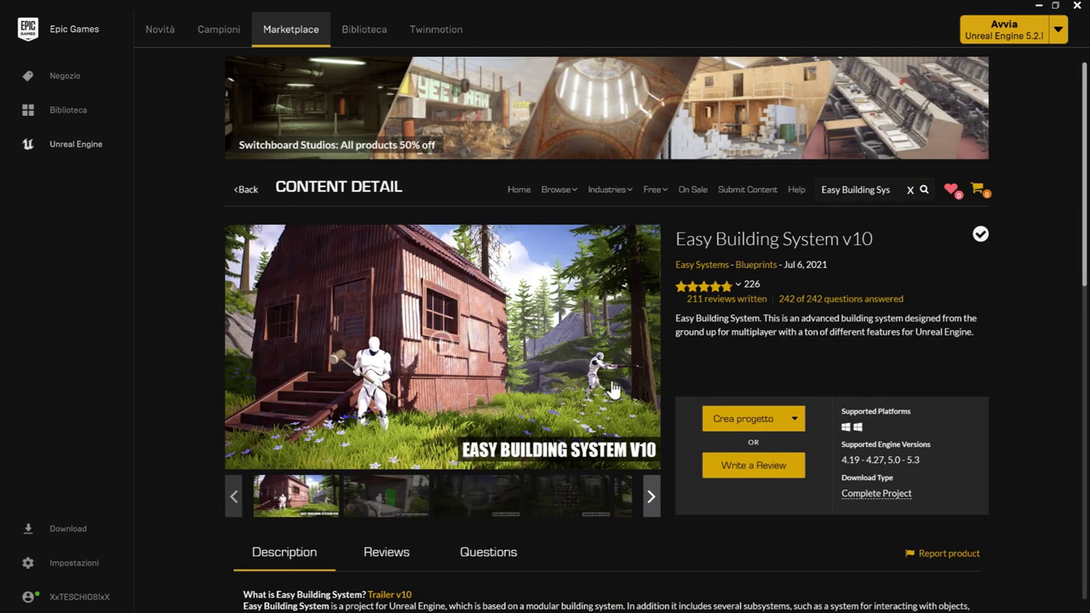
pyautogui.scroll(-1, 517, 239)
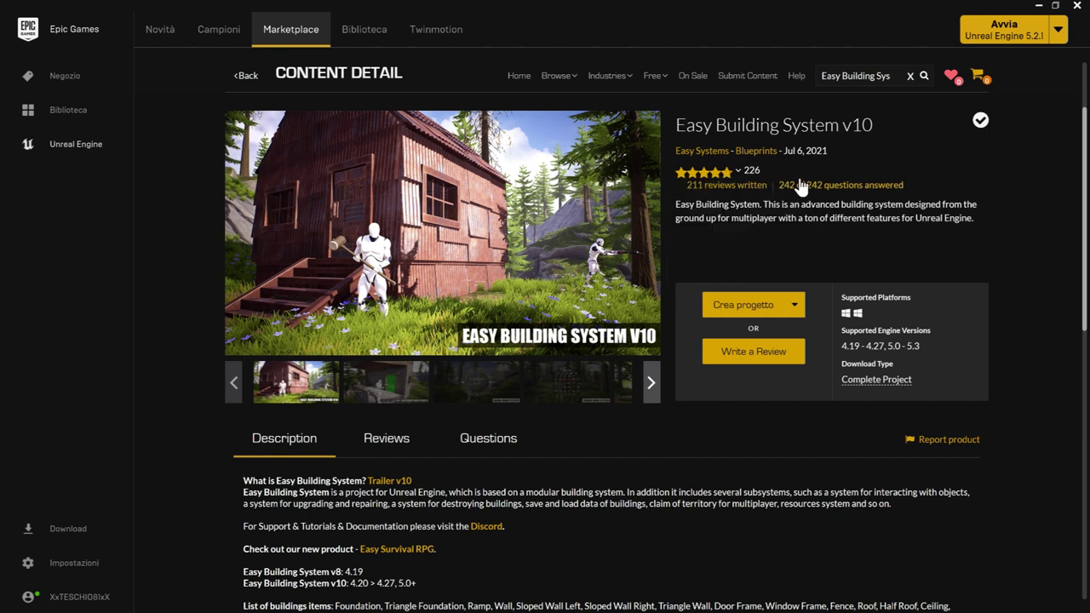
pyautogui.moveTo(800, 186)
pyautogui.moveTo(665, 85)
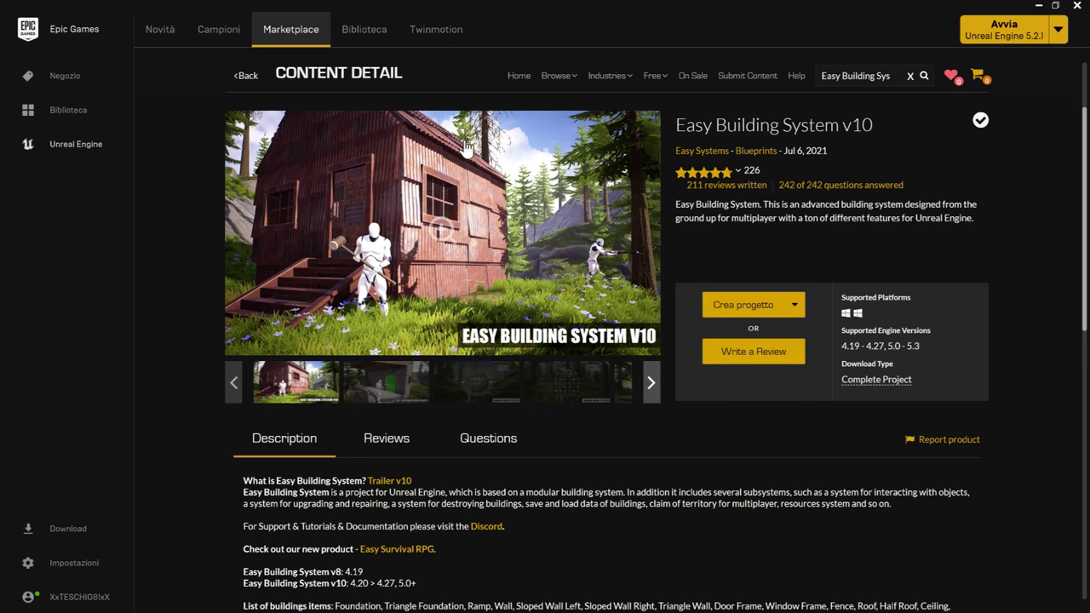
# Step: In the Library, scroll the Vault of owned assets and open Stone Pine Forest's page
pyautogui.click(366, 31)
pyautogui.scroll(-2, 567, 327)
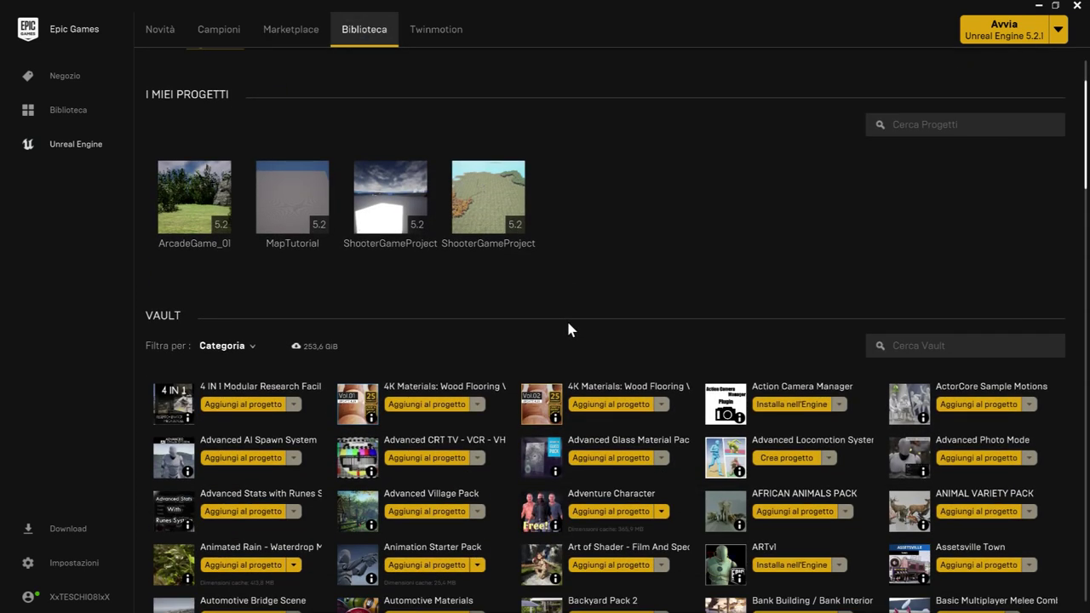
pyautogui.scroll(-2, 567, 327)
pyautogui.scroll(-2, 567, 327)
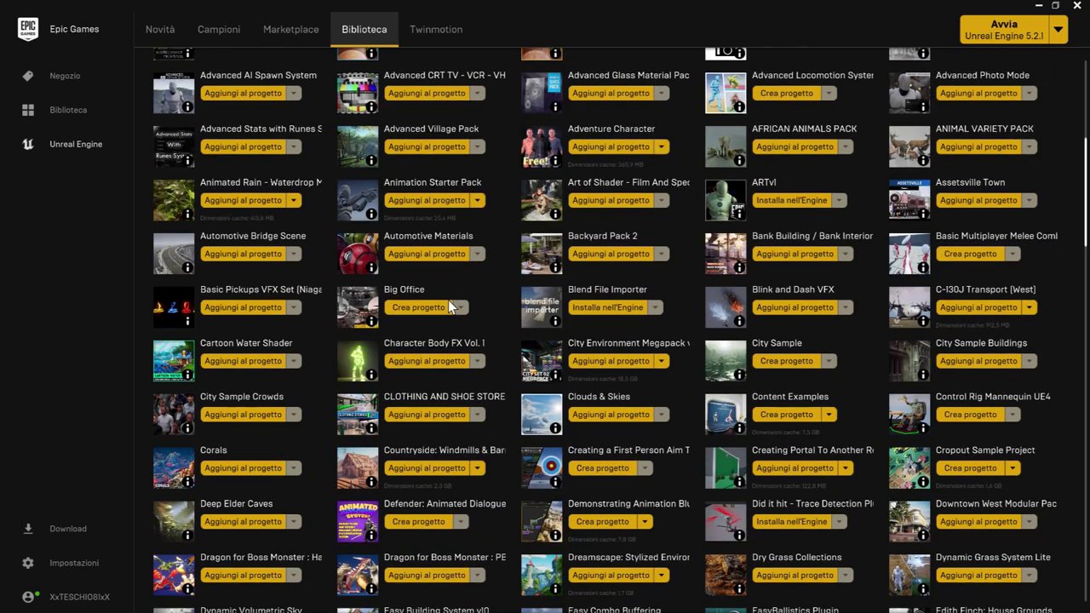
pyautogui.scroll(-1, 449, 302)
pyautogui.scroll(-3, 499, 315)
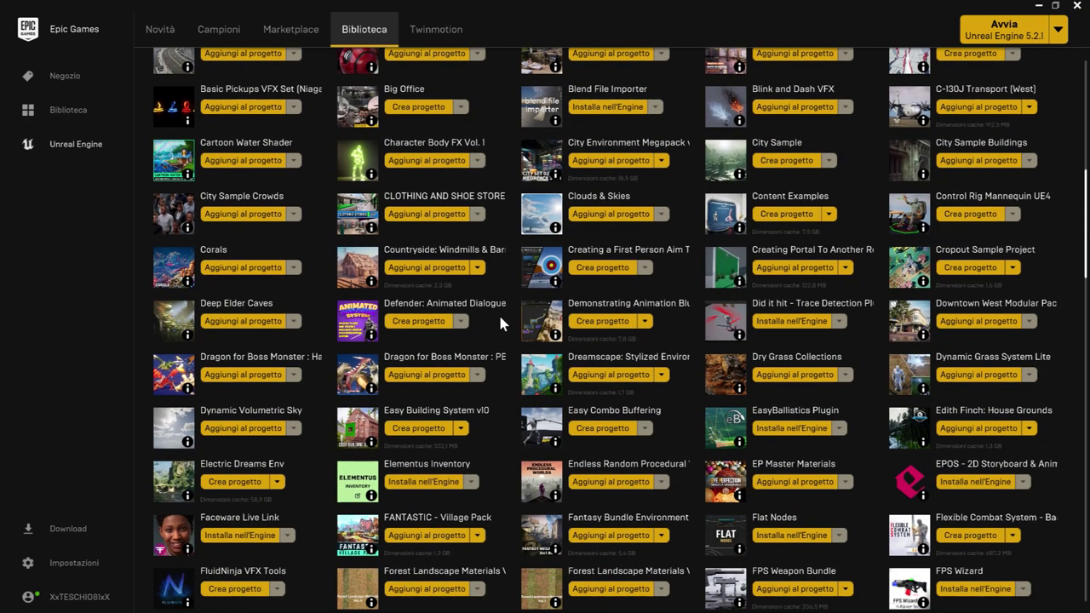
pyautogui.scroll(-1, 500, 316)
pyautogui.scroll(-1, 504, 317)
pyautogui.scroll(-1, 509, 318)
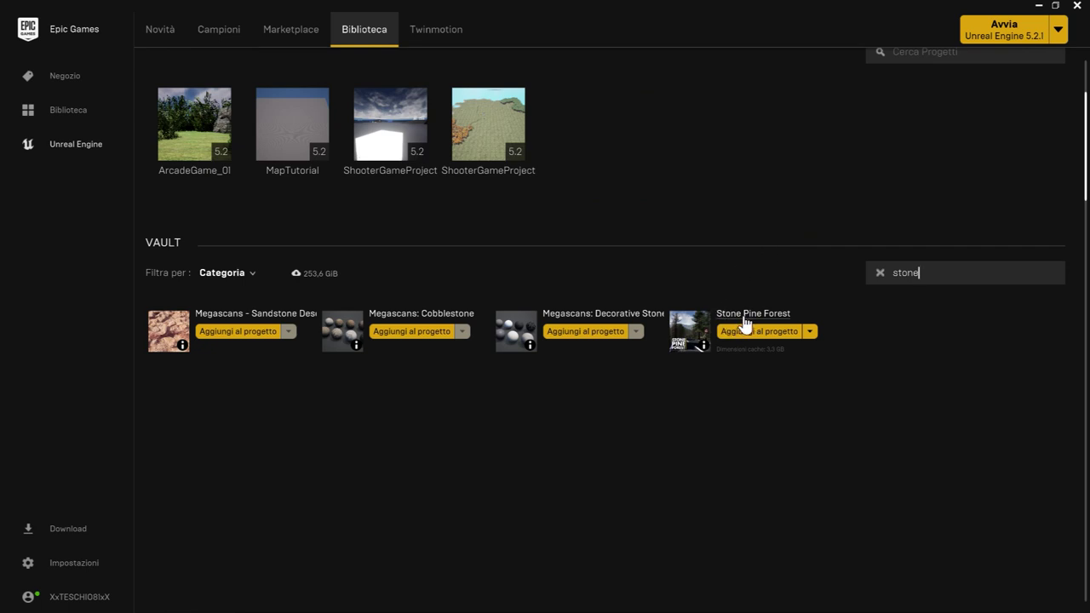
pyautogui.click(743, 317)
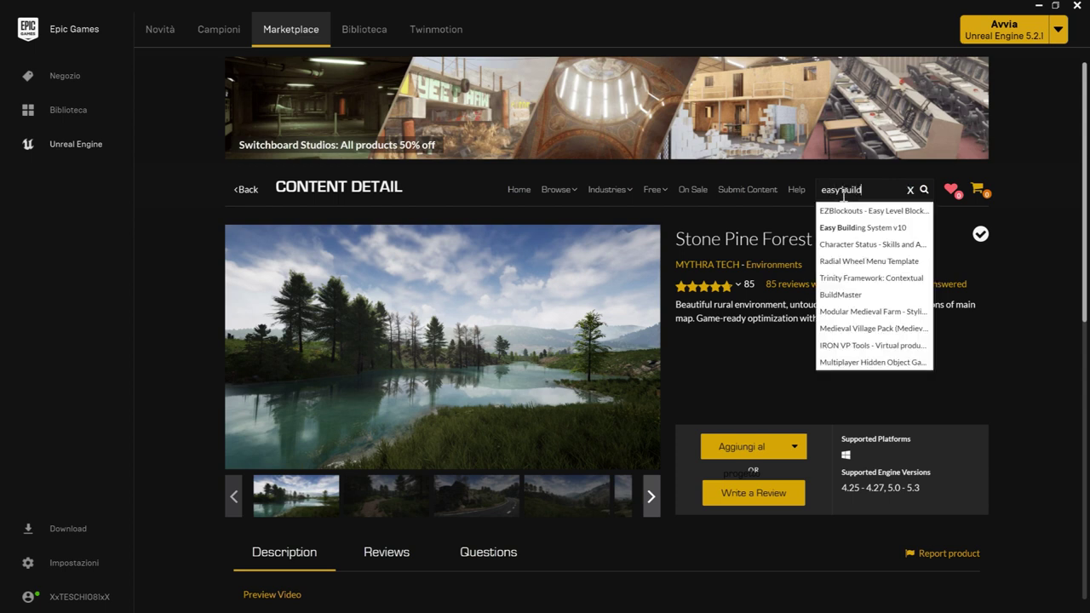
# Step: Search the Marketplace again and reopen the Easy Building System v10 product page
pyautogui.write('ing')
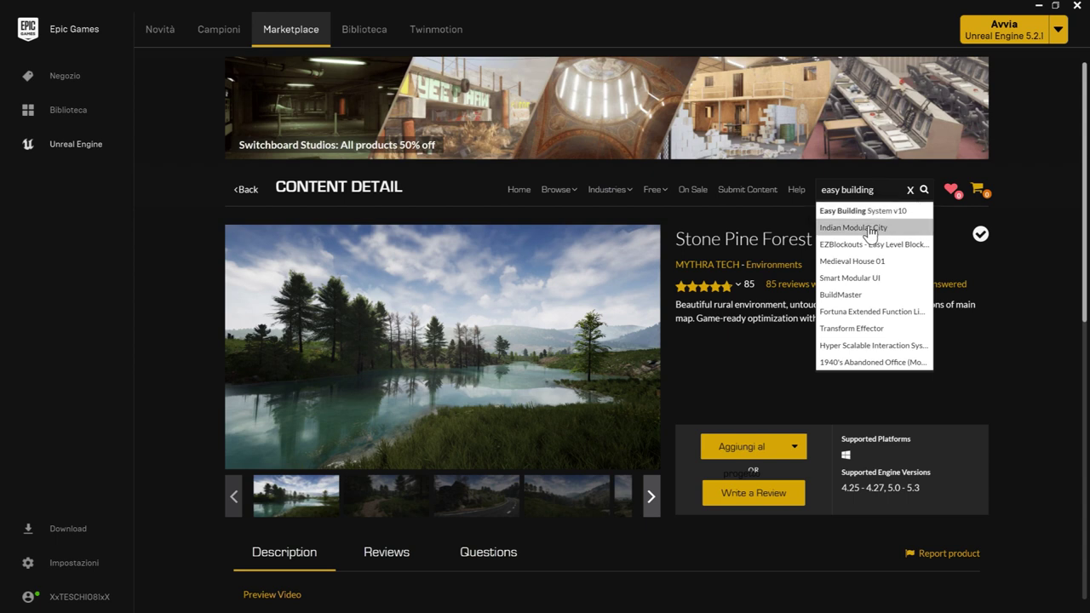
pyautogui.click(892, 213)
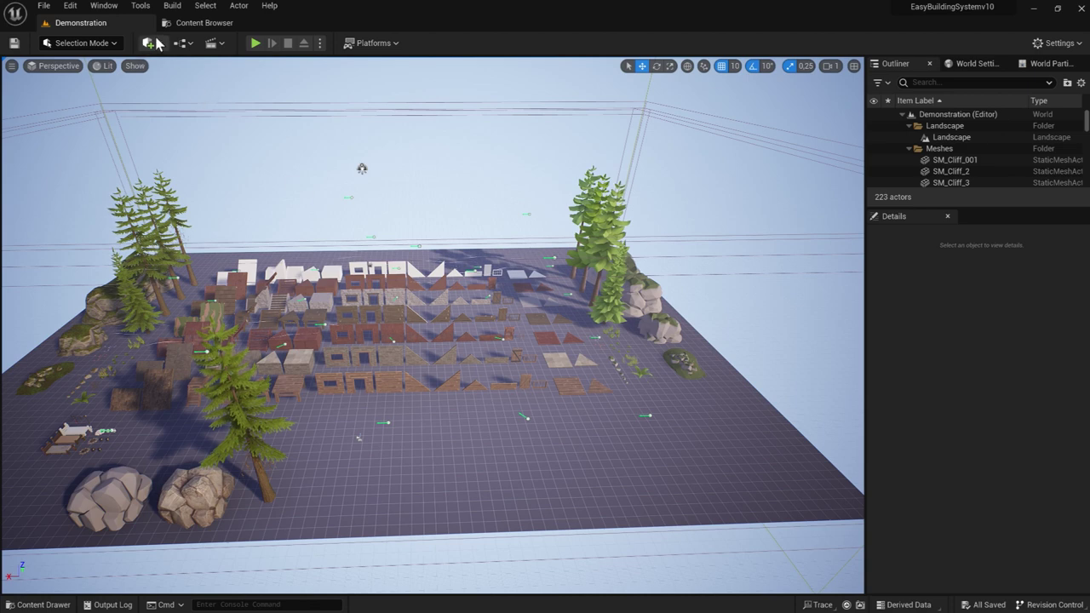
# Step: Open the Content Browser's Maps folder and load the Demo_Stylized level
pyautogui.click(182, 21)
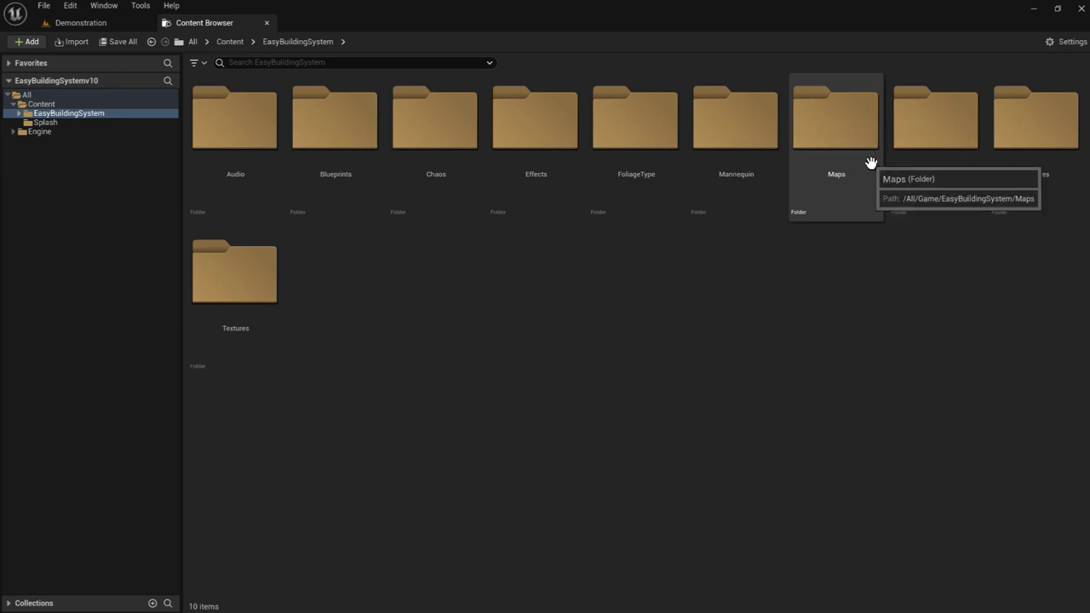
pyautogui.doubleClick(858, 162)
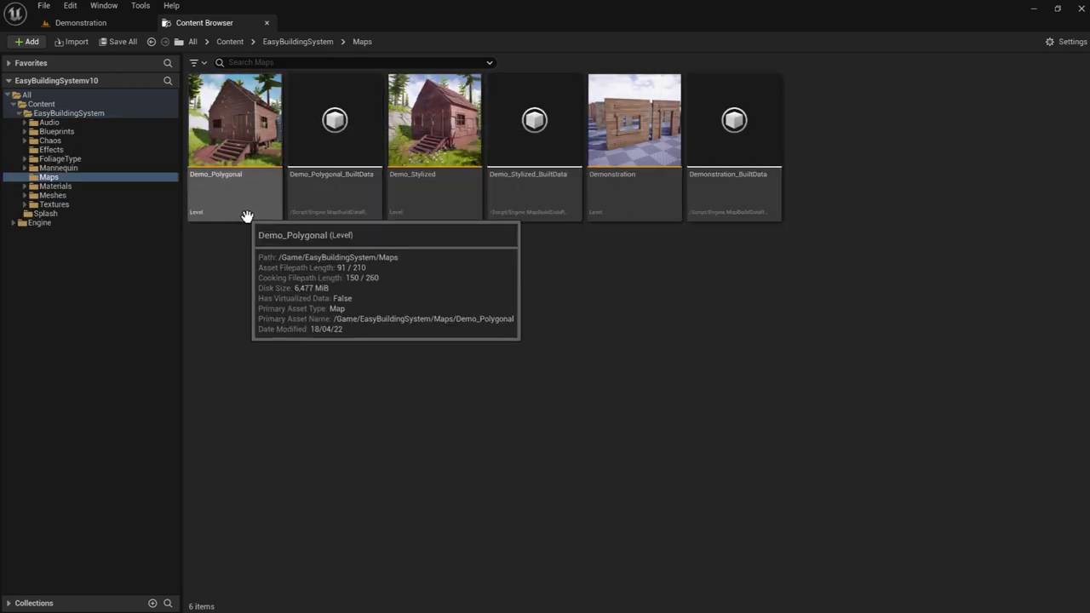
pyautogui.doubleClick(450, 204)
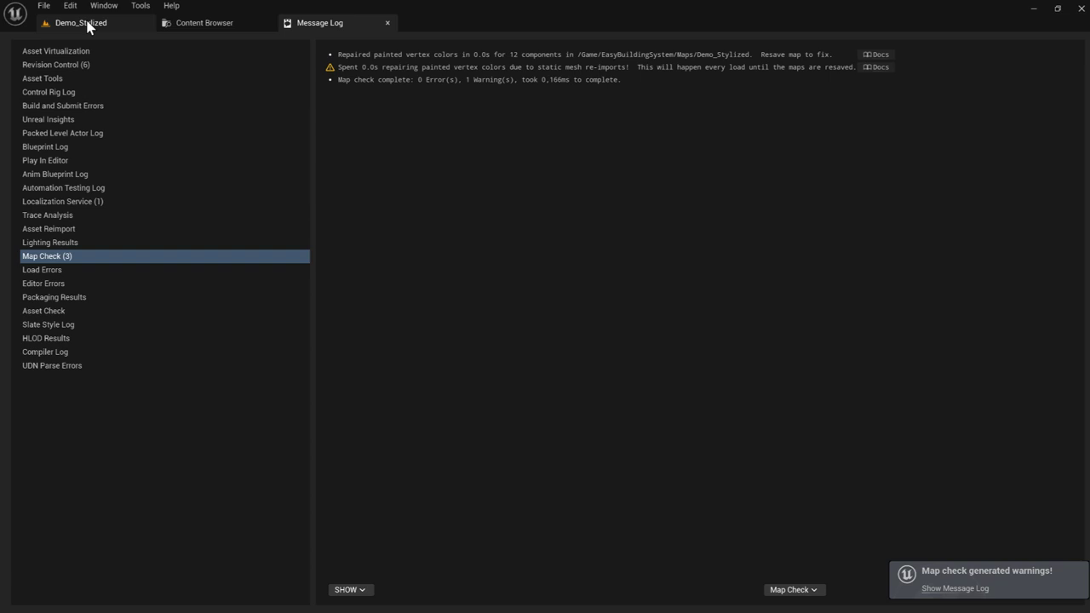
# Step: Fly over the pine hillside, select the Landscape, and scroll Details to its Landscape Material
pyautogui.click(88, 24)
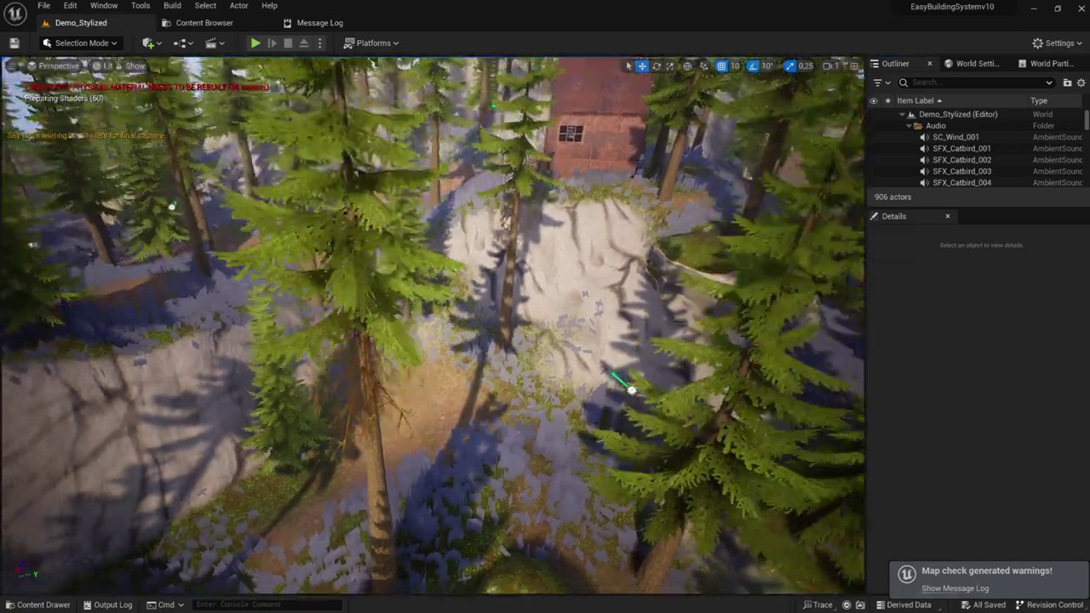
pyautogui.moveTo(433, 324); pyautogui.dragTo(433, 323, button='right')
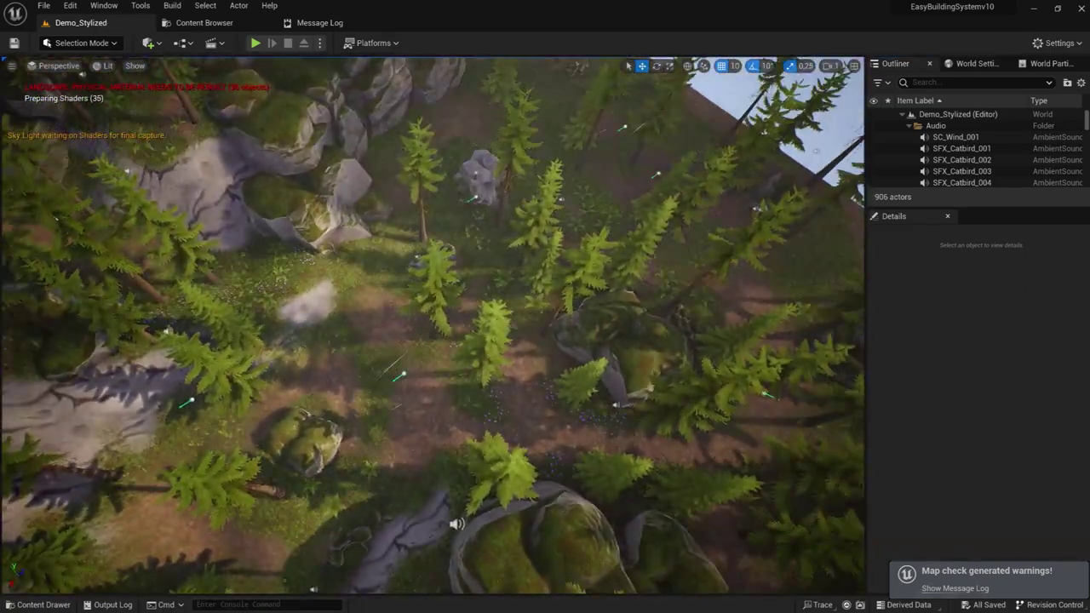
pyautogui.moveTo(454, 282); pyautogui.dragTo(454, 196, button='right')
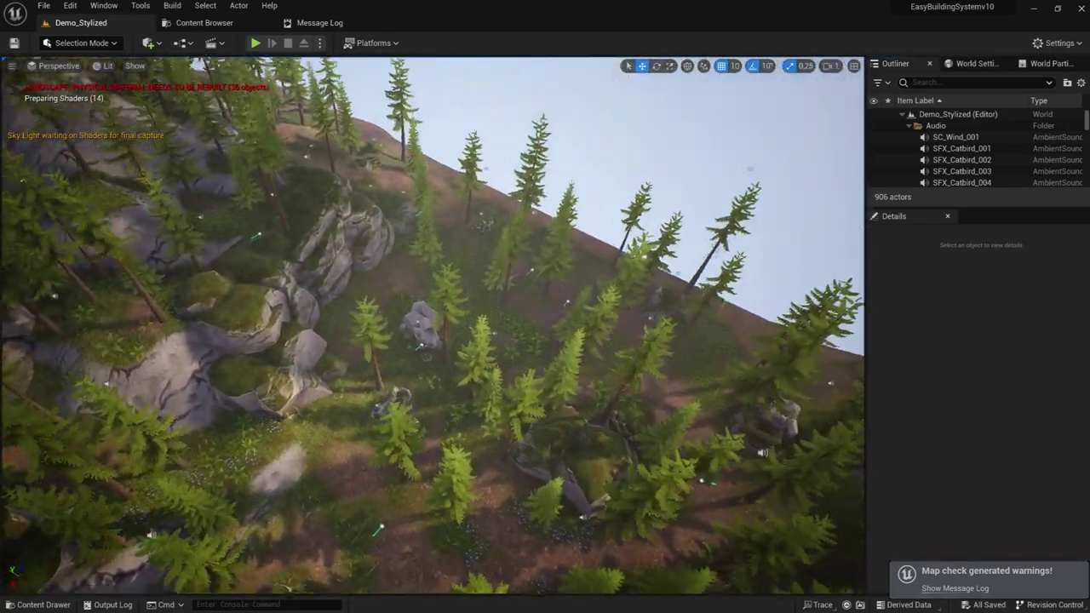
pyautogui.click(462, 261)
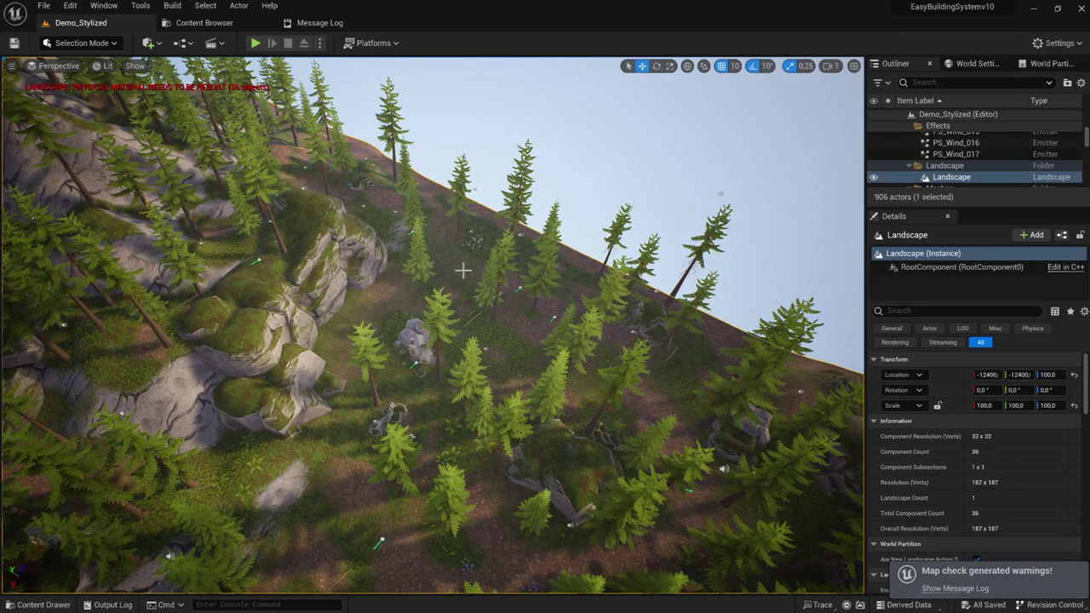
pyautogui.moveTo(462, 271); pyautogui.dragTo(739, 247, button='right')
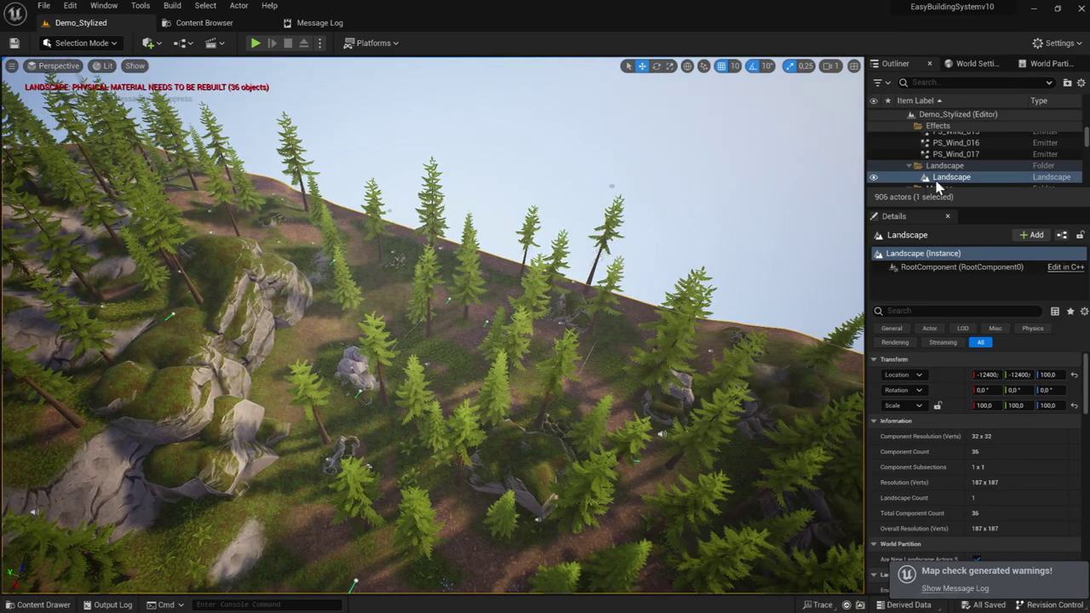
pyautogui.scroll(-2, 1014, 395)
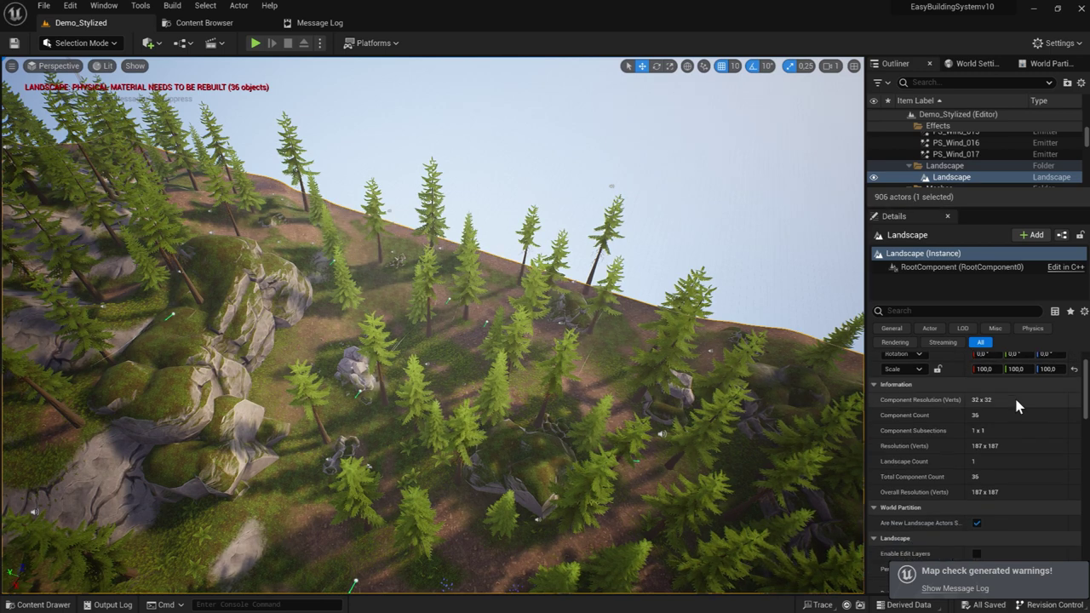
pyautogui.scroll(-2, 1007, 415)
pyautogui.scroll(-2, 1008, 414)
pyautogui.scroll(-2, 1005, 411)
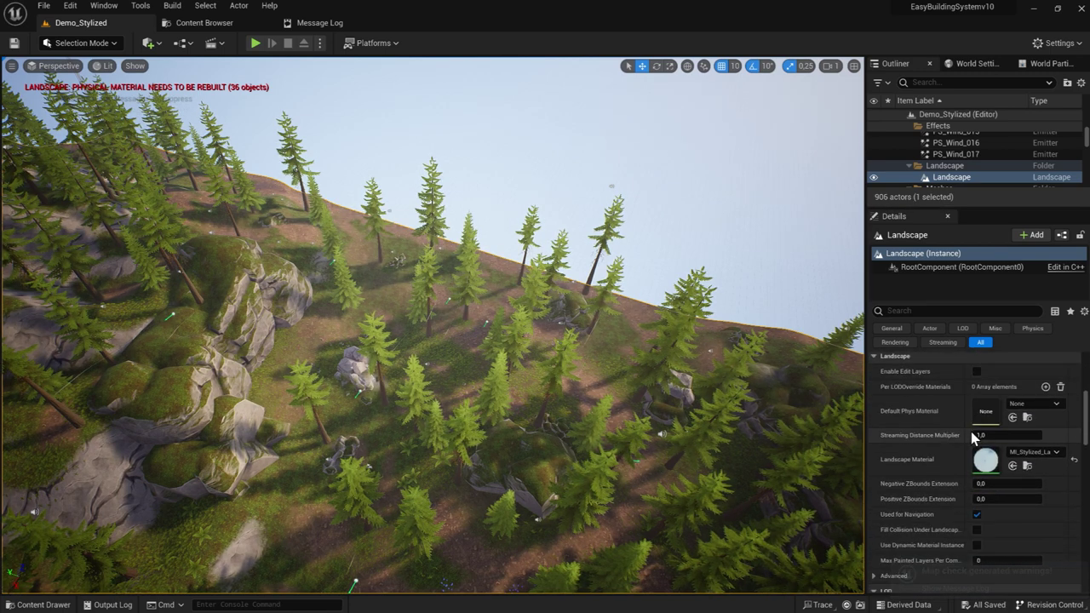
pyautogui.scroll(-1, 935, 444)
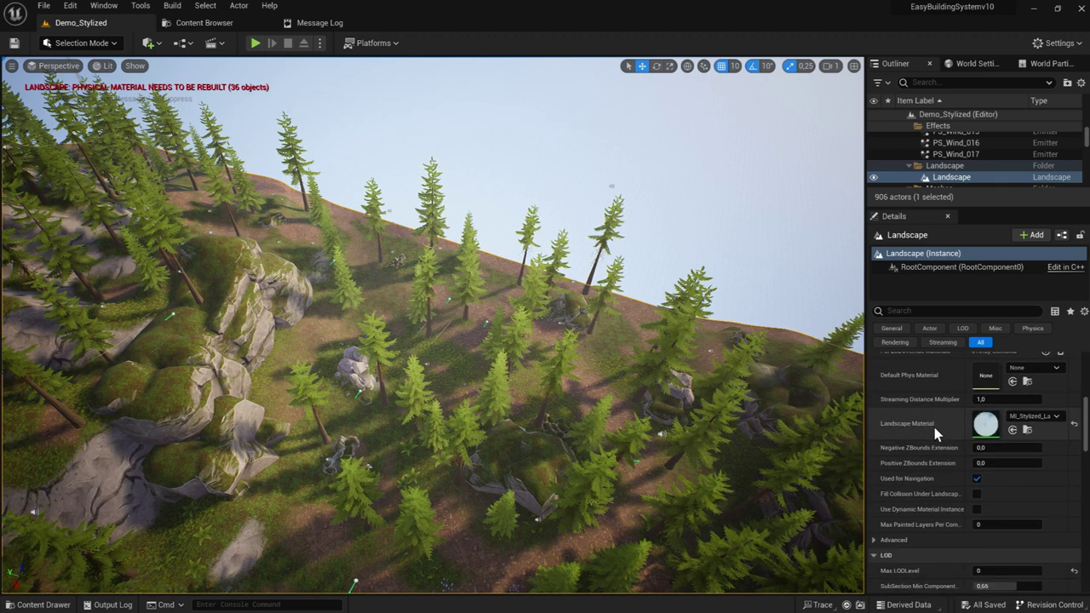
# Step: Locate MI_Stylized_Landscape in the Stylized instances folder, open it docked, and browse its parameters
pyautogui.click(1027, 430)
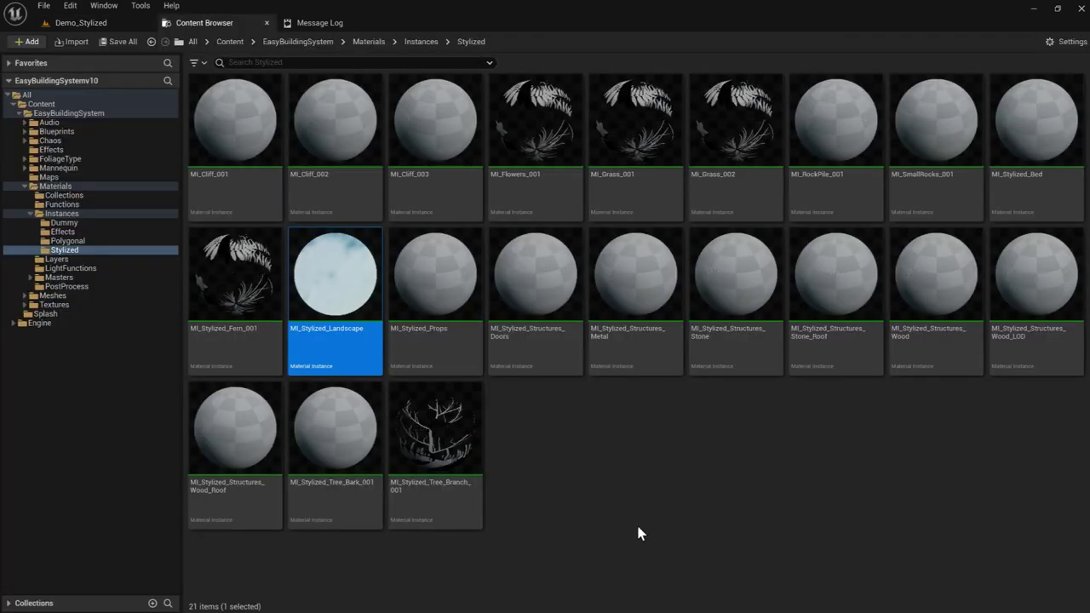
pyautogui.moveTo(335, 304)
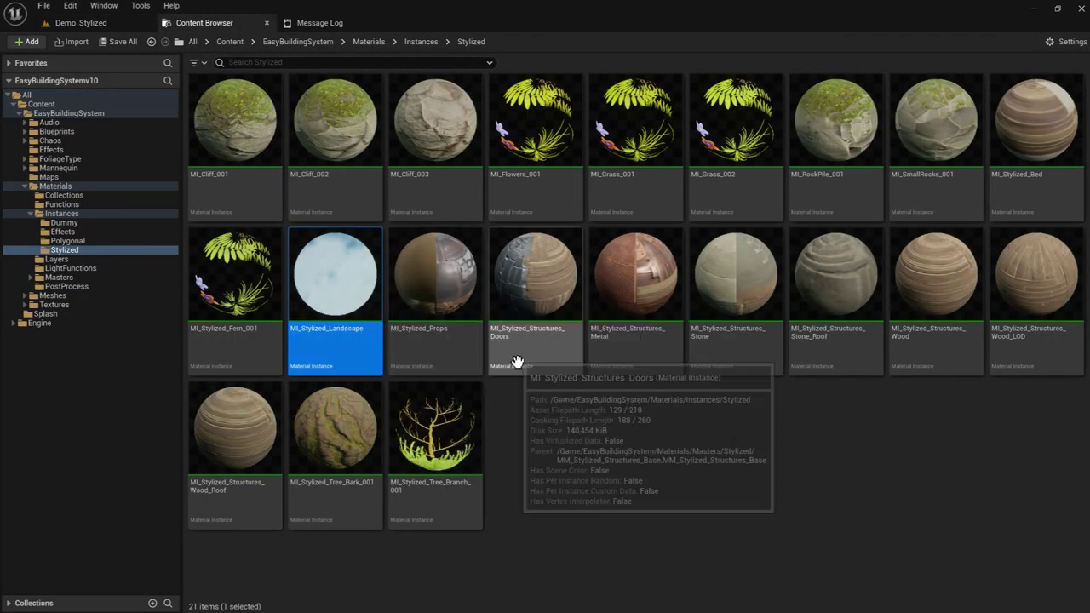
pyautogui.doubleClick(339, 271)
pyautogui.moveTo(111, 73)
pyautogui.mouseDown()
pyautogui.moveTo(269, 41)
pyautogui.moveTo(278, 20)
pyautogui.mouseUp()
pyautogui.scroll(-2, 783, 192)
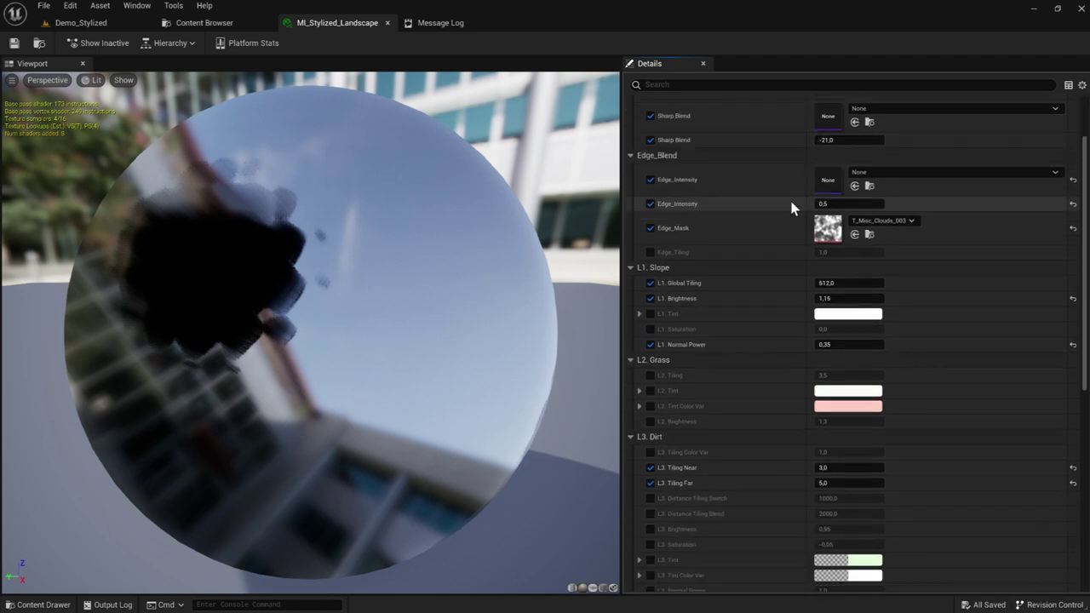
pyautogui.scroll(-2, 790, 207)
pyautogui.scroll(-2, 790, 209)
pyautogui.scroll(-2, 792, 221)
pyautogui.scroll(-2, 796, 235)
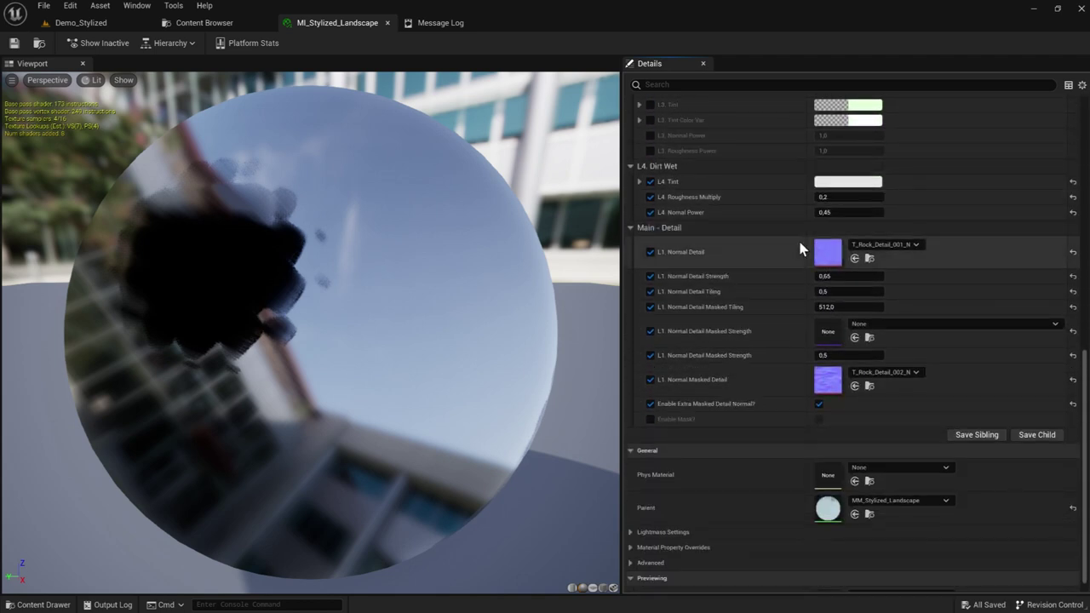
pyautogui.scroll(-1, 747, 256)
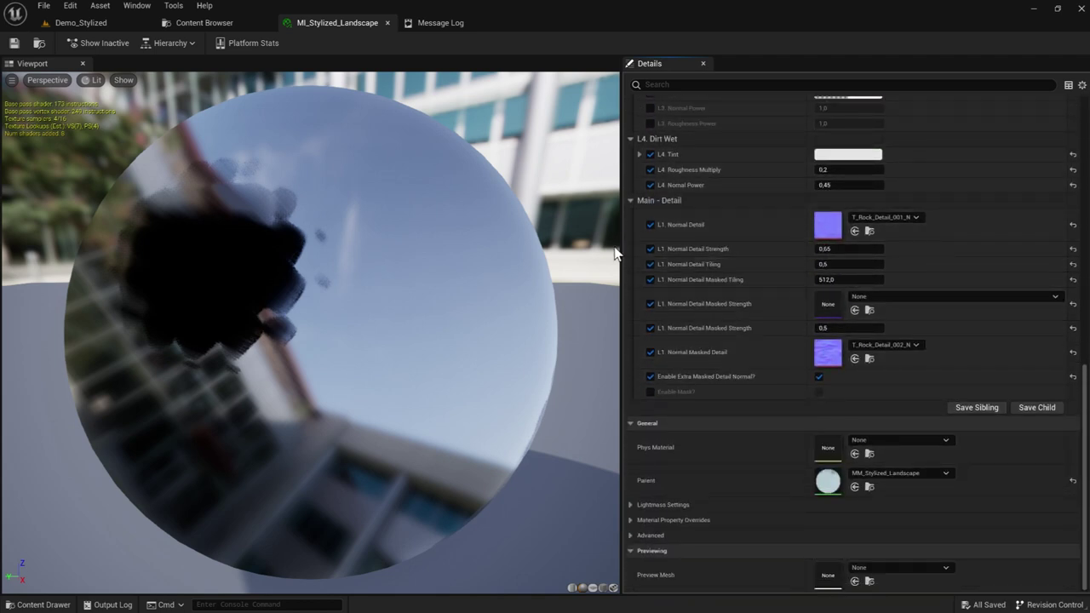
pyautogui.scroll(6, 729, 294)
pyautogui.scroll(2, 732, 300)
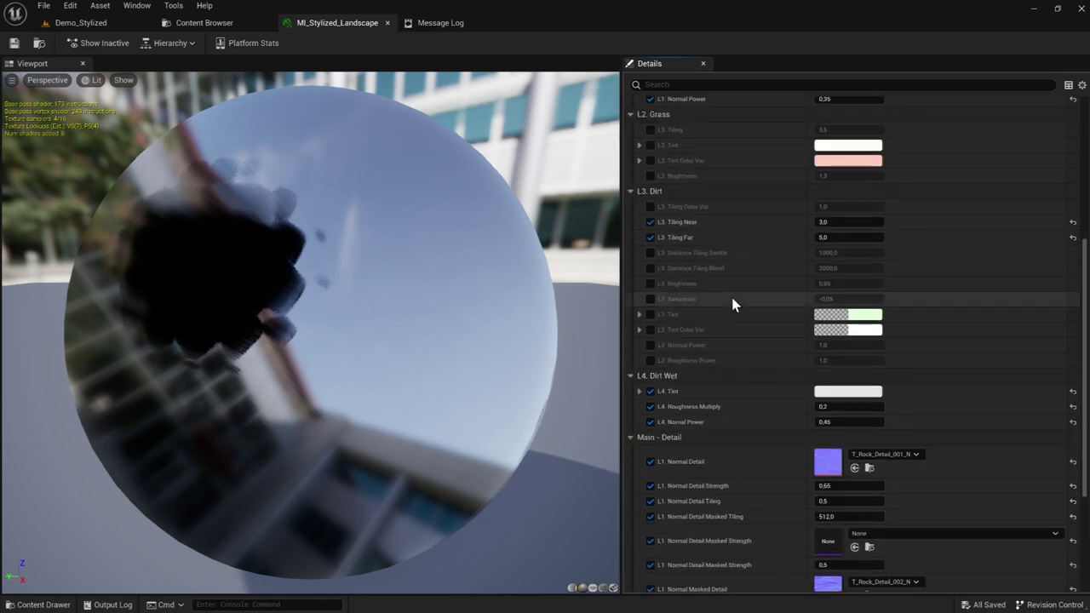
pyautogui.scroll(7, 729, 298)
pyautogui.scroll(5, 729, 298)
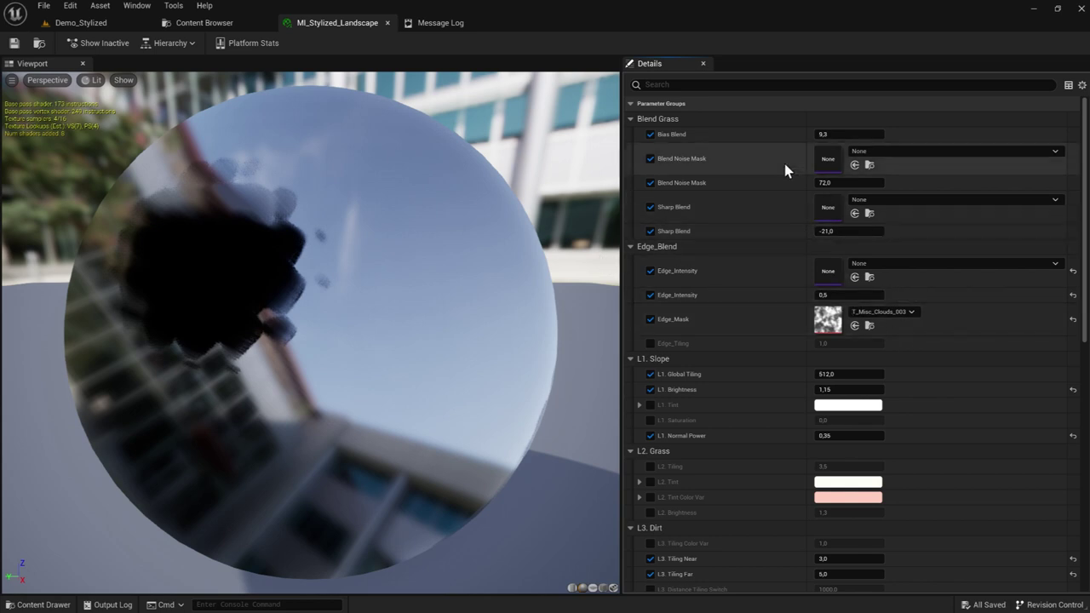
# Step: Close the material instance editor and go back to the Demo_Stylized level
pyautogui.click(388, 23)
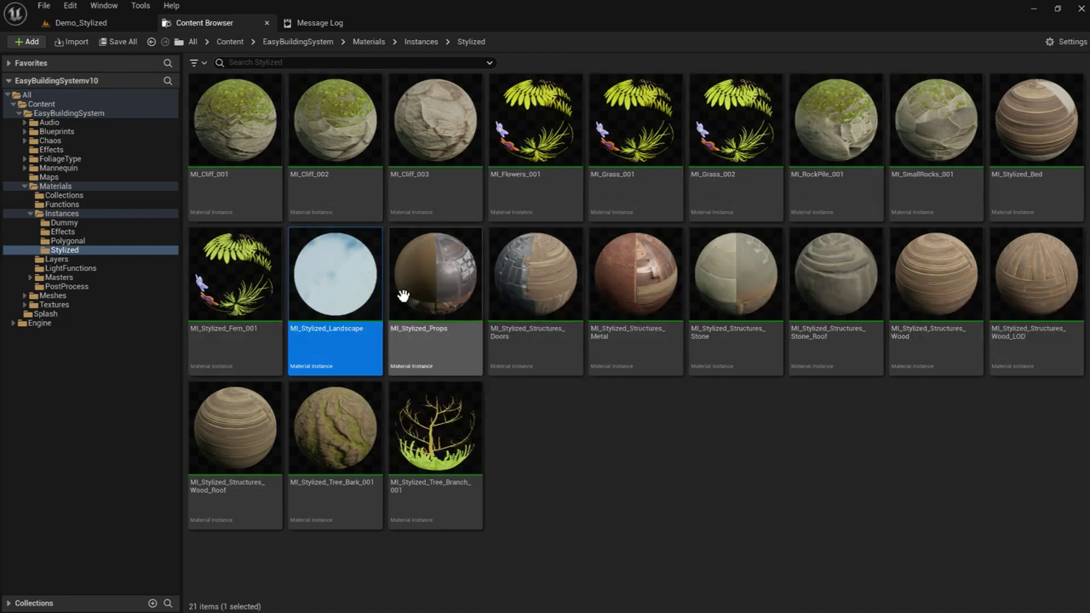
pyautogui.moveTo(315, 296)
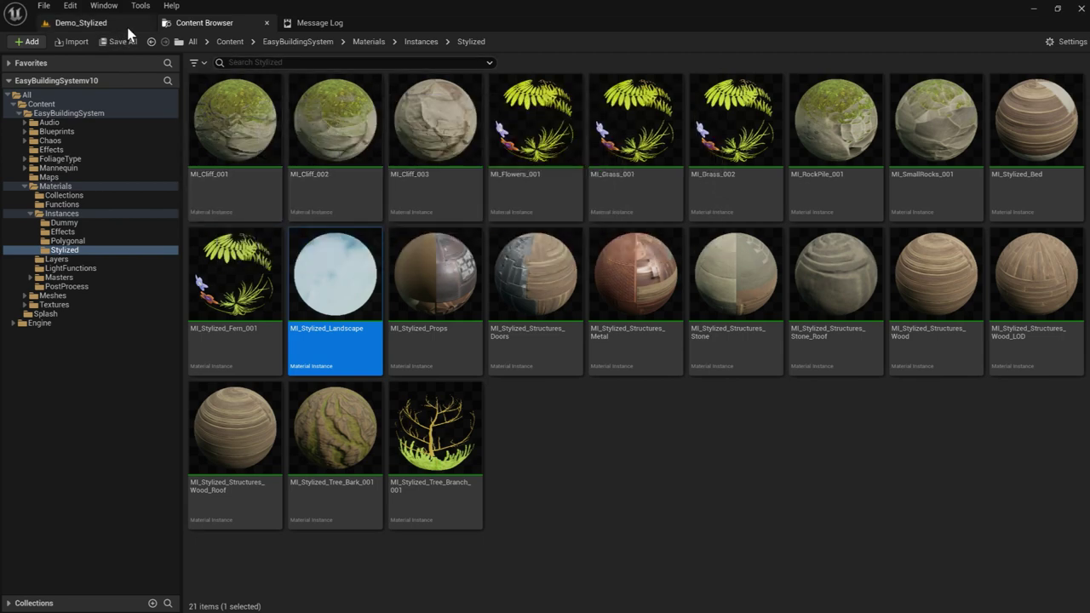
pyautogui.click(81, 23)
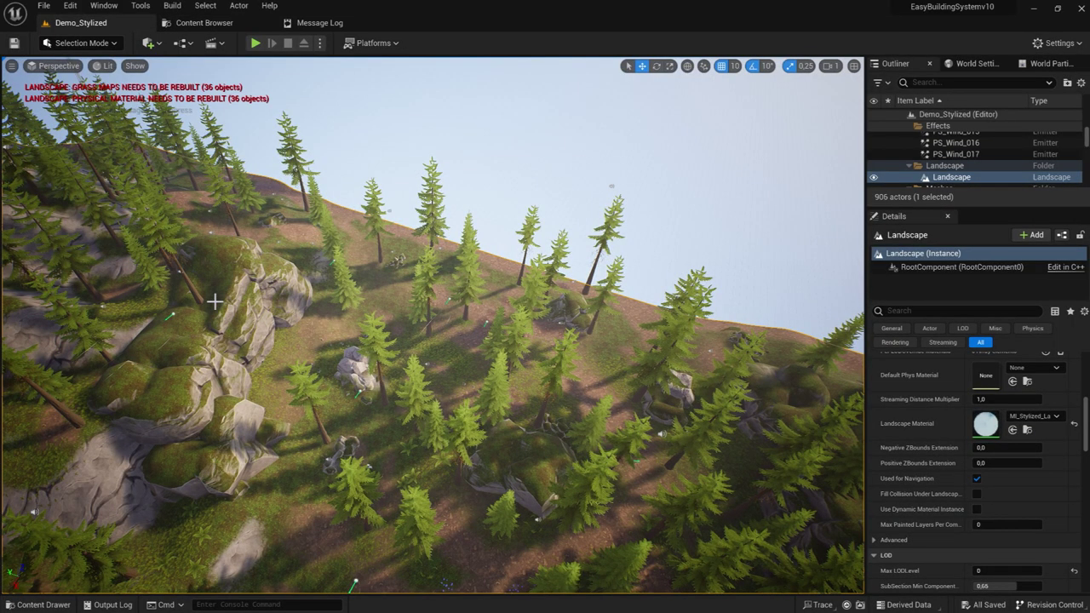
# Step: From the top-level Content folder, migrate EasyBuildingSystem with all listed assets to MapTutorial
pyautogui.click(203, 23)
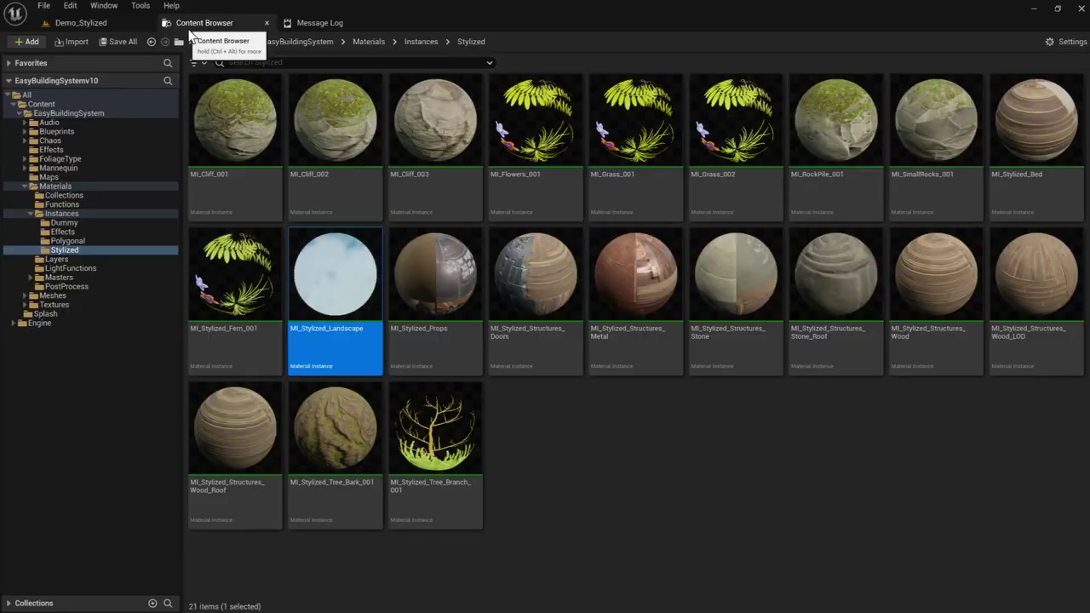
pyautogui.click(230, 41)
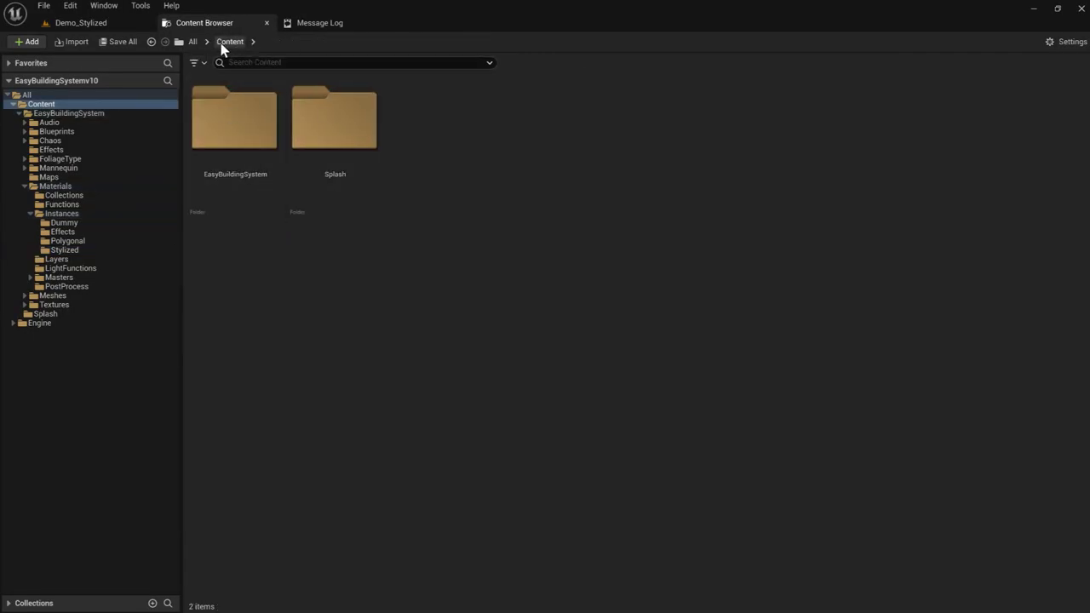
pyautogui.rightClick(272, 129)
pyautogui.click(335, 108)
pyautogui.doubleClick(336, 108)
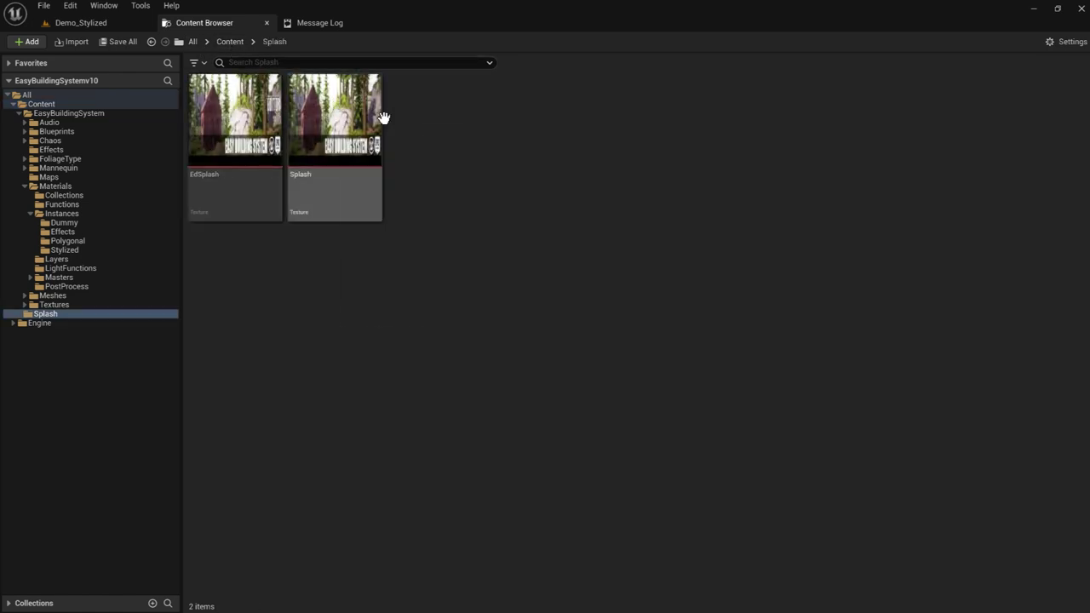
pyautogui.click(230, 42)
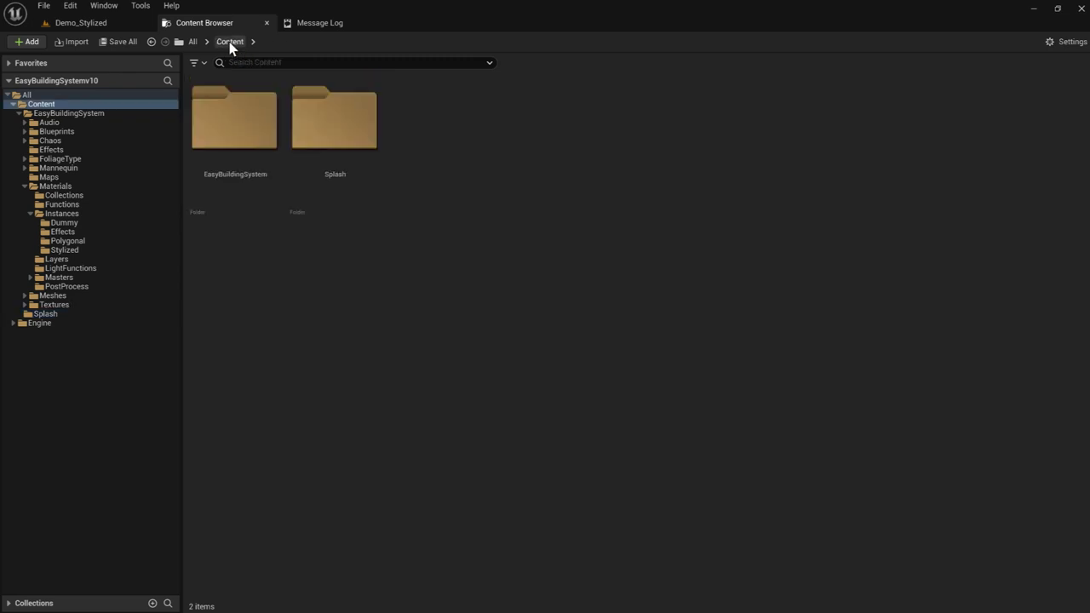
pyautogui.rightClick(245, 132)
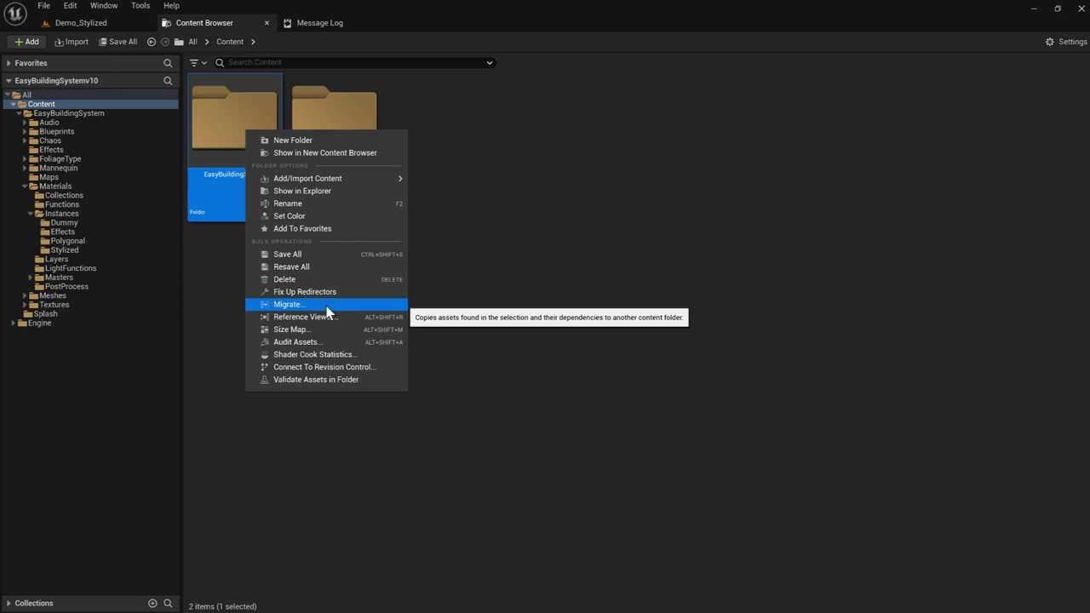
pyautogui.click(326, 308)
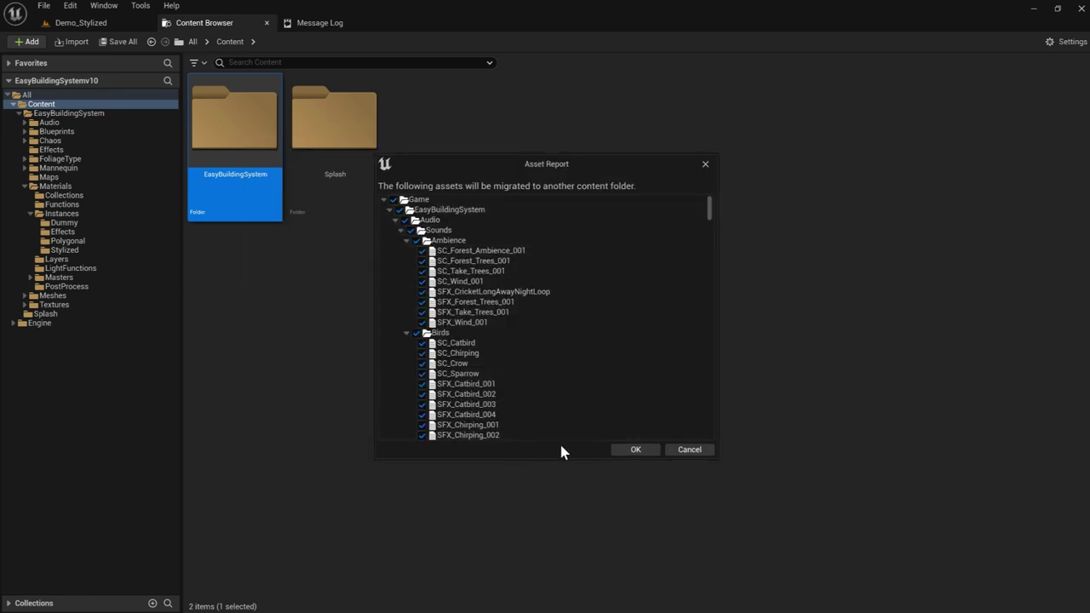
pyautogui.click(644, 450)
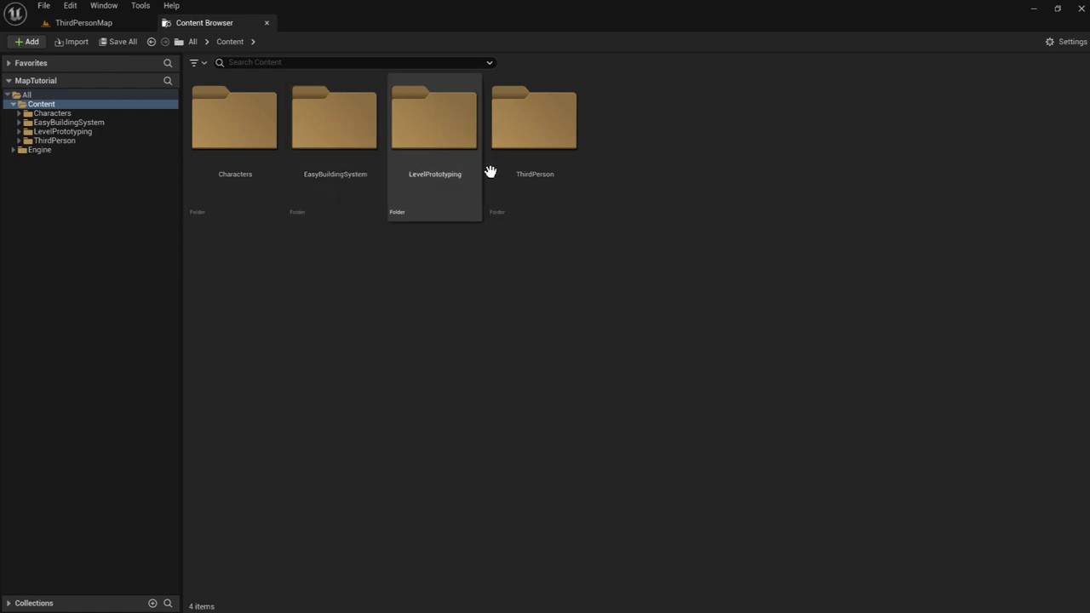
# Step: Open the migrated EasyBuildingSystem folder, then switch to ThirdPersonMap and click an island tile
pyautogui.doubleClick(362, 149)
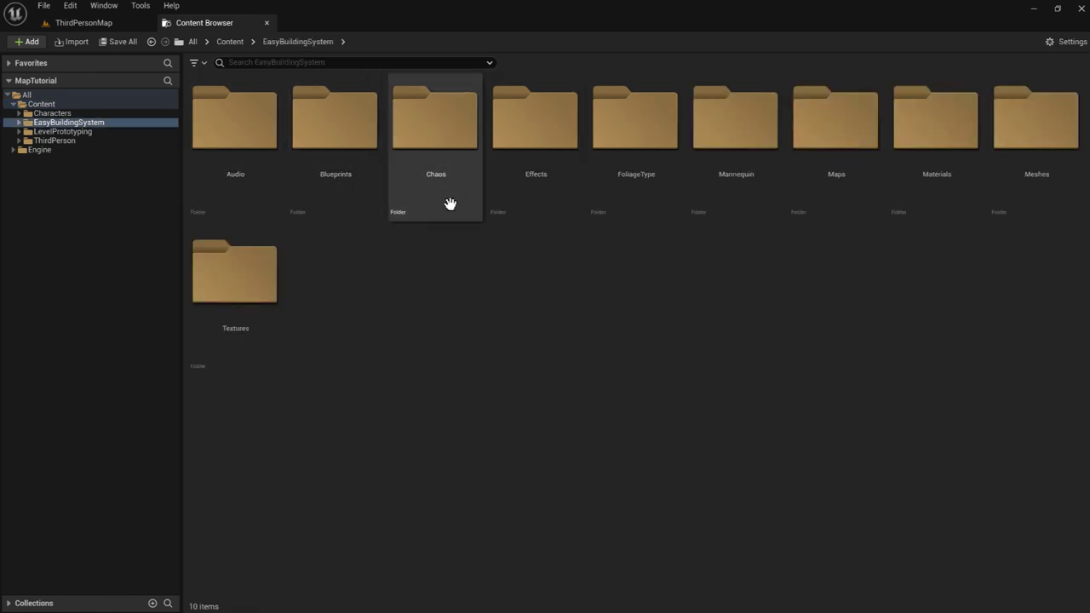
pyautogui.click(100, 23)
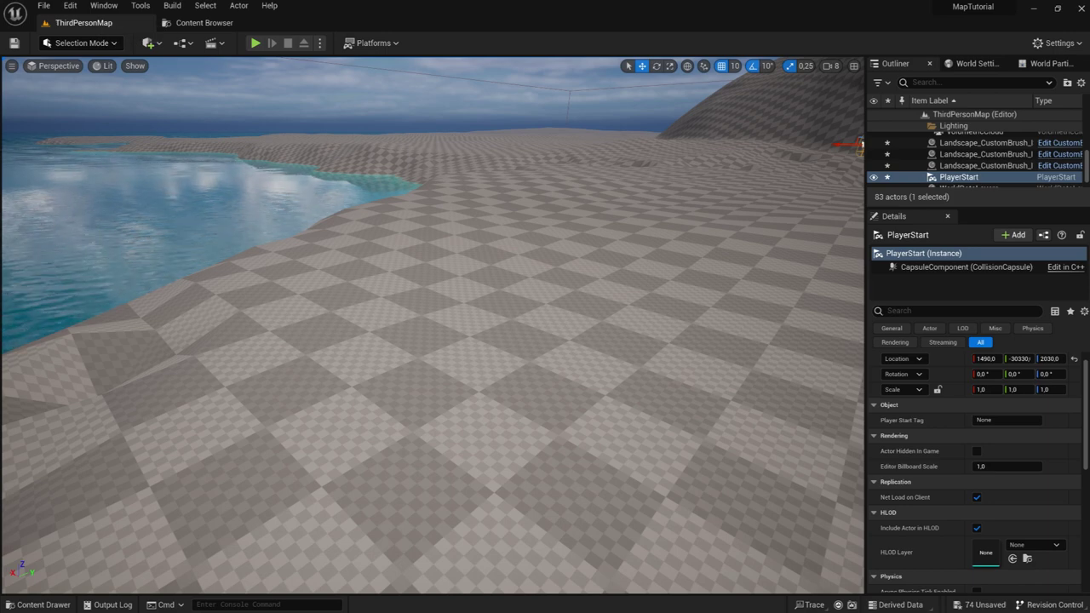
pyautogui.moveTo(433, 324); pyautogui.dragTo(252, 101, button='right')
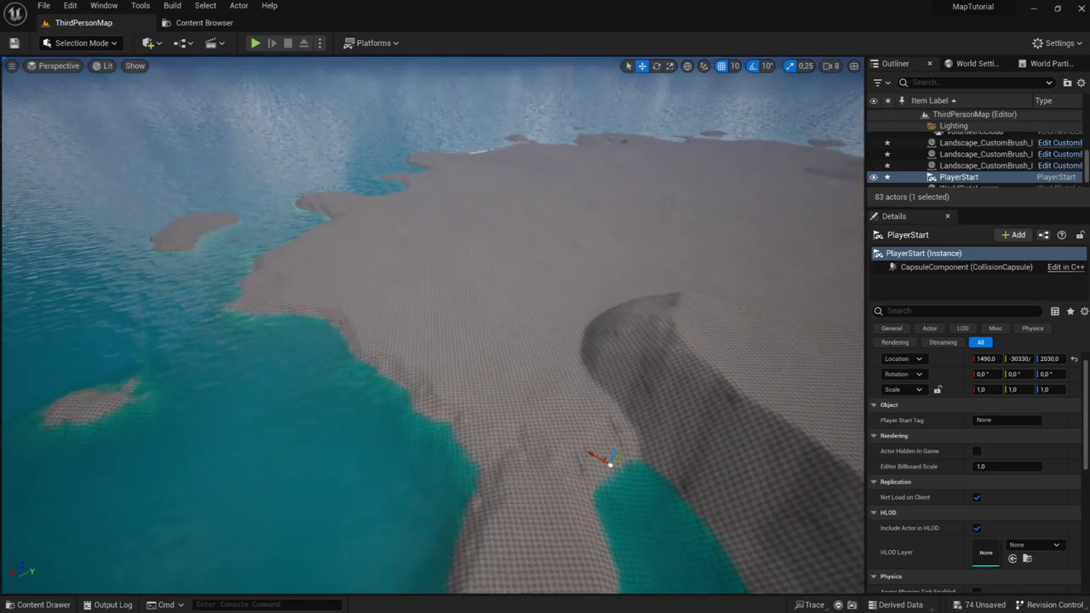
pyautogui.click(409, 268)
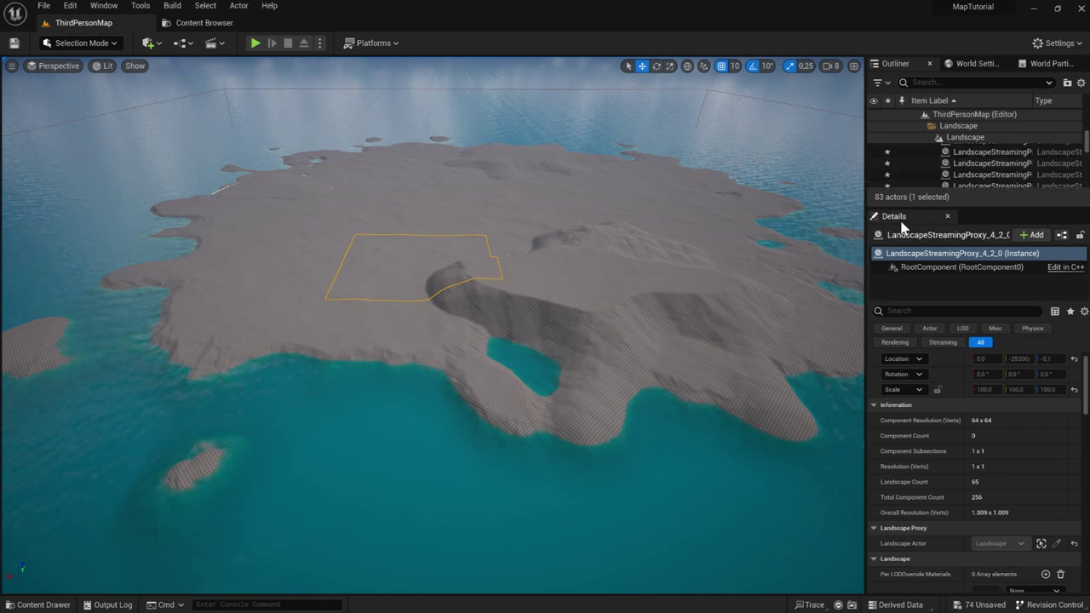
# Step: Select the whole Landscape actor in the Outliner and scroll Details to Landscape Material (None)
pyautogui.moveTo(913, 207); pyautogui.dragTo(915, 419)
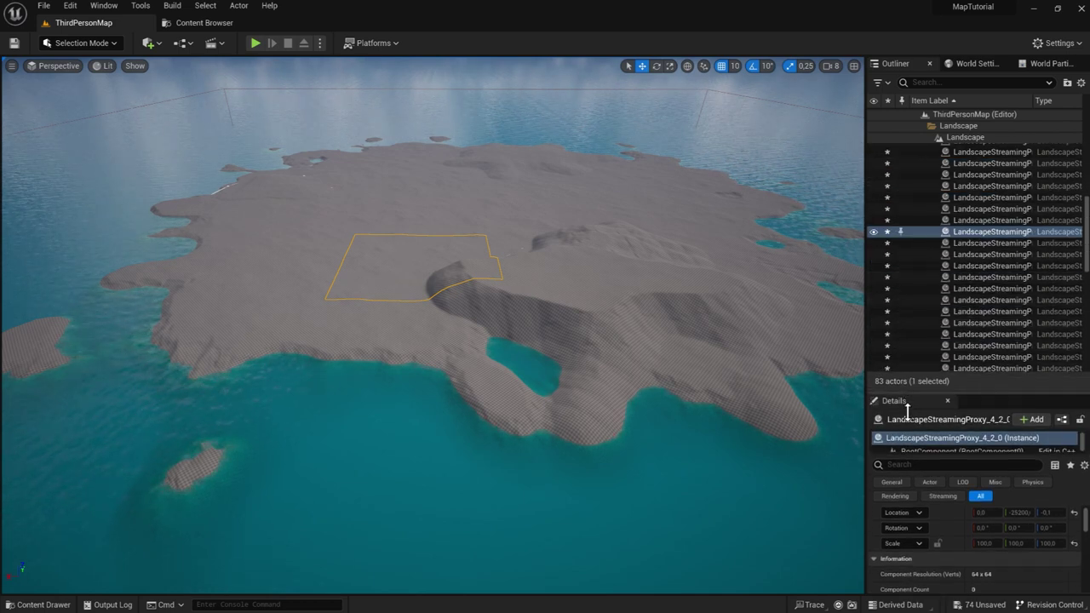
pyautogui.scroll(3, 994, 288)
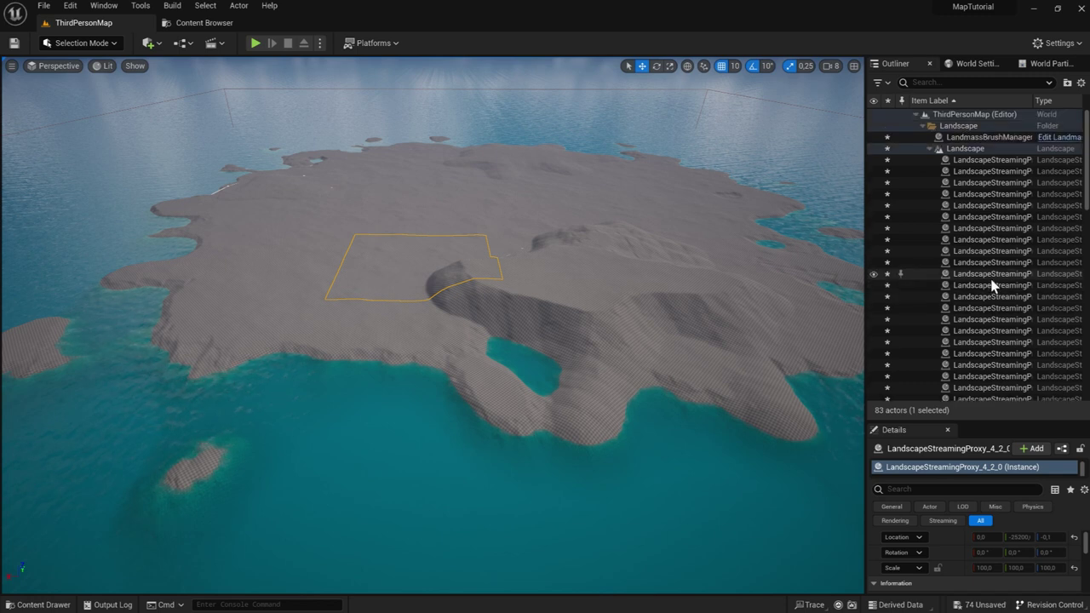
pyautogui.click(977, 150)
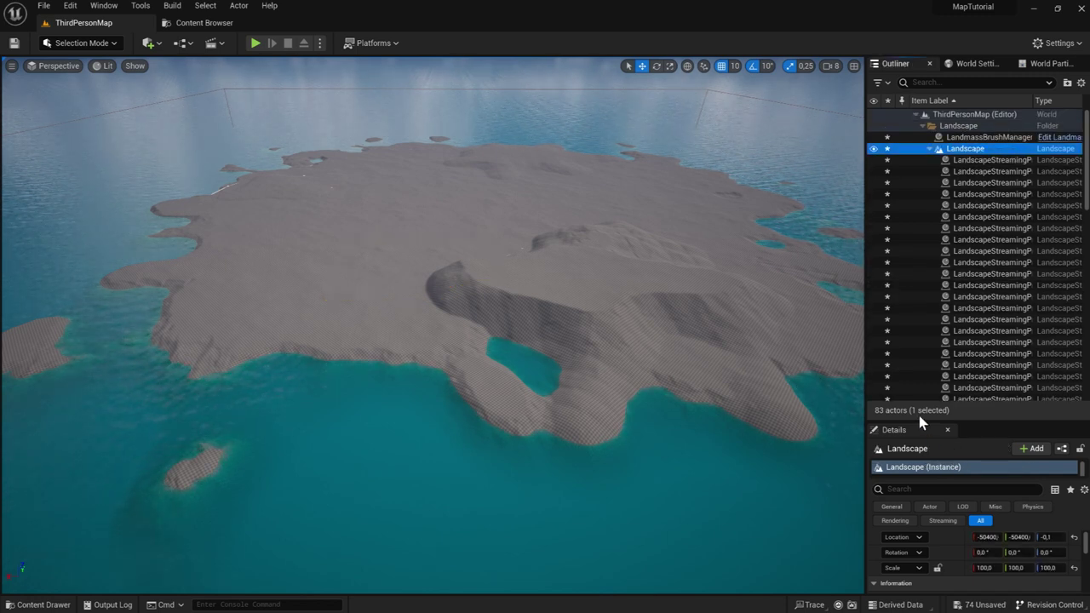
pyautogui.moveTo(917, 422); pyautogui.dragTo(924, 173)
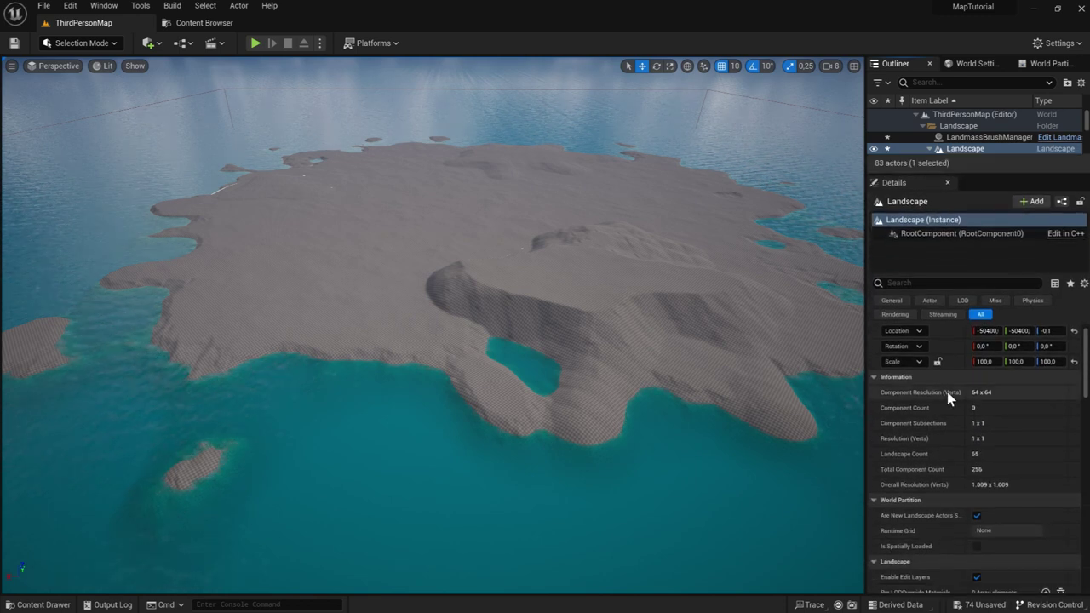
pyautogui.scroll(-3, 947, 390)
pyautogui.scroll(-2, 946, 390)
pyautogui.scroll(-2, 948, 391)
pyautogui.scroll(-2, 943, 392)
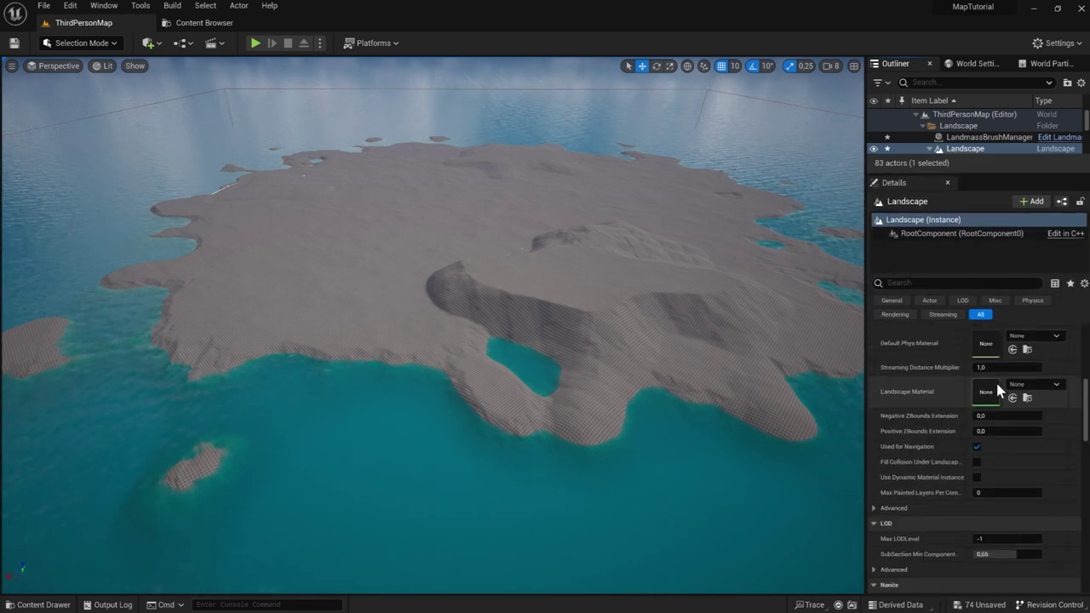
# Step: Select MI_Stylized_Landscape in EasyBuildingSystem > Materials > Instances > Stylized, then return to ThirdPersonMap
pyautogui.click(217, 23)
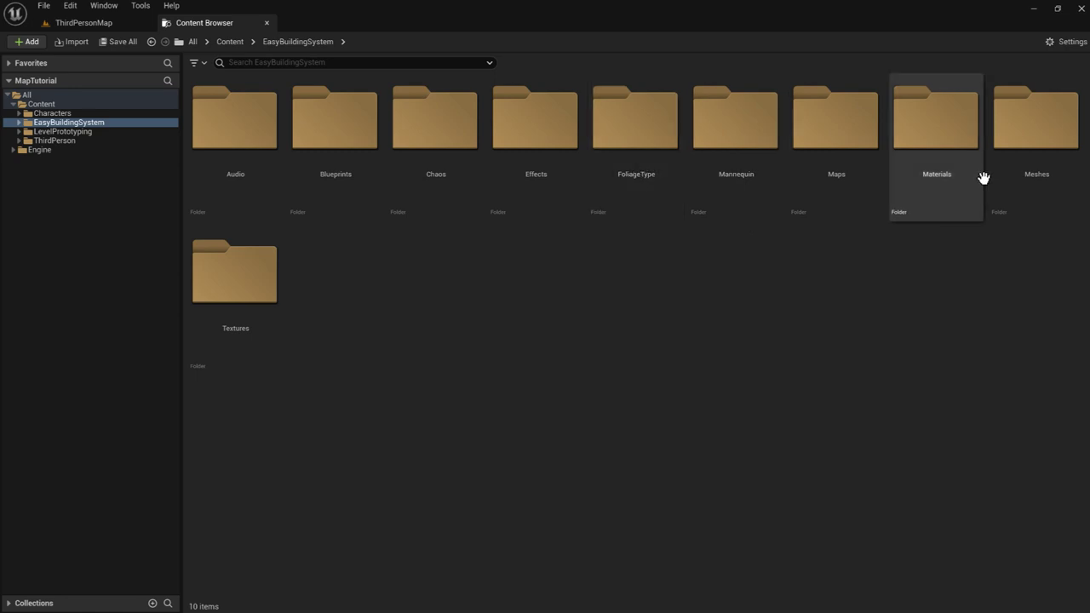
pyautogui.click(945, 182)
pyautogui.doubleClick(945, 182)
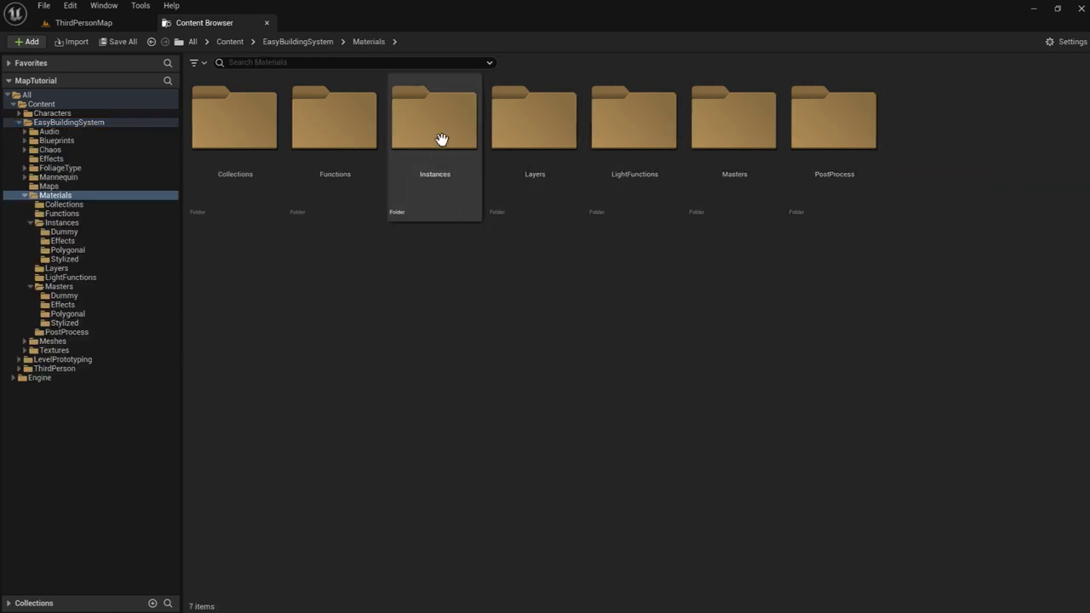
pyautogui.doubleClick(448, 184)
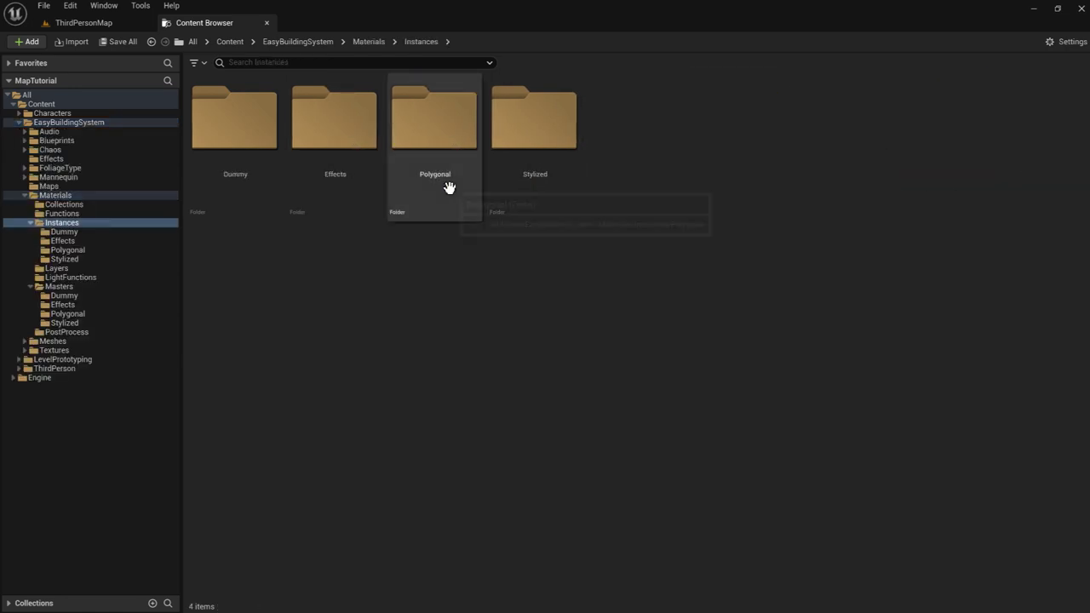
pyautogui.doubleClick(536, 191)
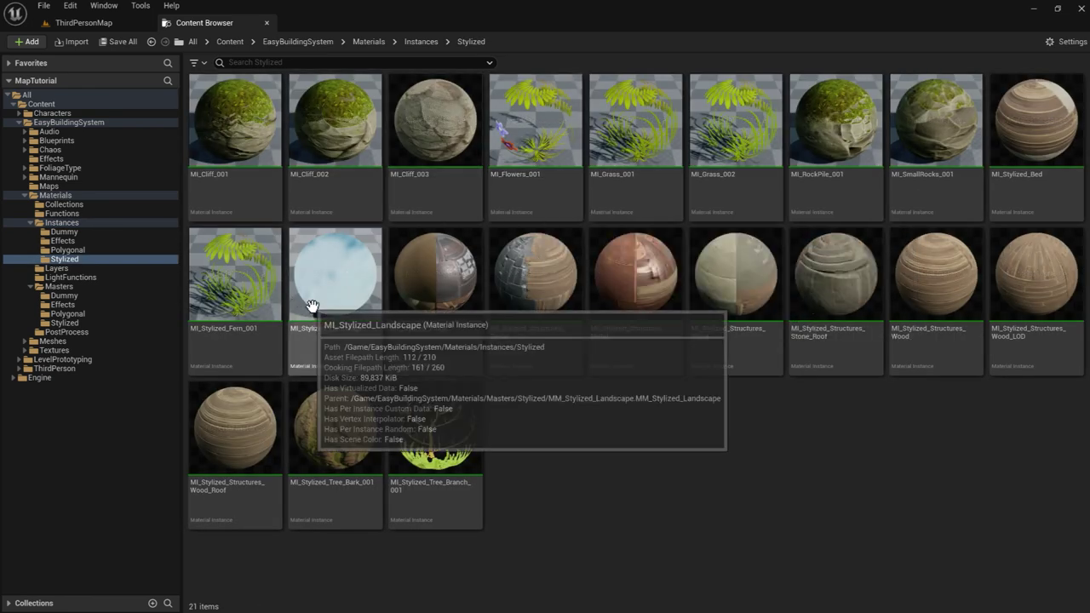
pyautogui.moveTo(355, 352)
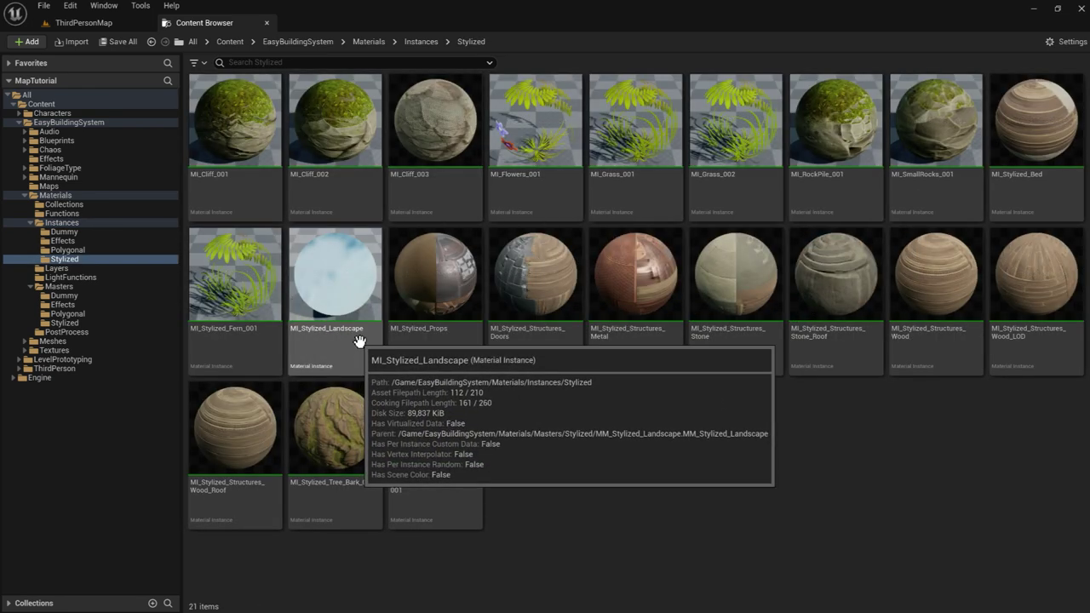
pyautogui.click(343, 273)
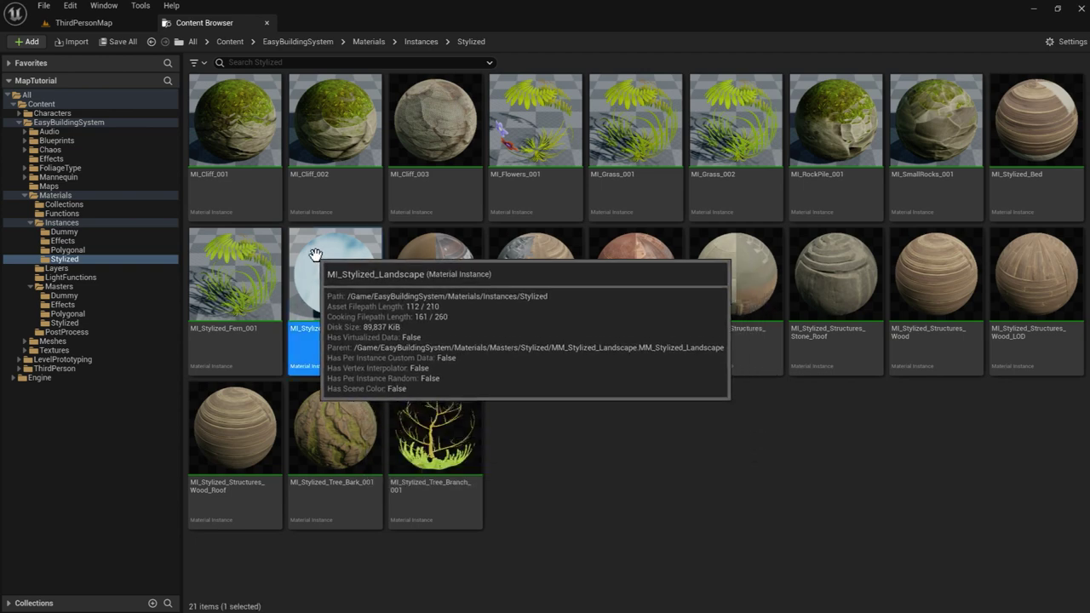
pyautogui.click(81, 24)
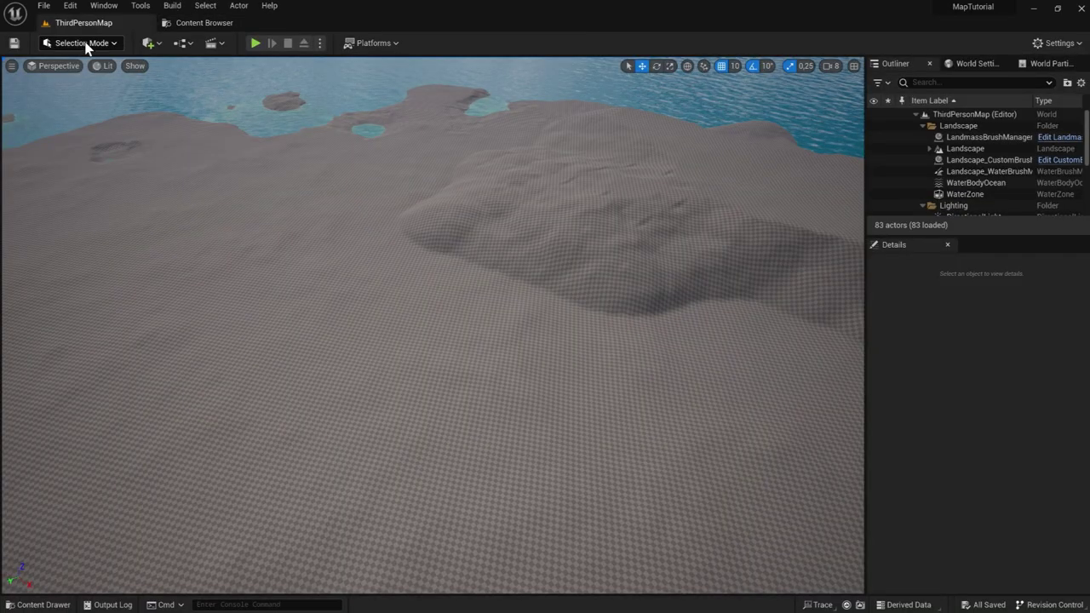
# Step: From the editor modes list, select the Layer edit layer and landmass brushes
pyautogui.click(86, 44)
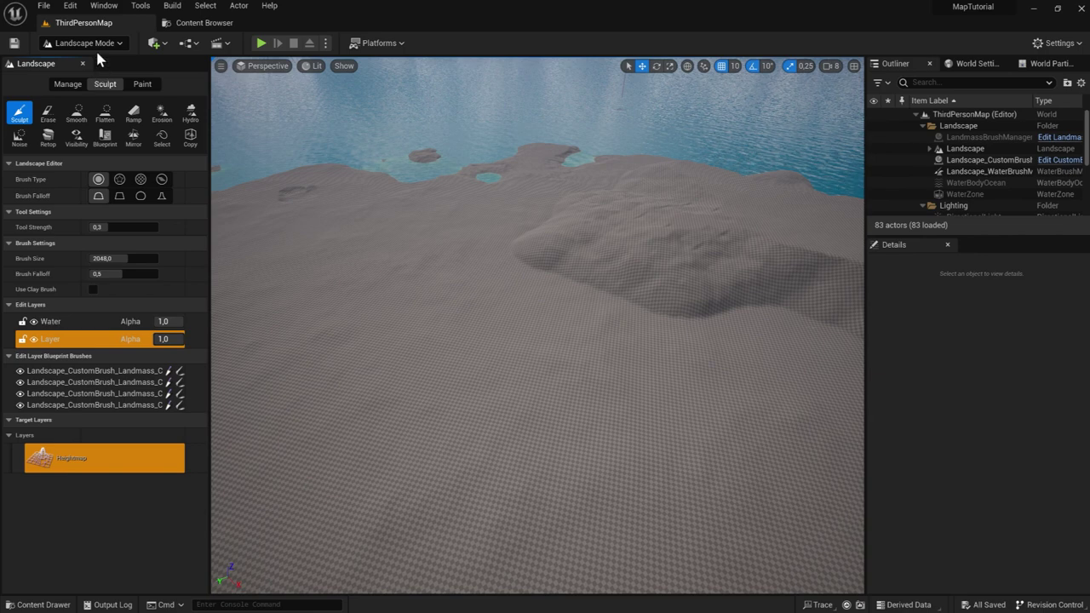
pyautogui.click(60, 341)
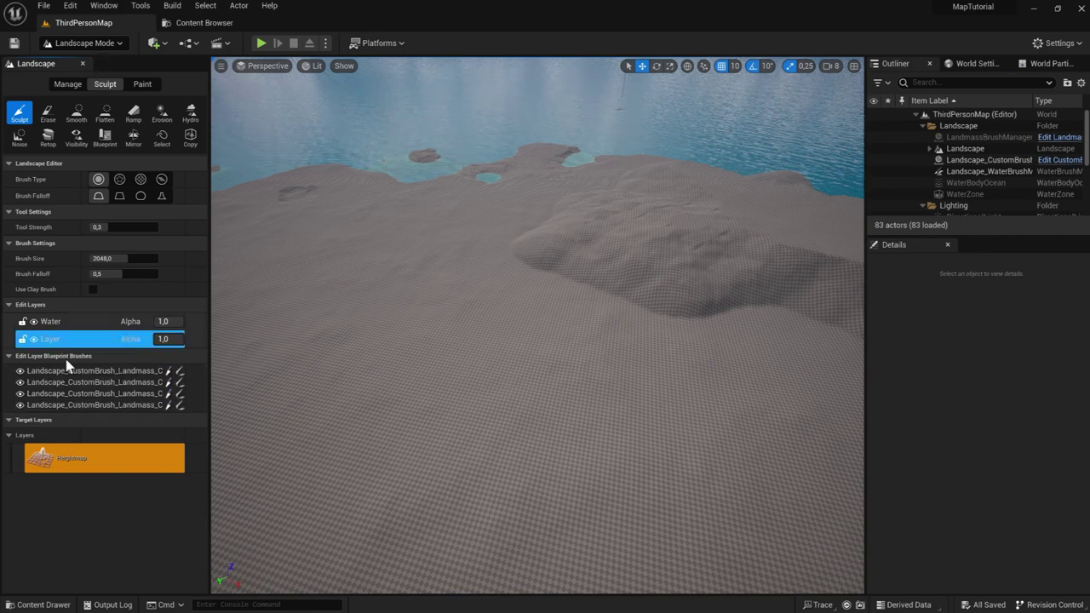
pyautogui.click(68, 370)
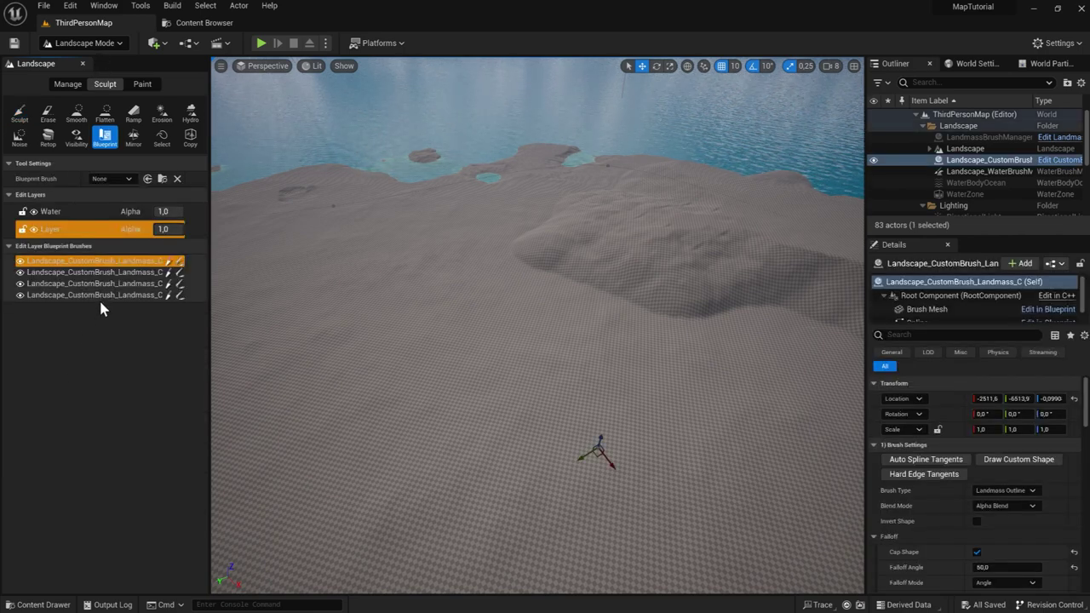
pyautogui.click(93, 295)
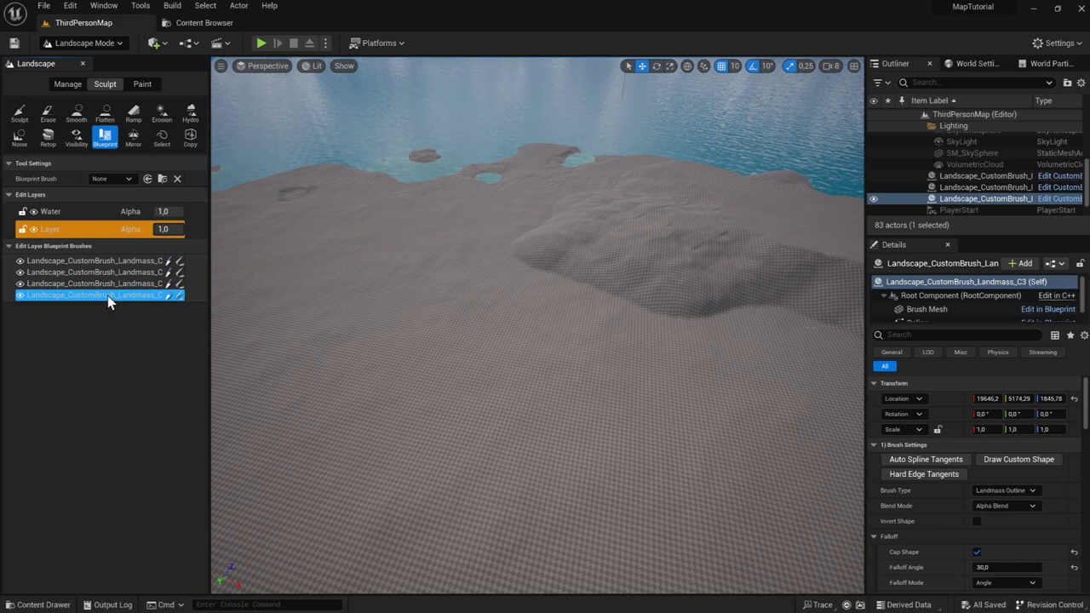
pyautogui.click(119, 262)
# Step: Expand the Landscape in the Outliner and select all 64 LandscapeStreamingProxy actors
pyautogui.click(932, 142)
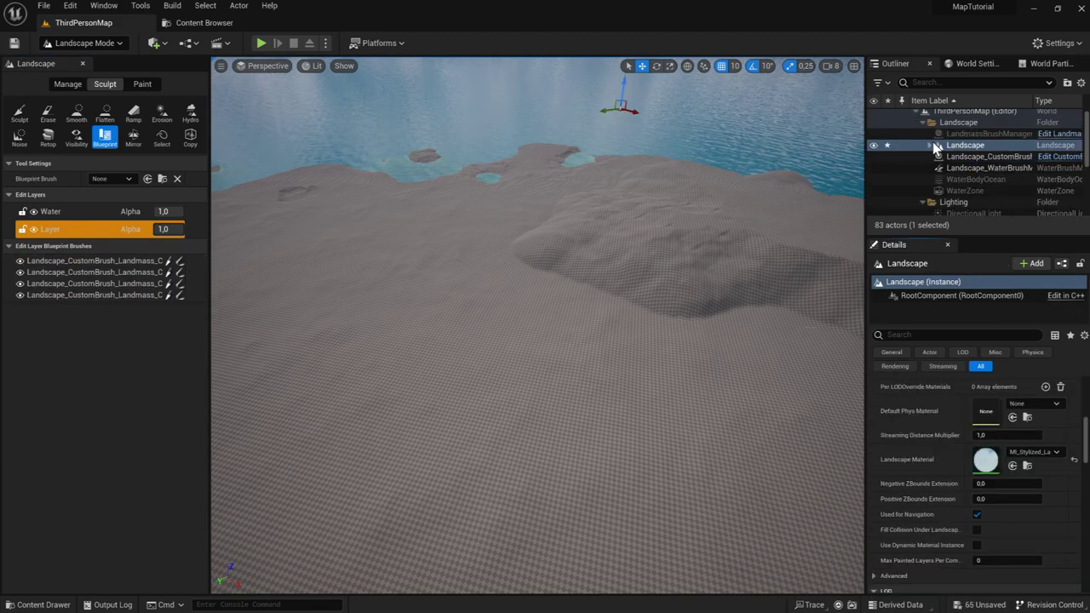
pyautogui.click(933, 144)
pyautogui.click(965, 162)
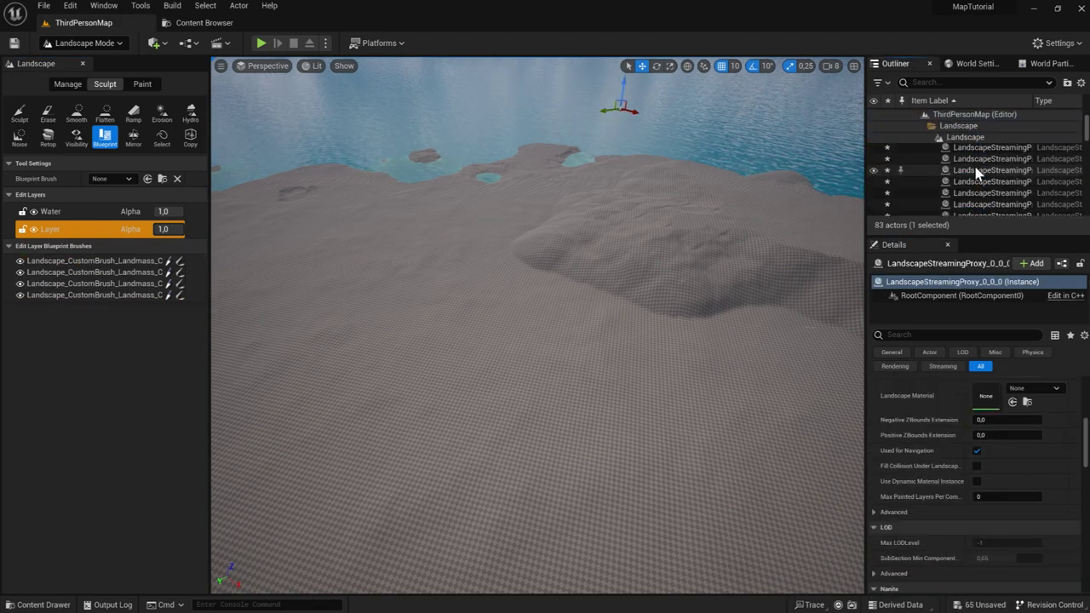
pyautogui.scroll(-5, 979, 171)
pyautogui.scroll(-5, 979, 171)
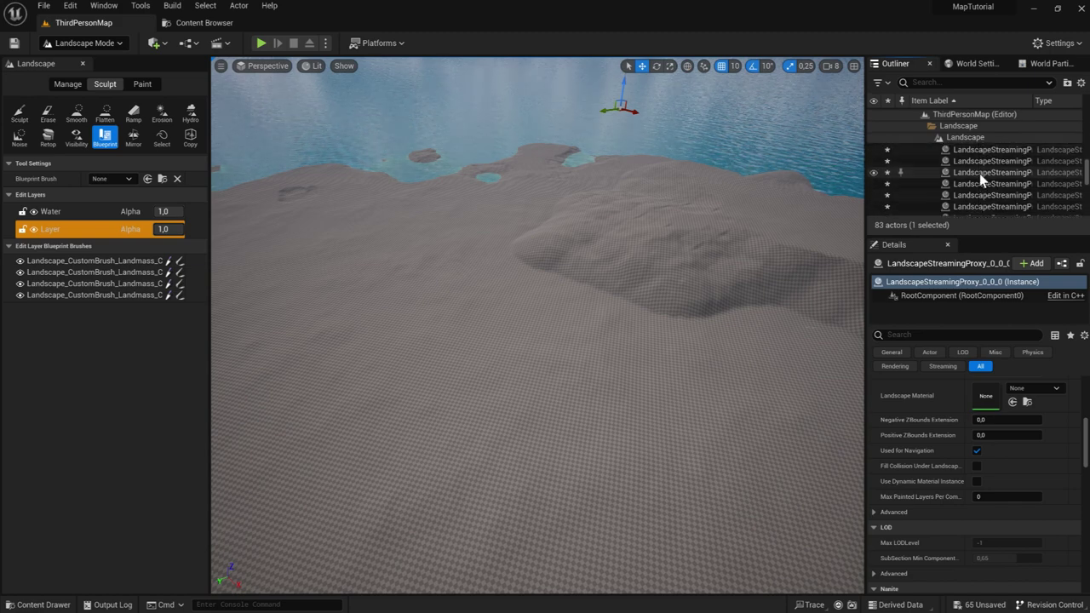
pyautogui.scroll(-5, 979, 172)
pyautogui.scroll(-5, 979, 172)
pyautogui.scroll(3, 979, 171)
pyautogui.scroll(2, 984, 185)
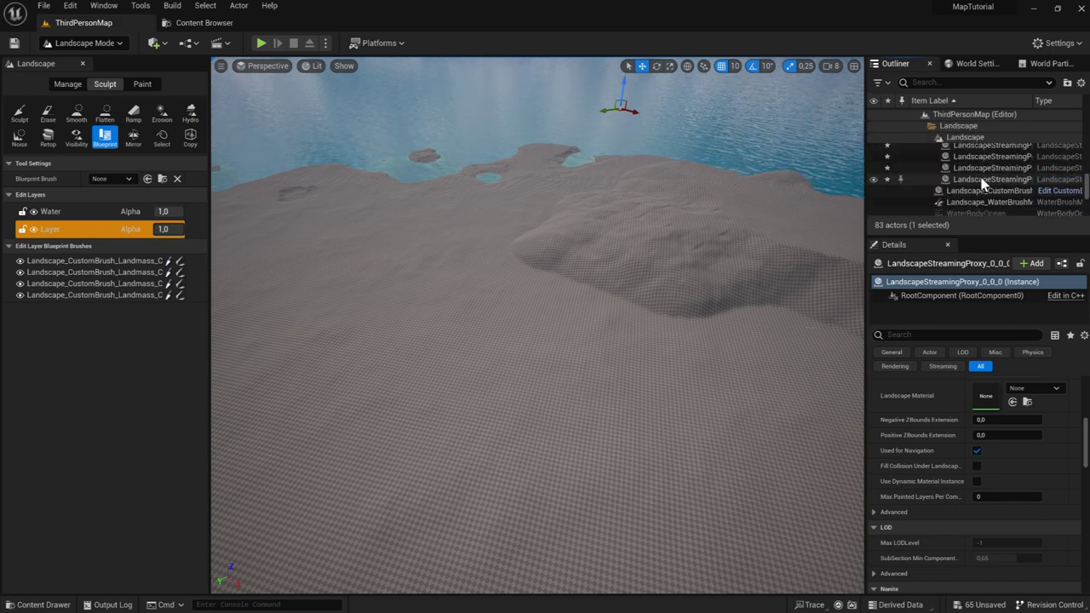
pyautogui.keyDown('shift'); pyautogui.click(982, 181); pyautogui.keyUp('shift')
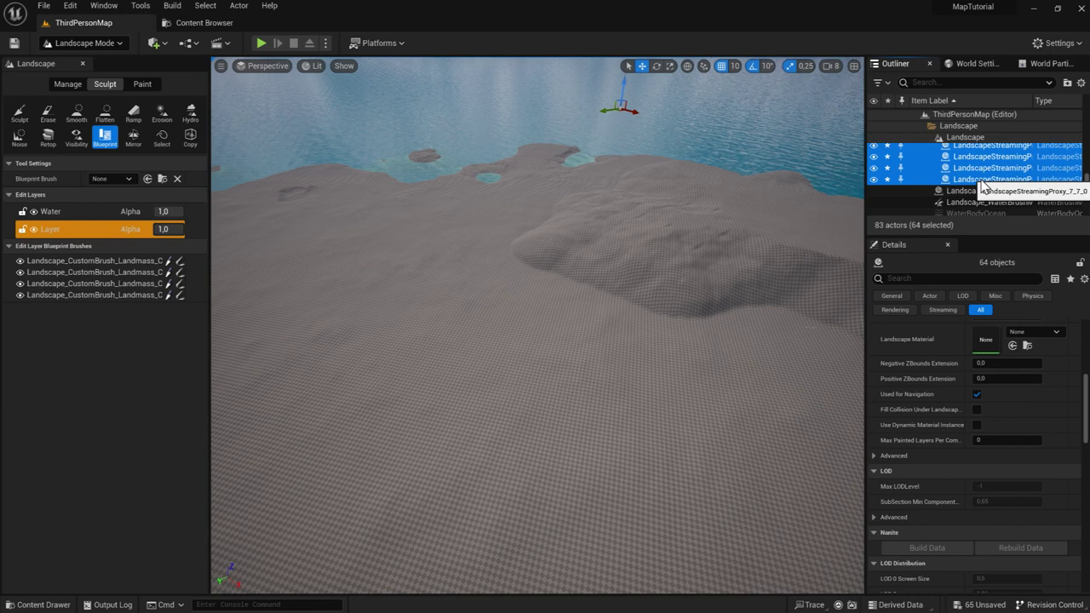
# Step: Assign MI_Stylized_Landscape as the proxies' Landscape Material from the Content Browser selection
pyautogui.scroll(2, 987, 175)
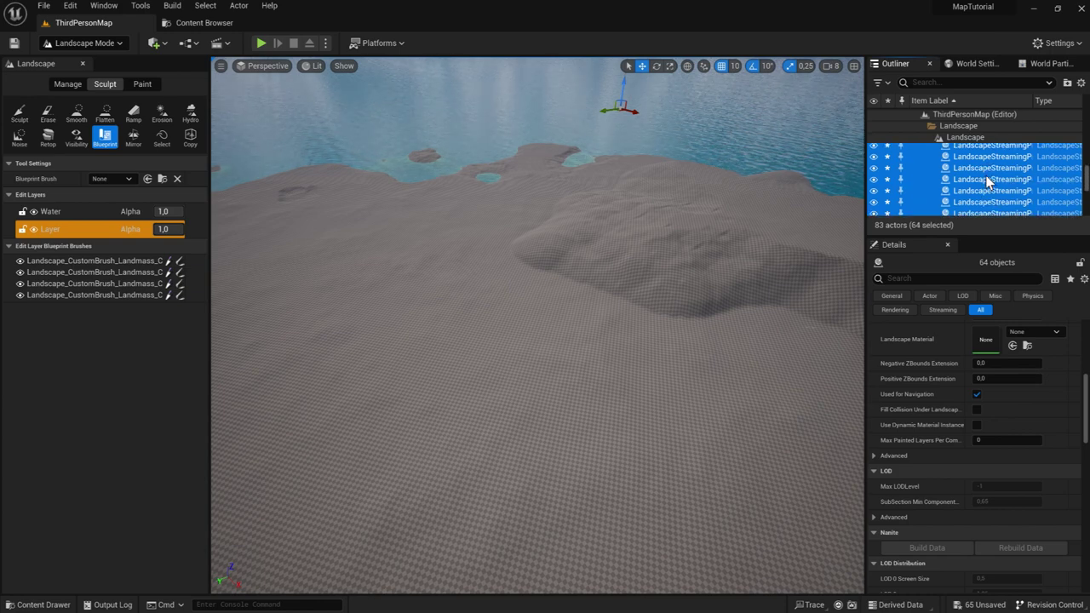
pyautogui.scroll(2, 986, 177)
pyautogui.scroll(2, 987, 179)
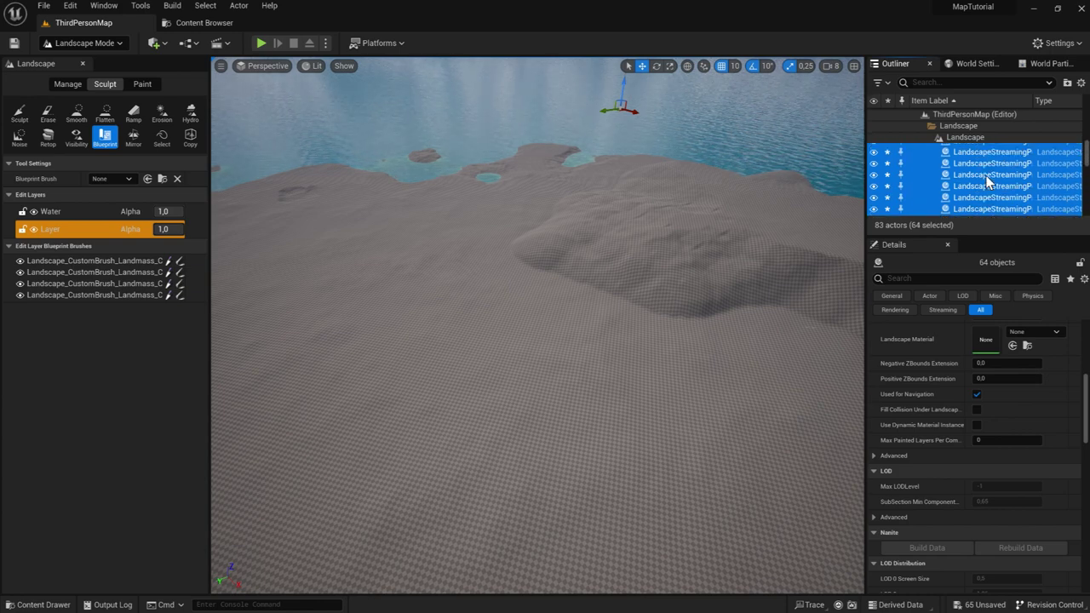
pyautogui.click(1012, 349)
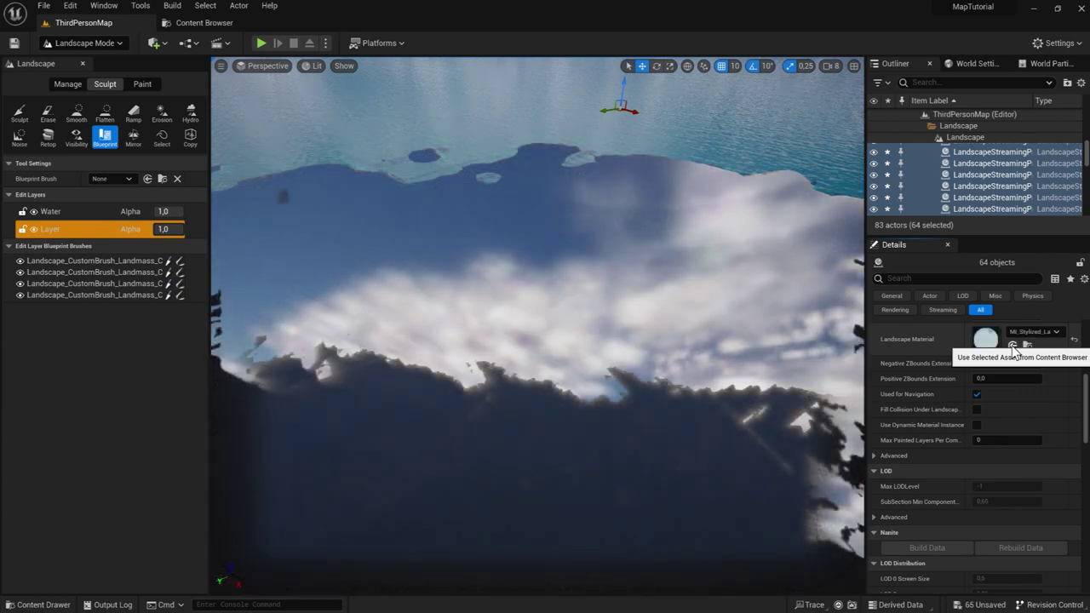
pyautogui.moveTo(542, 280)
pyautogui.mouseDown(button='right')
pyautogui.moveTo(463, 418)
pyautogui.moveTo(500, 216)
pyautogui.moveTo(327, 244)
pyautogui.moveTo(339, 479)
pyautogui.moveTo(454, 361)
pyautogui.moveTo(654, 211)
pyautogui.moveTo(596, 256)
pyautogui.moveTo(545, 324)
pyautogui.mouseUp(button='right')
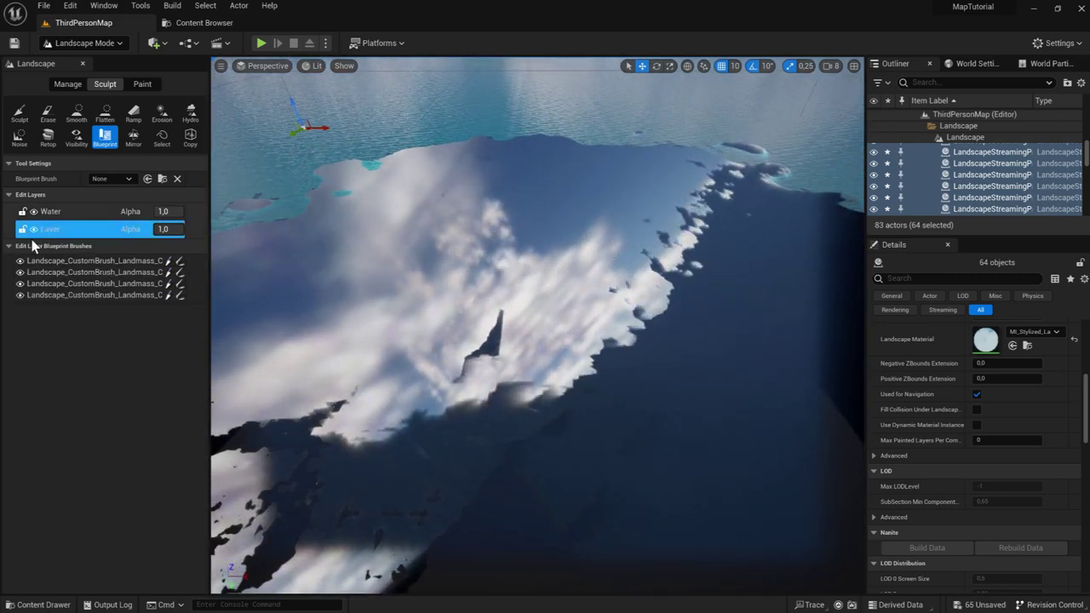
# Step: In the Paint tab, assign LL_Slope as the layer info for Layer Slope
pyautogui.click(143, 85)
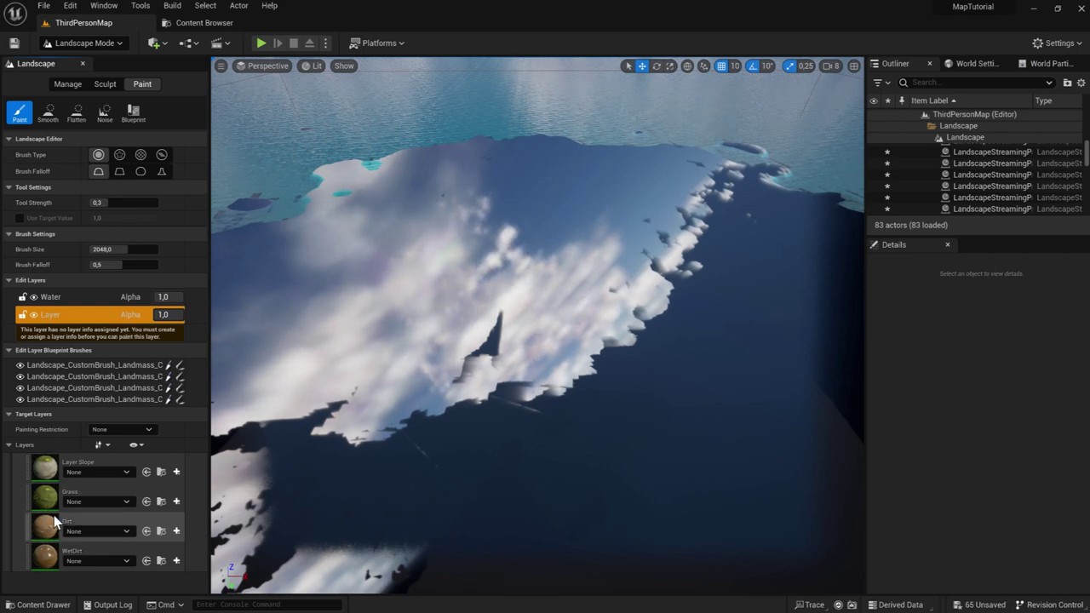
pyautogui.click(79, 473)
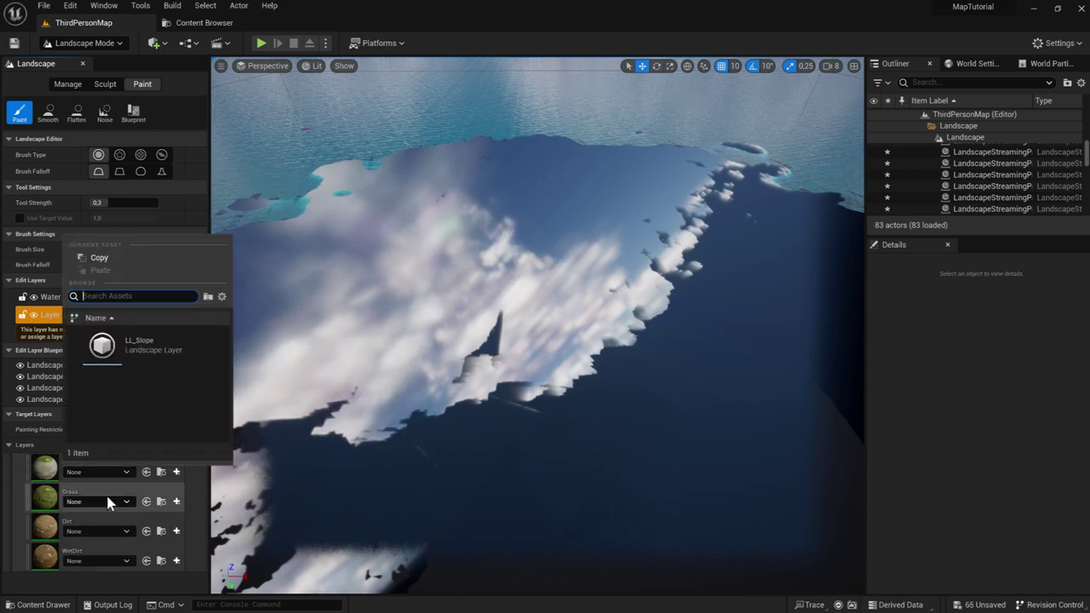
pyautogui.click(57, 470)
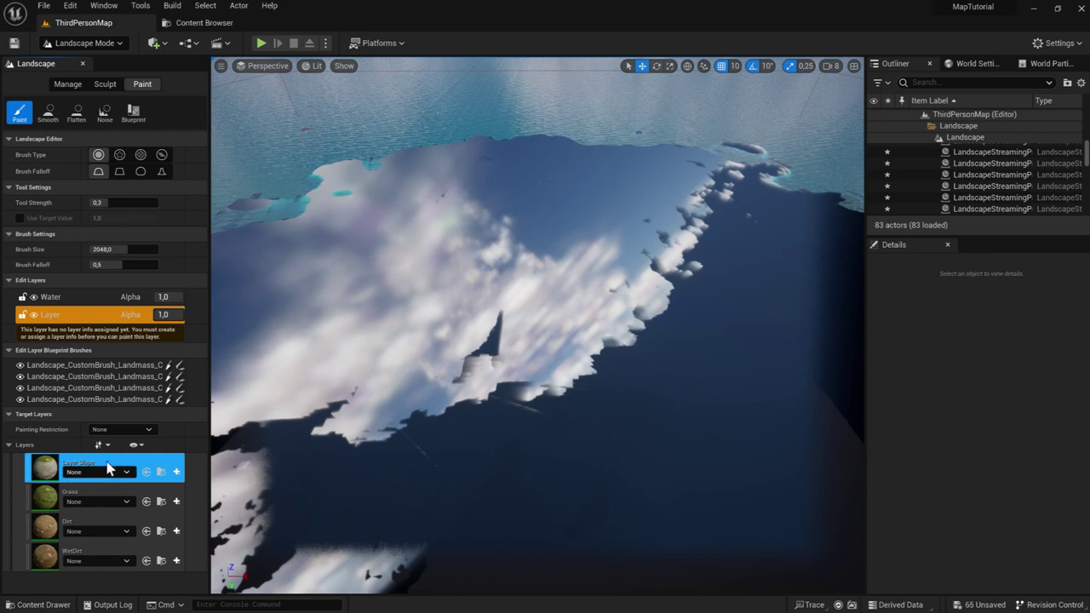
pyautogui.click(179, 476)
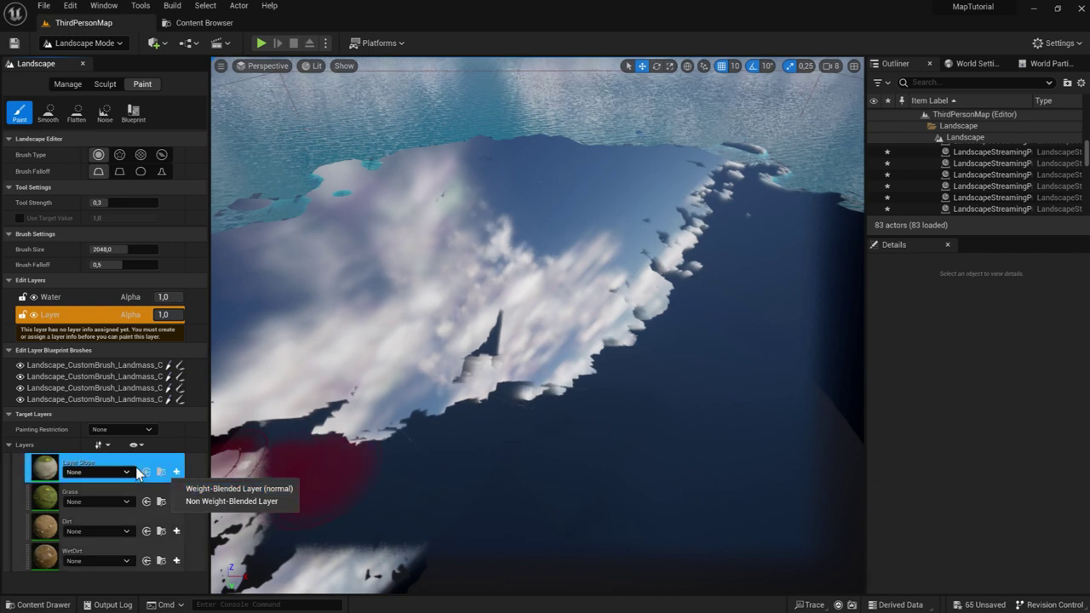
pyautogui.click(65, 473)
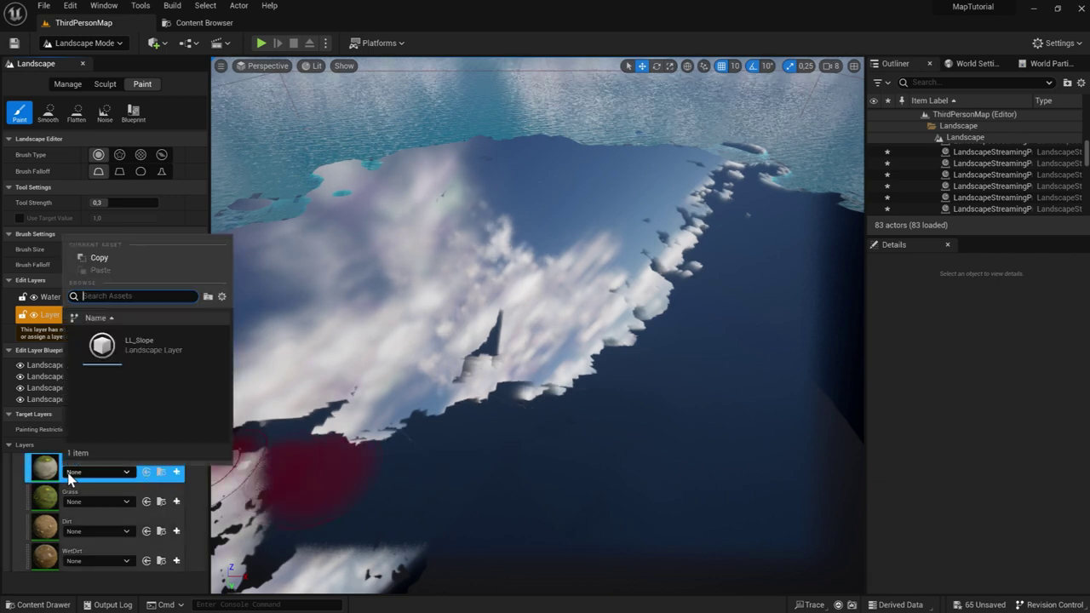
pyautogui.click(139, 349)
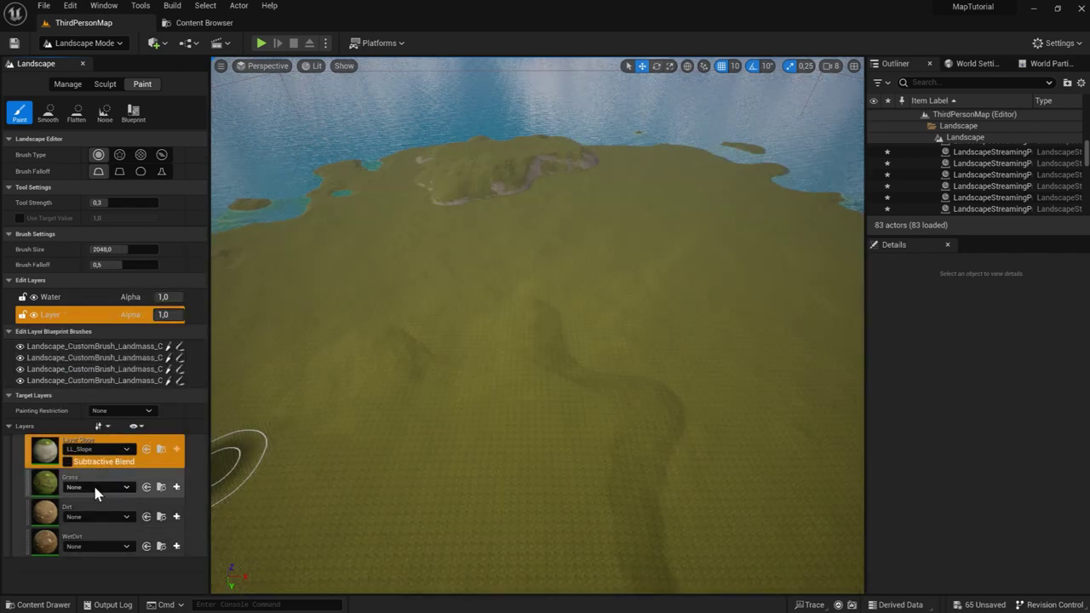
# Step: Assign LL_Grass, LL_Dirt and LL_WetDirt to the Grass, Dirt and WetDirt layers
pyautogui.click(96, 486)
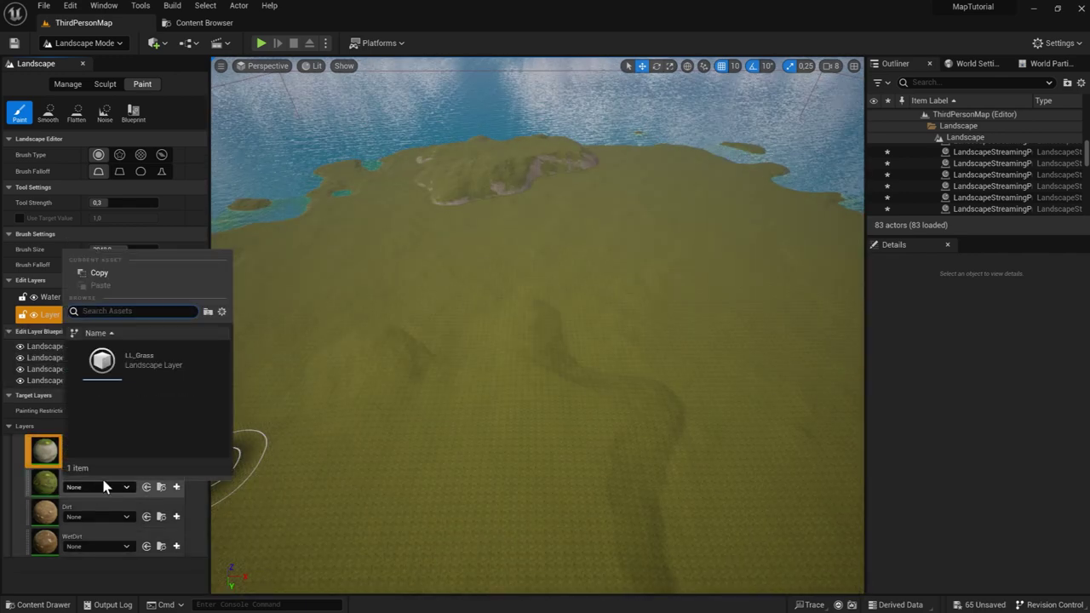
pyautogui.click(135, 362)
pyautogui.click(96, 517)
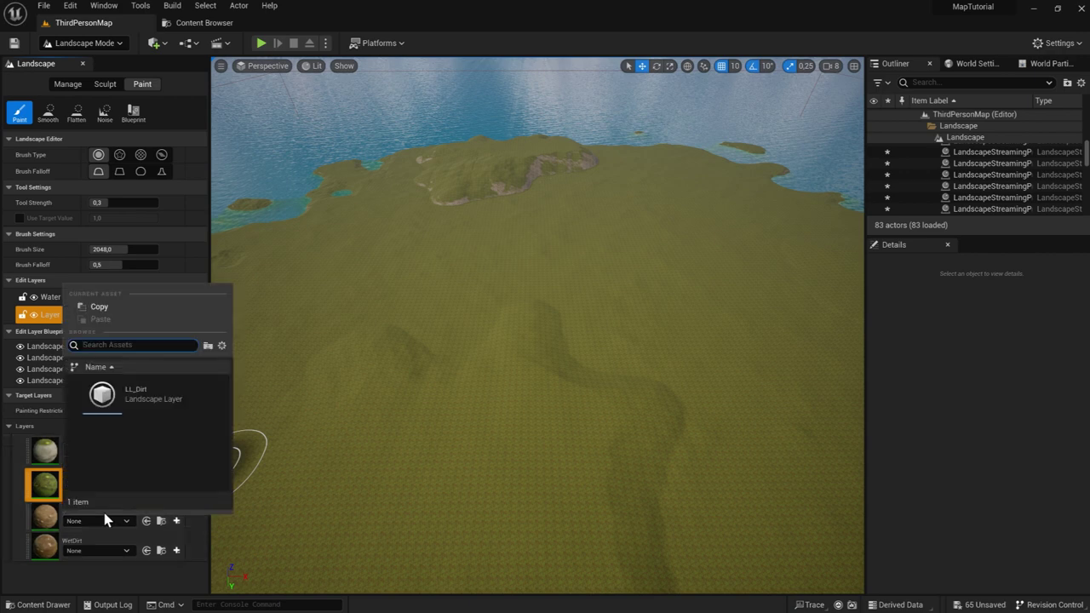
pyautogui.click(137, 400)
pyautogui.click(108, 522)
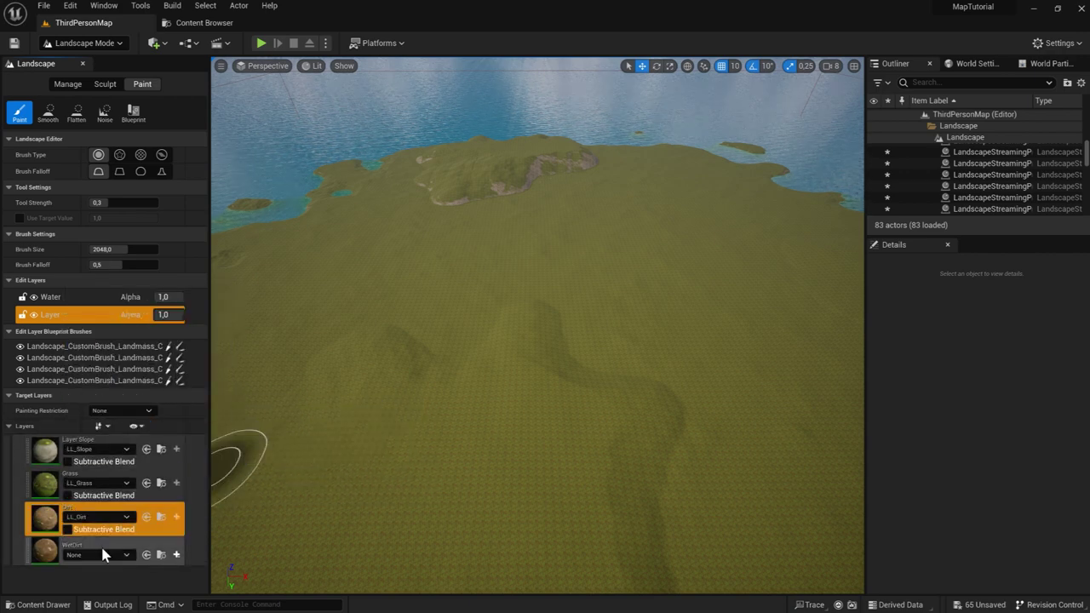
pyautogui.click(102, 554)
pyautogui.click(155, 426)
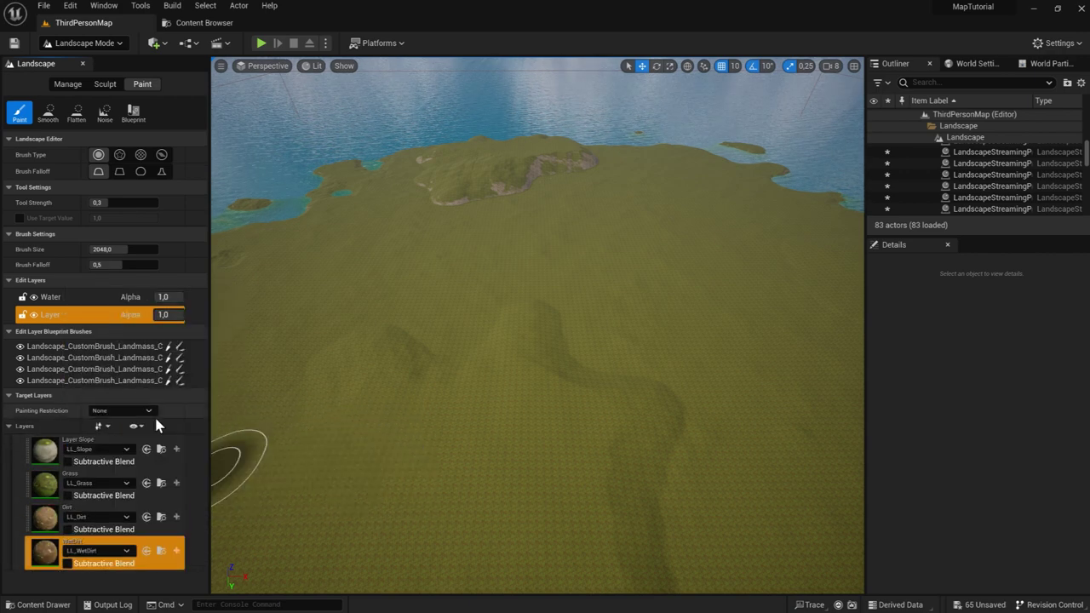
pyautogui.click(478, 307)
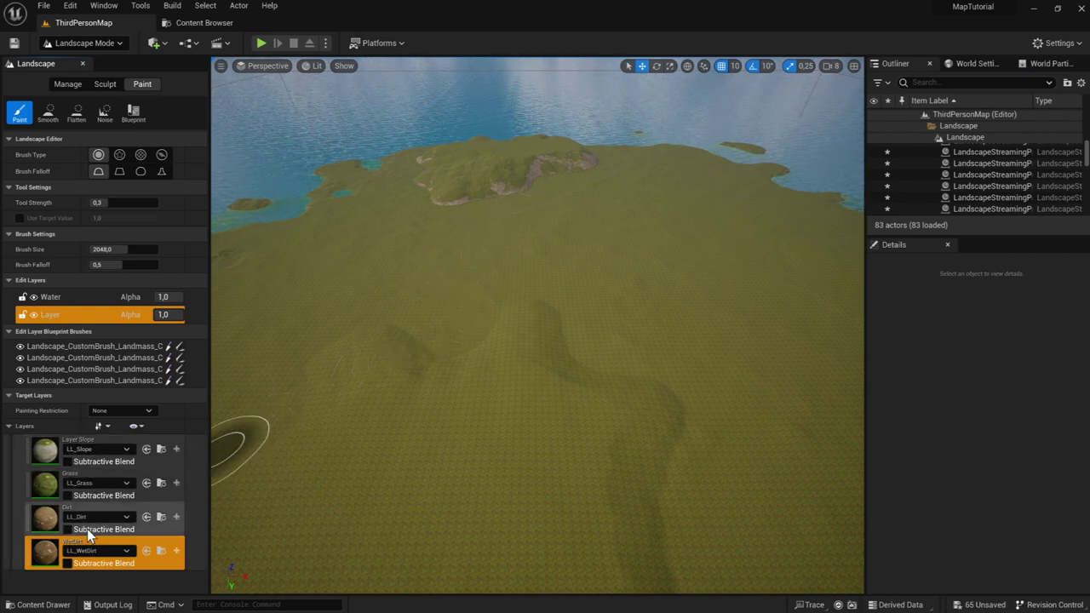
# Step: Paint trial strokes of WetDirt and then Dirt onto the island's middle
pyautogui.click(98, 555)
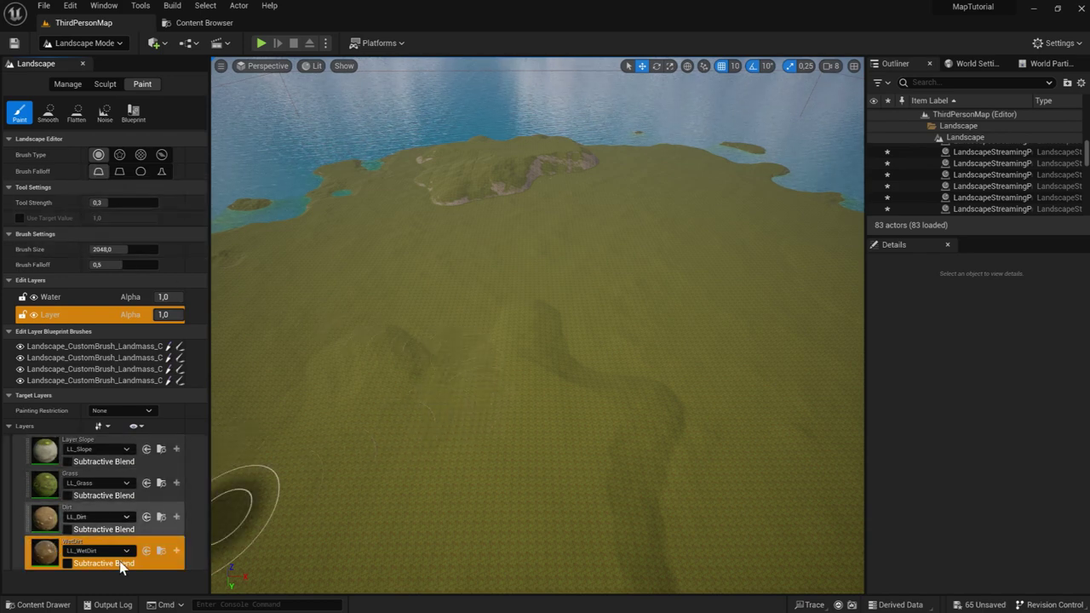
pyautogui.moveTo(450, 428)
pyautogui.mouseDown()
pyautogui.moveTo(487, 449)
pyautogui.moveTo(395, 426)
pyautogui.moveTo(413, 486)
pyautogui.mouseUp()
pyautogui.click(88, 514)
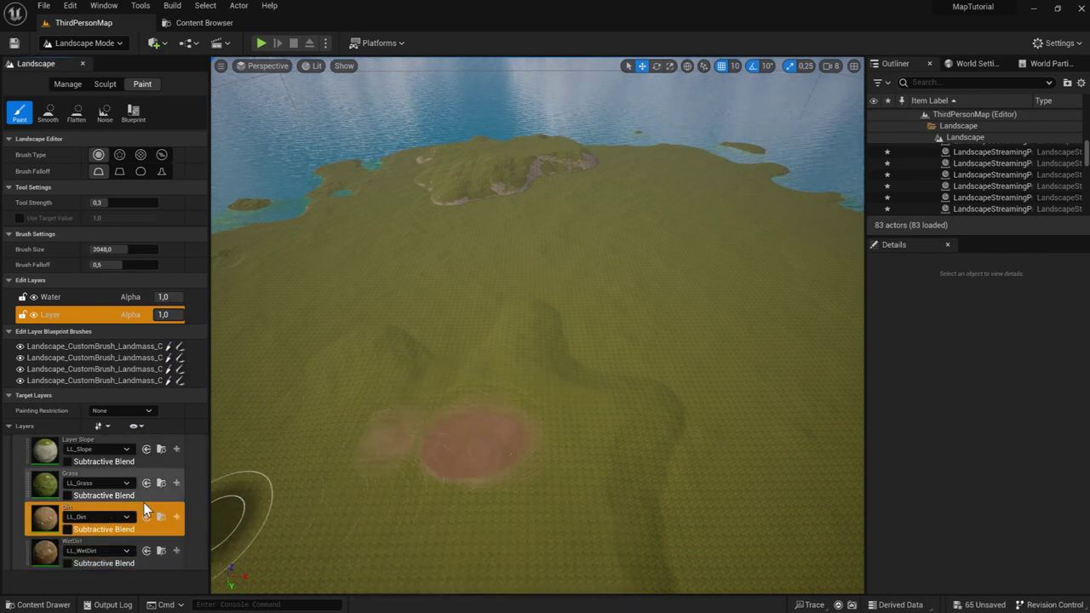
pyautogui.moveTo(426, 426)
pyautogui.mouseDown()
pyautogui.moveTo(539, 392)
pyautogui.moveTo(416, 401)
pyautogui.moveTo(522, 433)
pyautogui.moveTo(504, 451)
pyautogui.moveTo(433, 435)
pyautogui.moveTo(401, 446)
pyautogui.moveTo(369, 414)
pyautogui.mouseUp()
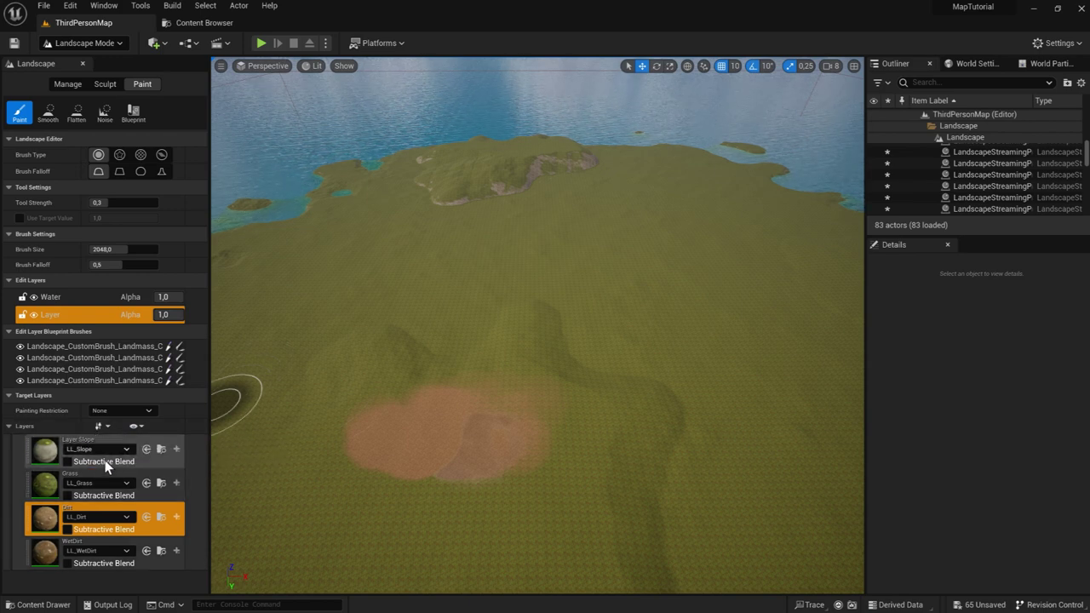
# Step: Inspect the dirt patch, undo the stroke with Ctrl+Z, and pull back over the island
pyautogui.moveTo(428, 360); pyautogui.dragTo(428, 360, button='right')
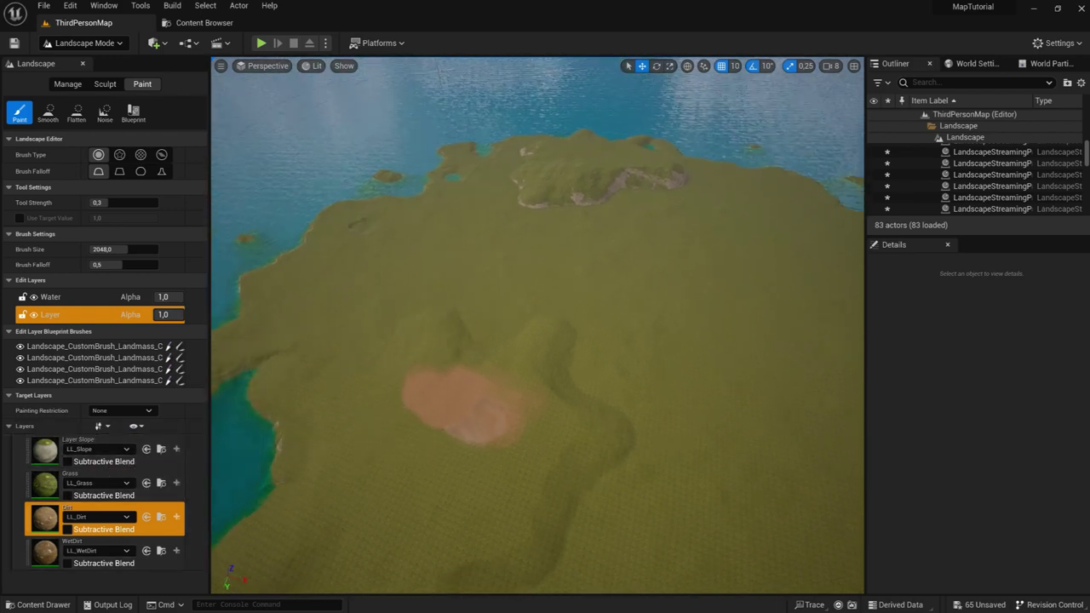
pyautogui.moveTo(489, 321); pyautogui.dragTo(490, 321, button='right')
pyautogui.hotkey('ctrl', 'z')
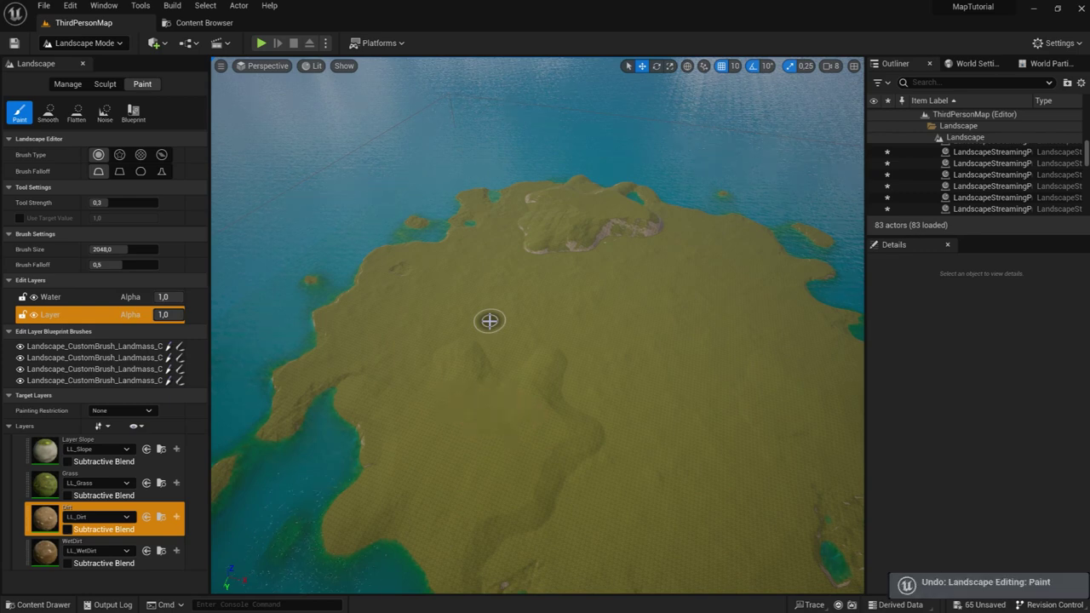
pyautogui.moveTo(575, 324); pyautogui.dragTo(575, 324, button='right')
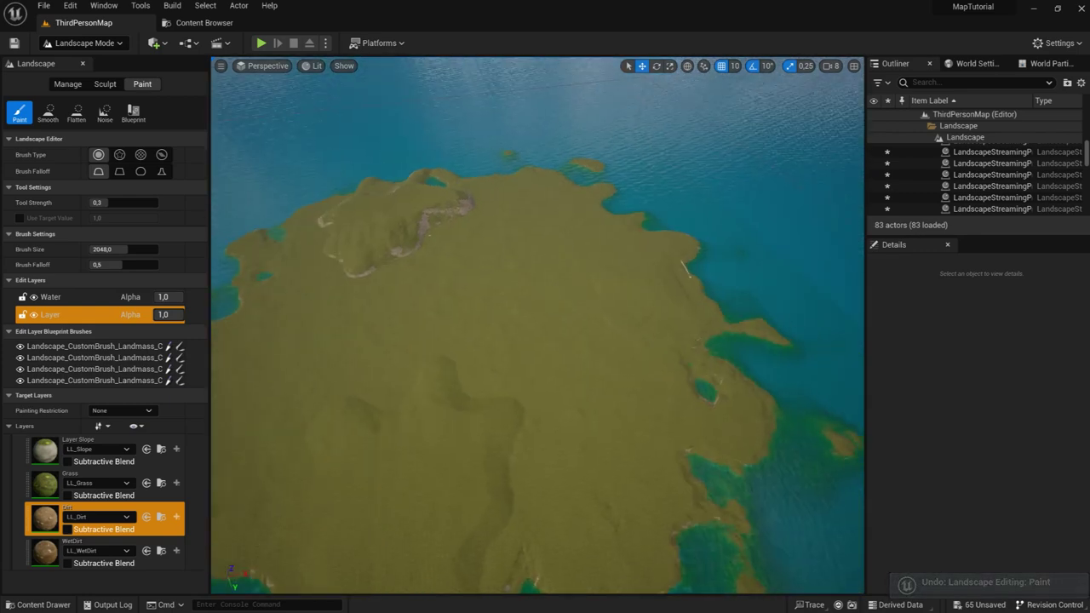
pyautogui.moveTo(482, 306); pyautogui.dragTo(482, 307, button='right')
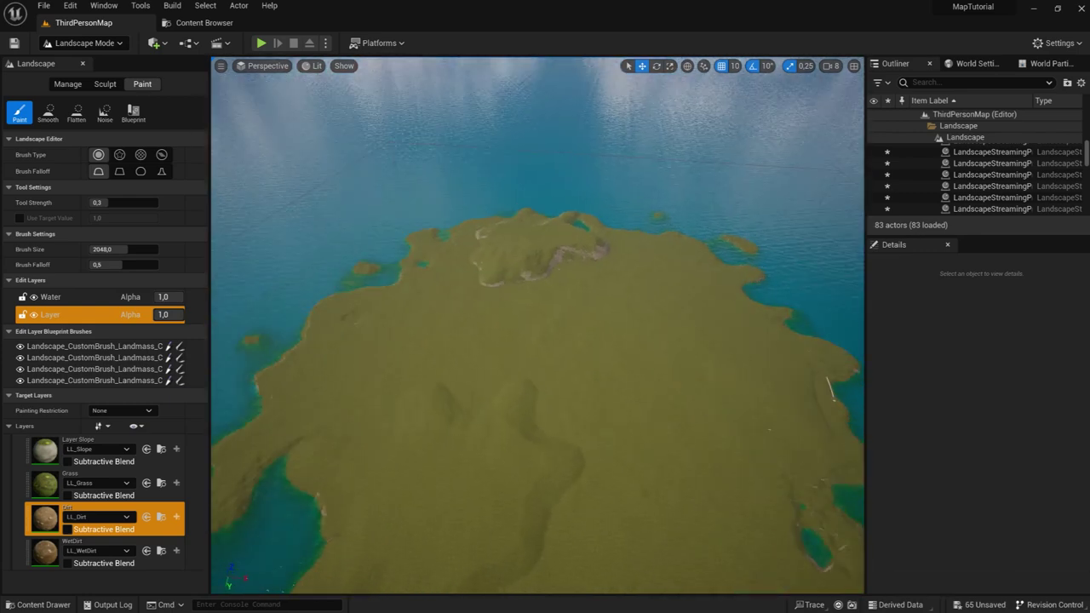
# Step: Switch to Selection Mode, start Play in Editor, and run the character forward with W
pyautogui.click(98, 44)
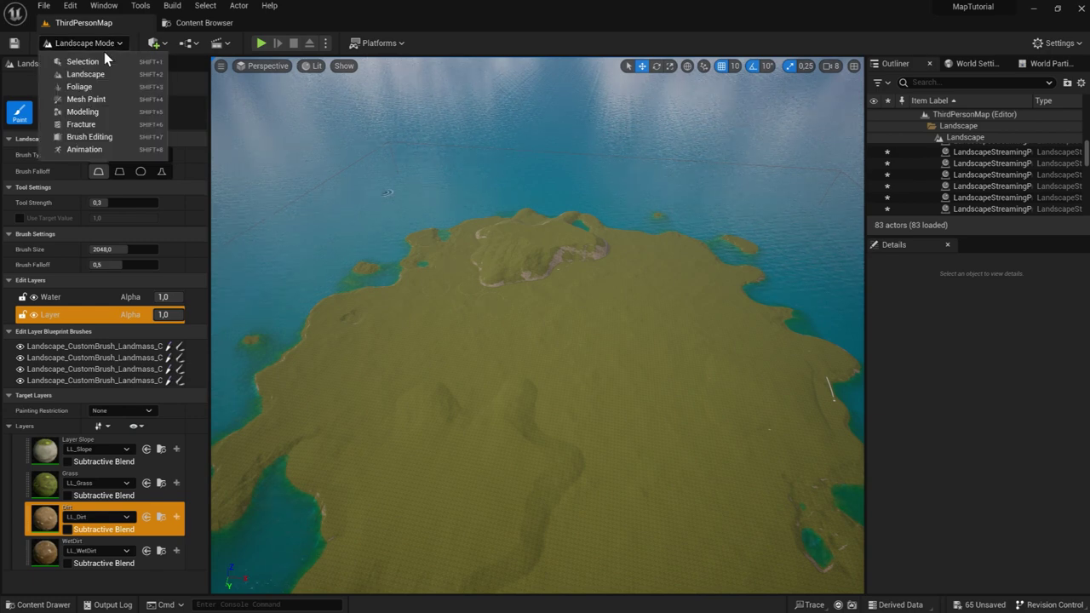
pyautogui.click(105, 57)
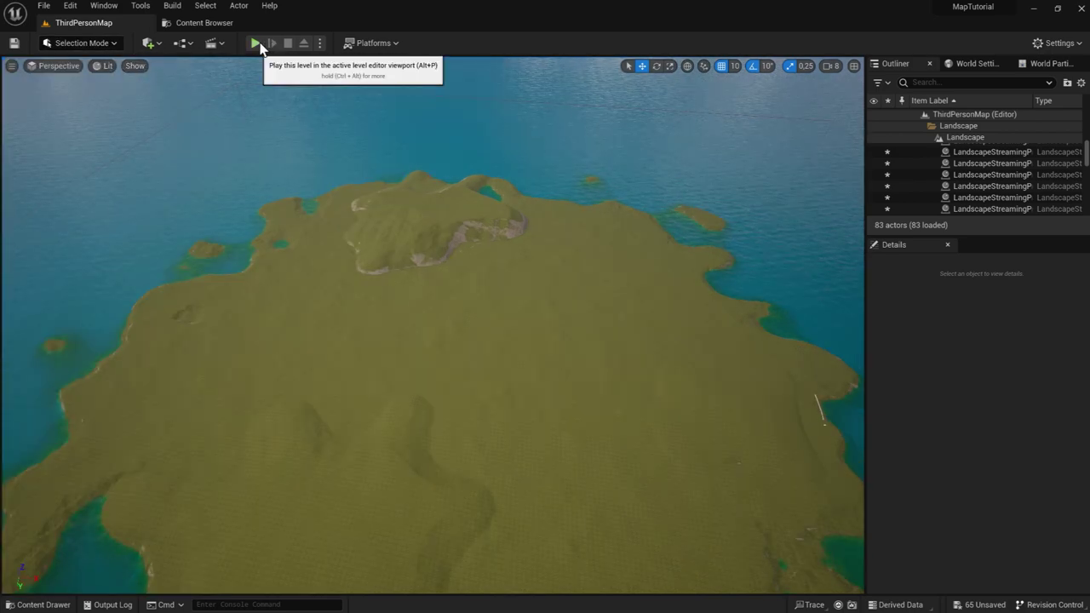
pyautogui.click(258, 44)
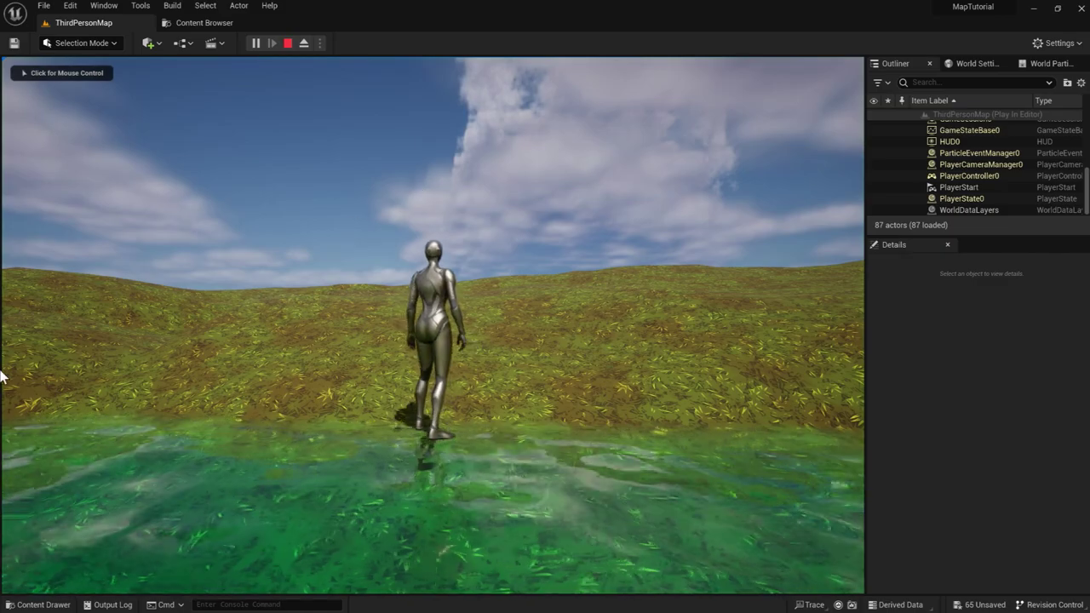
pyautogui.click(47, 377)
pyautogui.press('w')
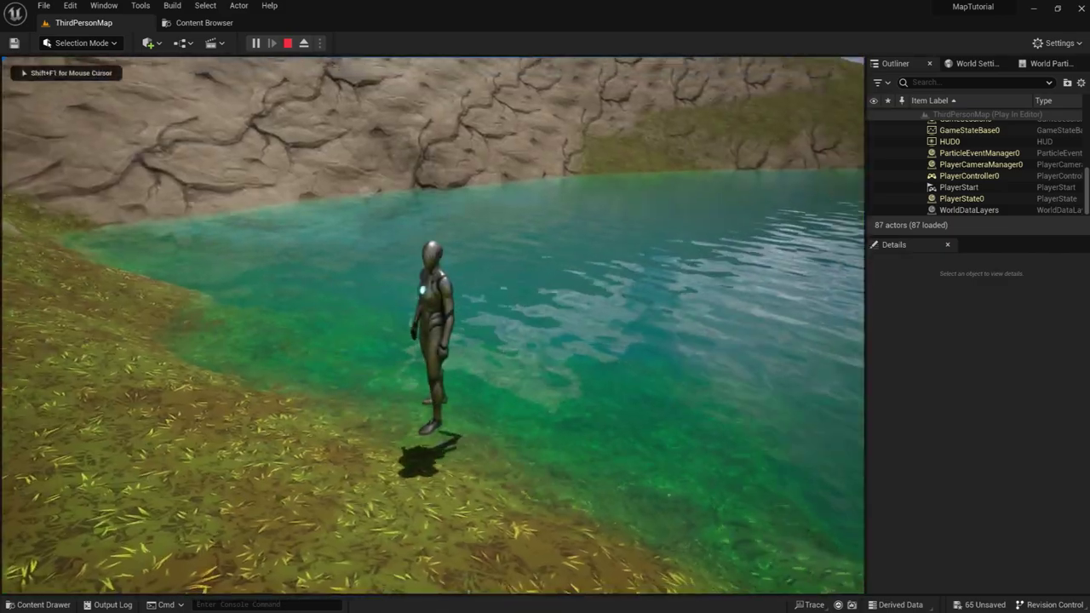
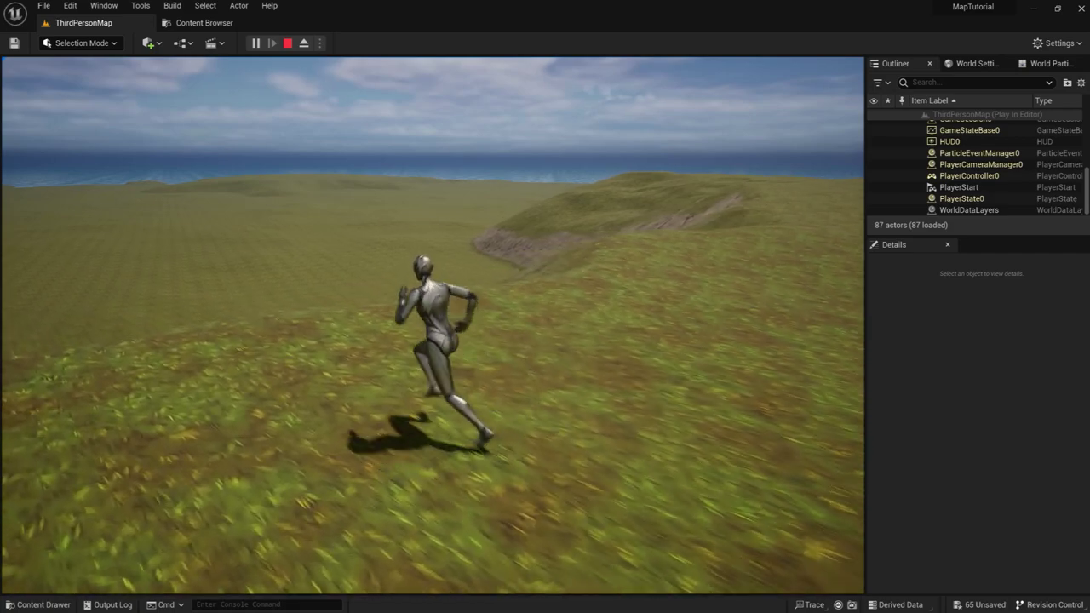
# Step: End the play test, fly the camera above the island, and open the editor modes dropdown
pyautogui.press('Escape')
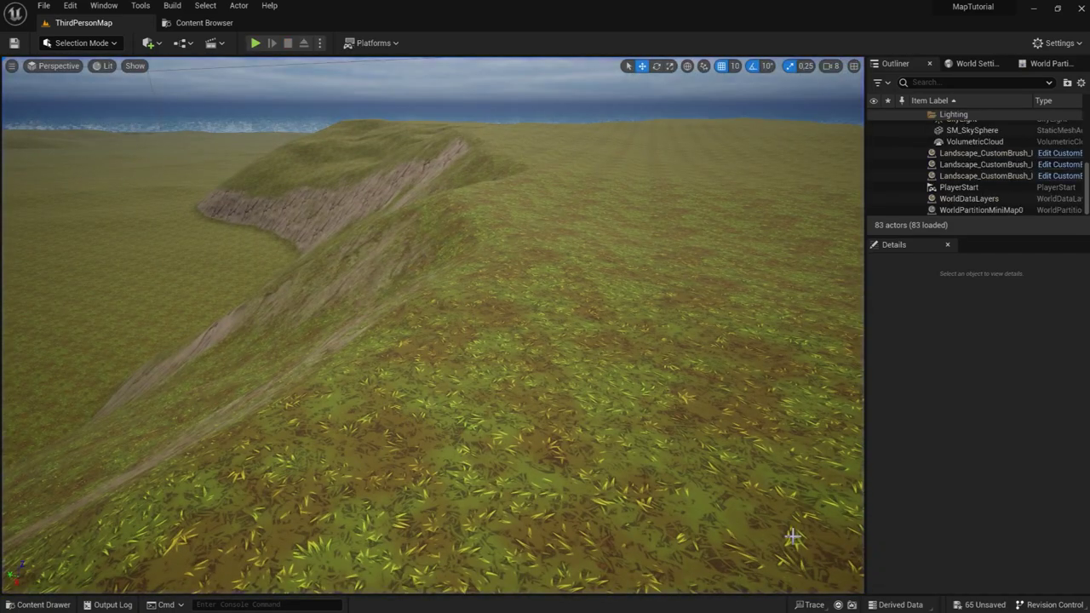
pyautogui.moveTo(466, 309); pyautogui.dragTo(467, 309, button='right')
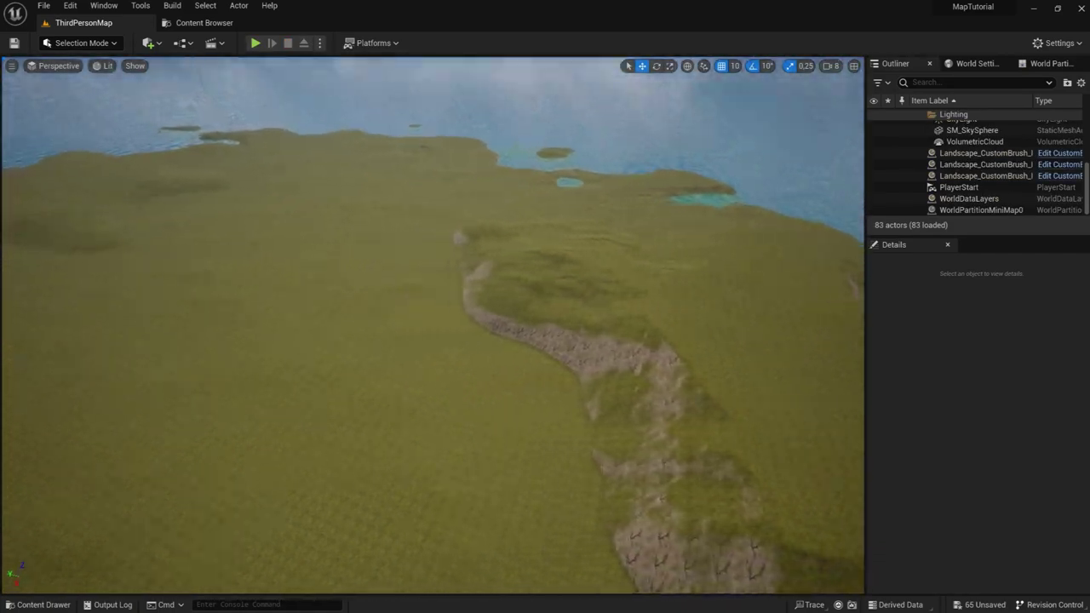
pyautogui.click(105, 44)
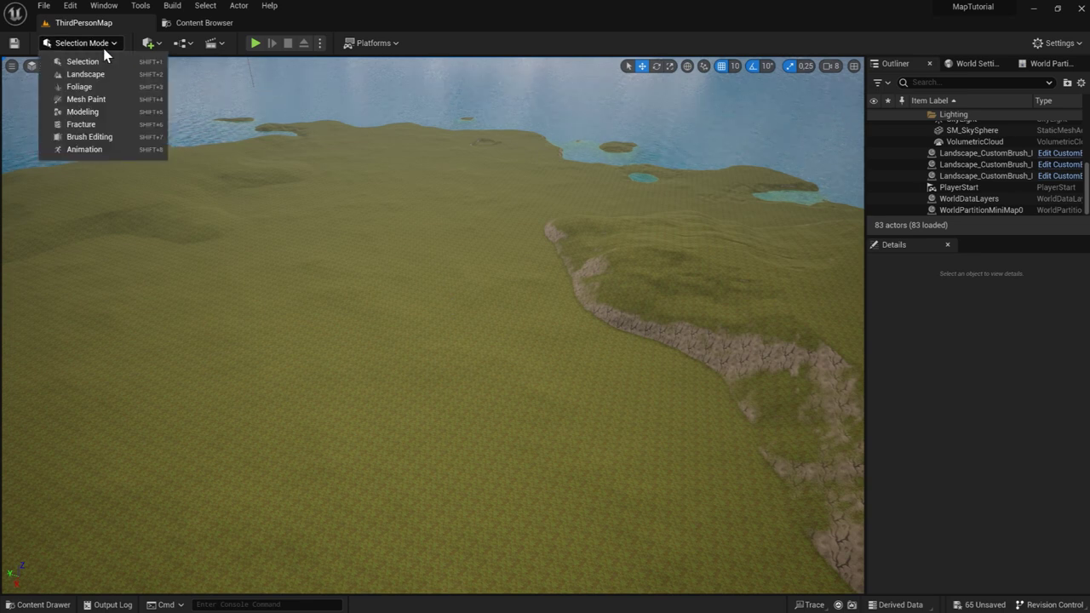
# Step: Switch to Foliage mode and add the FT_Fern_001 foliage type to the palette
pyautogui.click(79, 88)
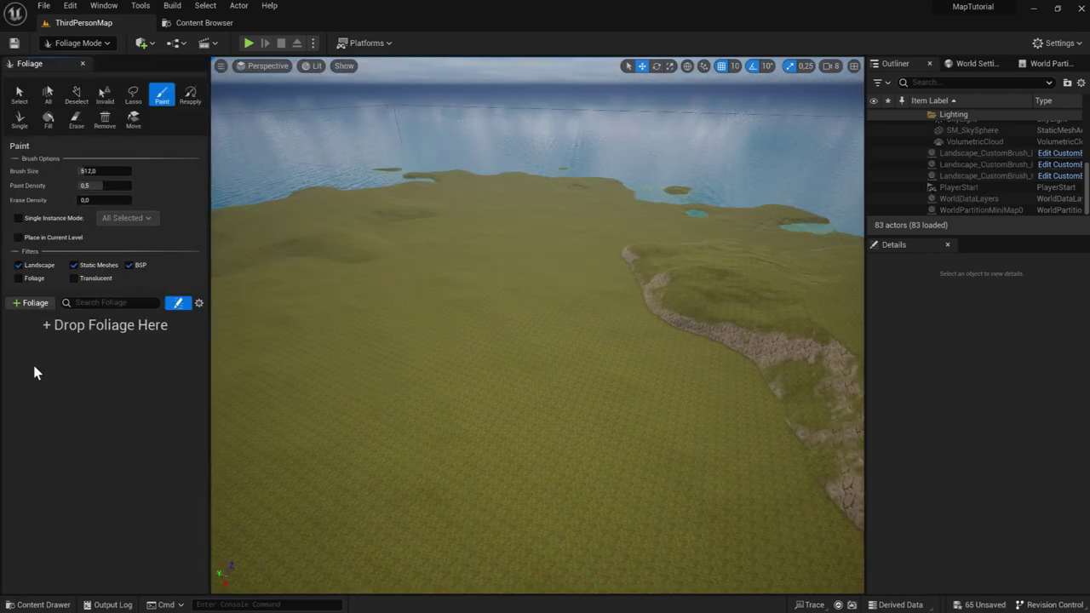
pyautogui.click(29, 305)
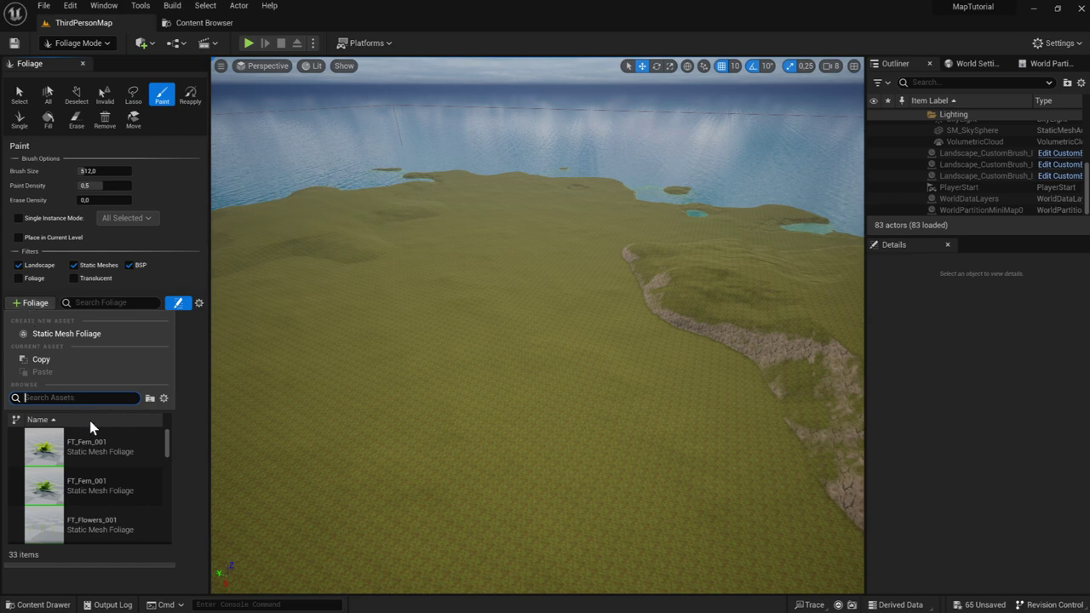
pyautogui.scroll(-2, 135, 464)
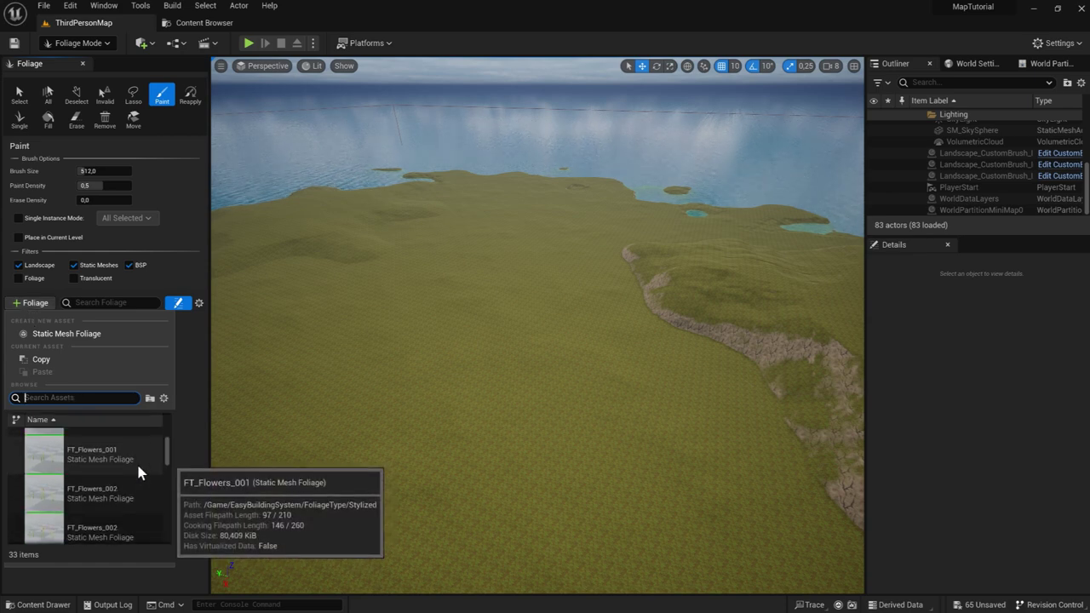
pyautogui.scroll(-3, 138, 468)
pyautogui.scroll(-2, 138, 469)
pyautogui.scroll(-3, 138, 469)
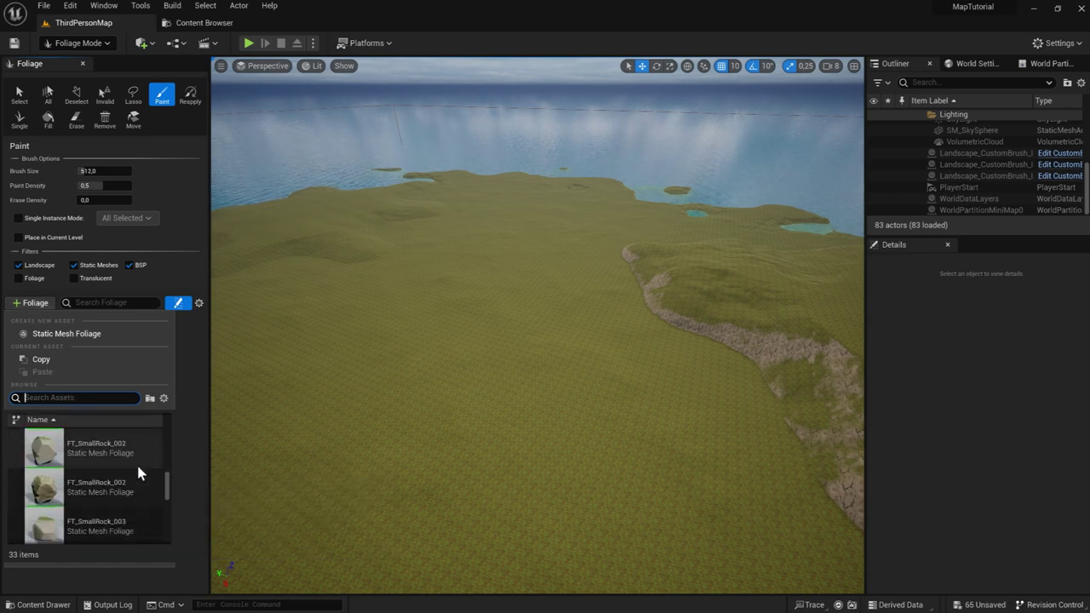
pyautogui.scroll(-3, 138, 470)
pyautogui.scroll(-3, 138, 470)
pyautogui.scroll(-2, 137, 470)
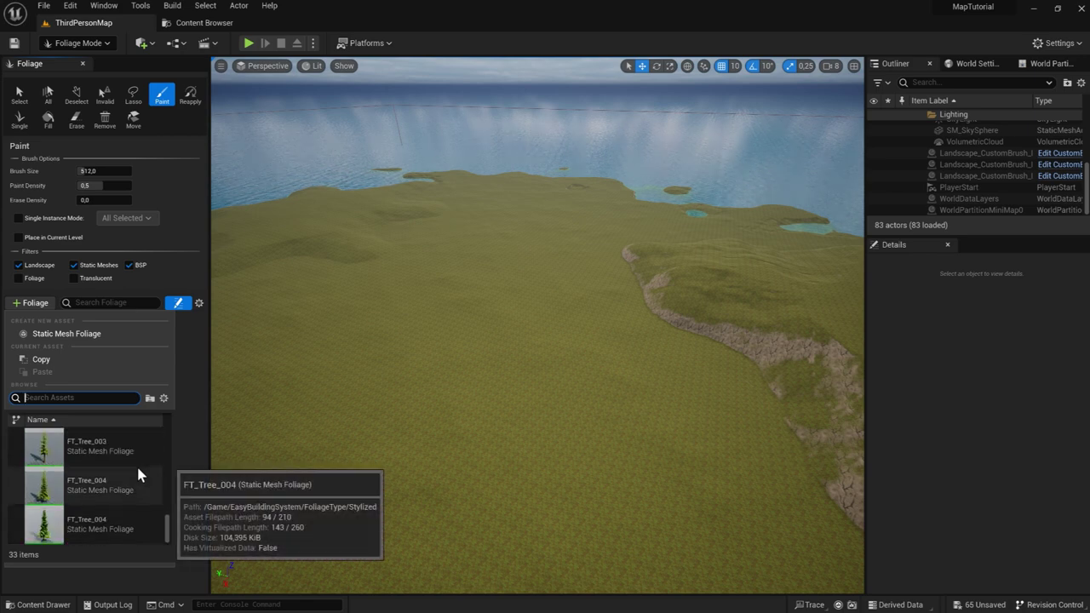
pyautogui.scroll(2, 138, 470)
pyautogui.scroll(2, 138, 470)
pyautogui.scroll(2, 138, 469)
pyautogui.scroll(1, 138, 470)
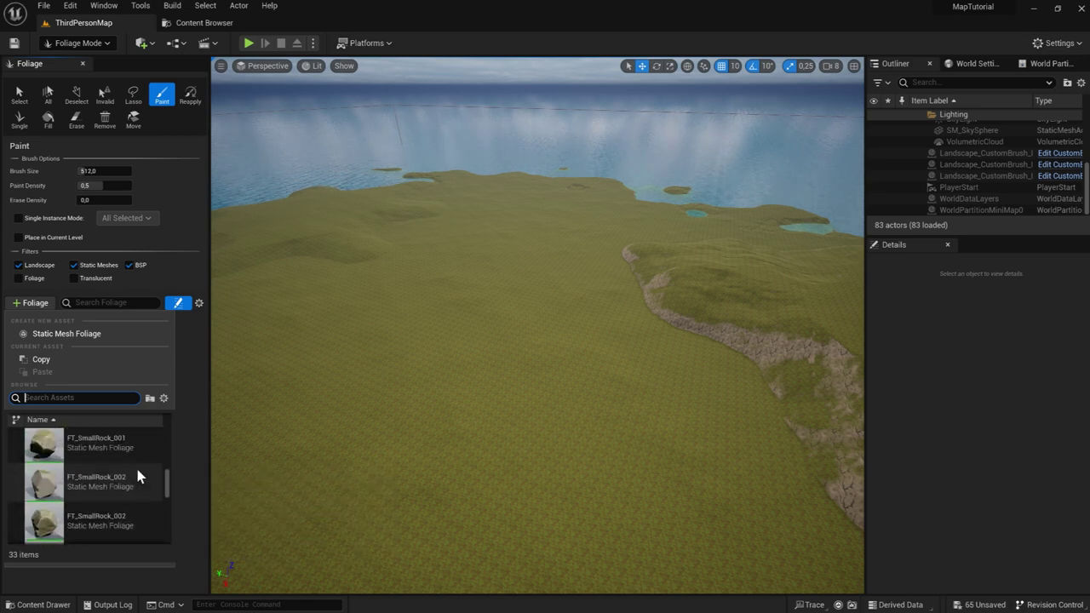
pyautogui.scroll(2, 137, 471)
pyautogui.scroll(2, 137, 471)
pyautogui.scroll(1, 138, 471)
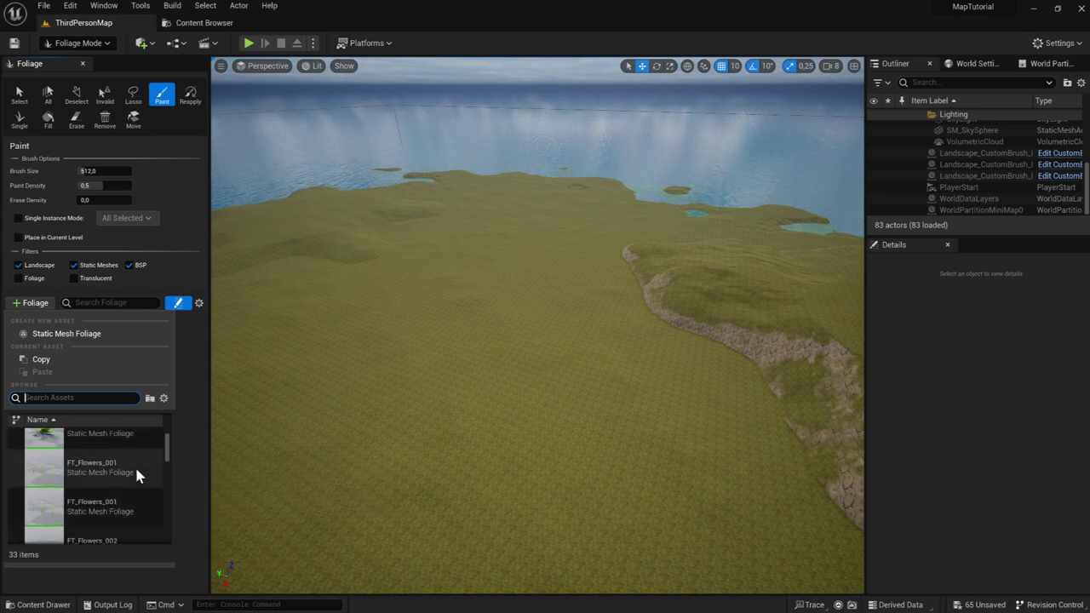
pyautogui.scroll(1, 135, 465)
pyautogui.scroll(1, 133, 466)
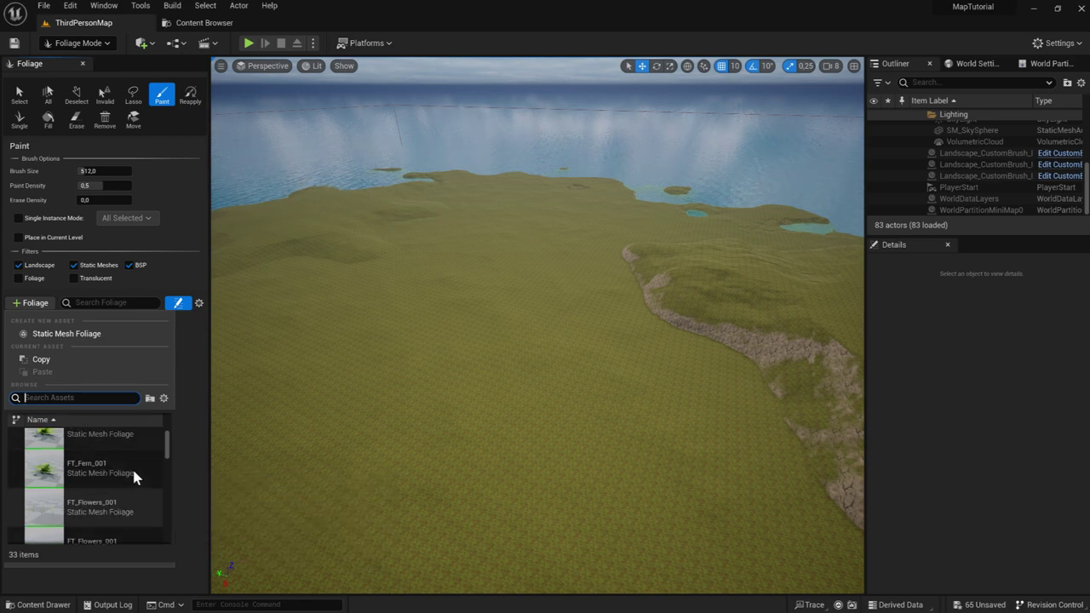
pyautogui.click(120, 445)
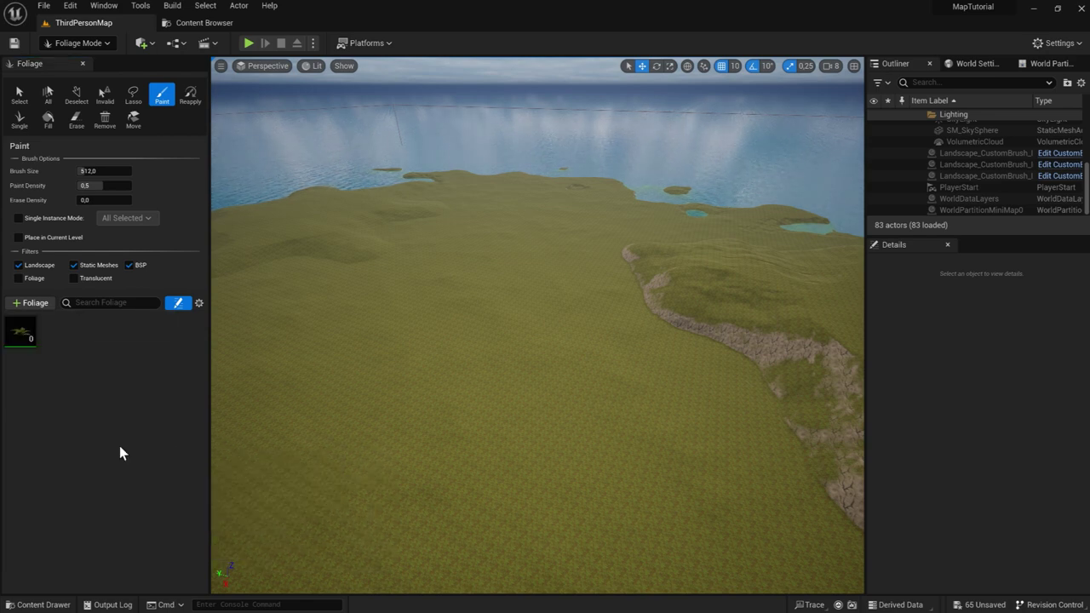
# Step: Add a second fern type, FT_Flowers_001 and another flower type to the foliage palette
pyautogui.click(28, 304)
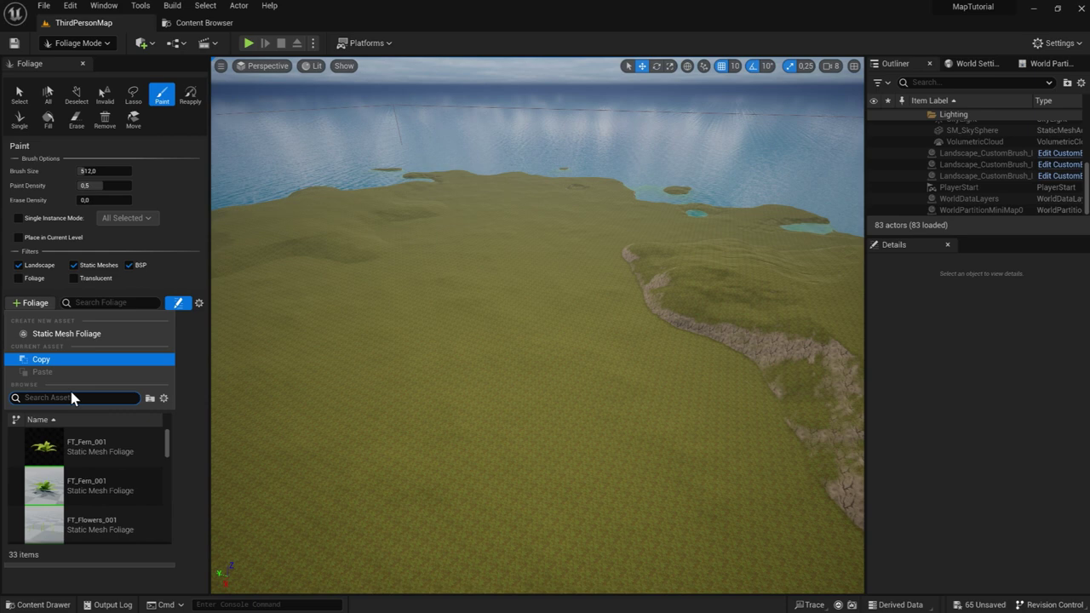
pyautogui.click(111, 489)
pyautogui.click(36, 304)
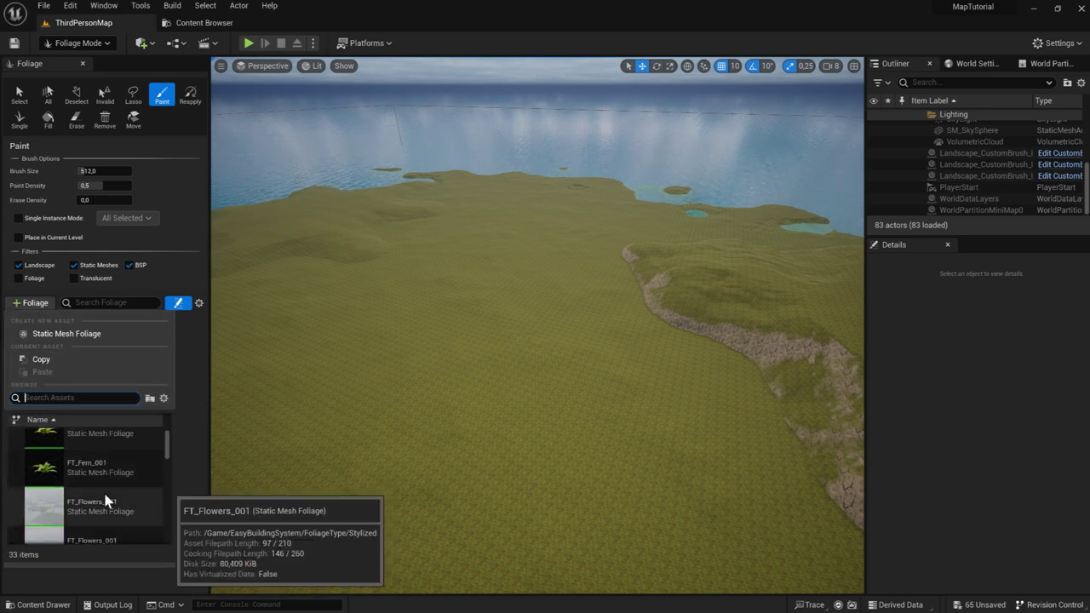
pyautogui.click(99, 470)
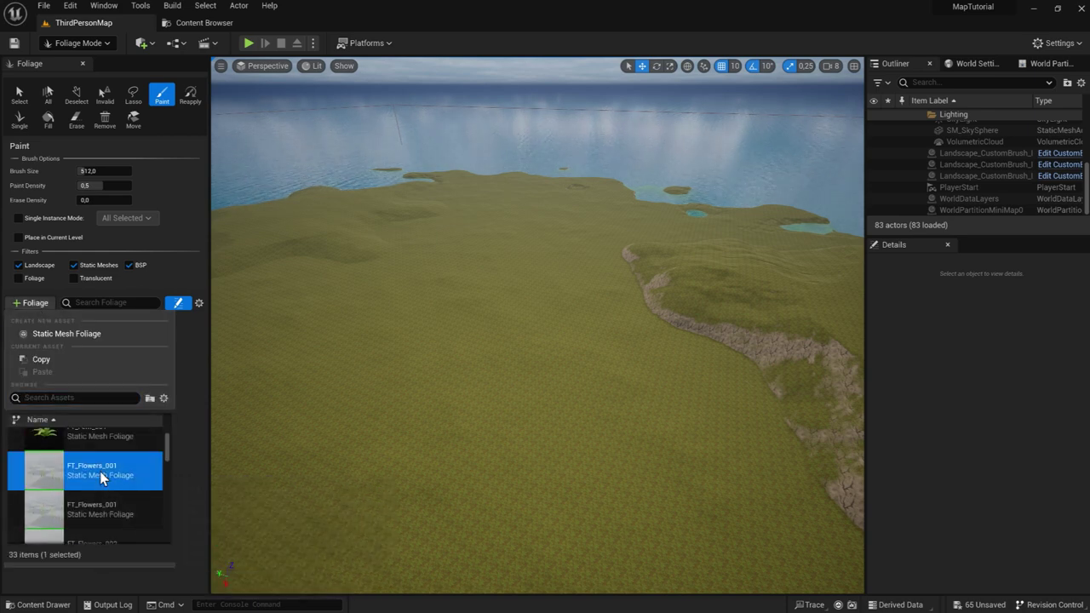
pyautogui.click(38, 304)
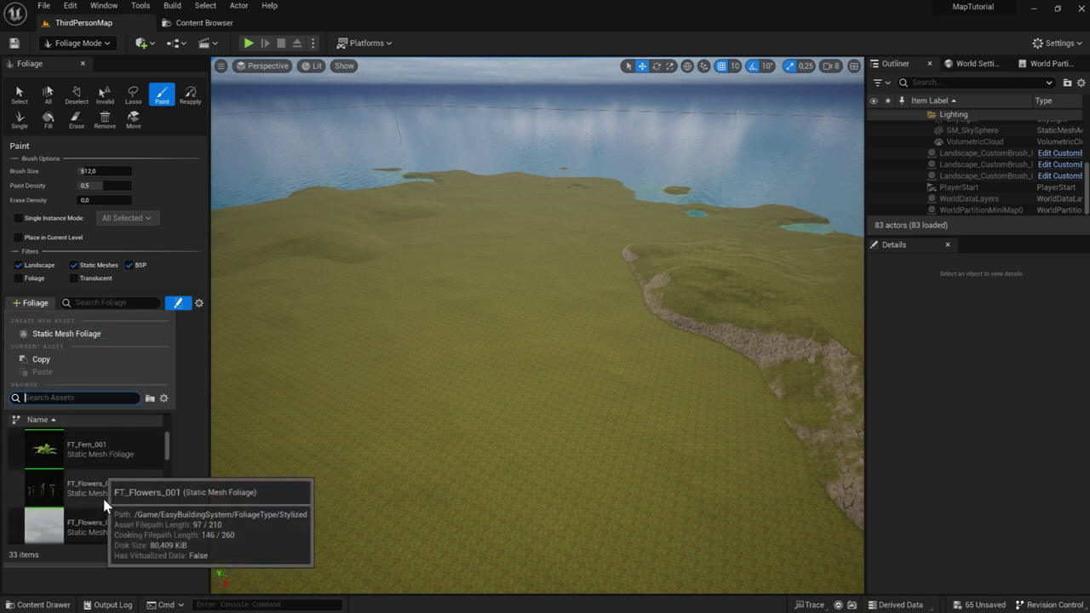
pyautogui.click(106, 523)
pyautogui.click(42, 308)
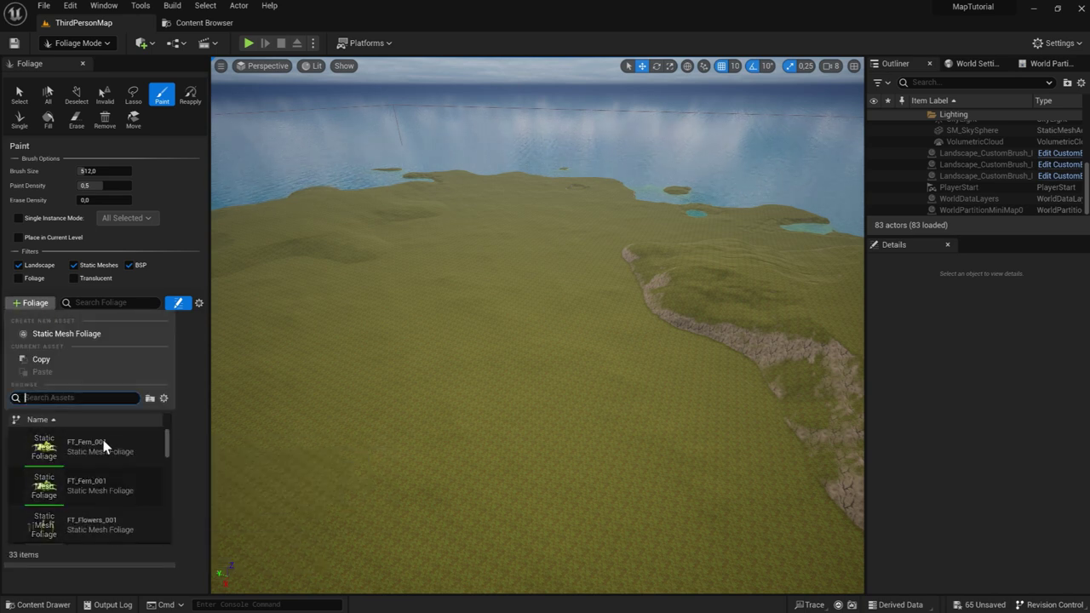
pyautogui.scroll(-2, 118, 482)
# Step: Add FT_Flowers_002, another foliage type, FT_Grass_002 and FT_Grass_003 to the palette
pyautogui.click(117, 516)
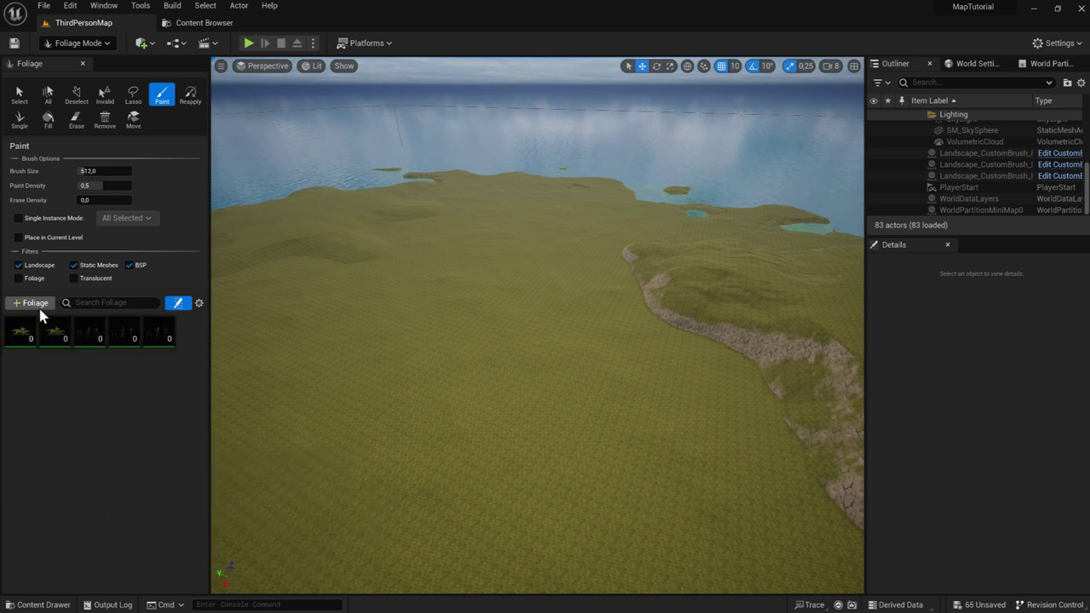
pyautogui.click(37, 305)
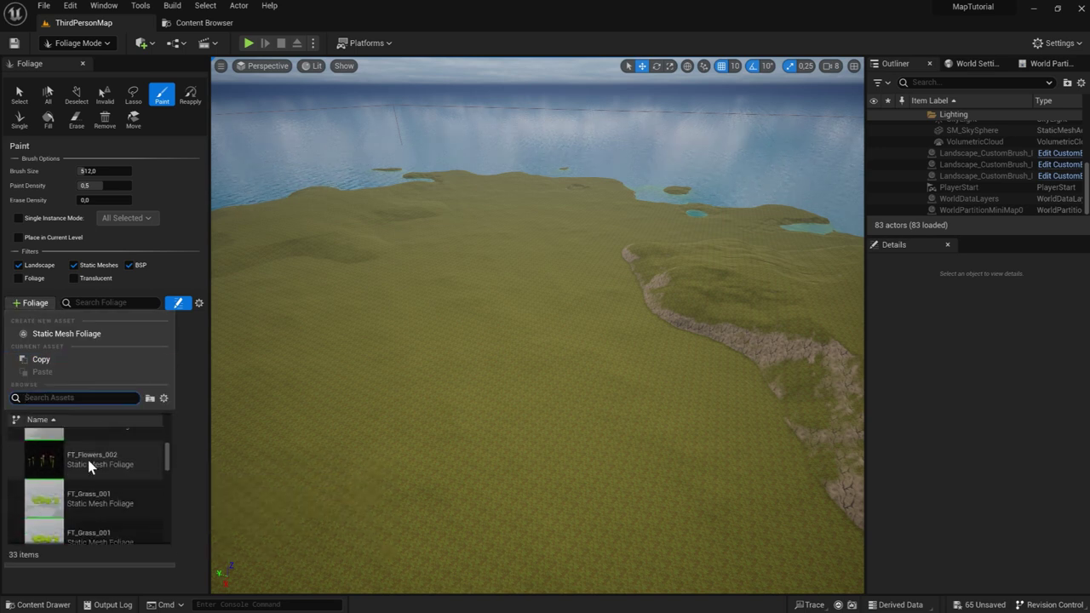
pyautogui.click(88, 466)
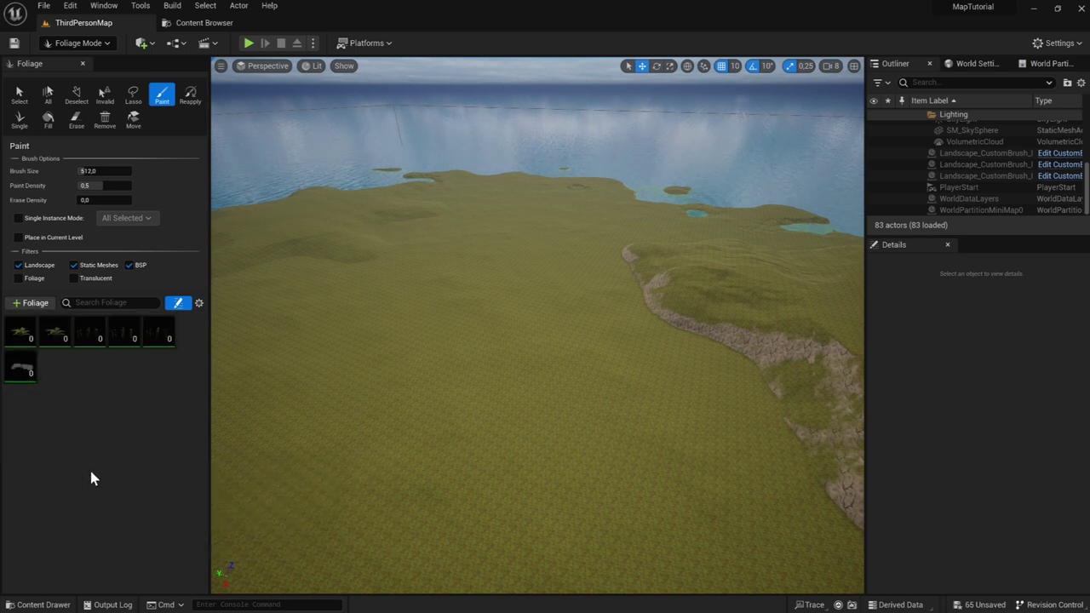
pyautogui.click(38, 305)
pyautogui.scroll(-1, 97, 503)
pyautogui.scroll(-1, 97, 503)
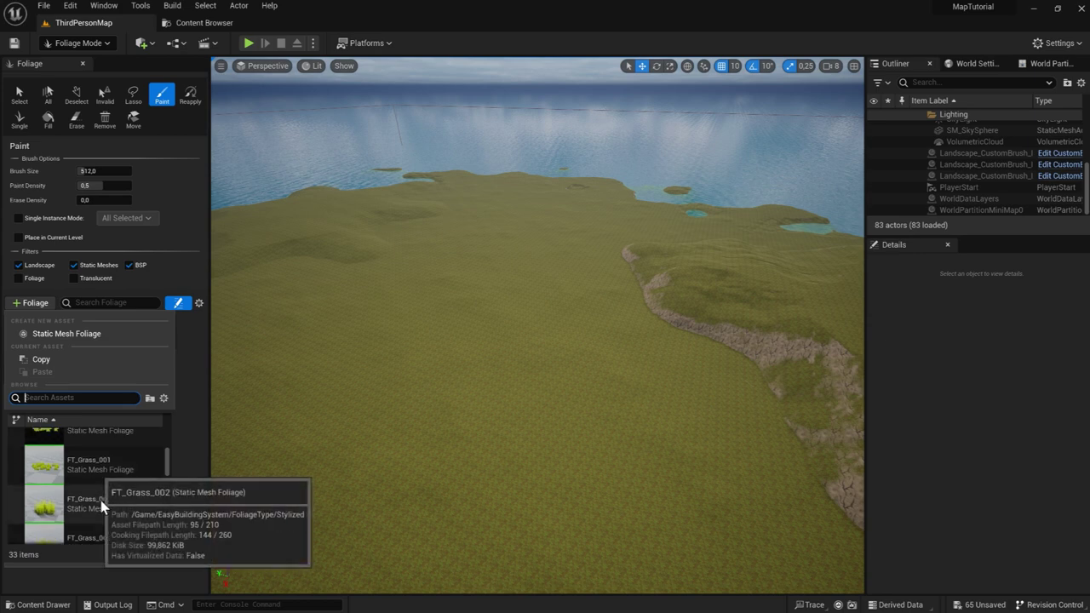
pyautogui.click(101, 502)
pyautogui.click(39, 304)
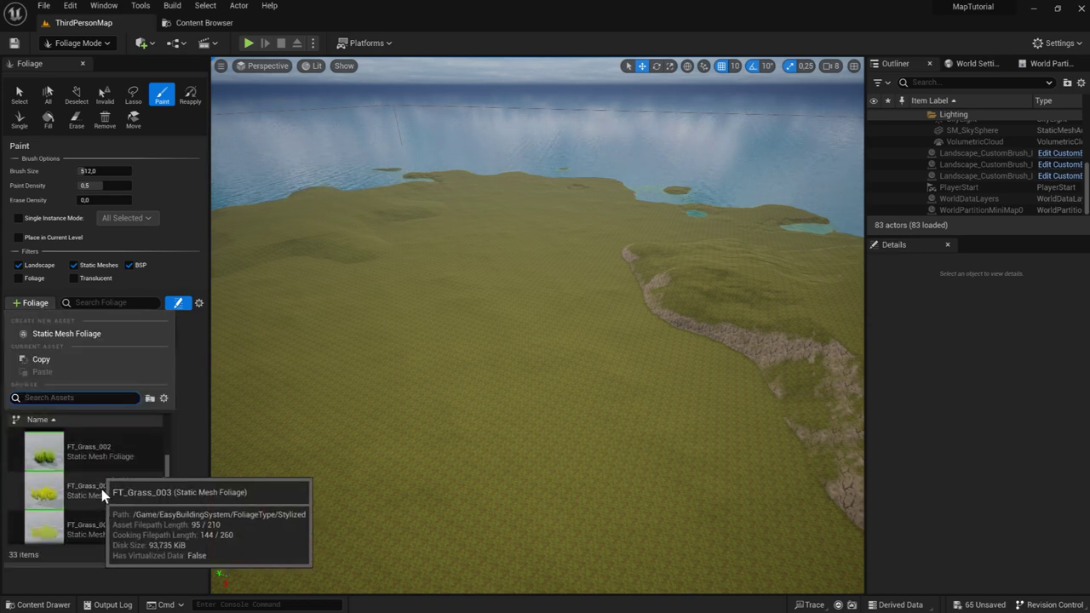
pyautogui.click(101, 489)
# Step: Browse the foliage assets, add one more type to the palette, then close the list
pyautogui.click(36, 307)
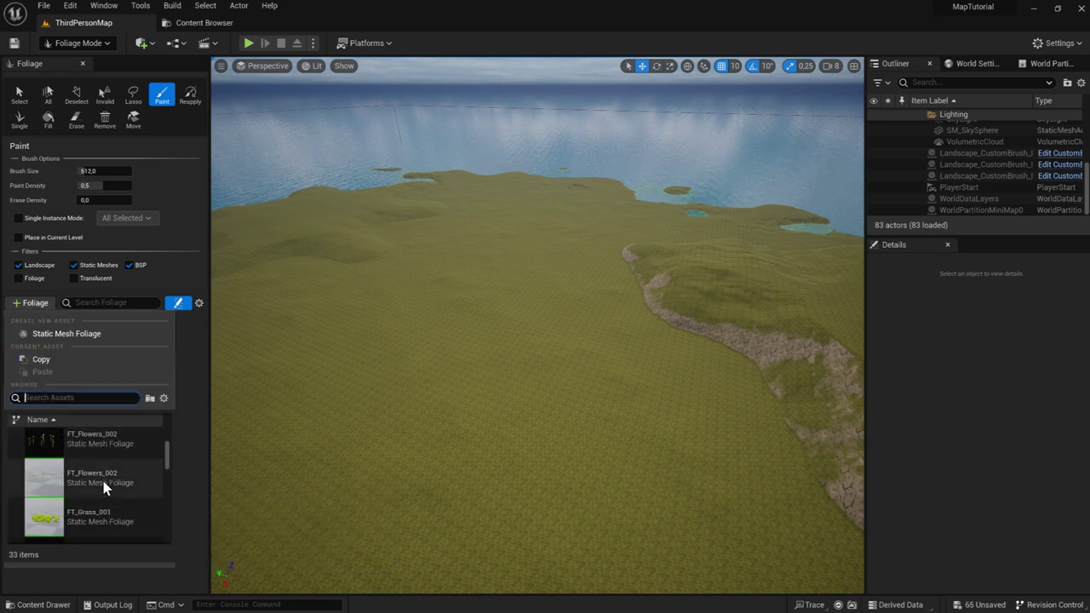
pyautogui.scroll(-1, 103, 482)
pyautogui.scroll(-1, 105, 488)
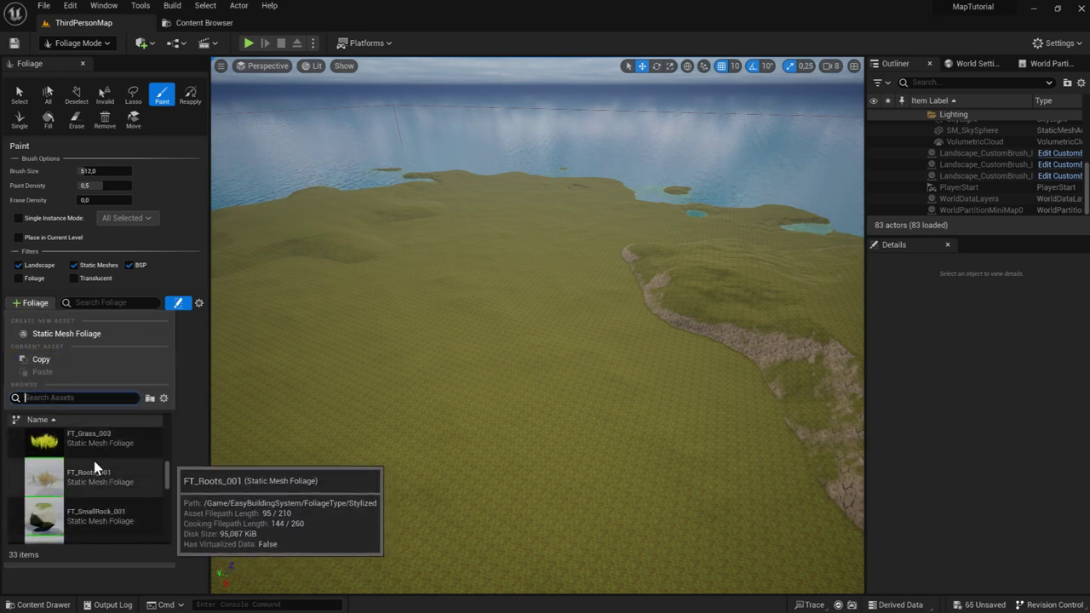
pyautogui.scroll(-2, 94, 460)
pyautogui.scroll(2, 94, 464)
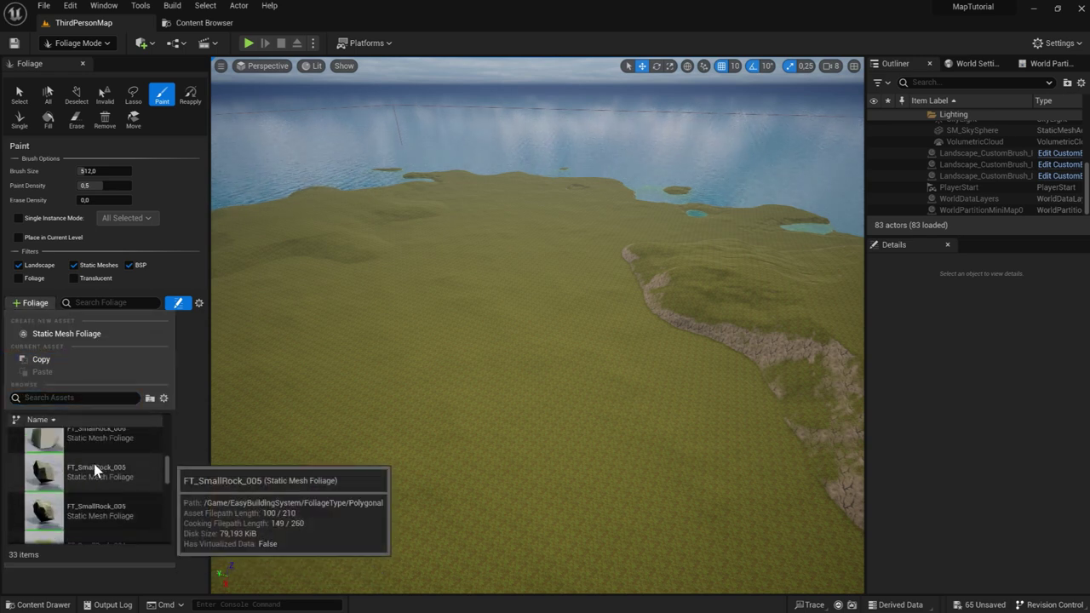
pyautogui.scroll(2, 93, 464)
pyautogui.scroll(1, 95, 467)
pyautogui.scroll(1, 96, 469)
pyautogui.scroll(-1, 96, 469)
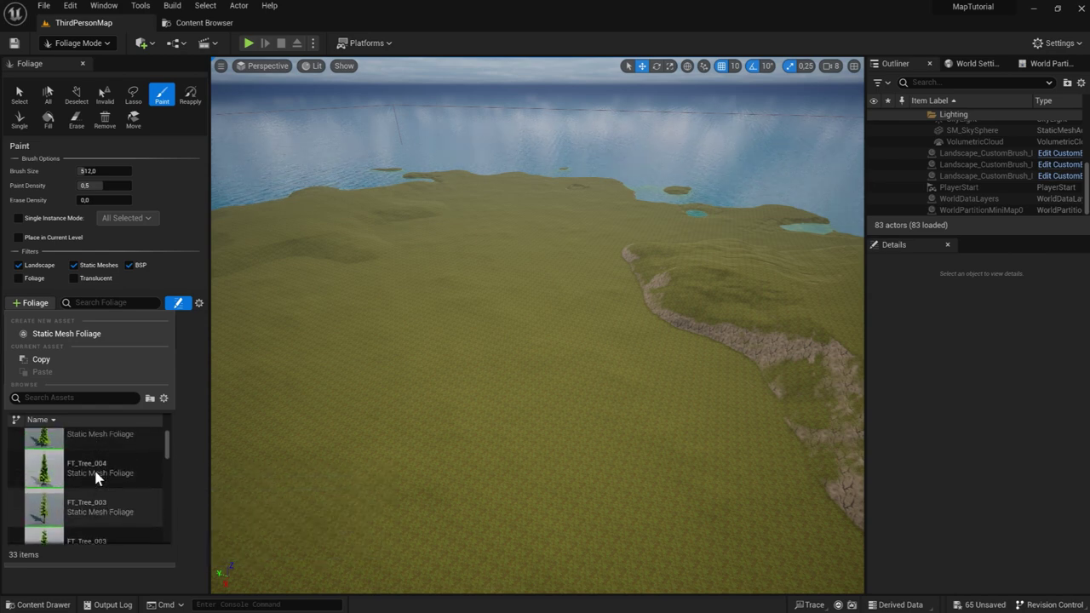
pyautogui.scroll(-1, 93, 468)
pyautogui.scroll(-1, 94, 469)
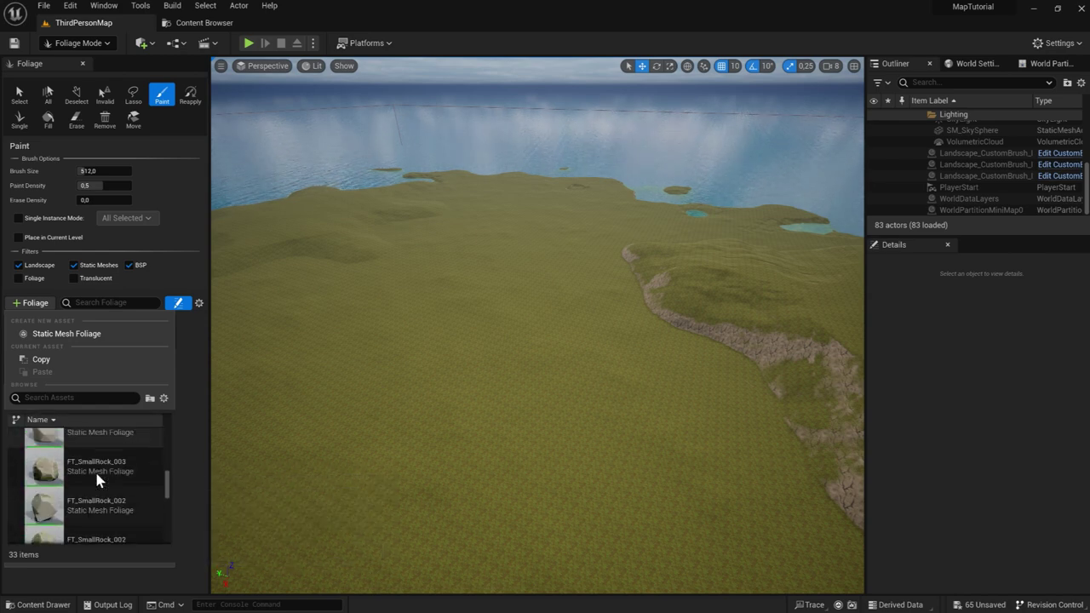
pyautogui.scroll(-3, 97, 474)
pyautogui.scroll(-1, 96, 480)
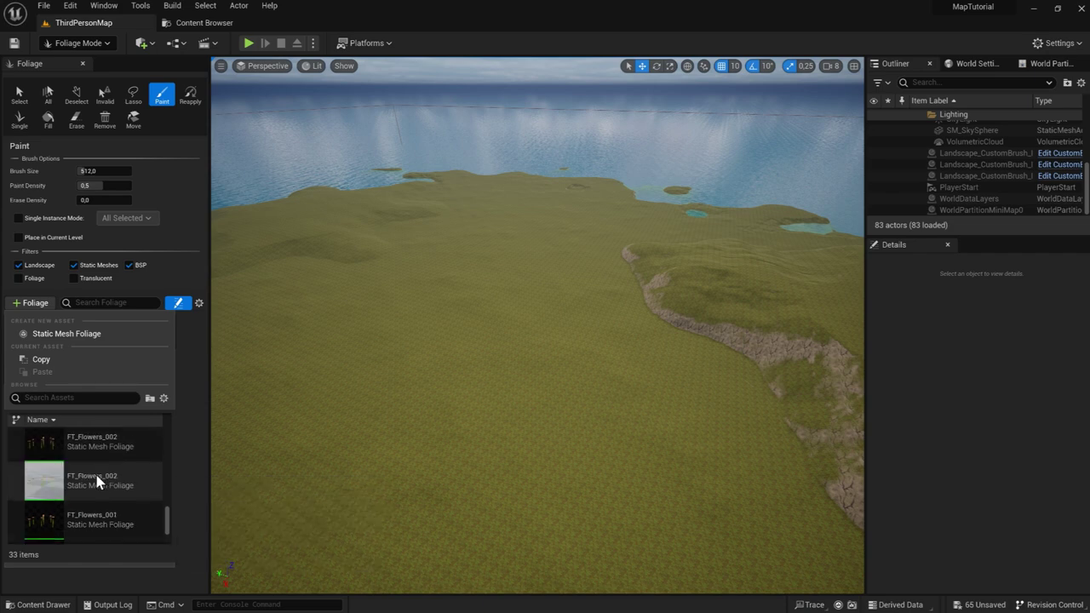
pyautogui.scroll(-1, 97, 479)
pyautogui.click(97, 494)
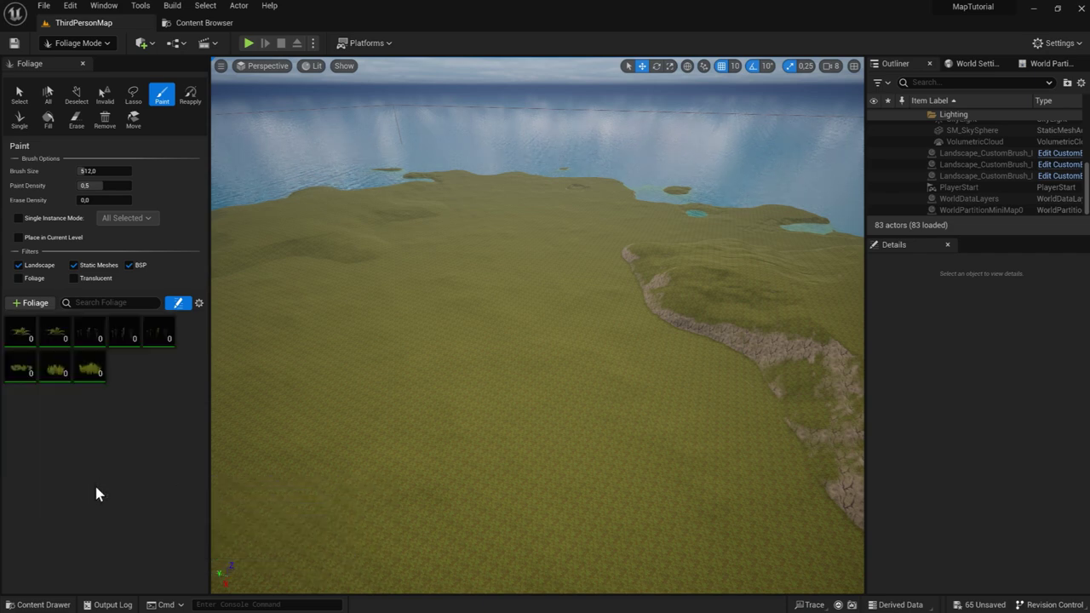
pyautogui.click(34, 303)
pyautogui.scroll(2, 89, 501)
pyautogui.scroll(1, 90, 498)
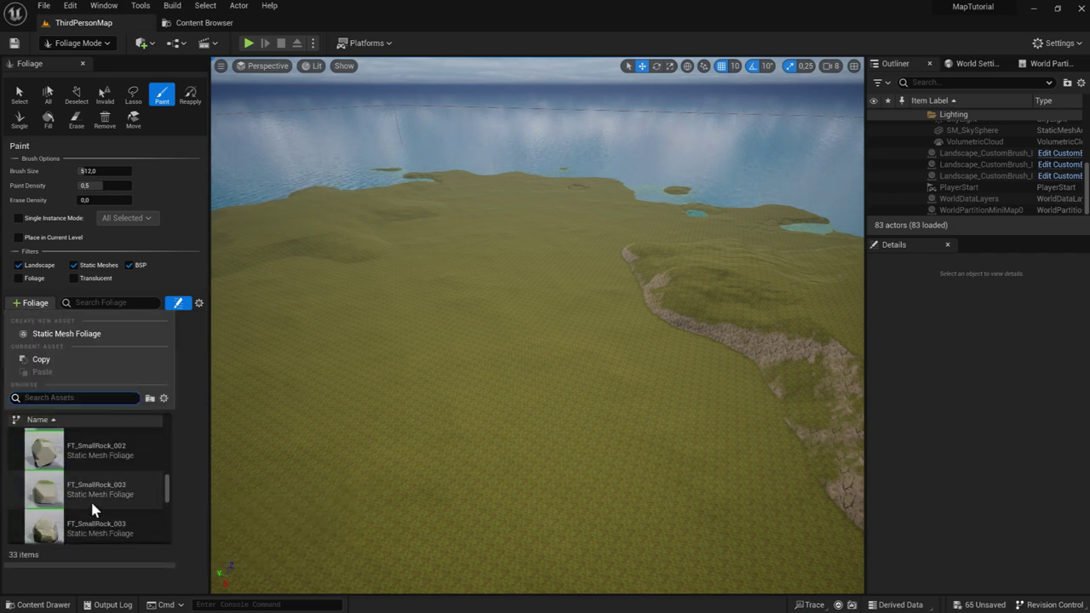
pyautogui.scroll(-2, 92, 509)
pyautogui.scroll(-2, 92, 511)
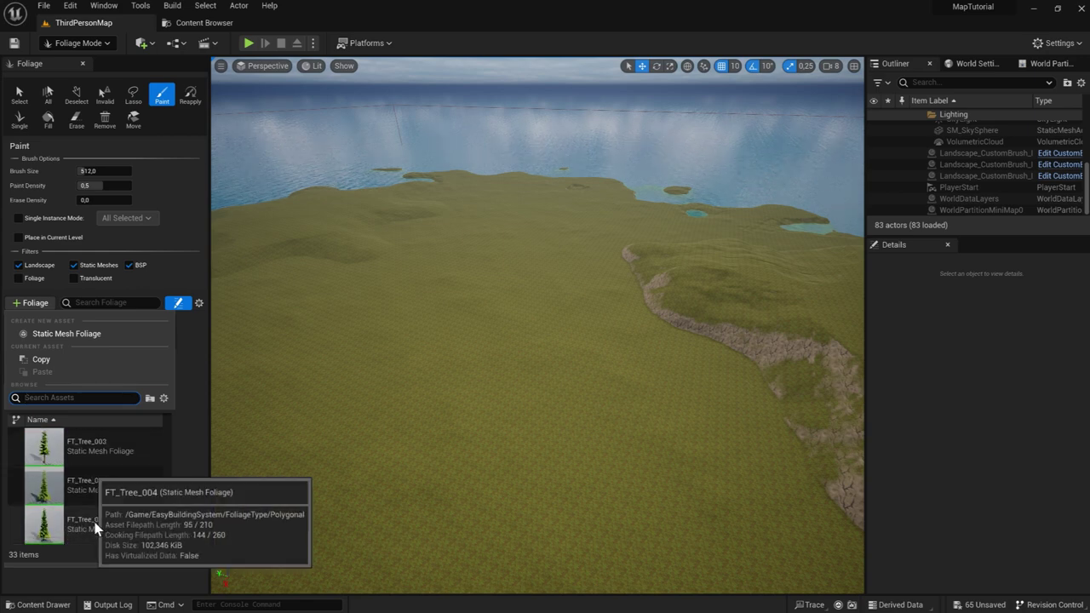
pyautogui.scroll(2, 94, 522)
pyautogui.scroll(1, 95, 522)
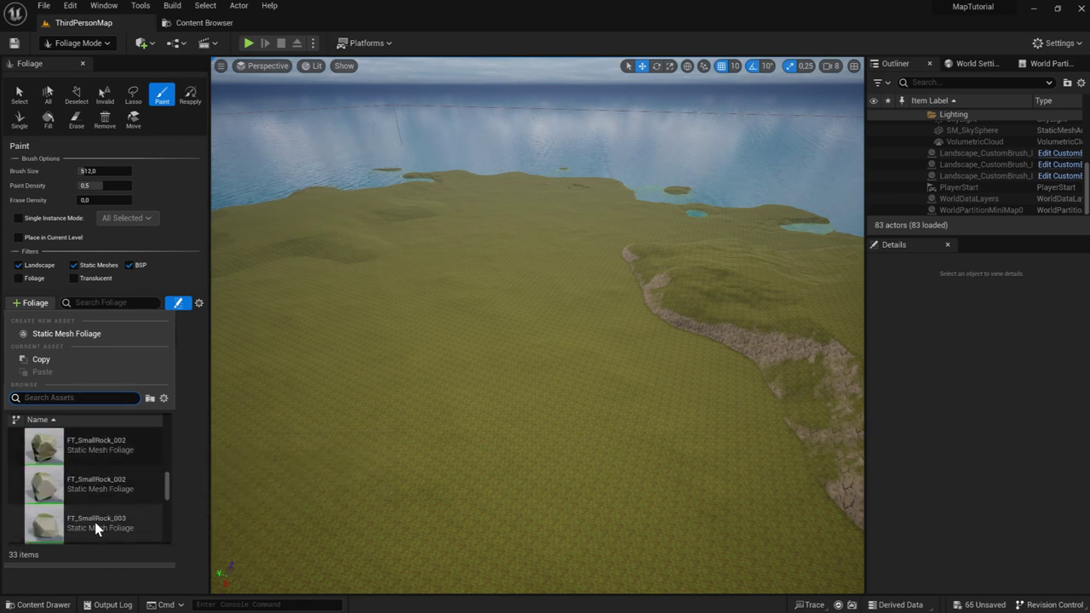
pyautogui.scroll(1, 94, 522)
pyautogui.scroll(1, 94, 522)
pyautogui.scroll(1, 95, 523)
pyautogui.scroll(1, 94, 525)
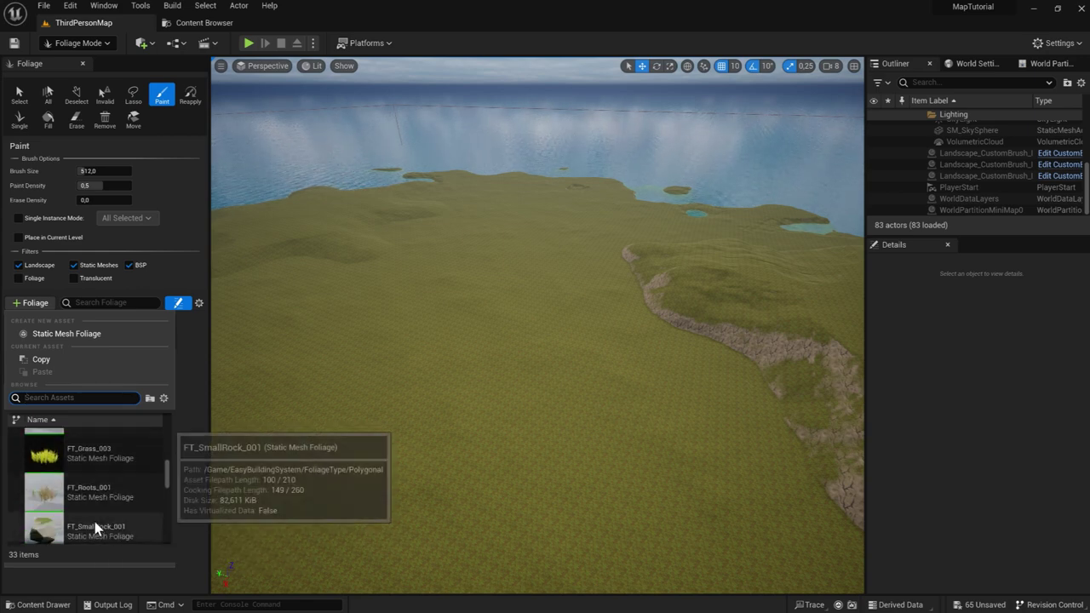
pyautogui.click(96, 460)
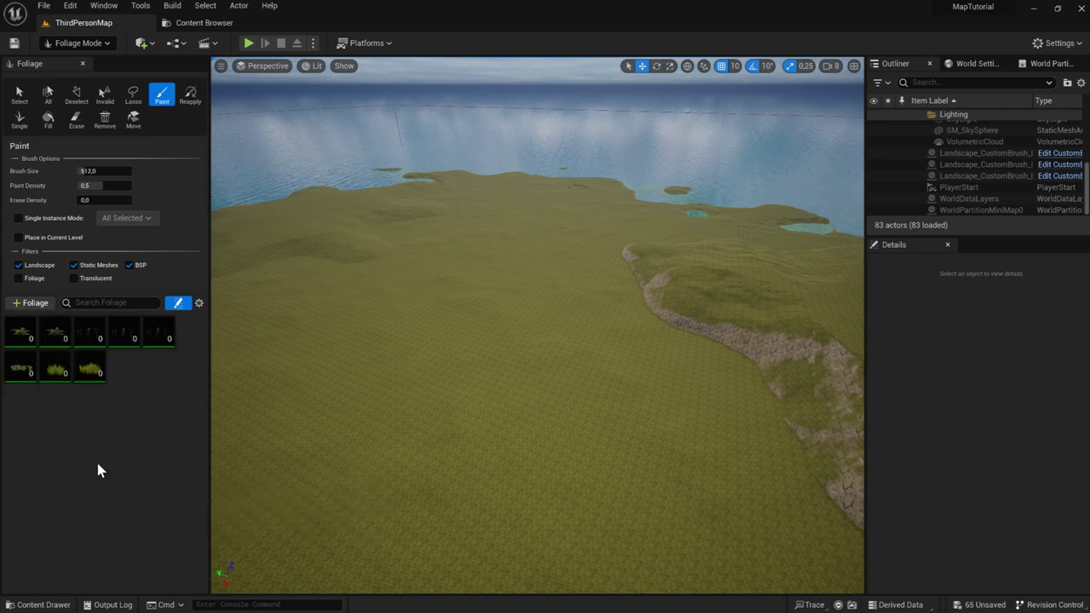
# Step: Add FT_Roots_001 as the ninth foliage type in the palette
pyautogui.click(48, 306)
pyautogui.scroll(-2, 100, 486)
pyautogui.scroll(-2, 100, 486)
pyautogui.scroll(-1, 100, 500)
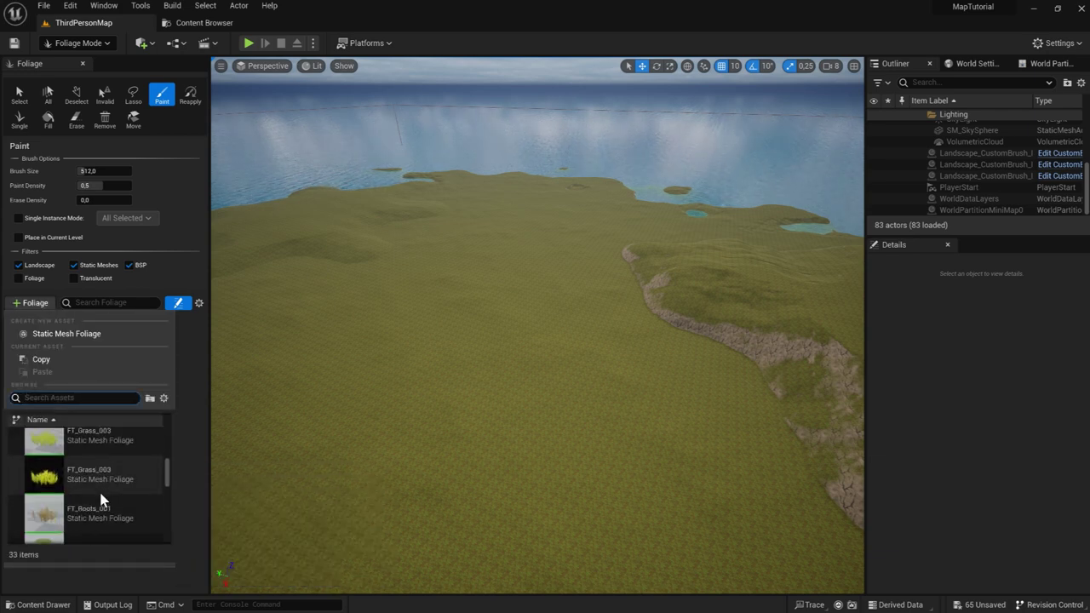
pyautogui.click(100, 464)
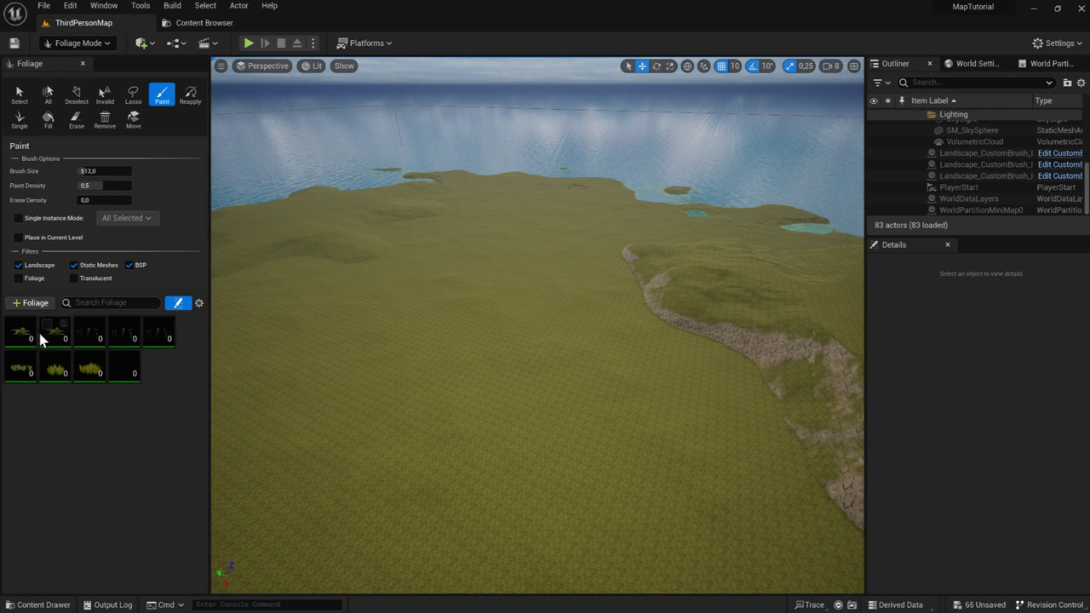
# Step: Look through the foliage asset list again and close it without adding anything
pyautogui.click(35, 306)
pyautogui.scroll(-2, 128, 502)
pyautogui.scroll(-2, 116, 514)
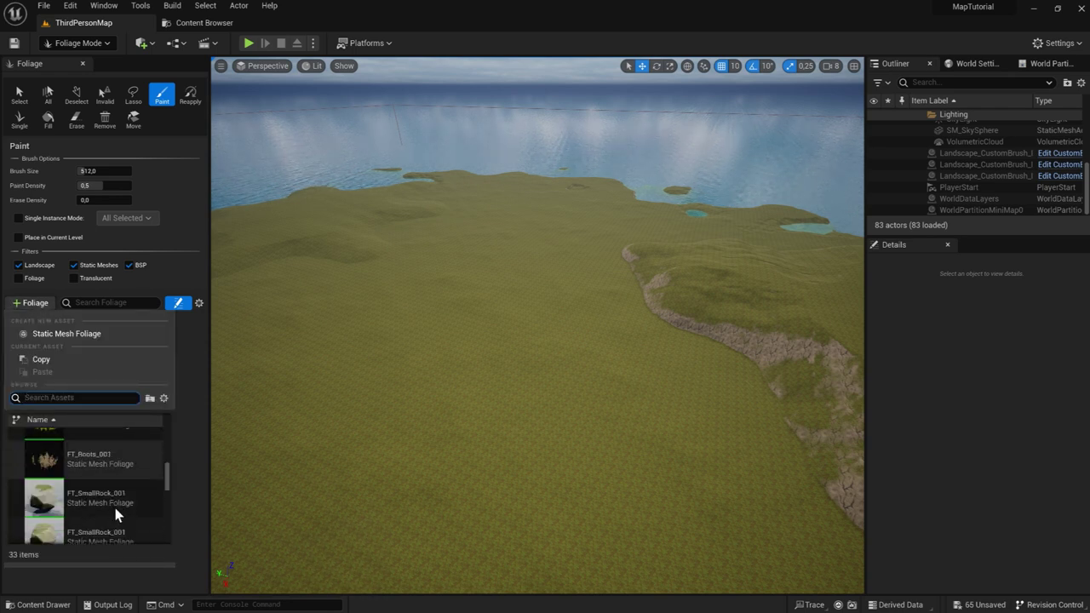
pyautogui.scroll(-1, 113, 514)
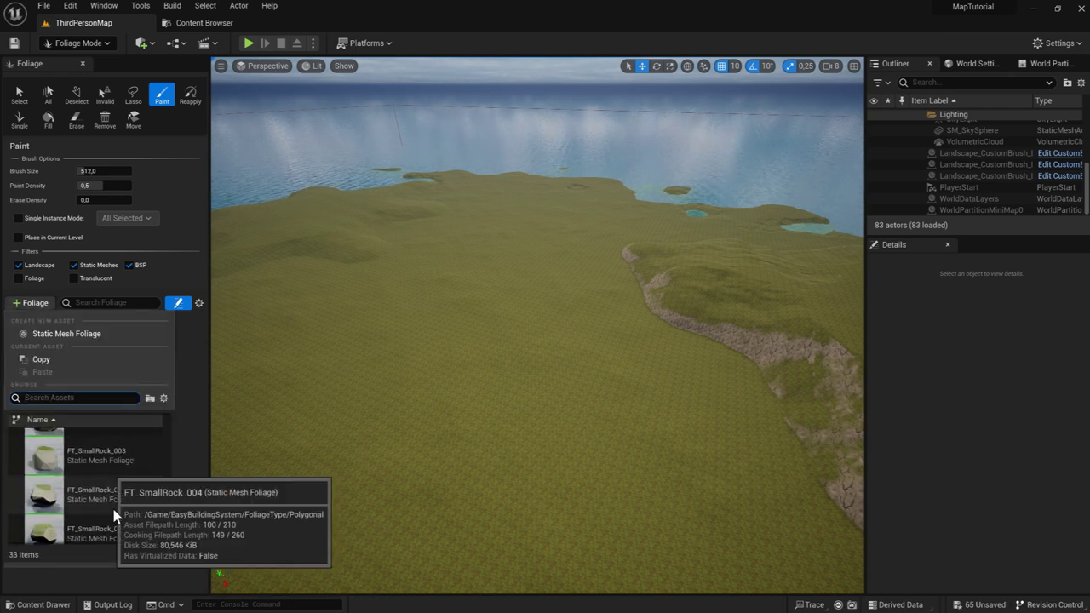
pyautogui.scroll(2, 114, 514)
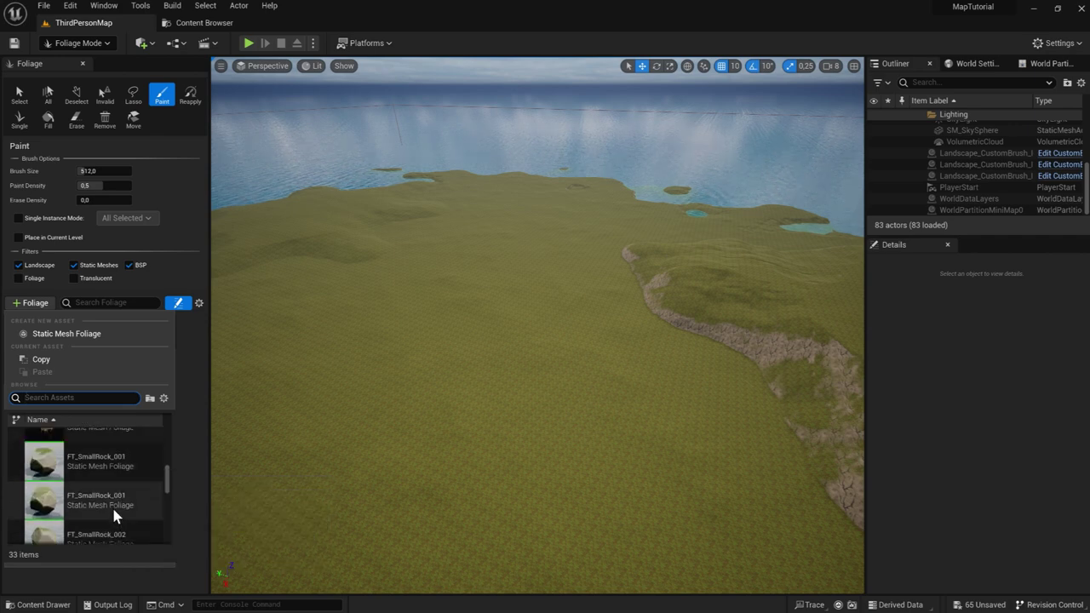
pyautogui.scroll(1, 113, 515)
pyautogui.scroll(2, 113, 516)
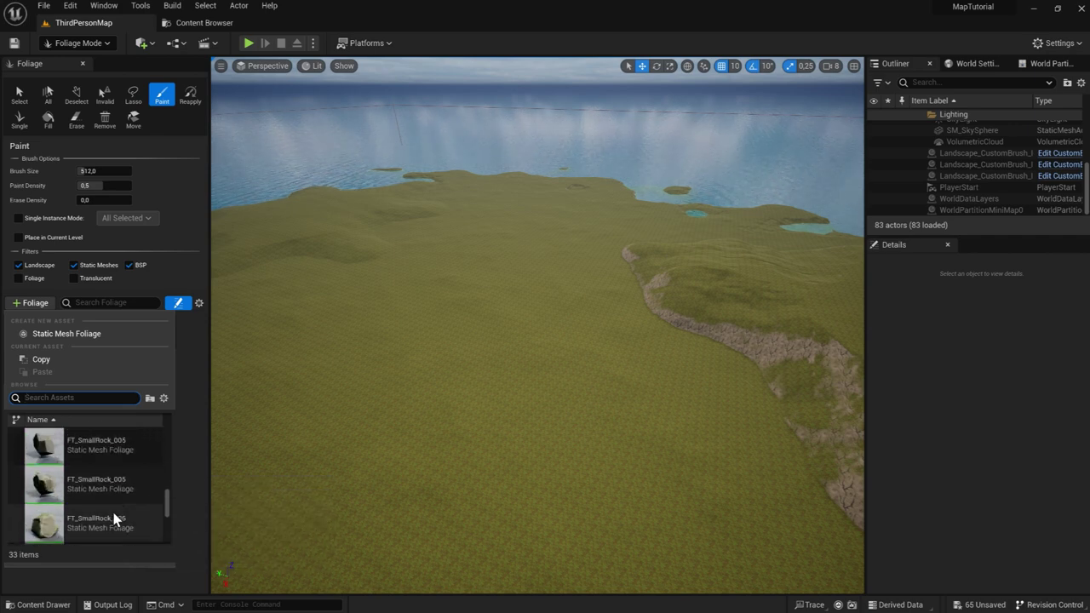
pyautogui.scroll(2, 113, 514)
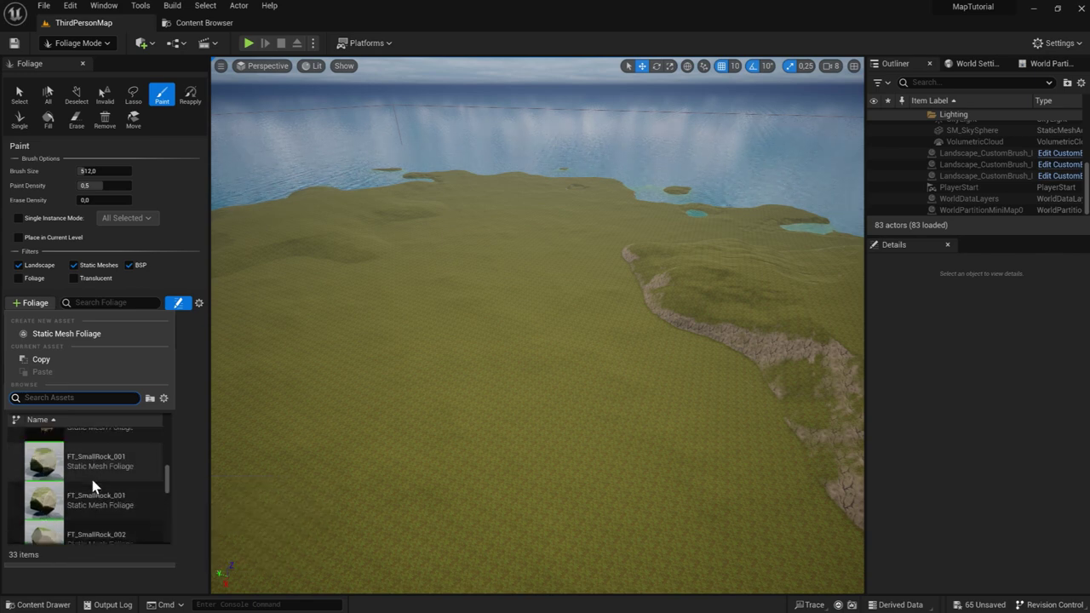
pyautogui.scroll(2, 93, 481)
pyautogui.scroll(1, 84, 516)
pyautogui.scroll(2, 86, 527)
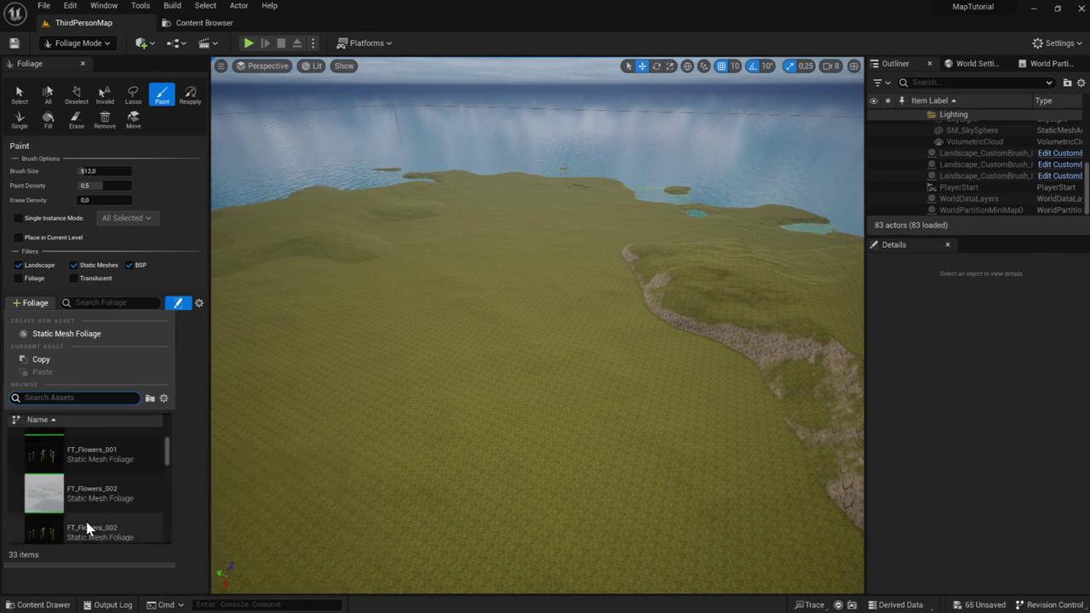
pyautogui.scroll(1, 86, 527)
pyautogui.click(186, 400)
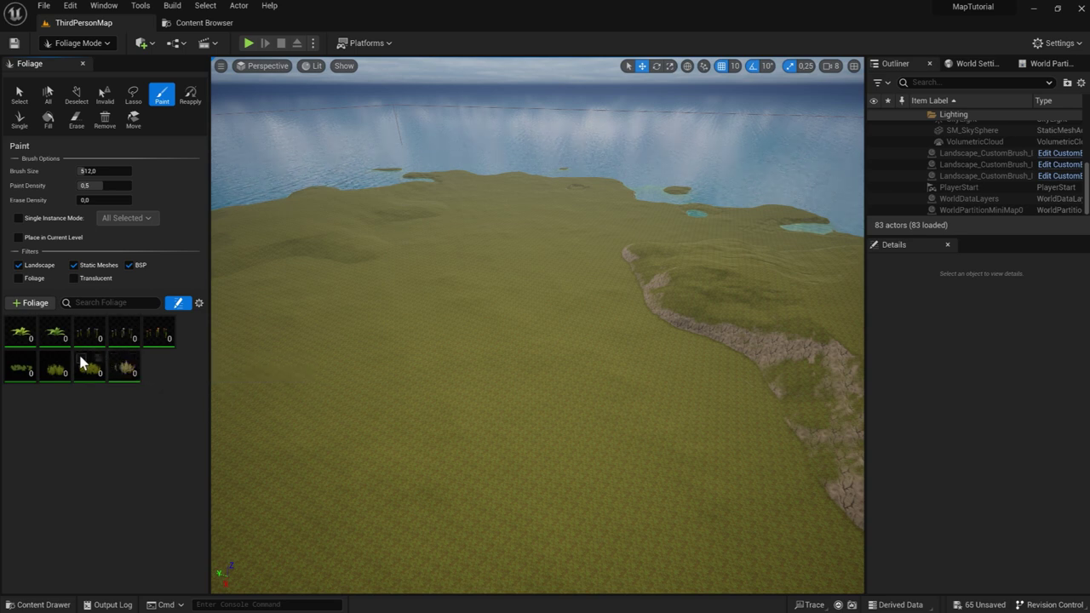
# Step: Review FT_Fern_001's density 15 and scale 0.8–1.3, then the second fern and a flower type
pyautogui.click(23, 346)
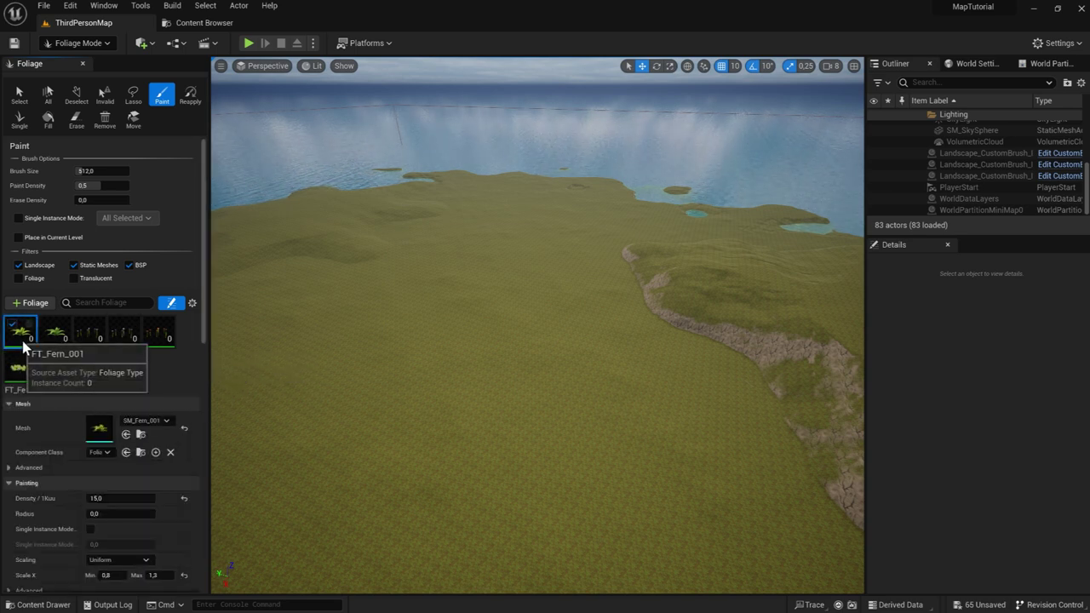
pyautogui.scroll(-2, 58, 370)
pyautogui.scroll(-2, 141, 432)
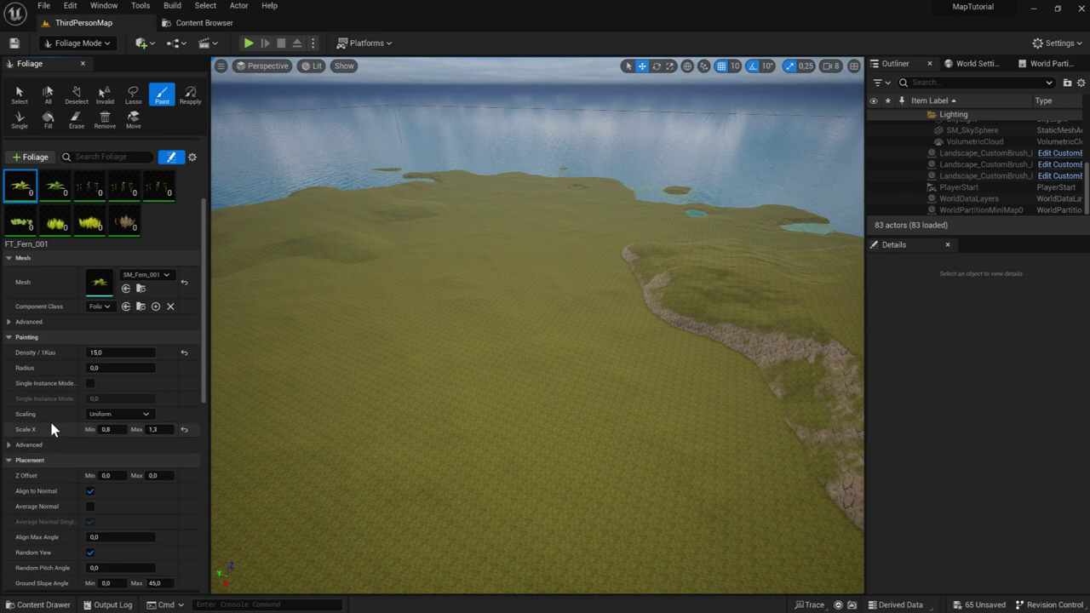
pyautogui.click(53, 191)
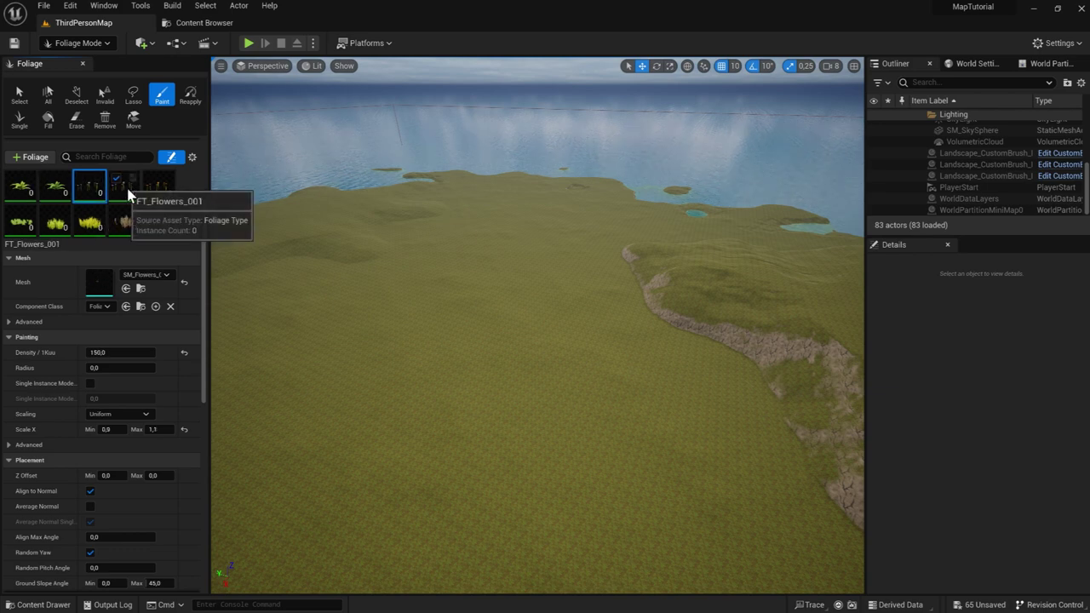
pyautogui.click(156, 197)
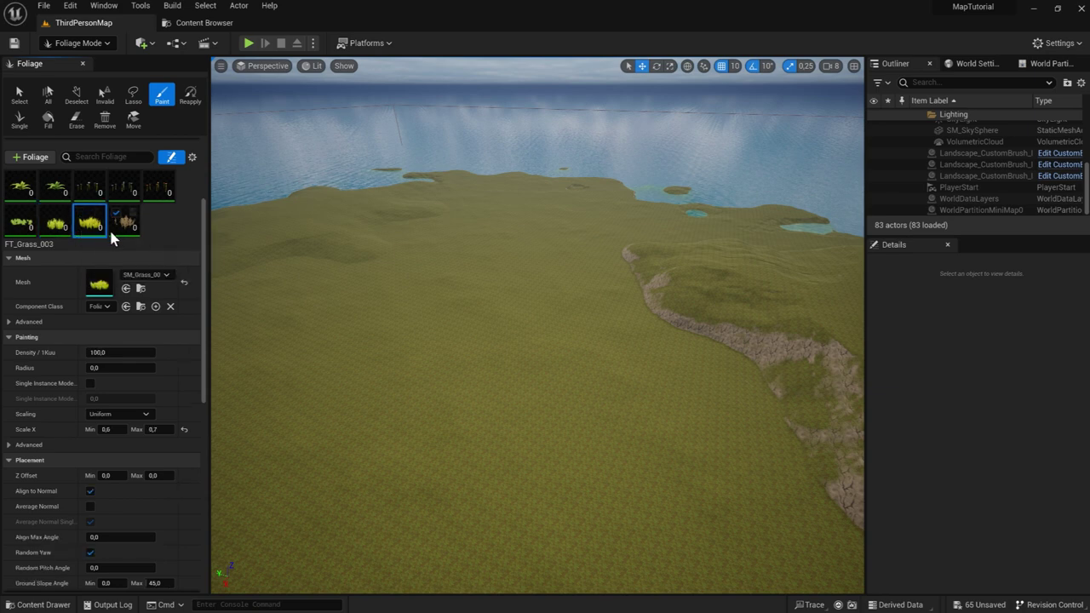
# Step: Set the foliage brush size to 8192 and the paint density to 0,515
pyautogui.scroll(5, 64, 241)
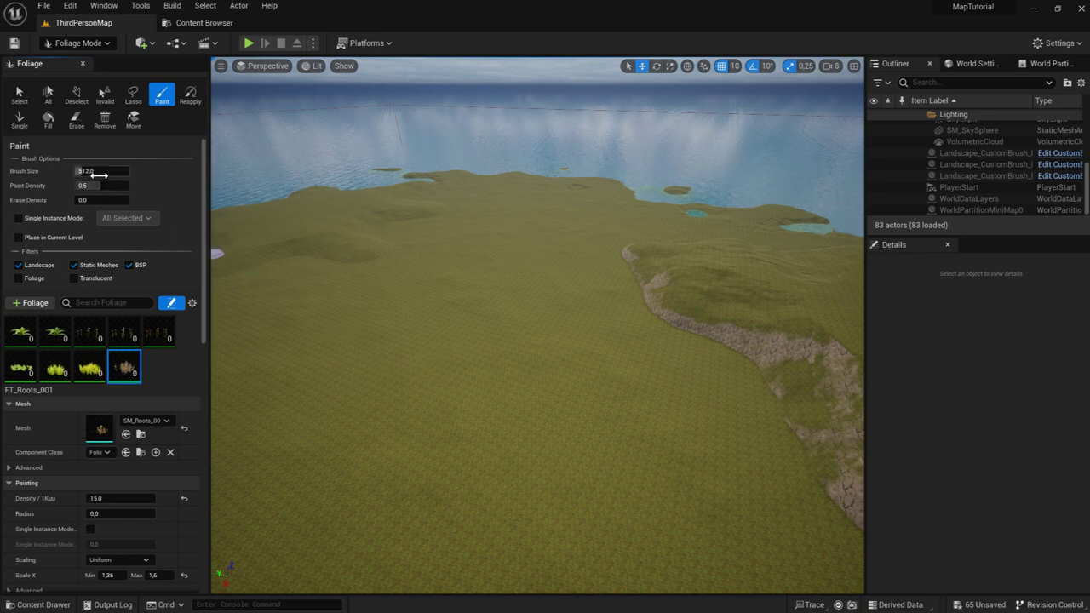
pyautogui.write('8192')
pyautogui.press('Return')
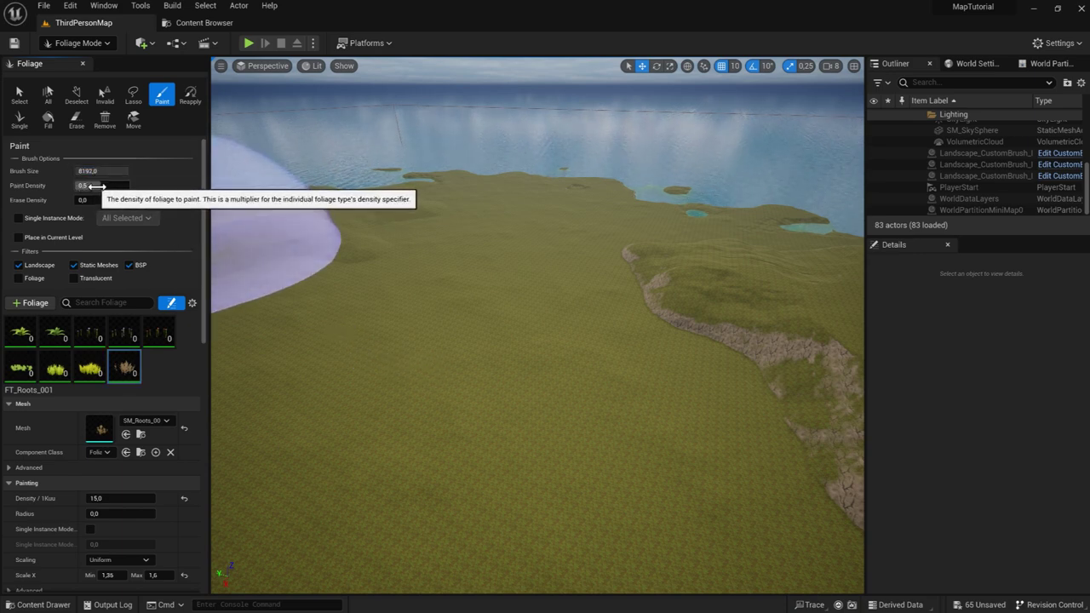
pyautogui.click(96, 186)
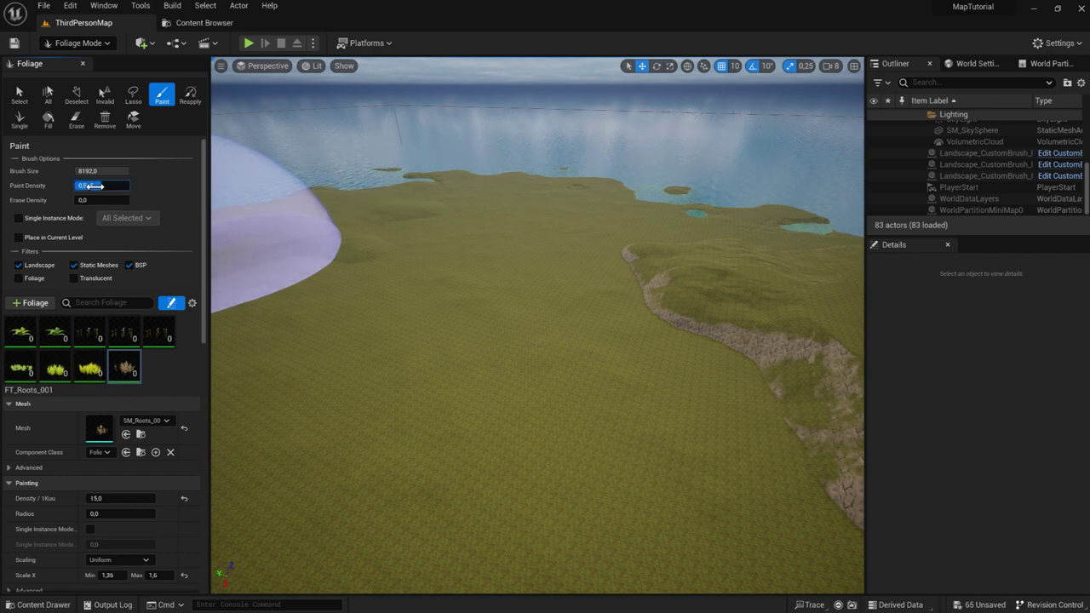
pyautogui.write('0,515')
pyautogui.press('Return')
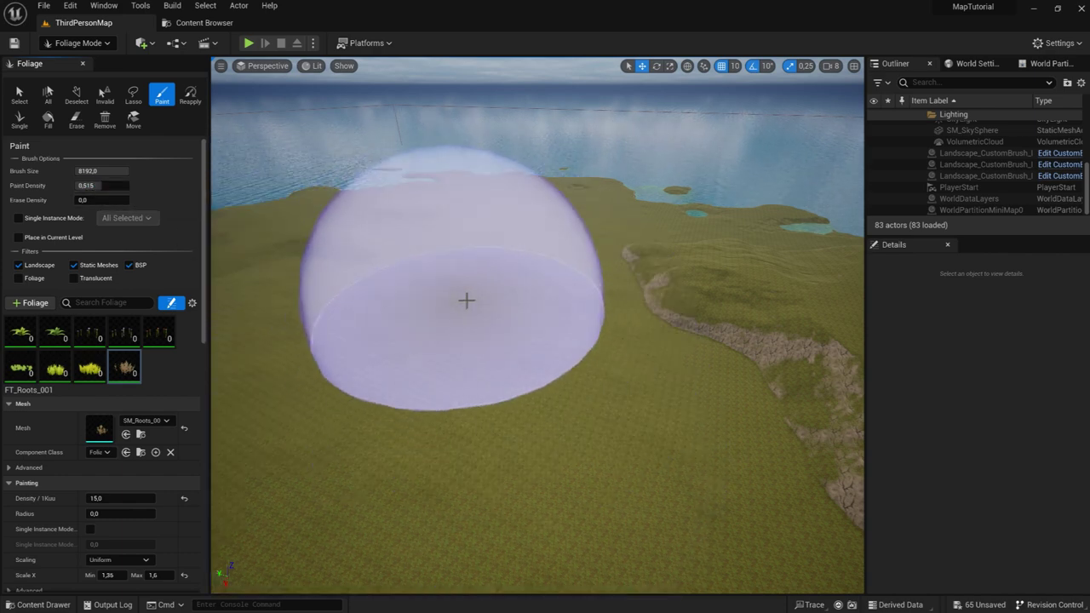
# Step: Paint all nine foliage types over the island, undoing the first pass and repainting from overhead
pyautogui.moveTo(534, 328); pyautogui.dragTo(535, 329, button='right')
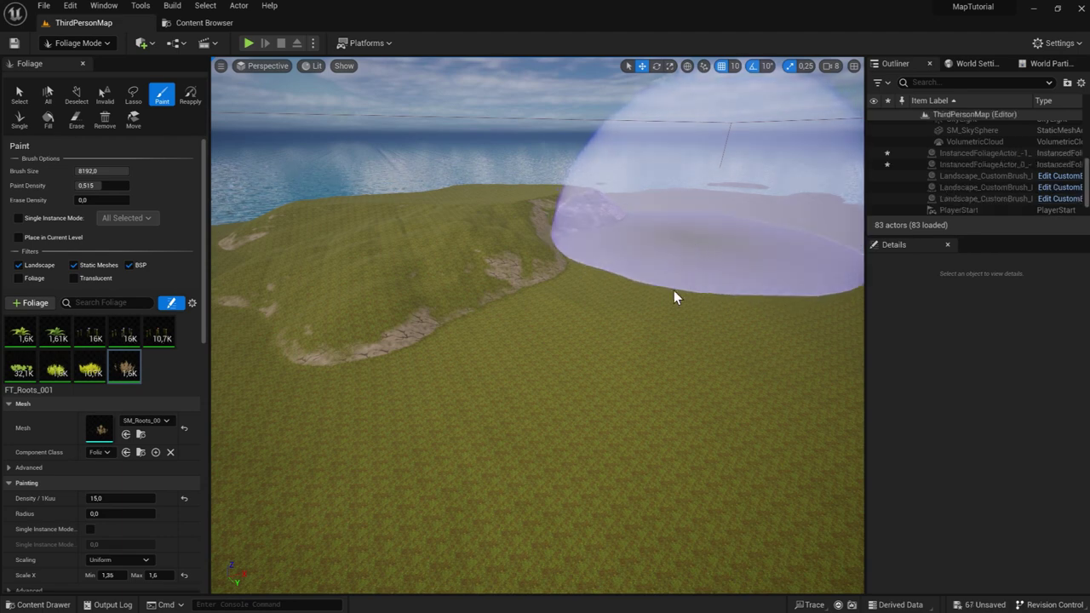
pyautogui.moveTo(673, 292); pyautogui.dragTo(639, 321)
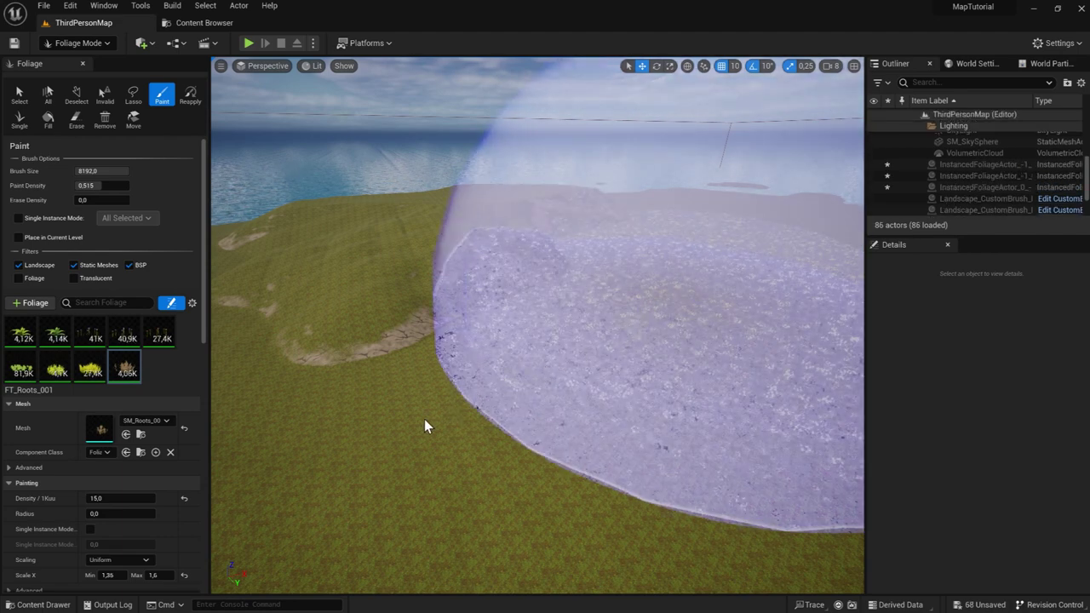
pyautogui.moveTo(424, 426); pyautogui.dragTo(424, 425, button='right')
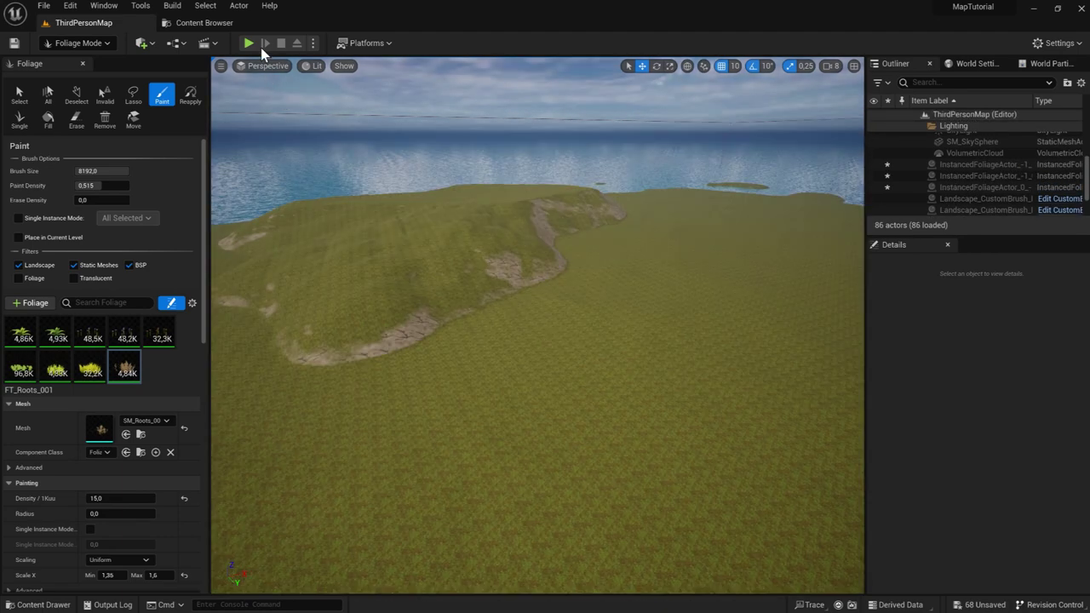
pyautogui.moveTo(547, 351); pyautogui.dragTo(547, 351, button='right')
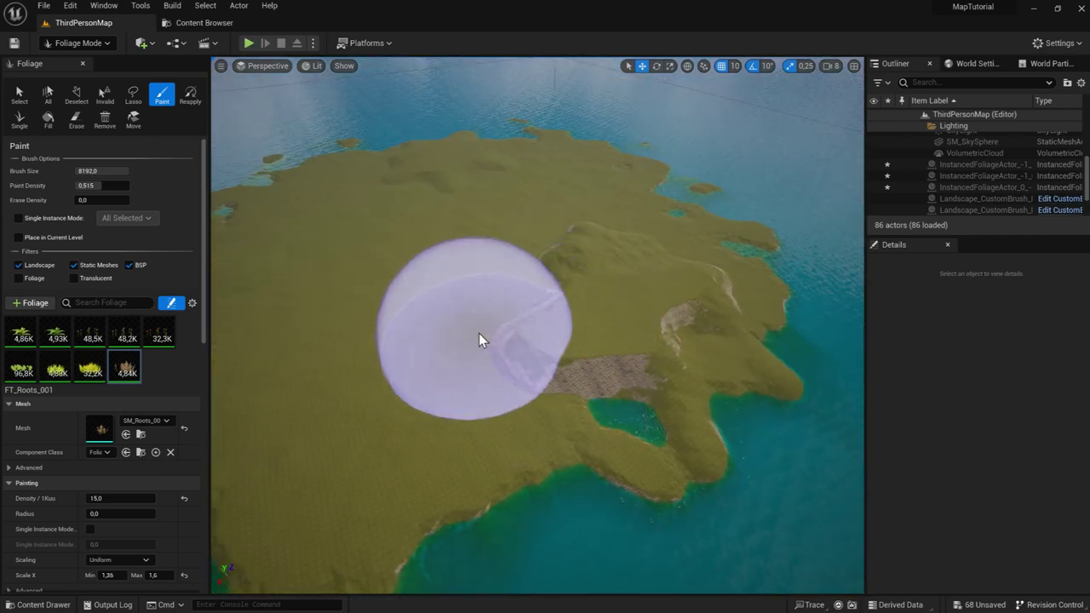
pyautogui.hotkey('ctrl', 'z')
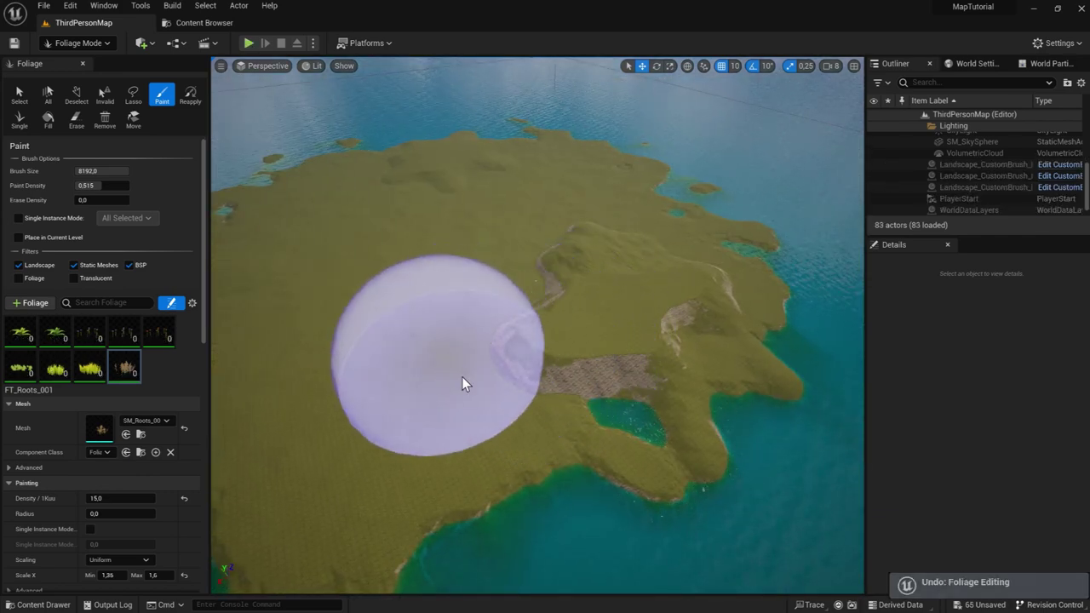
pyautogui.moveTo(468, 388)
pyautogui.mouseDown()
pyautogui.moveTo(488, 439)
pyautogui.moveTo(462, 410)
pyautogui.mouseUp()
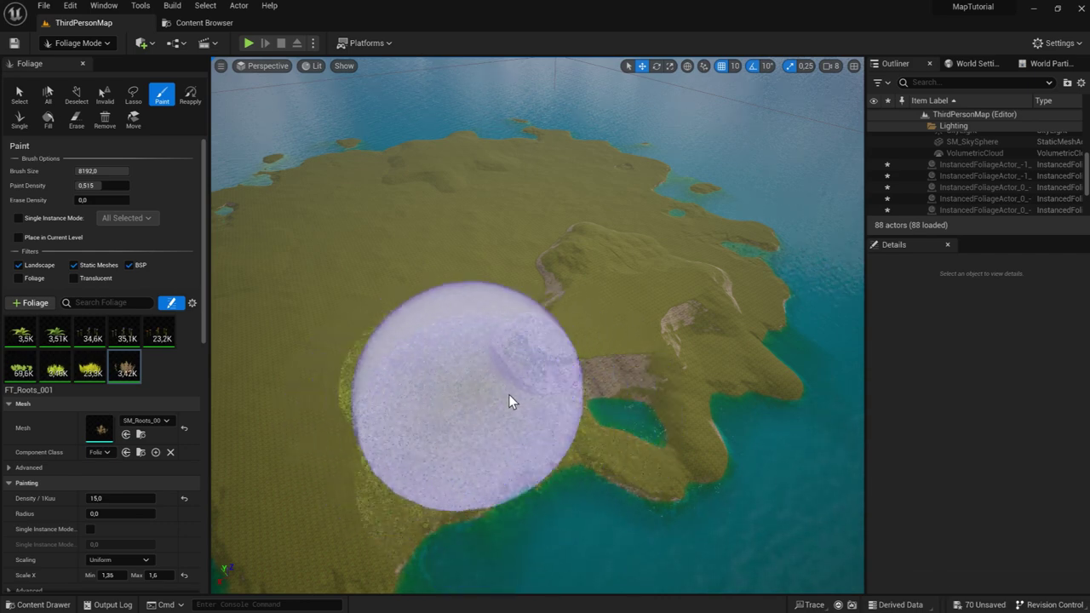
pyautogui.click(247, 47)
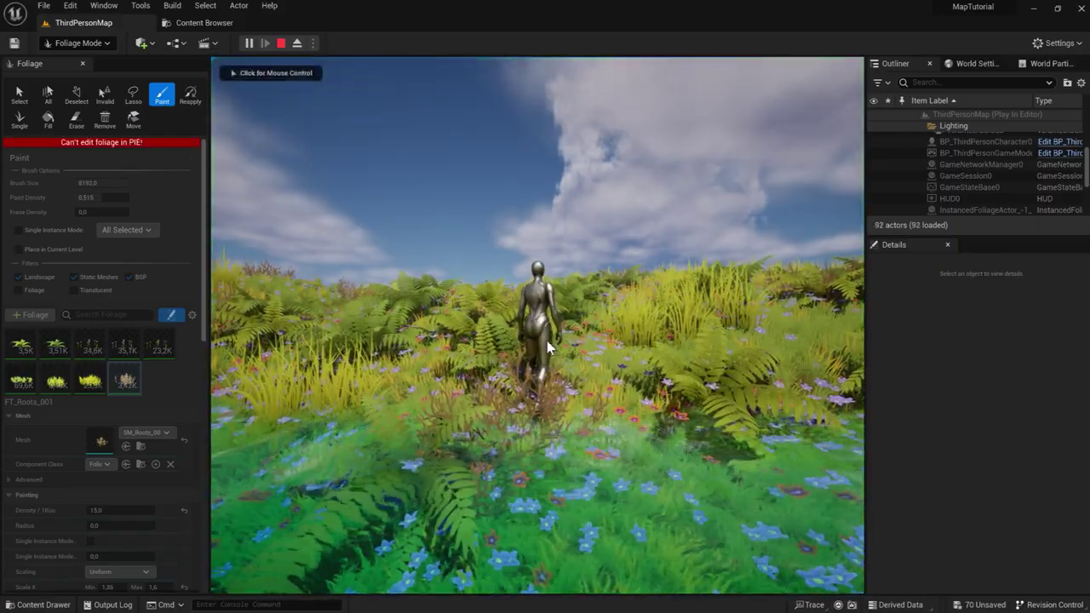
pyautogui.press('w')
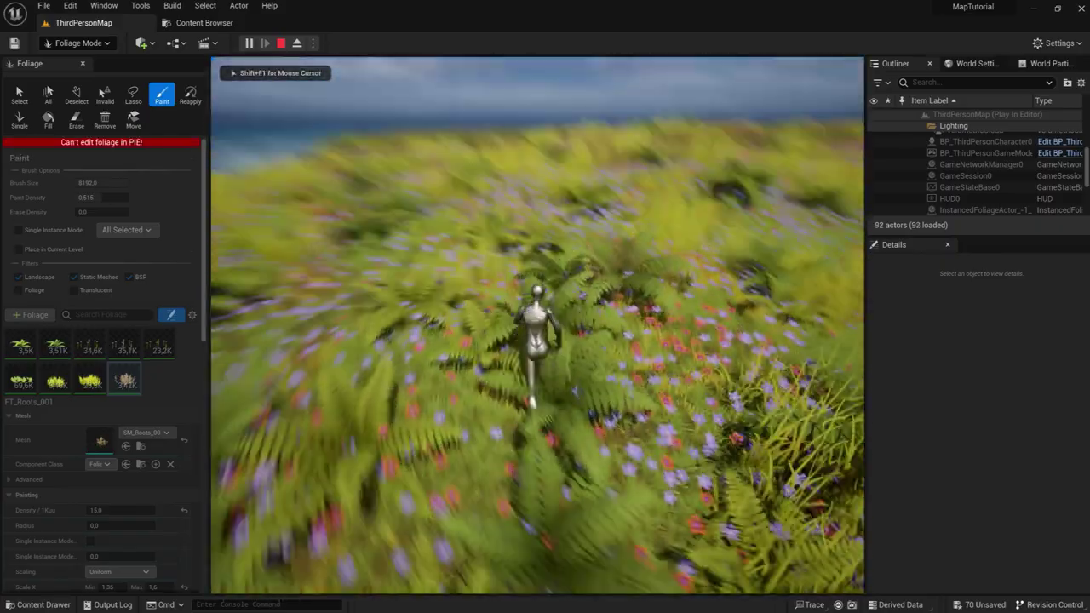
pyautogui.press('w')
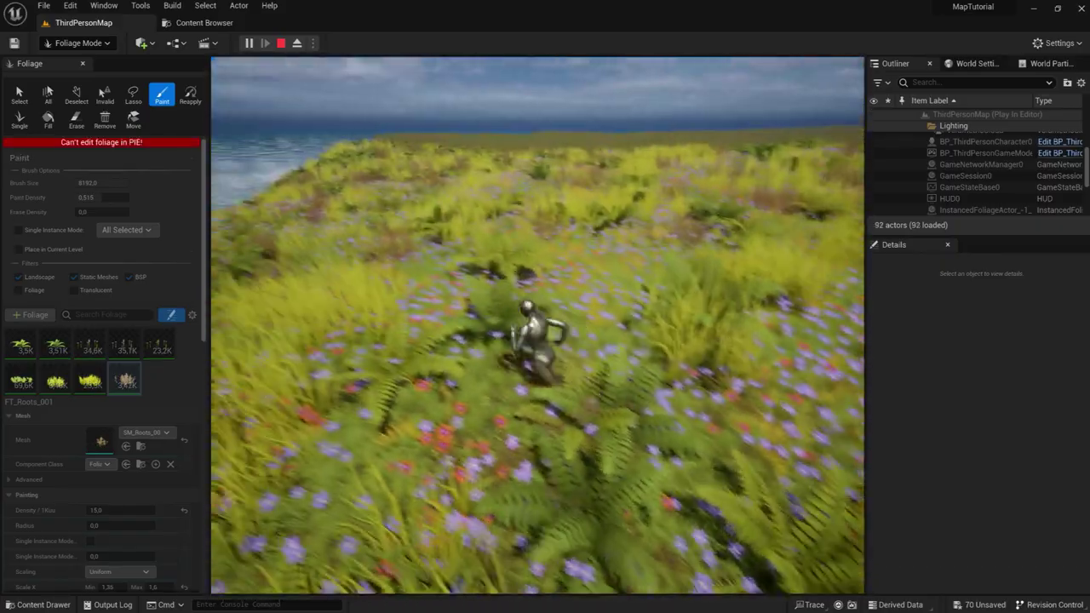
pyautogui.press('w')
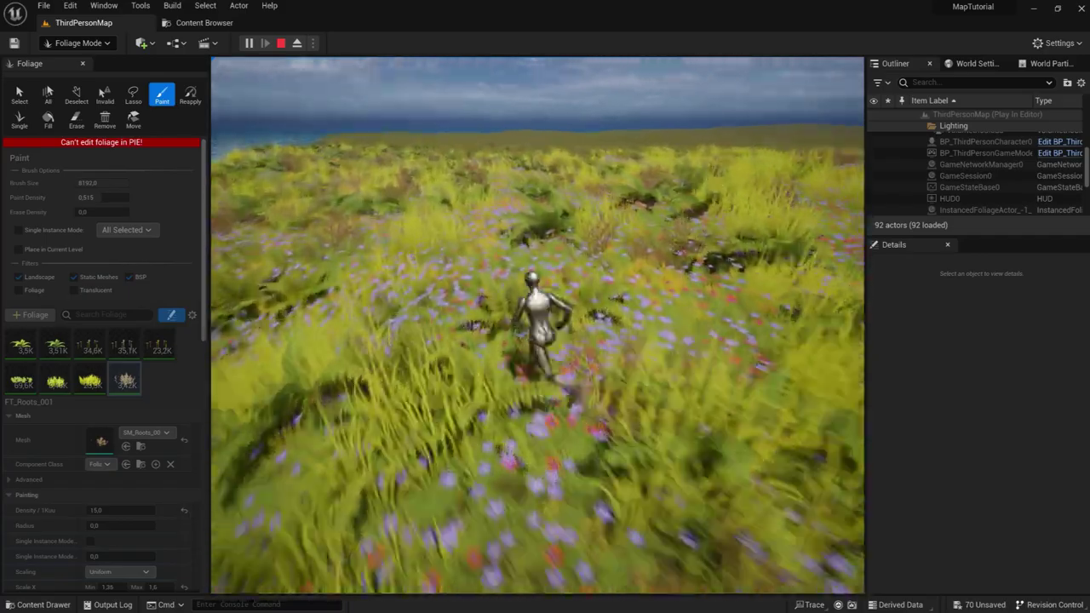
pyautogui.press('w')
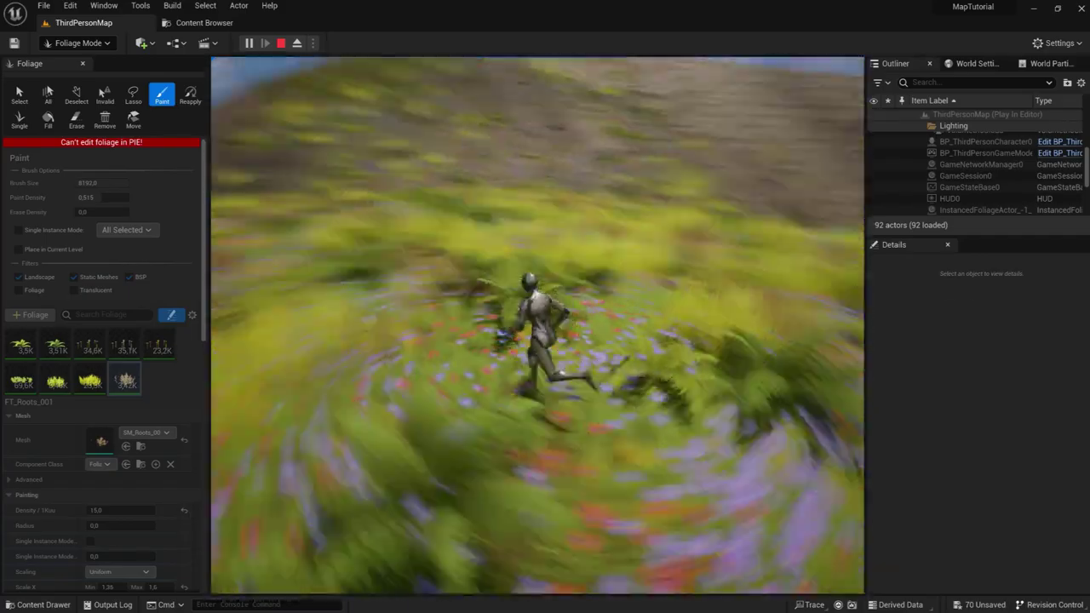
pyautogui.press('w')
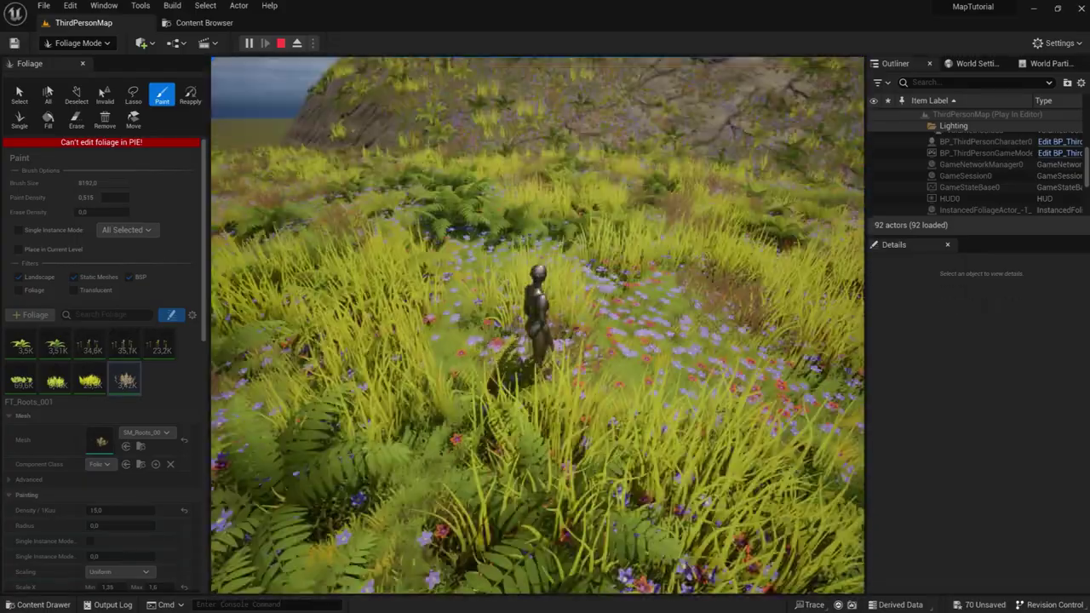
pyautogui.press('F1')
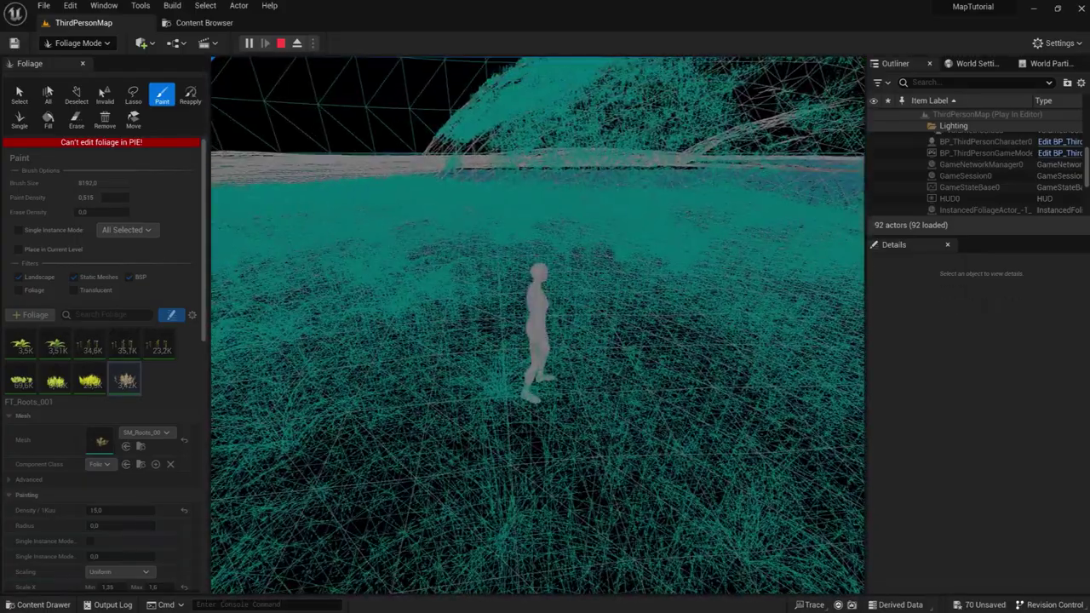
pyautogui.press('F1')
pyautogui.press('Escape')
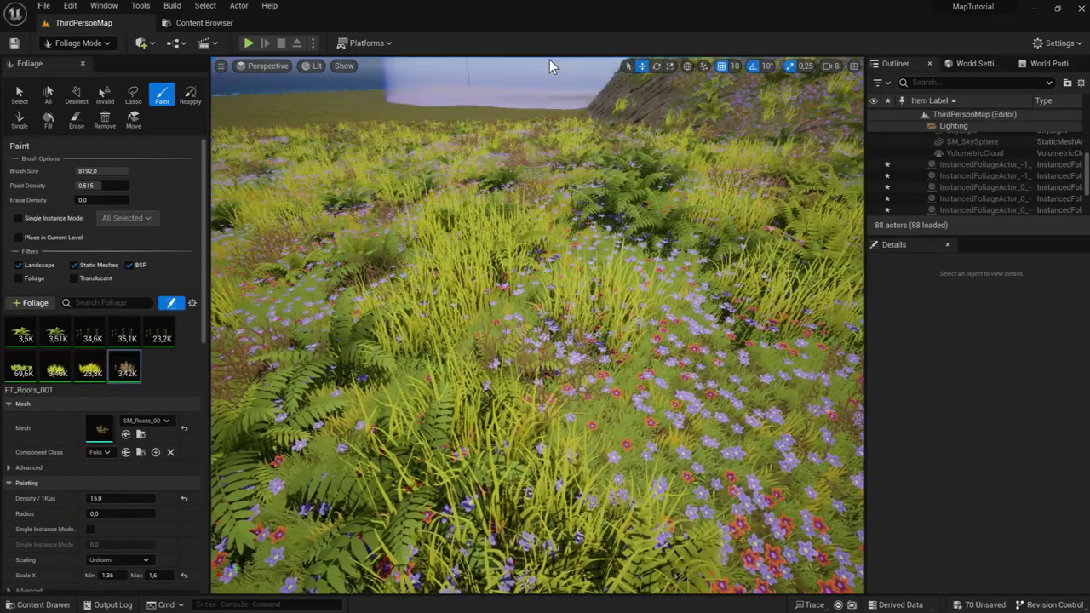
# Step: Undo the dense foliage, repaint the island at paint density 0.19, and start a play test
pyautogui.moveTo(550, 65)
pyautogui.mouseDown()
pyautogui.moveTo(482, 311)
pyautogui.moveTo(483, 417)
pyautogui.mouseUp()
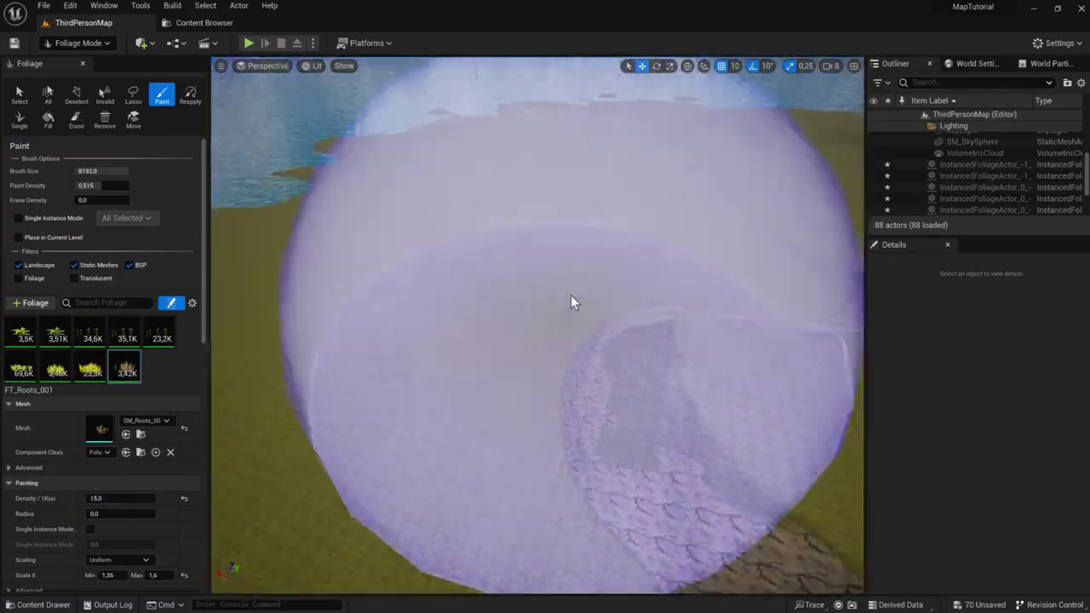
pyautogui.hotkey('ctrl', 'z')
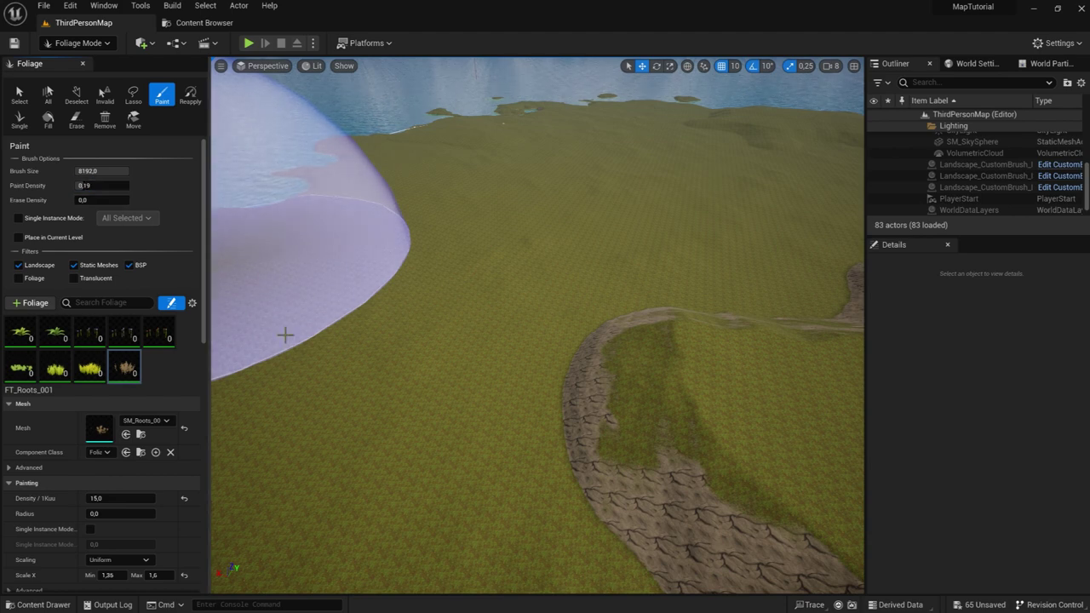
pyautogui.scroll(-3, 574, 346)
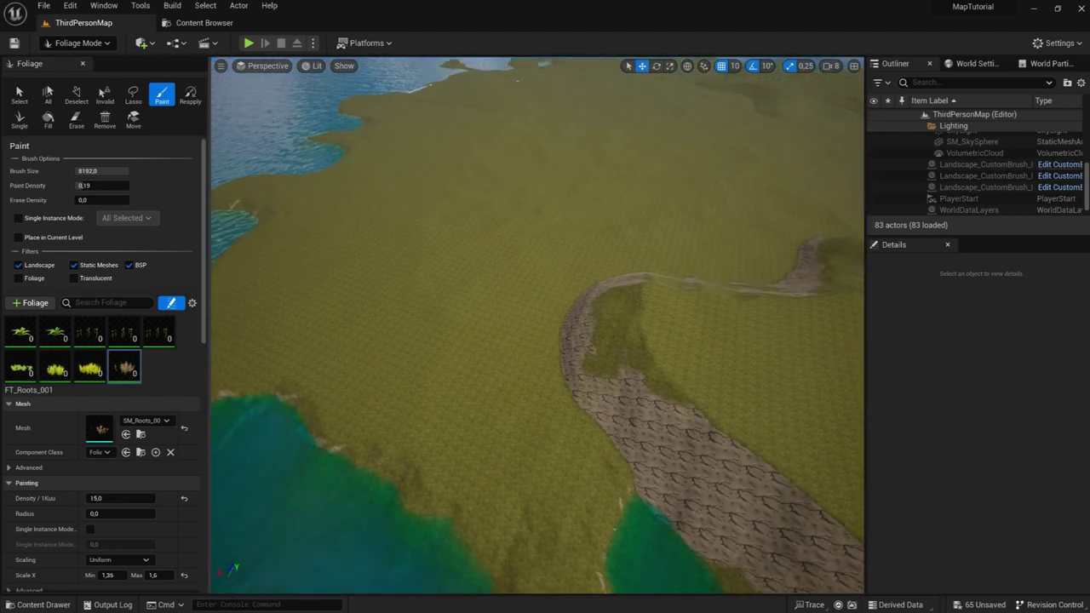
pyautogui.scroll(-2, 537, 363)
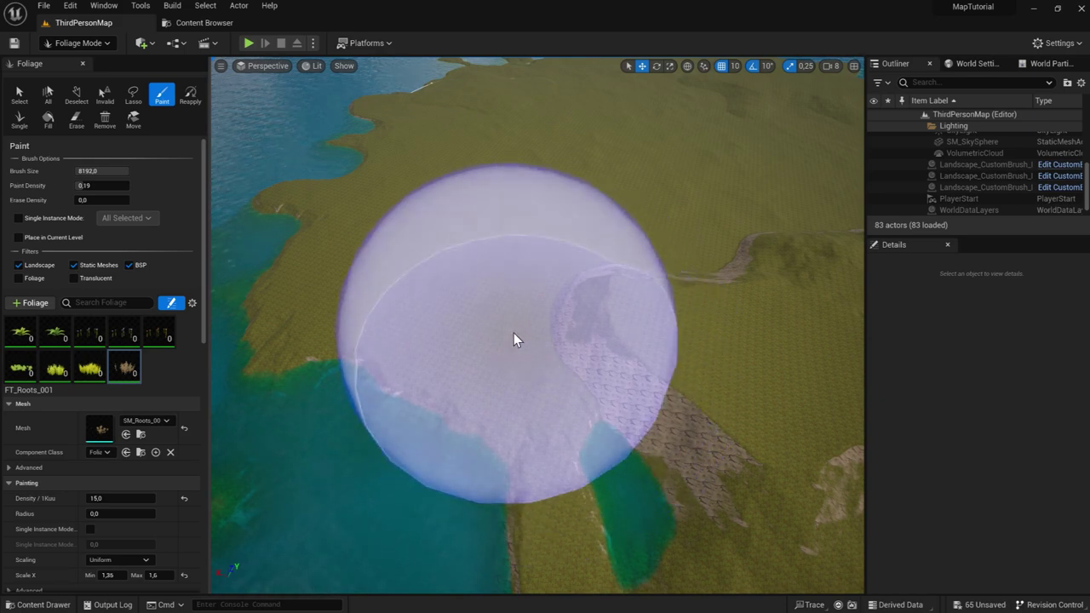
pyautogui.click(513, 333)
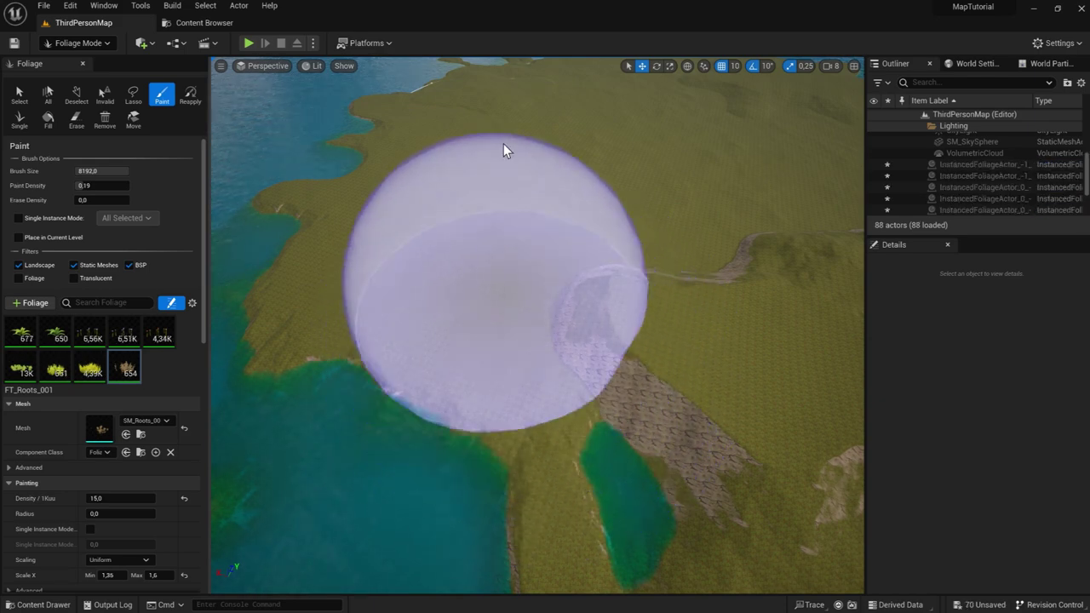
pyautogui.click(248, 44)
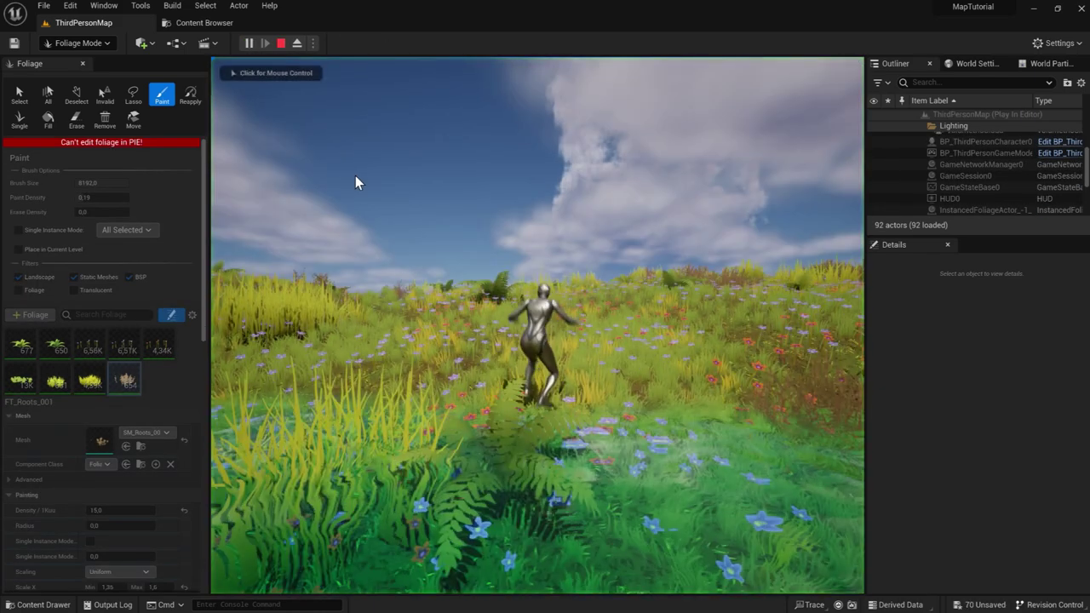
# Step: Run the third-person character across the meadow, past the flowers, and toward the rocky hillside, then stop the play test
pyautogui.click(436, 320)
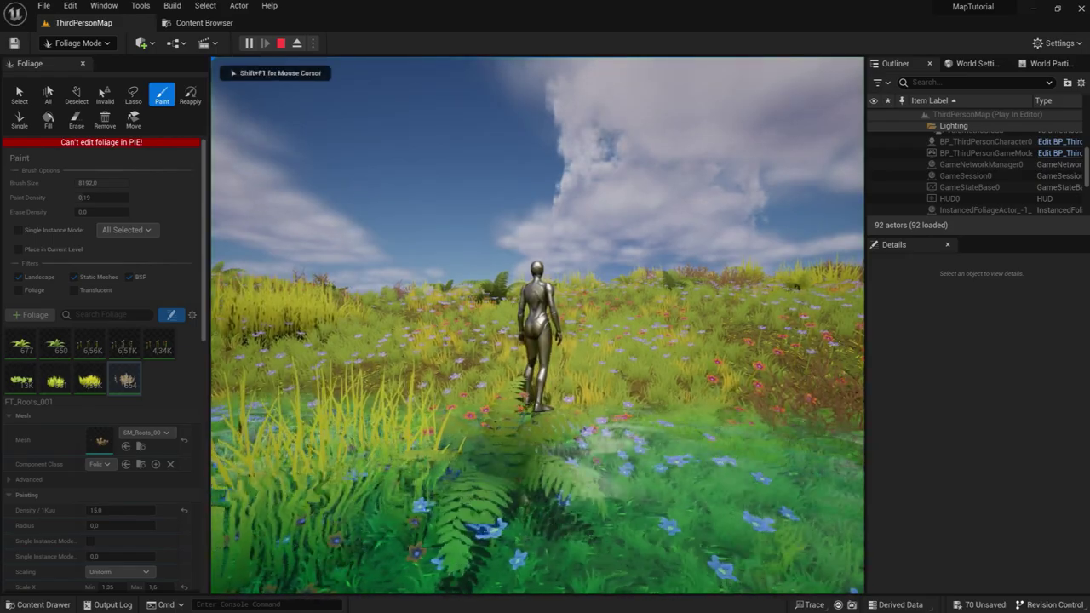
pyautogui.press('w')
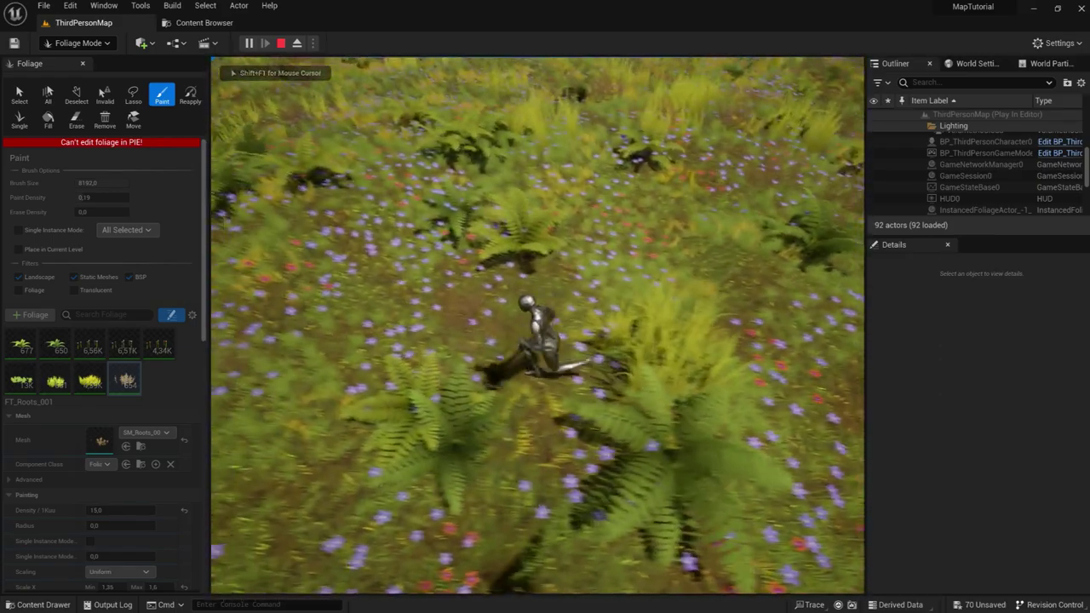
pyautogui.press('w')
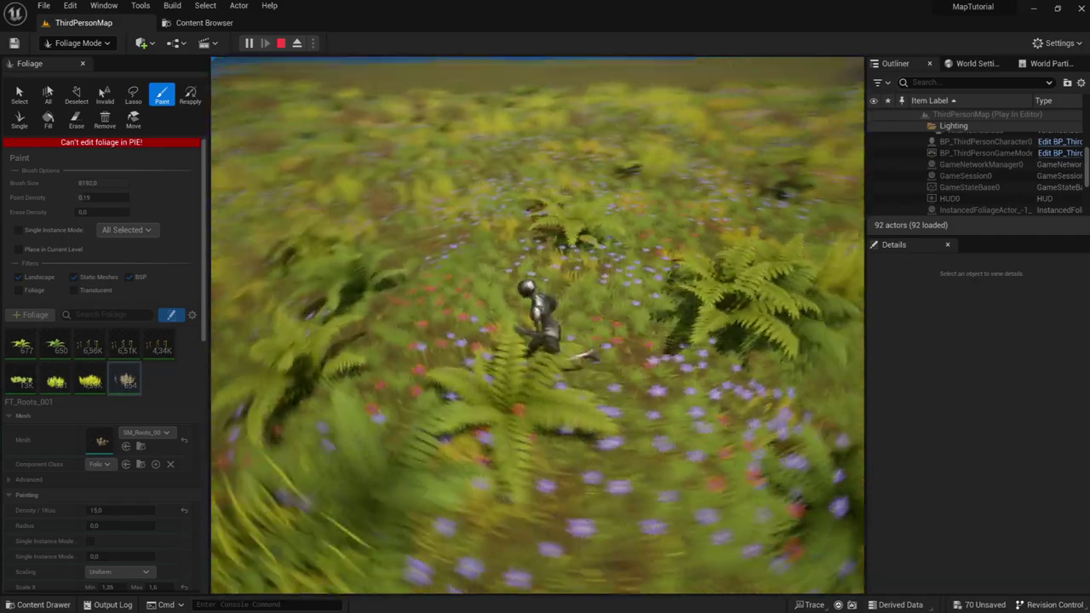
pyautogui.press('w')
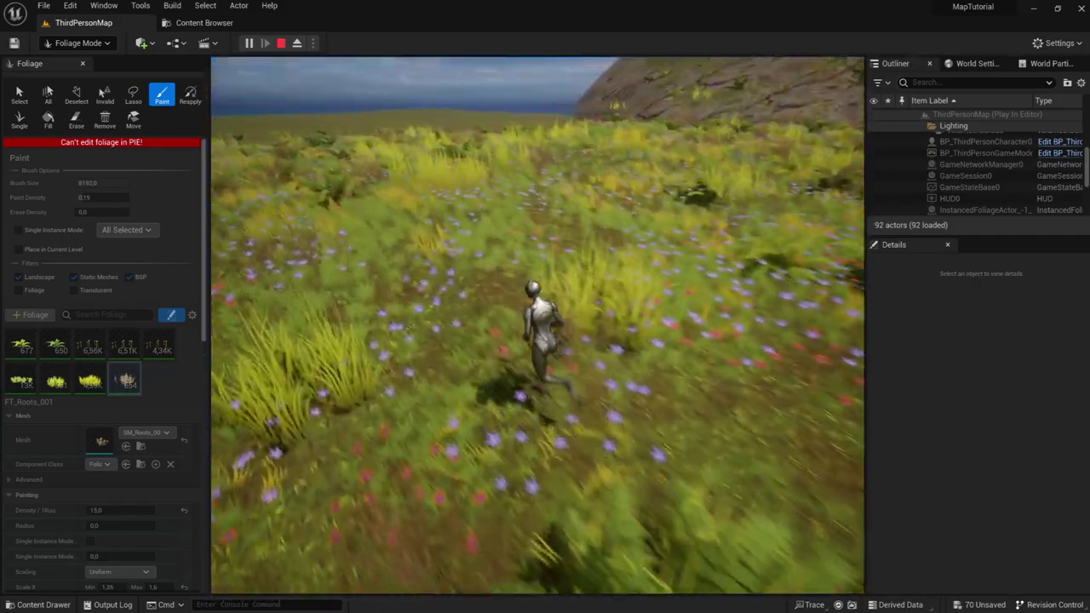
pyautogui.press('w')
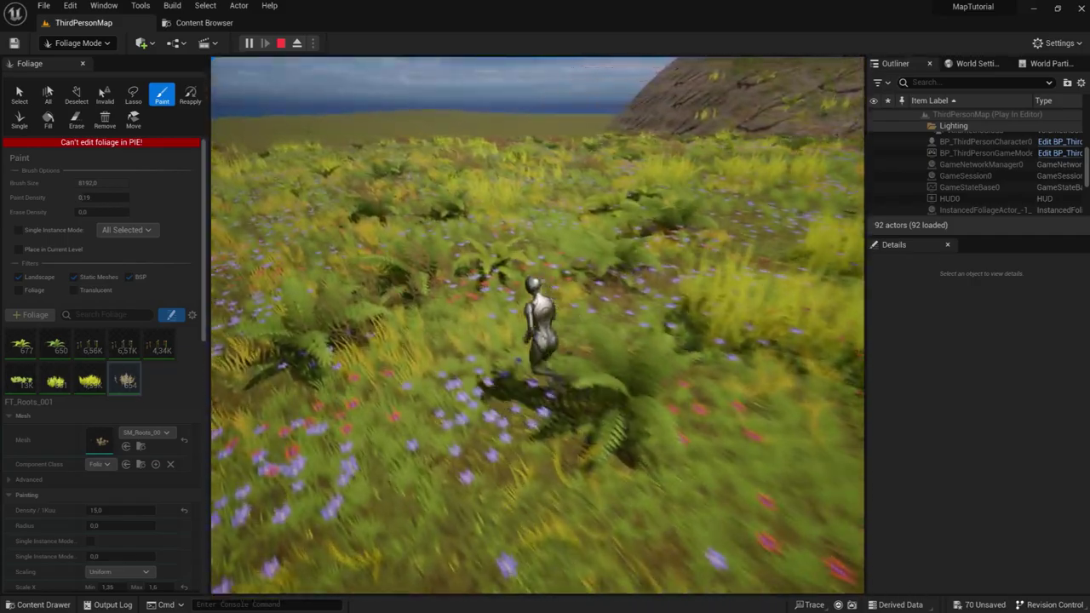
pyautogui.press('w')
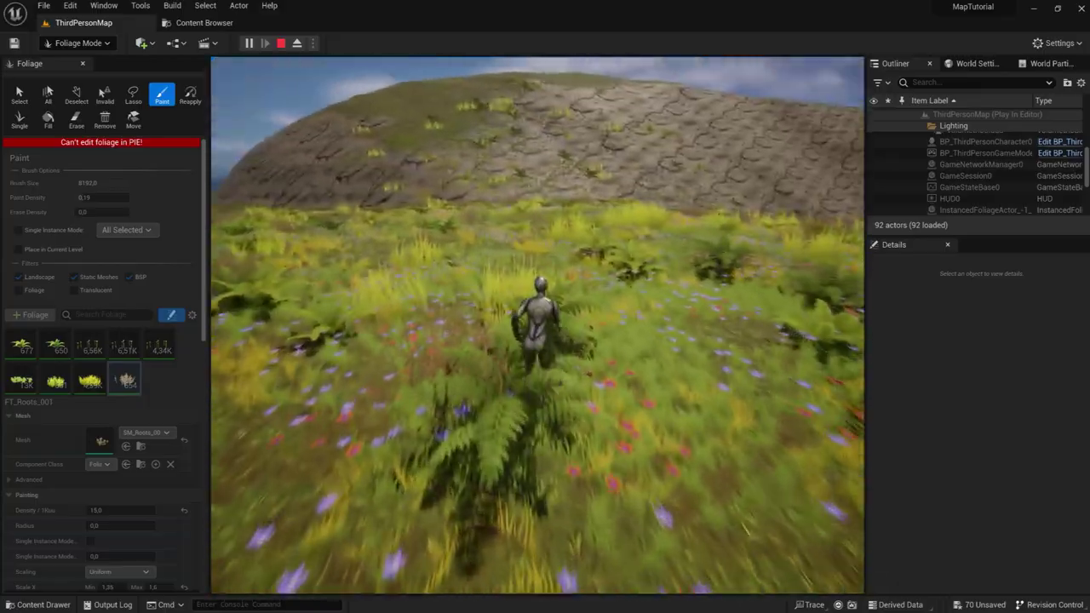
pyautogui.press('w')
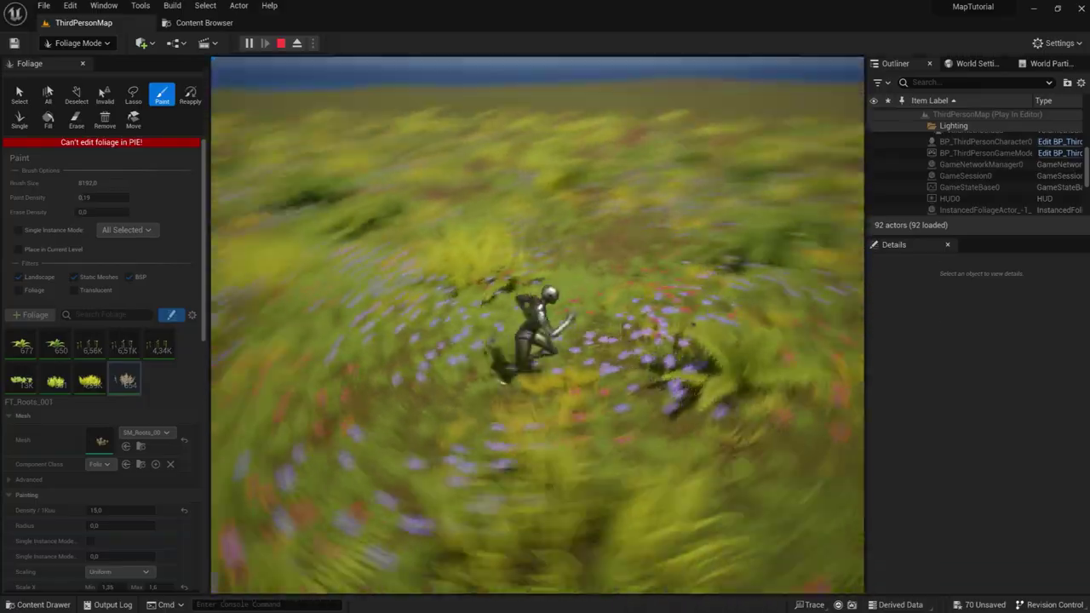
pyautogui.press('w')
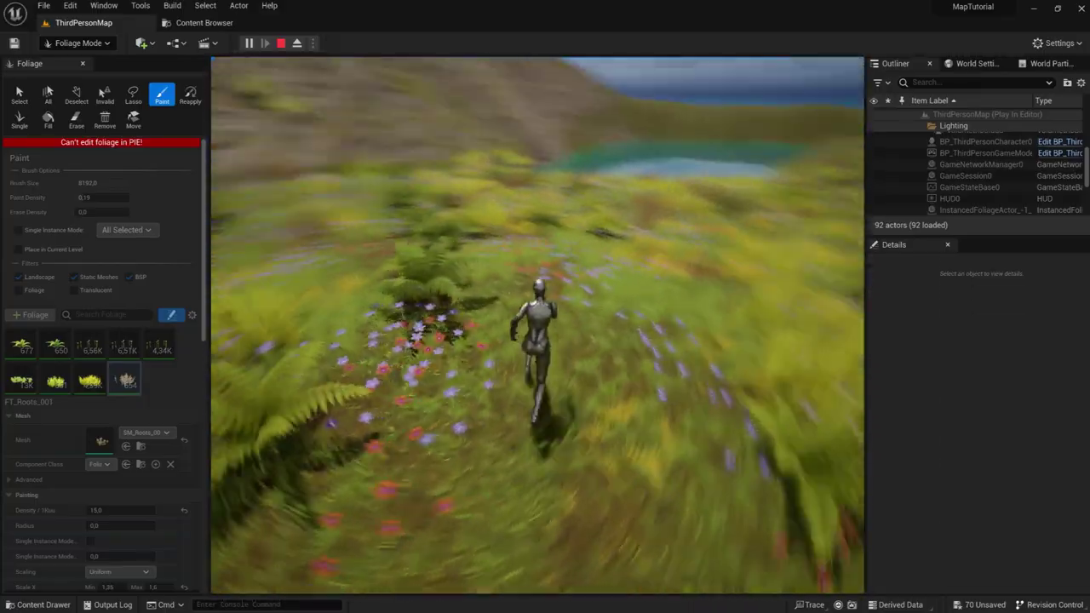
pyautogui.press('w')
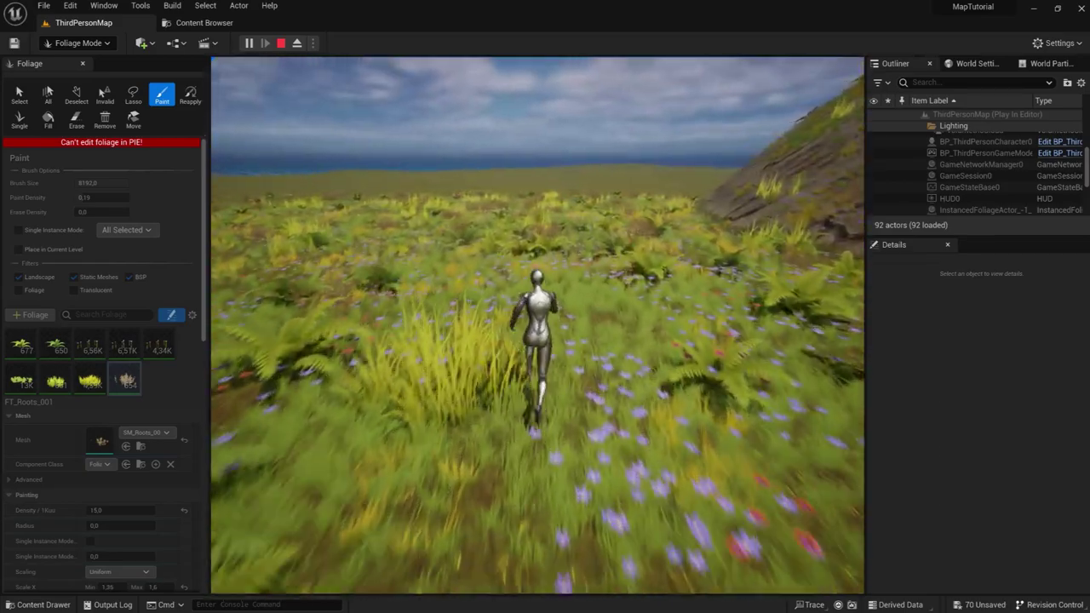
pyautogui.press('Escape')
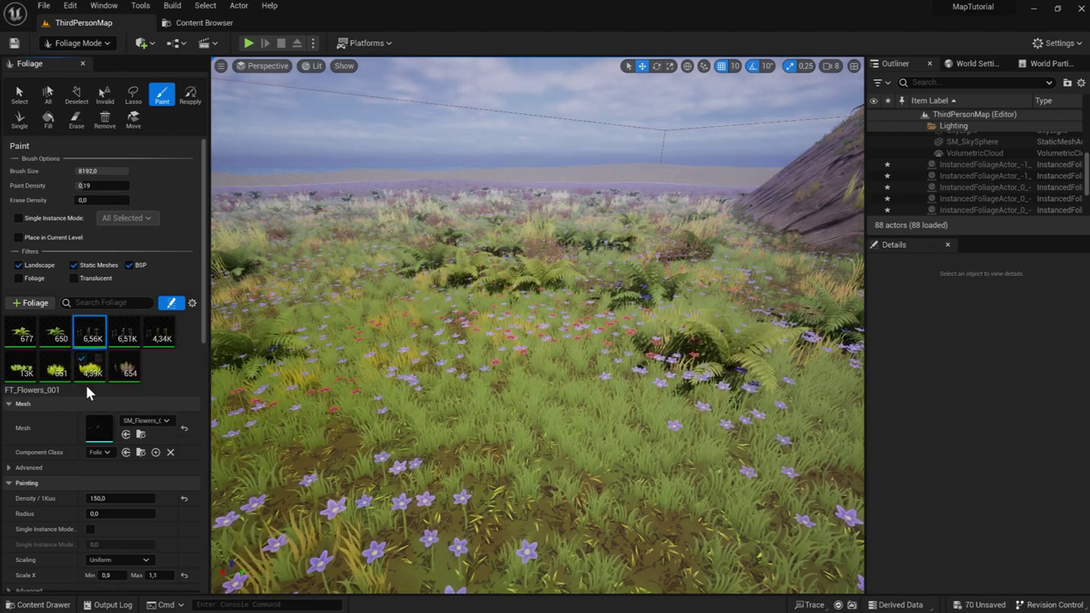
# Step: Paint dense foliage over the whole island in several brush passes, reaching 191K FT_Flowers_001 instances
pyautogui.scroll(-2, 112, 465)
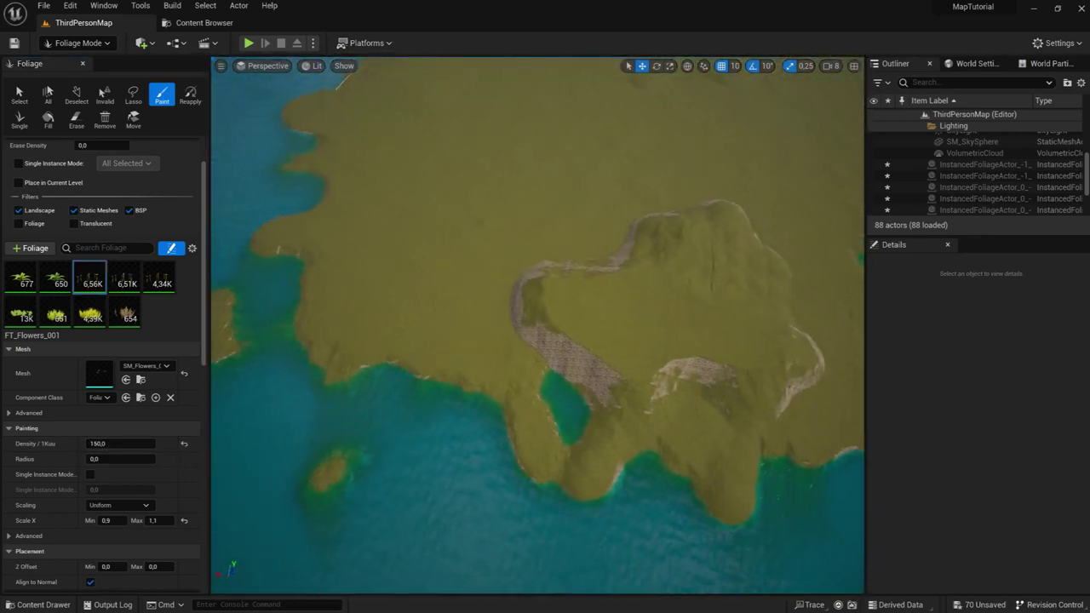
pyautogui.moveTo(661, 409)
pyautogui.mouseDown()
pyautogui.moveTo(596, 312)
pyautogui.moveTo(401, 331)
pyautogui.mouseUp()
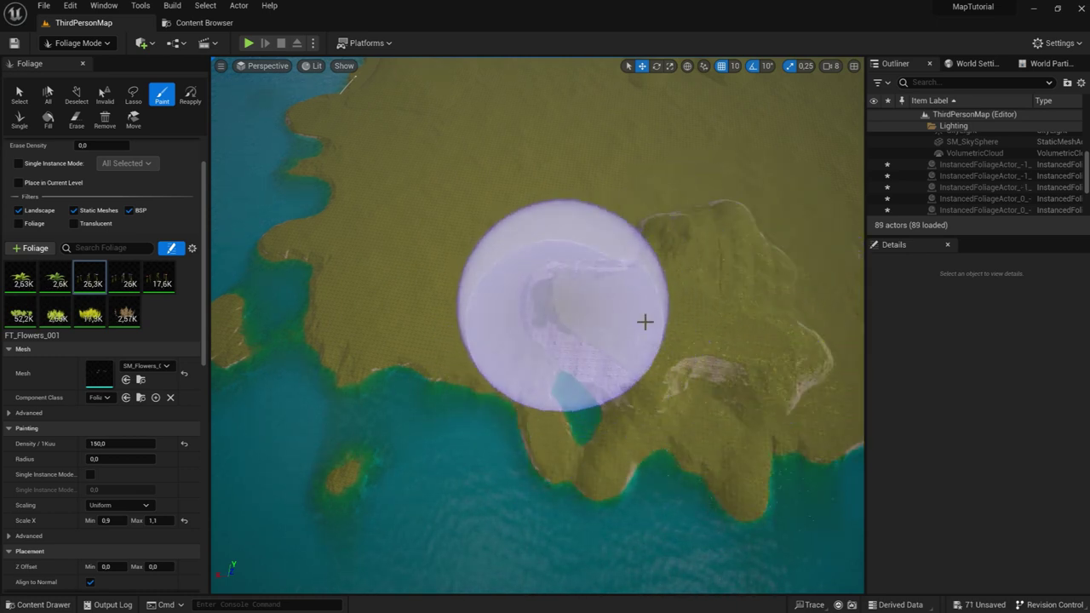
pyautogui.moveTo(346, 406)
pyautogui.mouseDown()
pyautogui.moveTo(350, 290)
pyautogui.moveTo(386, 166)
pyautogui.mouseUp()
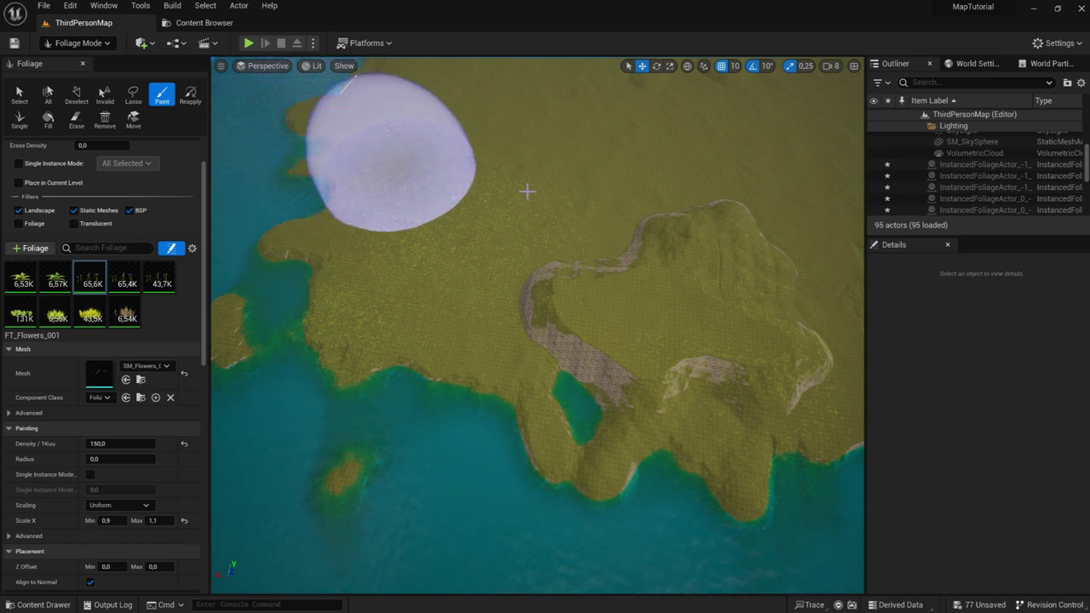
pyautogui.moveTo(526, 188); pyautogui.dragTo(525, 187, button='right')
pyautogui.press('s')
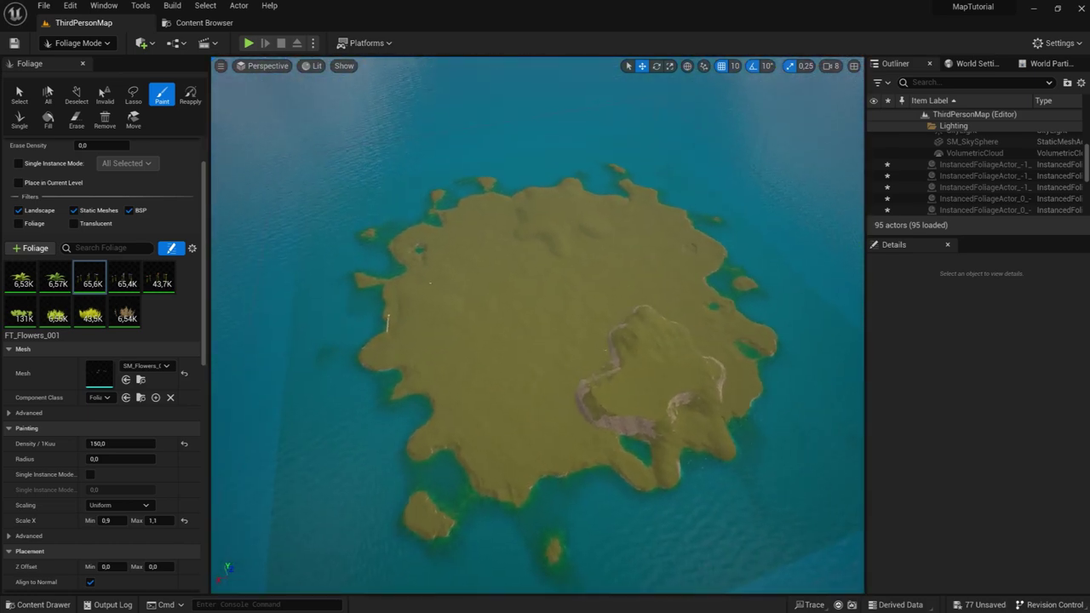
pyautogui.moveTo(563, 285); pyautogui.dragTo(562, 285, button='right')
pyautogui.moveTo(562, 285); pyautogui.dragTo(399, 328)
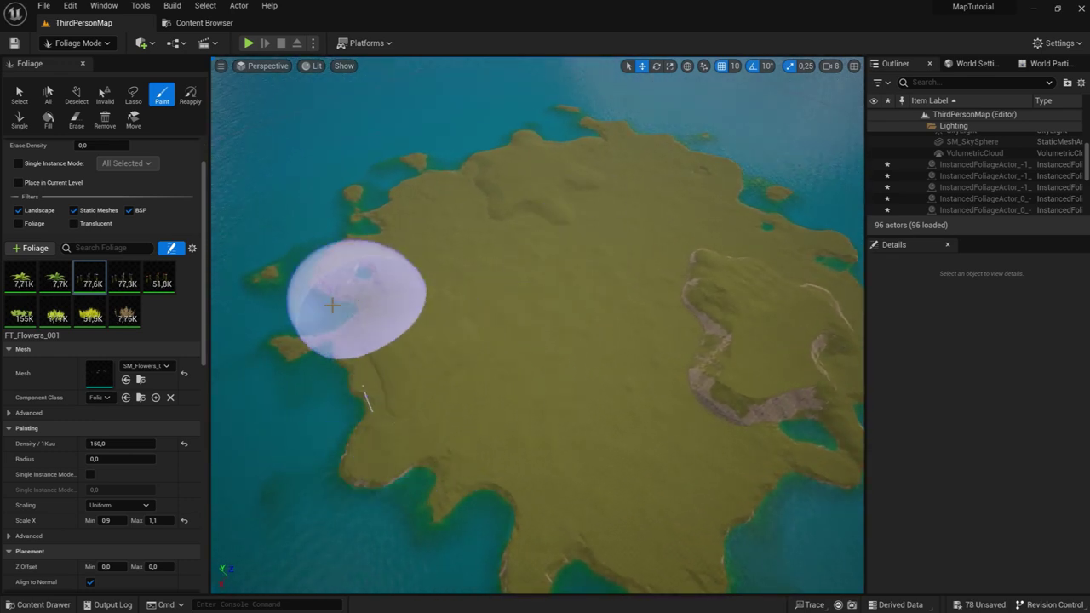
pyautogui.moveTo(400, 328)
pyautogui.mouseDown()
pyautogui.moveTo(682, 320)
pyautogui.moveTo(790, 226)
pyautogui.moveTo(702, 269)
pyautogui.moveTo(644, 140)
pyautogui.moveTo(618, 128)
pyautogui.moveTo(713, 248)
pyautogui.moveTo(594, 175)
pyautogui.moveTo(542, 160)
pyautogui.moveTo(681, 272)
pyautogui.moveTo(460, 165)
pyautogui.moveTo(652, 323)
pyautogui.moveTo(584, 295)
pyautogui.moveTo(440, 187)
pyautogui.moveTo(446, 236)
pyautogui.moveTo(683, 343)
pyautogui.moveTo(576, 278)
pyautogui.moveTo(514, 294)
pyautogui.moveTo(386, 239)
pyautogui.moveTo(359, 320)
pyautogui.mouseUp()
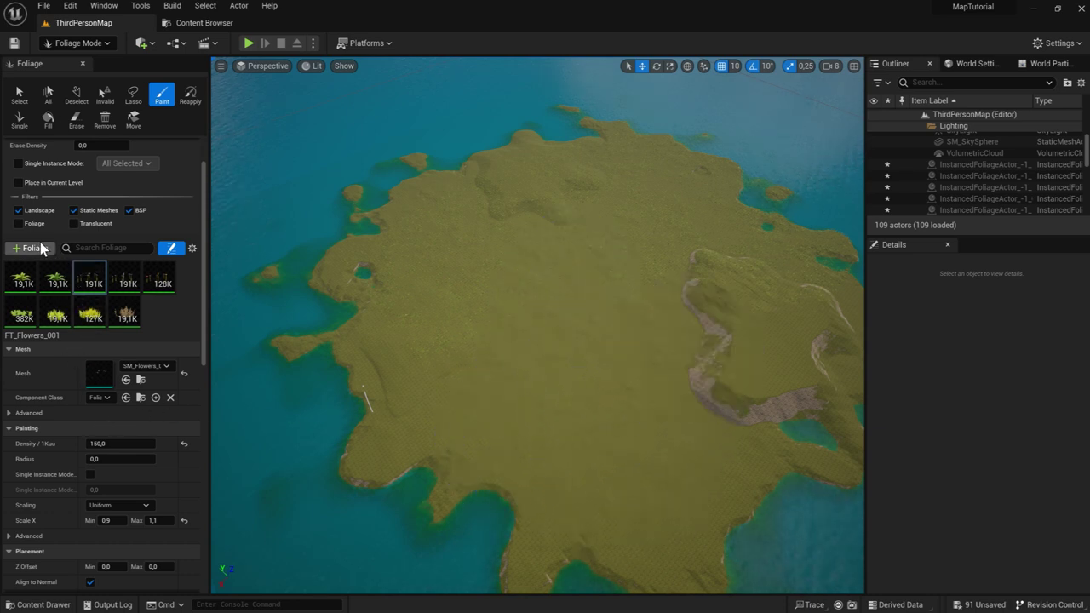
# Step: Switch from Foliage mode back to Selection Mode and fly the view toward the east coast
pyautogui.scroll(2, 27, 215)
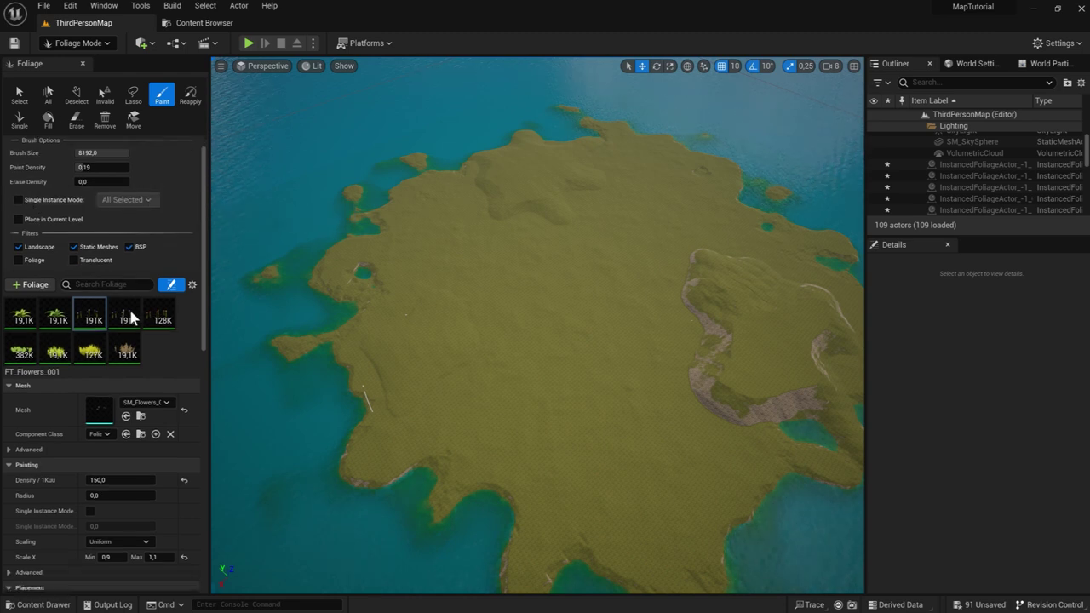
pyautogui.scroll(-2, 94, 341)
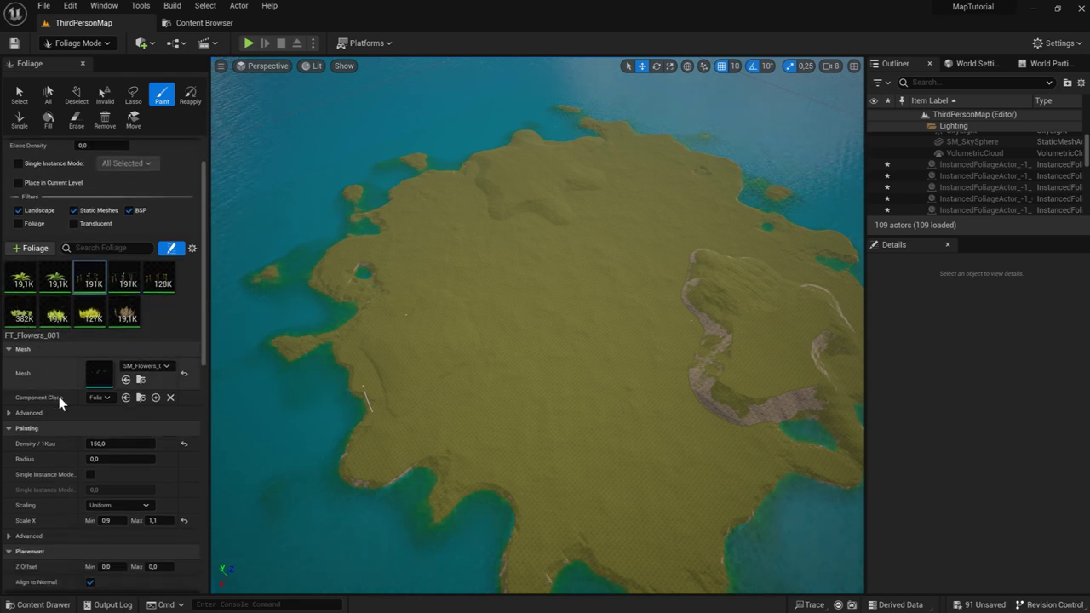
pyautogui.scroll(-3, 68, 414)
pyautogui.scroll(-1, 47, 395)
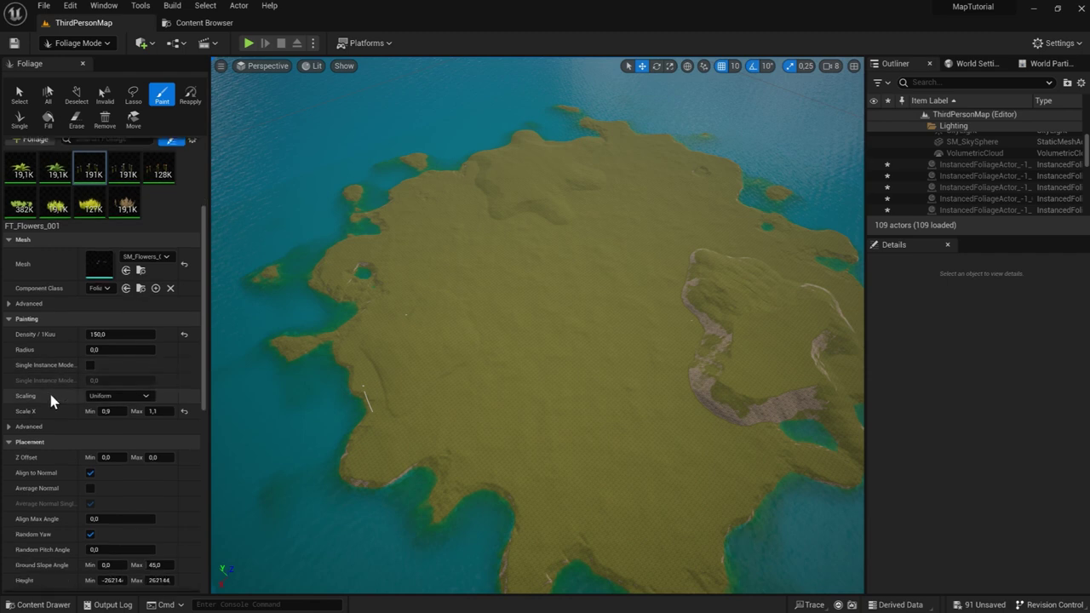
pyautogui.scroll(3, 83, 366)
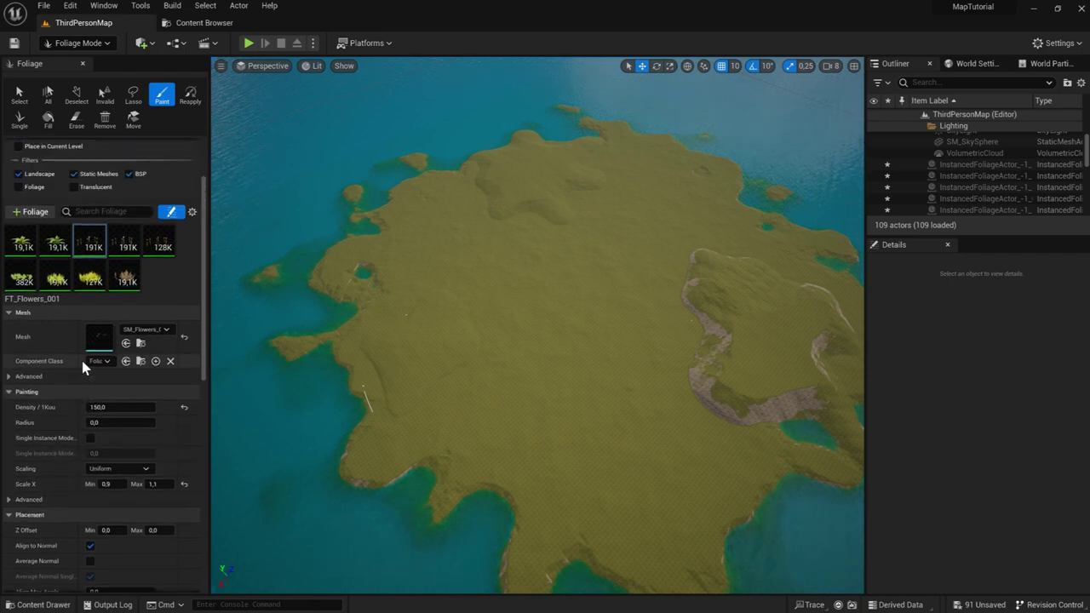
pyautogui.scroll(-4, 89, 387)
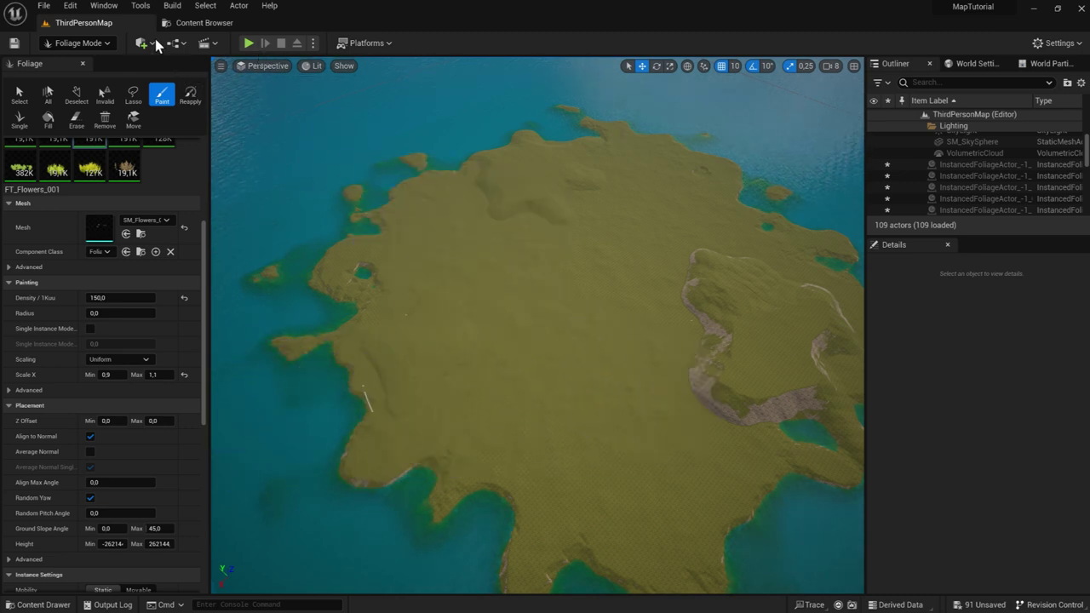
pyautogui.click(93, 45)
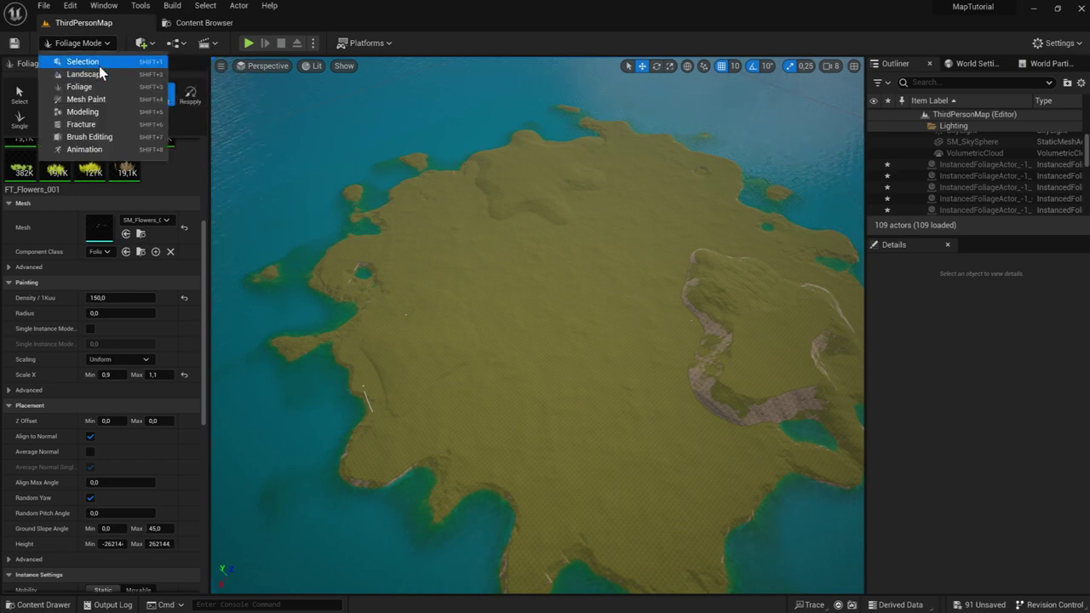
pyautogui.click(98, 63)
pyautogui.moveTo(485, 220); pyautogui.dragTo(341, 77, button='middle')
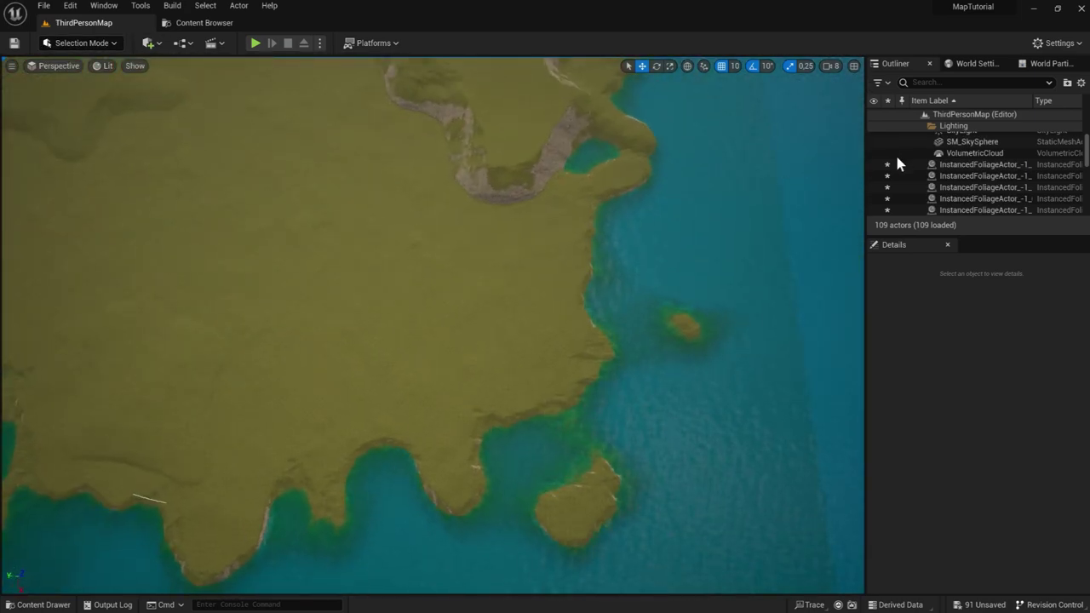
# Step: Find PlayerStart in the Outliner and select it in the level for repositioning
pyautogui.scroll(-2, 987, 174)
pyautogui.scroll(-2, 996, 176)
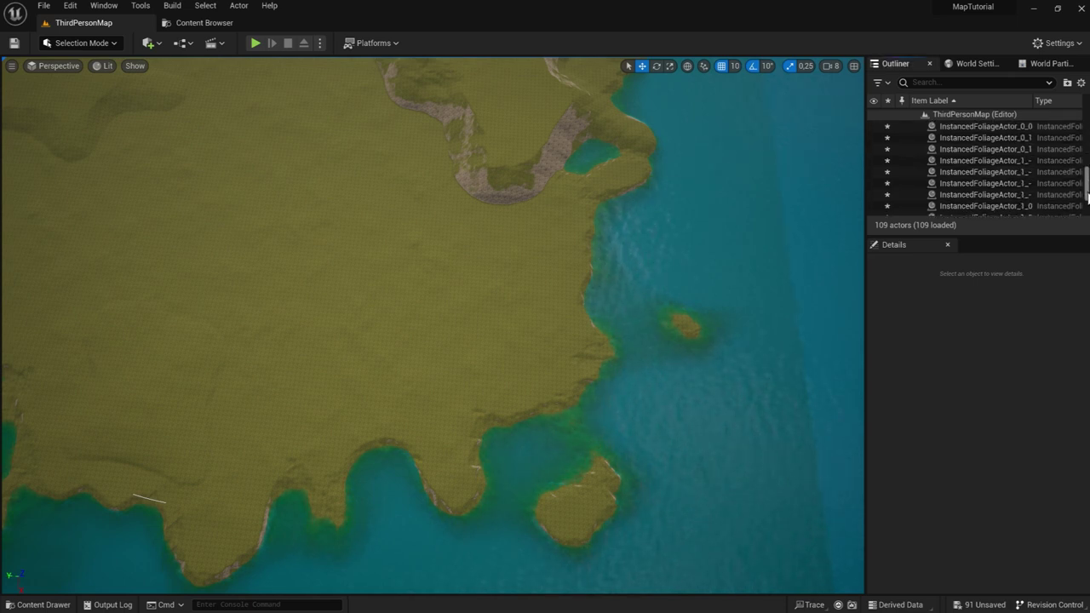
pyautogui.moveTo(1087, 197); pyautogui.dragTo(1087, 217)
pyautogui.click(975, 187)
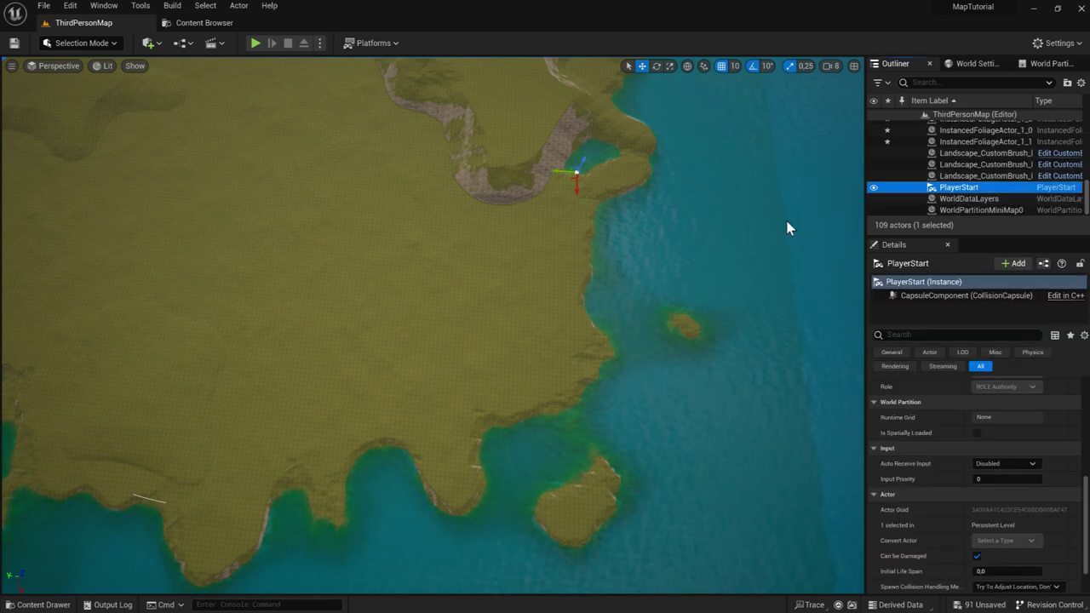
# Step: Play the level, run the third-person character forward through the field, then stop with Esc
pyautogui.click(256, 45)
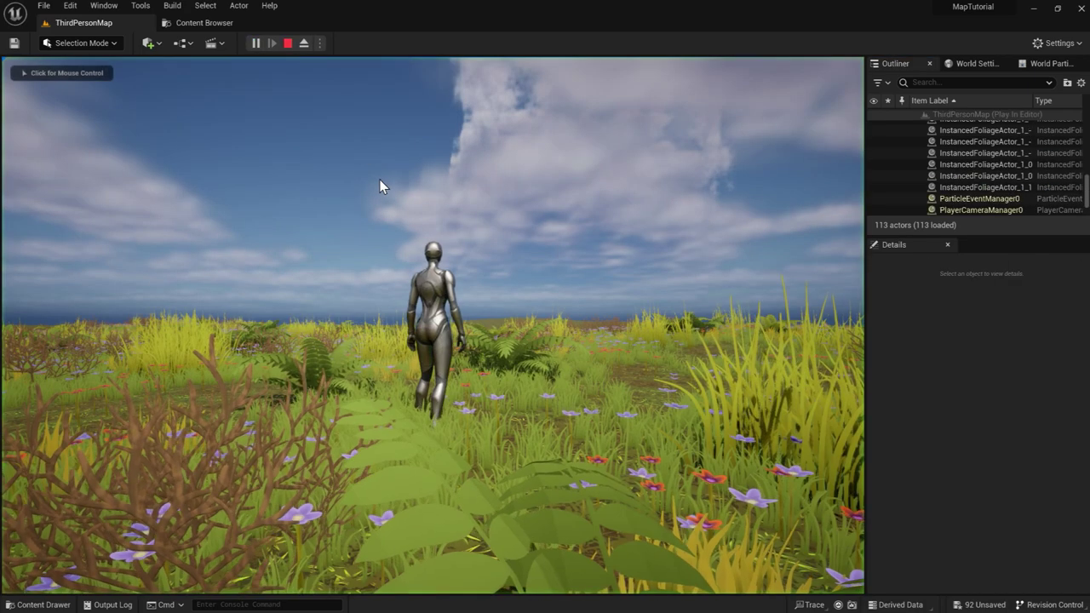
pyautogui.click(440, 235)
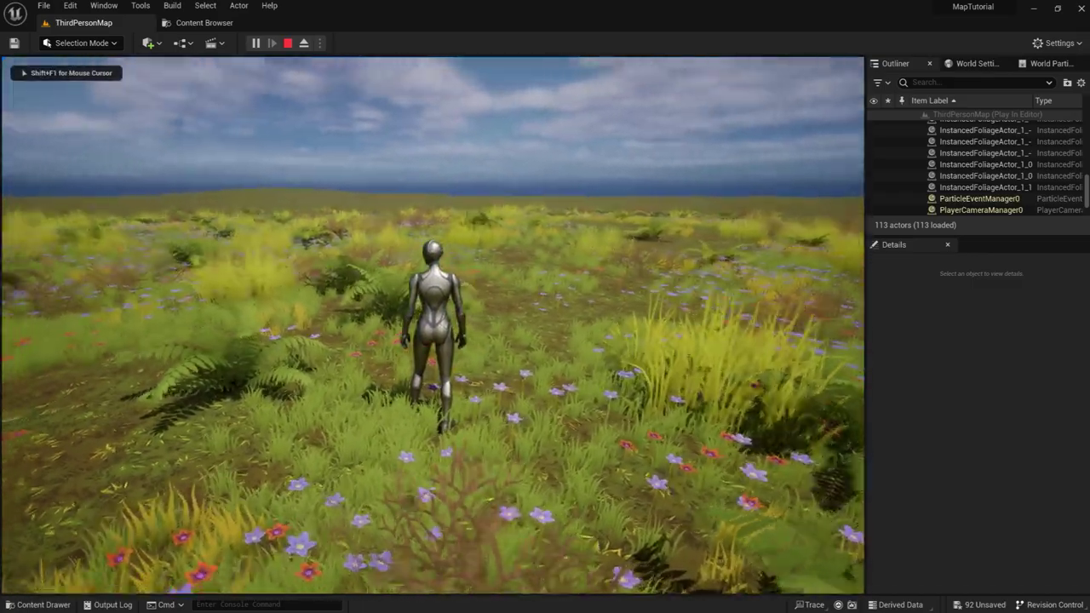
pyautogui.press('w')
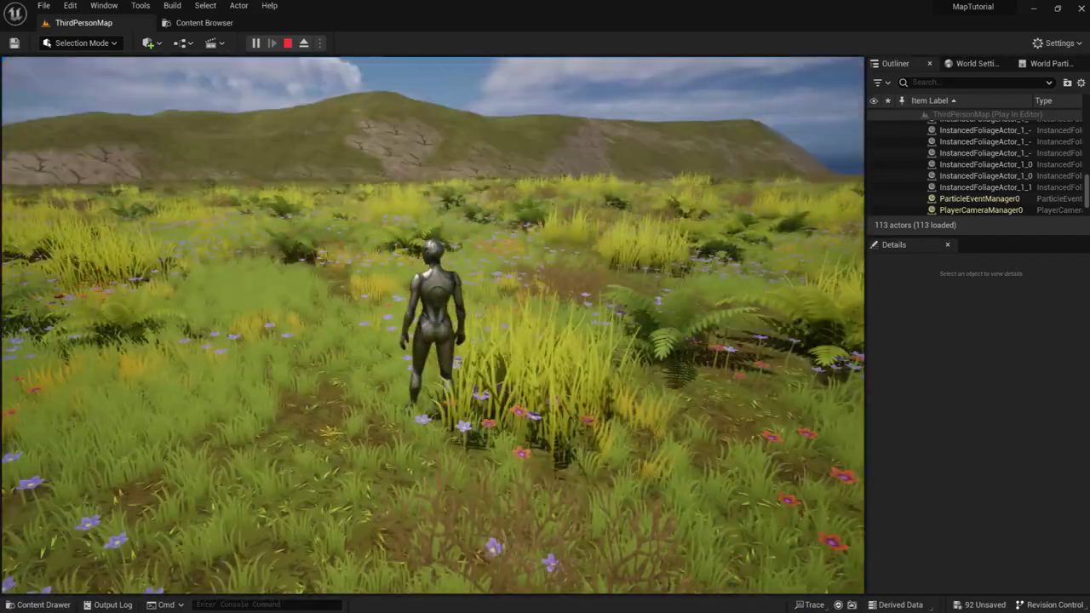
pyautogui.press('Escape')
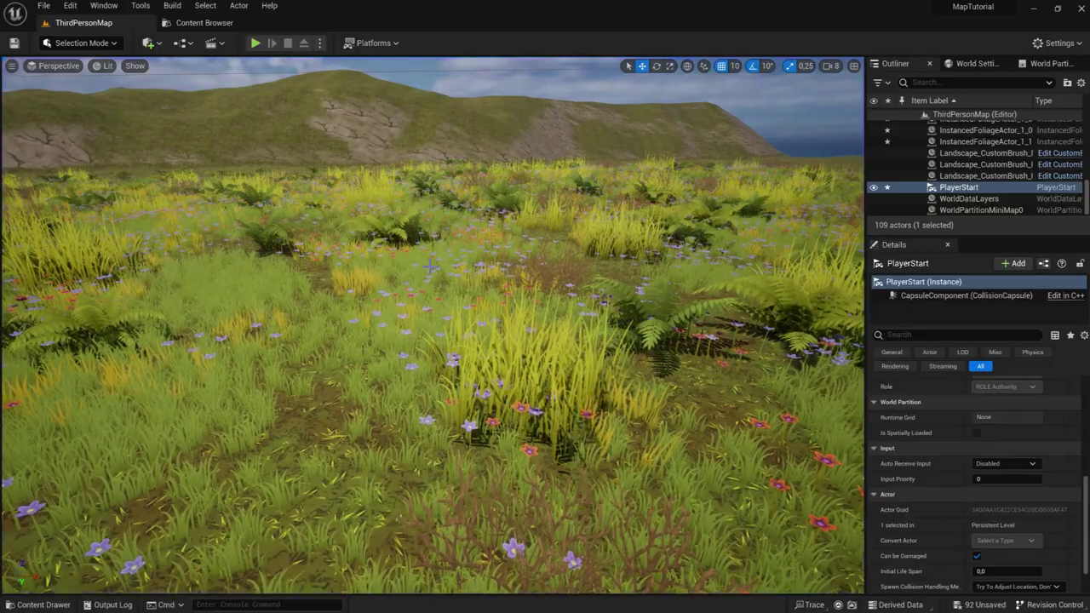
# Step: Pull the view back over sea and hill, browse the Stylized materials, then return to ThirdPersonMap's mode list
pyautogui.moveTo(433, 326); pyautogui.dragTo(432, 326, button='right')
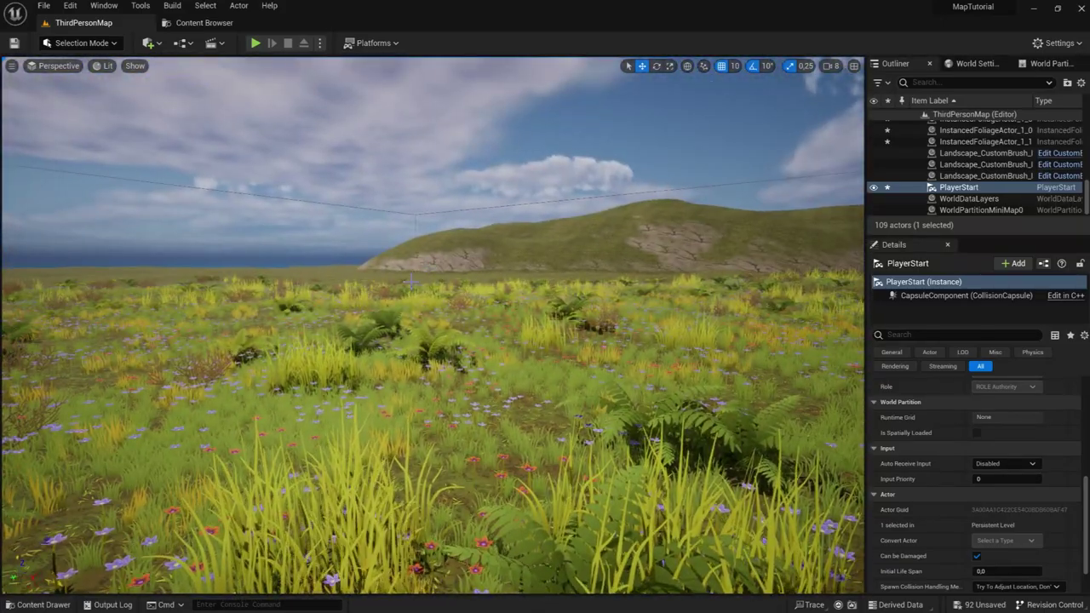
pyautogui.moveTo(411, 281); pyautogui.dragTo(483, 461, button='right')
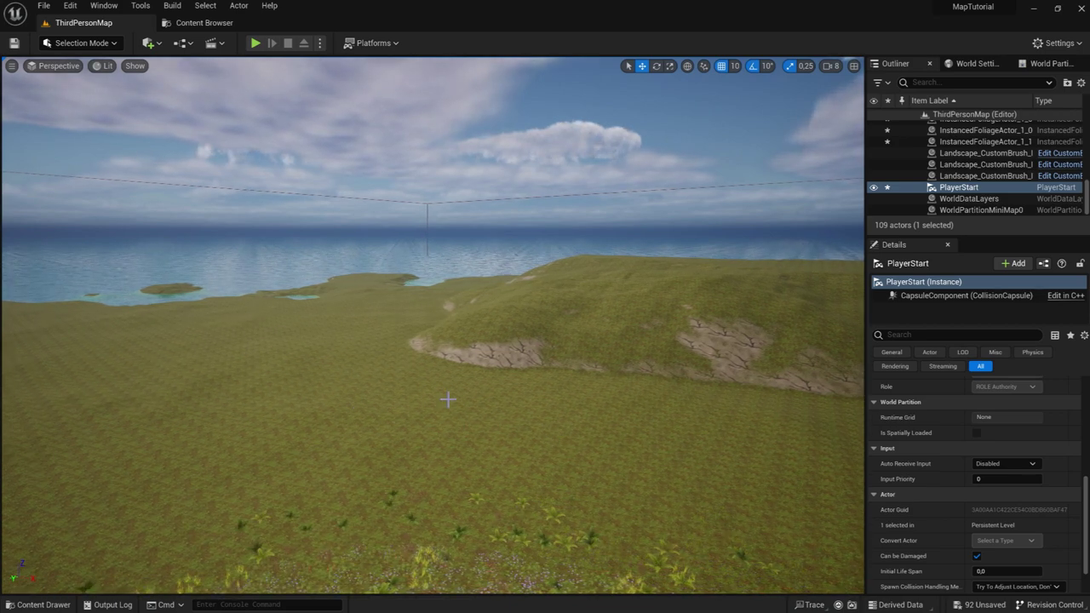
pyautogui.click(193, 25)
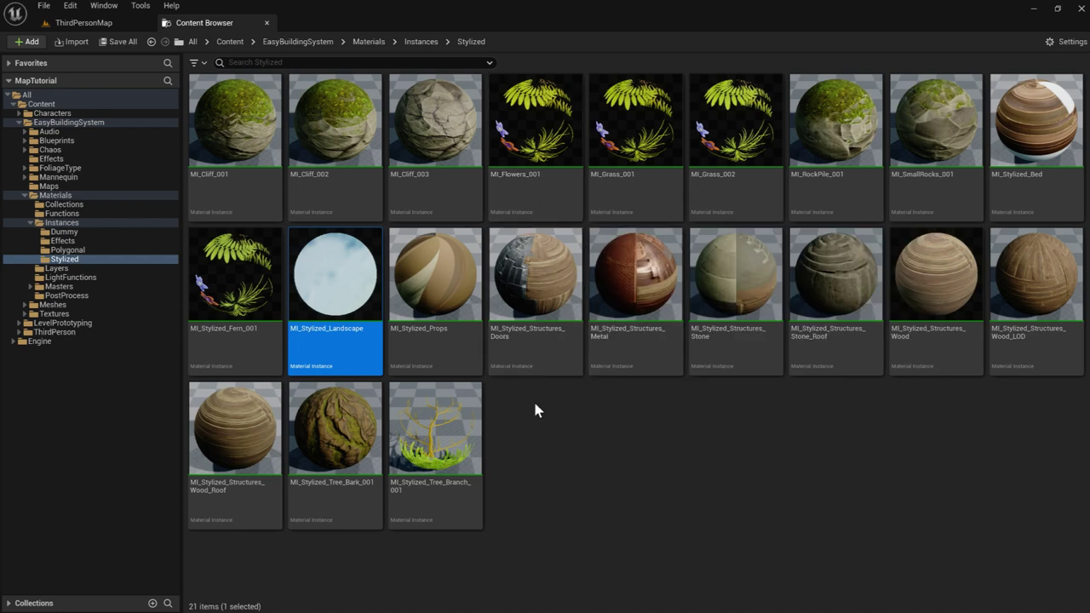
pyautogui.click(124, 27)
pyautogui.click(102, 41)
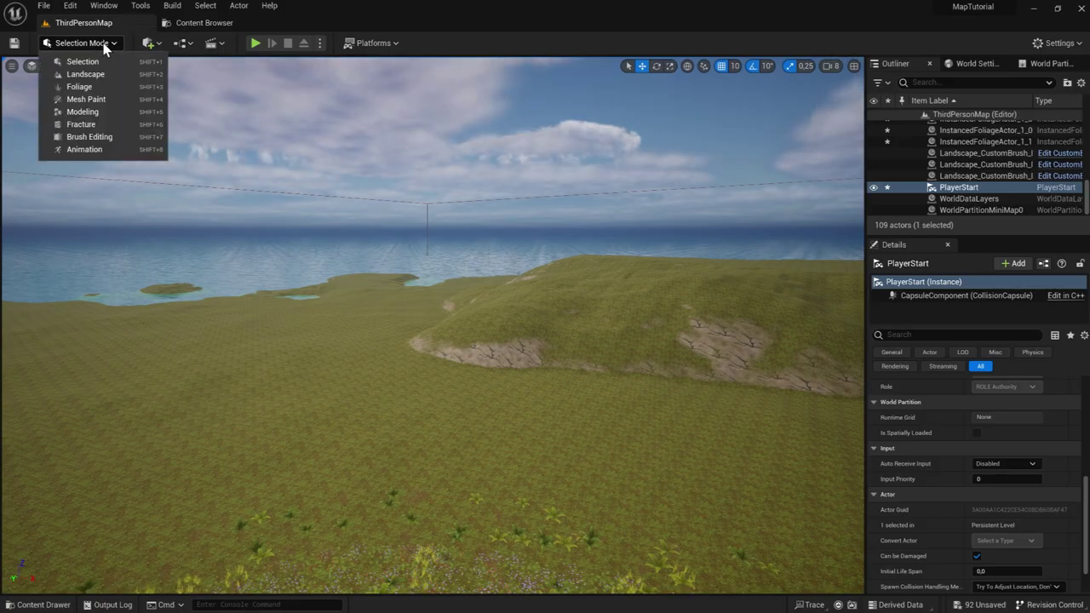
# Step: Enter Foliage mode and toggle which existing foliage types are active, keeping the 127K type on
pyautogui.click(109, 86)
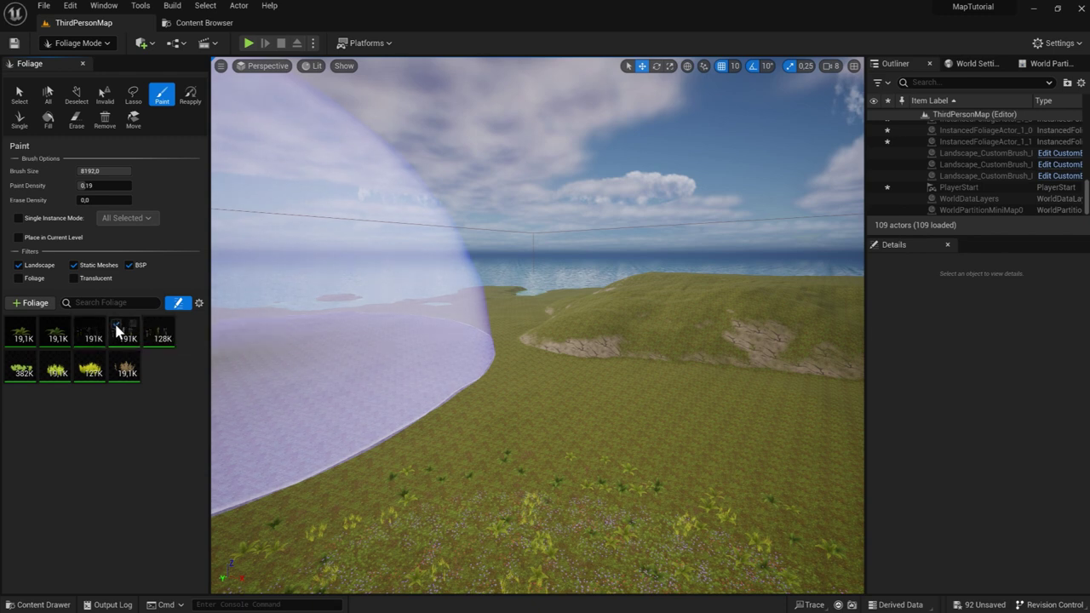
pyautogui.click(117, 326)
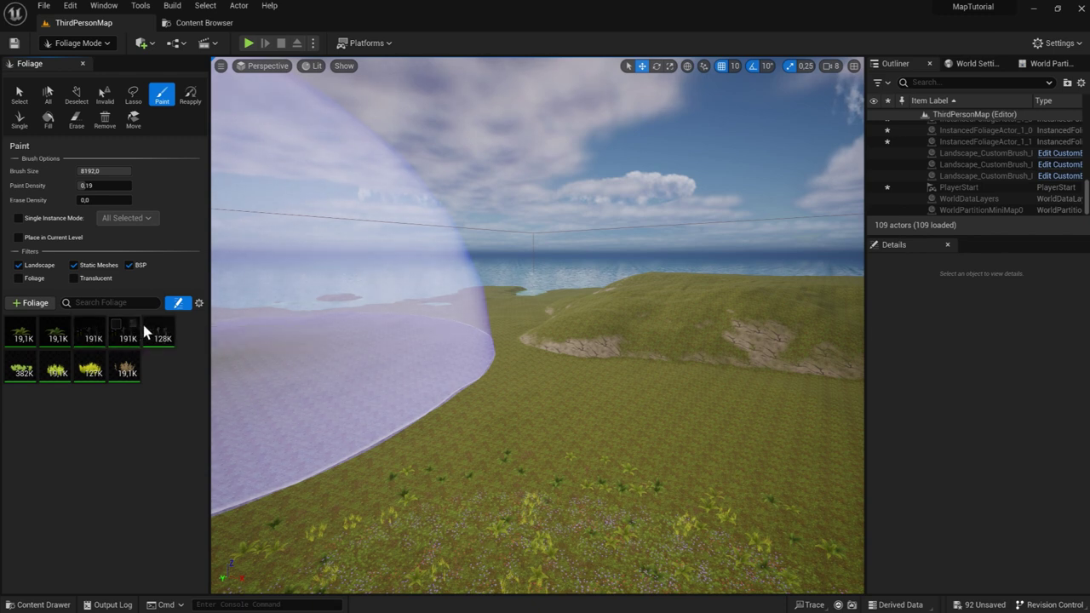
pyautogui.click(116, 359)
pyautogui.click(81, 359)
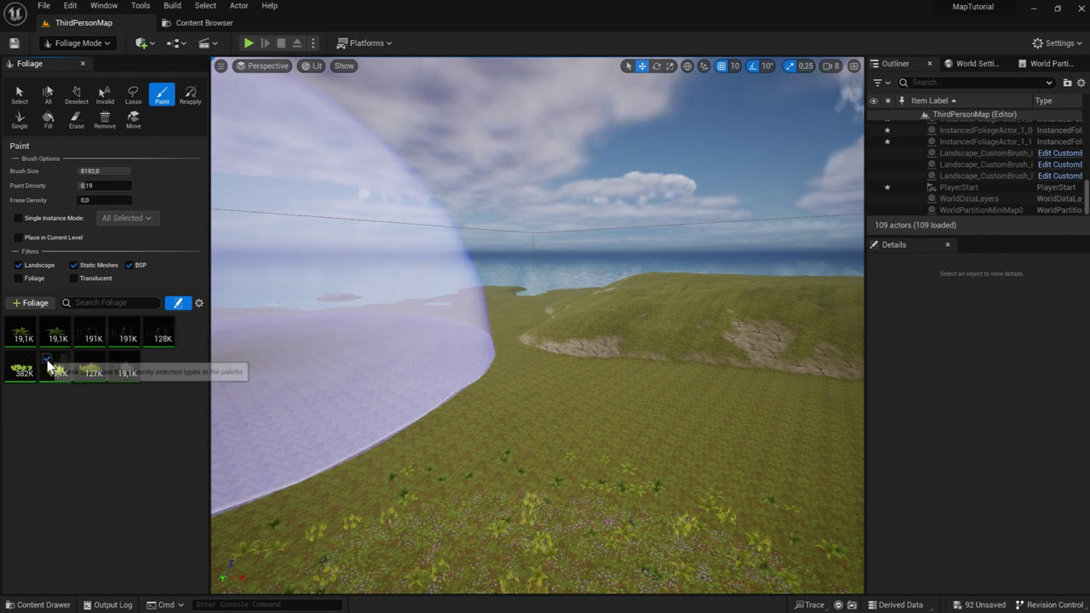
# Step: Add FT_Tree_004 to the foliage palette
pyautogui.click(34, 304)
pyautogui.scroll(-2, 154, 465)
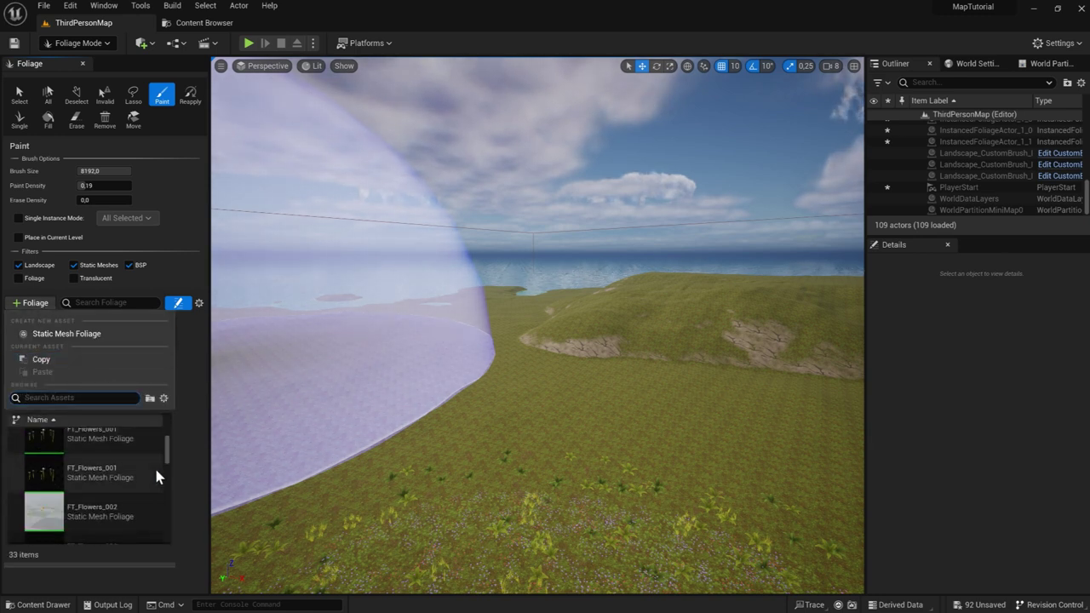
pyautogui.scroll(-2, 155, 466)
pyautogui.scroll(-2, 148, 454)
pyautogui.scroll(-1, 150, 467)
pyautogui.scroll(-2, 150, 465)
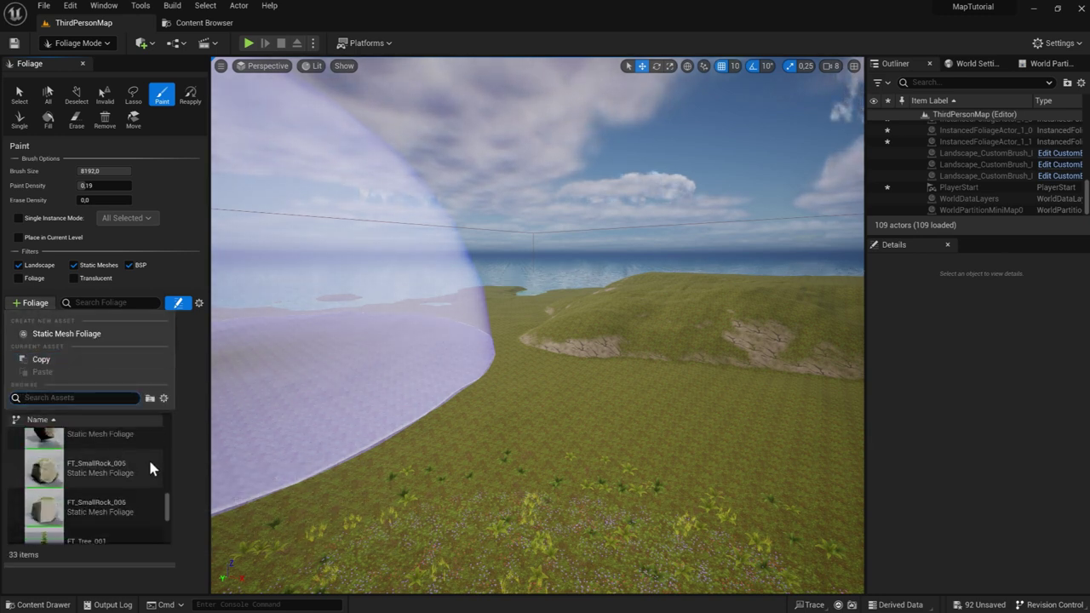
pyautogui.scroll(-2, 149, 465)
pyautogui.scroll(-1, 150, 466)
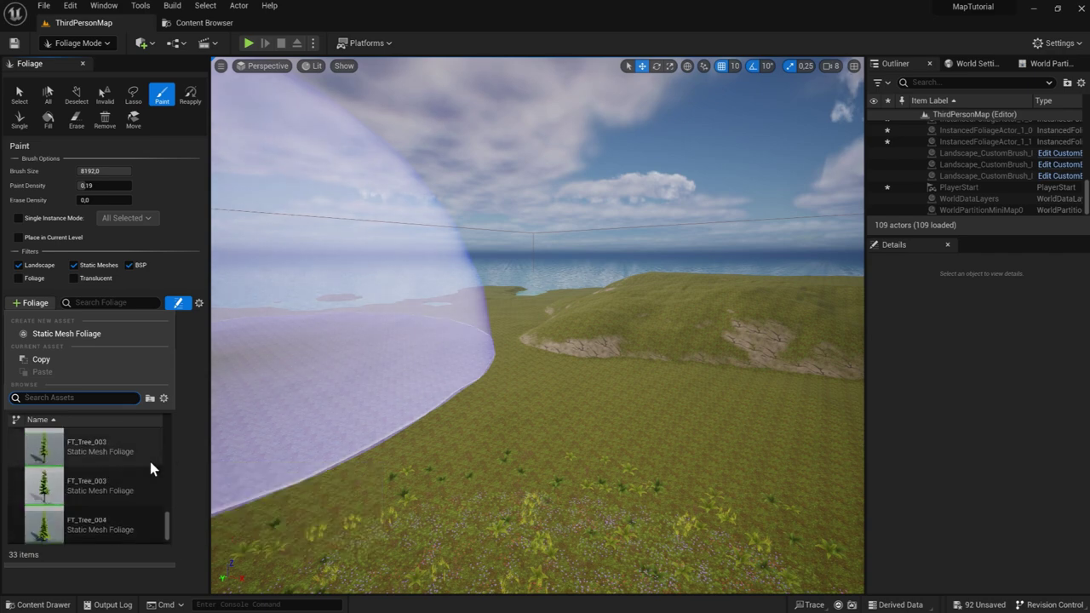
pyautogui.click(112, 514)
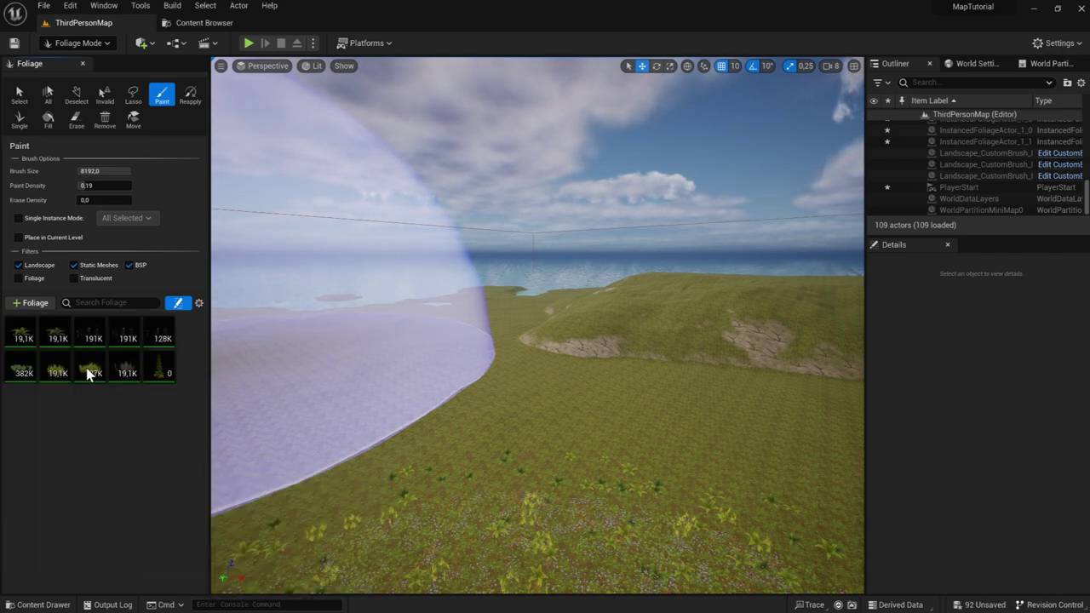
# Step: Add a second tree asset from the foliage asset list to the palette
pyautogui.click(37, 305)
pyautogui.scroll(-2, 149, 447)
pyautogui.scroll(-2, 148, 448)
pyautogui.scroll(-2, 148, 449)
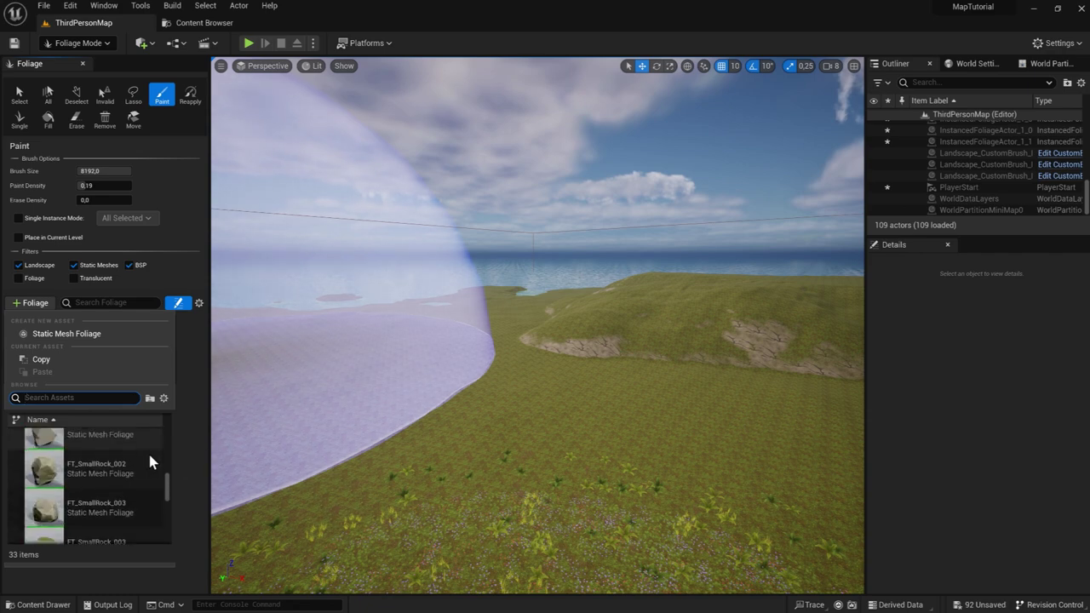
pyautogui.scroll(-2, 148, 451)
pyautogui.scroll(-2, 146, 452)
pyautogui.scroll(-1, 147, 459)
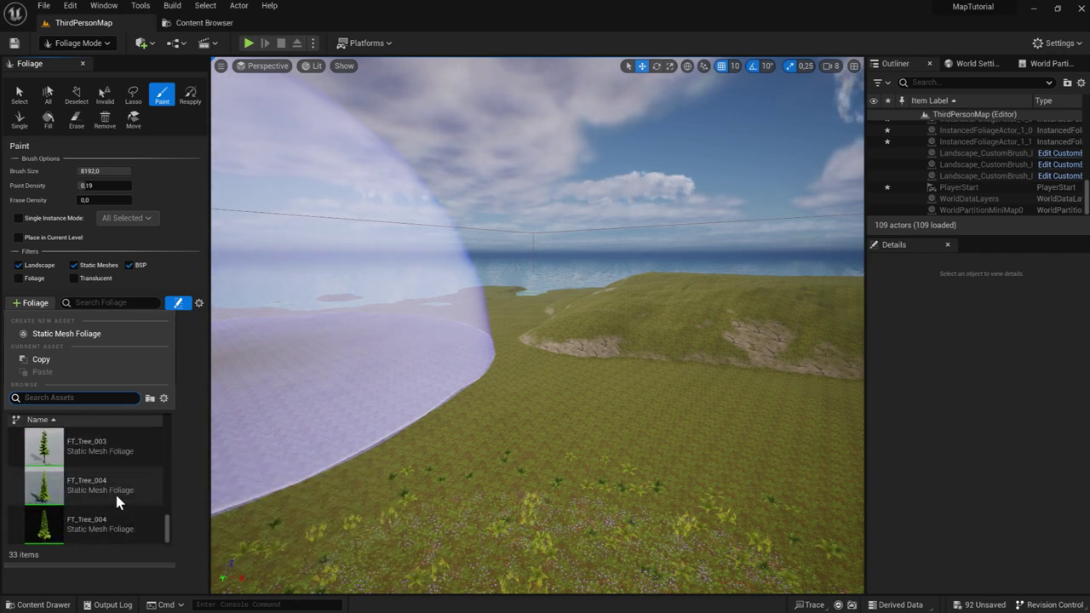
pyautogui.click(114, 487)
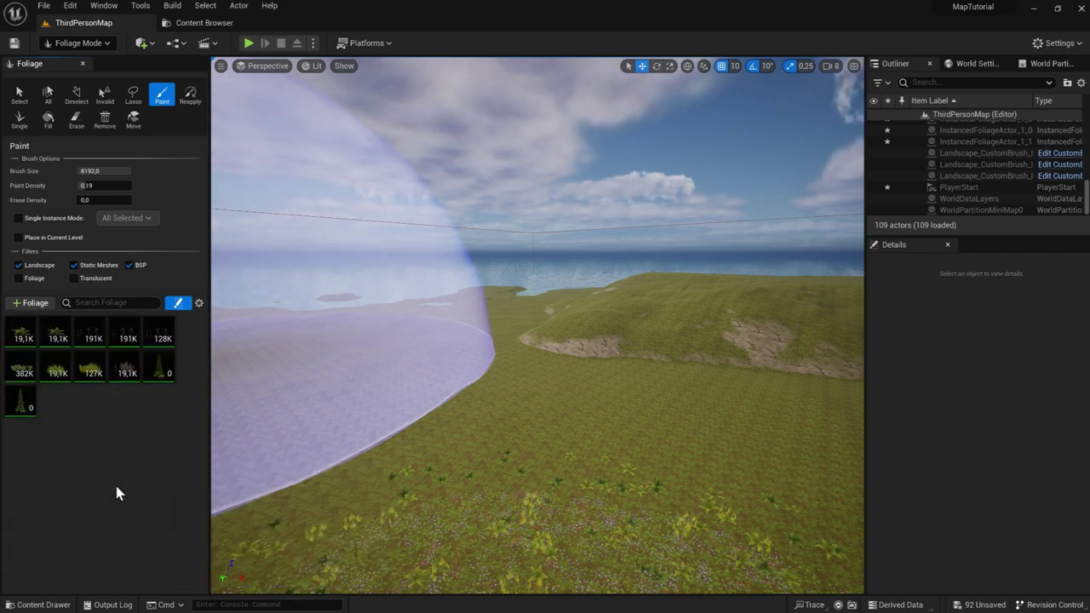
# Step: Add FT_Tree_003 as a foliage type
pyautogui.click(37, 303)
pyautogui.scroll(-2, 159, 468)
pyautogui.scroll(-2, 157, 469)
pyautogui.scroll(-2, 157, 471)
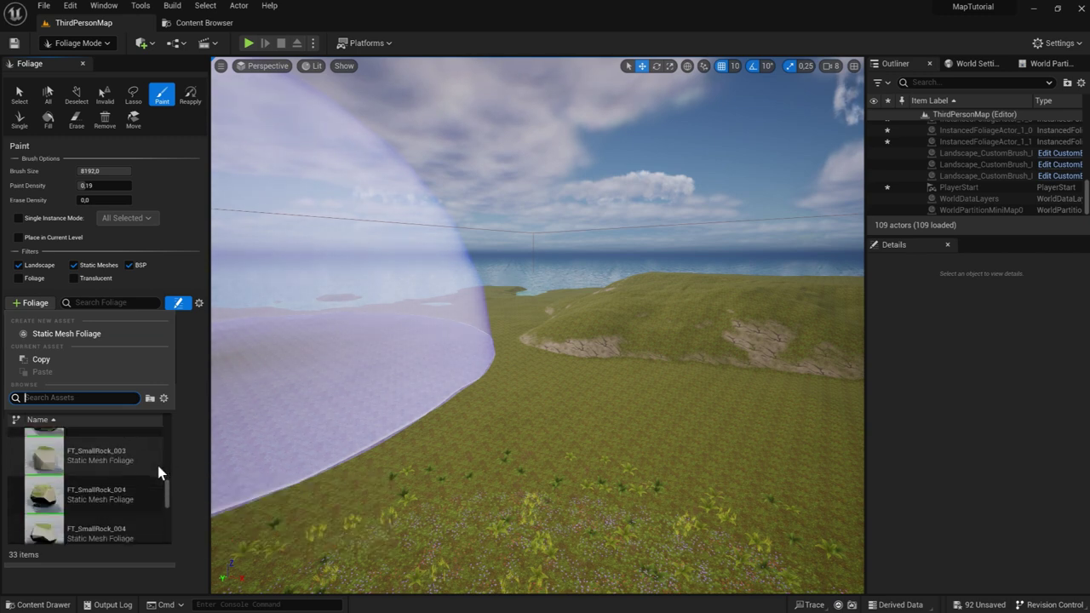
pyautogui.scroll(-2, 157, 467)
pyautogui.scroll(-2, 157, 466)
pyautogui.scroll(-1, 157, 467)
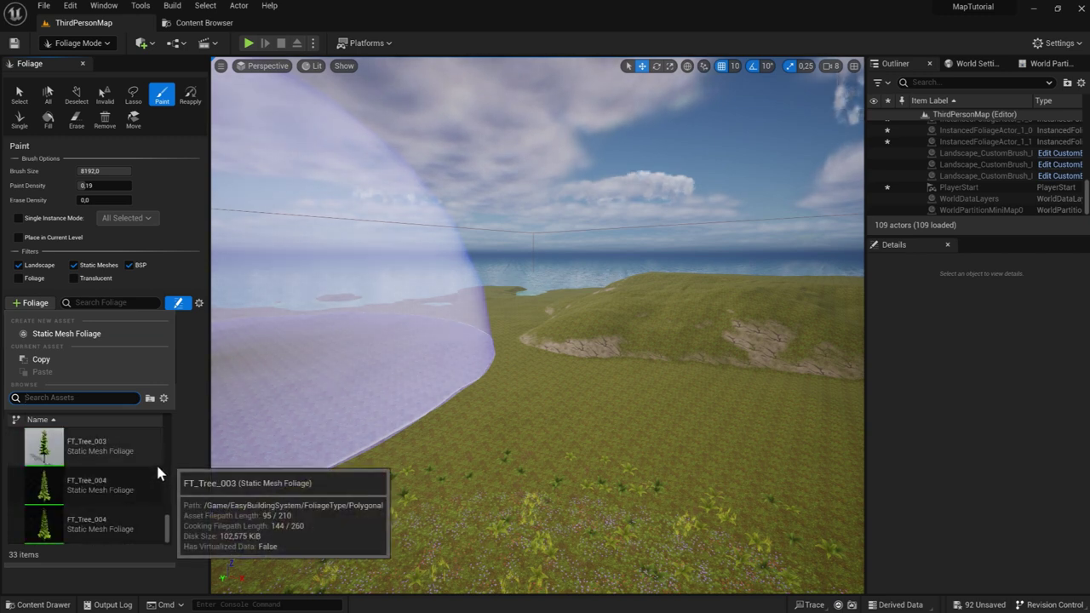
pyautogui.click(95, 439)
# Step: Add one more tree foliage asset to the palette
pyautogui.click(40, 304)
pyautogui.scroll(-2, 121, 465)
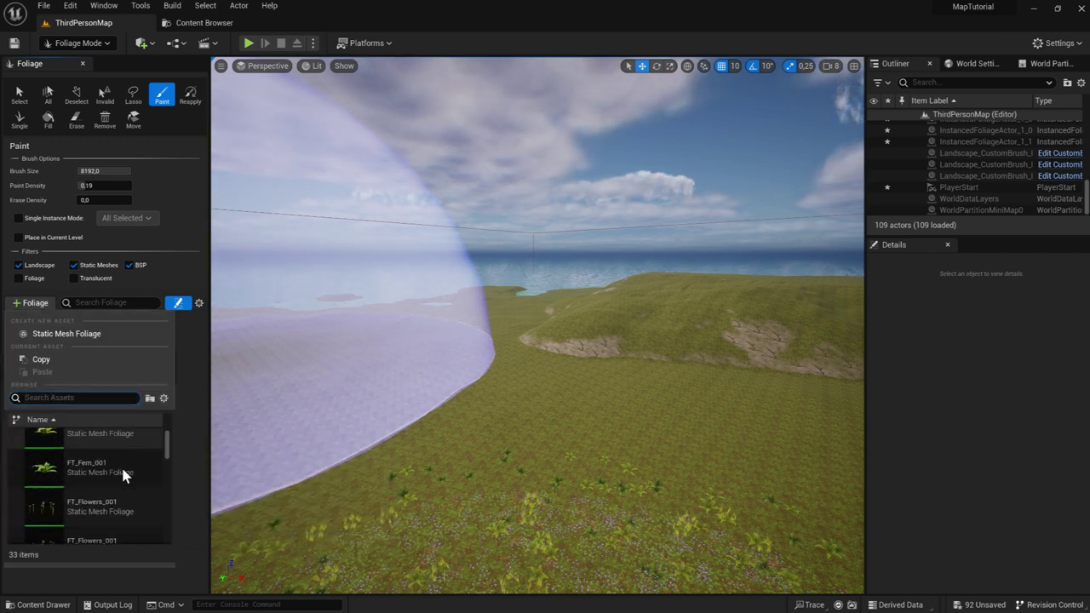
pyautogui.scroll(-2, 122, 468)
pyautogui.scroll(-2, 123, 468)
pyautogui.scroll(-2, 123, 464)
pyautogui.scroll(-1, 125, 463)
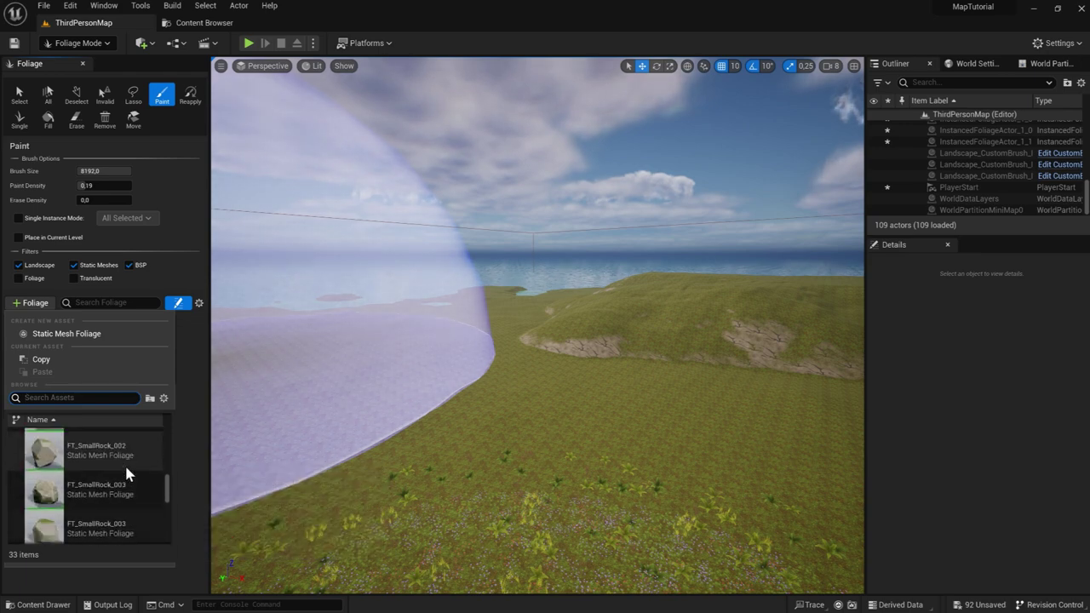
pyautogui.scroll(-1, 125, 463)
pyautogui.scroll(-1, 126, 467)
pyautogui.scroll(-1, 126, 466)
pyautogui.scroll(-1, 126, 467)
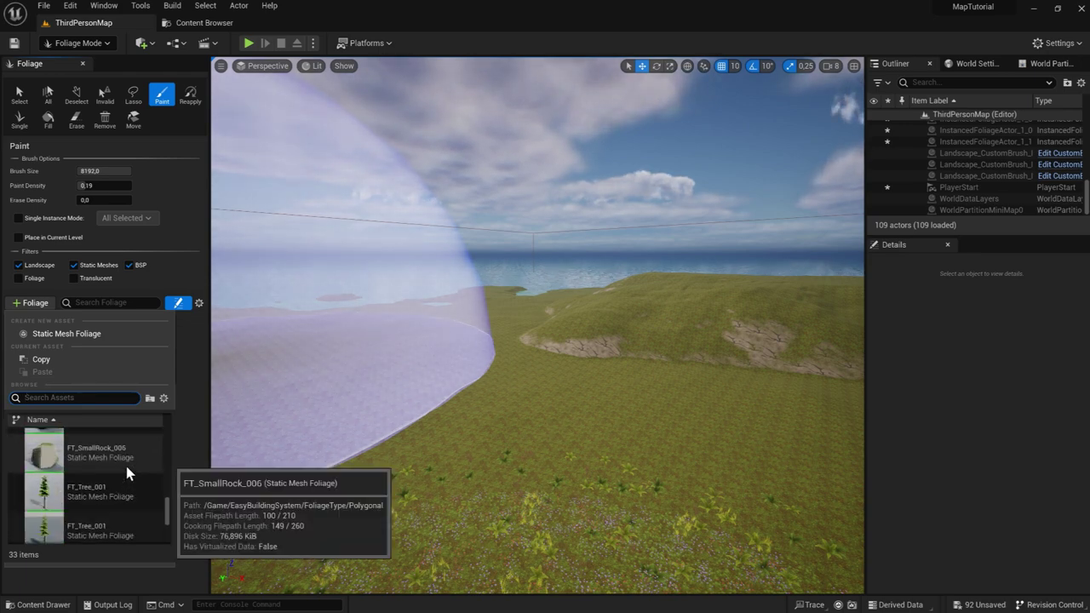
pyautogui.click(121, 485)
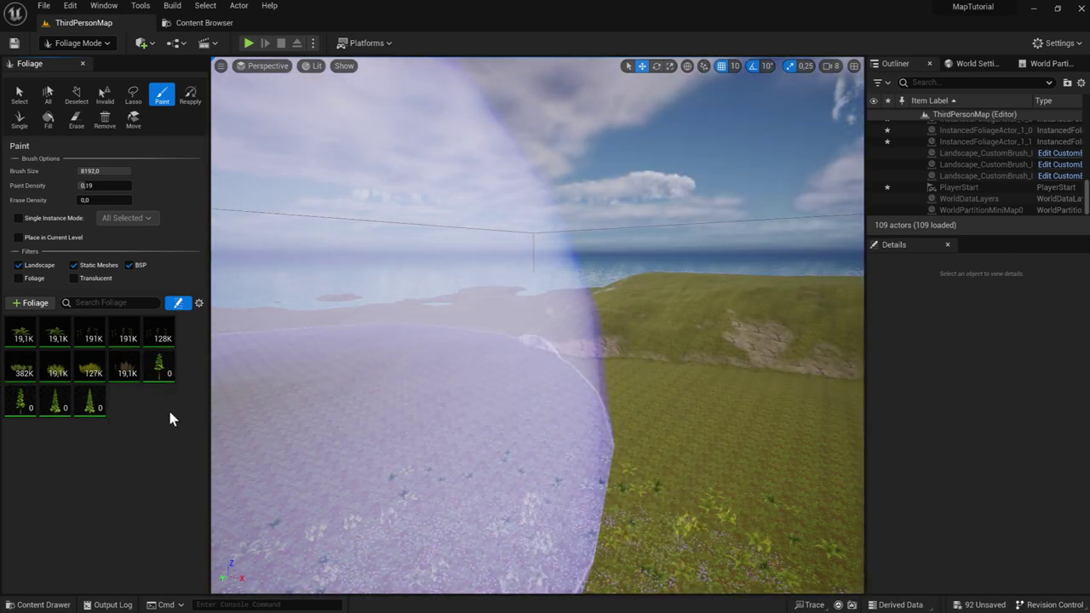
# Step: Select FT_Tree_001, FT_Tree_003 and FT_Tree_004 for painting and shrink the foliage brush size
pyautogui.click(156, 368)
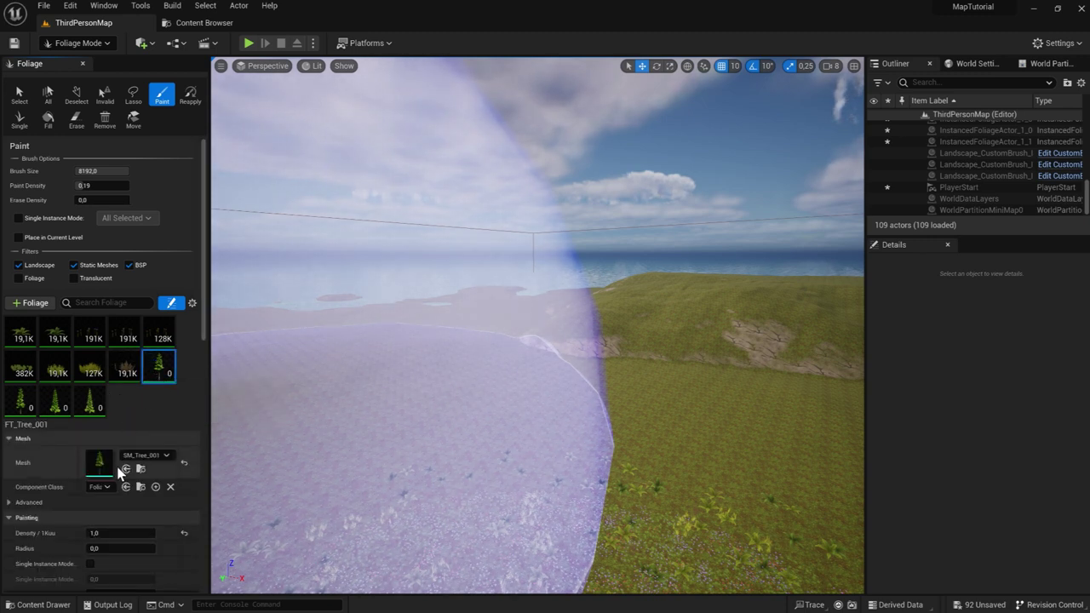
pyautogui.scroll(-3, 119, 471)
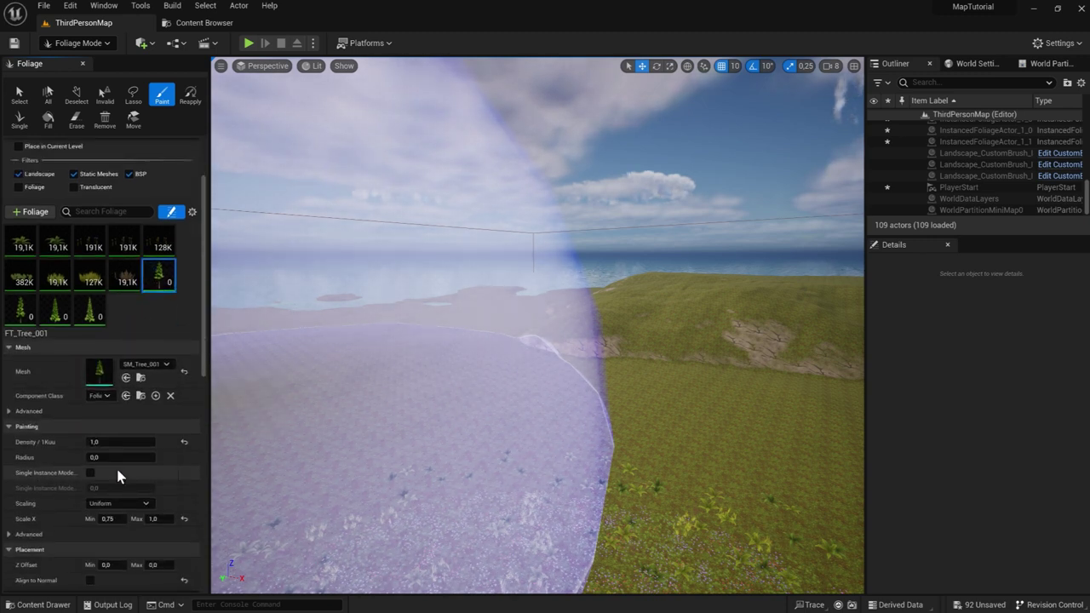
pyautogui.click(16, 323)
pyautogui.click(58, 320)
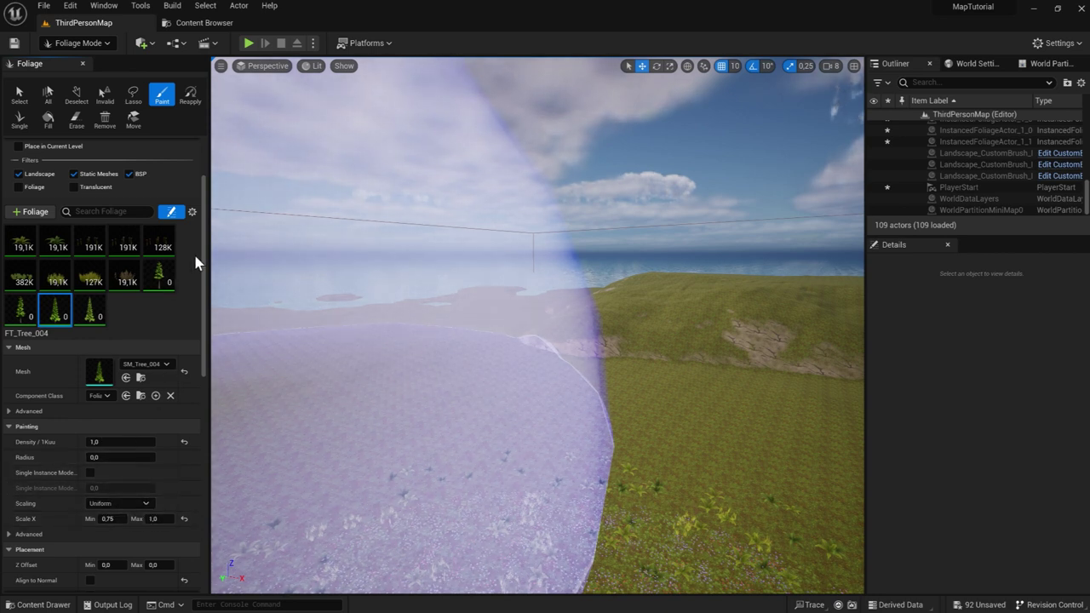
pyautogui.moveTo(204, 248); pyautogui.dragTo(200, 213)
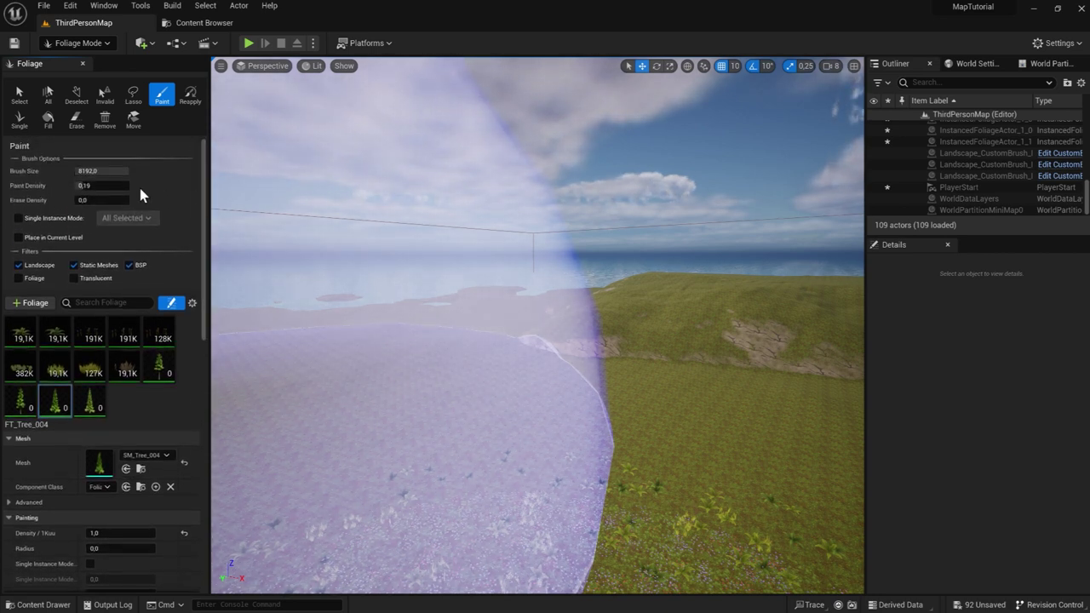
pyautogui.moveTo(89, 170); pyautogui.dragTo(51, 170)
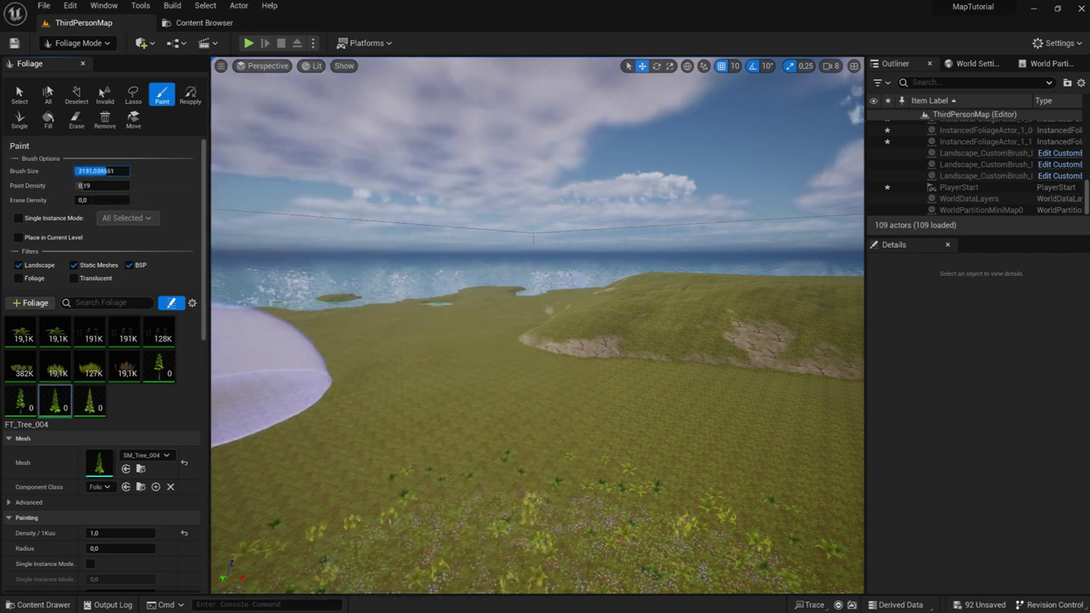
pyautogui.click(93, 170)
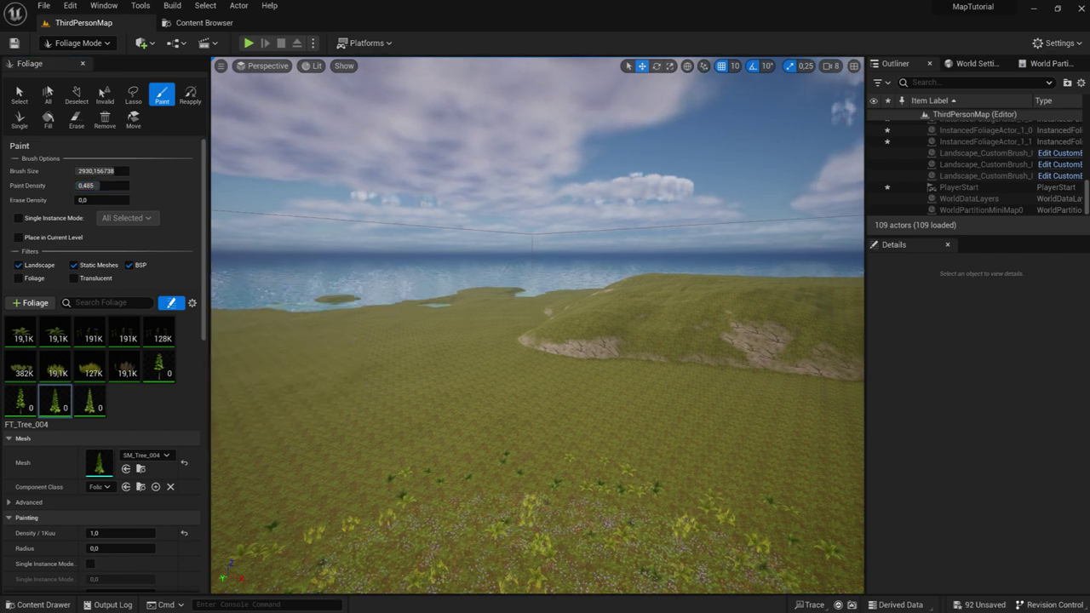
# Step: Paint trees along the central ridge, open ground and shoreline, then return to Selection Mode
pyautogui.moveTo(351, 523); pyautogui.dragTo(350, 523, button='right')
pyautogui.moveTo(458, 361); pyautogui.dragTo(458, 360, button='right')
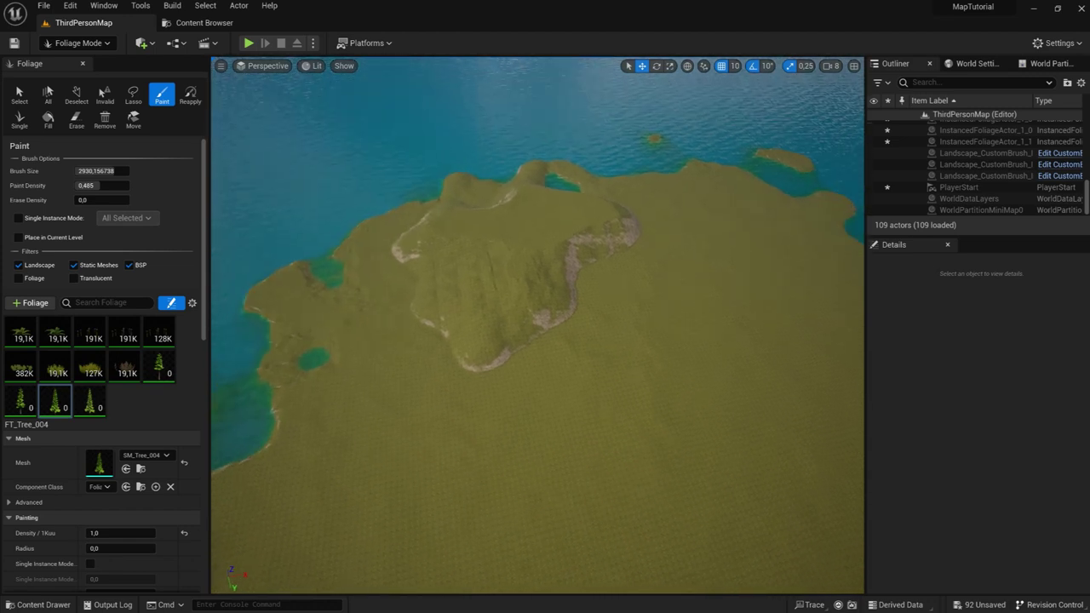
pyautogui.moveTo(480, 389)
pyautogui.mouseDown()
pyautogui.moveTo(589, 330)
pyautogui.moveTo(609, 266)
pyautogui.moveTo(584, 256)
pyautogui.mouseUp()
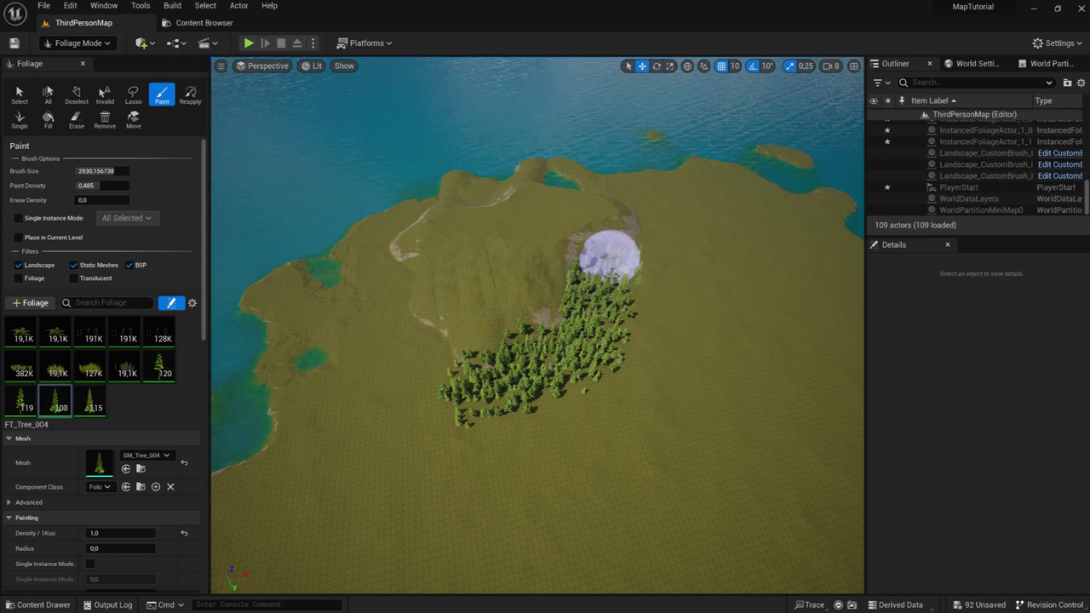
pyautogui.moveTo(567, 474); pyautogui.dragTo(567, 475, button='right')
pyautogui.moveTo(669, 360); pyautogui.dragTo(669, 360, button='right')
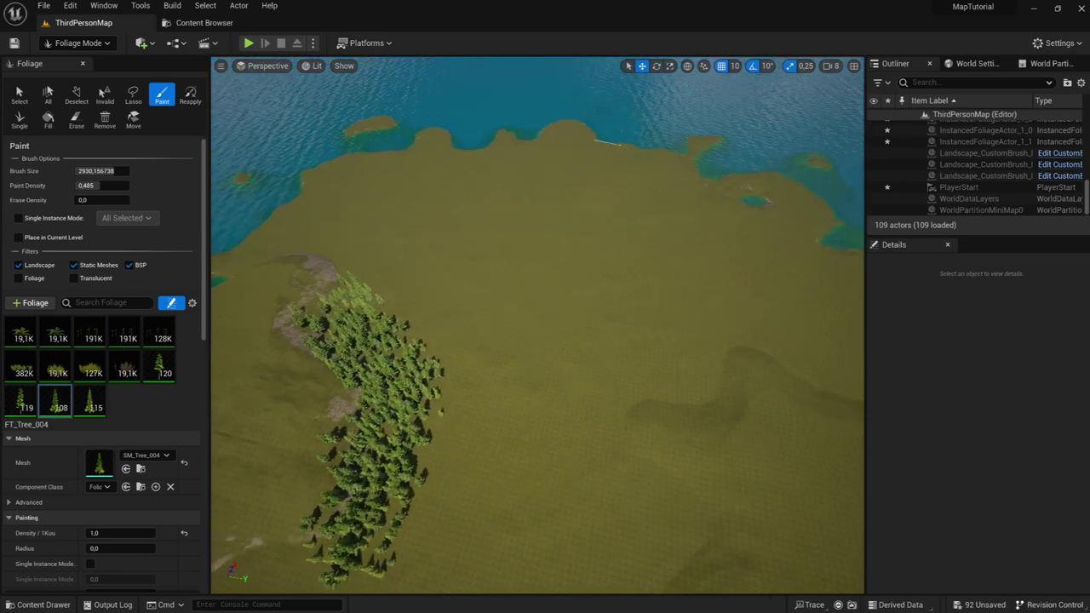
pyautogui.moveTo(706, 343); pyautogui.dragTo(647, 520)
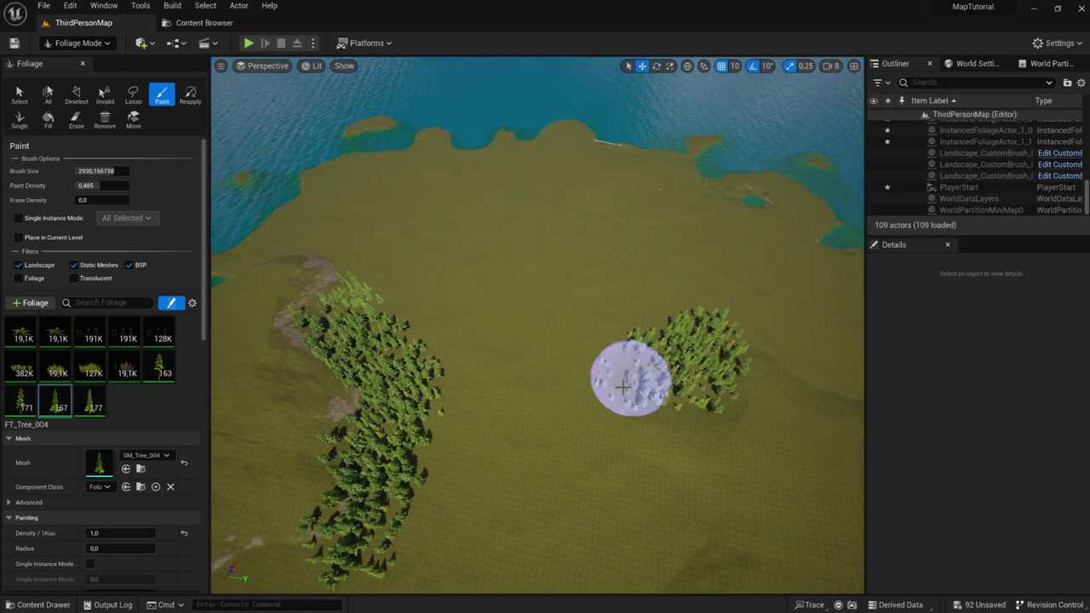
pyautogui.moveTo(647, 520); pyautogui.dragTo(647, 519, button='right')
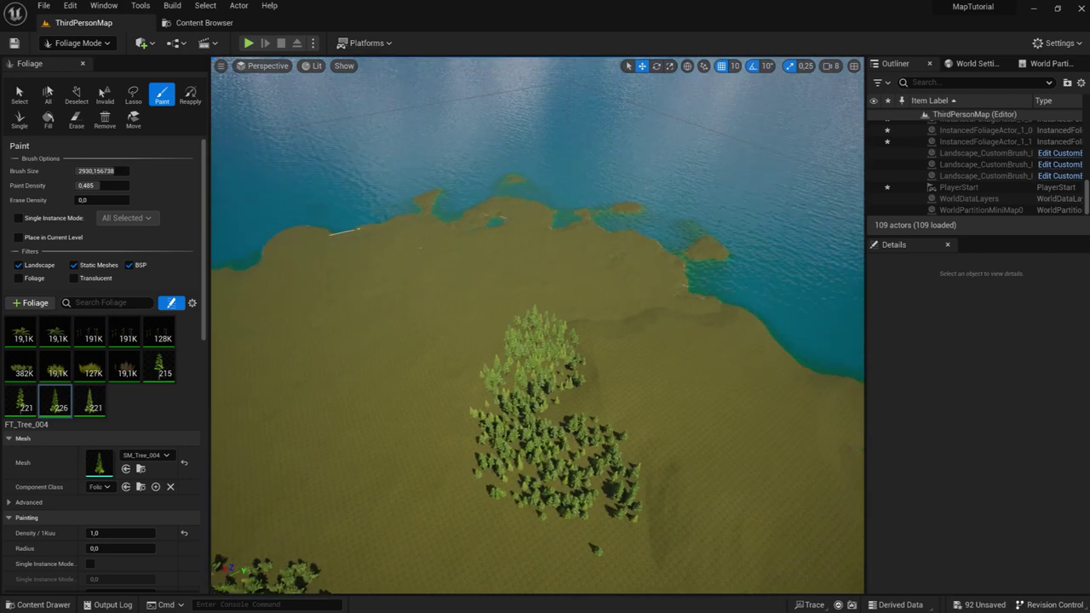
pyautogui.moveTo(619, 320); pyautogui.dragTo(513, 349)
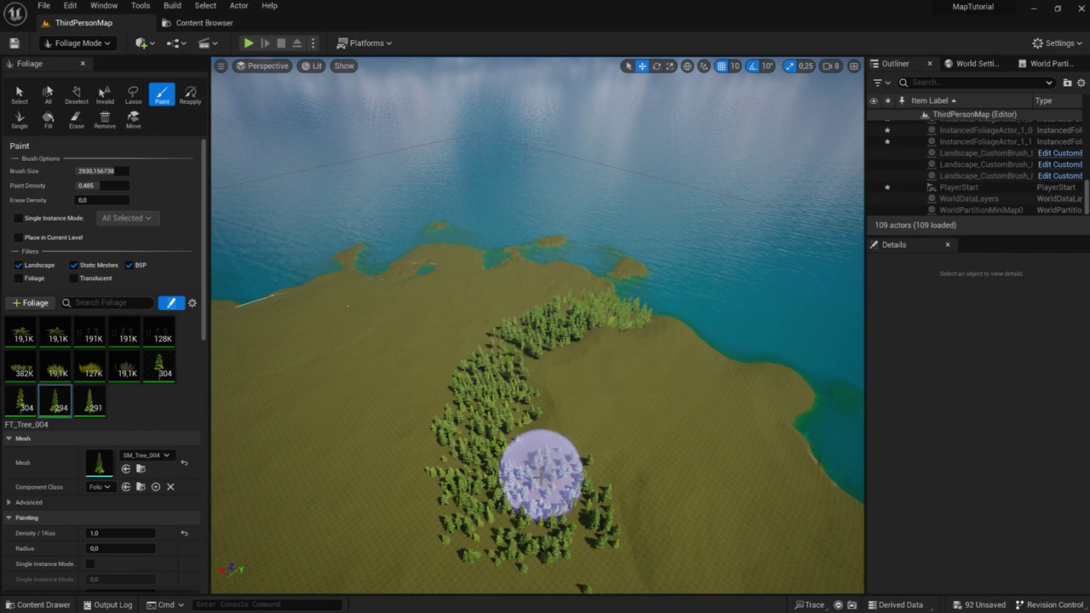
pyautogui.moveTo(533, 469); pyautogui.dragTo(533, 469, button='right')
pyautogui.moveTo(579, 518)
pyautogui.mouseDown()
pyautogui.moveTo(589, 470)
pyautogui.moveTo(713, 504)
pyautogui.moveTo(584, 528)
pyautogui.mouseUp()
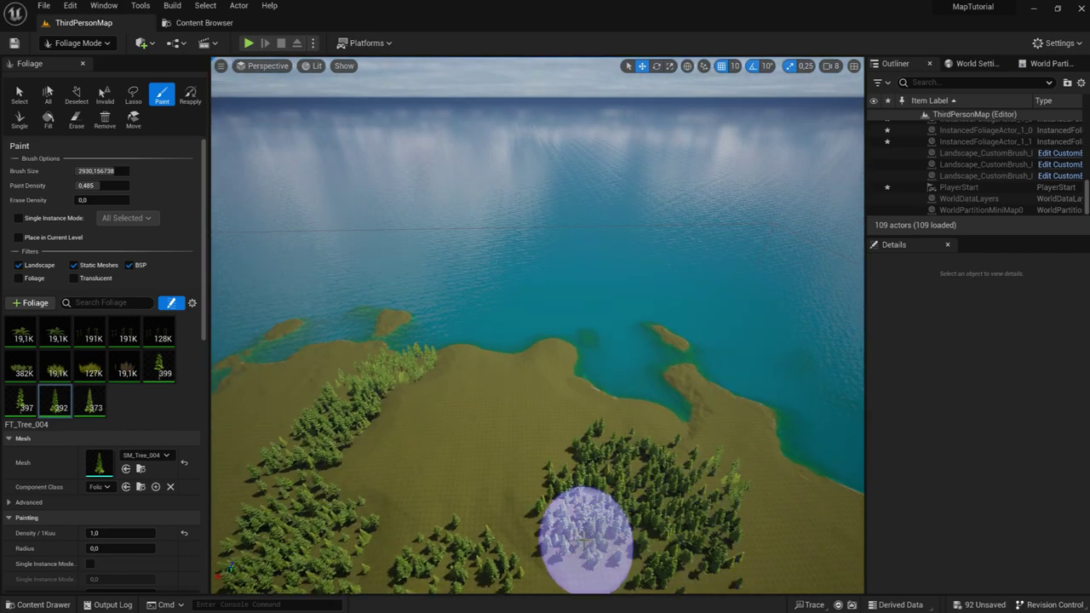
pyautogui.click(109, 44)
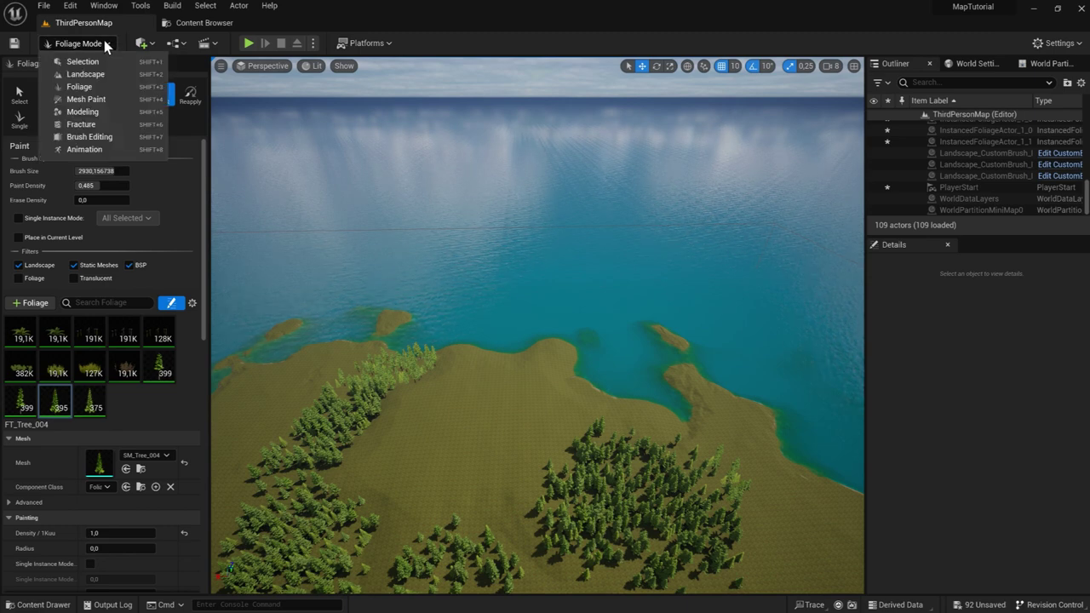
pyautogui.click(95, 59)
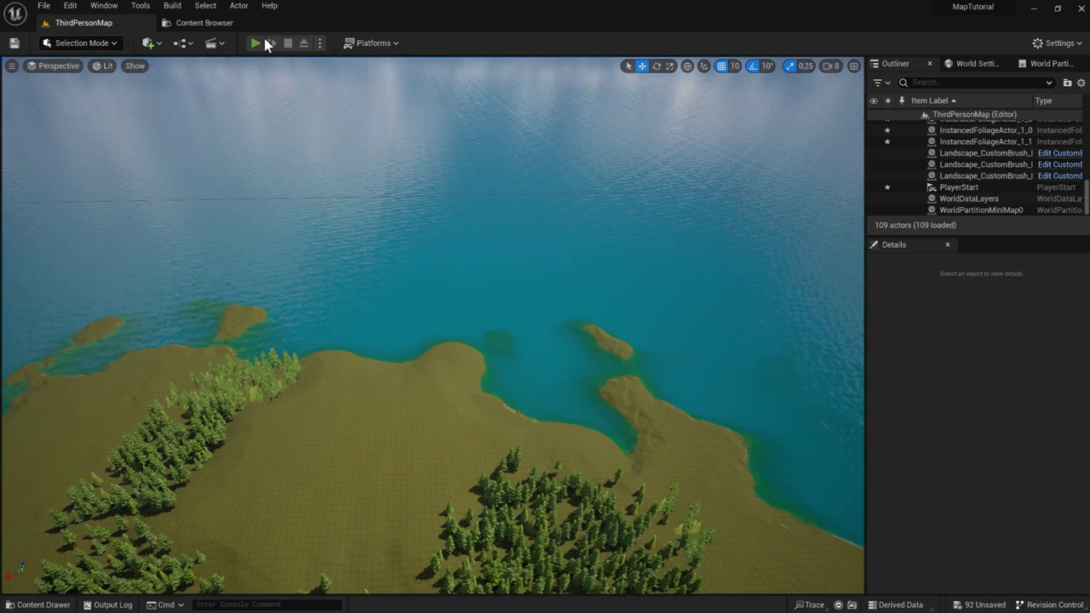
# Step: Start Play-In-Editor with Alt+P to control the third-person character
pyautogui.hotkey('alt', 'p')
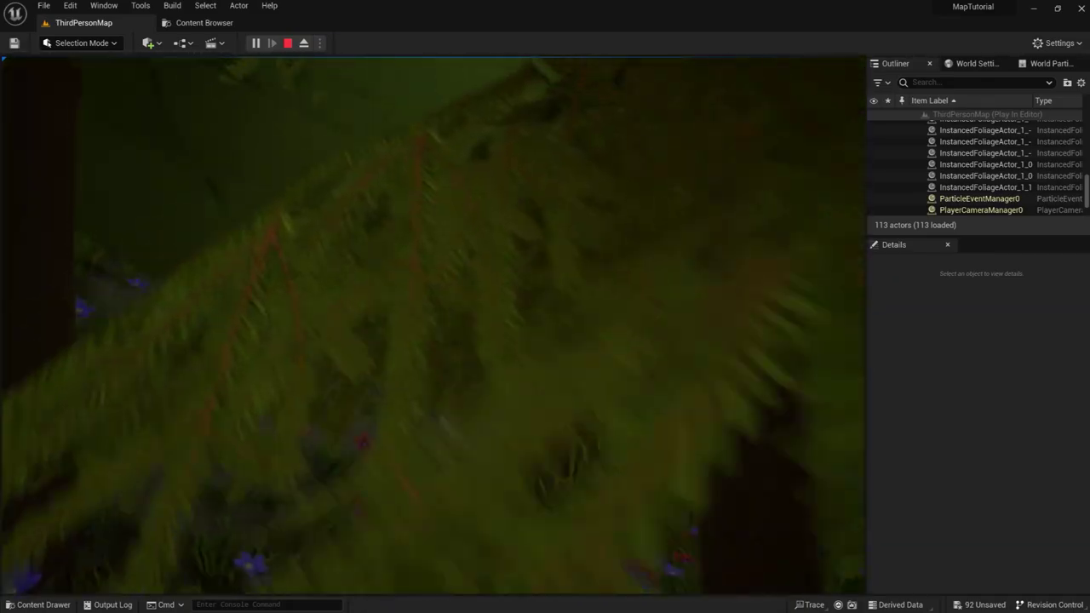
# Step: Run the character forward, right and left around the meadow, then on toward the rocky hillside
pyautogui.press('w')
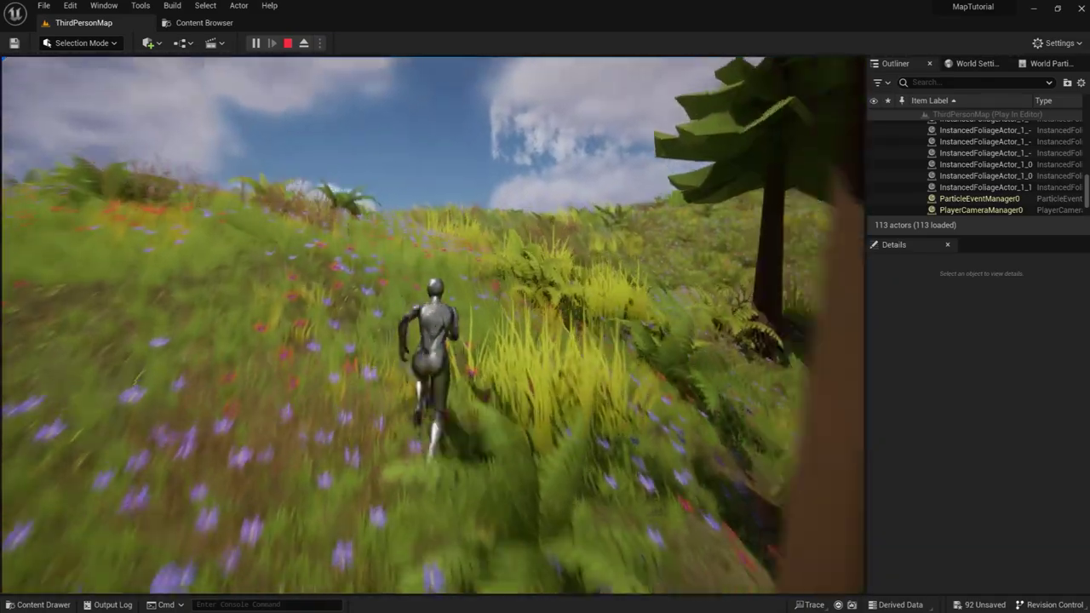
pyautogui.press('d')
pyautogui.press('a')
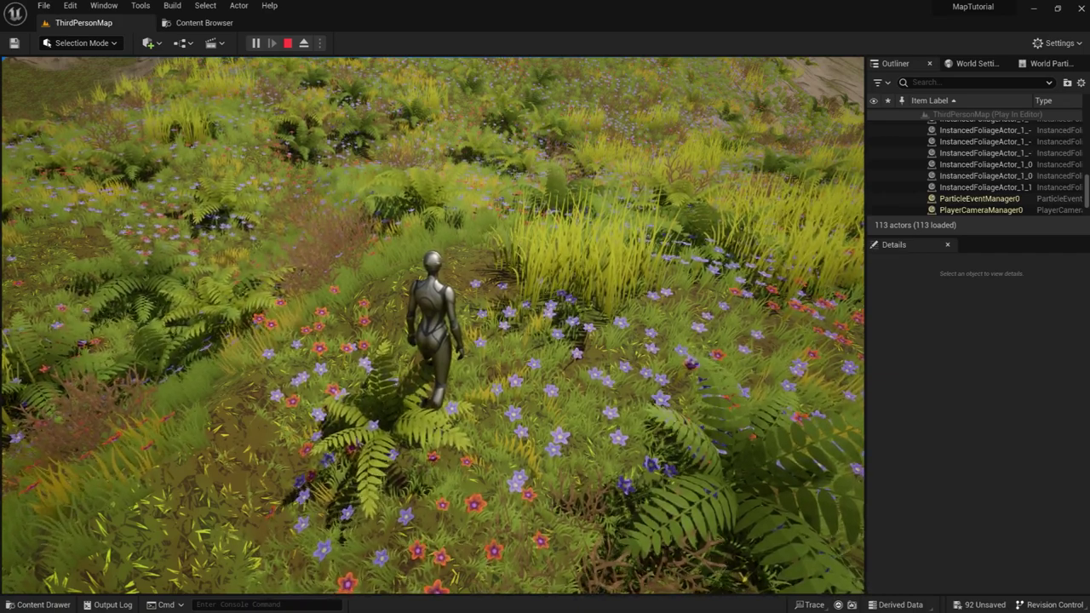
pyautogui.press('w')
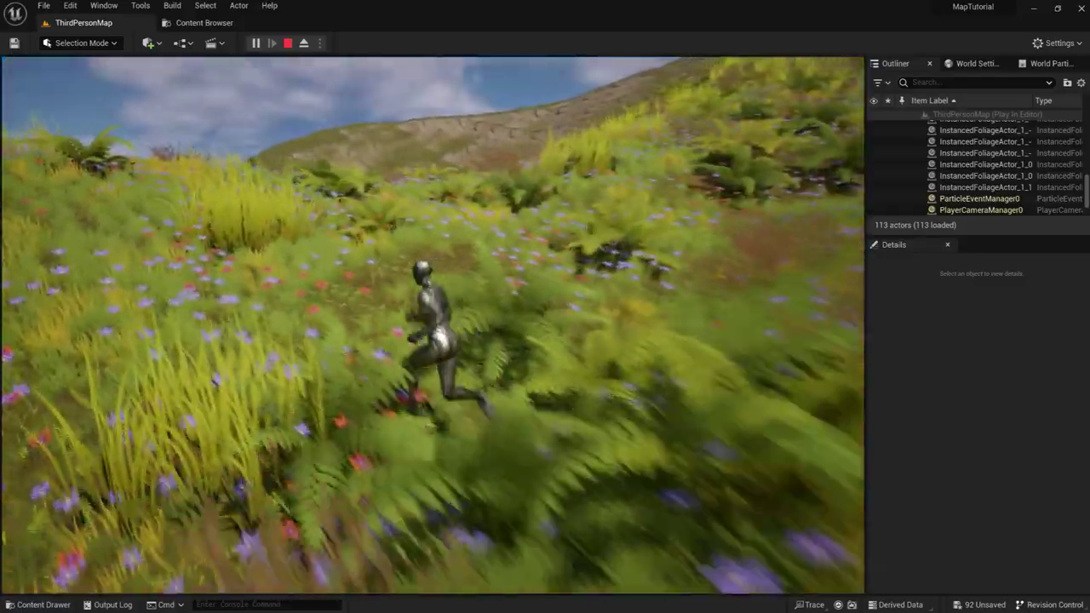